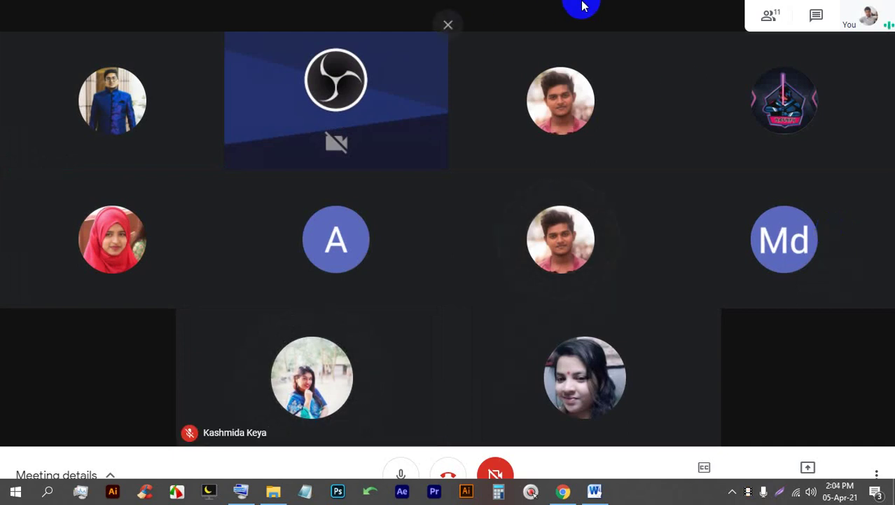
# - Present the entire screen to everyone in the Meet call and hide the screen-sharing notice
pyautogui.click(448, 25)
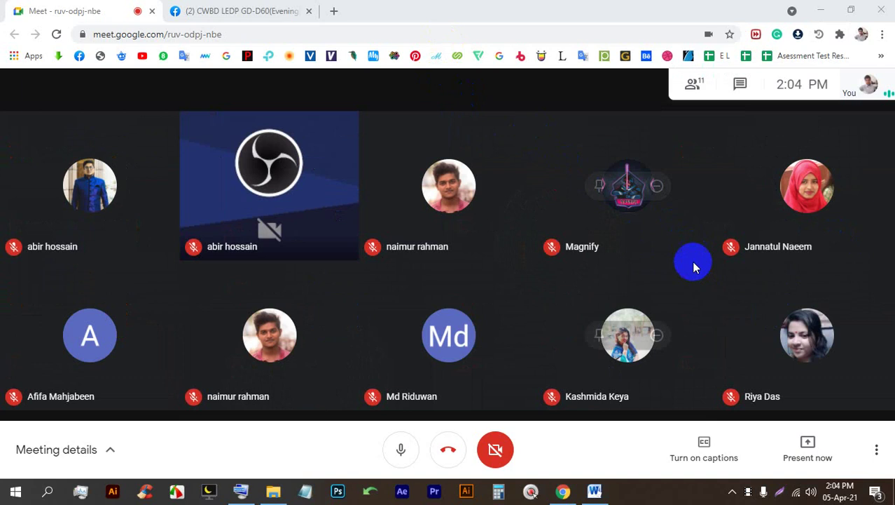
pyautogui.click(817, 451)
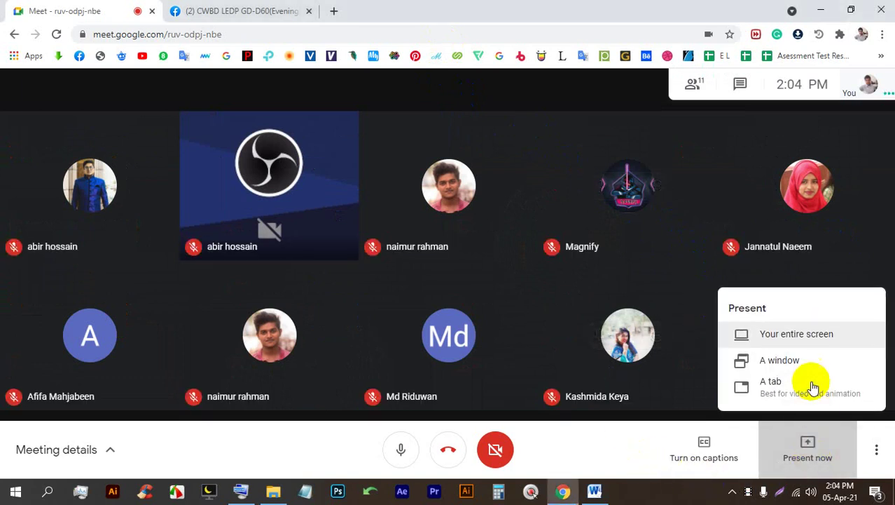
pyautogui.click(799, 335)
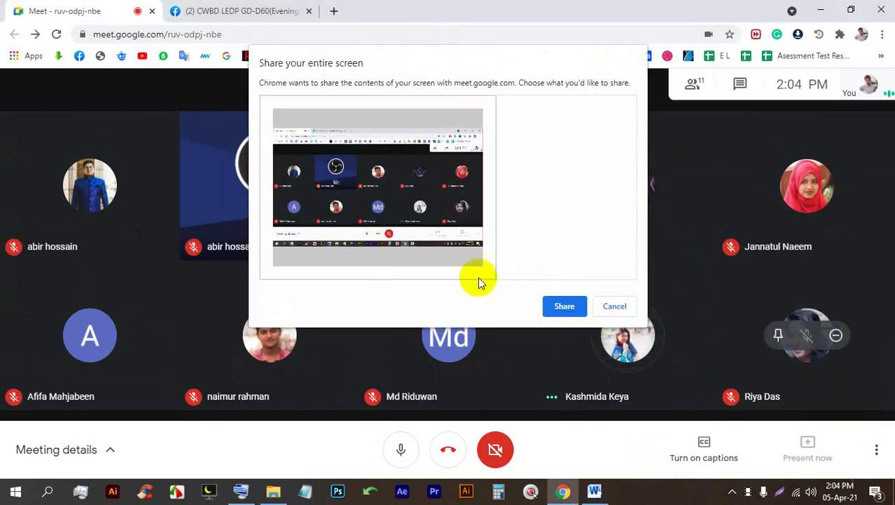
pyautogui.click(564, 306)
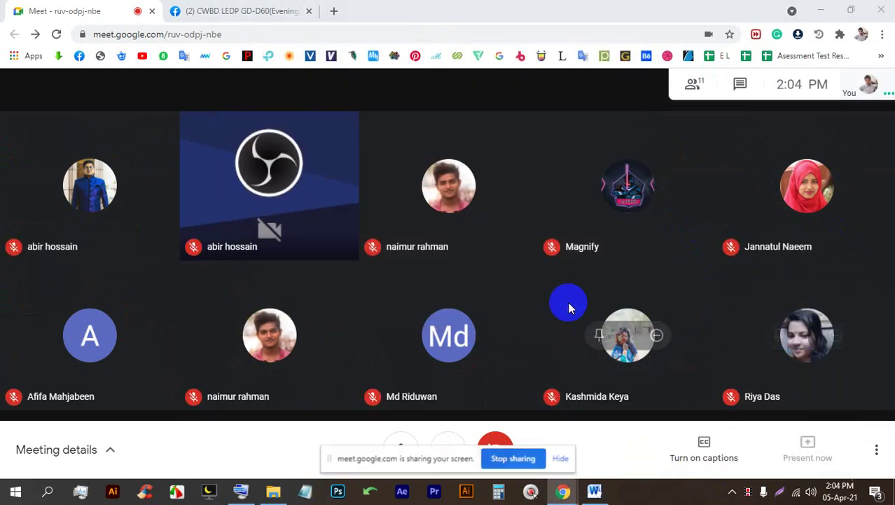
pyautogui.click(563, 461)
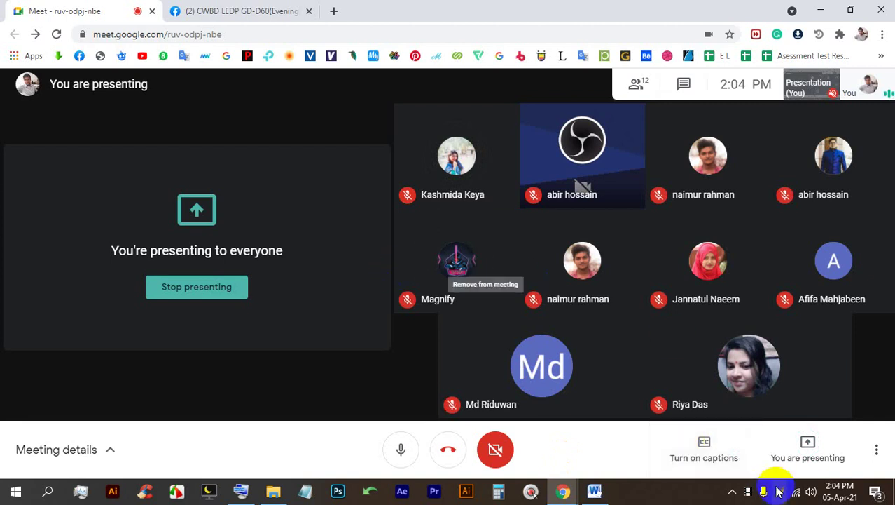
# - Switch to the CWBD LEDP GD-D60(Evening) Facebook group and view the Turan logo and black T-shirt designs enlarged
pyautogui.click(256, 10)
pyautogui.scroll(-3, 406, 400)
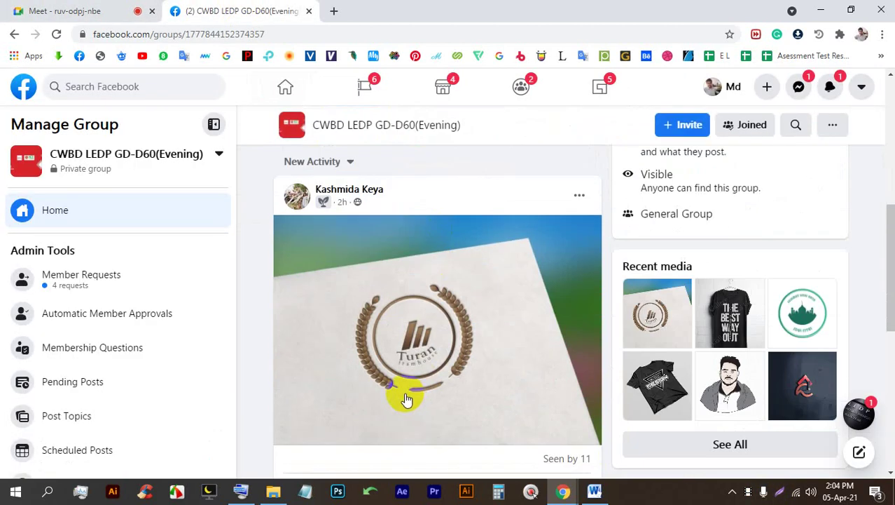
pyautogui.click(423, 269)
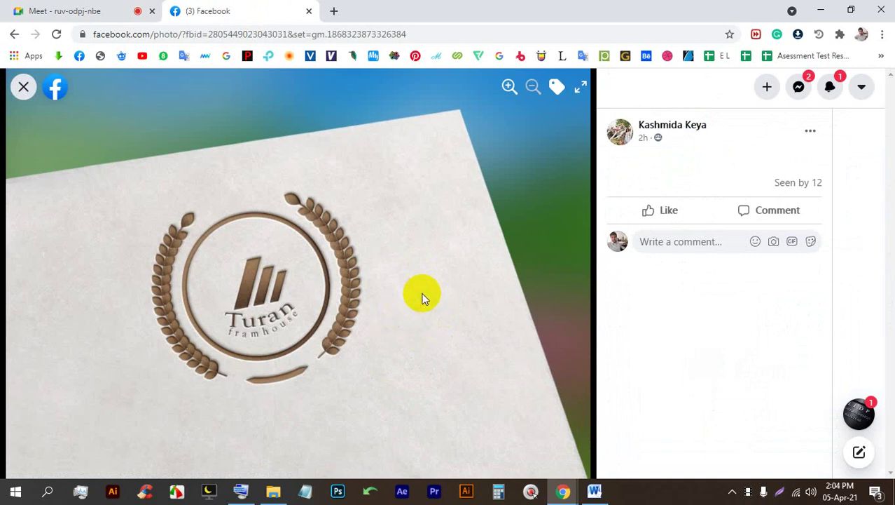
pyautogui.click(23, 86)
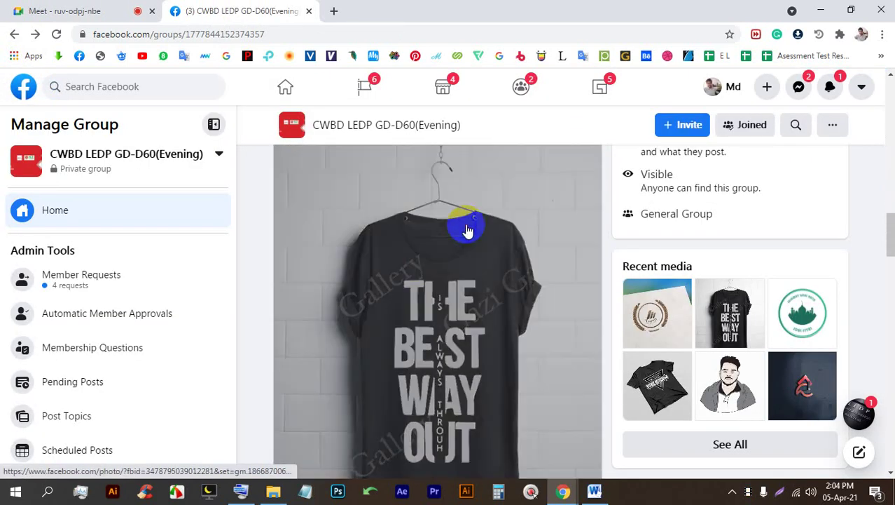
pyautogui.click(465, 238)
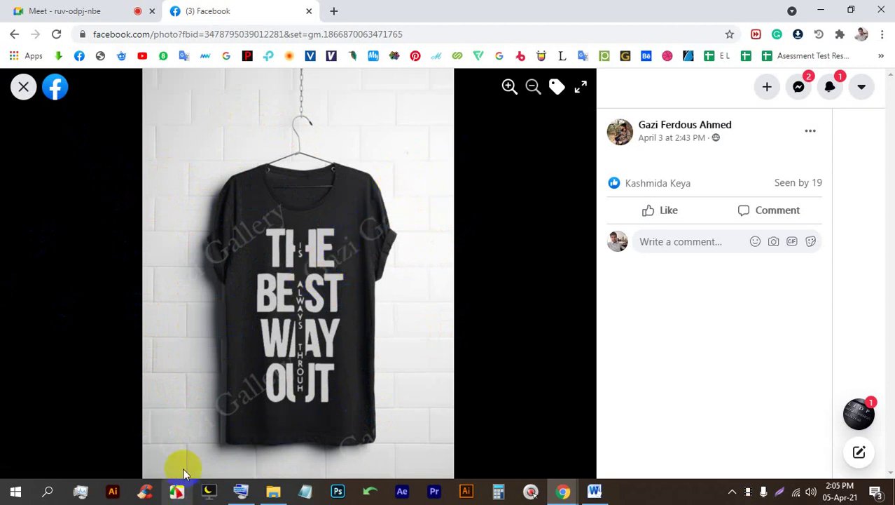
pyautogui.click(23, 86)
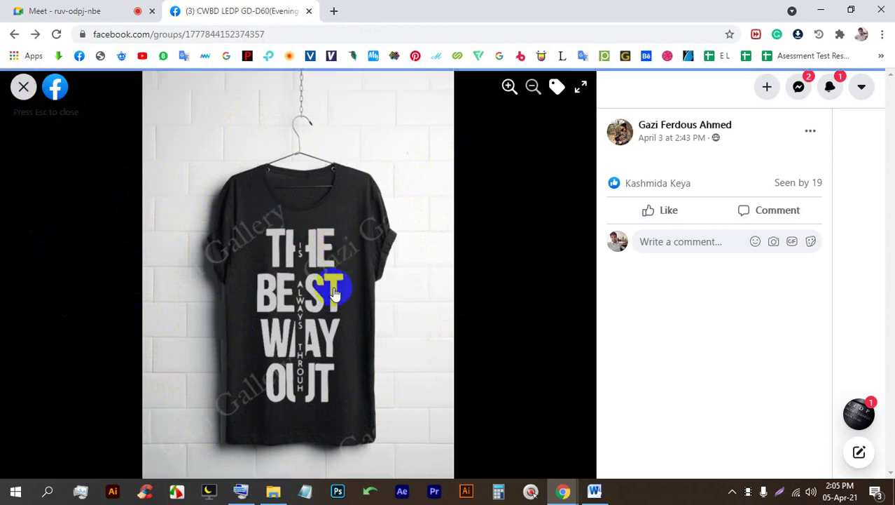
# - Look through the older posts and design submissions in the group's feed
pyautogui.scroll(-10, 386, 313)
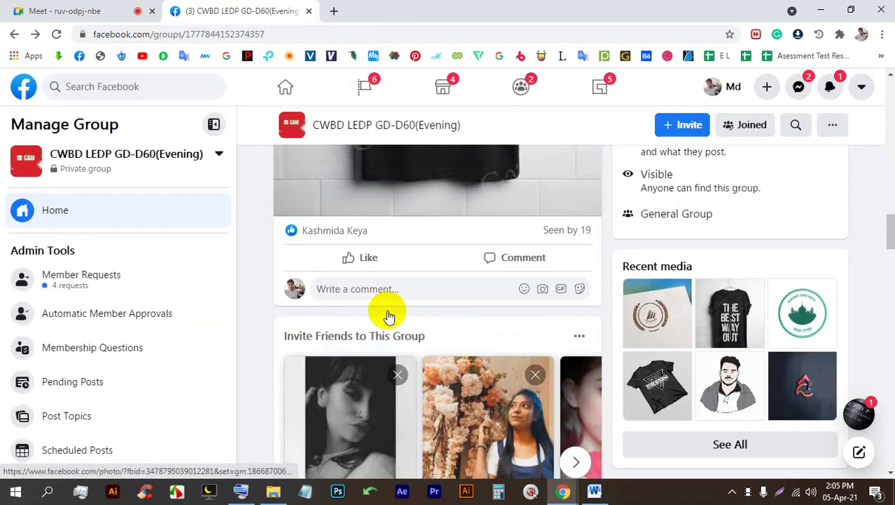
pyautogui.scroll(-15, 391, 315)
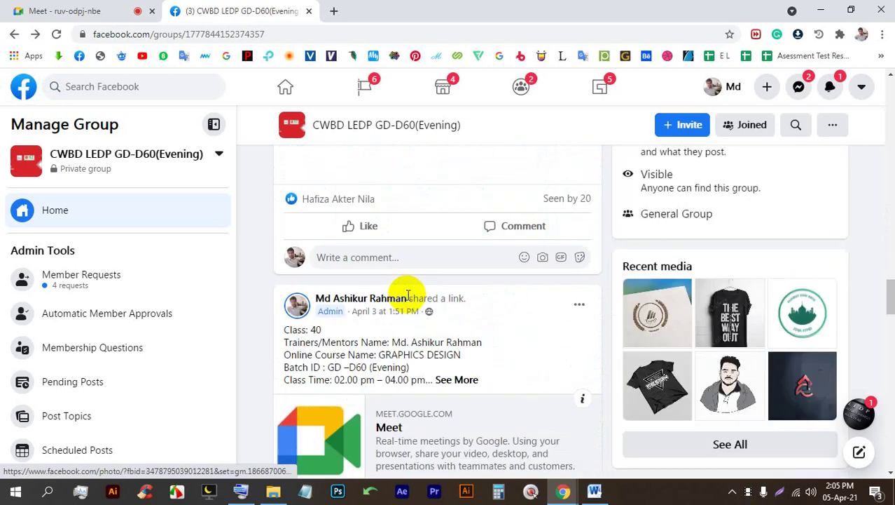
pyautogui.scroll(-15, 405, 301)
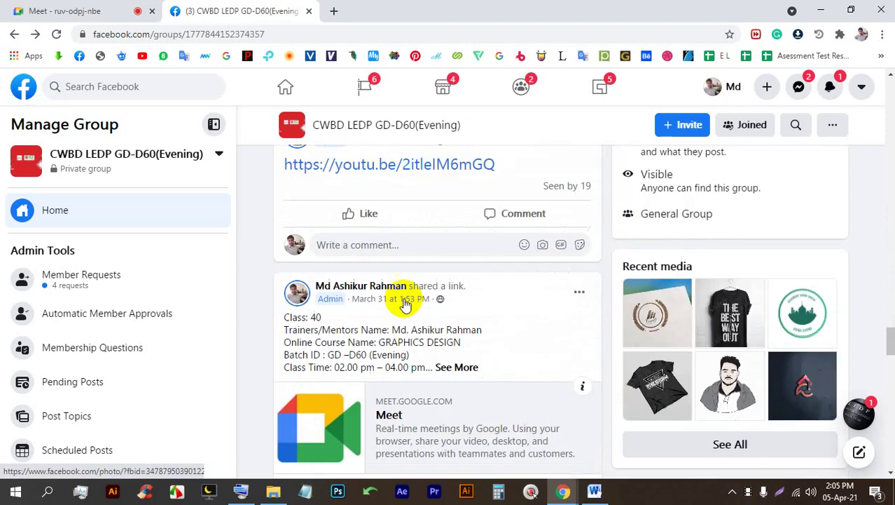
pyautogui.scroll(-15, 403, 320)
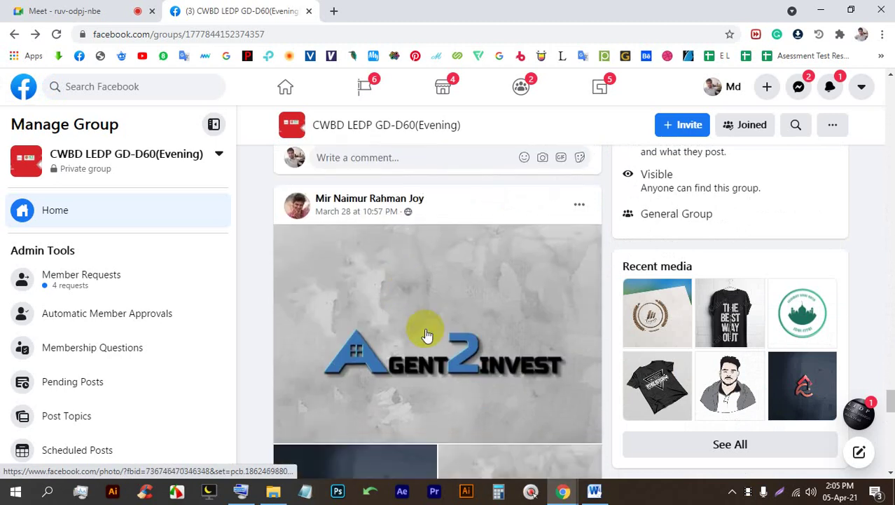
pyautogui.scroll(-15, 438, 330)
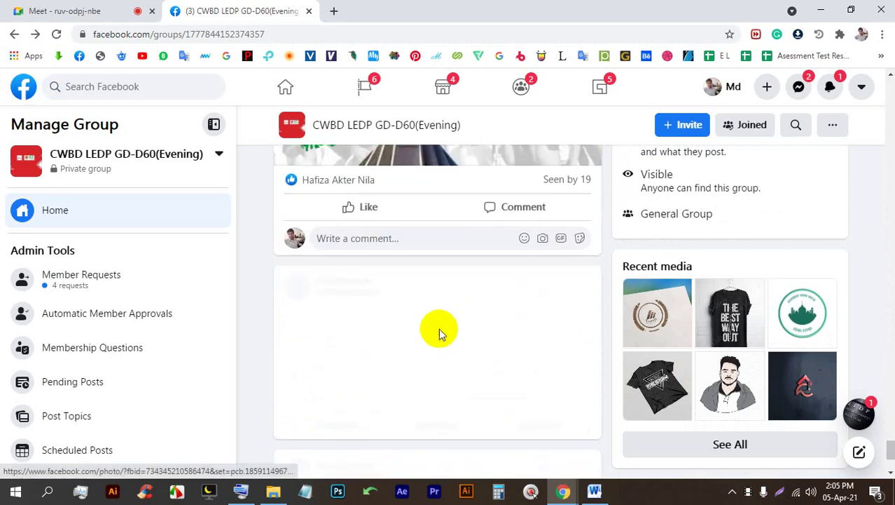
pyautogui.scroll(15, 446, 323)
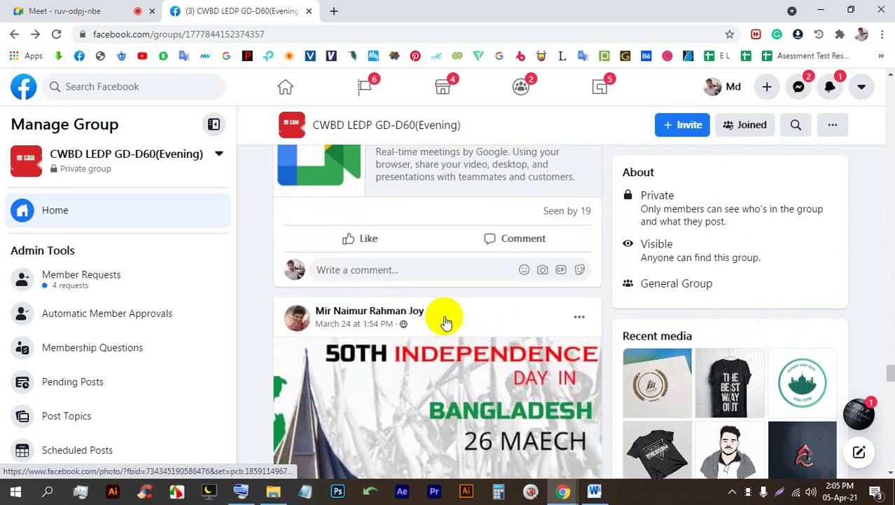
pyautogui.scroll(-10, 445, 323)
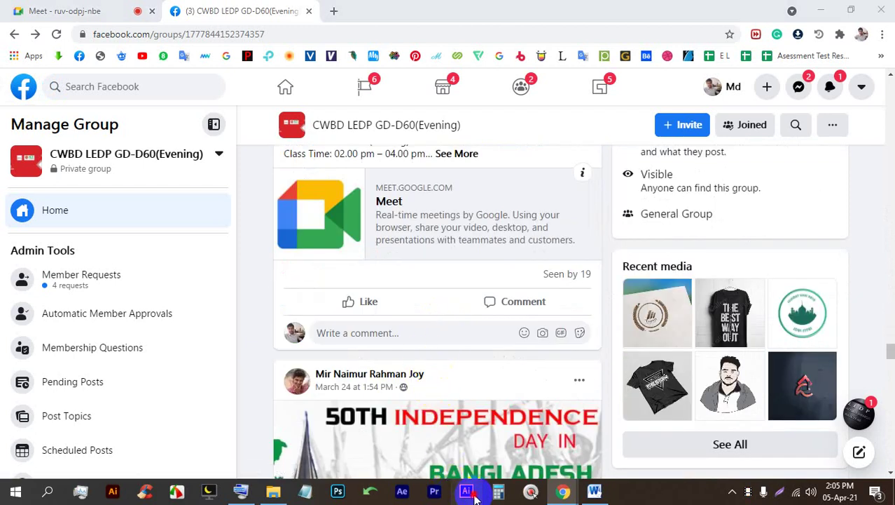
# - Switch to Word, close the class-details document, and return to the Meet call in Chrome
pyautogui.click(593, 491)
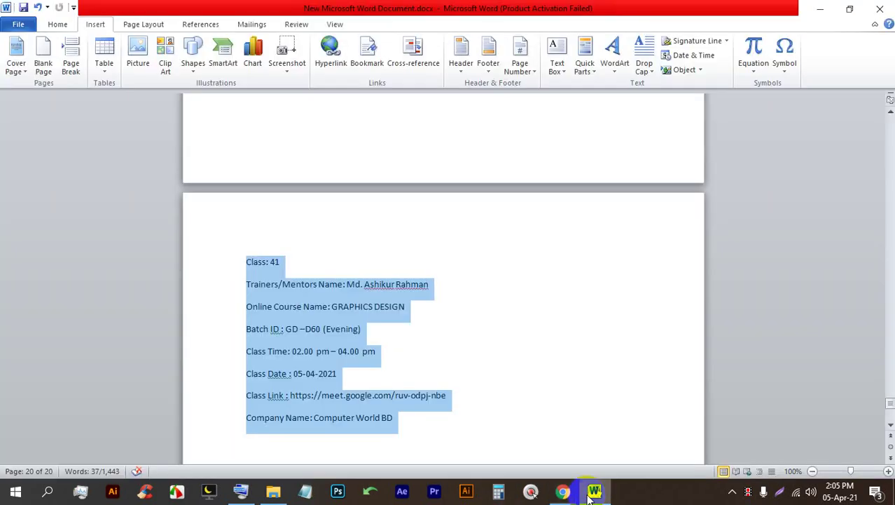
pyautogui.click(879, 8)
pyautogui.click(70, 11)
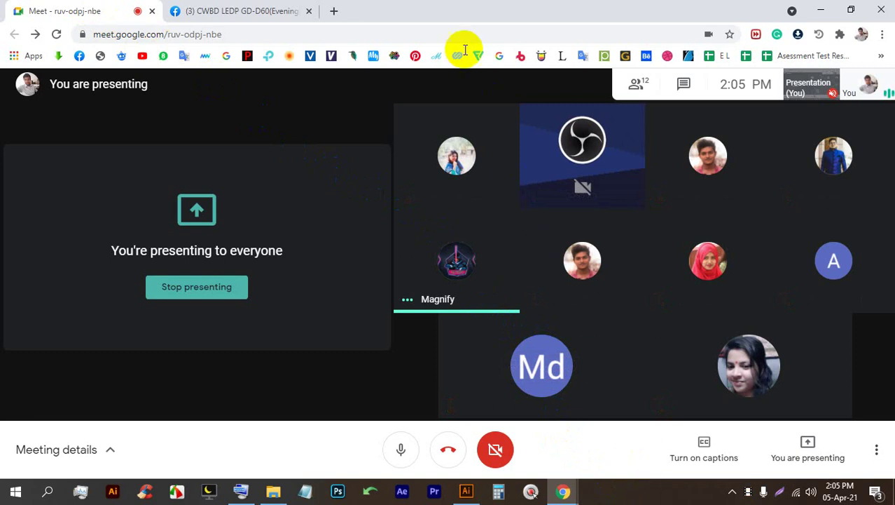
# - Open the bookmarked Batch-60 attendance spreadsheet in a new browser tab
pyautogui.click(334, 10)
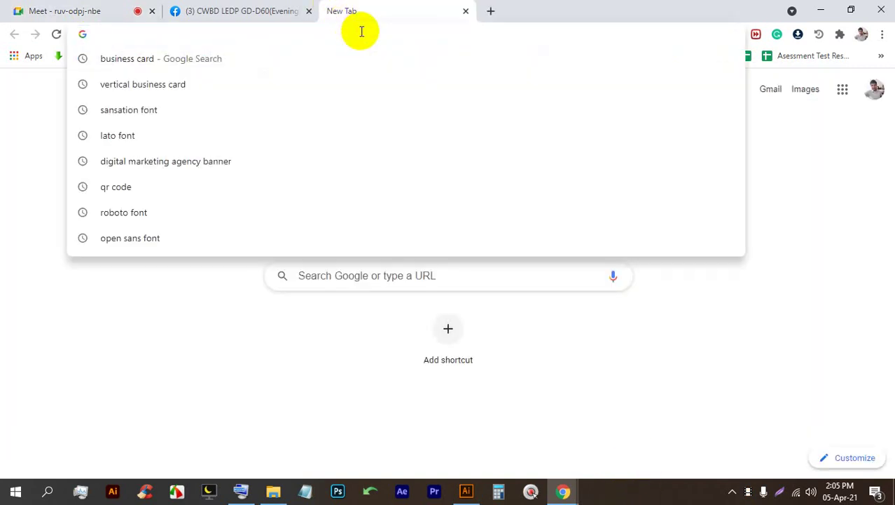
pyautogui.click(881, 56)
pyautogui.scroll(-9, 716, 294)
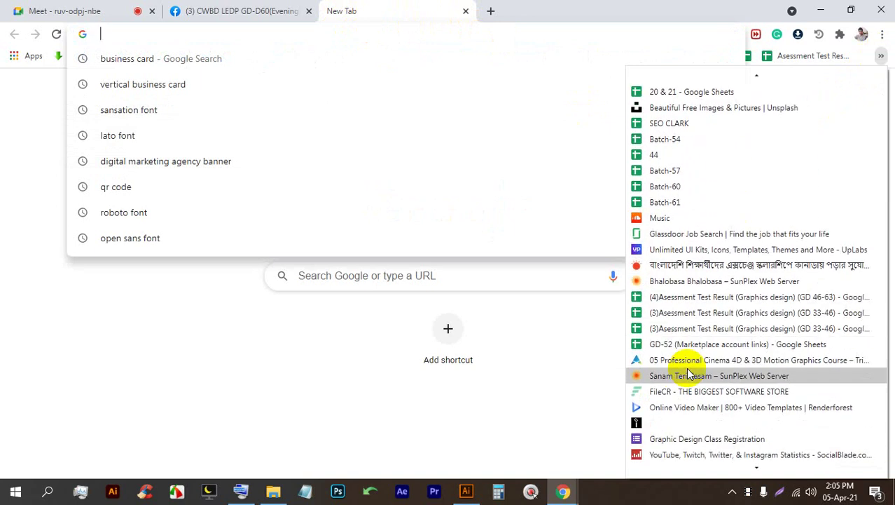
pyautogui.scroll(-2, 694, 378)
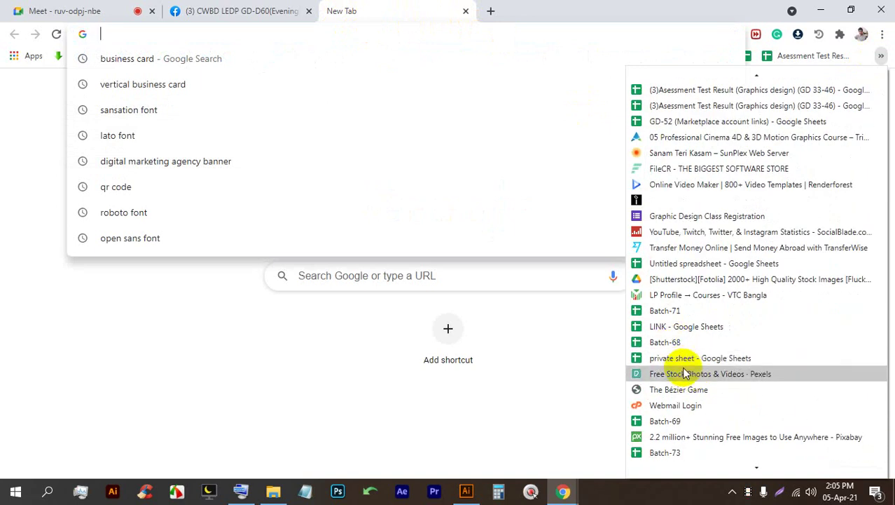
pyautogui.scroll(3, 687, 260)
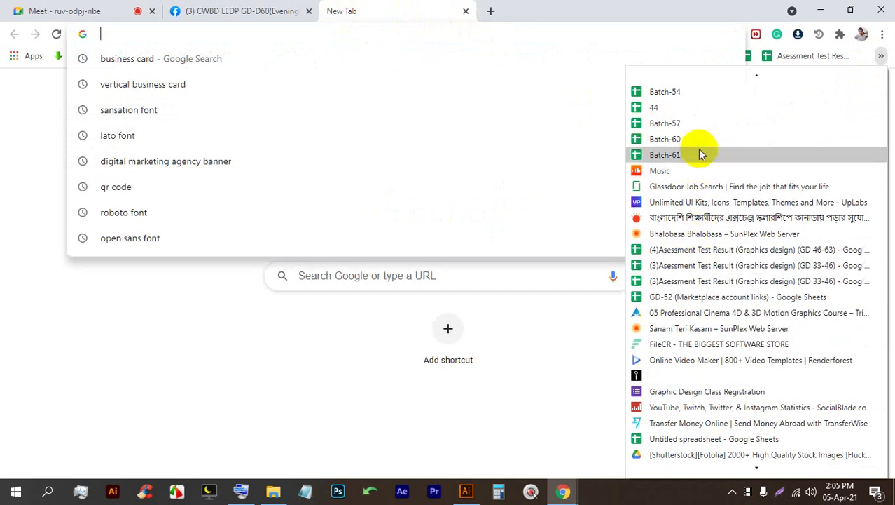
pyautogui.click(694, 152)
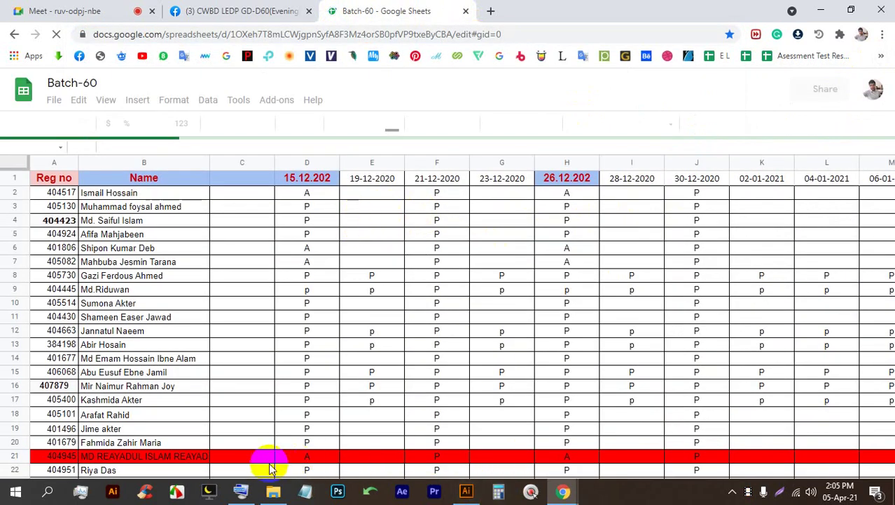
# - Insert two blank columns at column AP, after the 03-04-2021 attendance column on Sheet1
pyautogui.scroll(-4, 178, 437)
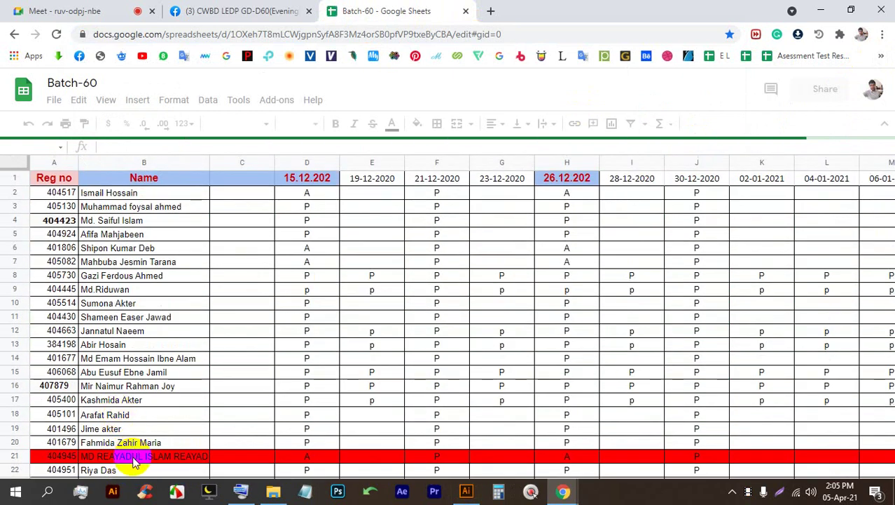
pyautogui.moveTo(146, 448); pyautogui.dragTo(519, 436)
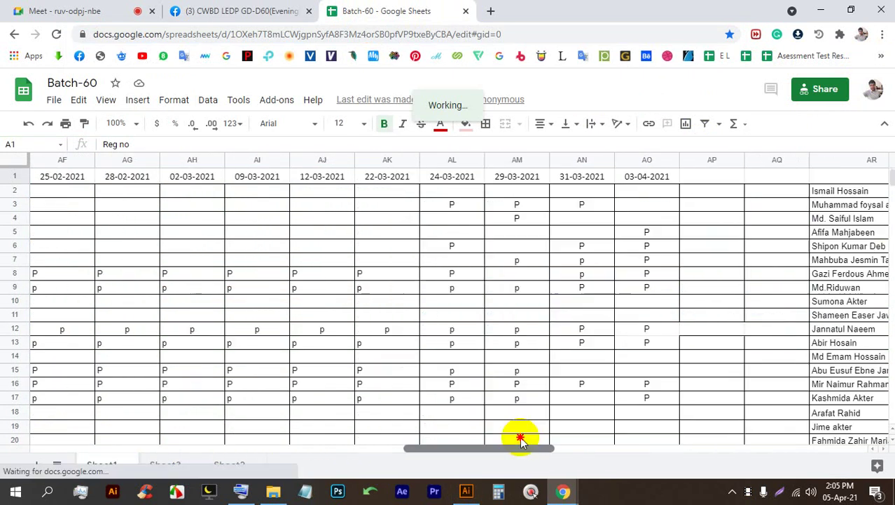
pyautogui.click(689, 162)
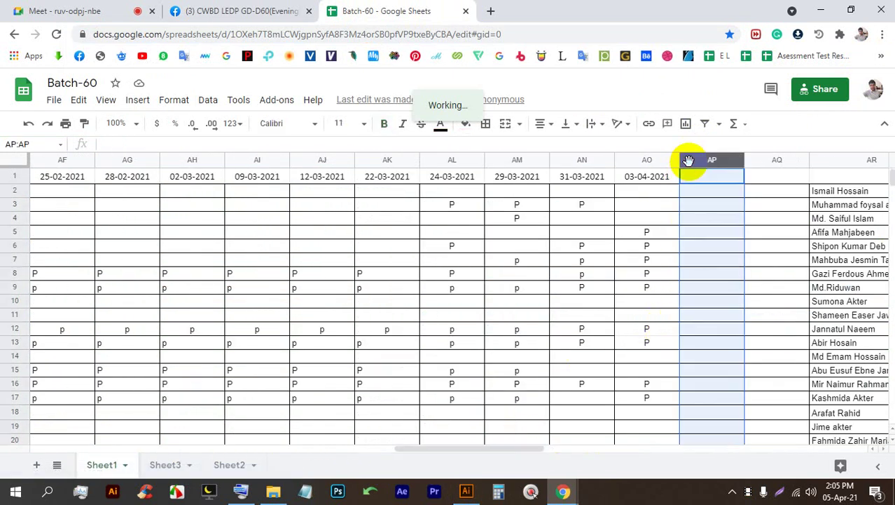
pyautogui.rightClick(688, 161)
pyautogui.click(731, 235)
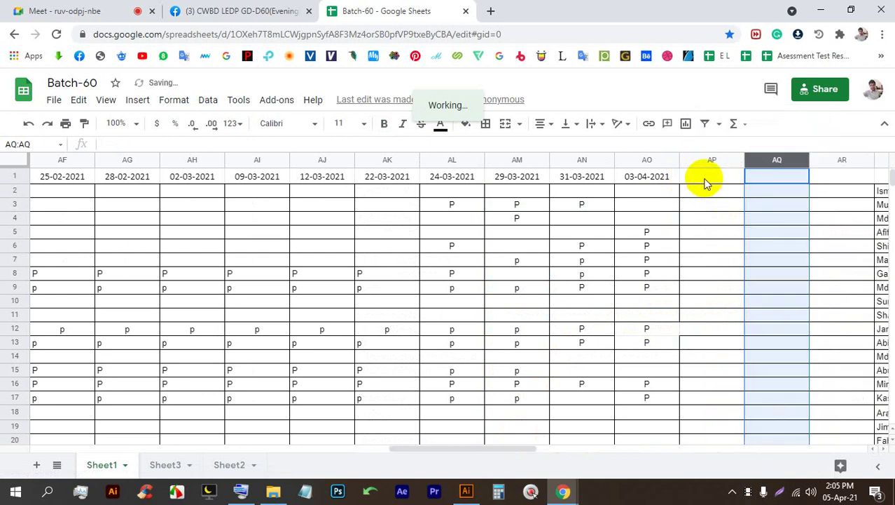
pyautogui.rightClick(699, 163)
pyautogui.click(731, 239)
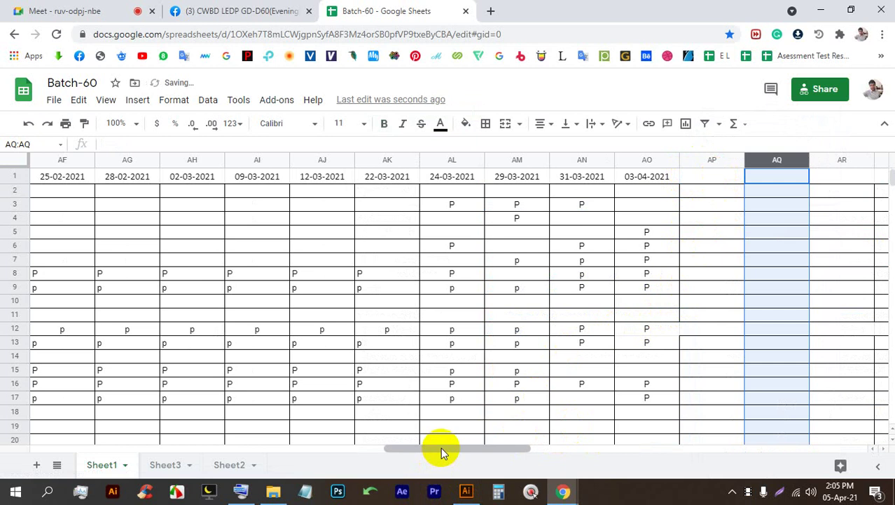
# - Enter the class date 05-04-2021 as the header in cell AP1
pyautogui.moveTo(440, 447); pyautogui.dragTo(490, 449)
pyautogui.click(456, 177)
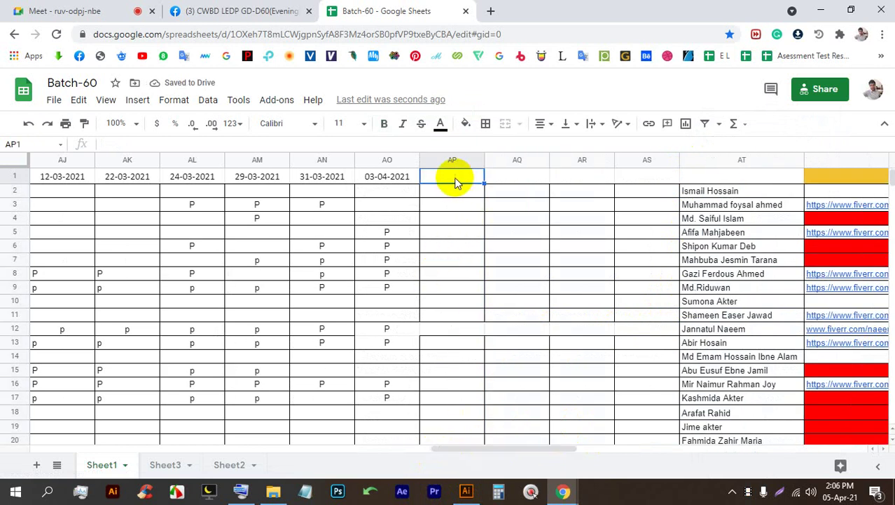
pyautogui.write('05-04-2021')
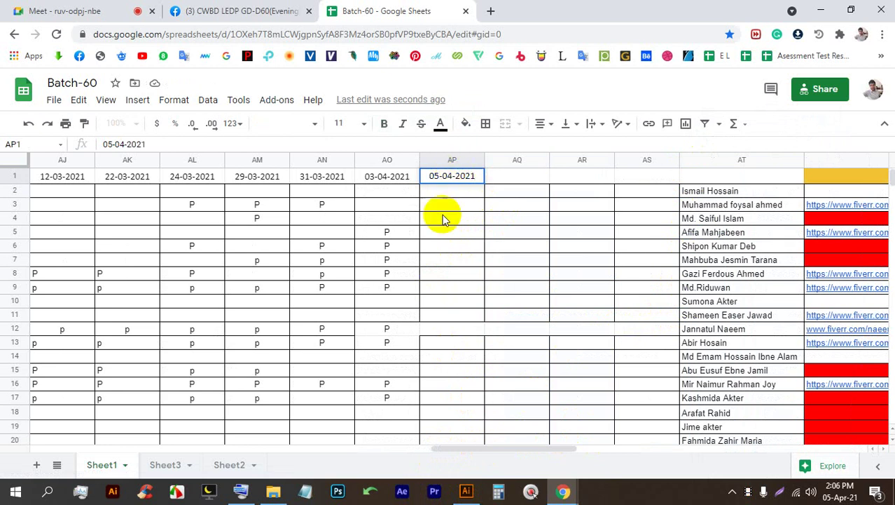
pyautogui.press('Return')
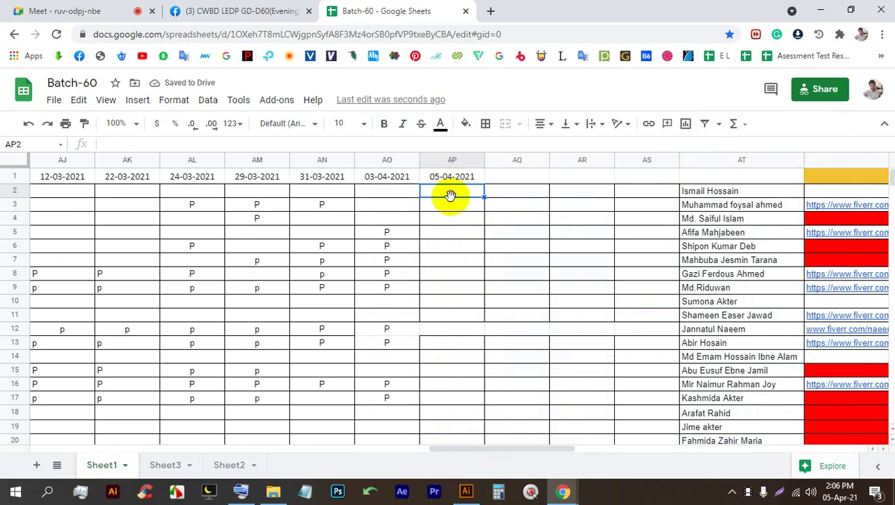
# - Mark attendance with P in cells AP5 through AP9 of the 05-04-2021 column
pyautogui.click(452, 205)
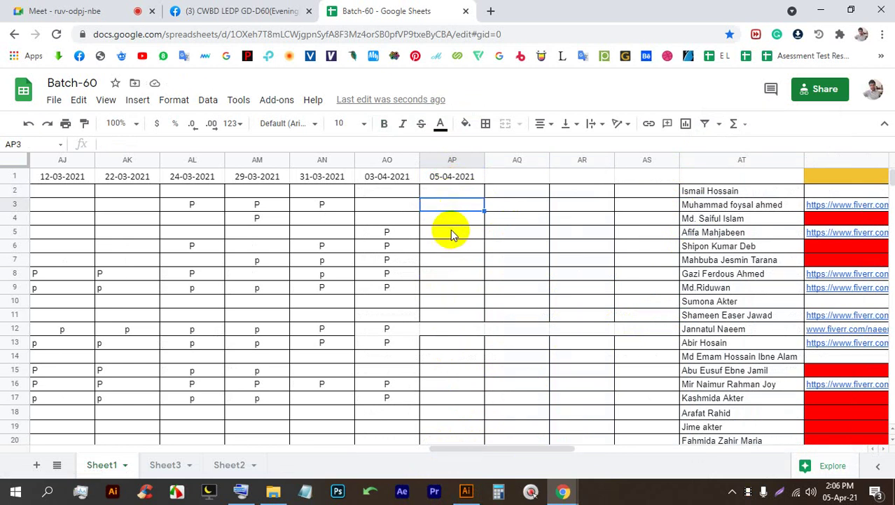
pyautogui.click(450, 230)
pyautogui.write('P')
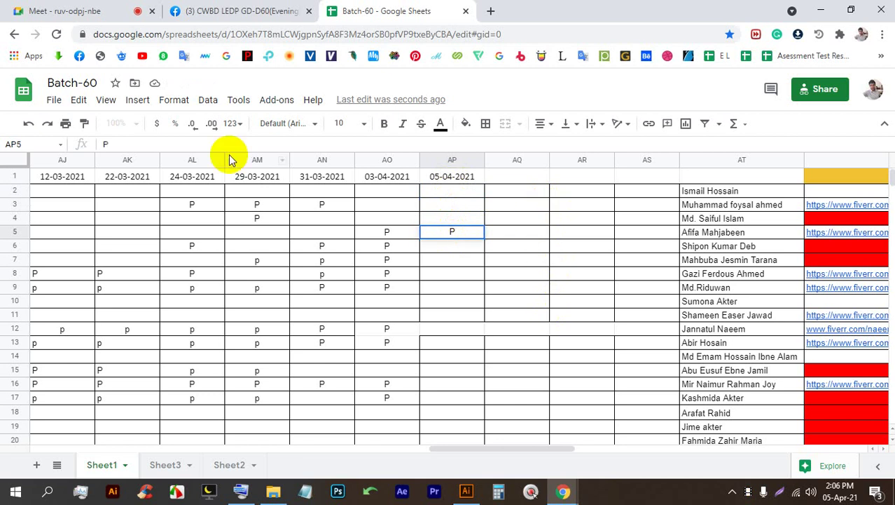
pyautogui.press('Return')
pyautogui.click(461, 233)
pyautogui.moveTo(482, 238); pyautogui.dragTo(455, 279)
# - Copy the P marks from AP8:AP9 into cells AP12:AP13, AP16:AP17 and AP22
pyautogui.hotkey('ctrl', 'c')
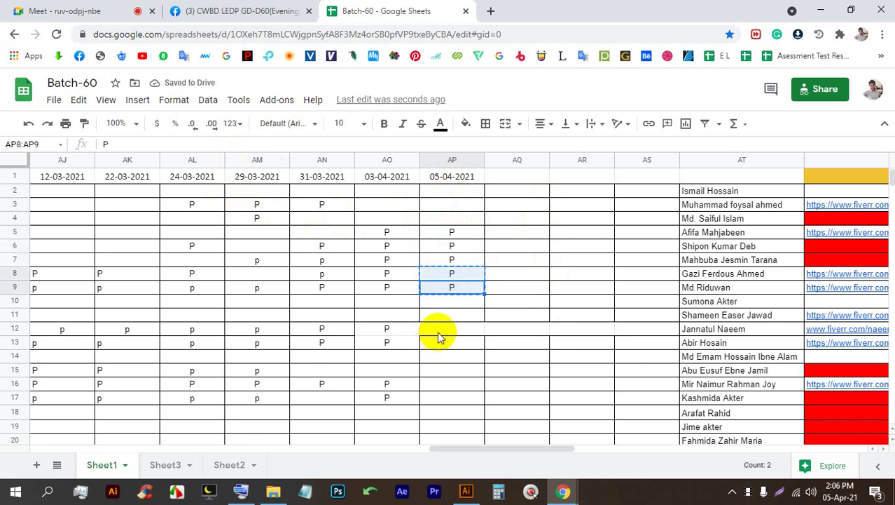
pyautogui.moveTo(437, 333); pyautogui.dragTo(440, 347)
pyautogui.hotkey('ctrl', 'v')
pyautogui.scroll(-1, 431, 308)
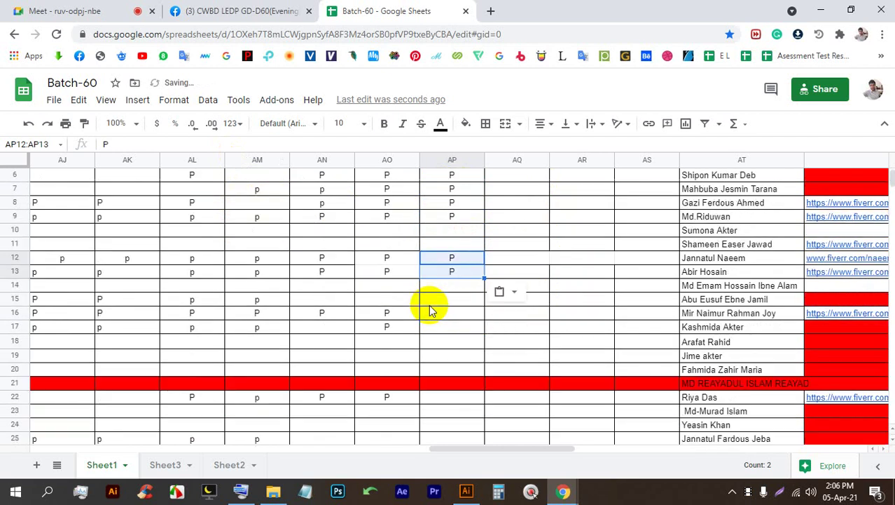
pyautogui.click(467, 315)
pyautogui.moveTo(469, 327); pyautogui.dragTo(469, 334)
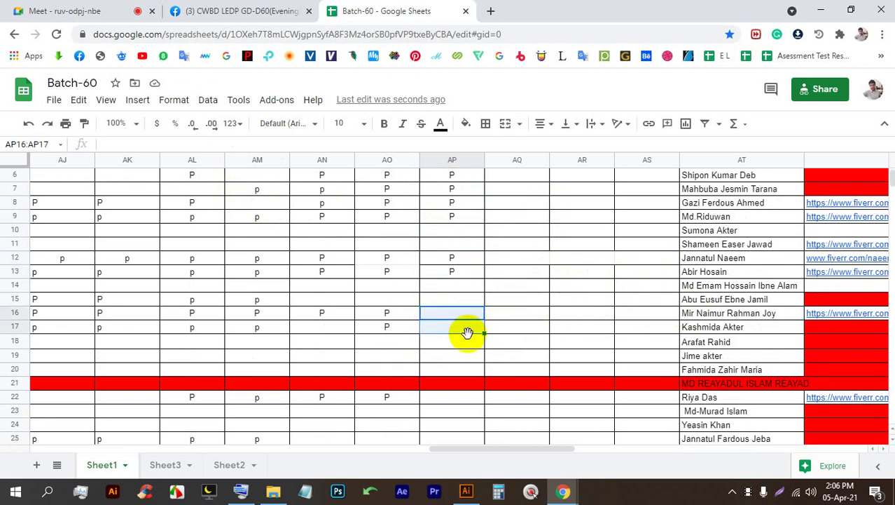
pyautogui.click(450, 396)
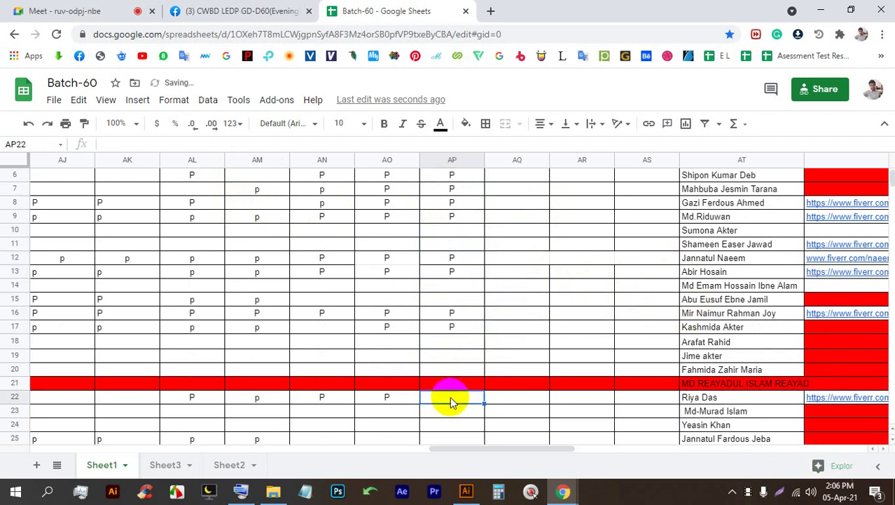
pyautogui.hotkey('ctrl', 'v')
# - Mark the student in row 25 as present with P in the 05-04-2021 column
pyautogui.click(454, 414)
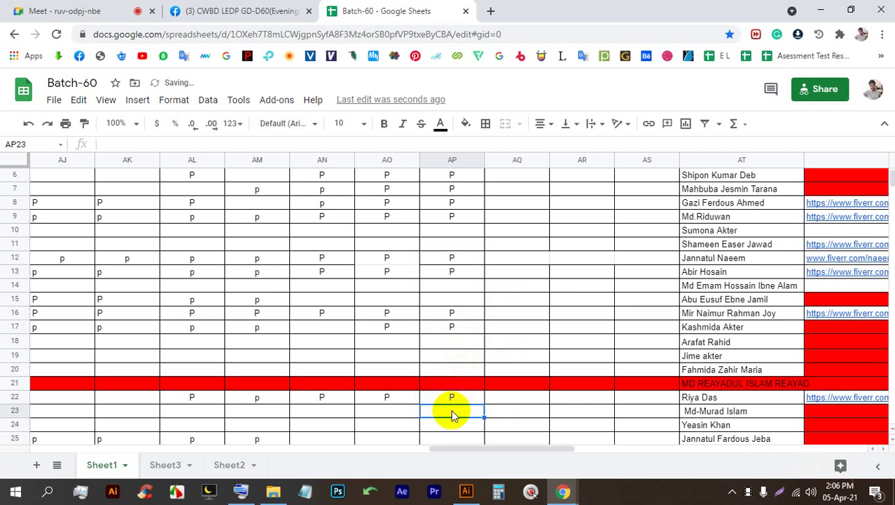
pyautogui.scroll(-2, 452, 415)
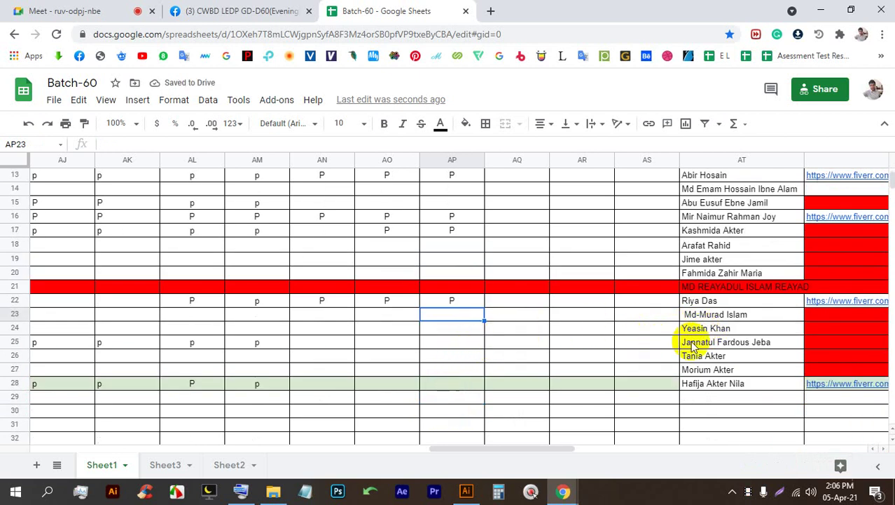
pyautogui.click(476, 343)
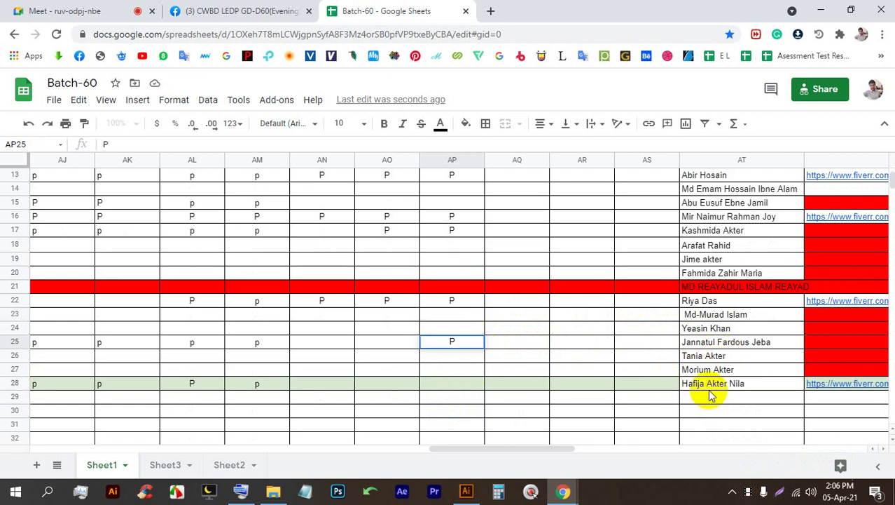
pyautogui.click(472, 384)
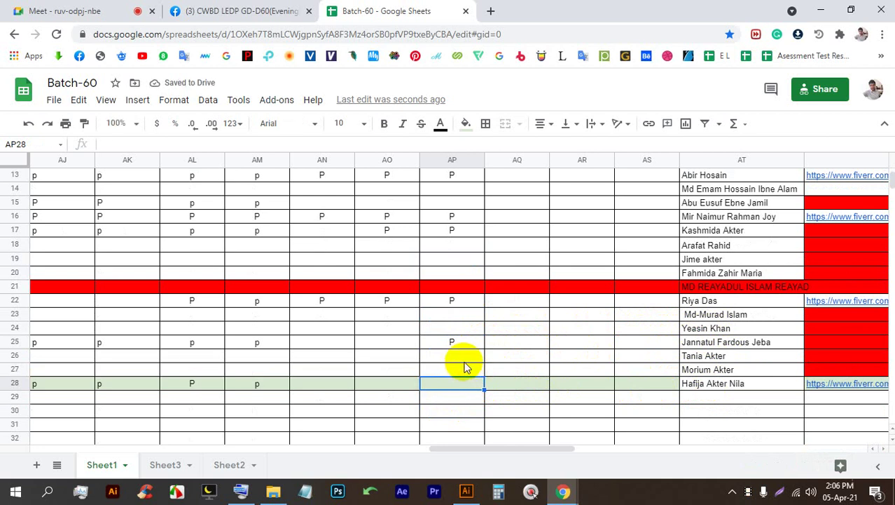
pyautogui.scroll(5, 465, 365)
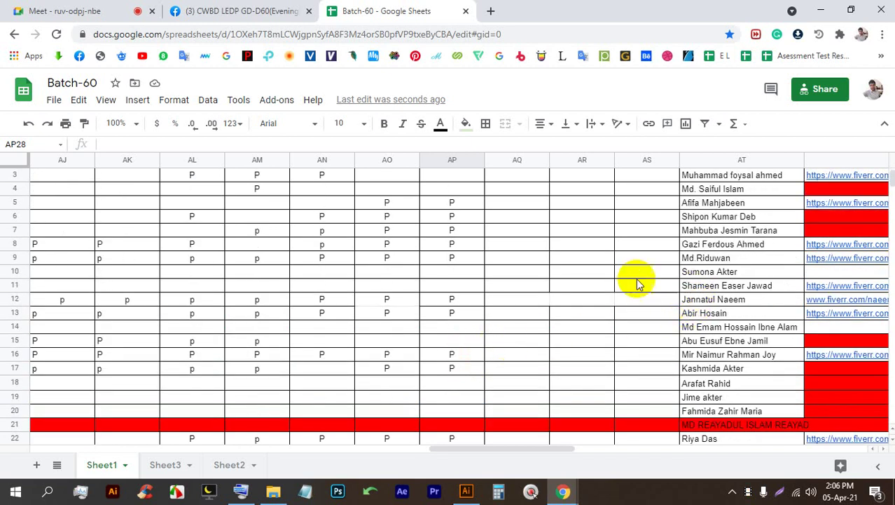
pyautogui.scroll(1, 468, 315)
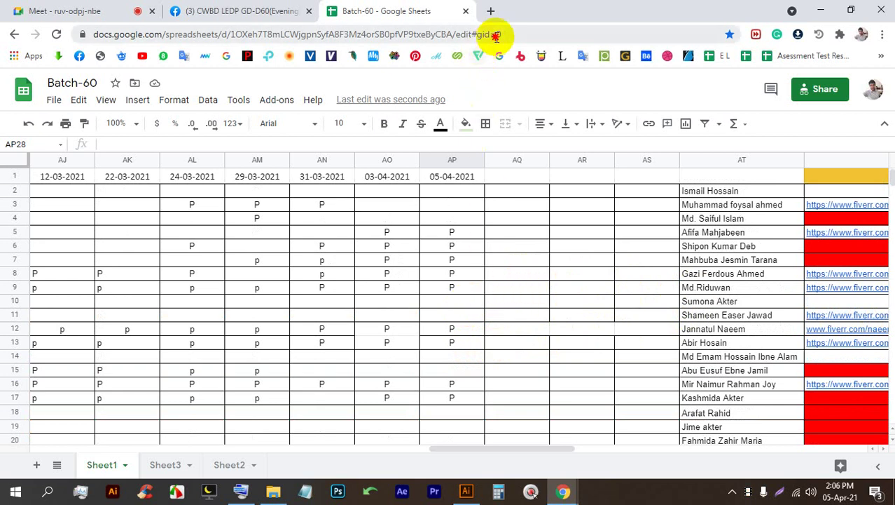
# - Send the Batch-60 spreadsheet link to everyone in the Meet call's chat and close the meeting details
pyautogui.click(250, 11)
pyautogui.hotkey('ctrl', 'shift', 'Tab')
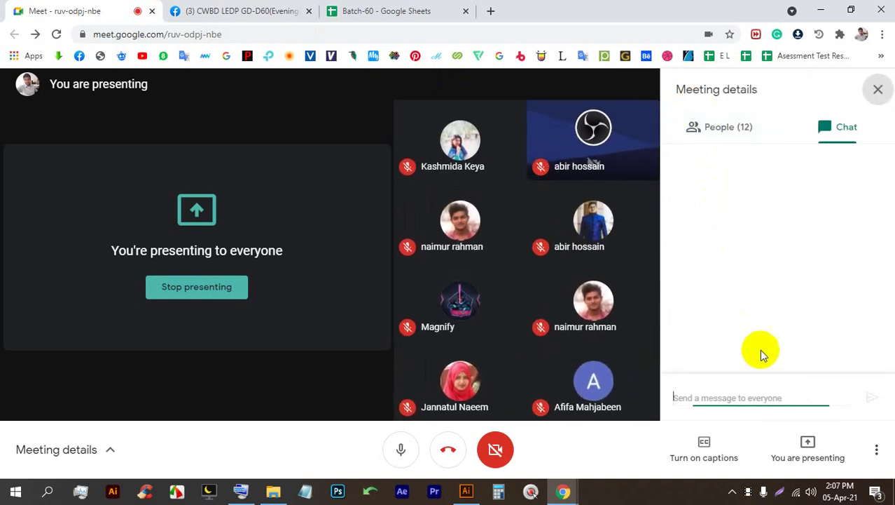
pyautogui.hotkey('ctrl', 'v')
pyautogui.press('Return')
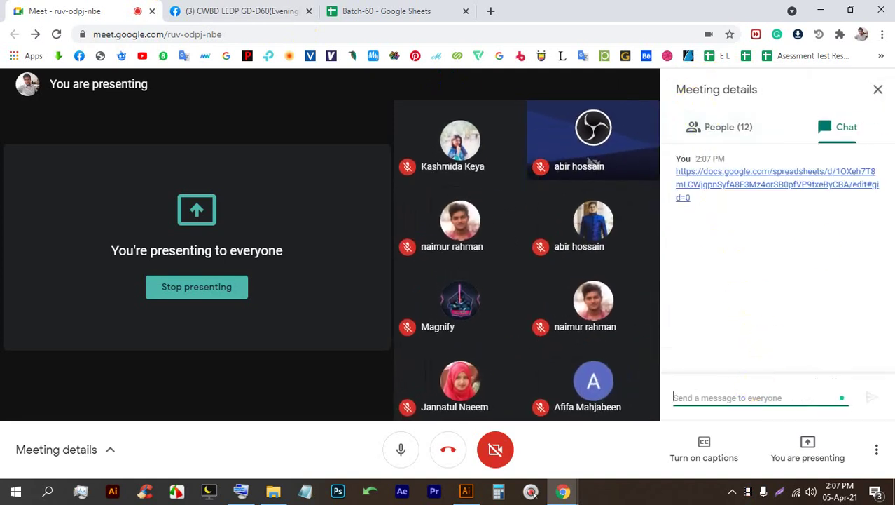
pyautogui.click(880, 92)
# - Stop presenting in the Meet call and admit the participant waiting to join
pyautogui.click(191, 287)
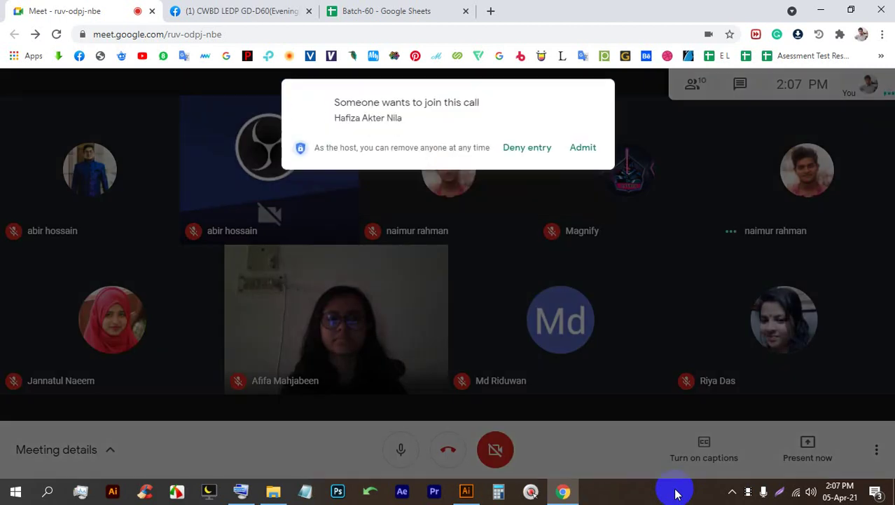
pyautogui.click(581, 147)
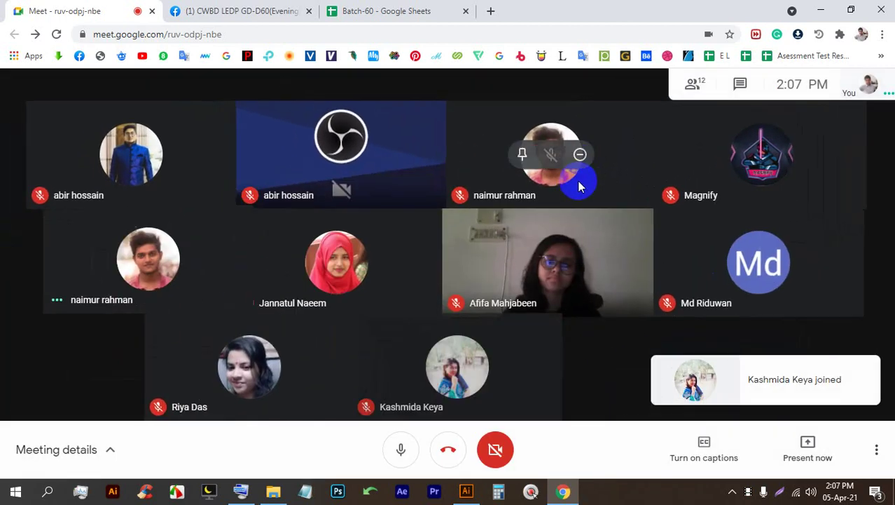
pyautogui.click(630, 369)
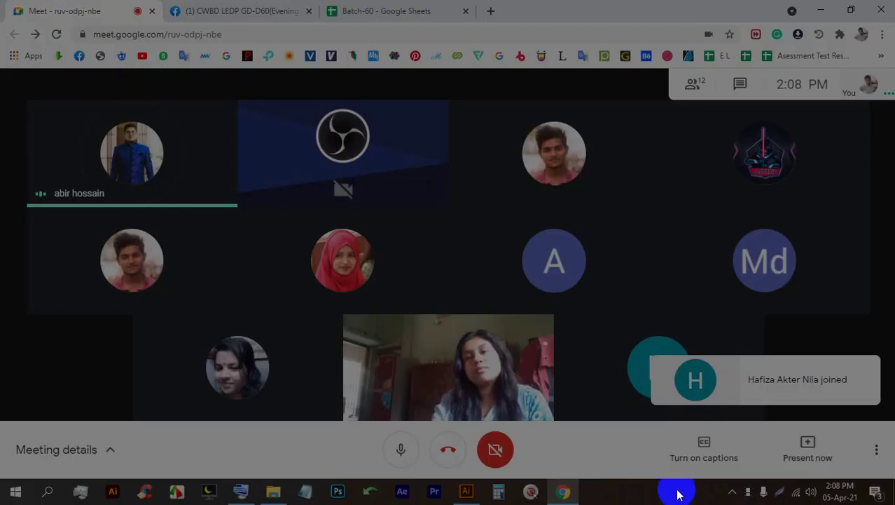
# - Capture a full-screen screenshot of the Meet participants and browse to folder 60 as its save location
pyautogui.moveTo(2, 3); pyautogui.dragTo(894, 504)
pyautogui.click(861, 491)
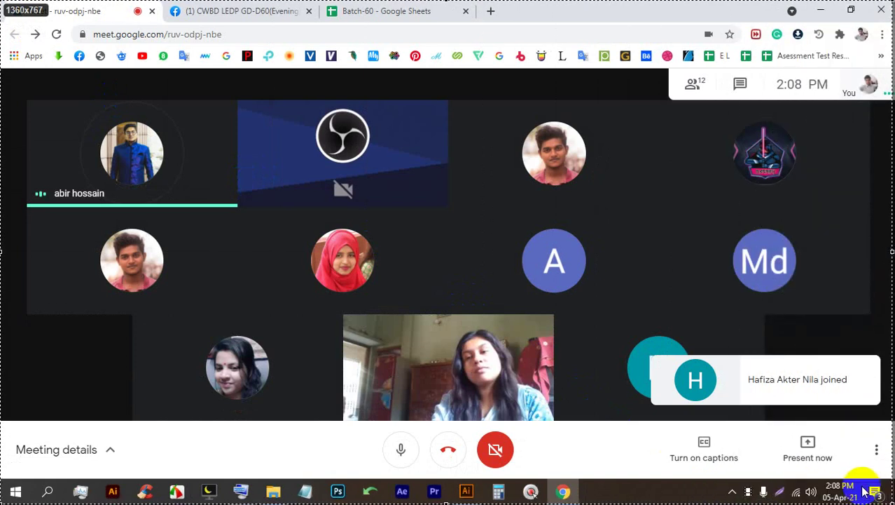
pyautogui.click(270, 33)
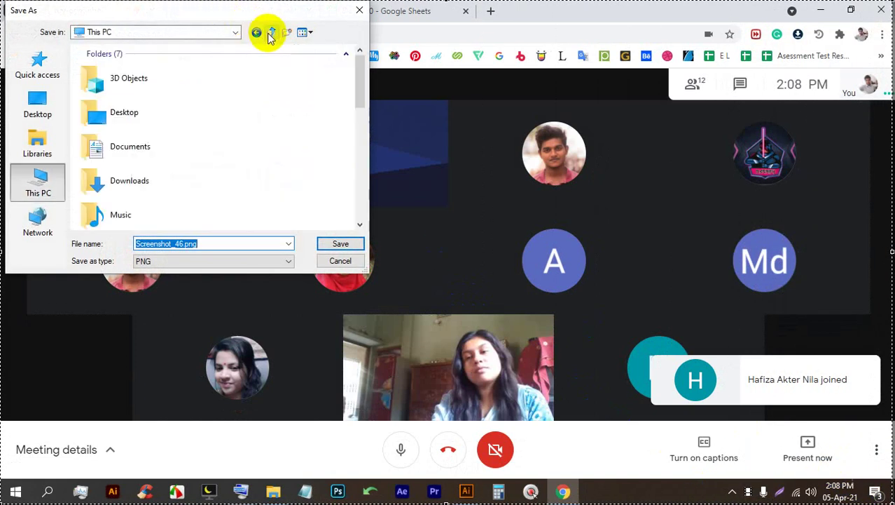
pyautogui.scroll(-5, 133, 175)
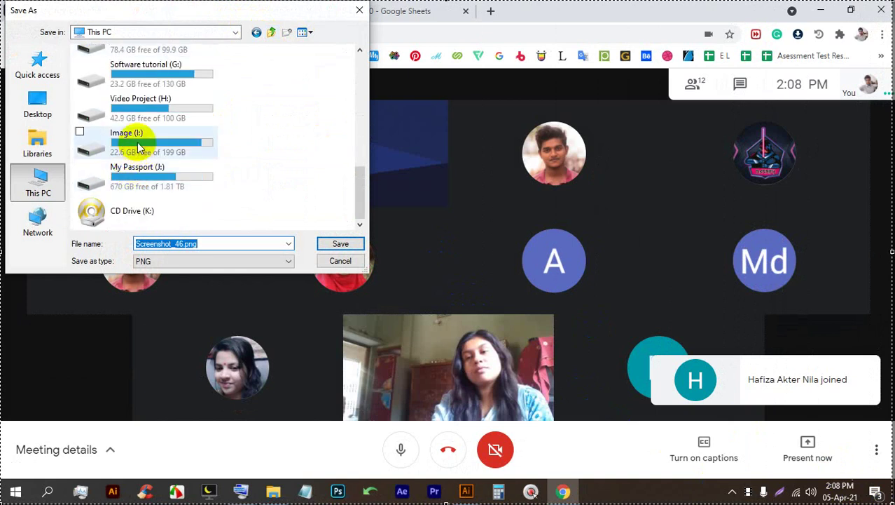
pyautogui.scroll(2, 142, 125)
pyautogui.doubleClick(140, 102)
pyautogui.scroll(-2, 151, 141)
pyautogui.scroll(2, 137, 168)
pyautogui.doubleClick(120, 129)
pyautogui.scroll(-8, 121, 196)
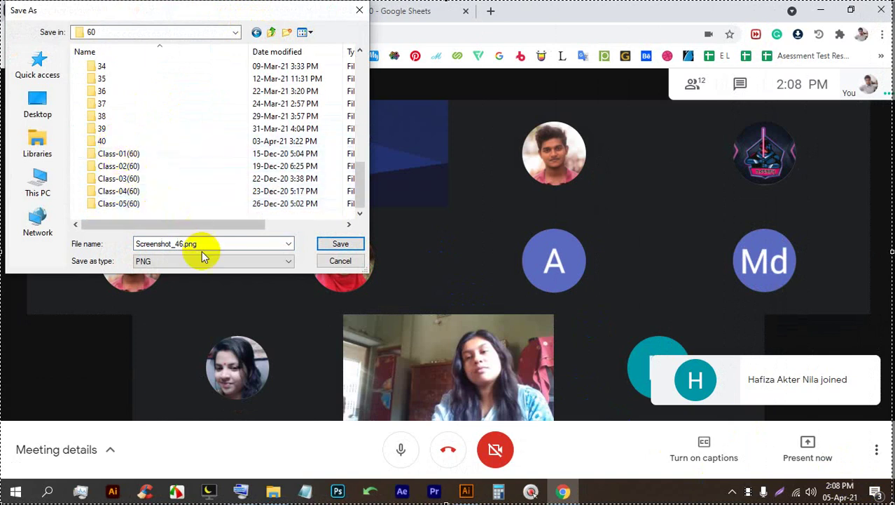
# - Create a folder named 41 inside folder 60 and save the capture there as Screenshot_46.png
pyautogui.rightClick(170, 212)
pyautogui.moveTo(228, 337)
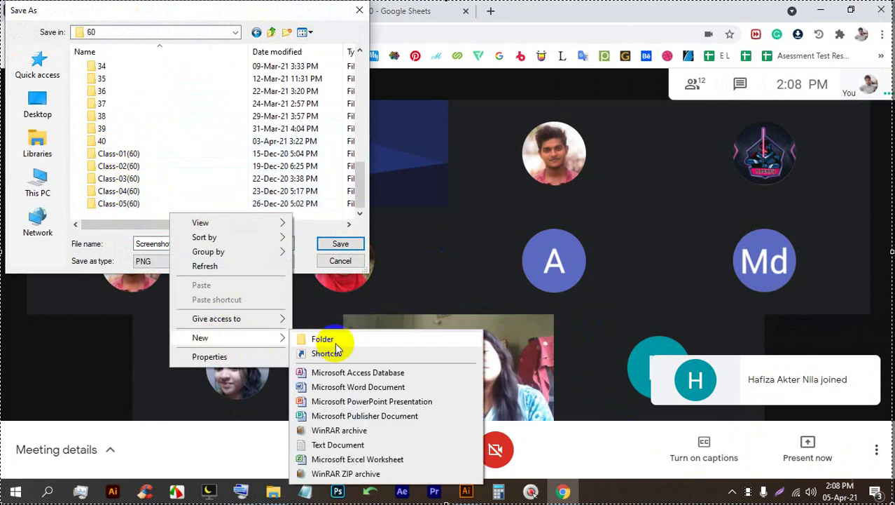
pyautogui.click(334, 339)
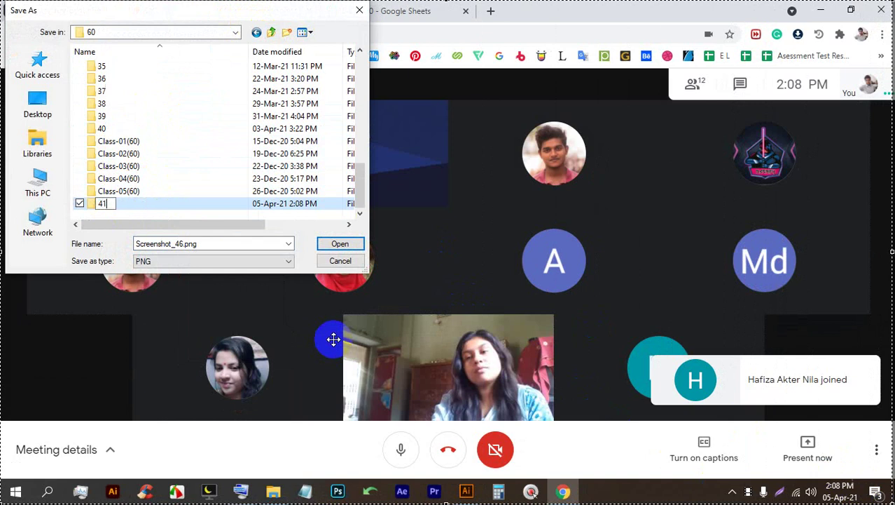
pyautogui.press('Return')
pyautogui.press('Return')
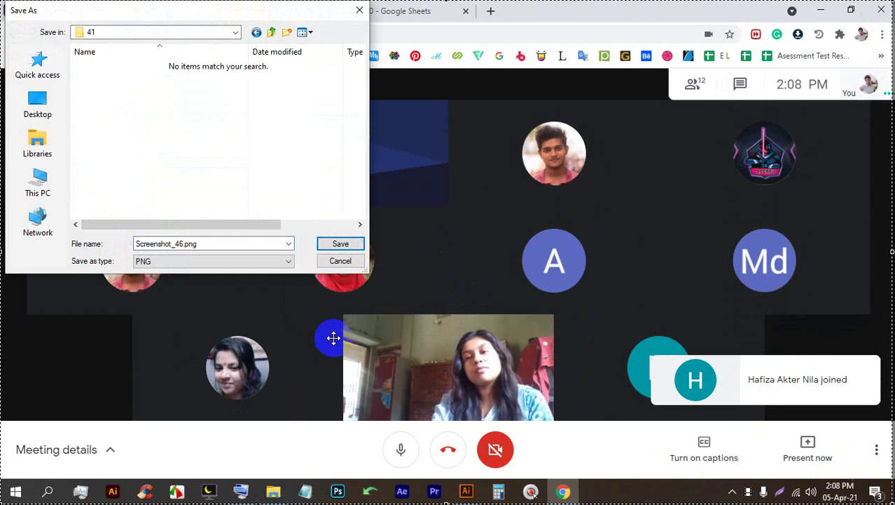
pyautogui.click(331, 248)
# - Present the entire screen in the Meet call and hide the screen-sharing notice
pyautogui.click(827, 450)
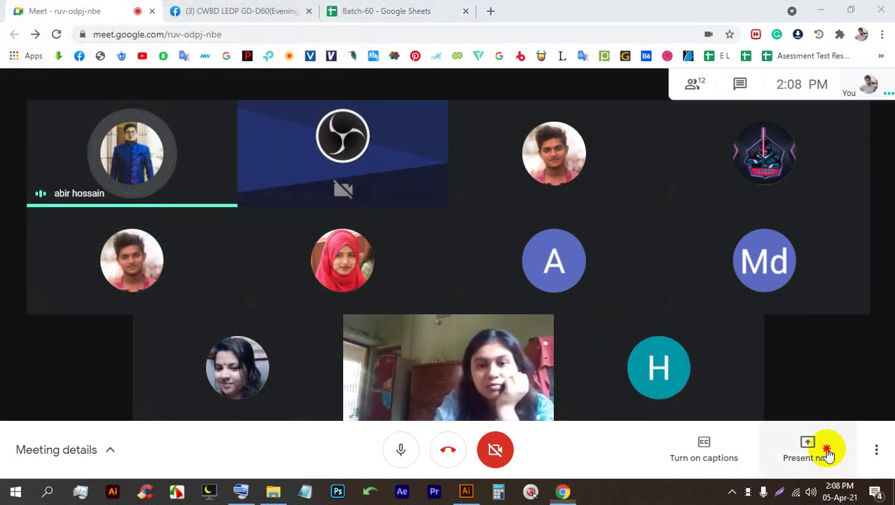
pyautogui.click(786, 333)
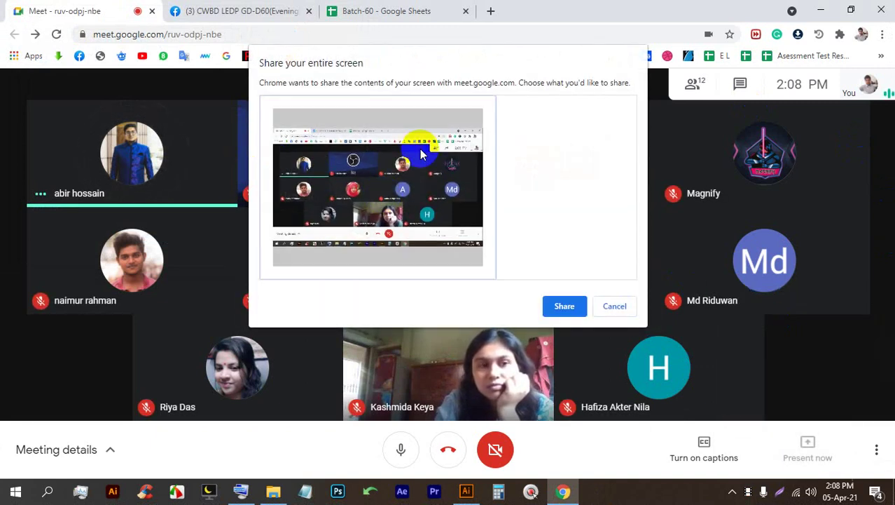
pyautogui.click(557, 305)
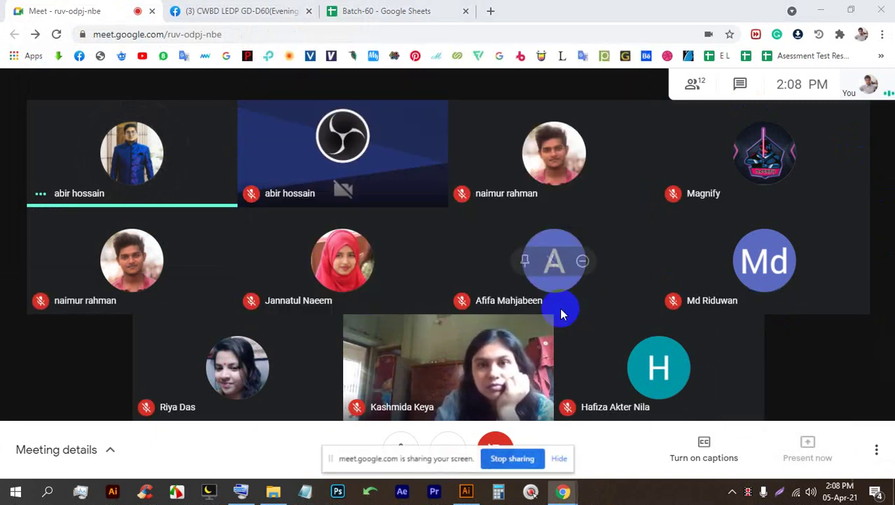
pyautogui.click(562, 459)
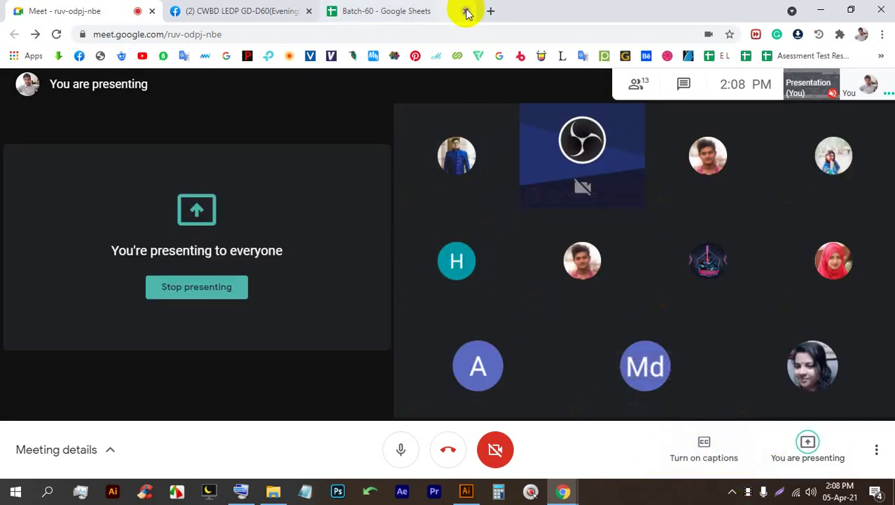
# - Close the Batch-60 spreadsheet and run a Google voice search for product packaging in a new tab
pyautogui.click(466, 11)
pyautogui.click(332, 11)
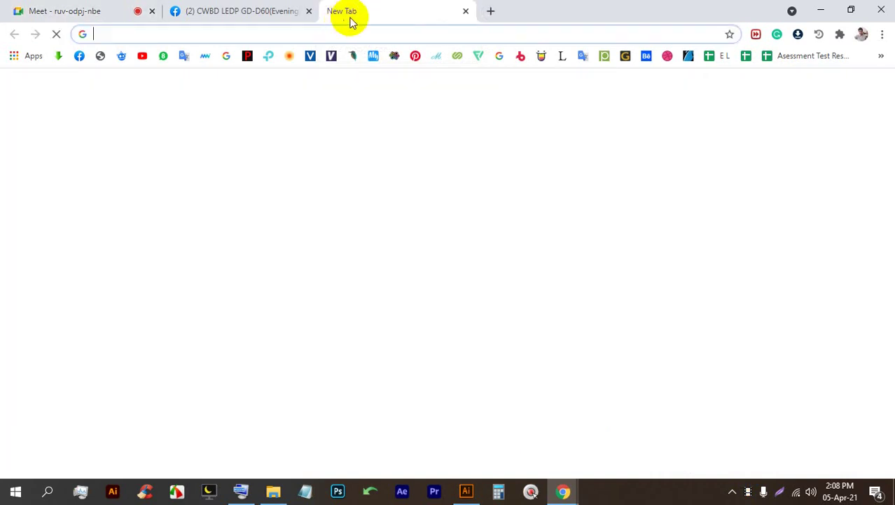
pyautogui.click(615, 277)
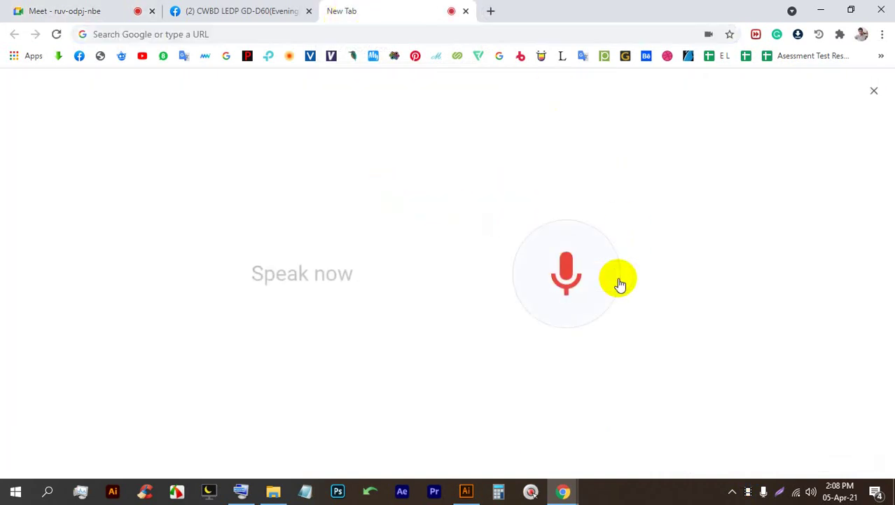
pyautogui.click(69, 8)
pyautogui.click(368, 9)
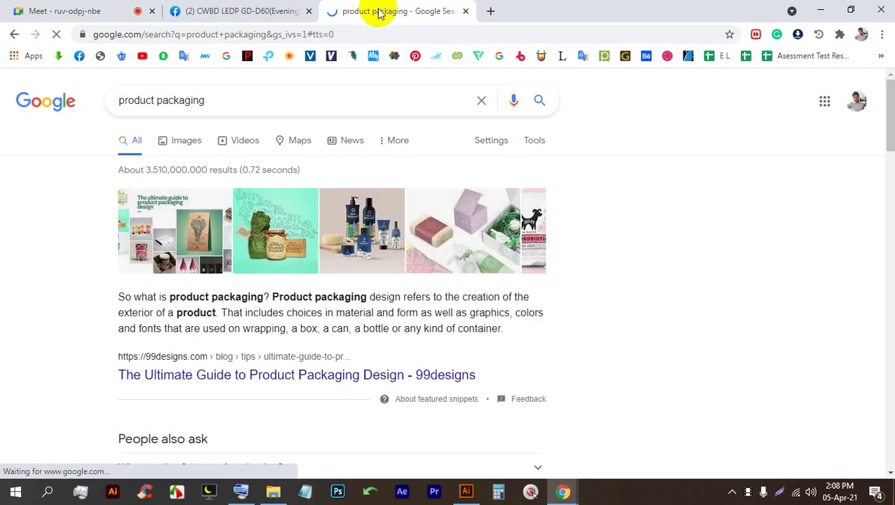
# - Return to the Google image results for product packaging and examine the design examples
pyautogui.click(97, 10)
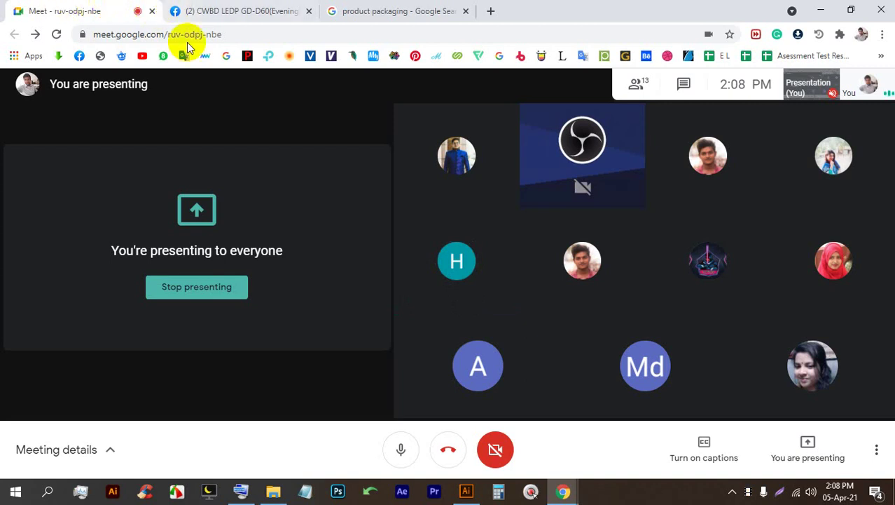
pyautogui.click(392, 10)
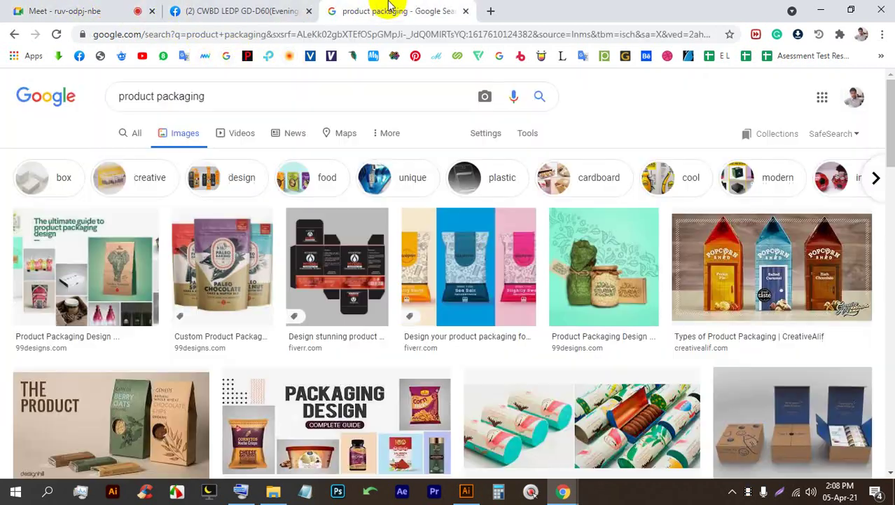
pyautogui.scroll(-2, 394, 321)
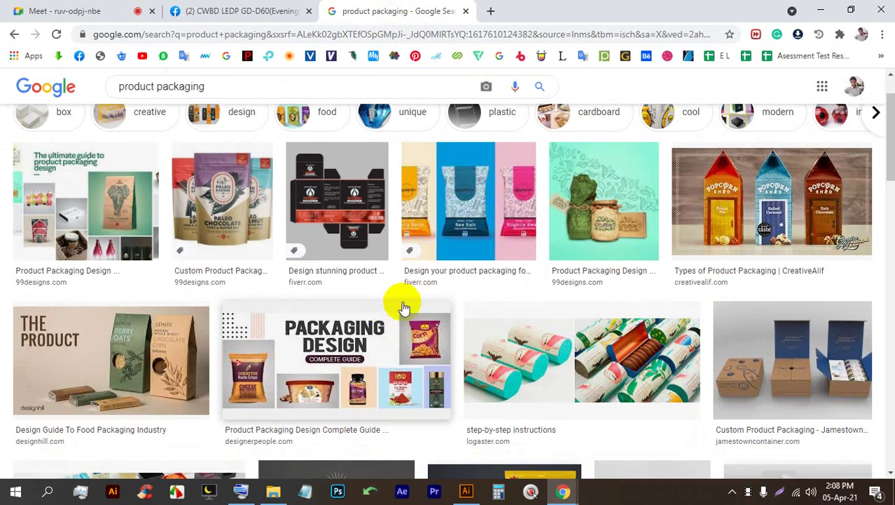
pyautogui.scroll(2, 444, 340)
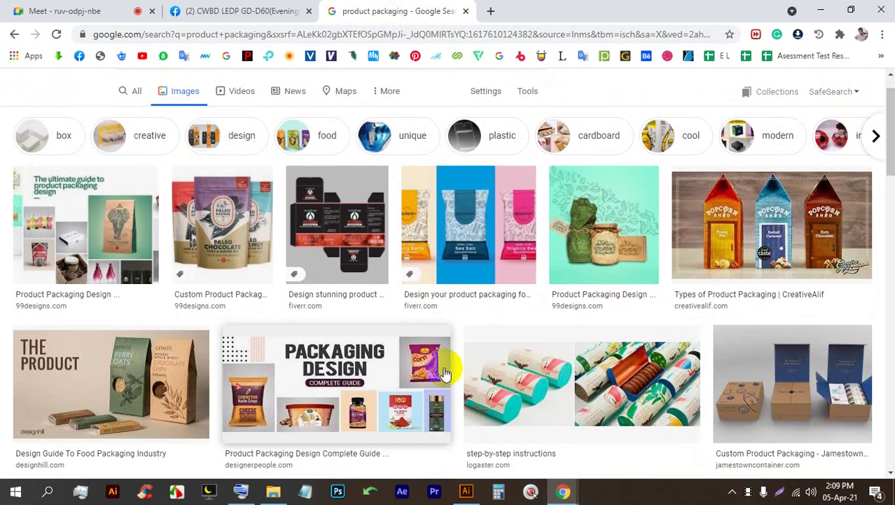
# - Preview the Designhill food packaging image and the DesignerPeople packaging design guide image in the search results
pyautogui.scroll(-3, 444, 373)
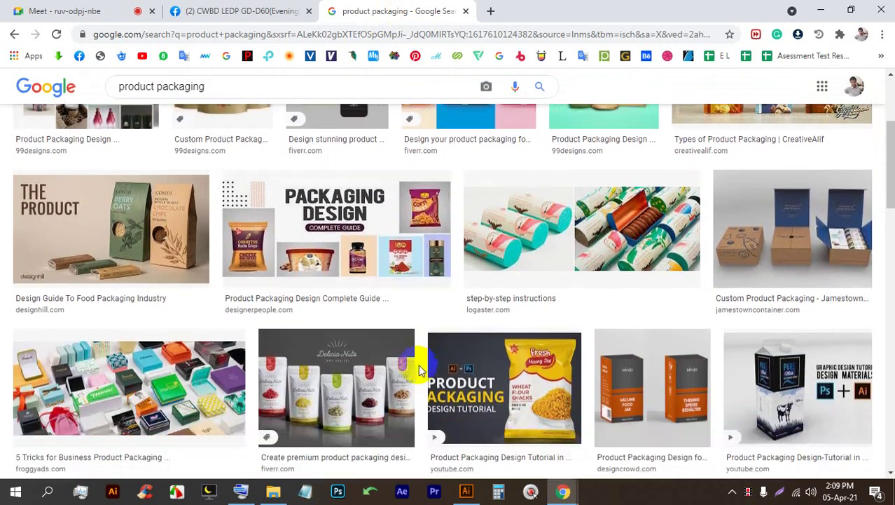
pyautogui.click(207, 251)
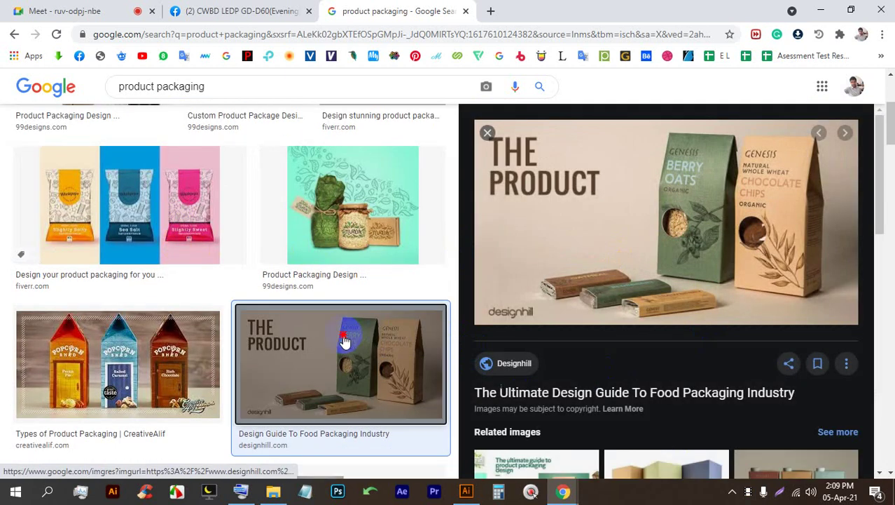
pyautogui.click(343, 341)
pyautogui.scroll(2, 490, 270)
pyautogui.click(390, 320)
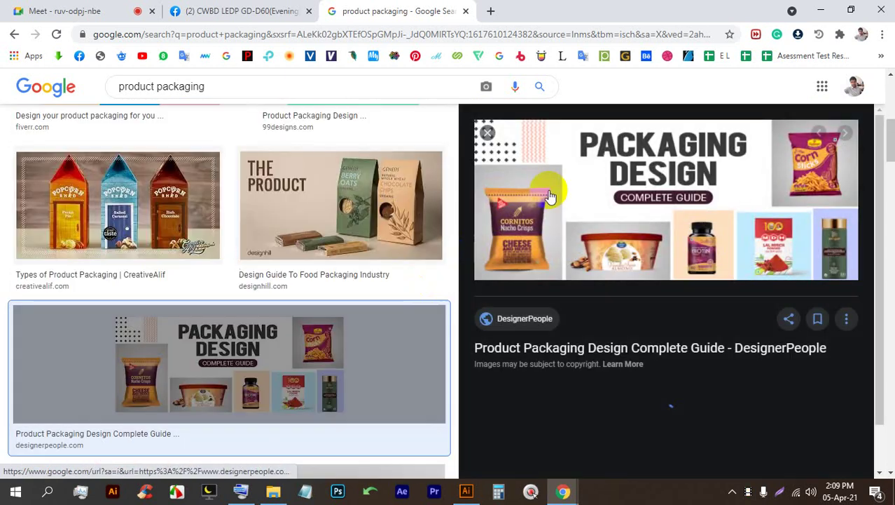
# - Admit the waiting participant to the Meet call and return to the product packaging image results
pyautogui.click(91, 10)
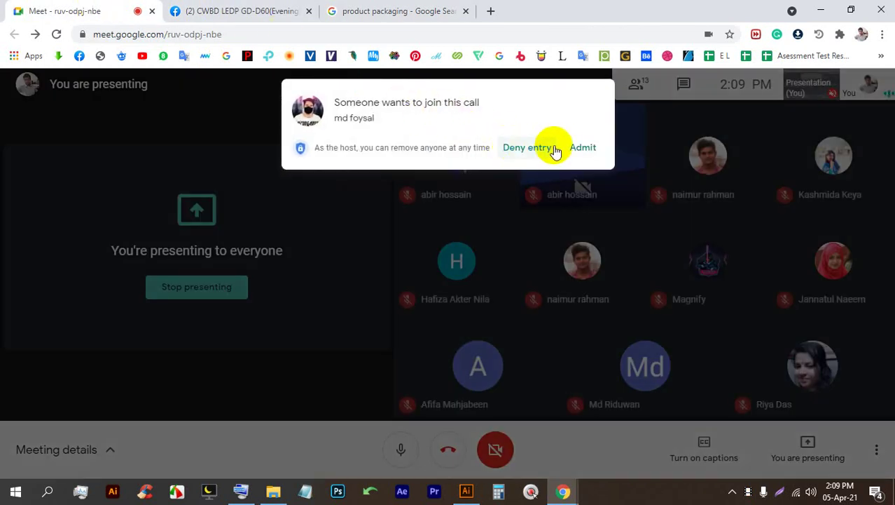
pyautogui.click(581, 148)
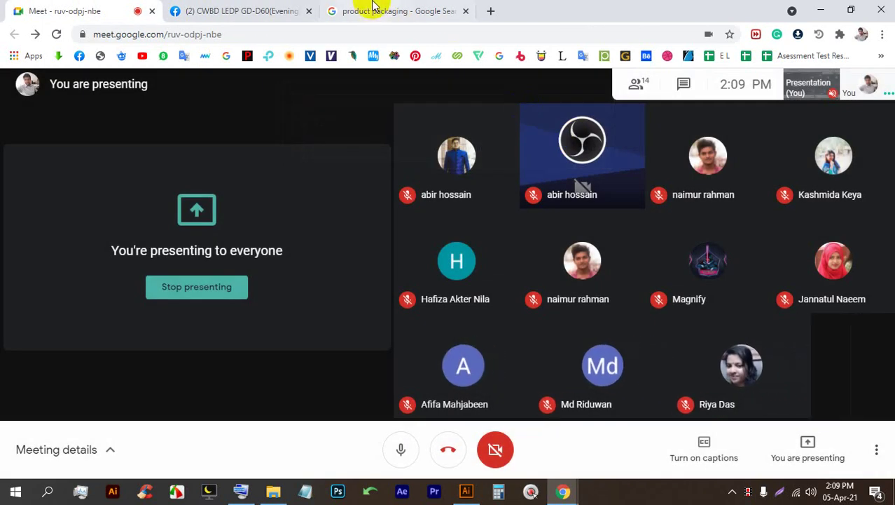
pyautogui.click(423, 6)
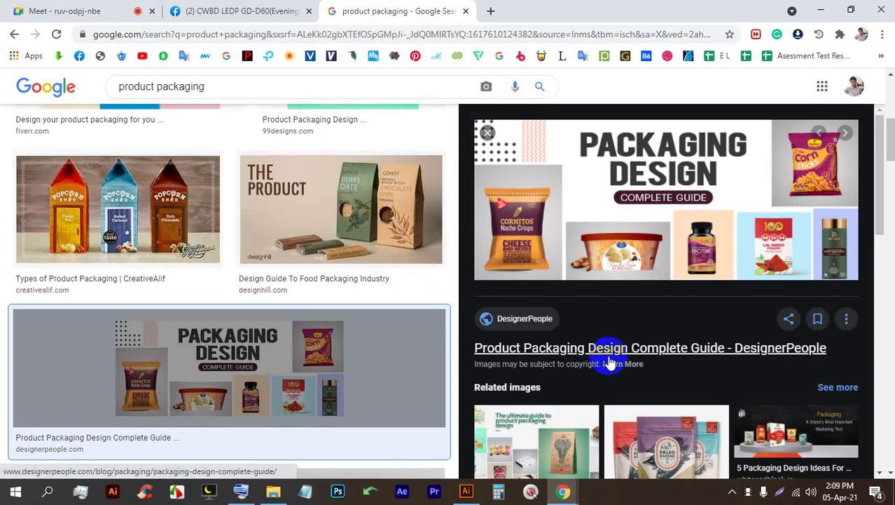
# - Browse the images related to the DesignerPeople guide and preview the IndiaMART Packaging & Label Design image
pyautogui.scroll(3, 395, 324)
pyautogui.scroll(3, 394, 325)
pyautogui.scroll(-1, 403, 333)
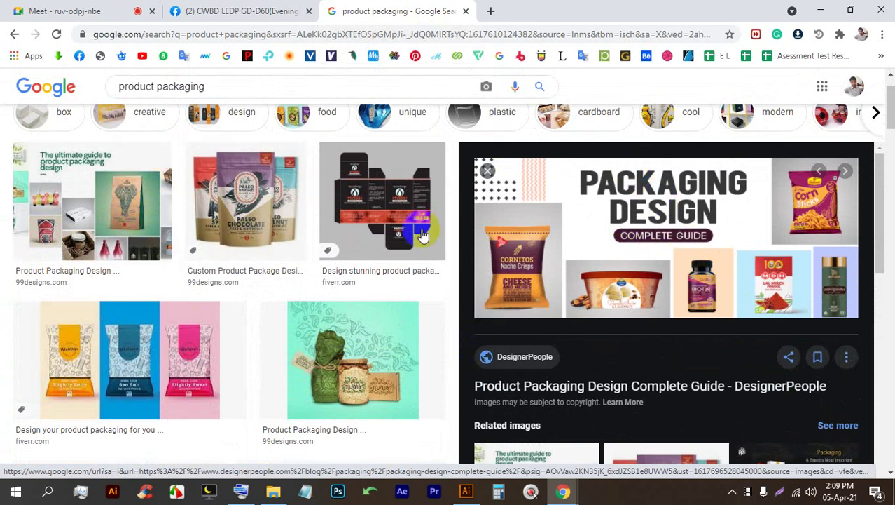
pyautogui.scroll(1, 631, 259)
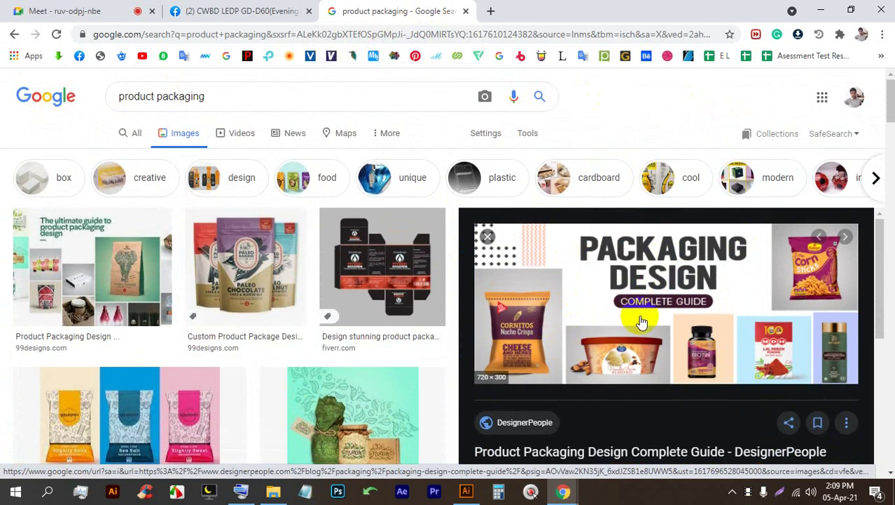
pyautogui.scroll(-5, 490, 336)
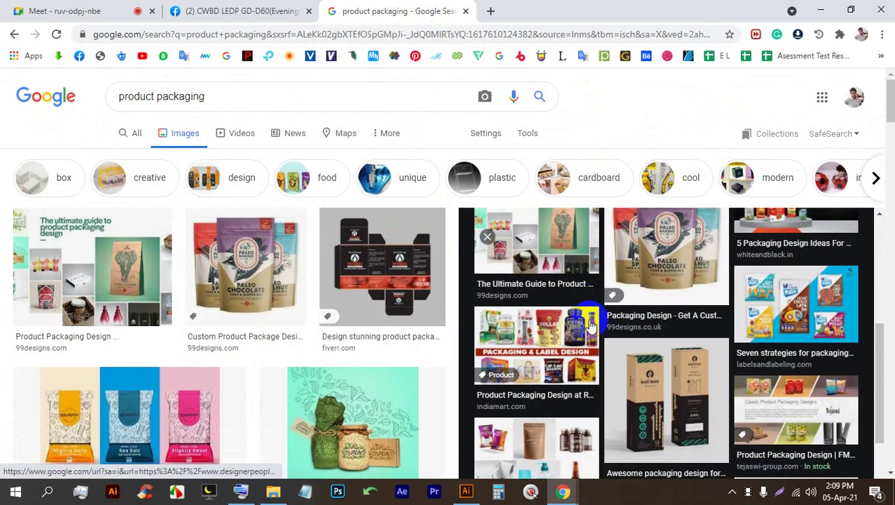
pyautogui.click(531, 343)
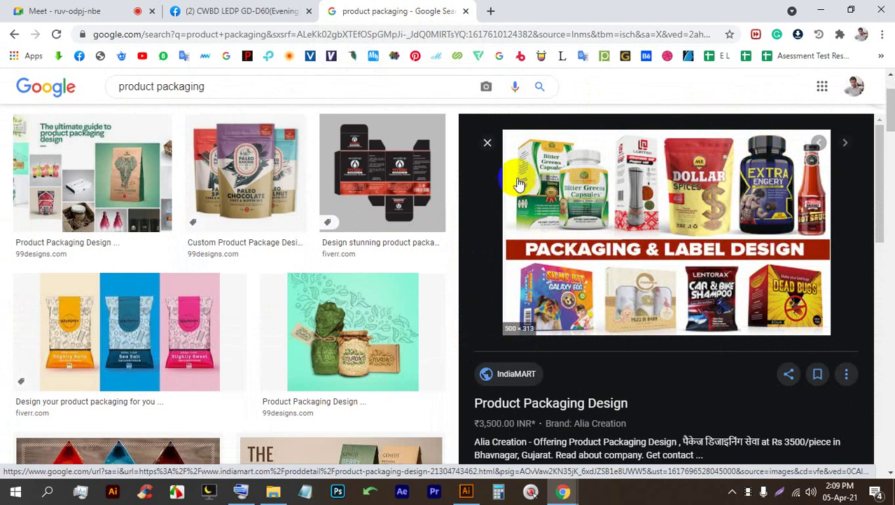
# - Capture the IndiaMART preview area, circle two bottles, a box and the words Packaging and Label Design in red, and discard the capture
pyautogui.press('Print')
pyautogui.moveTo(866, 420); pyautogui.dragTo(447, 40)
pyautogui.moveTo(610, 181)
pyautogui.mouseDown()
pyautogui.moveTo(594, 159)
pyautogui.moveTo(559, 186)
pyautogui.moveTo(562, 235)
pyautogui.moveTo(612, 186)
pyautogui.moveTo(585, 150)
pyautogui.mouseUp()
pyautogui.moveTo(778, 171)
pyautogui.mouseDown()
pyautogui.moveTo(743, 180)
pyautogui.moveTo(751, 223)
pyautogui.moveTo(780, 156)
pyautogui.mouseUp()
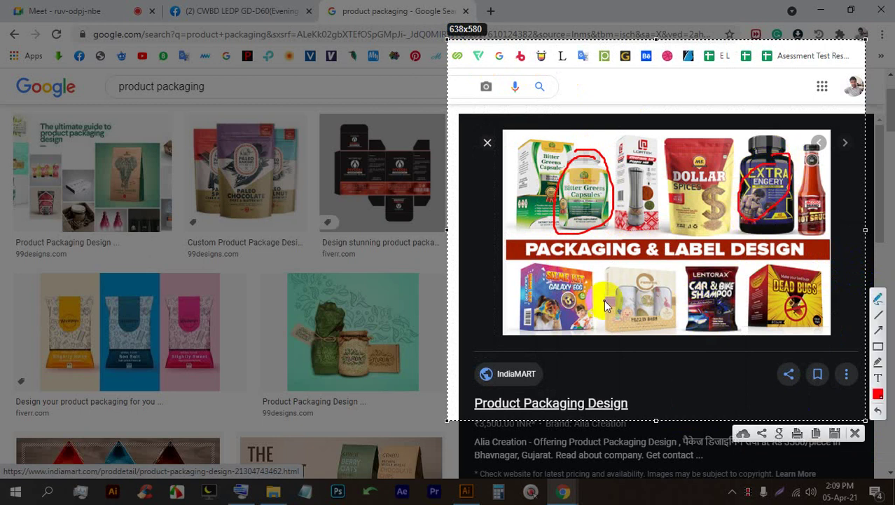
pyautogui.moveTo(557, 265)
pyautogui.mouseDown()
pyautogui.moveTo(517, 265)
pyautogui.moveTo(503, 314)
pyautogui.moveTo(556, 344)
pyautogui.moveTo(597, 282)
pyautogui.moveTo(574, 259)
pyautogui.moveTo(642, 234)
pyautogui.moveTo(502, 242)
pyautogui.mouseUp()
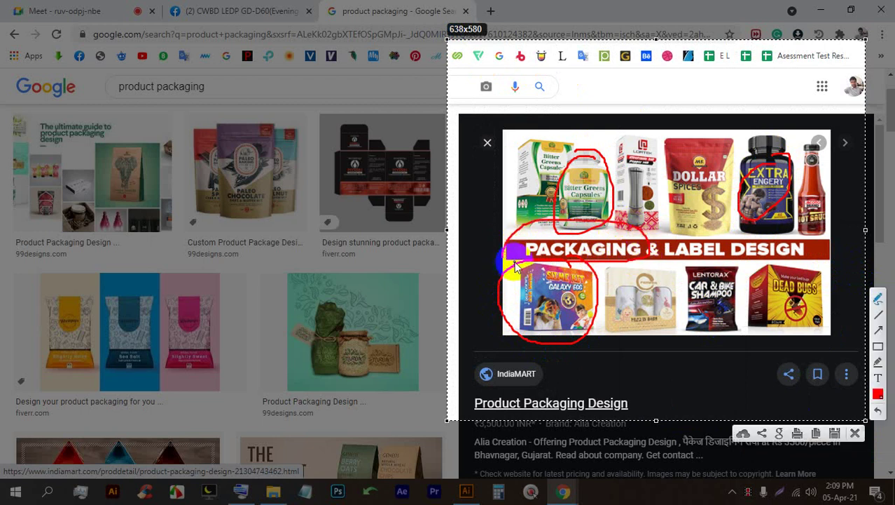
pyautogui.moveTo(686, 240)
pyautogui.mouseDown()
pyautogui.moveTo(673, 266)
pyautogui.moveTo(766, 268)
pyautogui.moveTo(827, 247)
pyautogui.moveTo(696, 226)
pyautogui.moveTo(654, 248)
pyautogui.mouseUp()
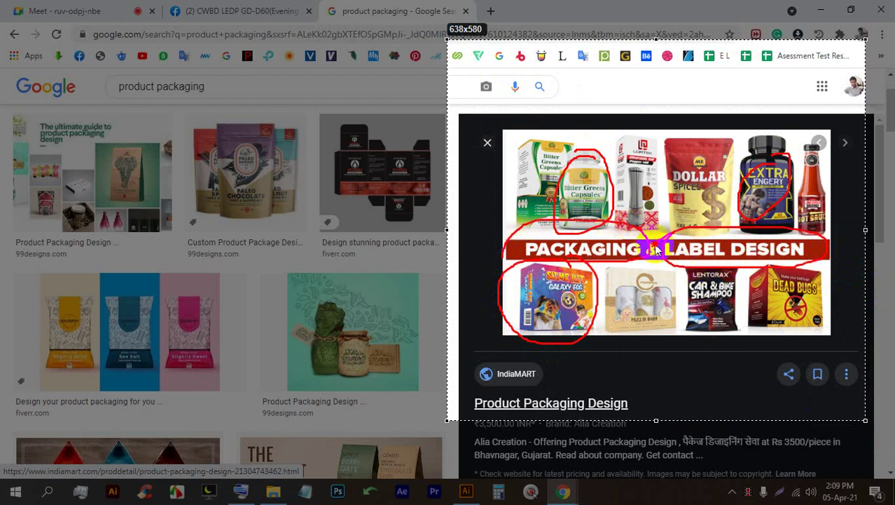
pyautogui.click(855, 433)
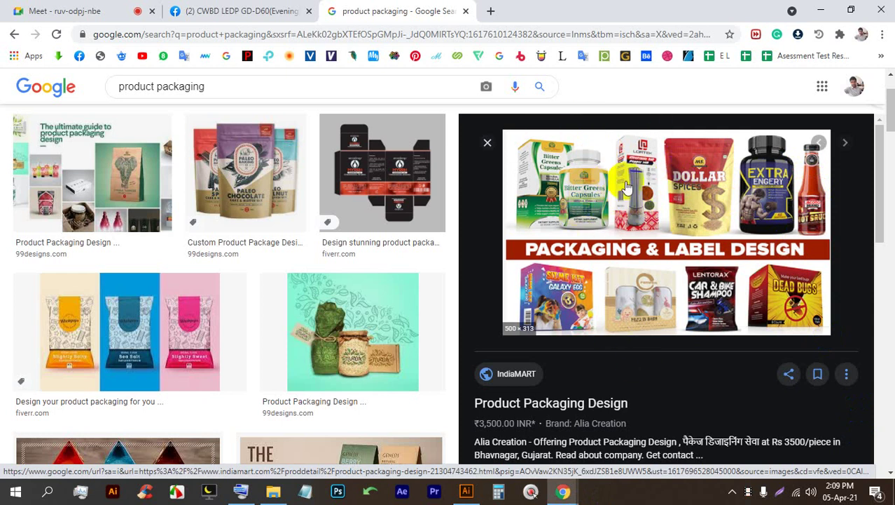
# - Switch to Illustrator, create a Web-Large document and add a rectangle 5 in wide and 2.5 in high
pyautogui.click(466, 490)
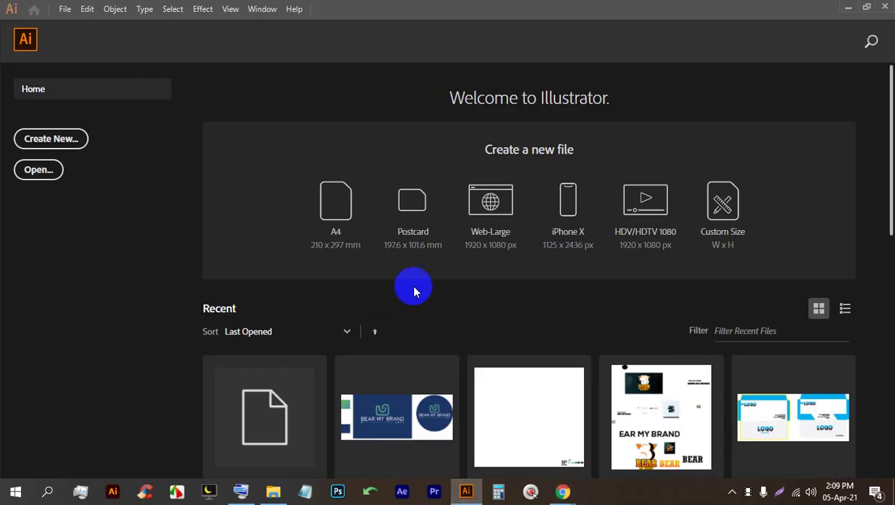
pyautogui.click(476, 208)
pyautogui.click(14, 136)
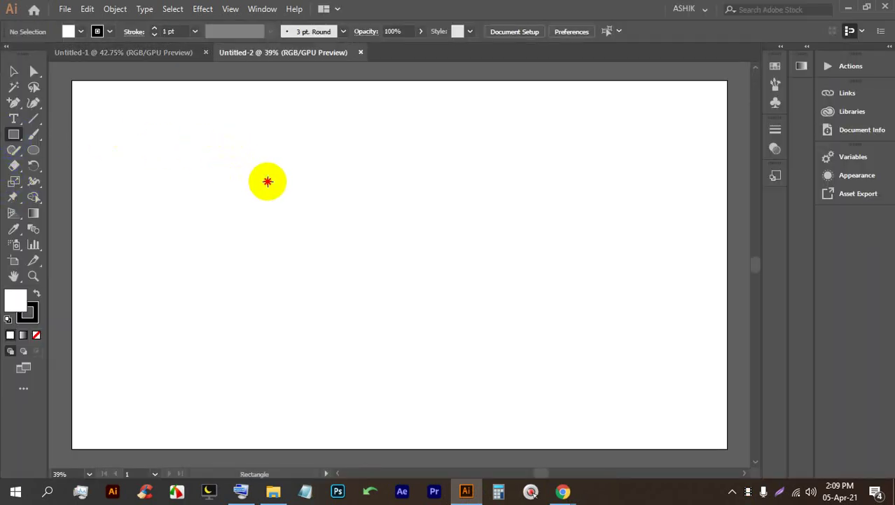
pyautogui.click(264, 180)
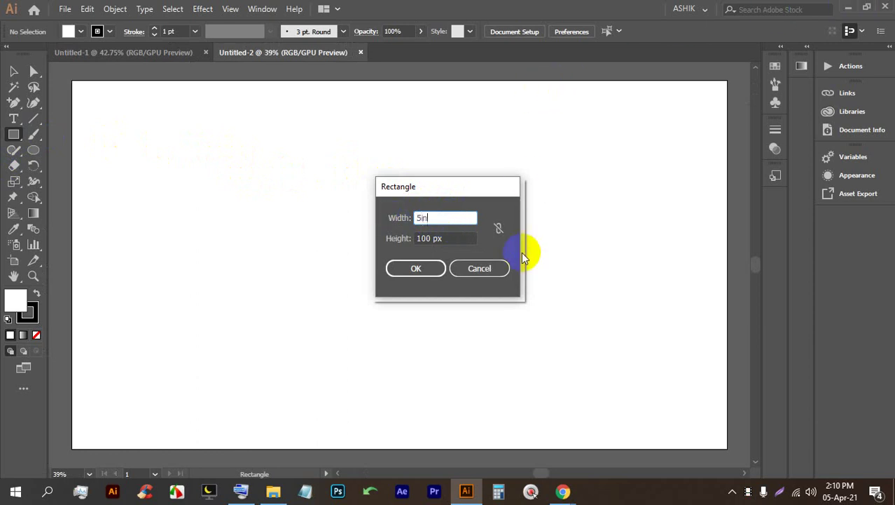
pyautogui.press('Tab')
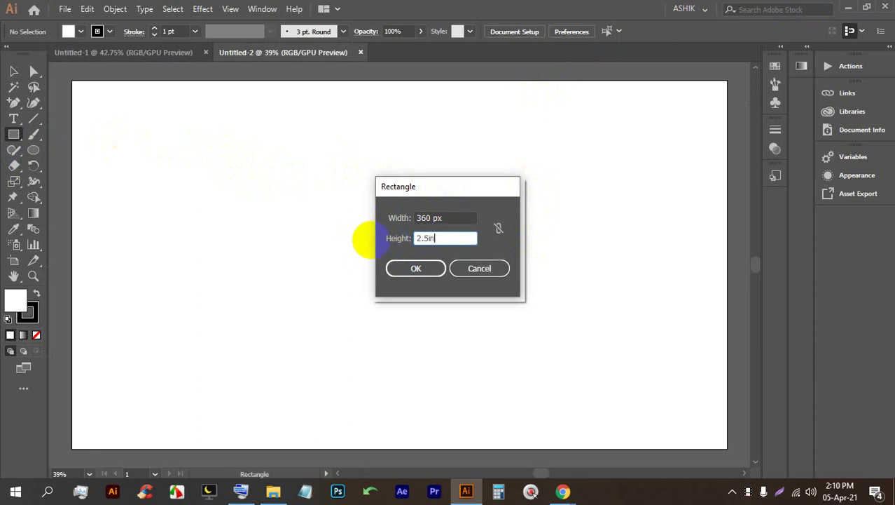
pyautogui.click(416, 268)
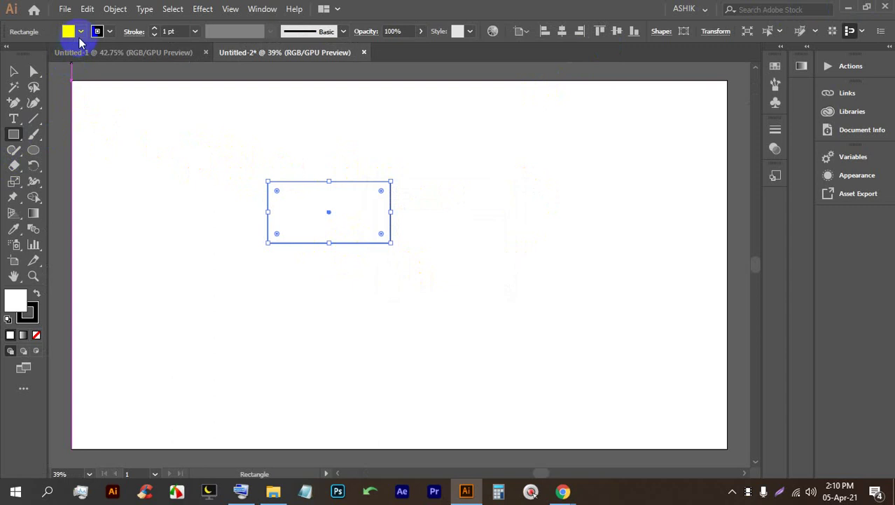
# - Fill the rectangle with bright green and deselect it
pyautogui.click(81, 32)
pyautogui.click(63, 55)
pyautogui.click(13, 71)
pyautogui.click(362, 168)
# - Add a large Lorem ipsum heading across the top of the green rectangle and three vertical Lorem ipsum copies below, and select the whole layout
pyautogui.scroll(4, 282, 208)
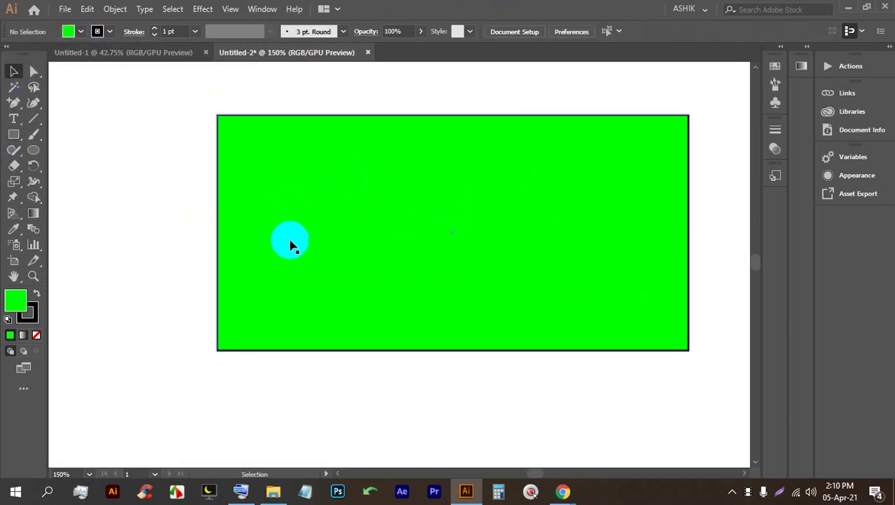
pyautogui.click(400, 161)
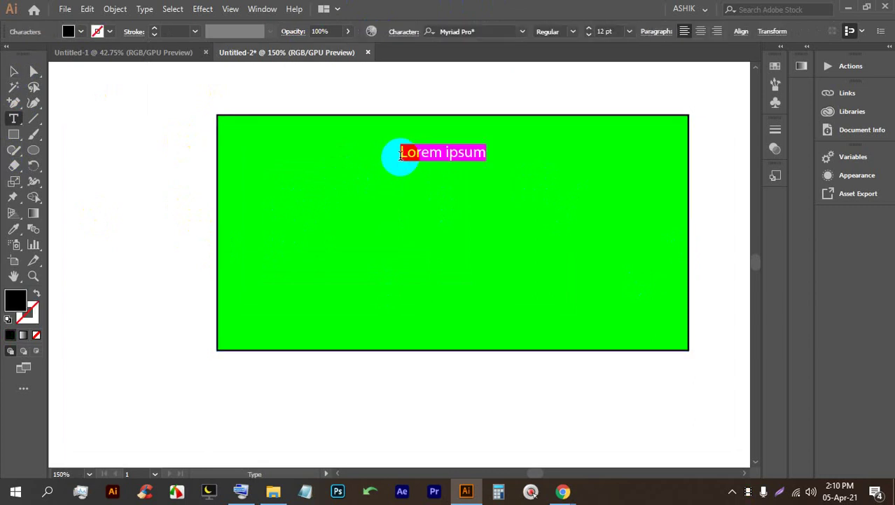
pyautogui.click(13, 70)
pyautogui.moveTo(420, 151); pyautogui.dragTo(436, 196)
pyautogui.moveTo(440, 144); pyautogui.dragTo(371, 203)
pyautogui.moveTo(389, 236); pyautogui.dragTo(466, 185)
pyautogui.moveTo(463, 152); pyautogui.dragTo(505, 301)
pyautogui.click(543, 380)
pyautogui.moveTo(463, 365); pyautogui.dragTo(256, 264)
pyautogui.click(577, 304)
pyautogui.moveTo(598, 410); pyautogui.dragTo(274, 107)
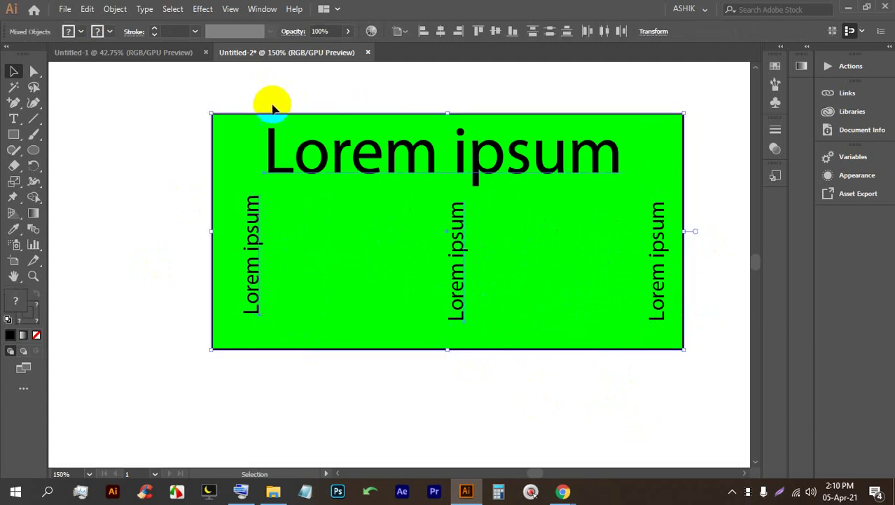
# - Switch back to Chrome and preview the Fiverr image of the black ecodrop MYRRH box dieline
pyautogui.moveTo(564, 489)
pyautogui.click(545, 454)
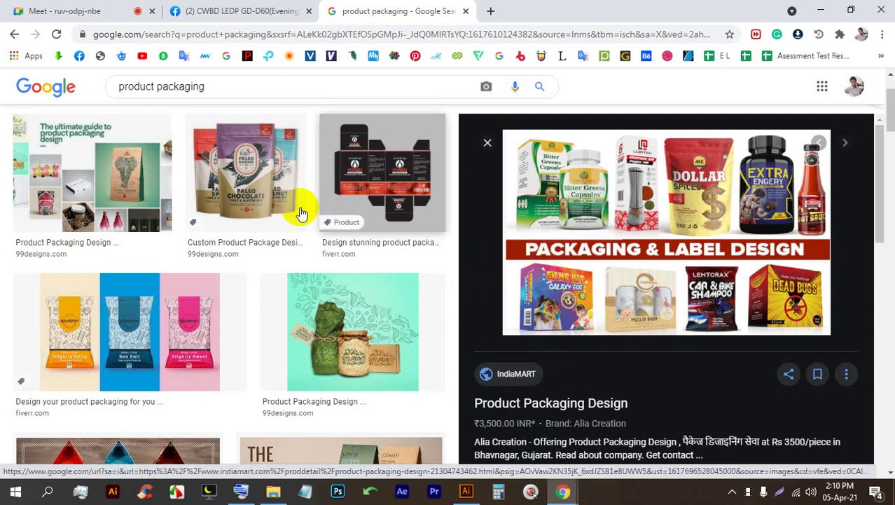
pyautogui.click(68, 11)
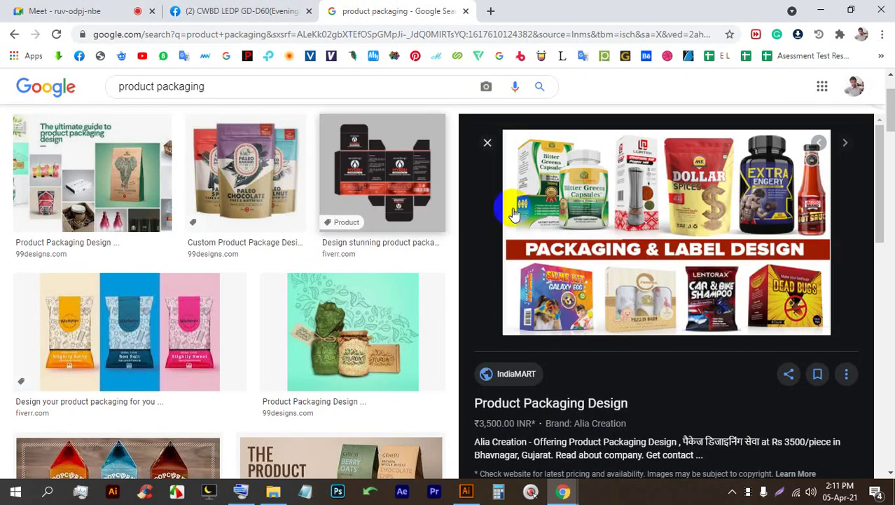
pyautogui.click(361, 10)
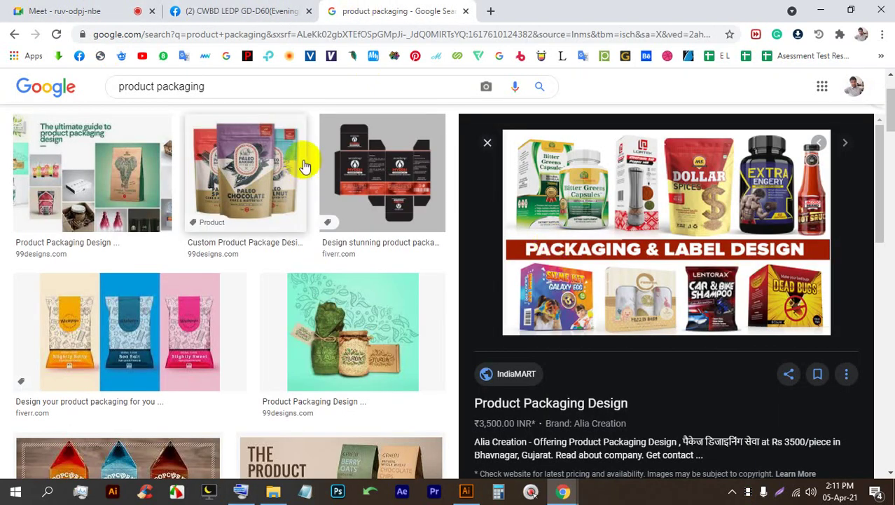
pyautogui.click(380, 168)
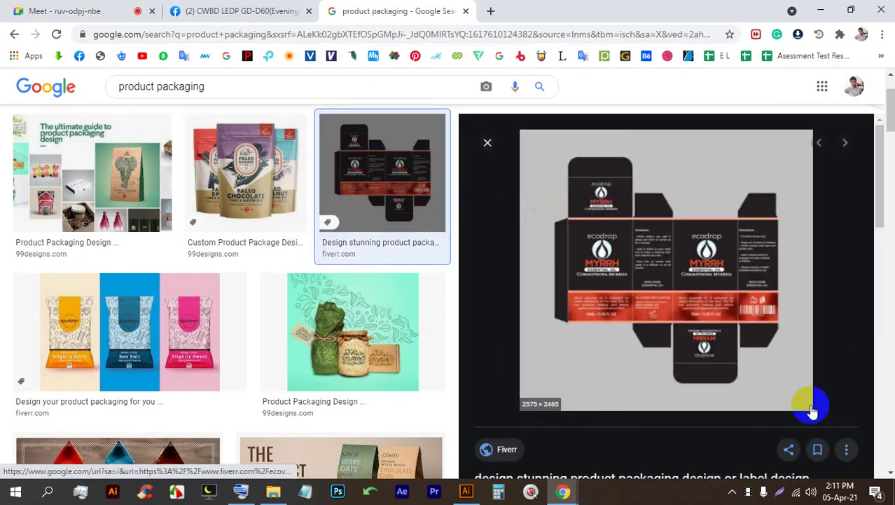
# - Capture the dieline preview area and sketch red freehand arcs linking its matching front and side panels
pyautogui.press('Print')
pyautogui.moveTo(828, 442); pyautogui.dragTo(509, 89)
pyautogui.click(838, 327)
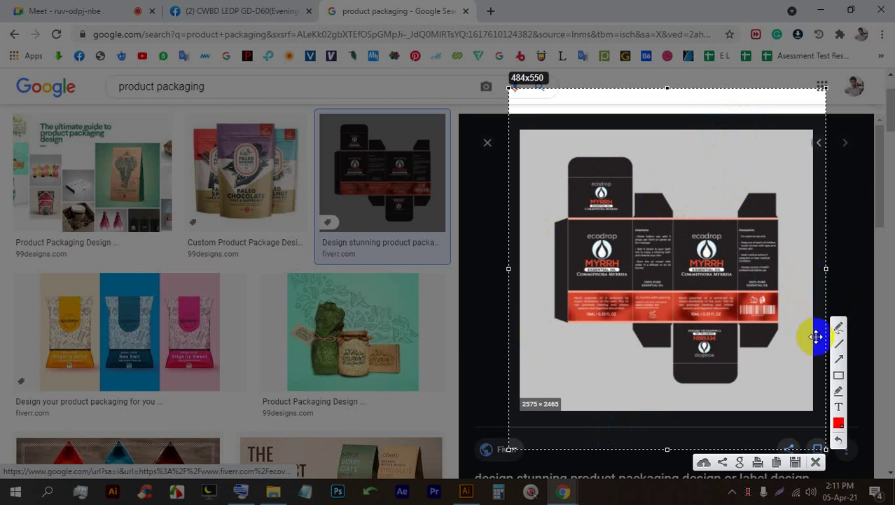
pyautogui.click(839, 327)
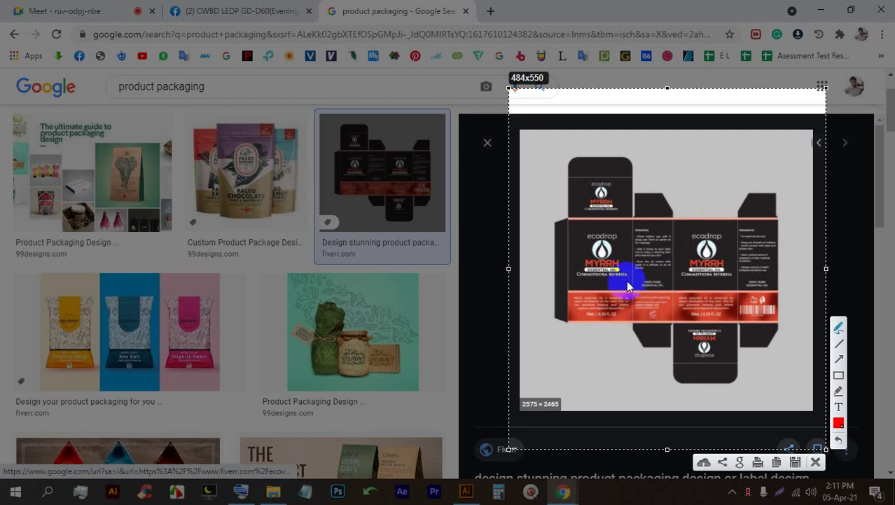
pyautogui.click(580, 284)
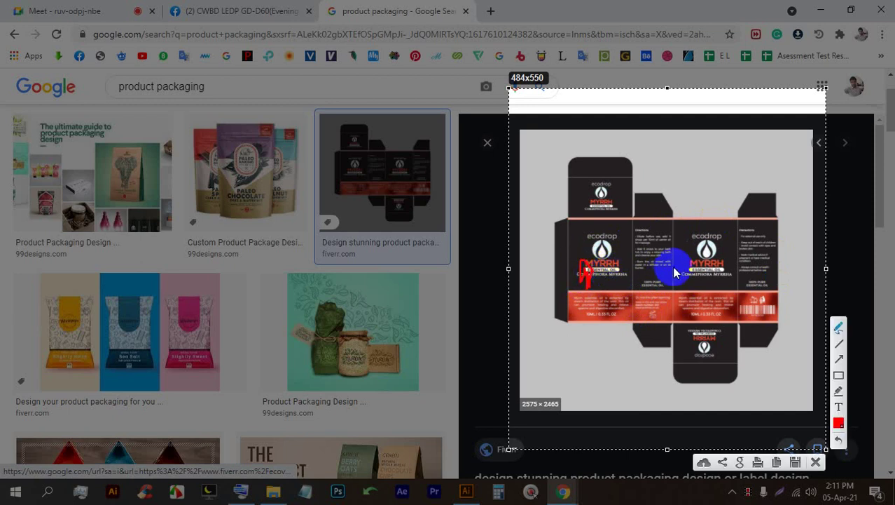
pyautogui.moveTo(587, 280)
pyautogui.mouseDown()
pyautogui.moveTo(685, 155)
pyautogui.moveTo(703, 235)
pyautogui.moveTo(660, 160)
pyautogui.moveTo(601, 232)
pyautogui.moveTo(685, 145)
pyautogui.moveTo(759, 220)
pyautogui.moveTo(710, 140)
pyautogui.moveTo(658, 196)
pyautogui.moveTo(656, 227)
pyautogui.mouseUp()
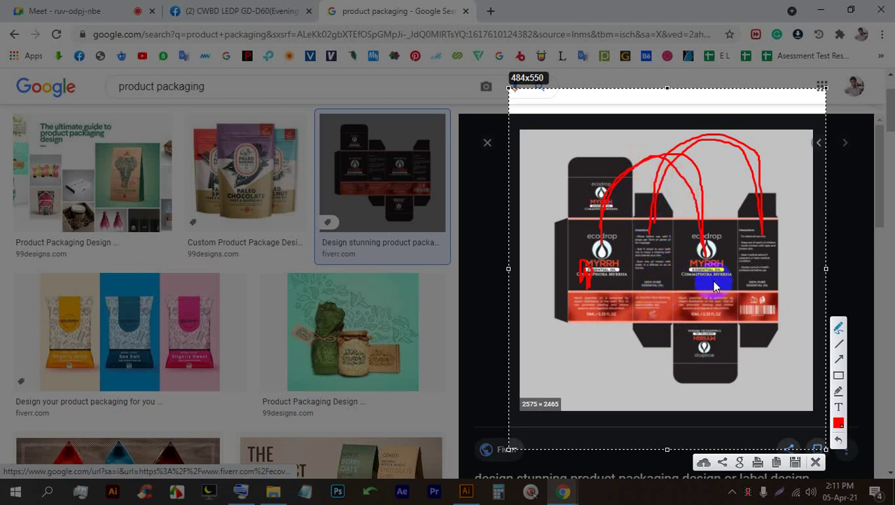
# - Mark the front panel's width below the dieline and link the two side panels with a red freehand line under the box
pyautogui.moveTo(601, 324)
pyautogui.mouseDown()
pyautogui.moveTo(612, 343)
pyautogui.moveTo(638, 345)
pyautogui.mouseUp()
pyautogui.moveTo(629, 330); pyautogui.dragTo(629, 354)
pyautogui.moveTo(576, 323)
pyautogui.mouseDown()
pyautogui.moveTo(576, 360)
pyautogui.moveTo(590, 355)
pyautogui.mouseUp()
pyautogui.moveTo(620, 337)
pyautogui.mouseDown()
pyautogui.moveTo(628, 346)
pyautogui.moveTo(621, 355)
pyautogui.mouseUp()
pyautogui.moveTo(615, 233)
pyautogui.mouseDown()
pyautogui.moveTo(619, 207)
pyautogui.moveTo(661, 163)
pyautogui.moveTo(696, 163)
pyautogui.moveTo(690, 229)
pyautogui.mouseUp()
pyautogui.moveTo(706, 379)
pyautogui.mouseDown()
pyautogui.moveTo(704, 417)
pyautogui.moveTo(693, 416)
pyautogui.moveTo(726, 400)
pyautogui.mouseUp()
pyautogui.click(690, 403)
pyautogui.moveTo(660, 303)
pyautogui.mouseDown()
pyautogui.moveTo(637, 407)
pyautogui.moveTo(642, 391)
pyautogui.moveTo(644, 403)
pyautogui.moveTo(768, 409)
pyautogui.moveTo(769, 343)
pyautogui.mouseUp()
pyautogui.moveTo(643, 380); pyautogui.dragTo(656, 403)
pyautogui.moveTo(759, 342); pyautogui.dragTo(801, 362)
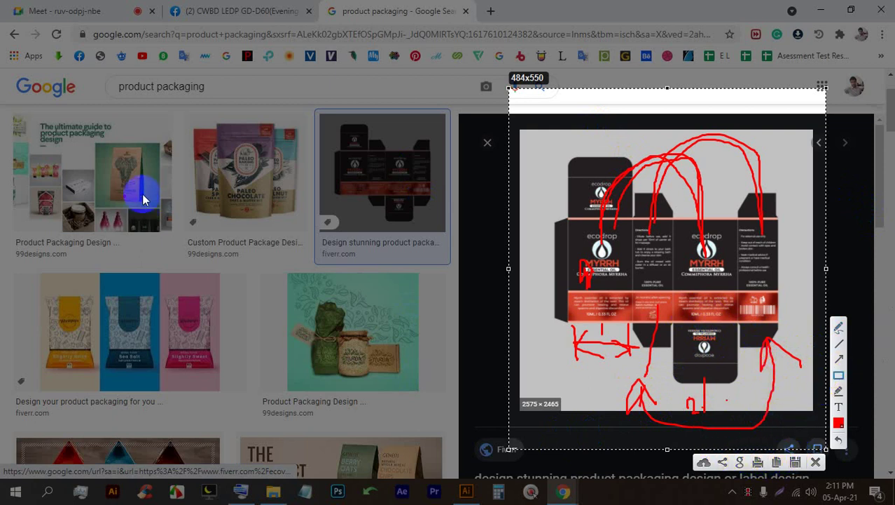
# - Draw four adjoining upright red rectangles beside the dieline and connect alternate panels with freehand arcs
pyautogui.moveTo(105, 140)
pyautogui.mouseDown()
pyautogui.moveTo(152, 312)
pyautogui.moveTo(169, 330)
pyautogui.moveTo(176, 320)
pyautogui.moveTo(169, 324)
pyautogui.mouseUp()
pyautogui.moveTo(170, 140); pyautogui.dragTo(234, 322)
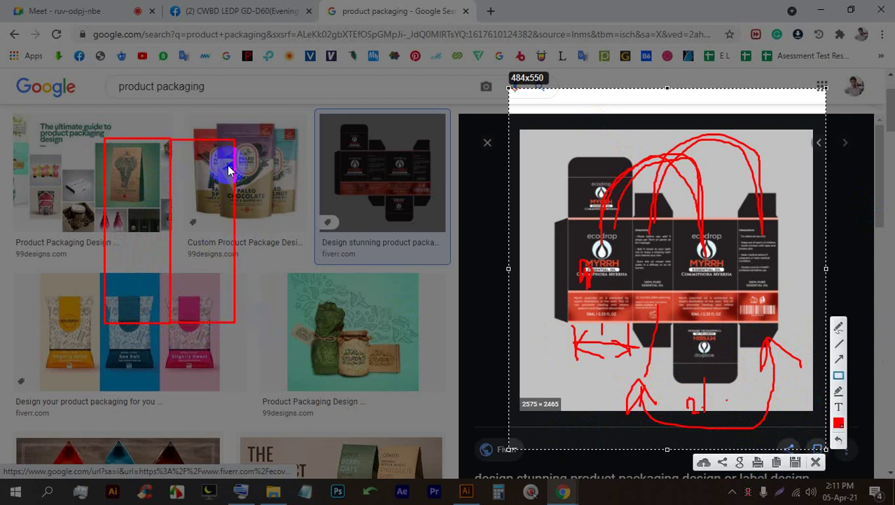
pyautogui.moveTo(235, 140); pyautogui.dragTo(297, 322)
pyautogui.moveTo(296, 140); pyautogui.dragTo(356, 323)
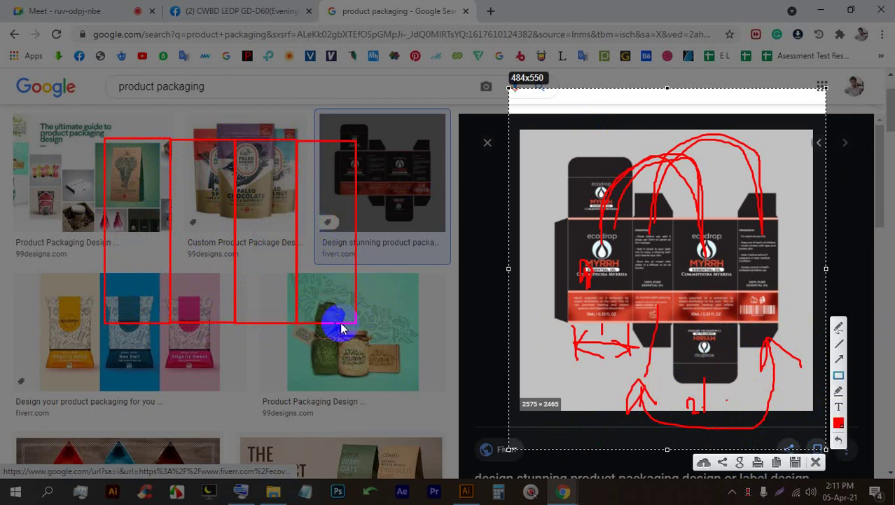
pyautogui.click(841, 328)
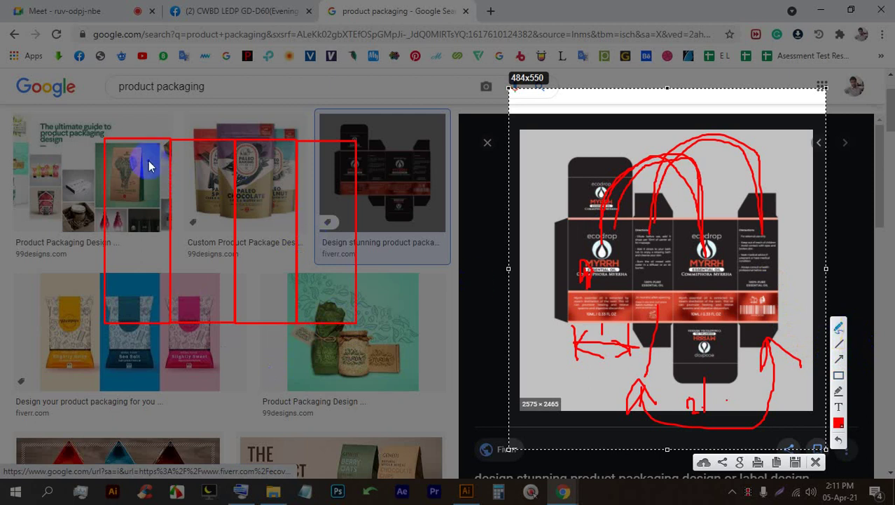
pyautogui.moveTo(132, 160)
pyautogui.mouseDown()
pyautogui.moveTo(181, 119)
pyautogui.moveTo(197, 144)
pyautogui.moveTo(256, 125)
pyautogui.moveTo(314, 149)
pyautogui.moveTo(287, 119)
pyautogui.moveTo(264, 147)
pyautogui.moveTo(248, 117)
pyautogui.moveTo(224, 139)
pyautogui.moveTo(168, 144)
pyautogui.mouseUp()
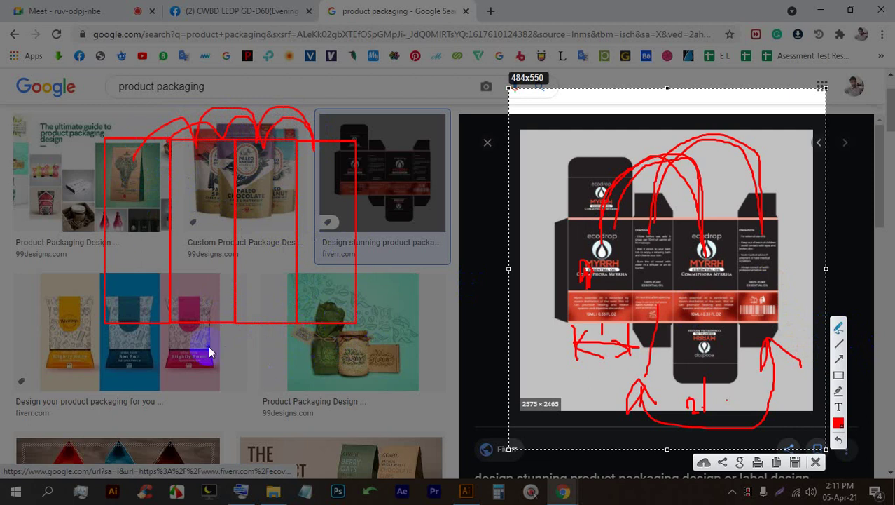
# - Close the annotated capture, switch to Illustrator and close both open untitled documents without saving
pyautogui.click(816, 461)
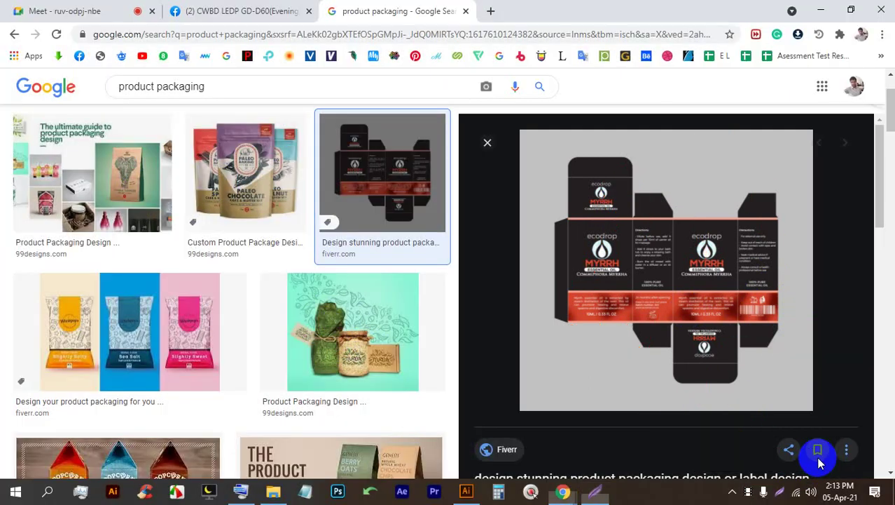
pyautogui.click(466, 490)
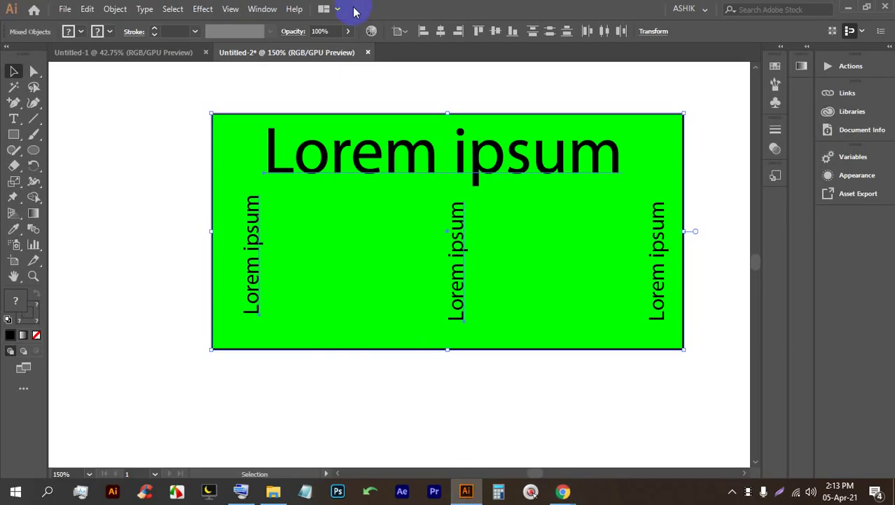
pyautogui.click(366, 52)
pyautogui.click(515, 260)
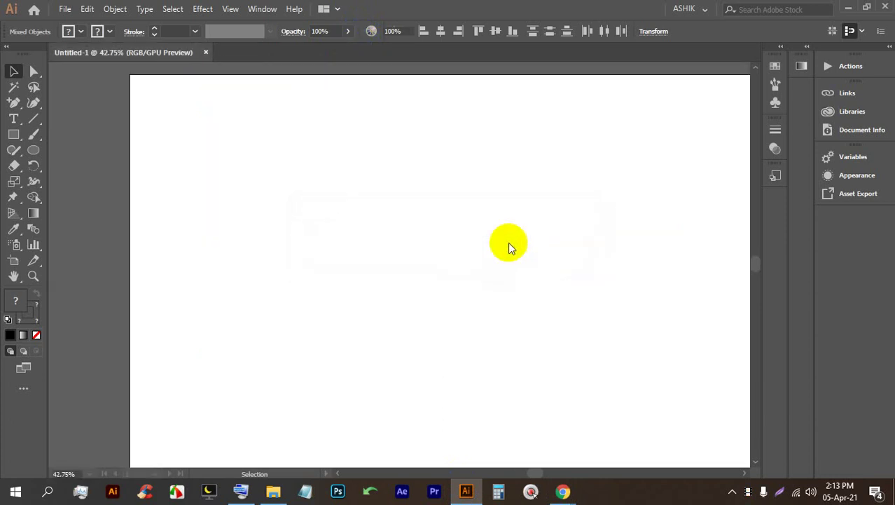
pyautogui.click(206, 52)
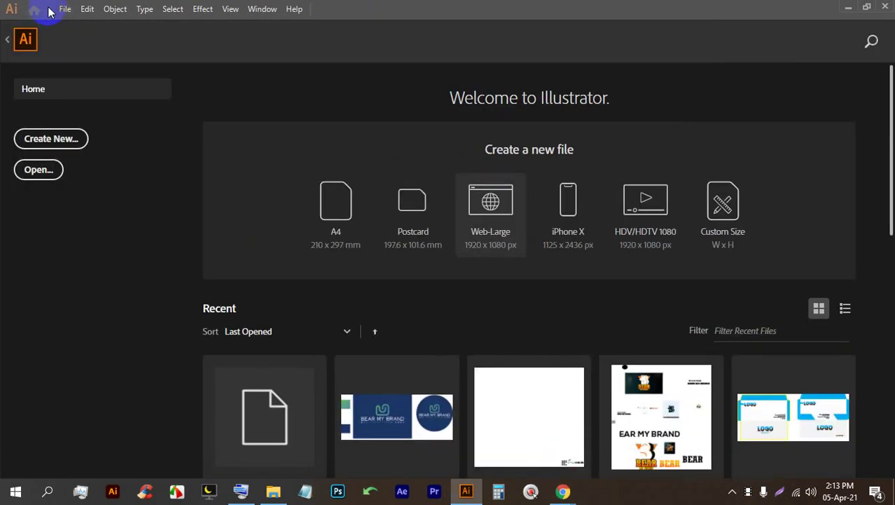
# - Start a new Illustrator document and bring up the blank presets for print
pyautogui.click(65, 8)
pyautogui.click(94, 24)
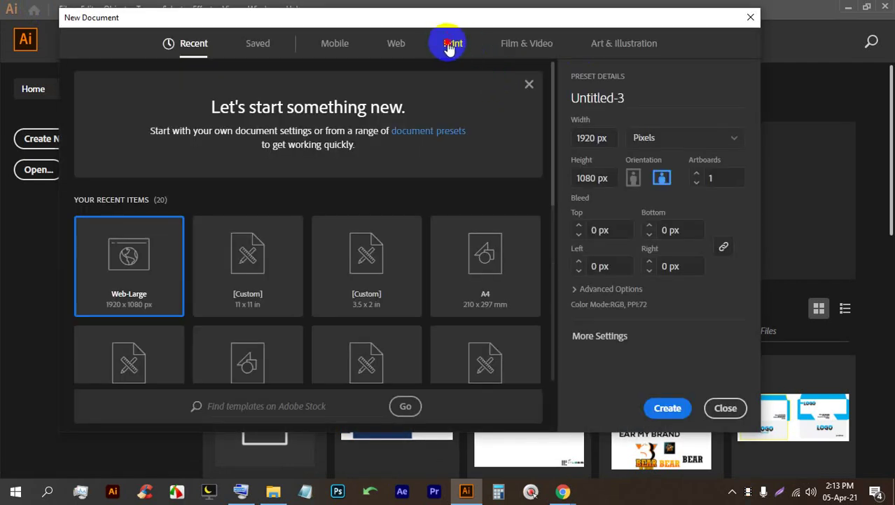
pyautogui.click(450, 49)
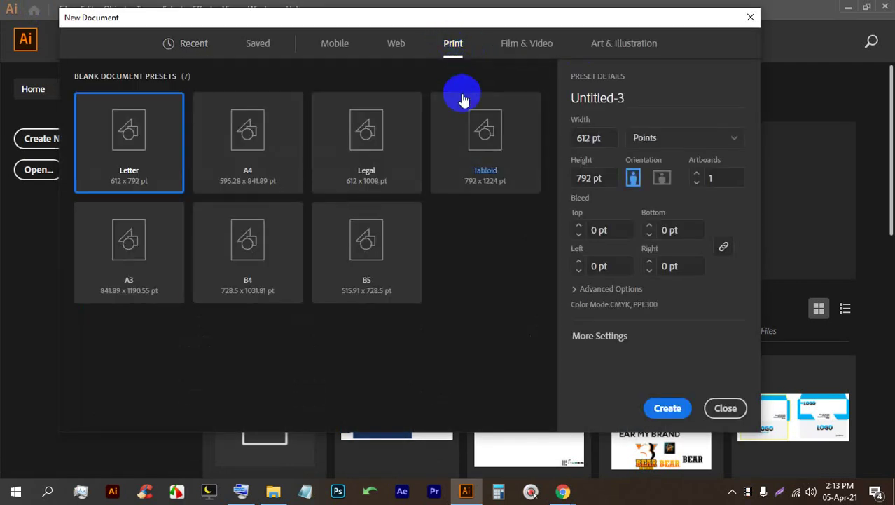
pyautogui.click(593, 175)
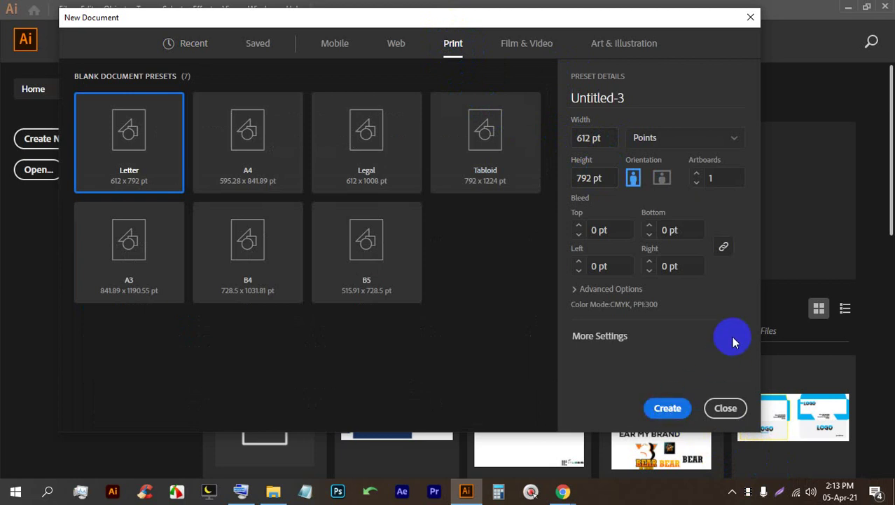
# - Launch Paint with a blank canvas
pyautogui.click(16, 491)
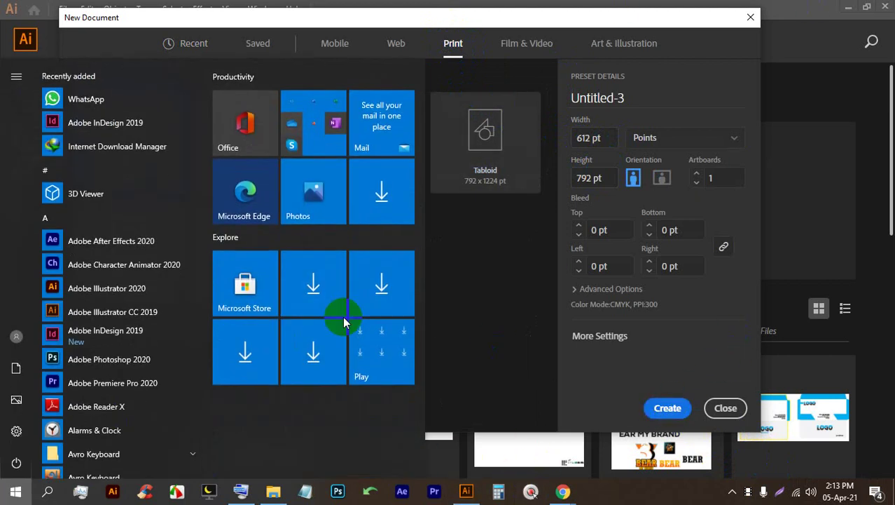
pyautogui.write('pai')
pyautogui.click(135, 138)
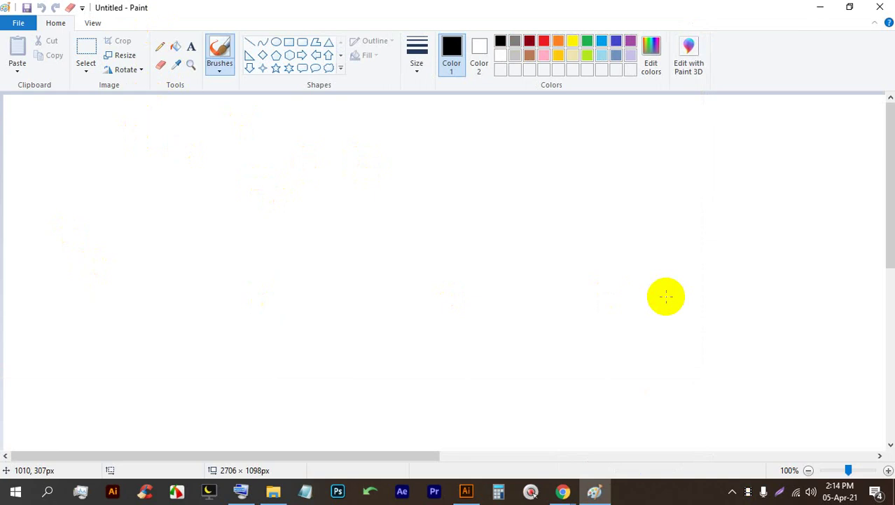
# - Draw four adjoining upright rectangles in a row as the box panels, each about 130 × 285 px
pyautogui.click(289, 42)
pyautogui.moveTo(194, 158); pyautogui.dragTo(283, 344)
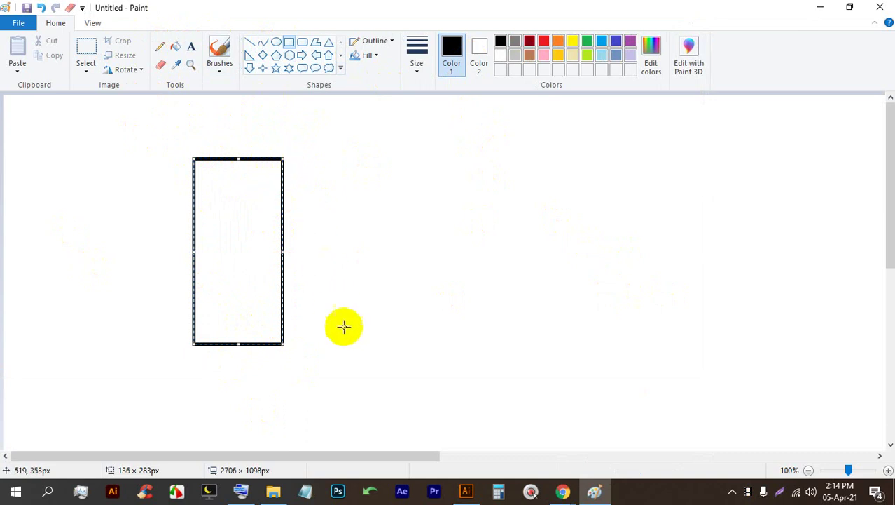
pyautogui.moveTo(280, 184); pyautogui.dragTo(369, 340)
pyautogui.click(292, 178)
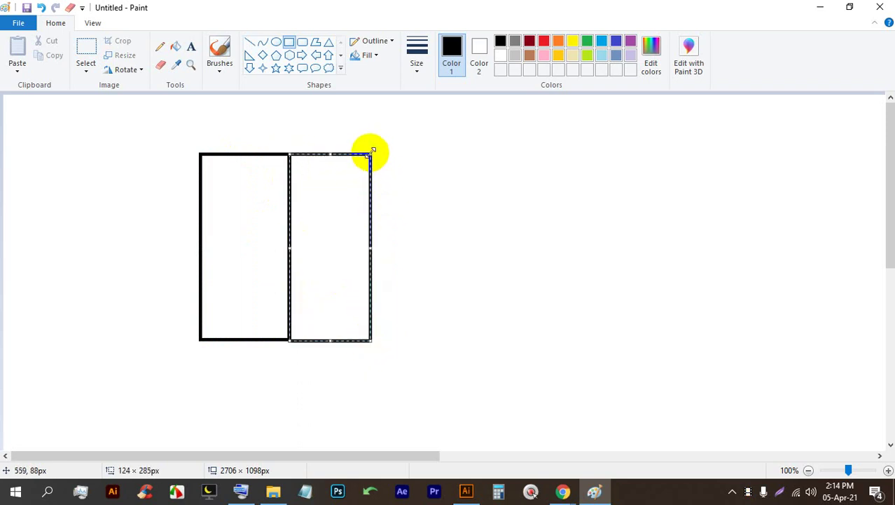
pyautogui.click(385, 342)
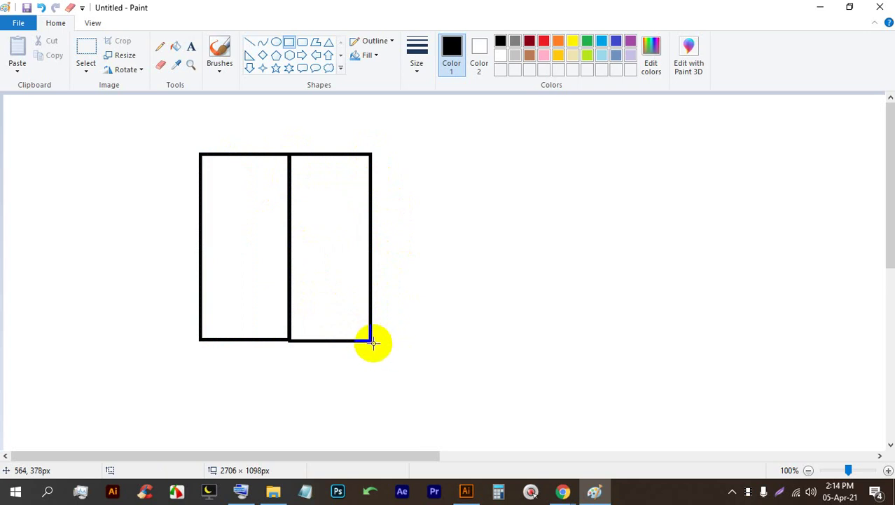
pyautogui.moveTo(372, 339); pyautogui.dragTo(458, 154)
pyautogui.click(464, 342)
pyautogui.moveTo(459, 340); pyautogui.dragTo(546, 153)
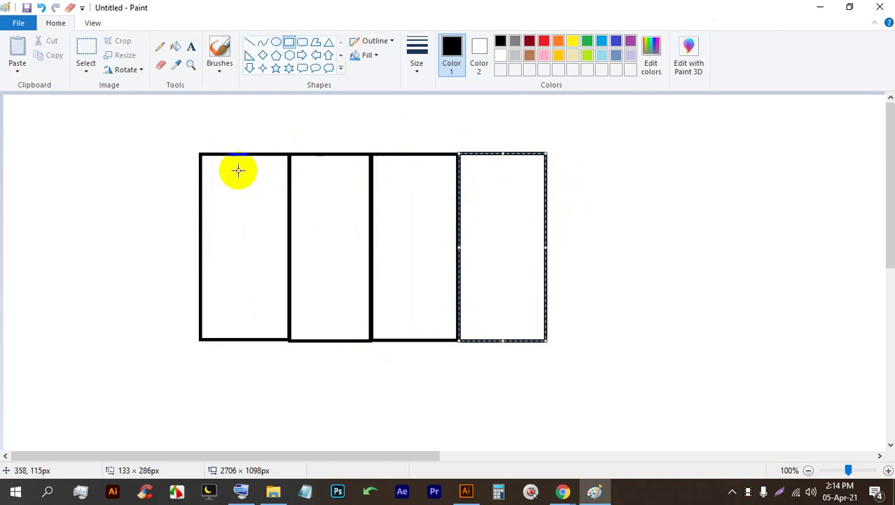
pyautogui.moveTo(195, 112); pyautogui.dragTo(255, 144)
pyautogui.hotkey('ctrl', 'z')
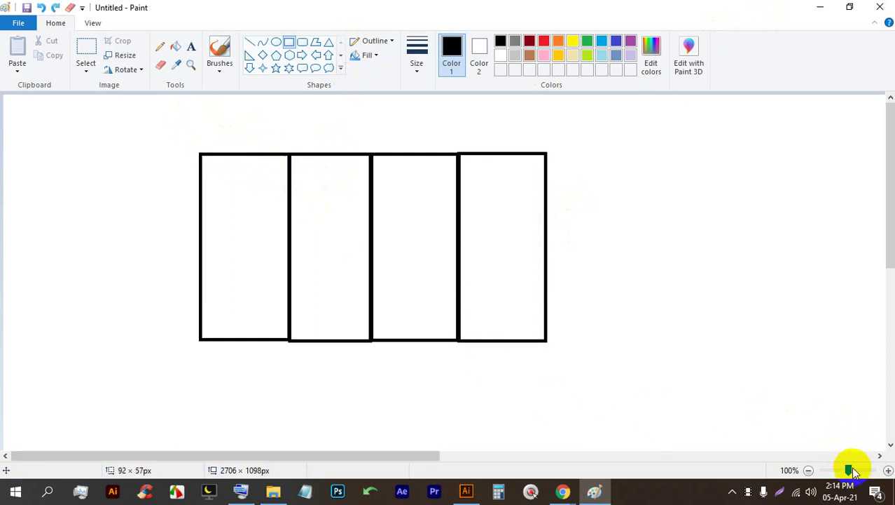
pyautogui.moveTo(850, 468); pyautogui.dragTo(843, 470)
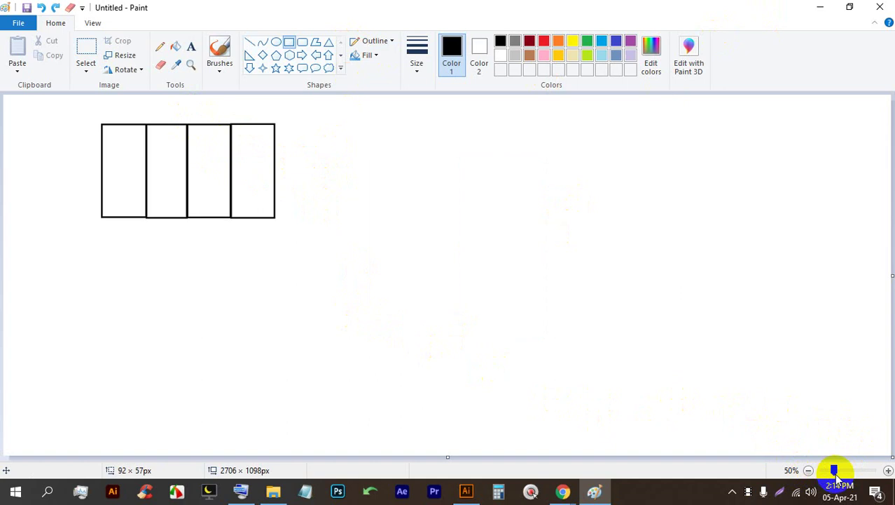
pyautogui.moveTo(844, 470); pyautogui.dragTo(847, 468)
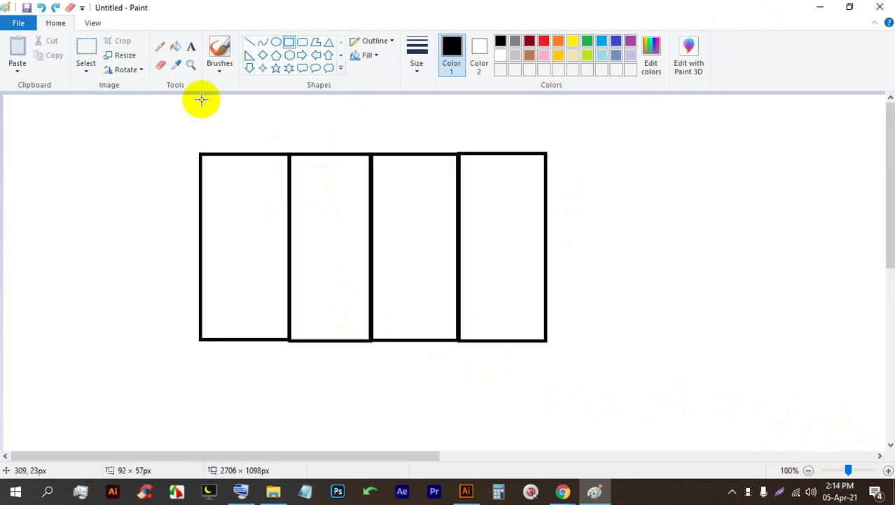
# - Draw top flaps on the first two panels, about 137 × 71 px and 124 × 43 px, and a thin tuck strip above the first flap
pyautogui.moveTo(196, 110); pyautogui.dragTo(290, 153)
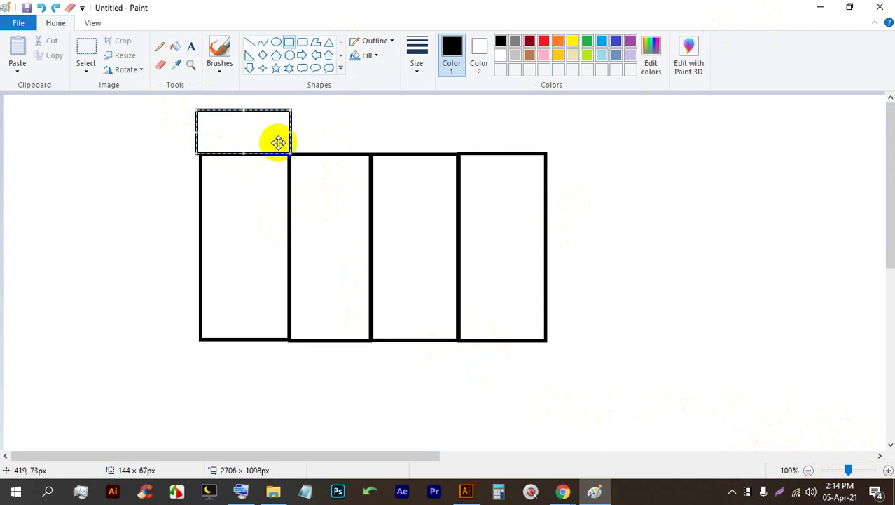
pyautogui.moveTo(196, 131); pyautogui.dragTo(201, 131)
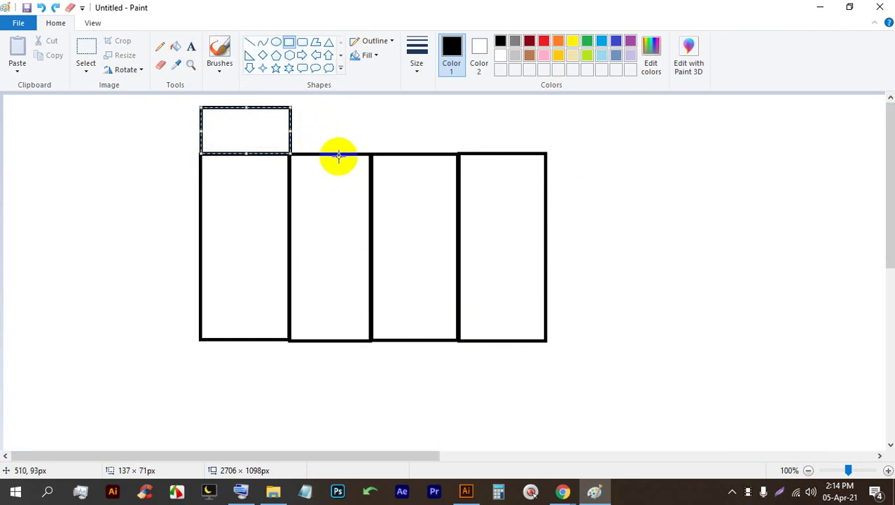
pyautogui.moveTo(371, 153); pyautogui.dragTo(291, 126)
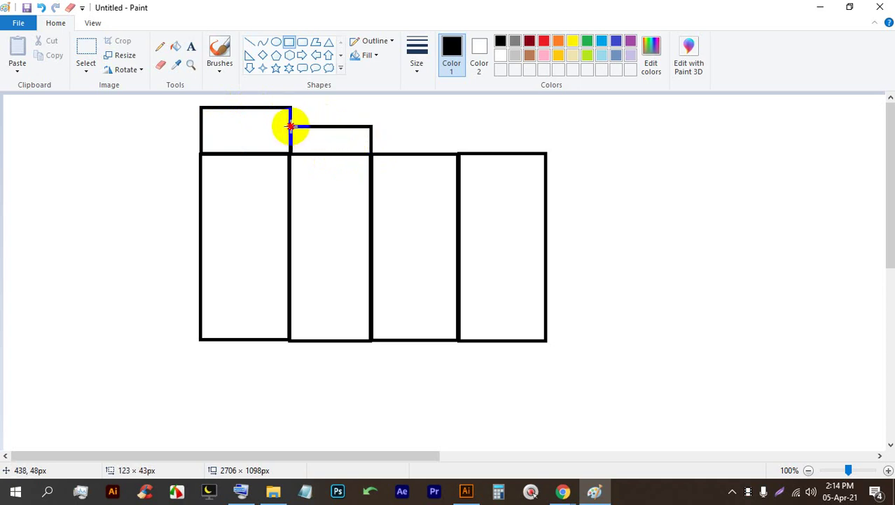
pyautogui.moveTo(291, 127); pyautogui.dragTo(291, 126)
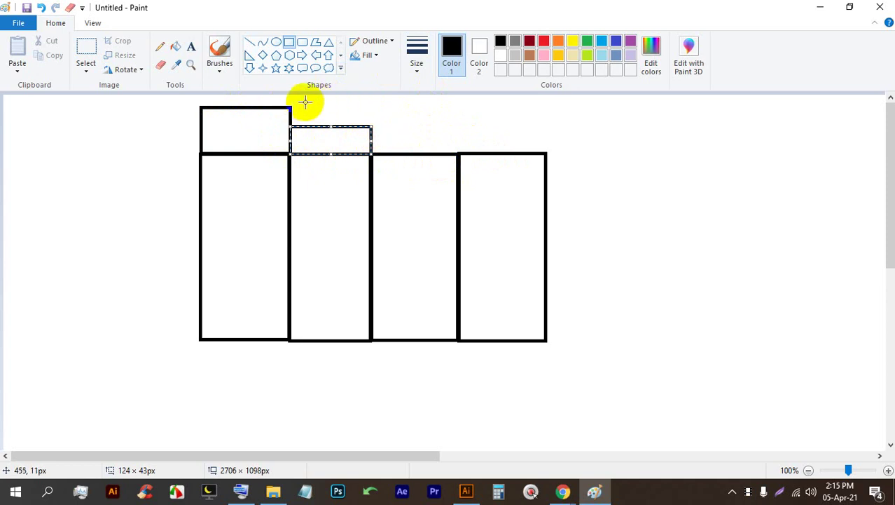
pyautogui.moveTo(292, 107); pyautogui.dragTo(201, 96)
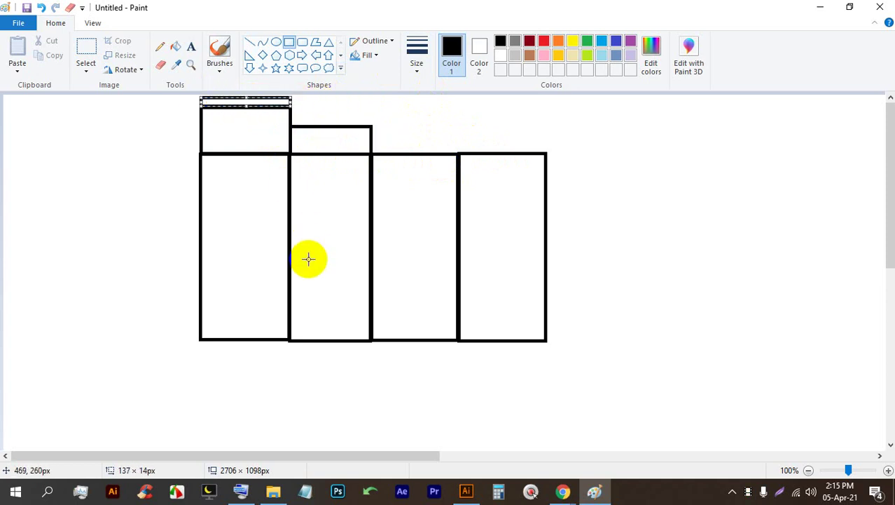
# - Draw bottom flaps under the second, third and fourth panels, a tuck strip below the third's flap, and a top flap on the fourth panel
pyautogui.moveTo(292, 342); pyautogui.dragTo(371, 366)
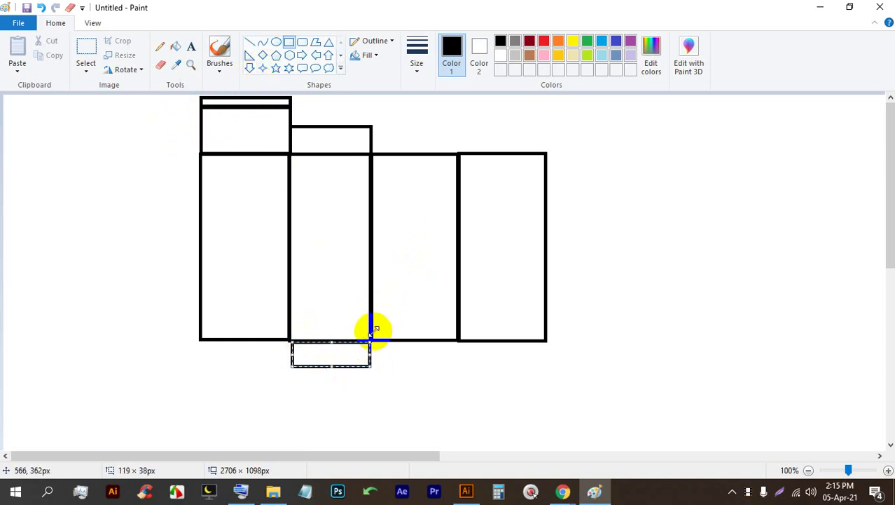
pyautogui.moveTo(460, 341); pyautogui.dragTo(371, 419)
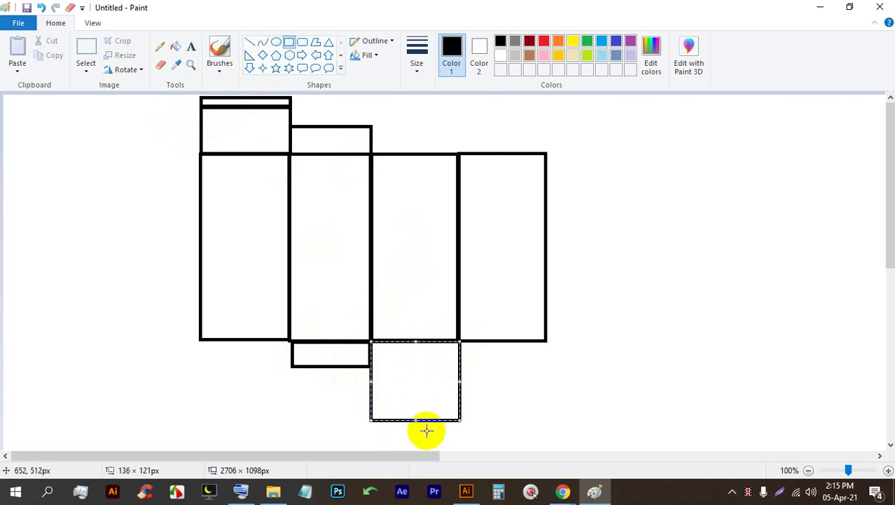
pyautogui.click(460, 454)
pyautogui.moveTo(463, 449); pyautogui.dragTo(103, 433)
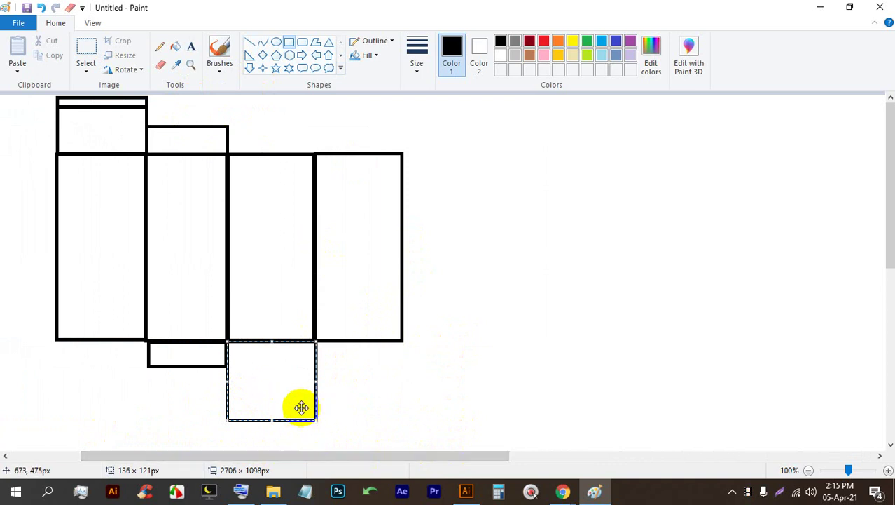
pyautogui.click(339, 410)
pyautogui.moveTo(314, 419); pyautogui.dragTo(227, 439)
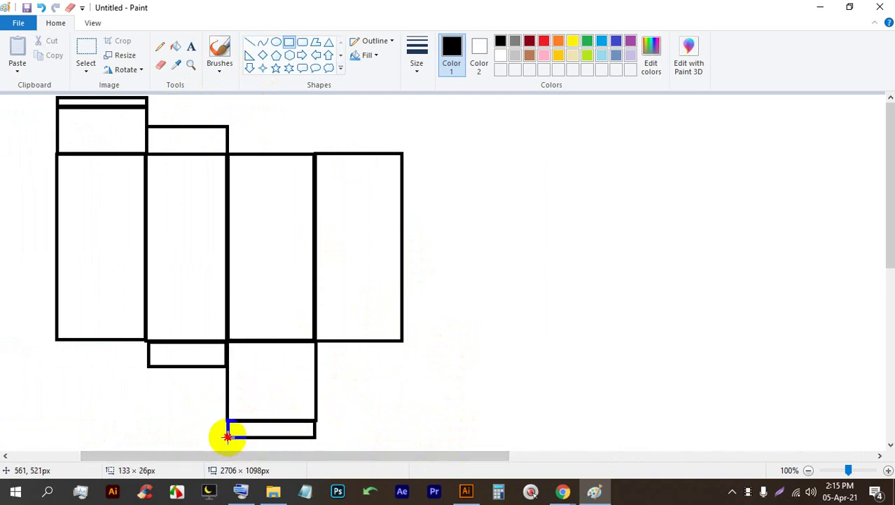
pyautogui.moveTo(402, 340)
pyautogui.mouseDown()
pyautogui.moveTo(387, 360)
pyautogui.moveTo(315, 367)
pyautogui.mouseUp()
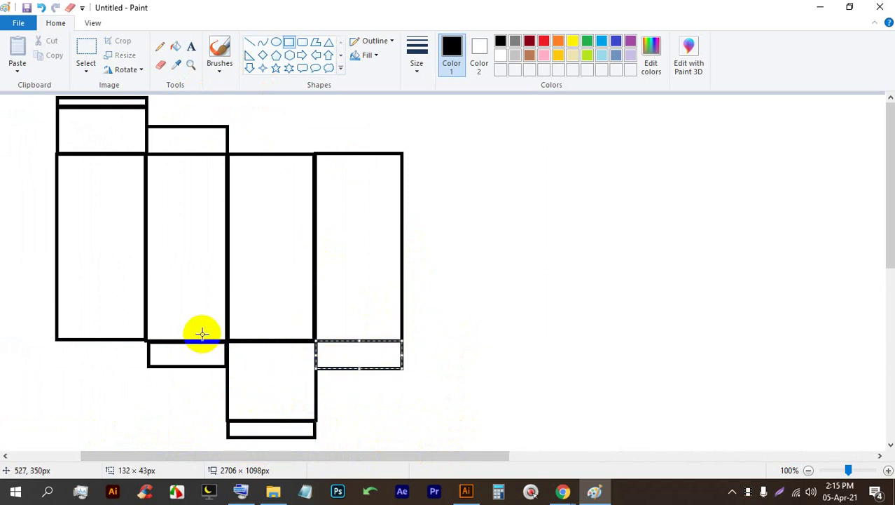
pyautogui.moveTo(315, 153); pyautogui.dragTo(402, 129)
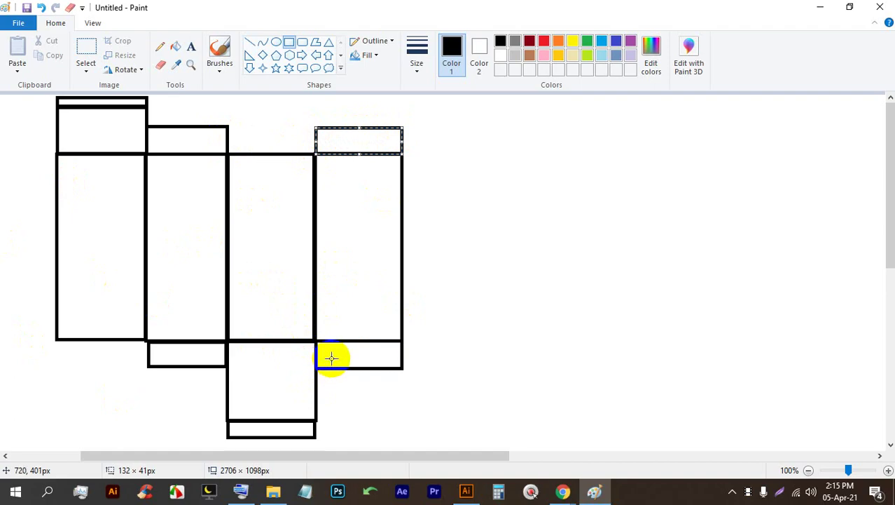
# - Capture the full Paint screen for annotation and mark the first panel's height as 5 in red freehand
pyautogui.press('Print')
pyautogui.moveTo(886, 503); pyautogui.dragTo(1, 1)
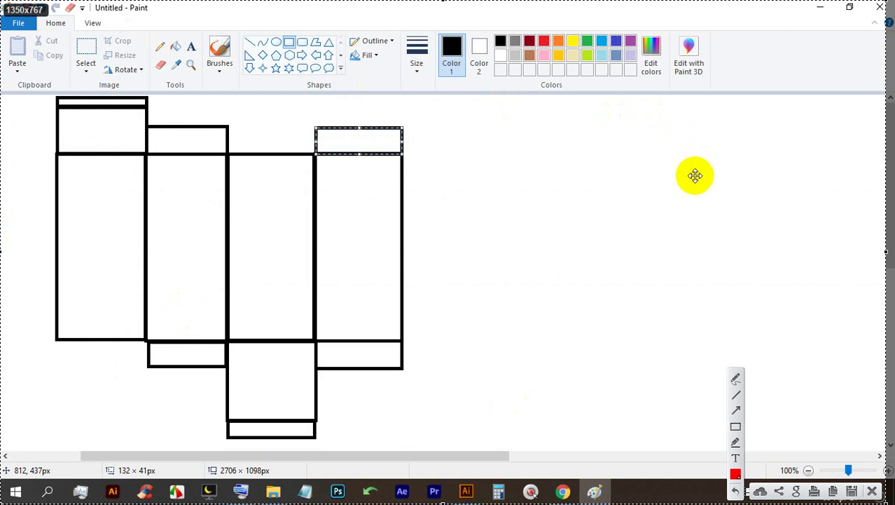
pyautogui.click(736, 378)
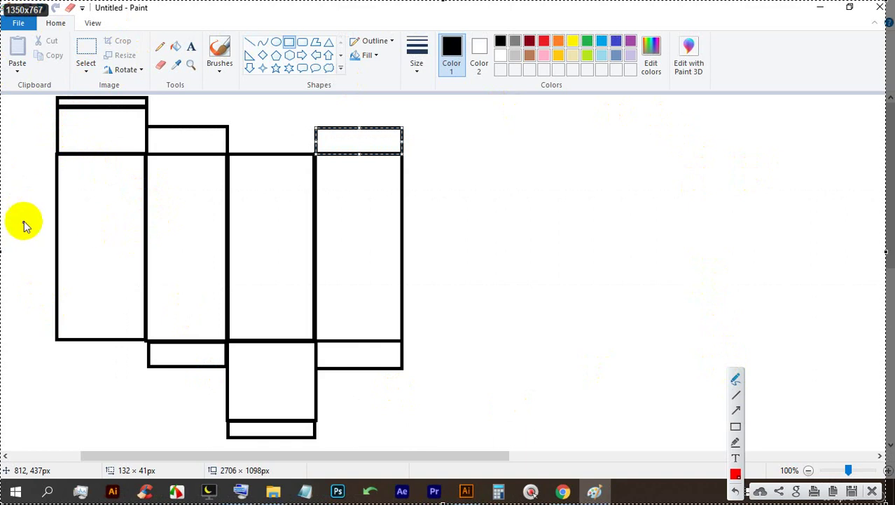
pyautogui.moveTo(44, 235)
pyautogui.mouseDown()
pyautogui.moveTo(109, 223)
pyautogui.moveTo(106, 252)
pyautogui.mouseUp()
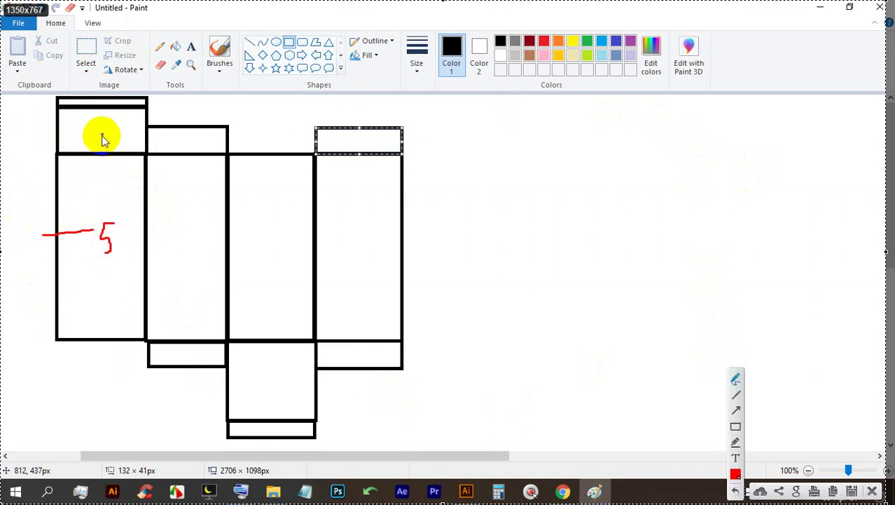
# - Label the first panel's top flap and the third panel's bottom flap 2.5, and their tuck strips .5
pyautogui.moveTo(93, 135)
pyautogui.mouseDown()
pyautogui.moveTo(104, 148)
pyautogui.moveTo(124, 133)
pyautogui.moveTo(111, 147)
pyautogui.mouseUp()
pyautogui.click(160, 101)
pyautogui.moveTo(160, 102); pyautogui.dragTo(165, 111)
pyautogui.moveTo(248, 371)
pyautogui.mouseDown()
pyautogui.moveTo(261, 382)
pyautogui.moveTo(279, 365)
pyautogui.moveTo(275, 378)
pyautogui.mouseUp()
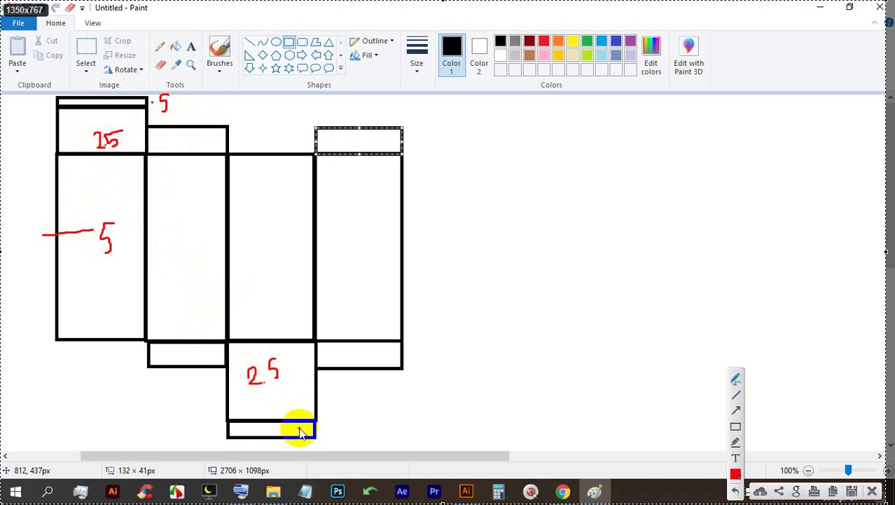
pyautogui.moveTo(306, 426); pyautogui.dragTo(335, 435)
pyautogui.moveTo(334, 416); pyautogui.dragTo(345, 416)
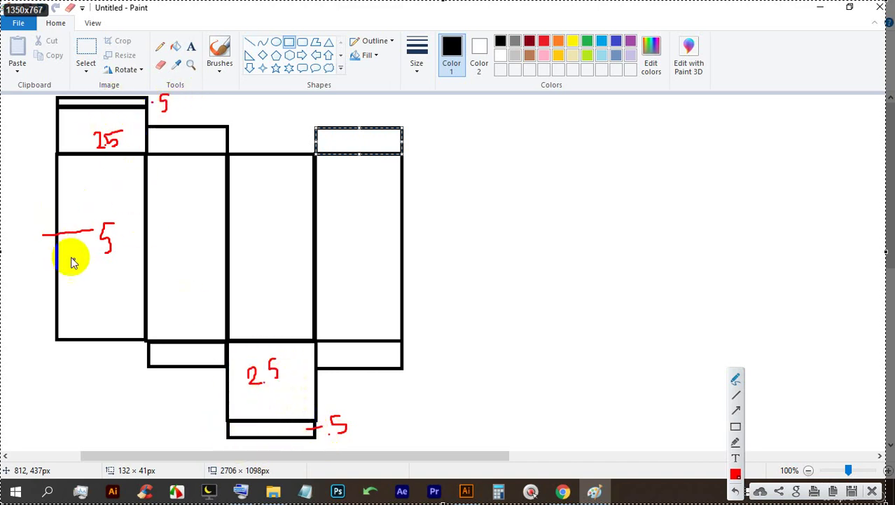
# - Circle the 5 on the first panel and write 11 in the empty area beside the dieline
pyautogui.moveTo(109, 217)
pyautogui.mouseDown()
pyautogui.moveTo(98, 255)
pyautogui.moveTo(102, 219)
pyautogui.mouseUp()
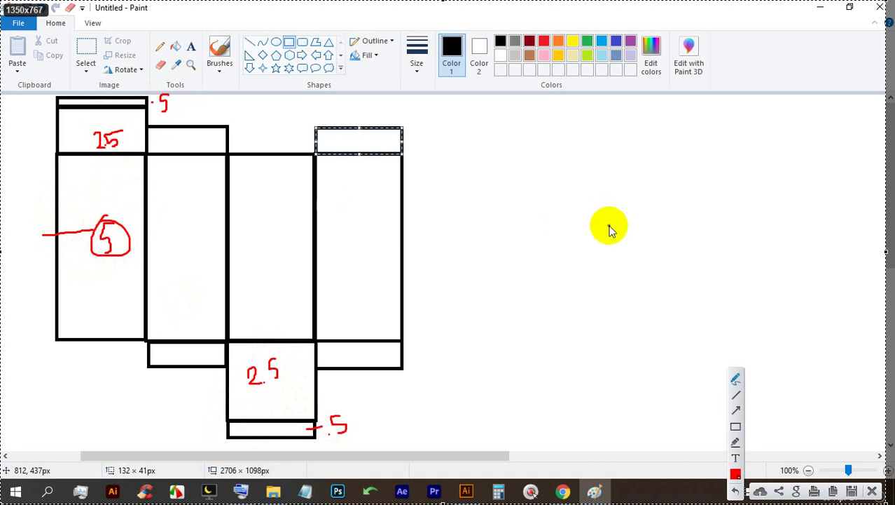
pyautogui.moveTo(662, 196)
pyautogui.mouseDown()
pyautogui.moveTo(662, 213)
pyautogui.moveTo(677, 213)
pyautogui.moveTo(665, 214)
pyautogui.mouseUp()
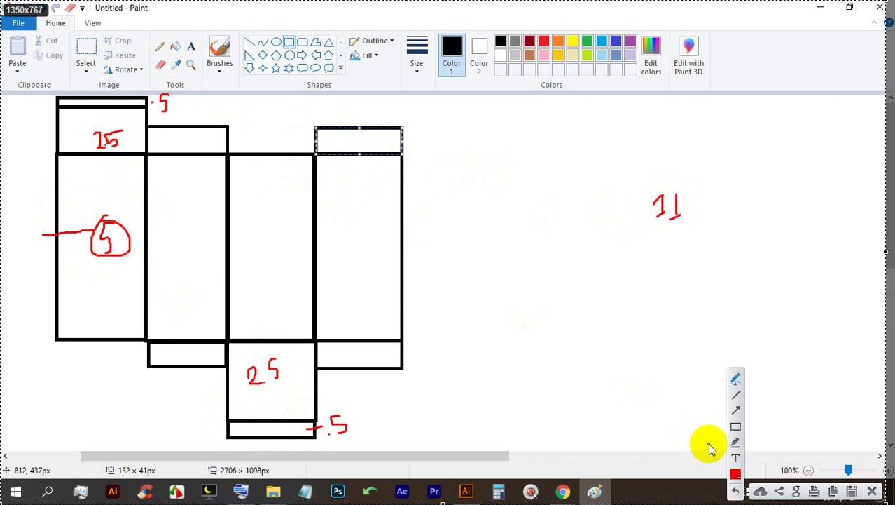
# - Draw a narrow red rectangle along the first panel's outer side as the glue flap
pyautogui.click(735, 426)
pyautogui.moveTo(57, 153)
pyautogui.mouseDown()
pyautogui.moveTo(20, 250)
pyautogui.moveTo(30, 334)
pyautogui.moveTo(40, 342)
pyautogui.mouseUp()
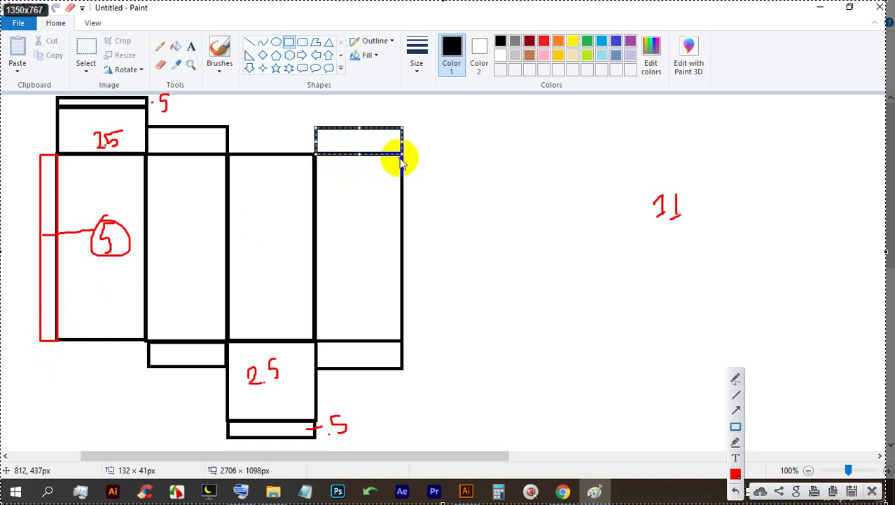
pyautogui.moveTo(402, 154); pyautogui.dragTo(418, 333)
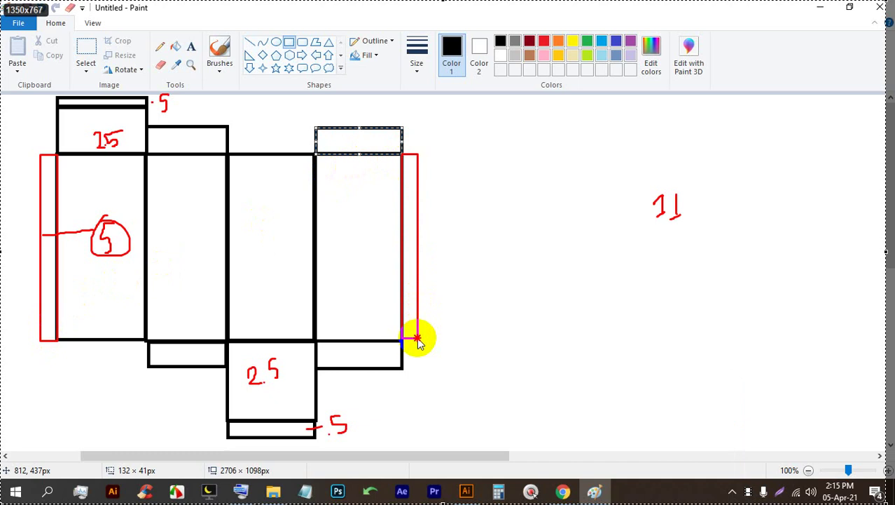
pyautogui.moveTo(417, 339); pyautogui.dragTo(419, 338)
pyautogui.hotkey('ctrl', 'z')
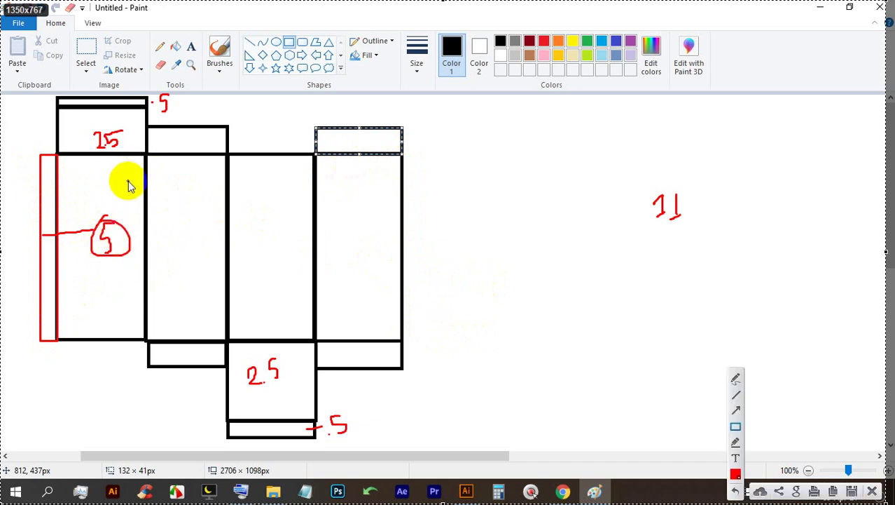
pyautogui.click(346, 240)
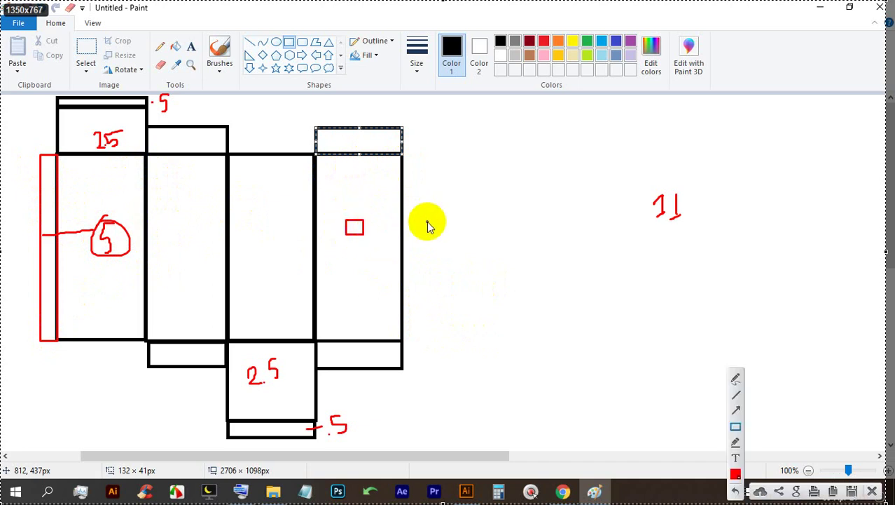
# - Write .25 on the fourth panel in red freehand and draw strokes across the first-second and third-fourth panel borders
pyautogui.click(736, 378)
pyautogui.click(336, 242)
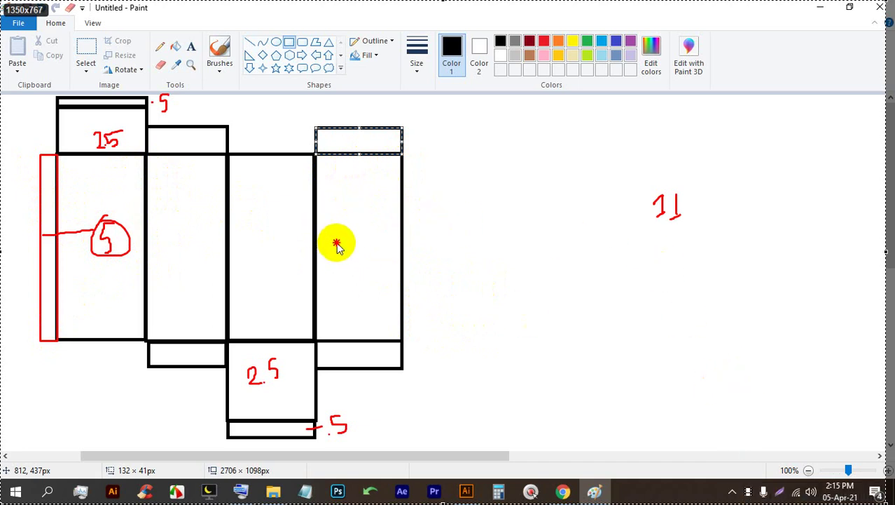
pyautogui.moveTo(345, 226)
pyautogui.mouseDown()
pyautogui.moveTo(348, 246)
pyautogui.moveTo(368, 234)
pyautogui.moveTo(349, 256)
pyautogui.moveTo(285, 265)
pyautogui.mouseUp()
pyautogui.moveTo(193, 261); pyautogui.dragTo(114, 267)
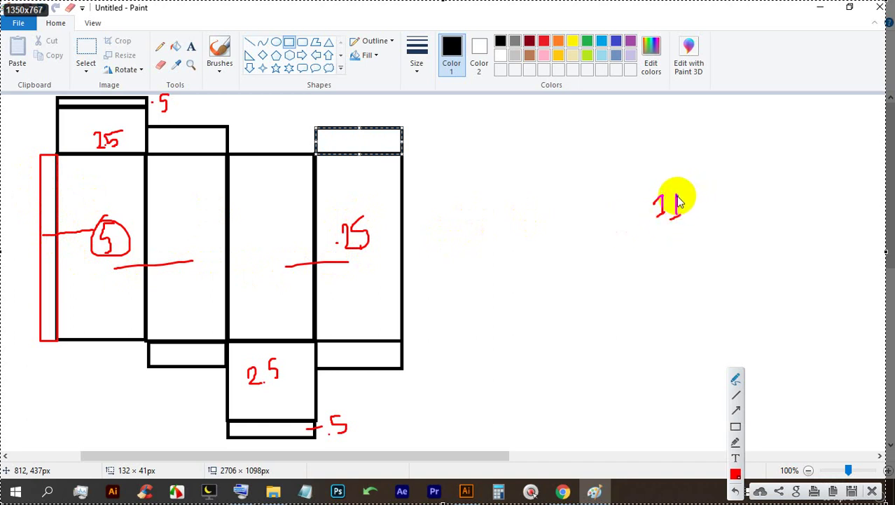
# - Label the 11 as H, write W-10.5 above it, circle both overall dimensions, and leave the screen annotation
pyautogui.moveTo(612, 203)
pyautogui.mouseDown()
pyautogui.moveTo(613, 236)
pyautogui.moveTo(631, 216)
pyautogui.mouseUp()
pyautogui.moveTo(611, 167)
pyautogui.mouseDown()
pyautogui.moveTo(636, 149)
pyautogui.moveTo(665, 171)
pyautogui.moveTo(681, 145)
pyautogui.moveTo(693, 168)
pyautogui.moveTo(726, 139)
pyautogui.moveTo(709, 170)
pyautogui.mouseUp()
pyautogui.click(650, 160)
pyautogui.click(695, 162)
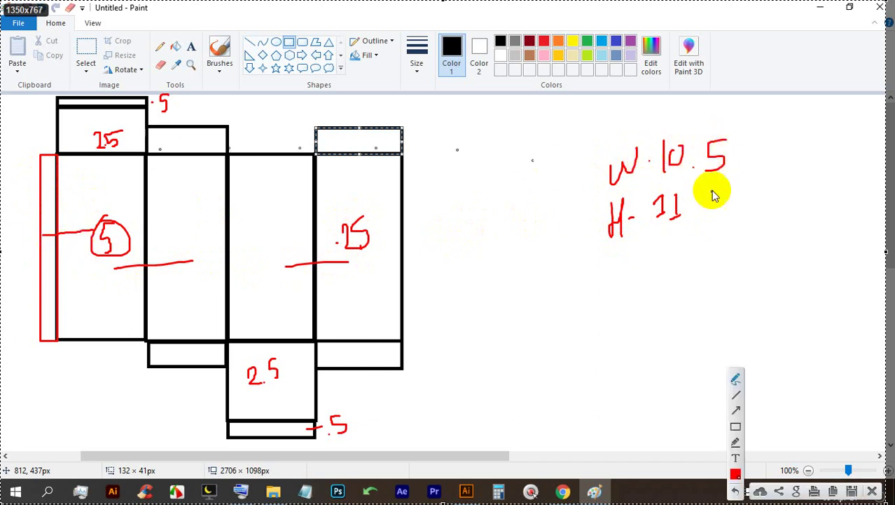
pyautogui.moveTo(742, 140)
pyautogui.mouseDown()
pyautogui.moveTo(571, 148)
pyautogui.moveTo(679, 249)
pyautogui.moveTo(754, 145)
pyautogui.moveTo(570, 154)
pyautogui.moveTo(528, 242)
pyautogui.moveTo(732, 234)
pyautogui.moveTo(755, 129)
pyautogui.moveTo(598, 123)
pyautogui.moveTo(555, 177)
pyautogui.moveTo(700, 133)
pyautogui.moveTo(568, 130)
pyautogui.moveTo(655, 269)
pyautogui.moveTo(757, 121)
pyautogui.moveTo(587, 133)
pyautogui.mouseUp()
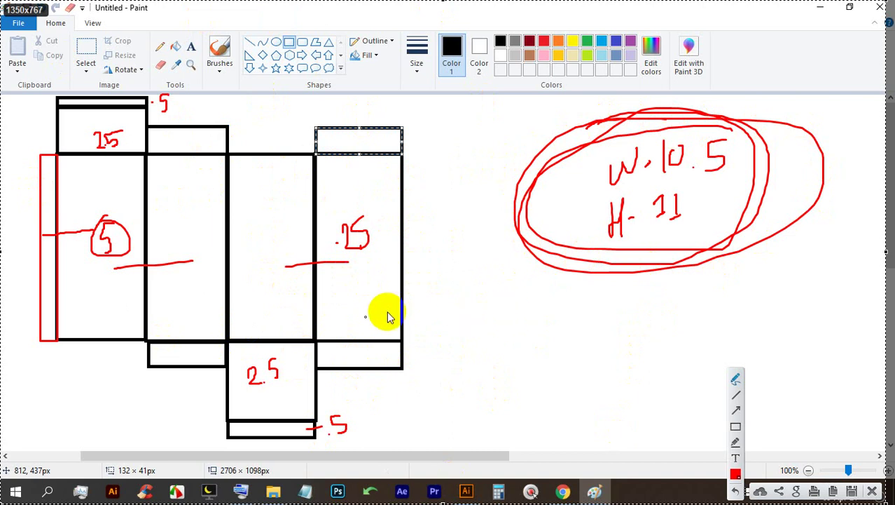
pyautogui.click(853, 492)
# - Switch to Illustrator and set the new document's units to Inches and its width to 10.5 in
pyautogui.click(466, 491)
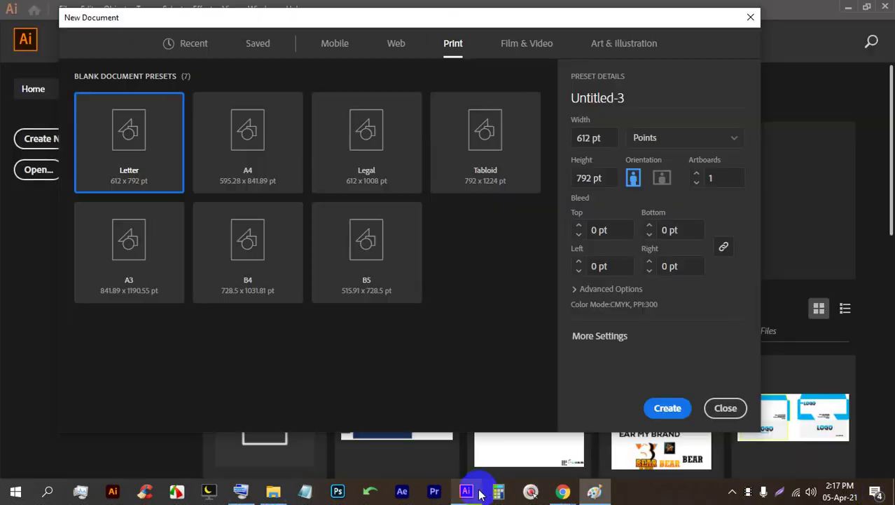
pyautogui.click(666, 140)
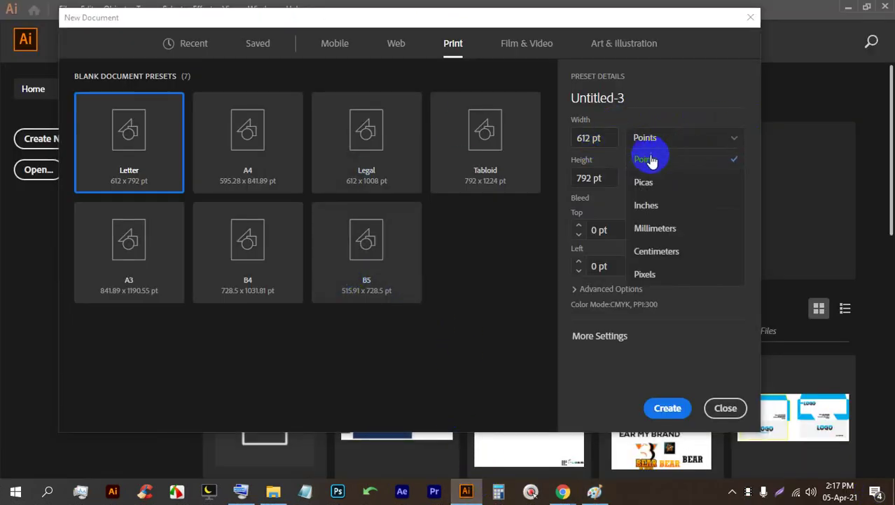
pyautogui.click(666, 202)
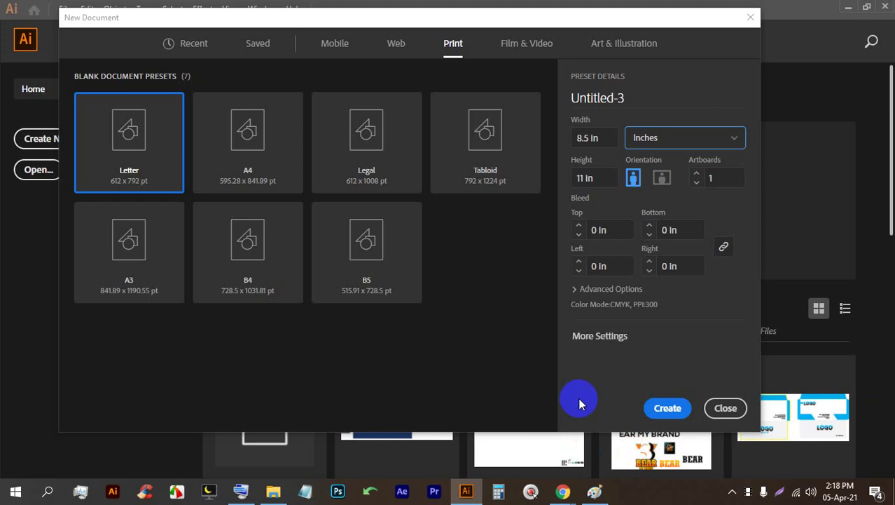
pyautogui.click(593, 136)
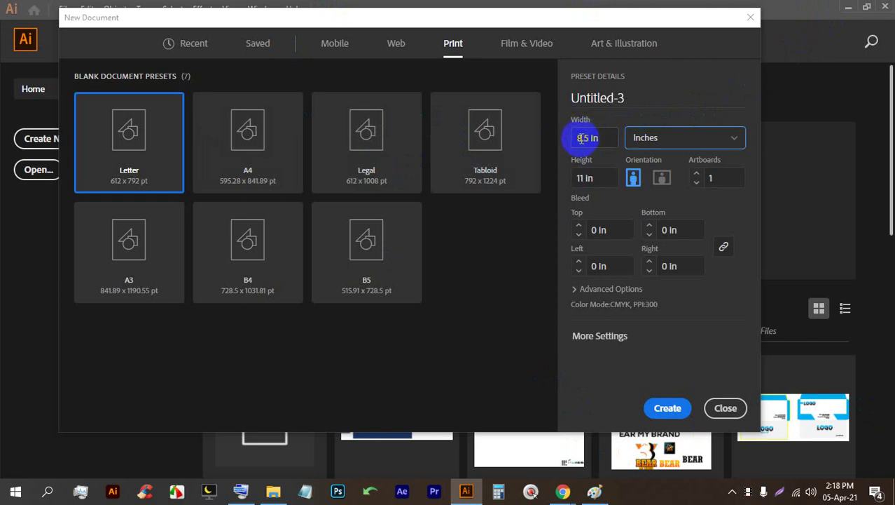
pyautogui.moveTo(581, 138); pyautogui.dragTo(556, 139)
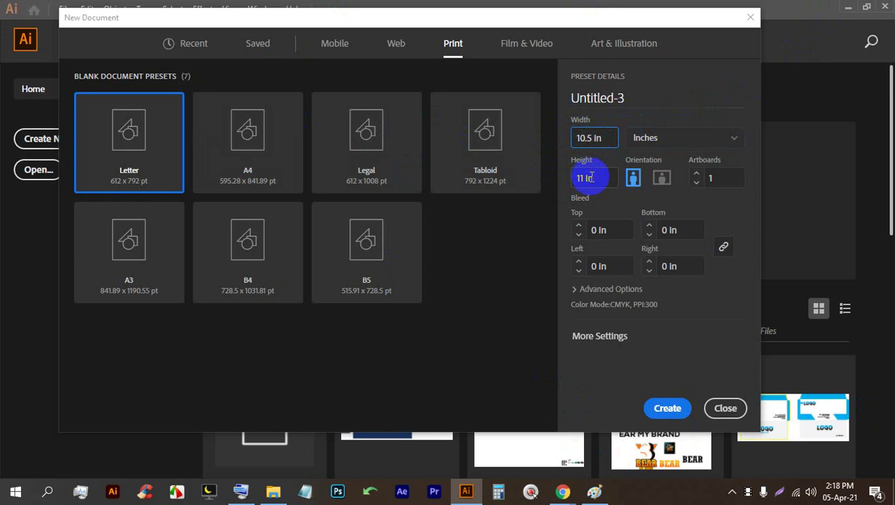
# - Switch to the Google Meet call in Chrome and admit the participant waiting to join
pyautogui.moveTo(563, 491)
pyautogui.click(491, 431)
pyautogui.click(137, 18)
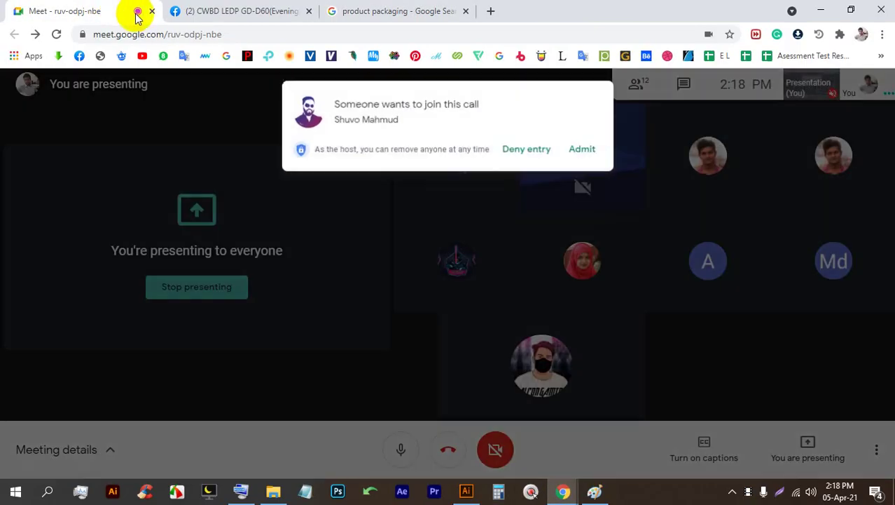
pyautogui.click(592, 150)
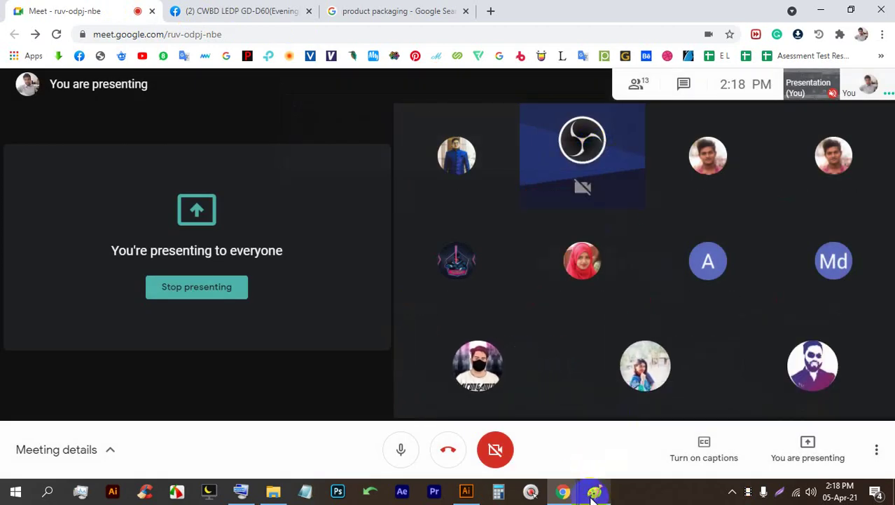
# - Return to Illustrator, expand the new document's advanced options, and create the document
pyautogui.click(466, 490)
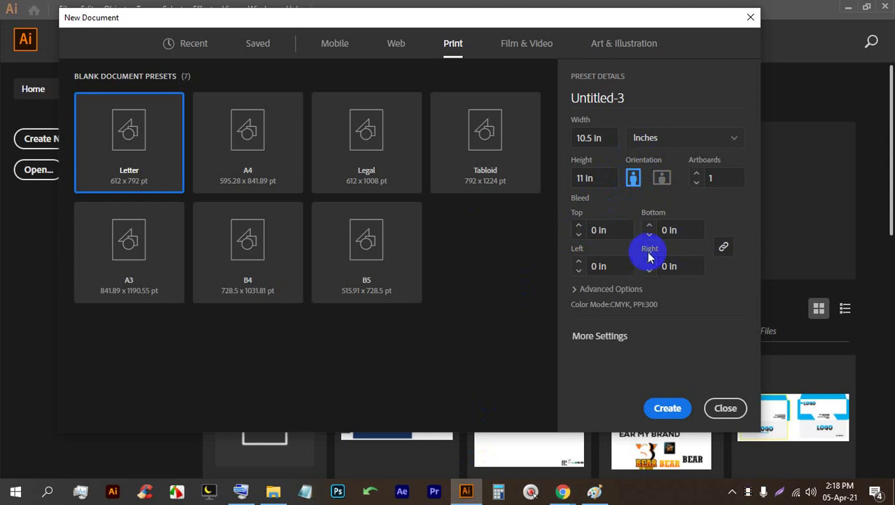
pyautogui.click(617, 288)
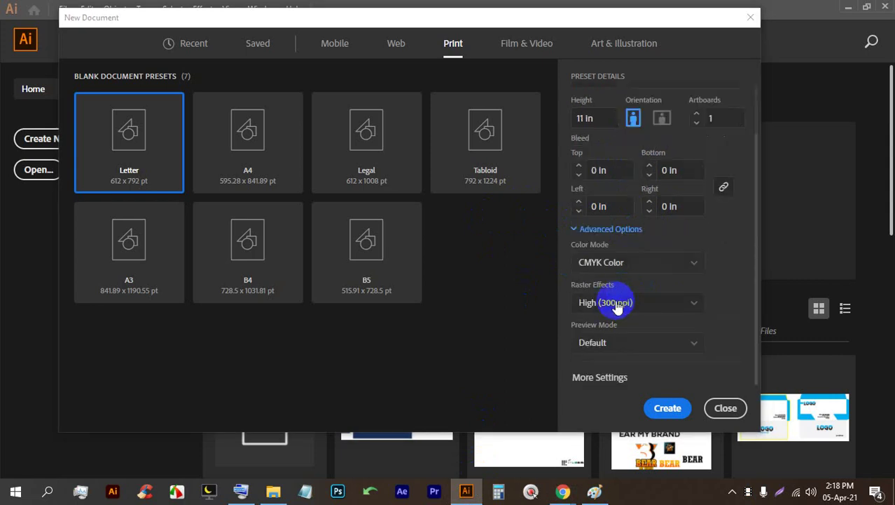
pyautogui.click(669, 416)
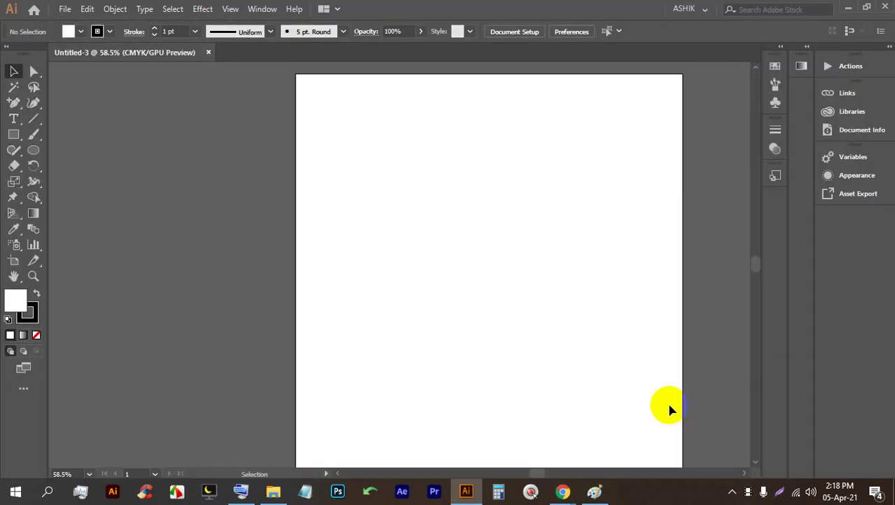
# - Check the Paint dieline sketch, then create a 2.5 in wide, 5 in high rectangle in Illustrator beside the artboard
pyautogui.scroll(-2, 476, 280)
pyautogui.press('space')
pyautogui.moveTo(614, 292); pyautogui.dragTo(326, 253)
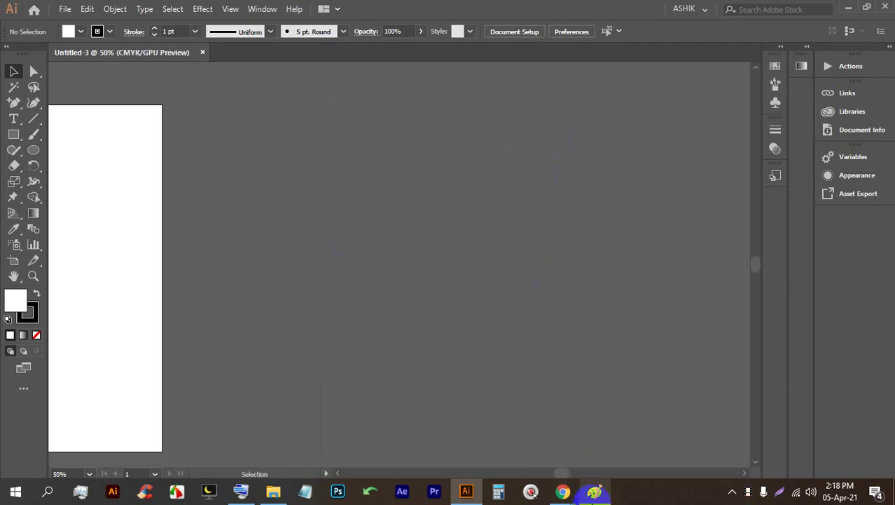
pyautogui.click(594, 491)
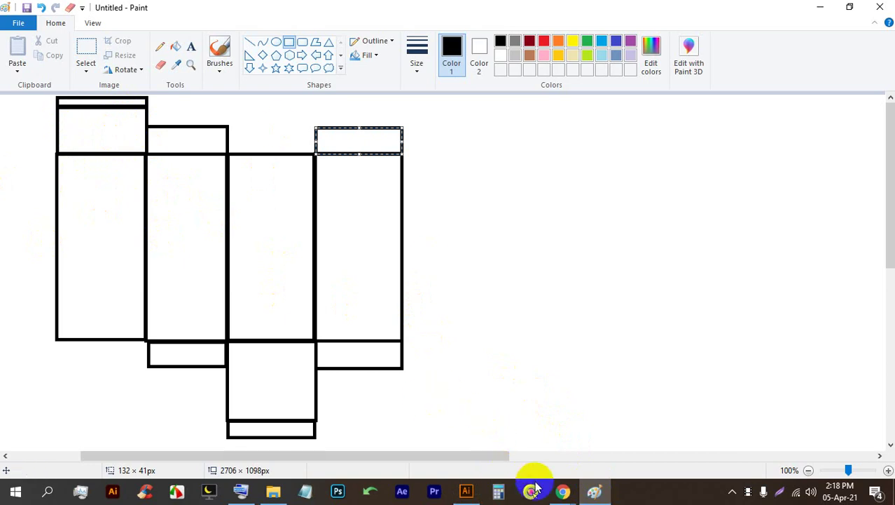
pyautogui.click(466, 491)
pyautogui.click(13, 135)
pyautogui.moveTo(13, 137); pyautogui.dragTo(91, 133)
pyautogui.click(382, 223)
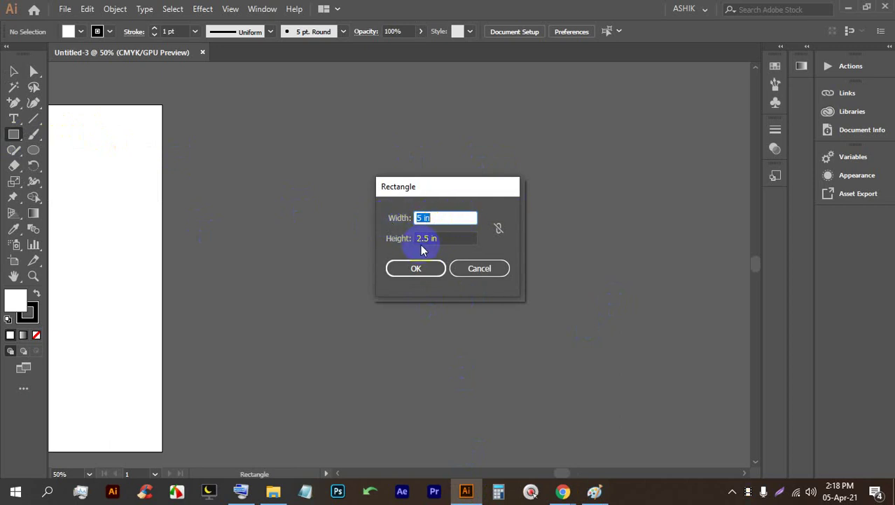
pyautogui.click(420, 218)
pyautogui.moveTo(420, 218); pyautogui.dragTo(434, 216)
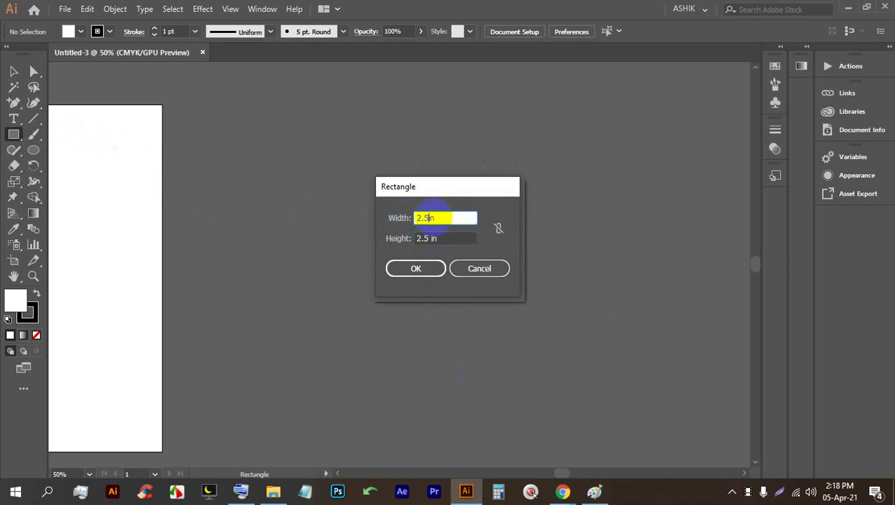
pyautogui.click(425, 238)
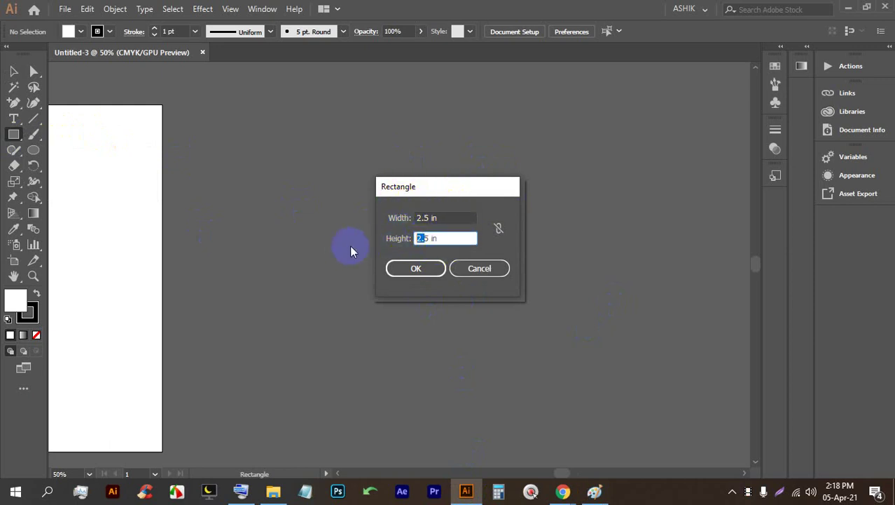
pyautogui.click(416, 268)
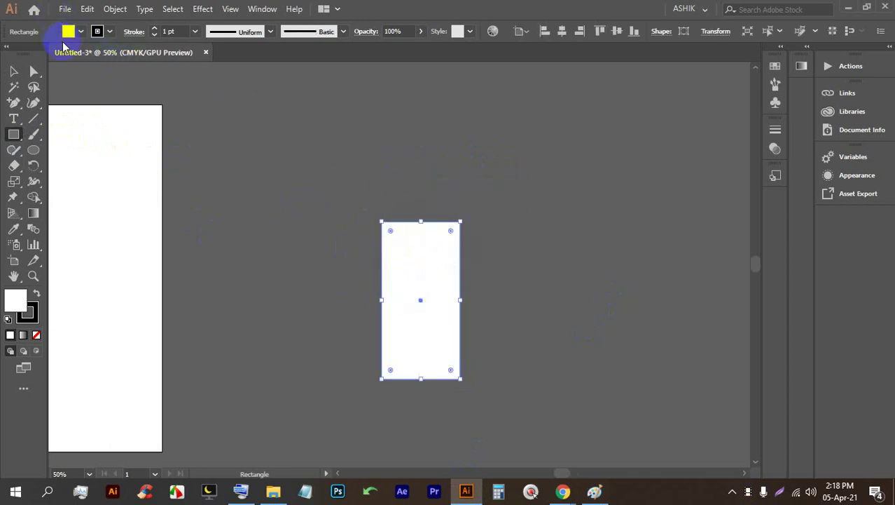
# - Remove the rectangle's fill so only its outline remains, and deselect it
pyautogui.click(80, 32)
pyautogui.click(10, 55)
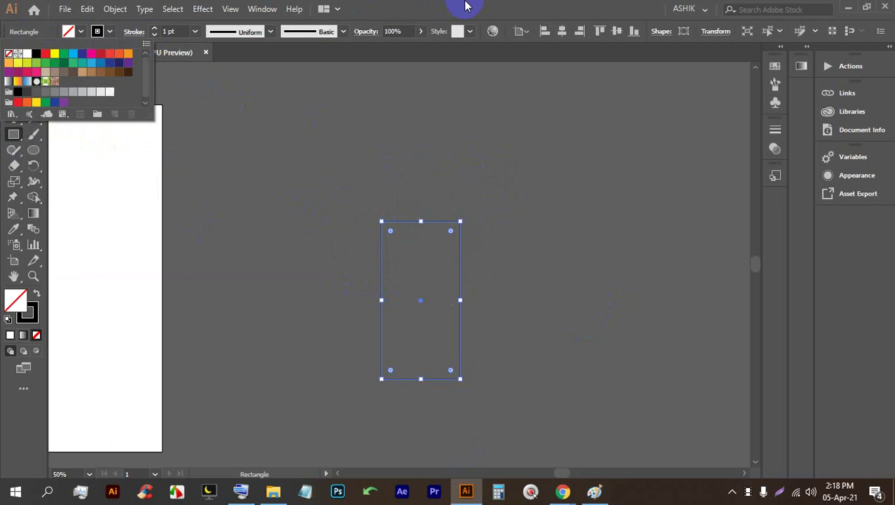
pyautogui.click(14, 70)
pyautogui.click(481, 286)
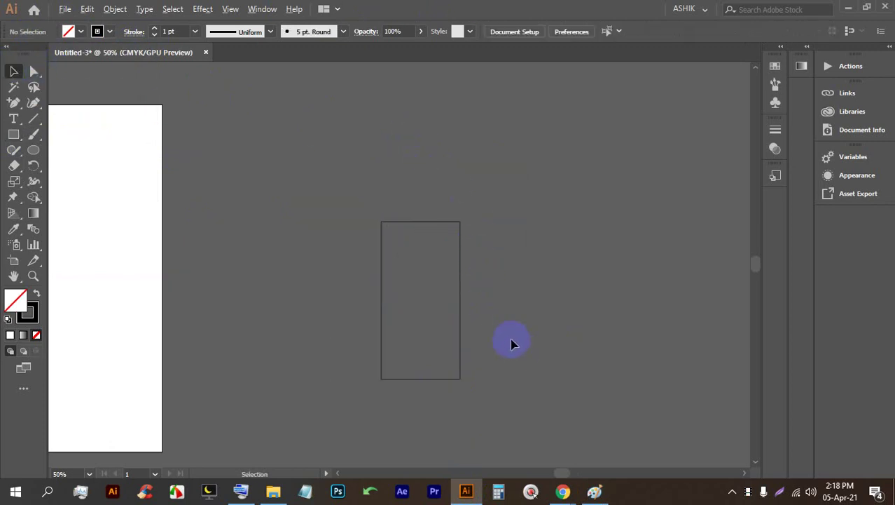
# - Duplicate the rectangle sideways three times, edge to edge, to form a row of four box panels
pyautogui.scroll(1, 512, 344)
pyautogui.moveTo(508, 340); pyautogui.dragTo(450, 306)
pyautogui.click(381, 237)
pyautogui.moveTo(381, 234); pyautogui.dragTo(485, 232)
pyautogui.hotkey('ctrl', 'd')
pyautogui.hotkey('ctrl', 'd')
pyautogui.moveTo(573, 331); pyautogui.dragTo(484, 319)
pyautogui.click(543, 398)
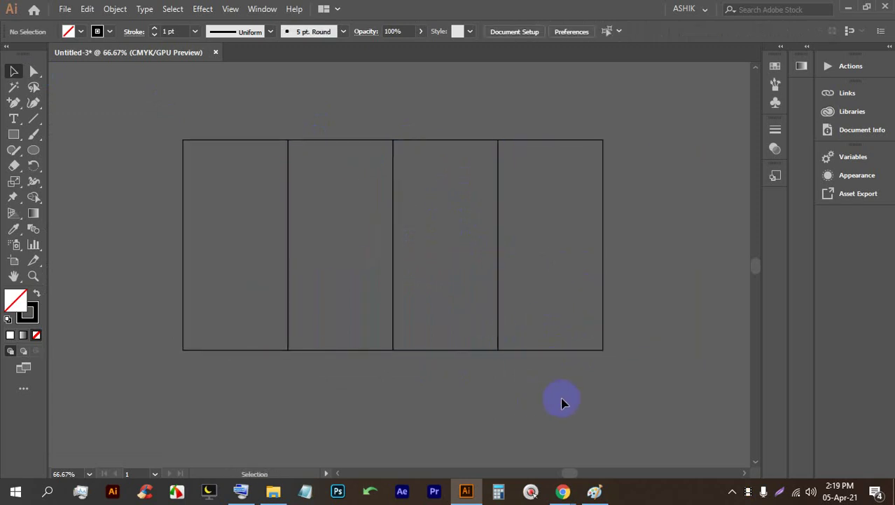
pyautogui.hotkey('ctrl', 'a')
pyautogui.click(565, 391)
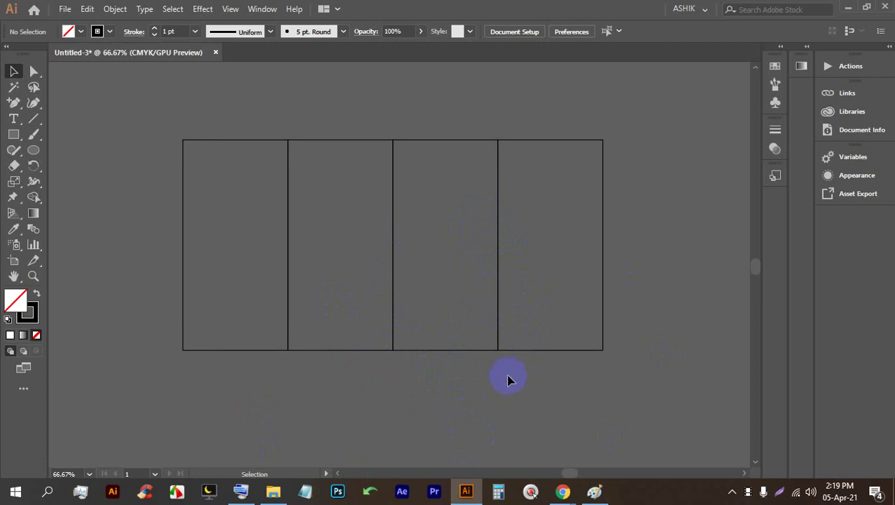
# - Set the first panel's width to 3 in, keeping its edge shared with the second panel fixed
pyautogui.click(250, 350)
pyautogui.click(690, 33)
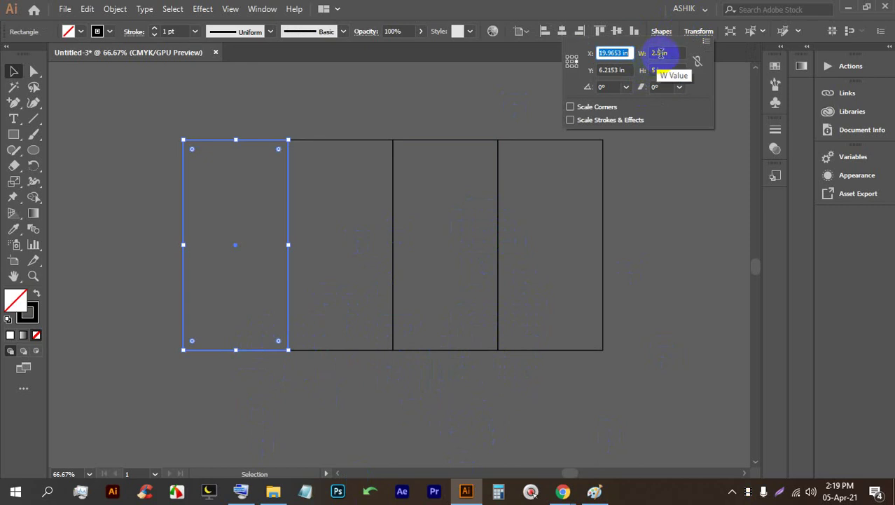
pyautogui.click(658, 53)
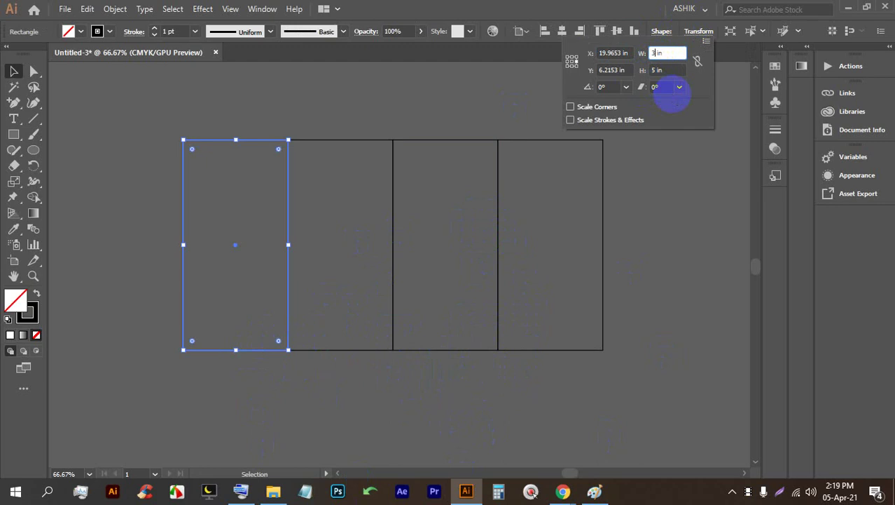
pyautogui.press('Return')
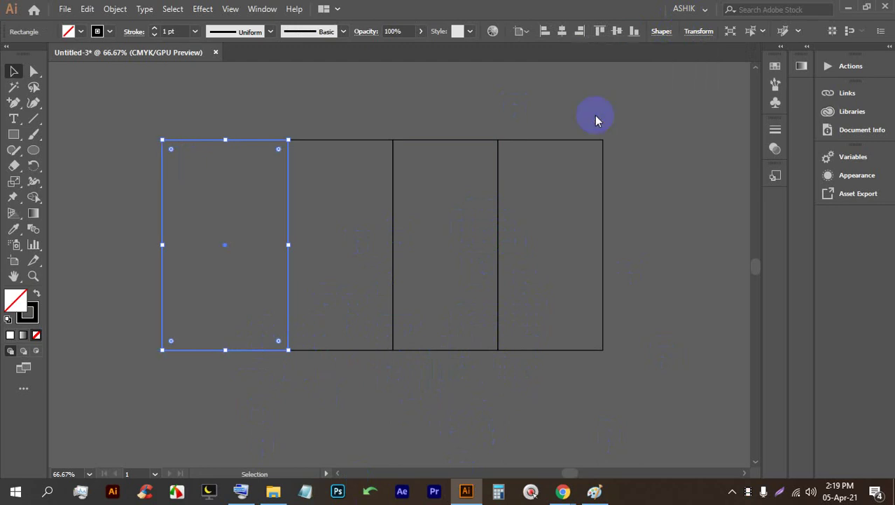
pyautogui.click(190, 93)
# - Delete the third and fourth panels and replace them with an adjoining copy of the first two panels
pyautogui.moveTo(554, 376); pyautogui.dragTo(488, 315)
pyautogui.press('Delete')
pyautogui.moveTo(466, 408); pyautogui.dragTo(251, 287)
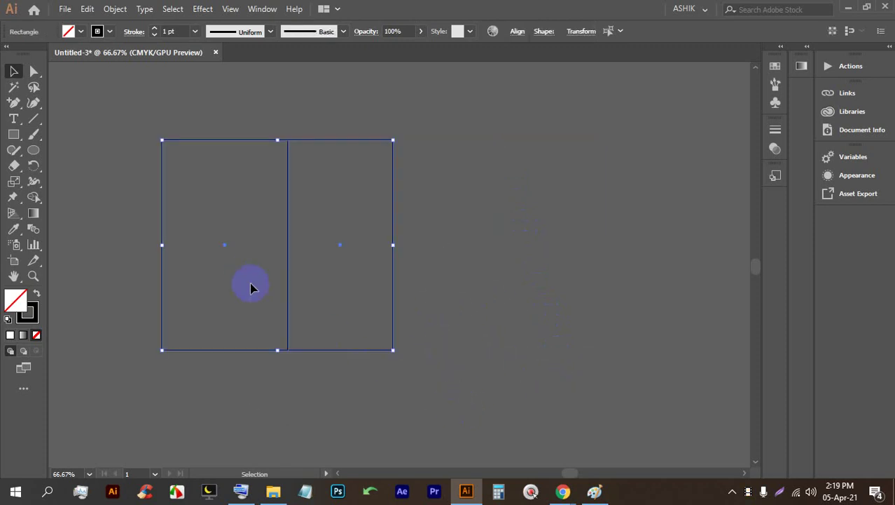
pyautogui.keyDown('shift'); pyautogui.click(298, 295); pyautogui.keyUp('shift')
pyautogui.click(386, 390)
pyautogui.hotkey('ctrl', 'a')
pyautogui.keyDown('shift'); pyautogui.click(291, 287); pyautogui.keyUp('shift')
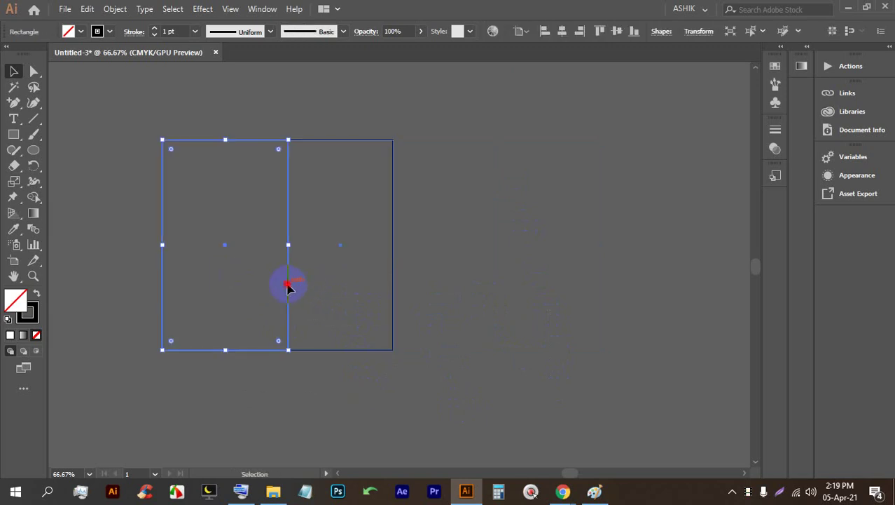
pyautogui.click(236, 290)
pyautogui.hotkey('ctrl', 'a')
pyautogui.moveTo(290, 297); pyautogui.dragTo(514, 288)
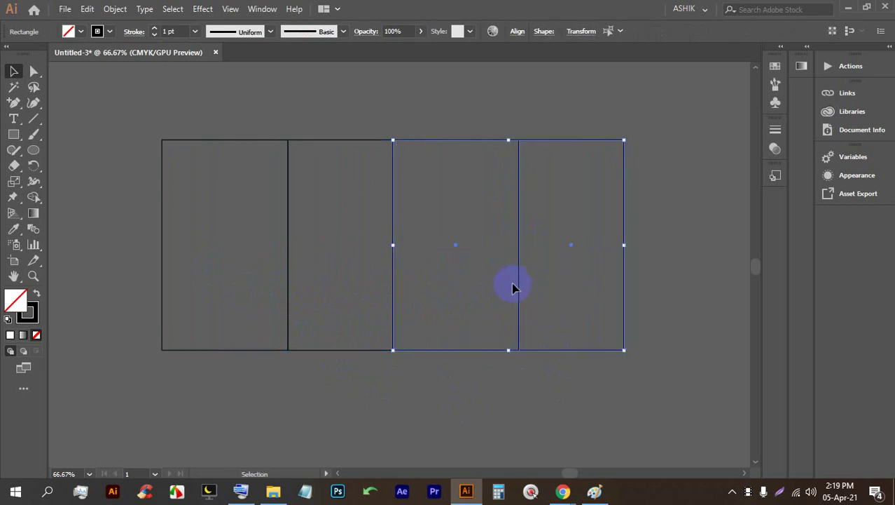
pyautogui.click(400, 73)
pyautogui.click(449, 332)
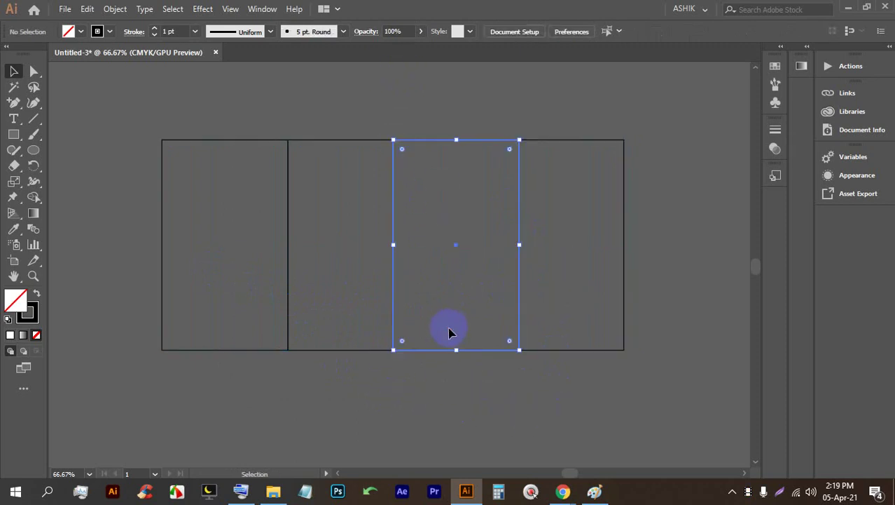
pyautogui.keyDown('shift'); pyautogui.click(210, 302); pyautogui.keyUp('shift')
pyautogui.click(233, 81)
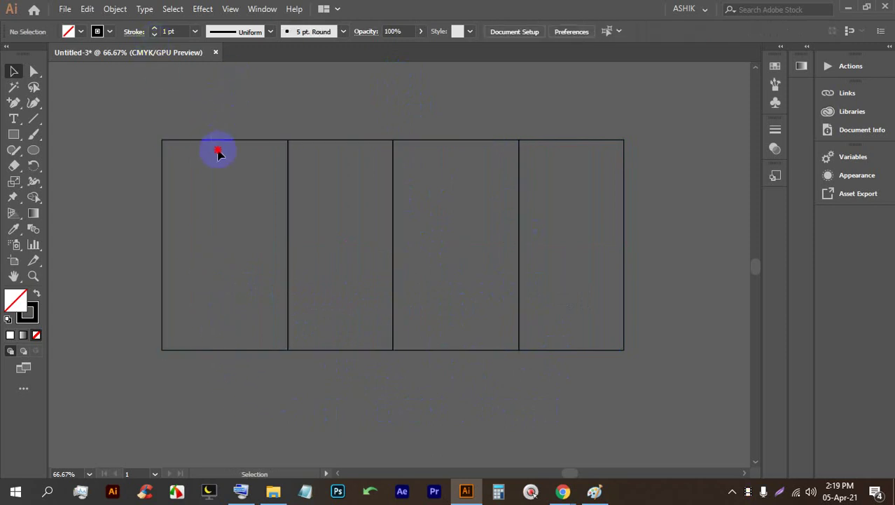
# - Fill the first and third box panels with cyan
pyautogui.click(218, 148)
pyautogui.click(81, 32)
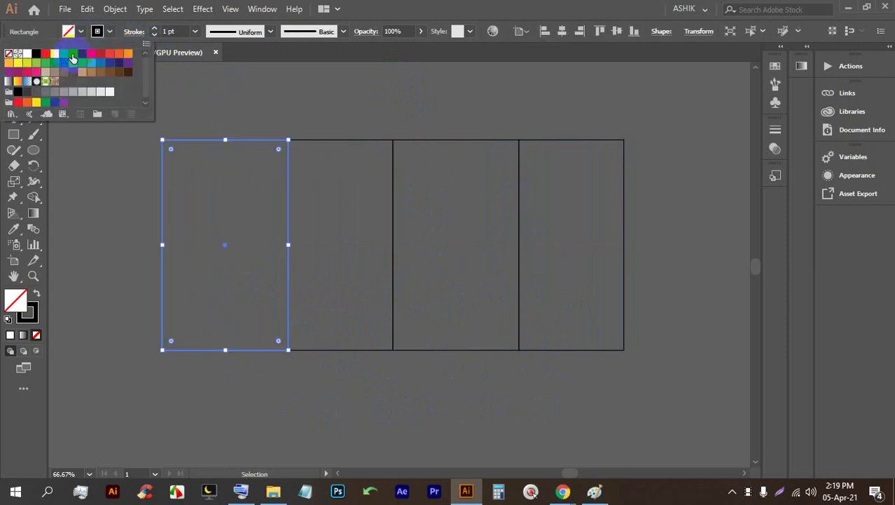
pyautogui.click(74, 53)
pyautogui.click(386, 117)
pyautogui.click(467, 174)
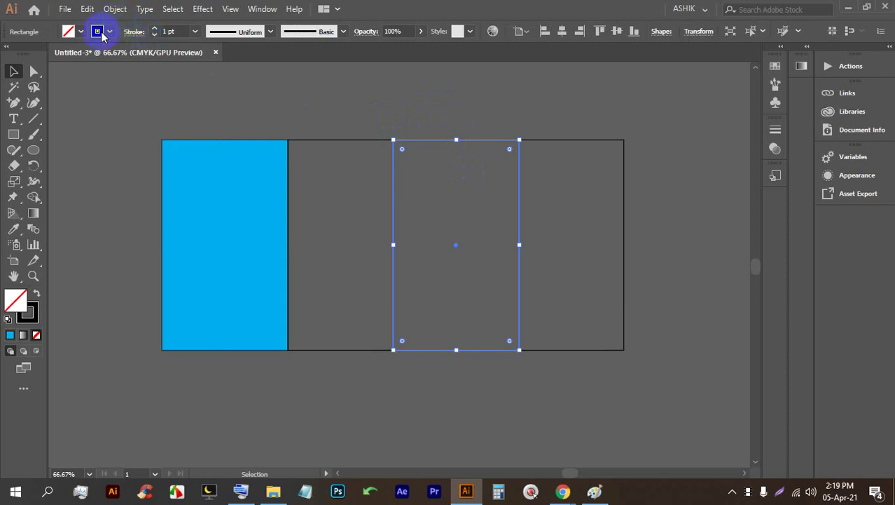
pyautogui.click(81, 32)
pyautogui.click(72, 53)
pyautogui.click(344, 98)
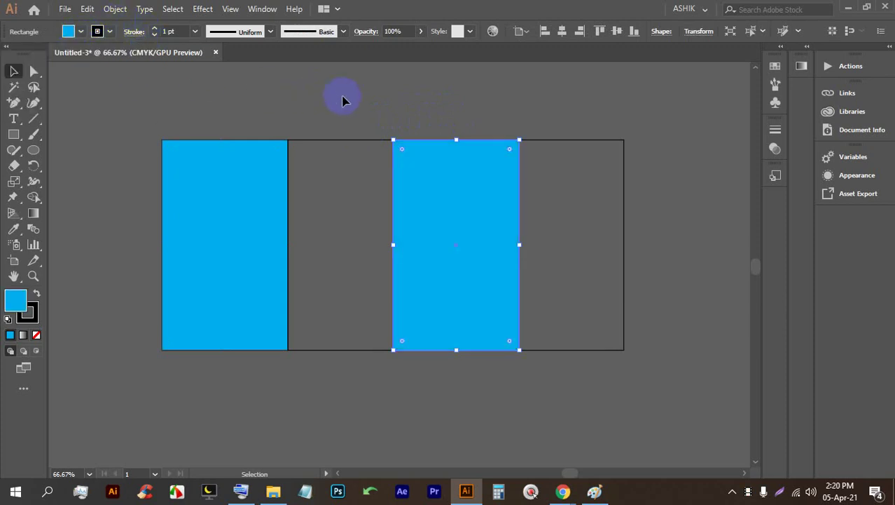
# - Fill the second and fourth box panels with magenta and deselect them
pyautogui.click(361, 222)
pyautogui.keyDown('shift'); pyautogui.click(589, 194); pyautogui.keyUp('shift')
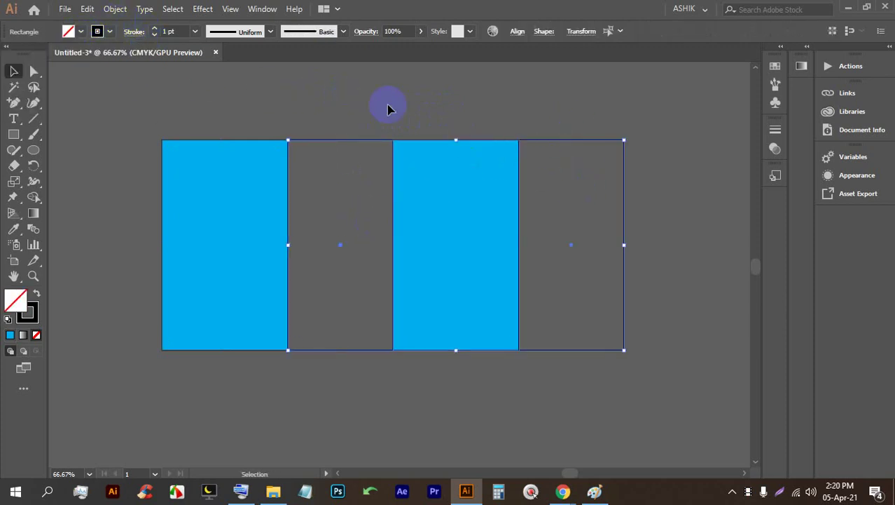
pyautogui.click(80, 32)
pyautogui.click(95, 54)
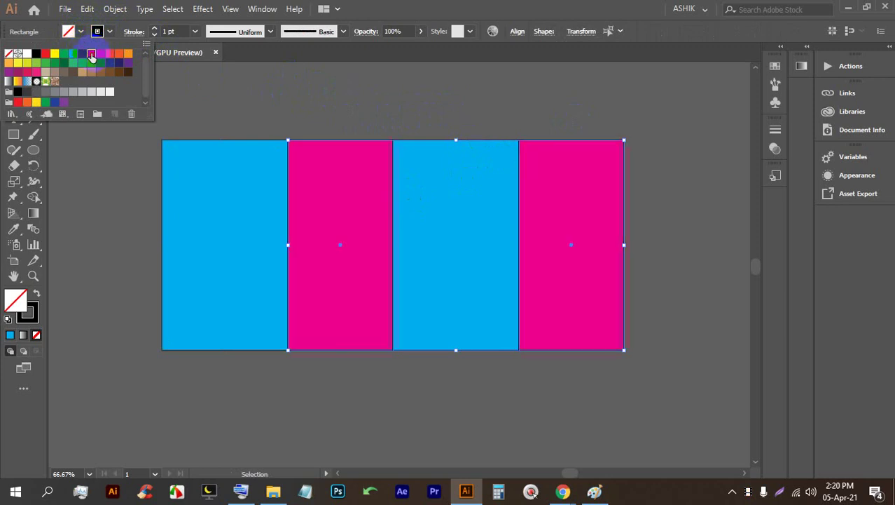
pyautogui.click(399, 100)
pyautogui.click(396, 98)
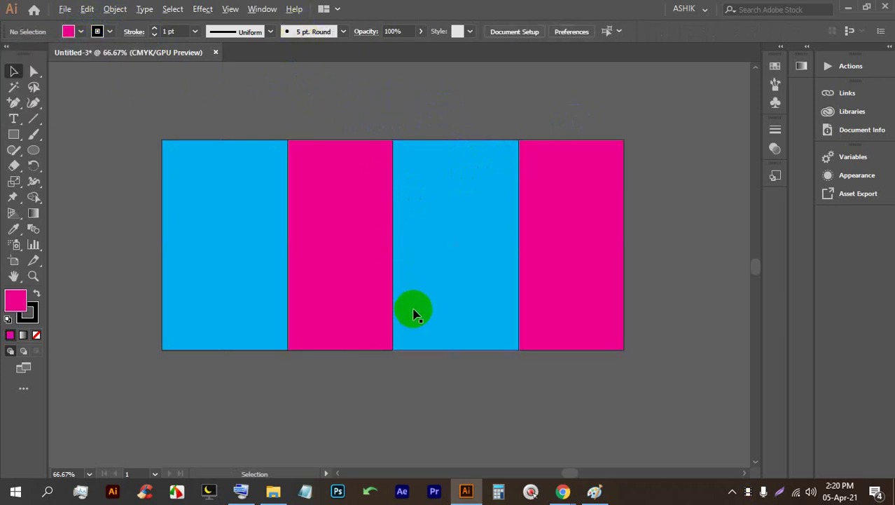
pyautogui.scroll(1, 384, 218)
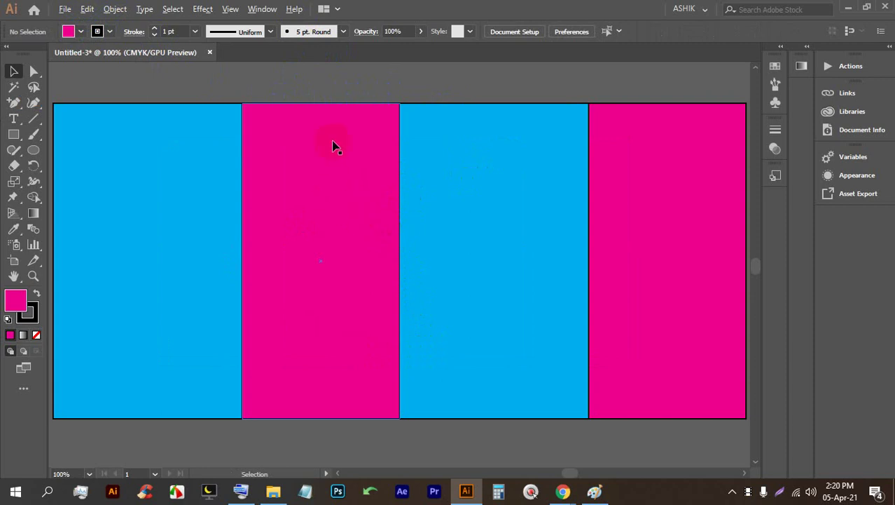
pyautogui.scroll(-1, 475, 198)
pyautogui.click(449, 302)
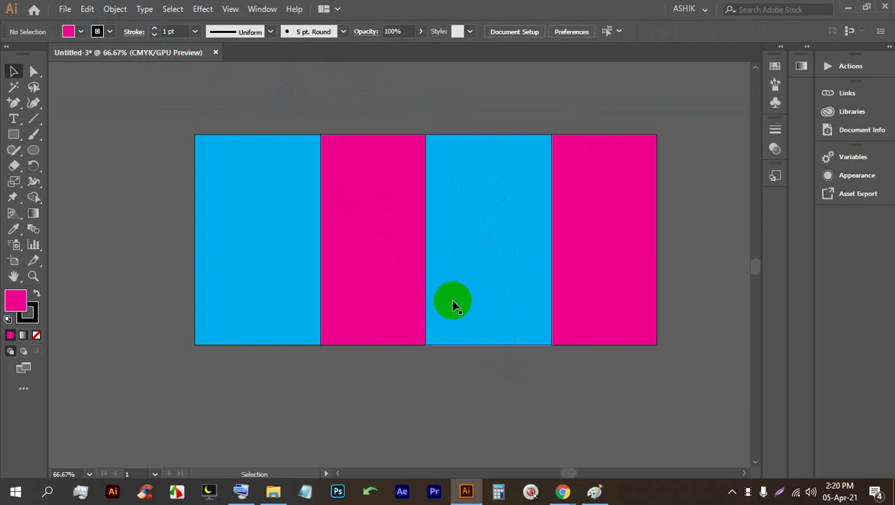
pyautogui.click(544, 344)
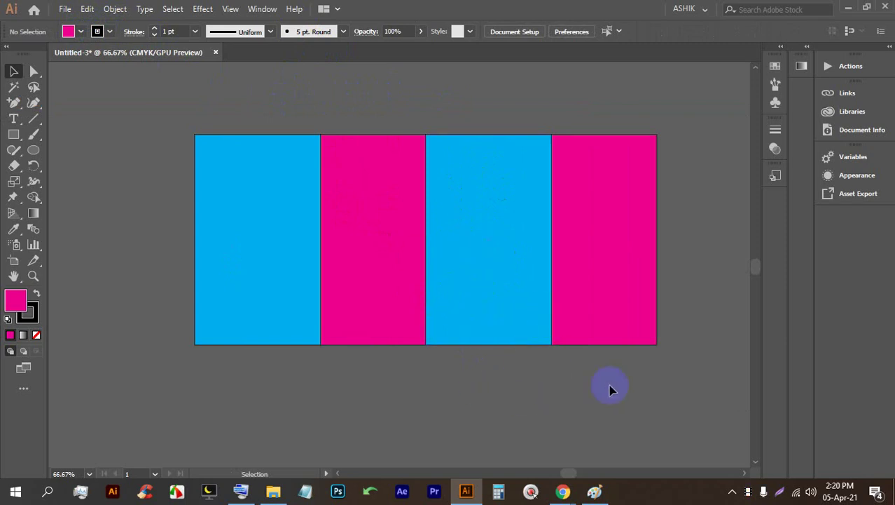
# - Delete the first, third and fourth panels and remove the fill from the remaining narrower panel
pyautogui.click(500, 244)
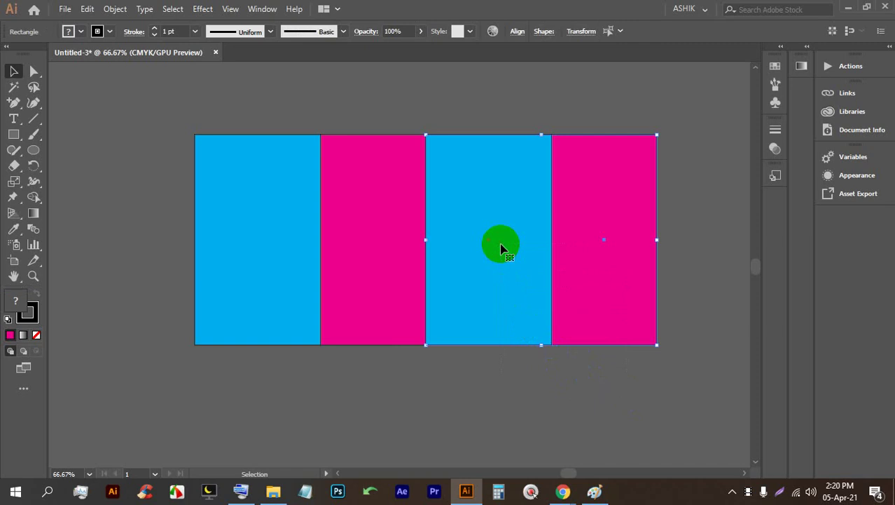
pyautogui.press('Delete')
pyautogui.click(258, 325)
pyautogui.click(372, 320)
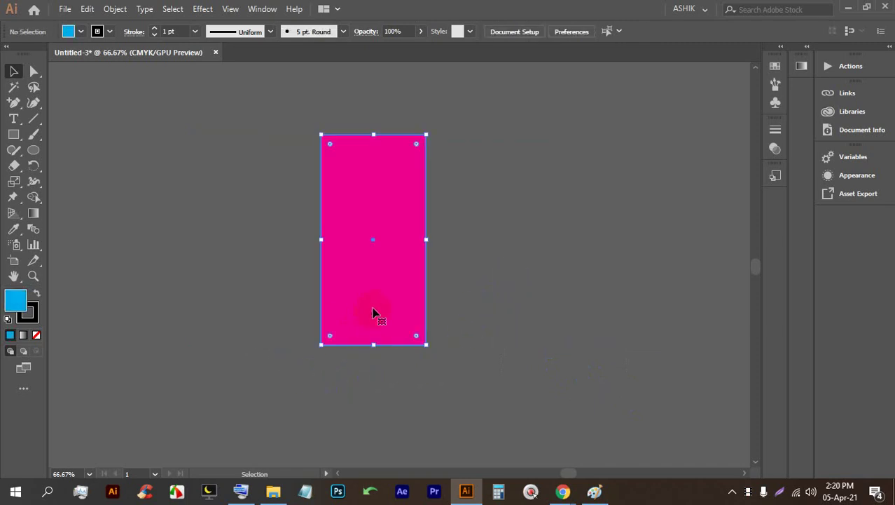
pyautogui.click(81, 31)
pyautogui.click(10, 56)
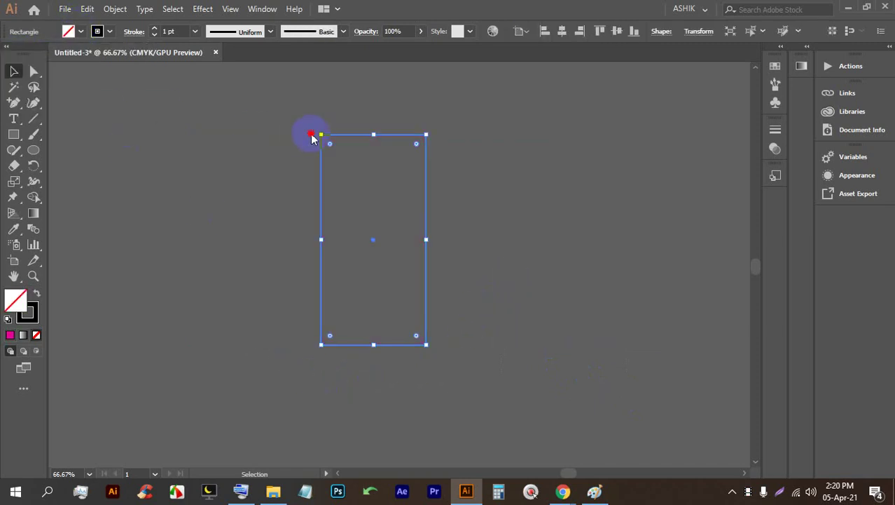
# - Duplicate the remaining panel sideways three times, edge to edge, to form a row of four equal panels
pyautogui.click(431, 191)
pyautogui.click(423, 226)
pyautogui.moveTo(428, 190); pyautogui.dragTo(392, 182)
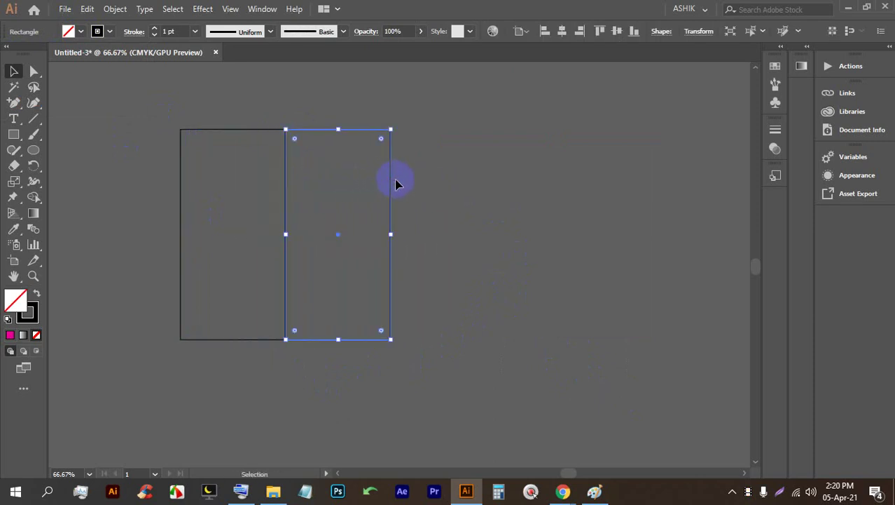
pyautogui.hotkey('ctrl', 'd')
pyautogui.hotkey('ctrl', 'd')
pyautogui.click(429, 294)
# - Examine the shared edges of all four panels up close in outline view, and return to the normal preview
pyautogui.hotkey('ctrl', 'a')
pyautogui.scroll(7, 280, 116)
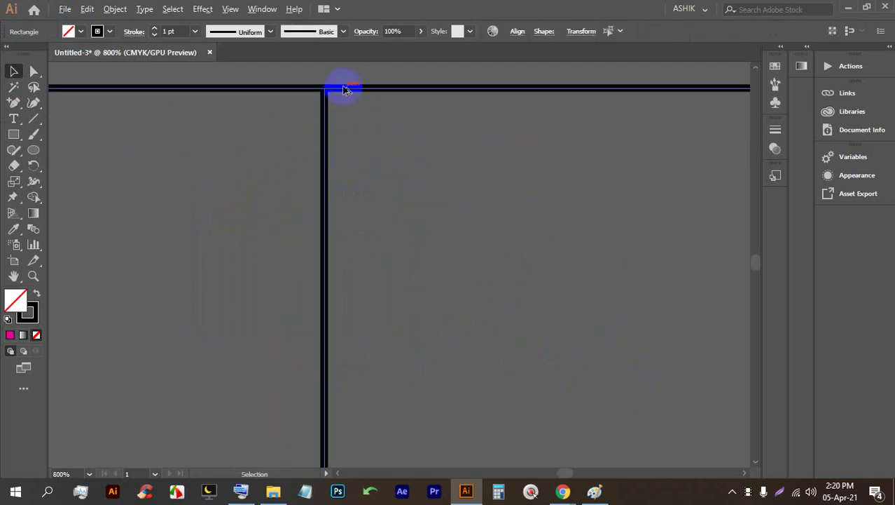
pyautogui.hotkey('ctrl', 'y')
pyautogui.scroll(3, 332, 84)
pyautogui.scroll(-10, 332, 84)
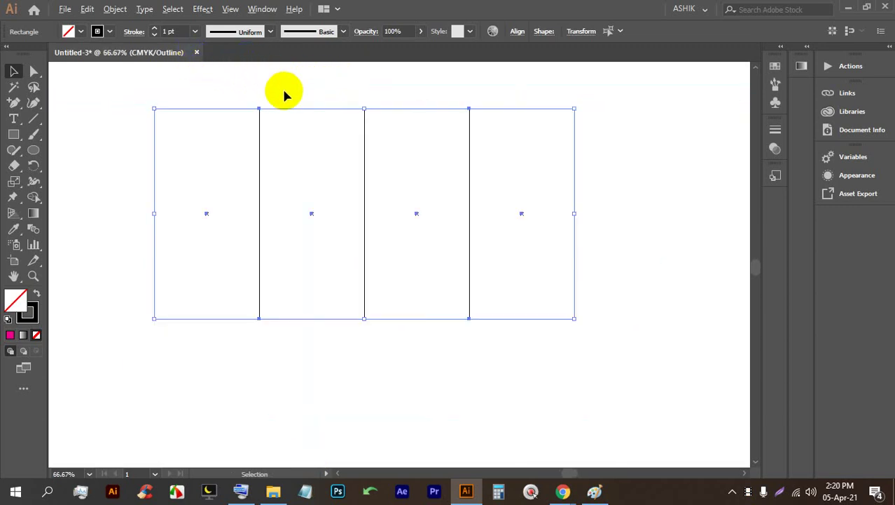
pyautogui.scroll(1, 283, 90)
pyautogui.scroll(-1, 268, 87)
pyautogui.hotkey('ctrl', 'y')
pyautogui.click(666, 178)
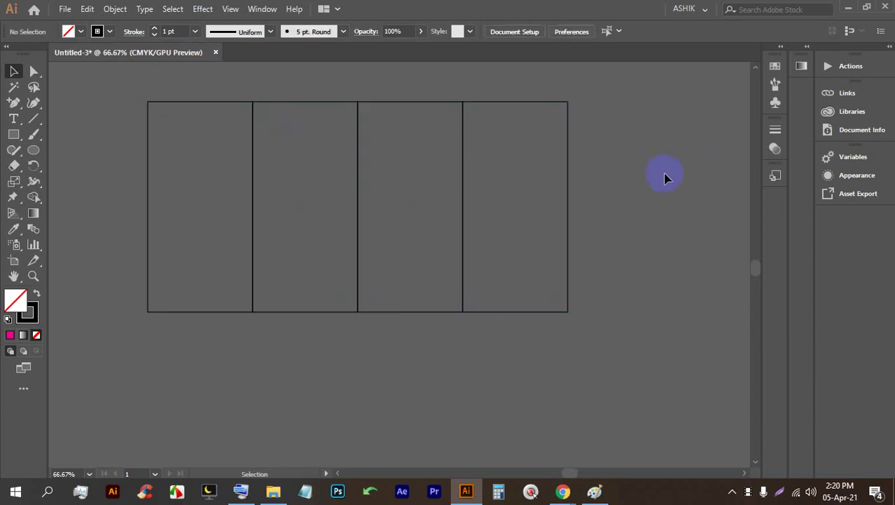
# - Save the document as Untitled-3.ai in folder 60\41 on the LEDP (E:) drive, using the Illustrator CC version
pyautogui.hotkey('ctrl', 's')
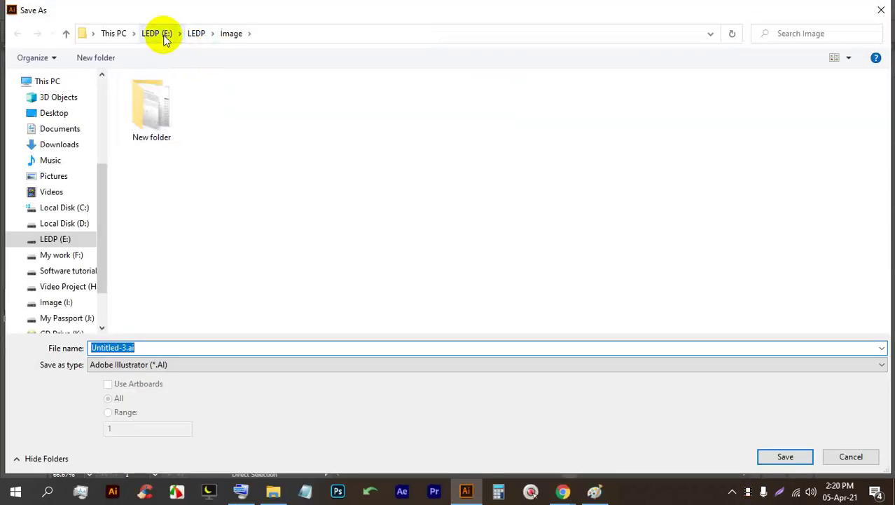
pyautogui.click(146, 35)
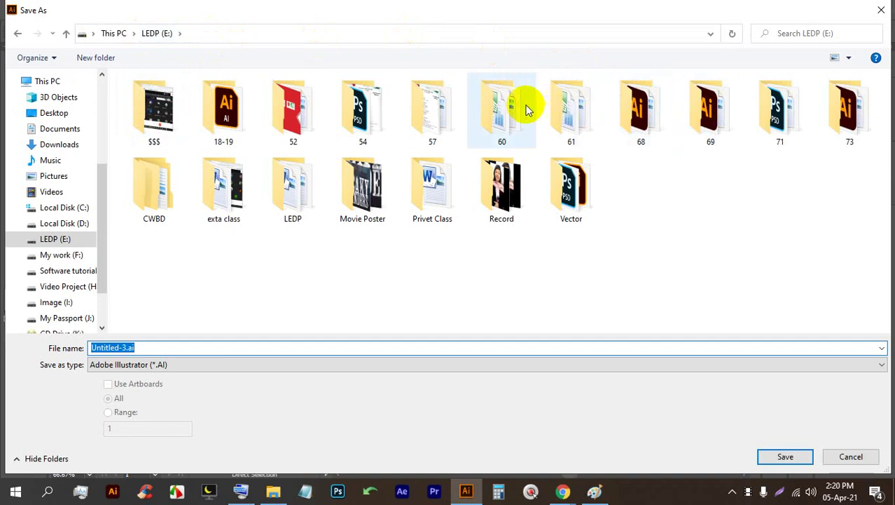
pyautogui.doubleClick(515, 106)
pyautogui.scroll(-8, 160, 301)
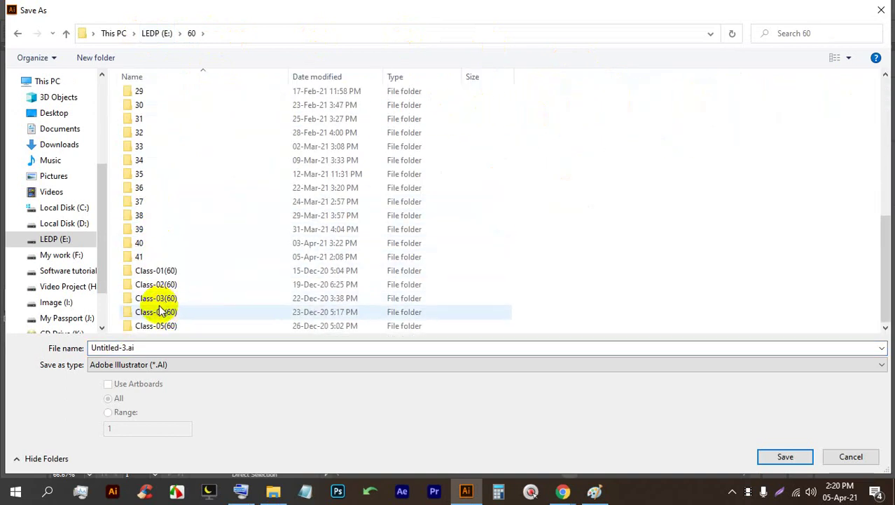
pyautogui.click(156, 256)
pyautogui.doubleClick(156, 256)
pyautogui.click(788, 456)
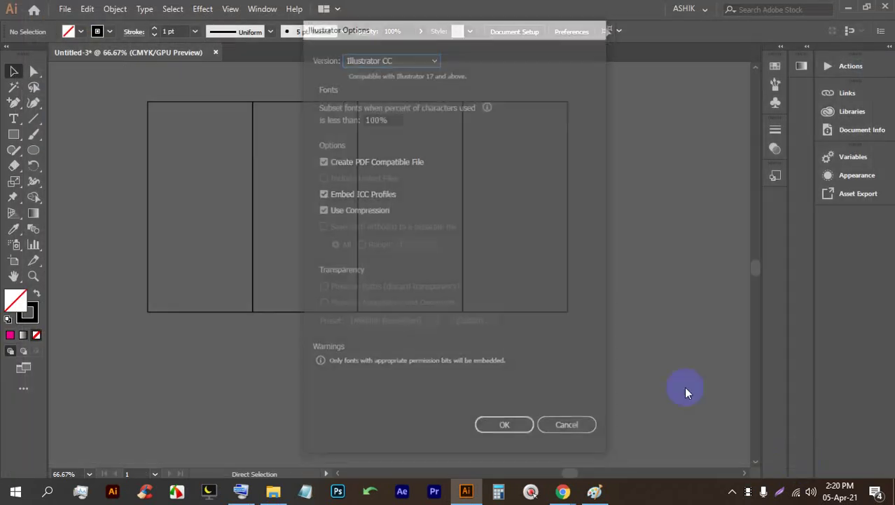
pyautogui.click(519, 427)
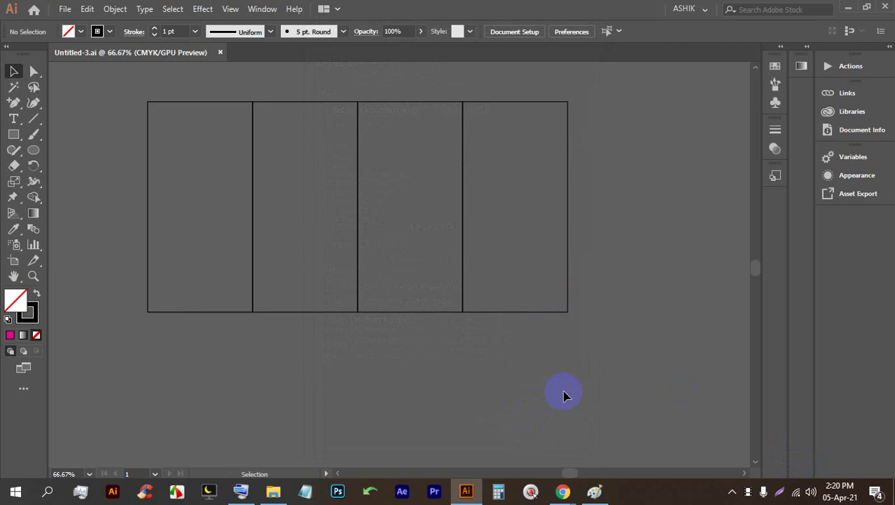
# - Duplicate the first panel straight up so the copy sits directly on its top edge
pyautogui.scroll(5, 253, 356)
pyautogui.click(176, 278)
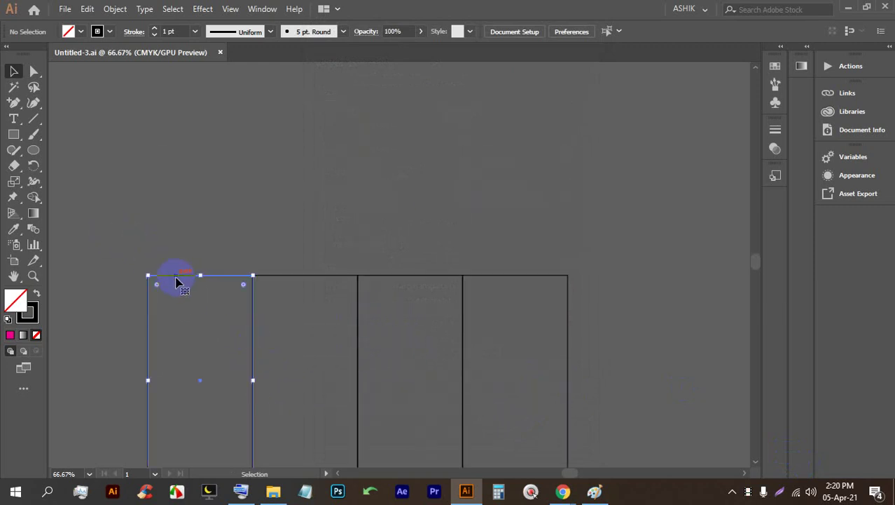
pyautogui.moveTo(217, 279); pyautogui.dragTo(216, 64)
pyautogui.scroll(-2, 232, 160)
pyautogui.moveTo(233, 222); pyautogui.dragTo(232, 112)
pyautogui.scroll(2, 203, 121)
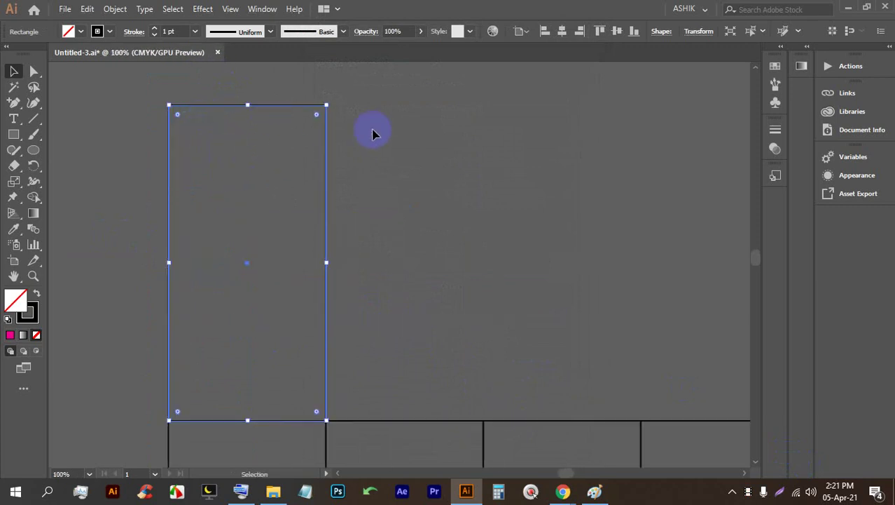
# - Set the upper copy's height to 2.5 in, keeping its bottom edge fixed, and deselect it
pyautogui.click(700, 33)
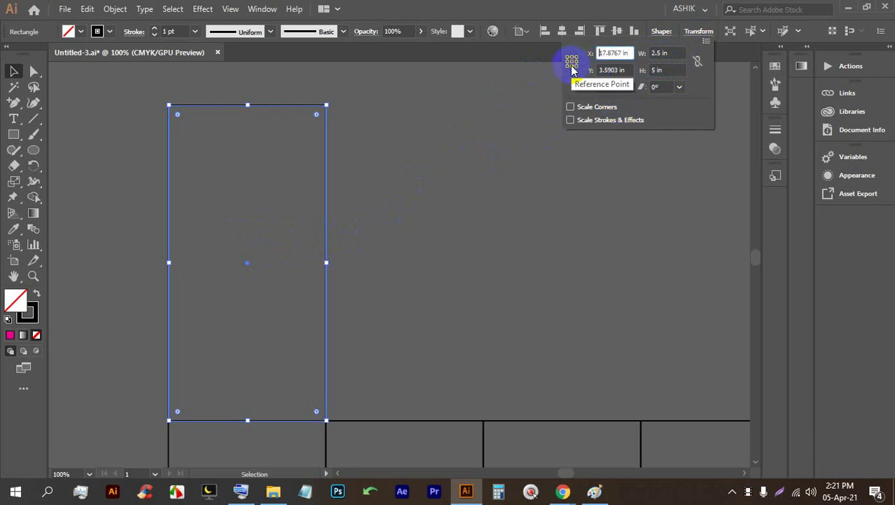
pyautogui.click(600, 53)
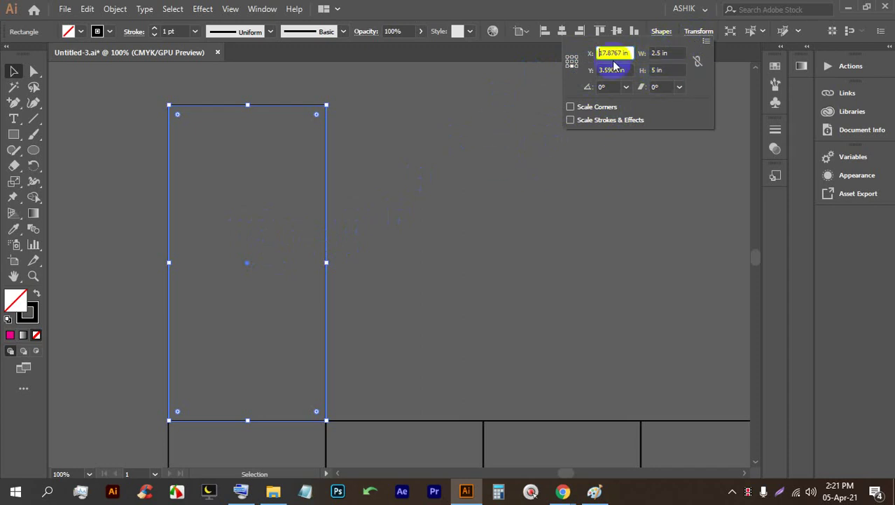
pyautogui.click(657, 71)
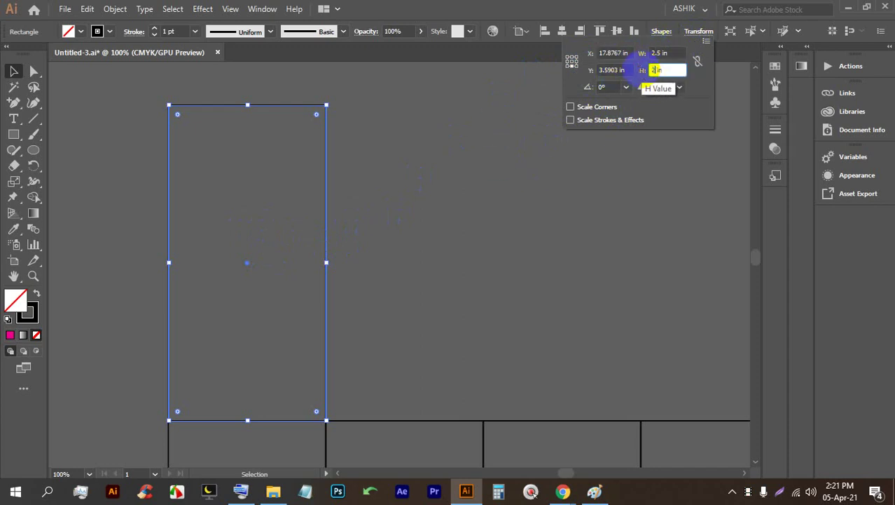
pyautogui.press('Return')
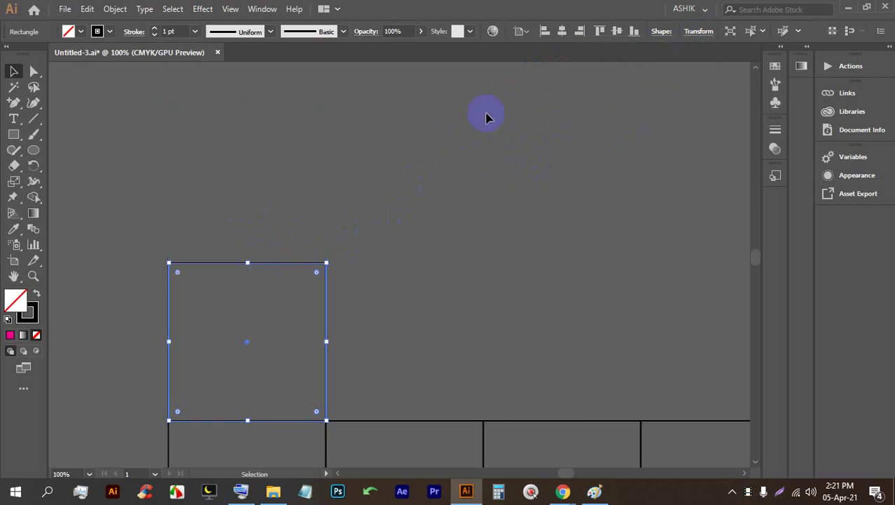
pyautogui.click(436, 215)
pyautogui.scroll(-2, 255, 156)
pyautogui.scroll(3, 179, 214)
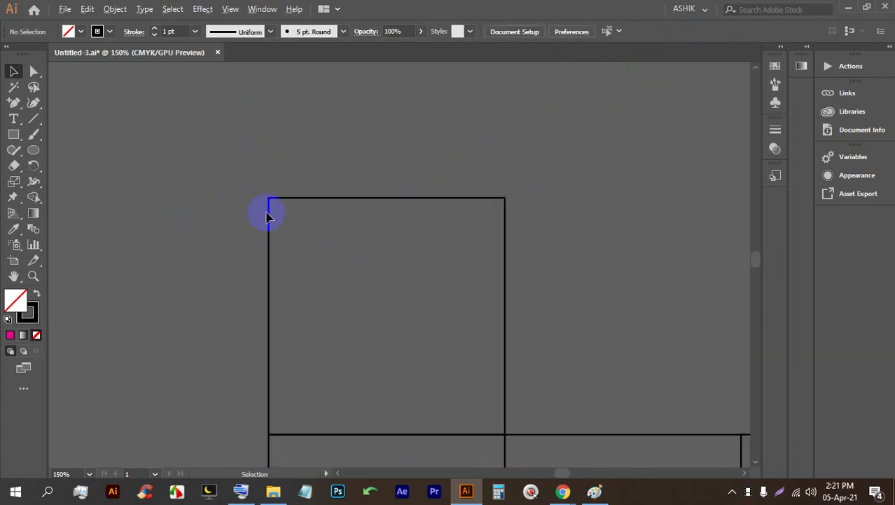
pyautogui.scroll(-2, 550, 274)
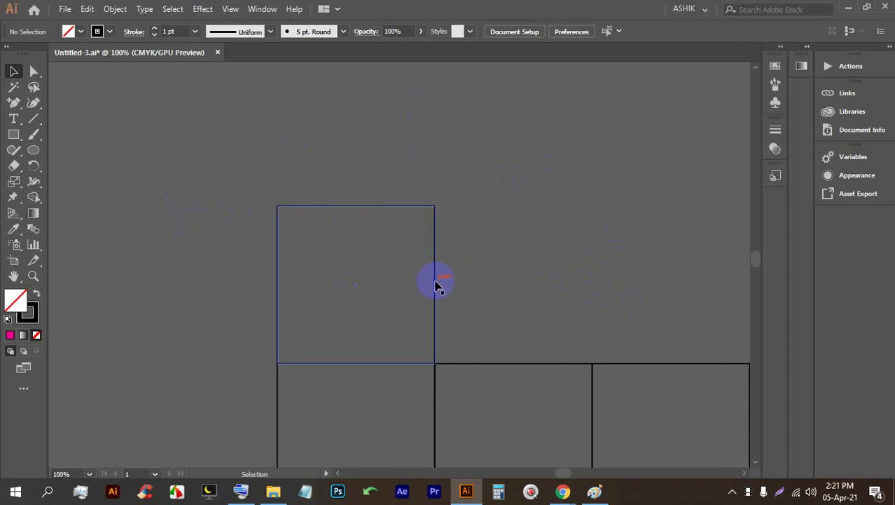
# - Duplicate the 2.5 in square panel directly above itself and set the copy's height to 0.5 in, keeping its bottom edge fixed
pyautogui.moveTo(436, 283); pyautogui.dragTo(433, 124)
pyautogui.scroll(2, 441, 216)
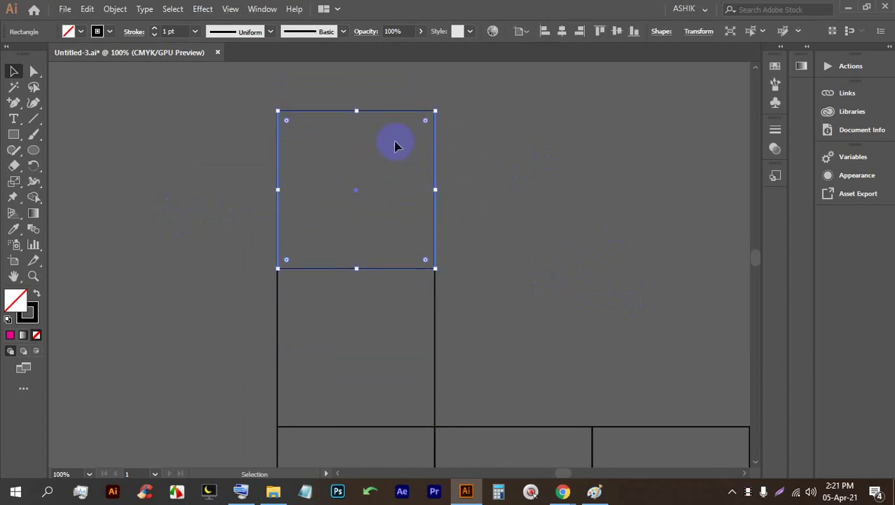
pyautogui.click(692, 31)
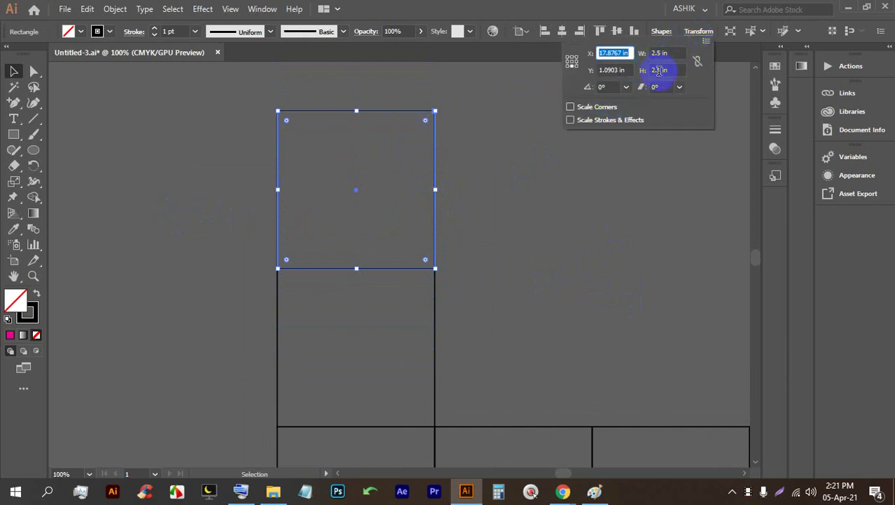
pyautogui.doubleClick(659, 70)
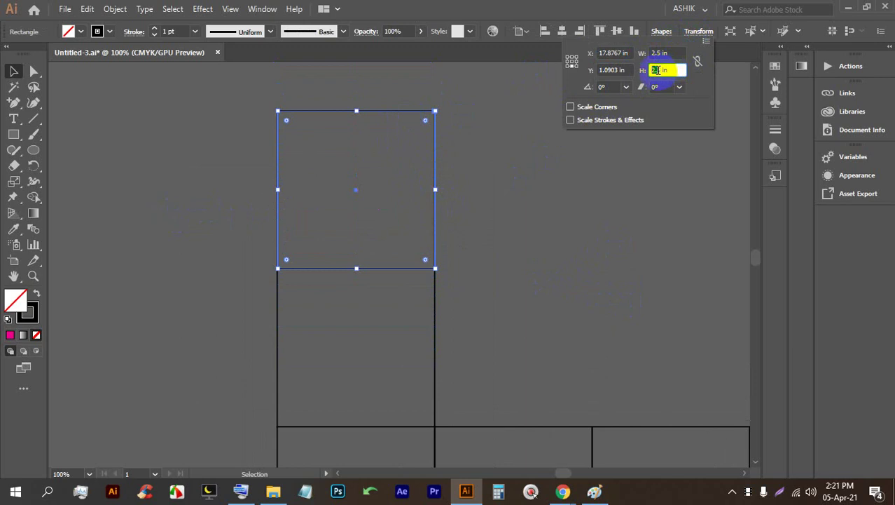
pyautogui.doubleClick(655, 70)
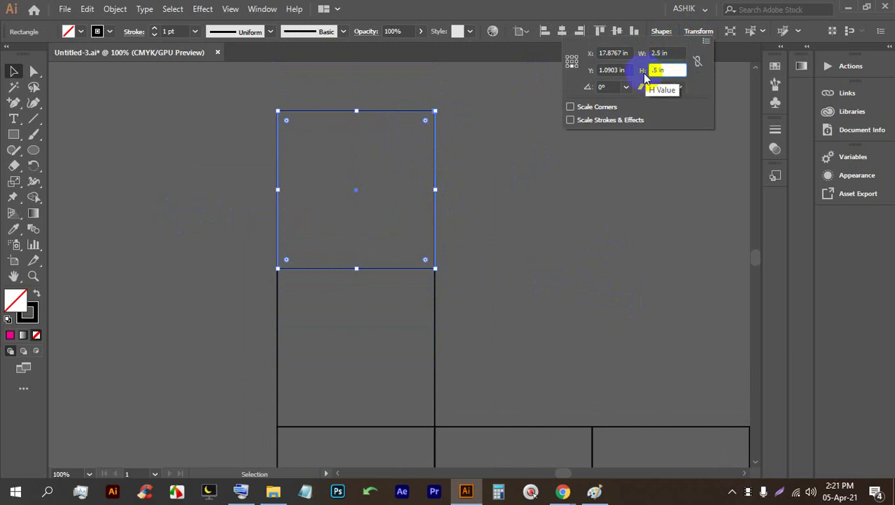
pyautogui.press('Return')
pyautogui.click(550, 244)
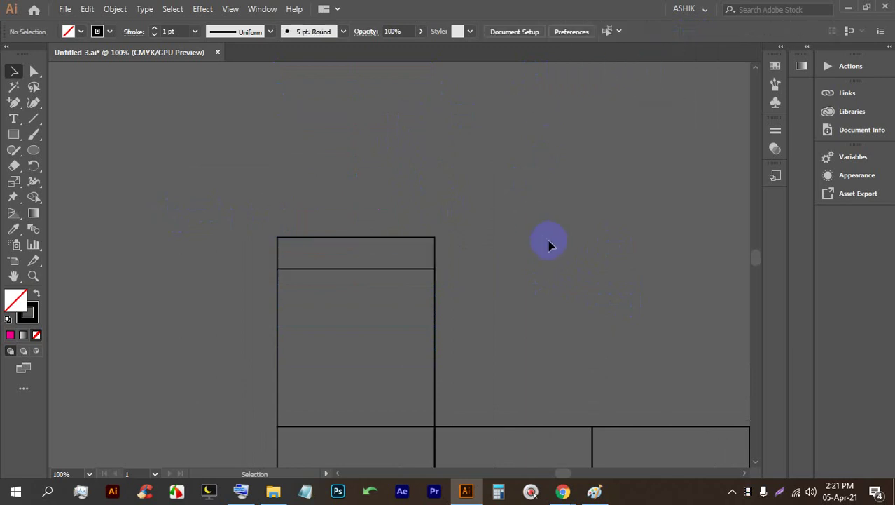
pyautogui.hotkey('ctrl', '-')
pyautogui.scroll(-1, 337, 174)
pyautogui.scroll(3, 346, 248)
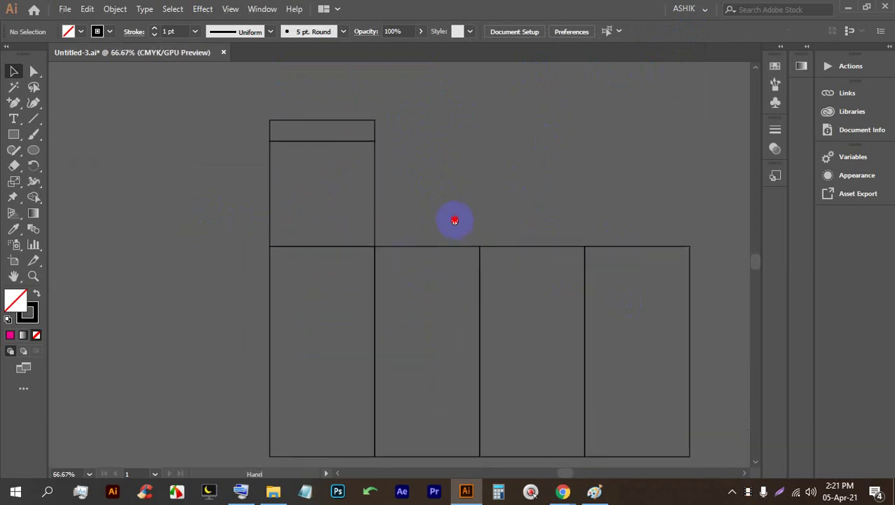
# - Duplicate the top lid and its tuck flap together onto the bottom edge of the third side panel
pyautogui.scroll(-1, 354, 190)
pyautogui.click(314, 131)
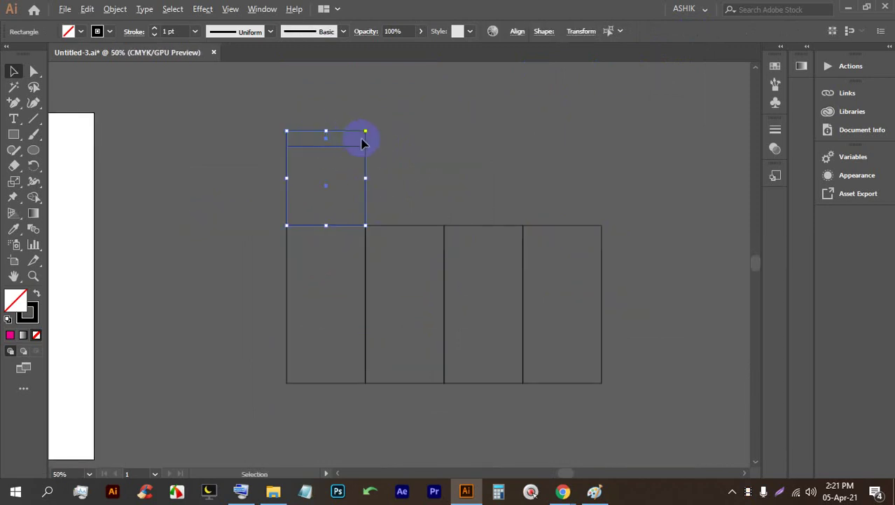
pyautogui.moveTo(369, 164); pyautogui.dragTo(476, 262)
pyautogui.hotkey('ctrl', '+')
pyautogui.hotkey('ctrl', '+')
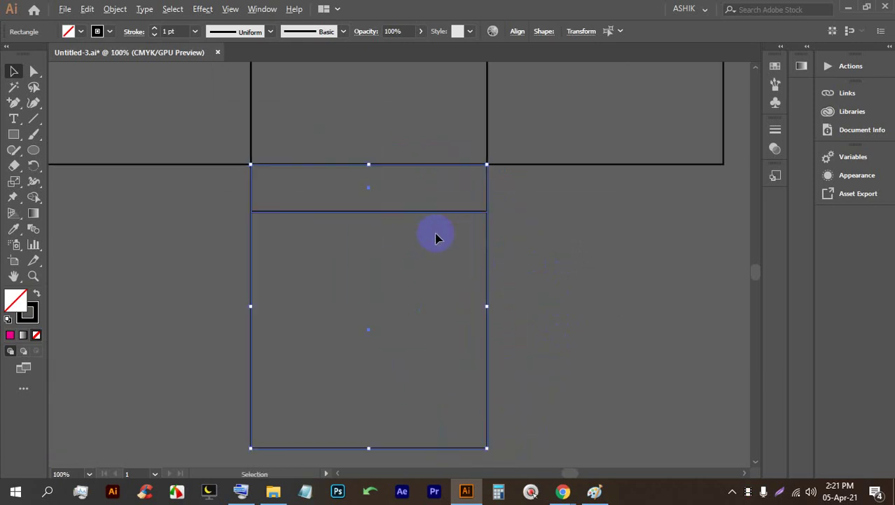
# - Reflect the lower lid and tuck flap across the horizontal axis so the flap sits at the outer end, and deselect them
pyautogui.rightClick(488, 245)
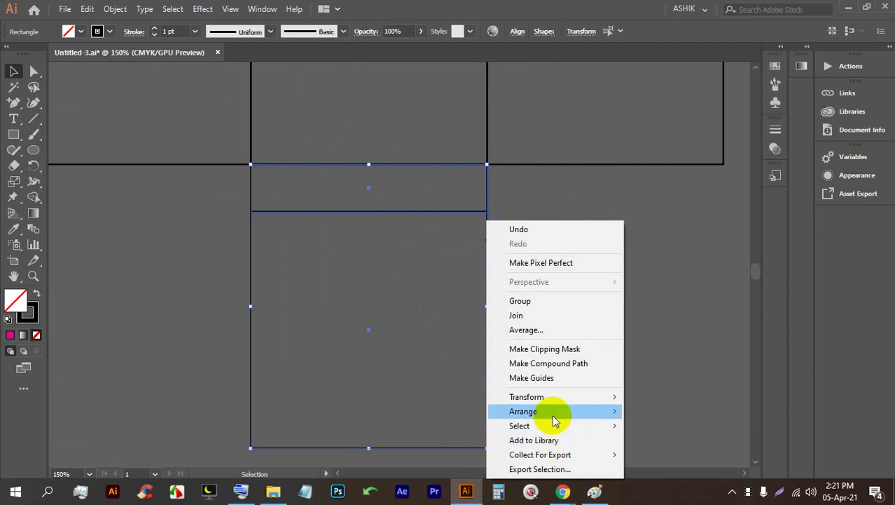
pyautogui.moveTo(552, 414)
pyautogui.moveTo(560, 397)
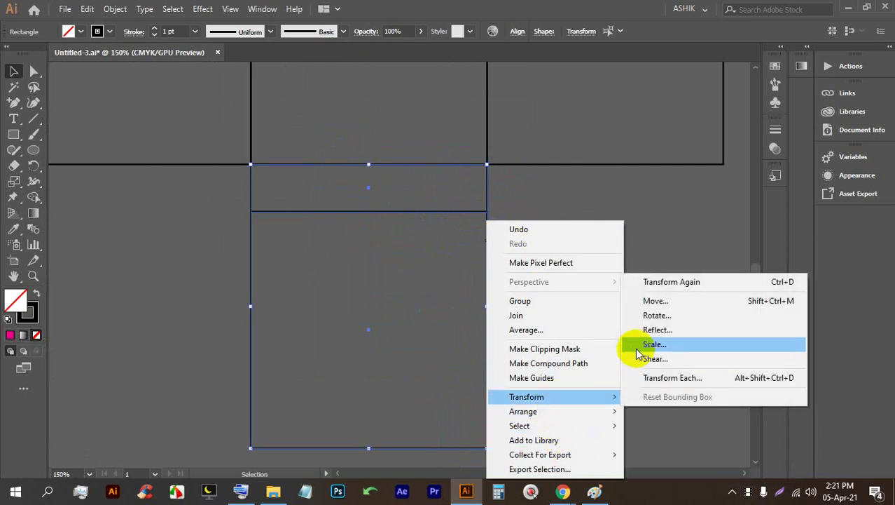
pyautogui.click(651, 330)
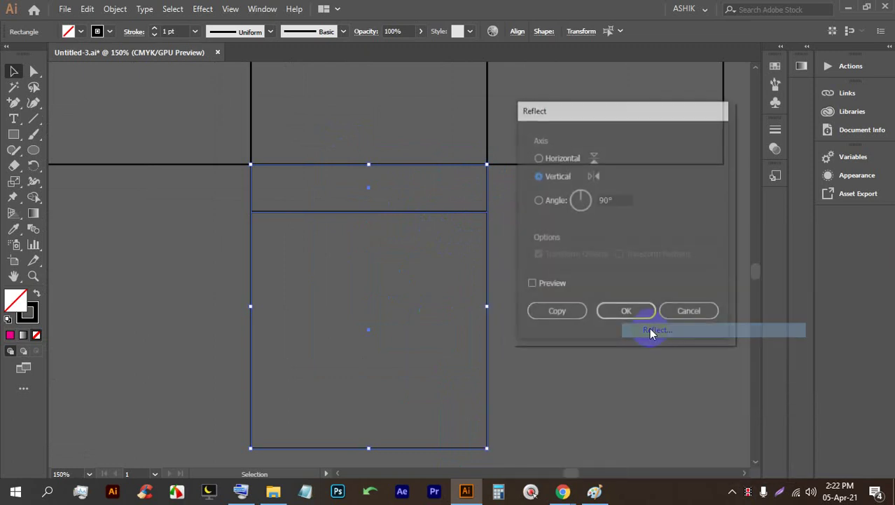
pyautogui.click(551, 160)
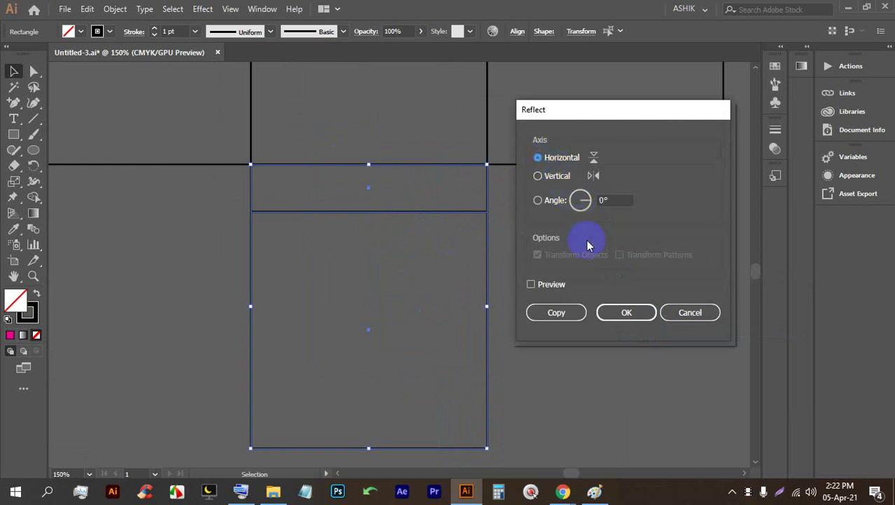
pyautogui.click(531, 283)
pyautogui.click(634, 315)
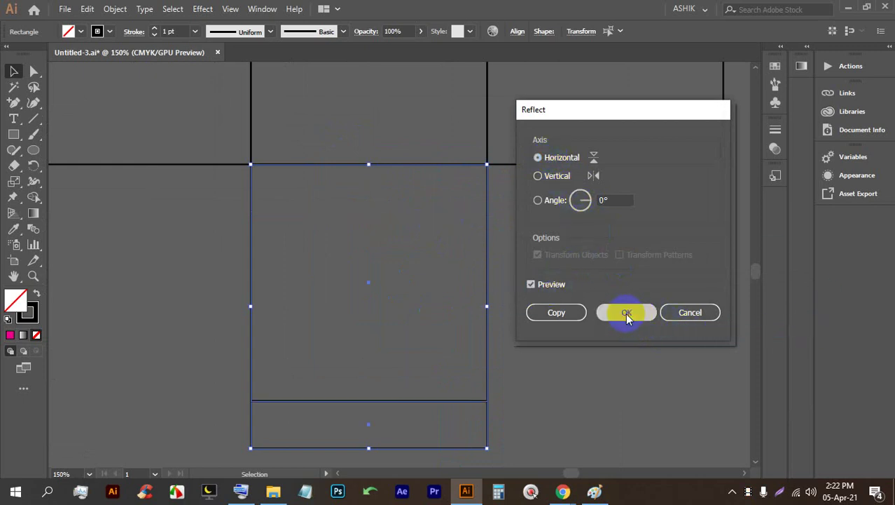
pyautogui.click(614, 311)
pyautogui.scroll(-4, 533, 308)
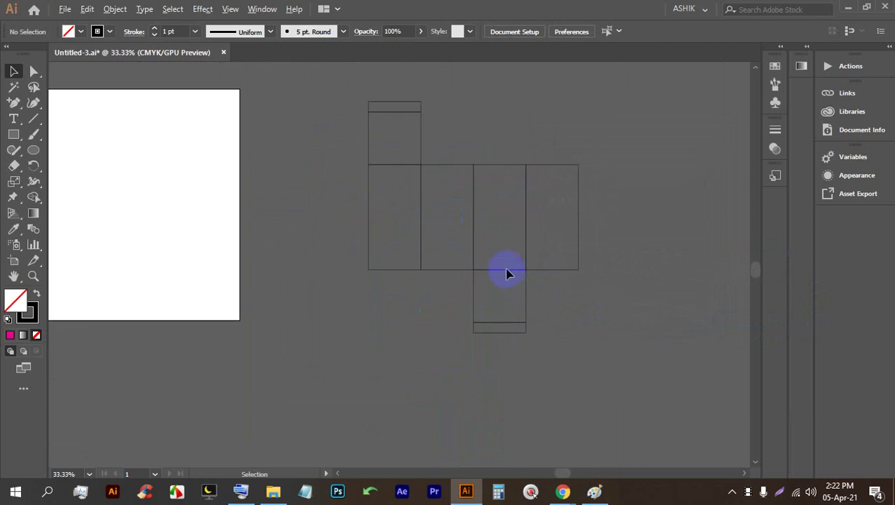
pyautogui.scroll(1, 518, 252)
pyautogui.scroll(2, 441, 223)
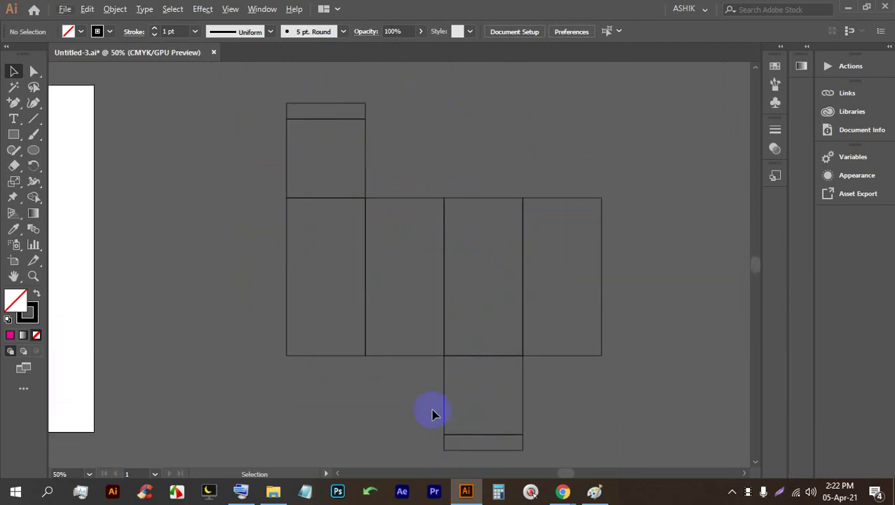
# - Capture the dieline area in the screenshot tool and handwrite the numbers 1 to 4 on the four side panels in red
pyautogui.press('Print')
pyautogui.moveTo(680, 454); pyautogui.dragTo(150, 74)
pyautogui.click(692, 332)
pyautogui.moveTo(332, 257); pyautogui.dragTo(332, 283)
pyautogui.moveTo(380, 263); pyautogui.dragTo(424, 281)
pyautogui.moveTo(465, 254)
pyautogui.mouseDown()
pyautogui.moveTo(489, 270)
pyautogui.moveTo(484, 297)
pyautogui.mouseUp()
pyautogui.moveTo(558, 254); pyautogui.dragTo(558, 264)
pyautogui.moveTo(577, 306); pyautogui.dragTo(576, 304)
# - Draw red curves linking panel 1 with 3 and panel 2 with 4, add arrowheads to the second curve, and discard the capture
pyautogui.moveTo(327, 256)
pyautogui.mouseDown()
pyautogui.moveTo(443, 230)
pyautogui.moveTo(459, 260)
pyautogui.mouseUp()
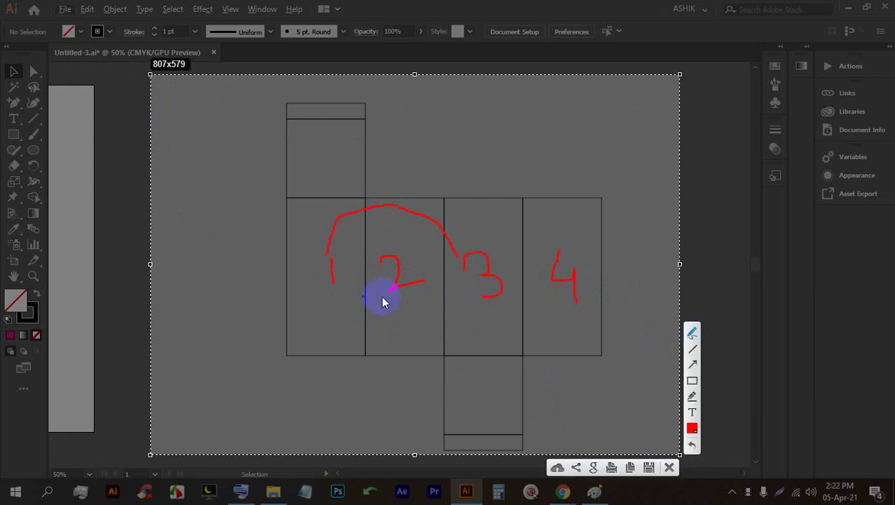
pyautogui.moveTo(332, 281); pyautogui.dragTo(328, 277)
pyautogui.moveTo(391, 246)
pyautogui.mouseDown()
pyautogui.moveTo(446, 142)
pyautogui.moveTo(550, 222)
pyautogui.moveTo(565, 263)
pyautogui.mouseUp()
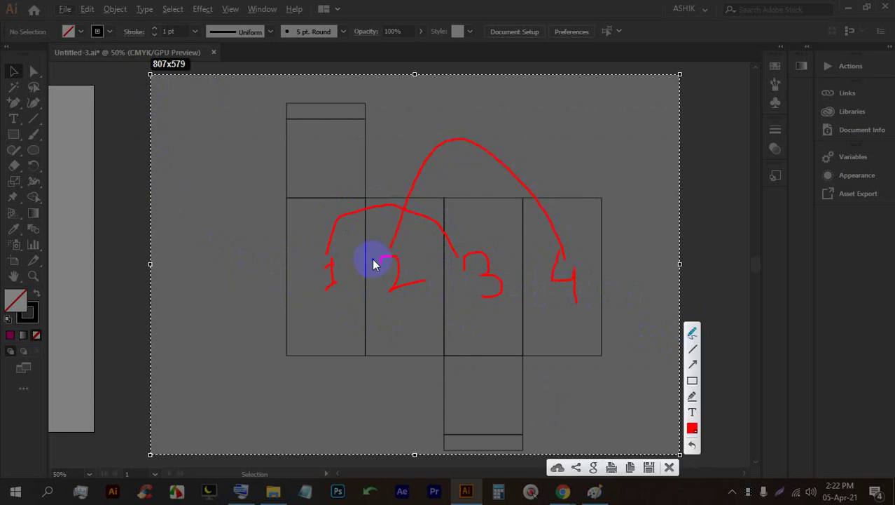
pyautogui.moveTo(386, 234)
pyautogui.mouseDown()
pyautogui.moveTo(392, 256)
pyautogui.moveTo(414, 236)
pyautogui.mouseUp()
pyautogui.moveTo(546, 240)
pyautogui.mouseDown()
pyautogui.moveTo(577, 258)
pyautogui.moveTo(587, 210)
pyautogui.mouseUp()
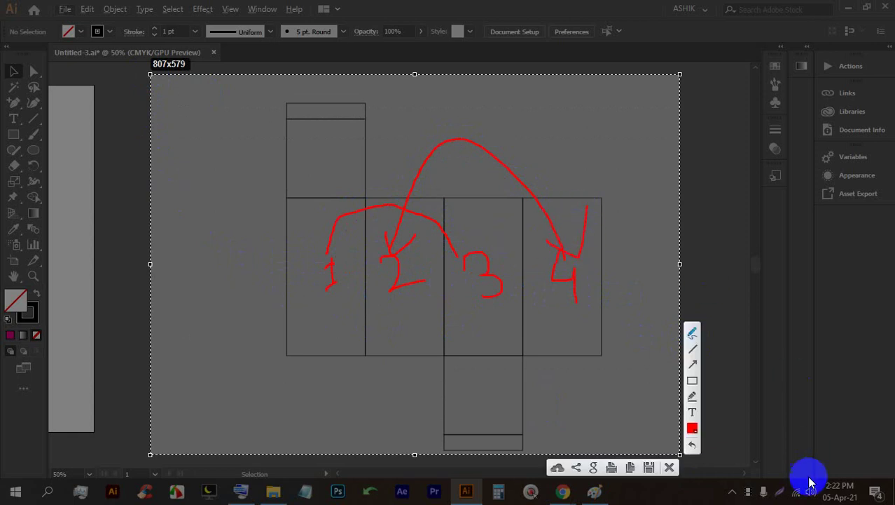
pyautogui.click(669, 466)
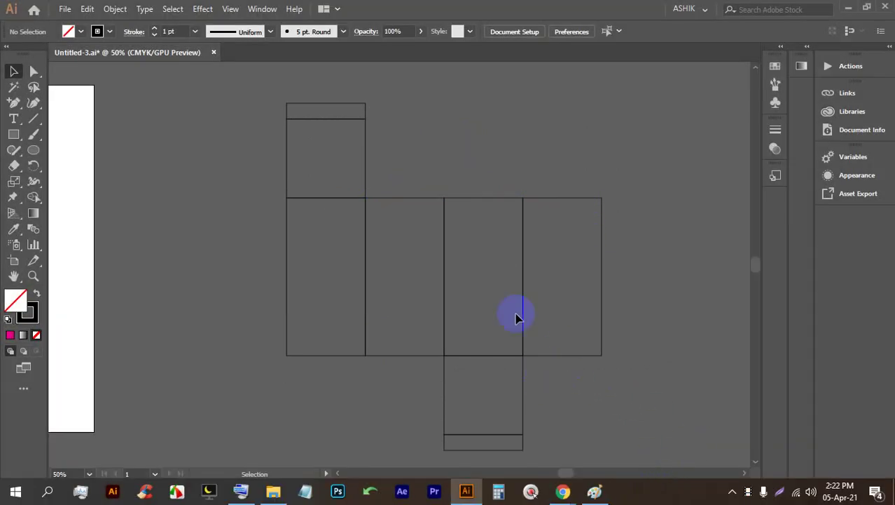
# - Duplicate the second side panel straight up so the copy sits directly on its top edge
pyautogui.scroll(1, 402, 198)
pyautogui.scroll(-1, 421, 380)
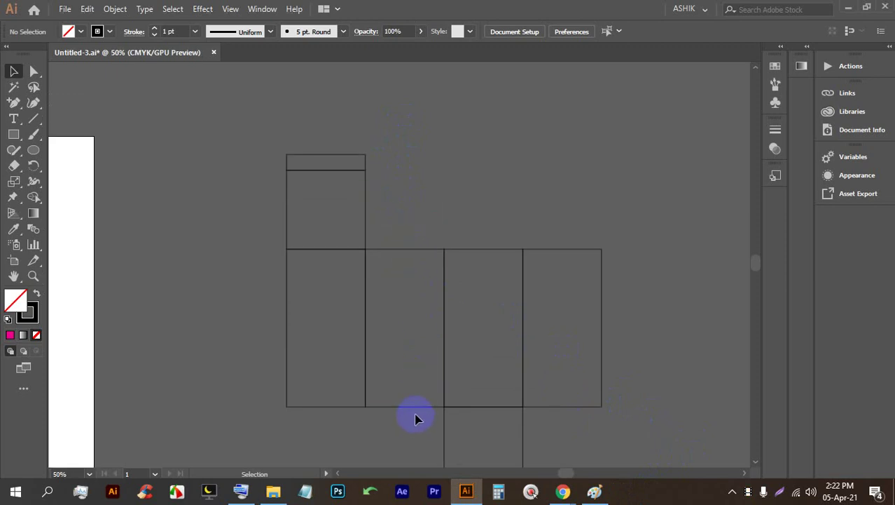
pyautogui.click(418, 408)
pyautogui.moveTo(418, 410); pyautogui.dragTo(418, 252)
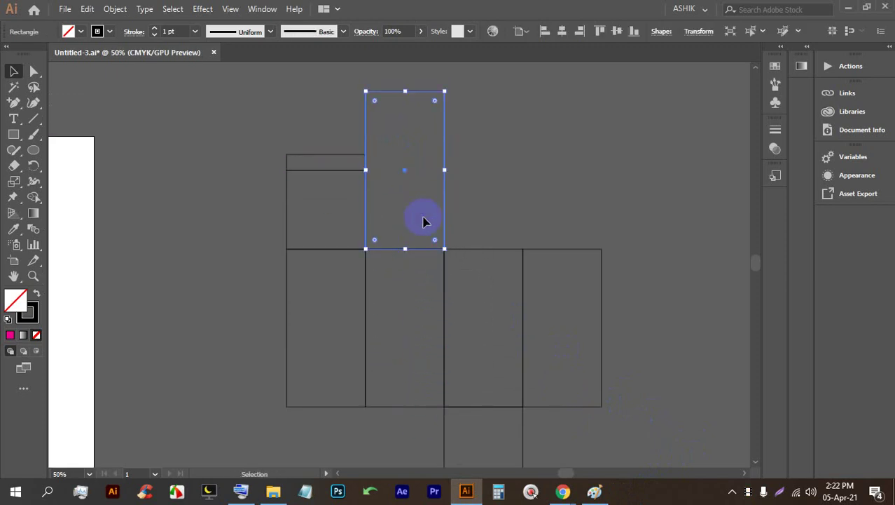
# - Set the height of the copy above the second panel to 1 in, keeping its bottom edge fixed
pyautogui.scroll(2, 440, 88)
pyautogui.click(697, 40)
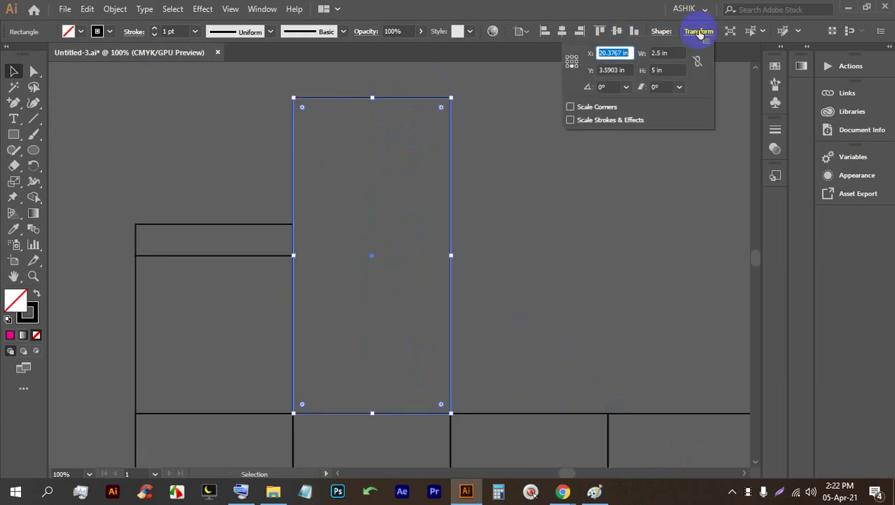
pyautogui.click(657, 70)
pyautogui.write('1')
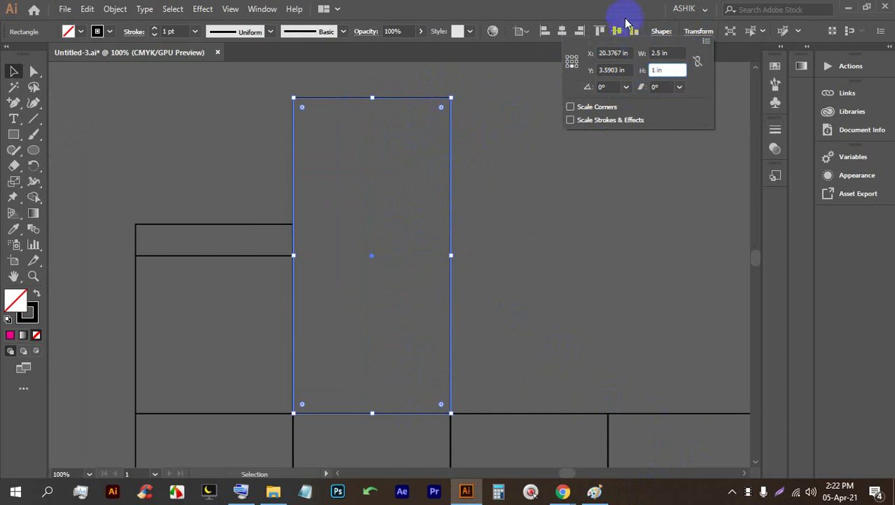
pyautogui.press('Return')
pyautogui.hotkey('ctrl', '-')
# - Duplicate the 1 in high flap horizontally onto the top edge of the fourth side panel
pyautogui.moveTo(408, 368); pyautogui.dragTo(373, 306)
pyautogui.click(337, 218)
pyautogui.moveTo(341, 195); pyautogui.dragTo(549, 190)
pyautogui.scroll(4, 548, 192)
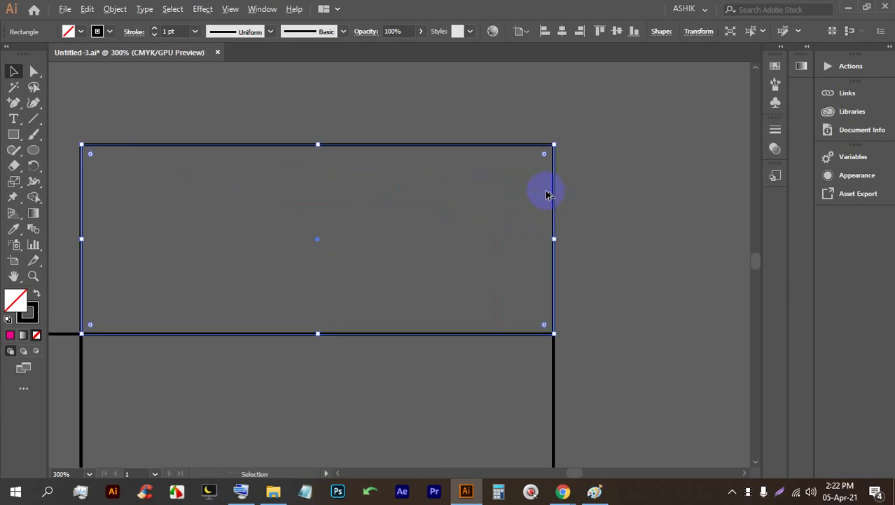
pyautogui.scroll(-4, 567, 217)
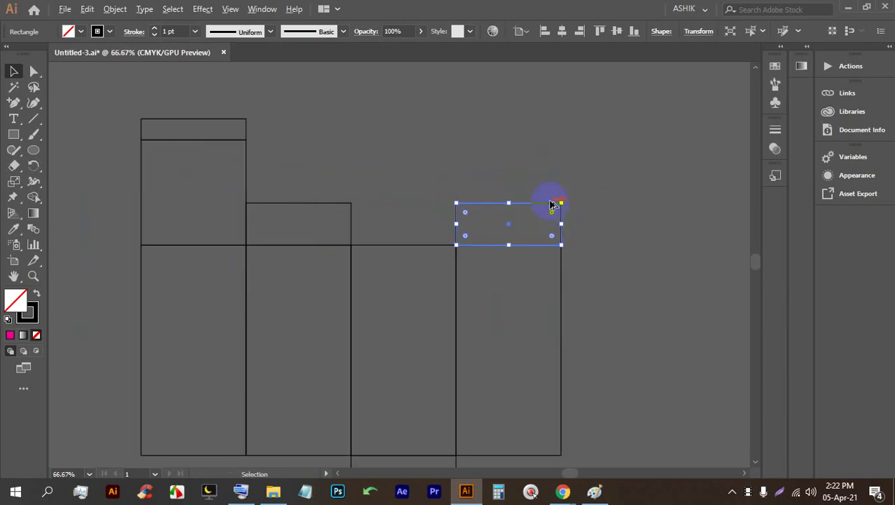
# - Duplicate the 1 in high flap onto the bottom edges of the fourth and second side panels, and deselect
pyautogui.scroll(-1, 550, 204)
pyautogui.scroll(-2, 540, 124)
pyautogui.scroll(-1, 541, 120)
pyautogui.moveTo(559, 137); pyautogui.dragTo(404, 323)
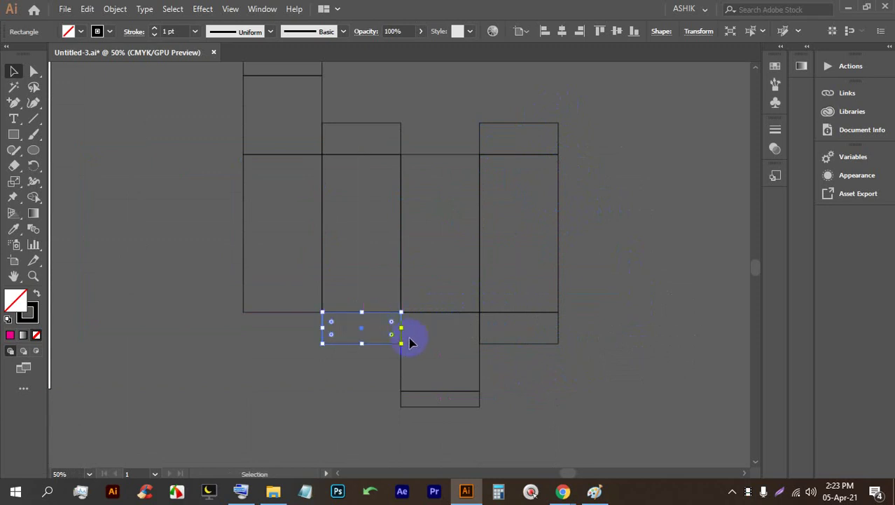
pyautogui.click(453, 285)
pyautogui.scroll(-1, 516, 264)
pyautogui.scroll(1, 518, 242)
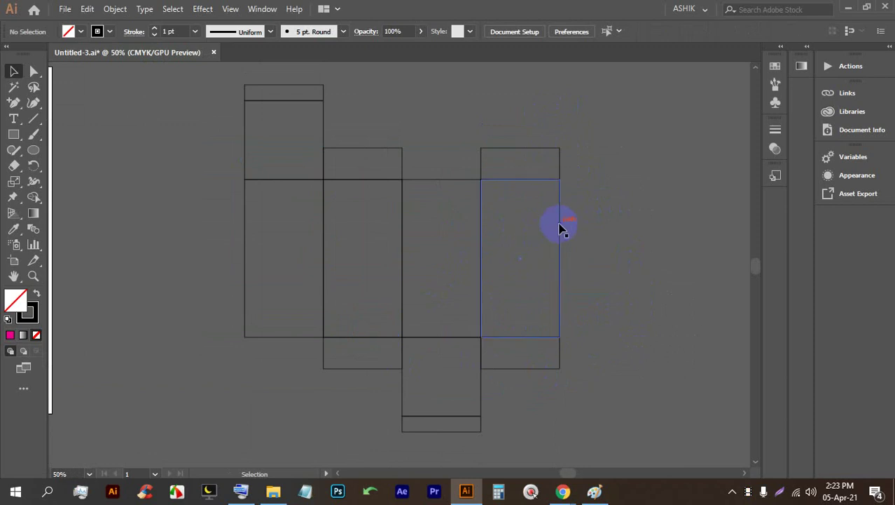
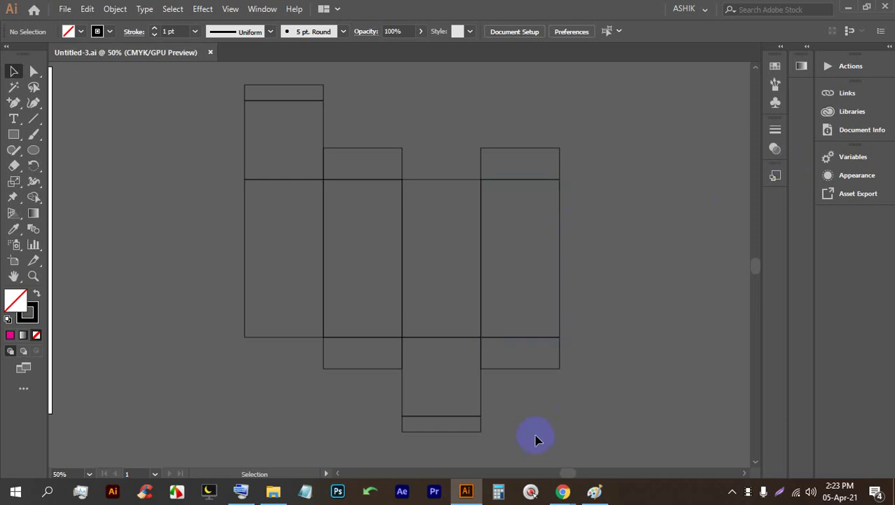
# - Open SwordSoft Mousetrack with its keystroke display enabled, close its settings window and return to the Illustrator document
pyautogui.click(531, 491)
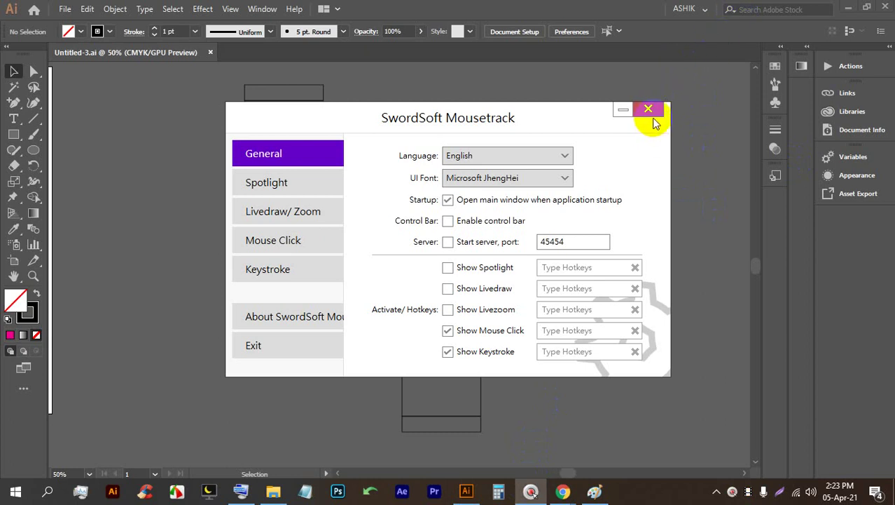
pyautogui.click(648, 110)
pyautogui.click(647, 198)
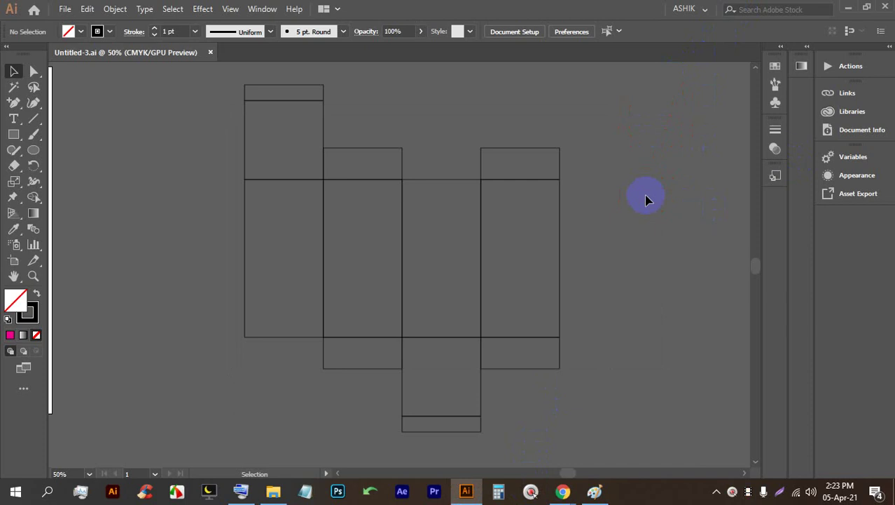
# - Select only the upper-left corner anchor of the top tuck flap with the Direct Selection tool
pyautogui.keyDown('alt'); pyautogui.scroll(5, 289, 70); pyautogui.keyUp('alt')
pyautogui.keyDown('alt'); pyautogui.scroll(-1, 442, 199); pyautogui.keyUp('alt')
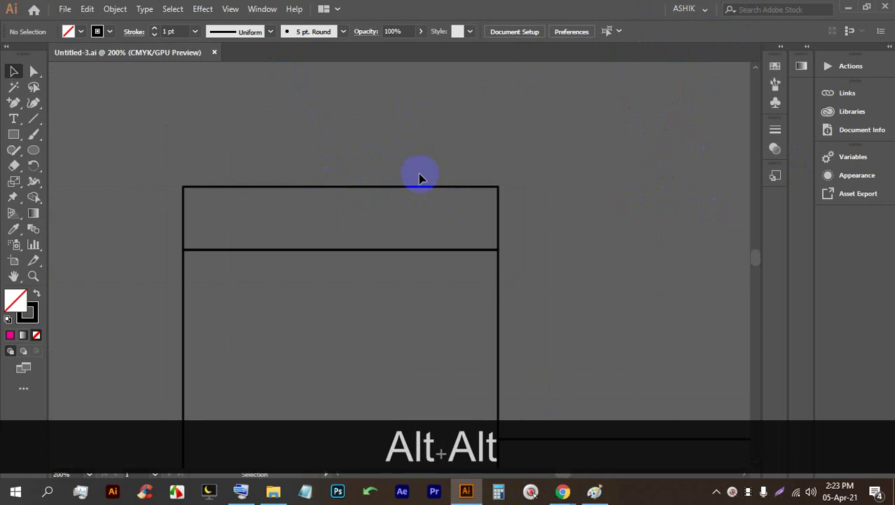
pyautogui.keyDown('alt'); pyautogui.scroll(4, 159, 190); pyautogui.keyUp('alt')
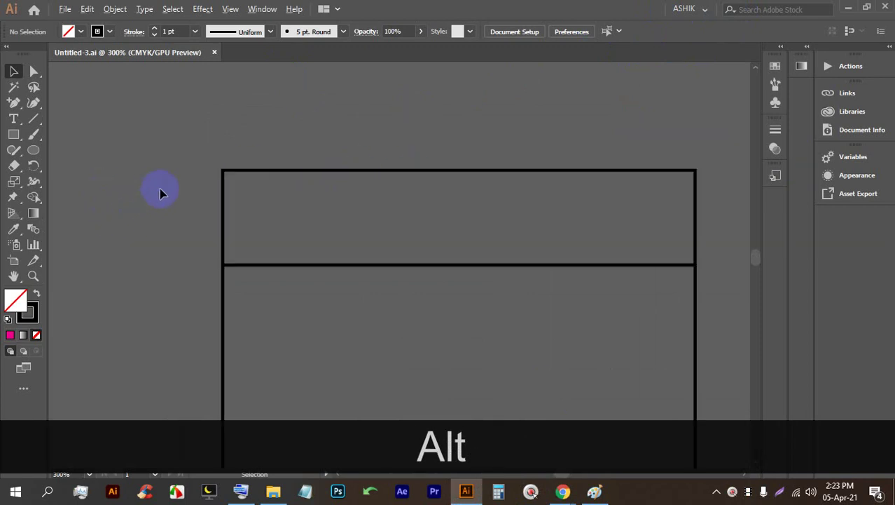
pyautogui.click(240, 168)
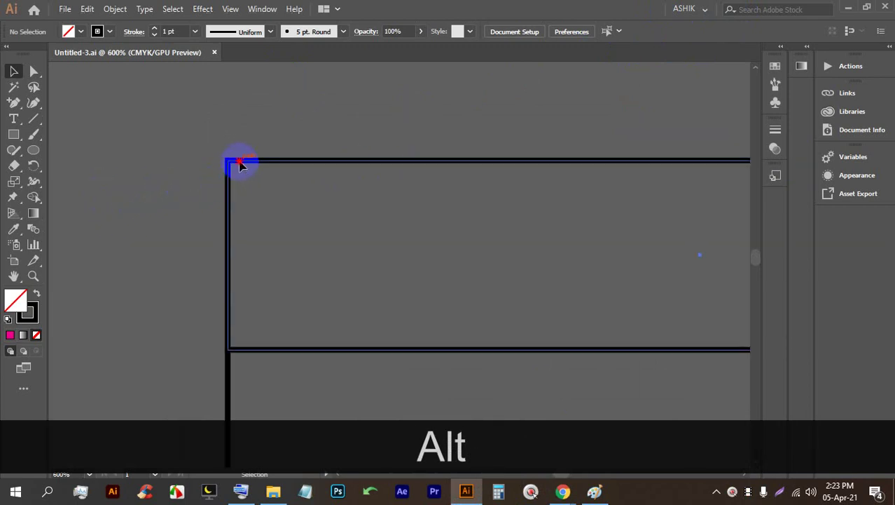
pyautogui.click(35, 71)
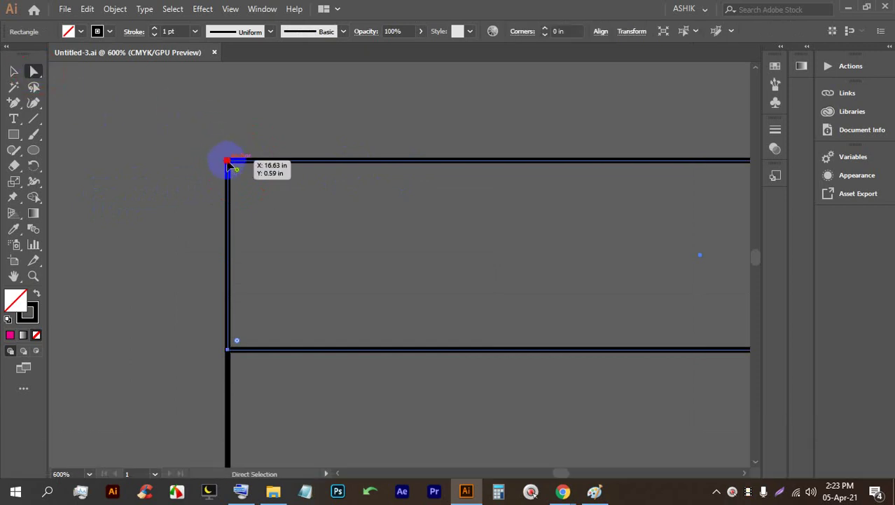
pyautogui.click(226, 161)
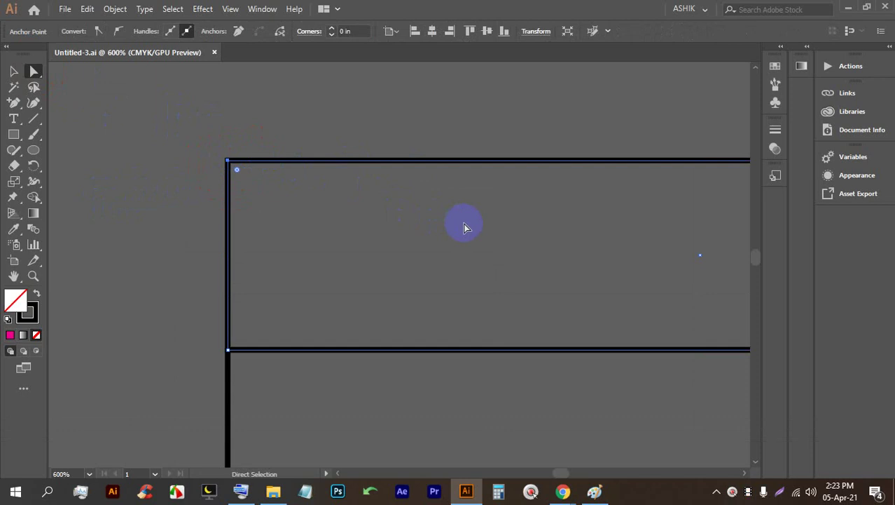
pyautogui.press('Right')
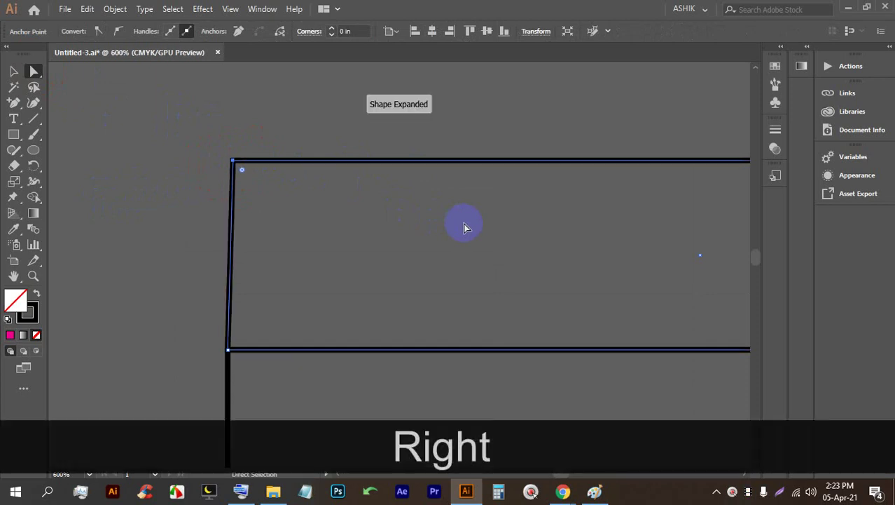
pyautogui.press('Right')
pyautogui.press('Right')
pyautogui.hotkey('ctrl', 'z')
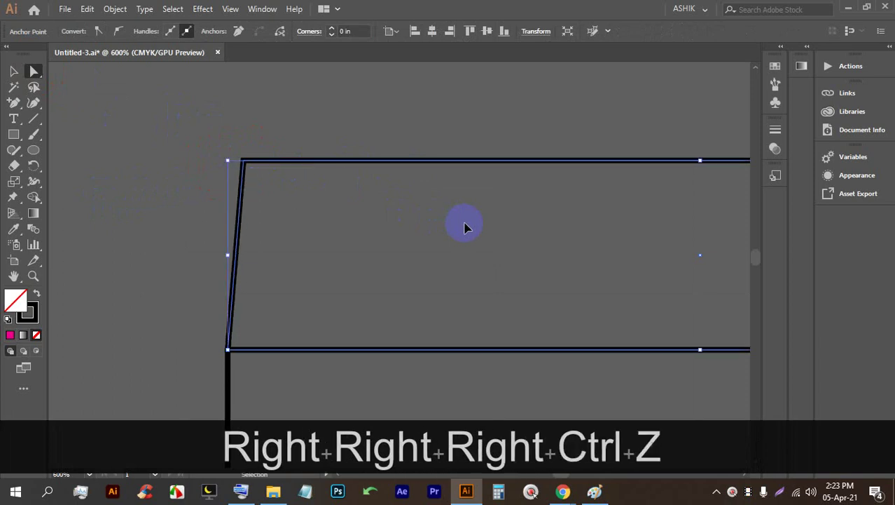
pyautogui.hotkey('ctrl', 'z')
pyautogui.hotkey('ctrl', 'z')
pyautogui.hotkey('ctrl', 'z')
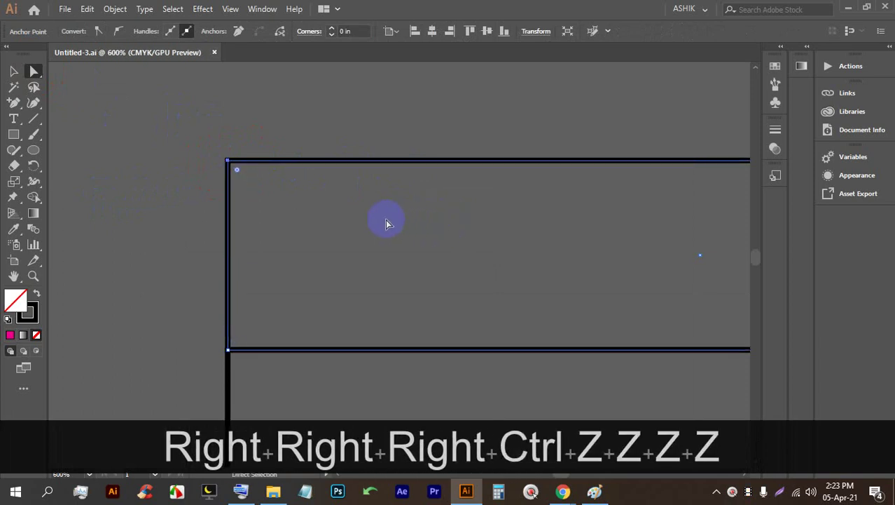
# - Taper the top tuck flap by nudging its upper-left anchor right and its upper-right anchor left by one large increment each
pyautogui.press('shift')
pyautogui.hotkey('shift', 'Right')
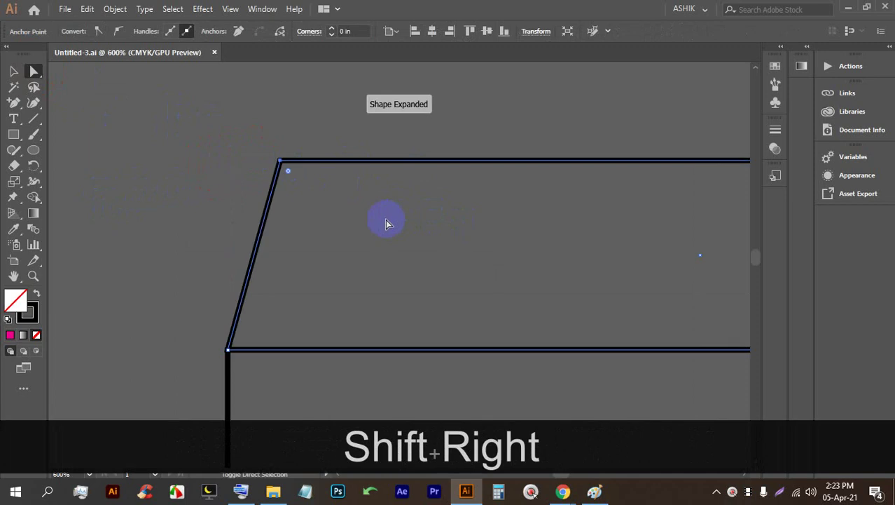
pyautogui.scroll(-2, 236, 170)
pyautogui.hscroll(5, 412, 182)
pyautogui.click(302, 165)
pyautogui.press('shift')
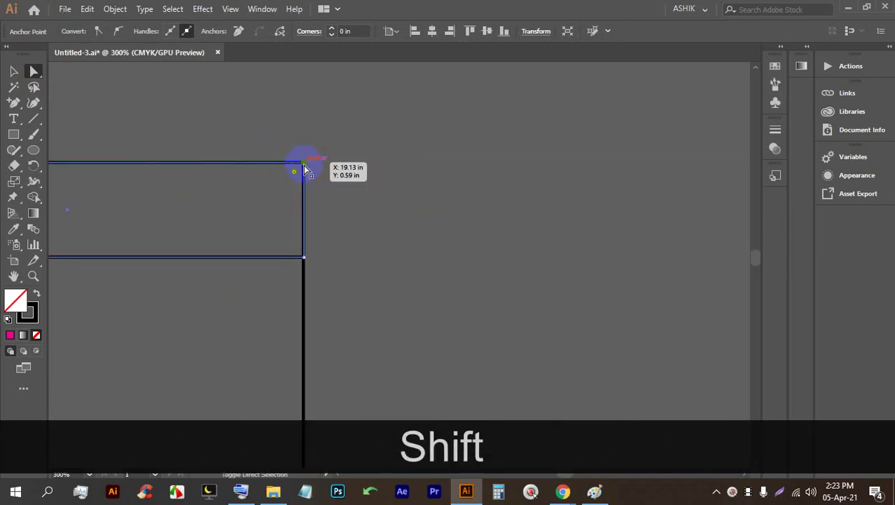
pyautogui.hotkey('shift', 'Left')
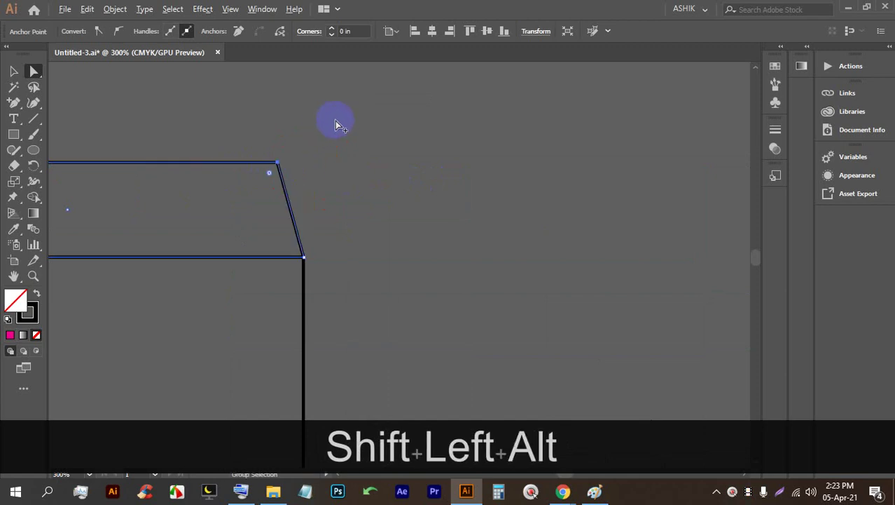
# - Taper the second side panel's top dust flap by nudging its upper-left anchor right and its upper-right anchor left by one large increment
pyautogui.scroll(-4, 335, 124)
pyautogui.scroll(7, 356, 241)
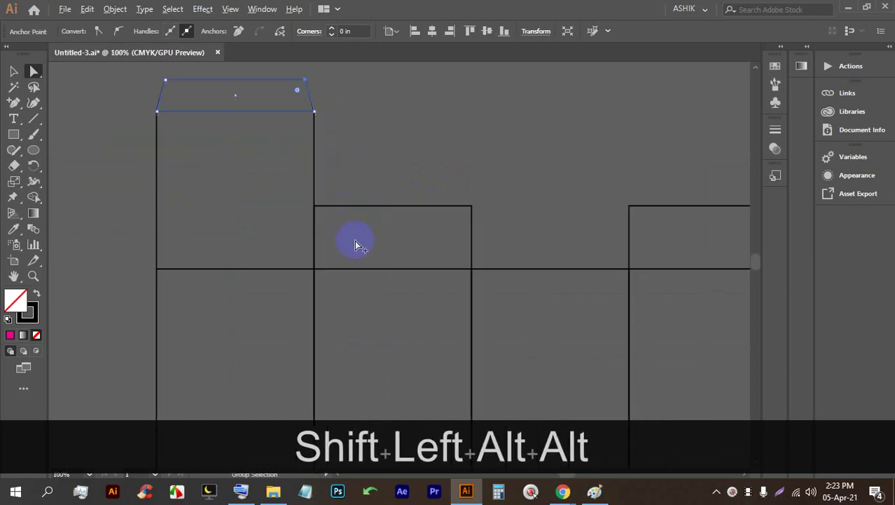
pyautogui.click(274, 180)
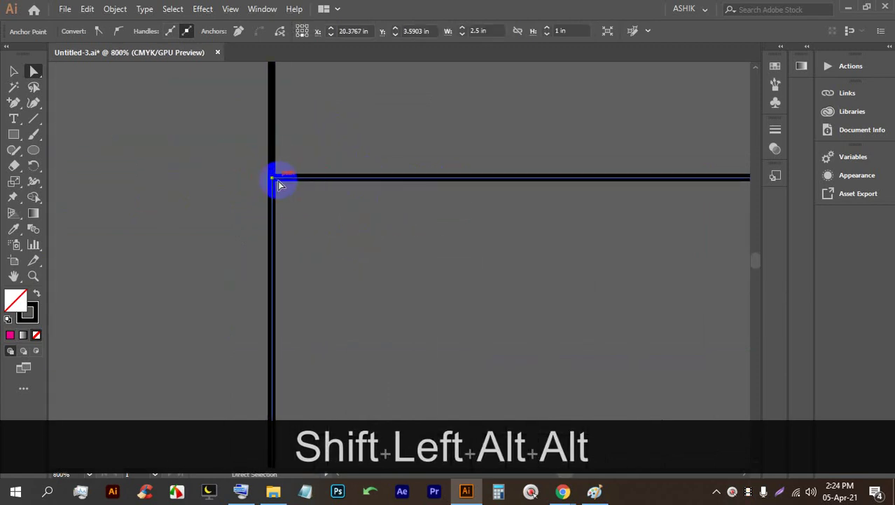
pyautogui.click(268, 242)
pyautogui.press('shift')
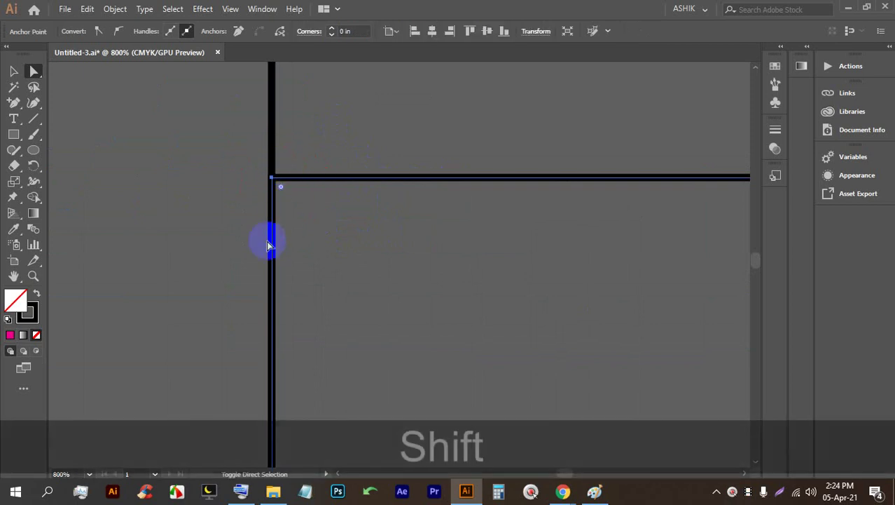
pyautogui.hotkey('shift', 'Right')
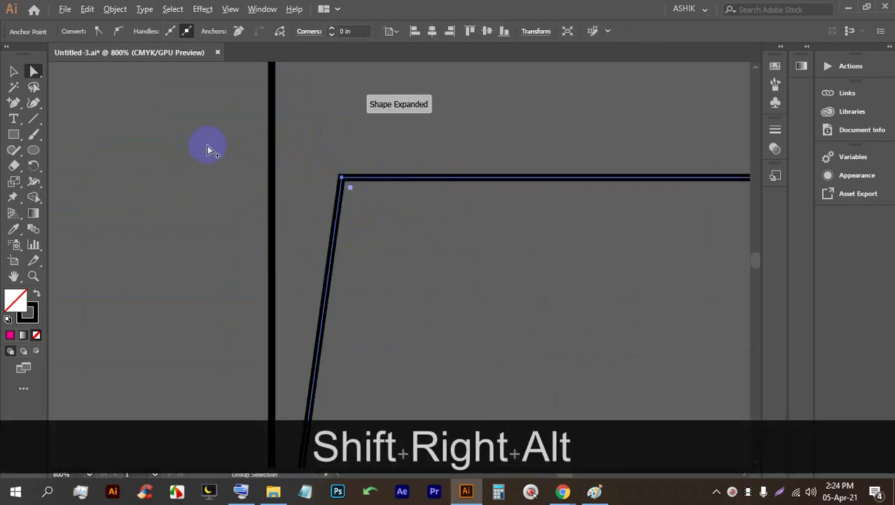
pyautogui.scroll(-4, 210, 143)
pyautogui.press('alt')
pyautogui.scroll(1, 529, 145)
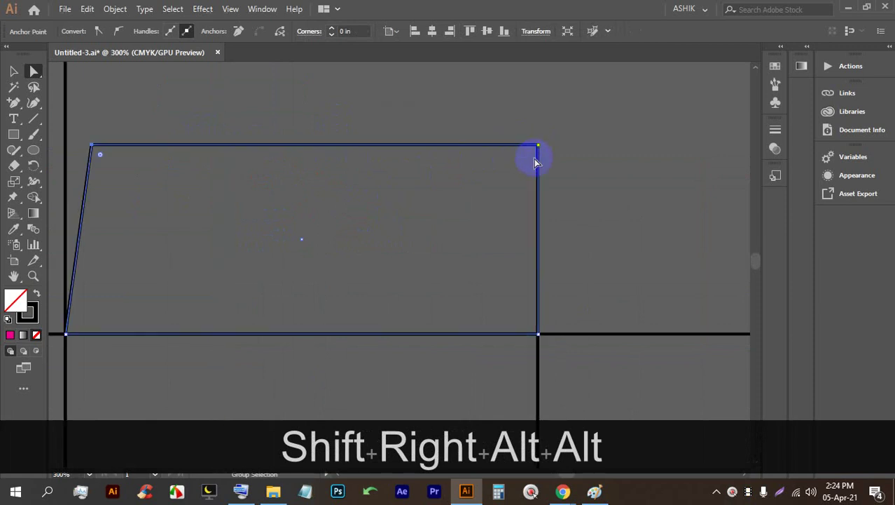
pyautogui.hotkey('shift', 'Left')
# - Taper the fourth side panel's top dust flap by moving both upper corner anchors inward by one large nudge each
pyautogui.scroll(-4, 313, 182)
pyautogui.scroll(4, 529, 175)
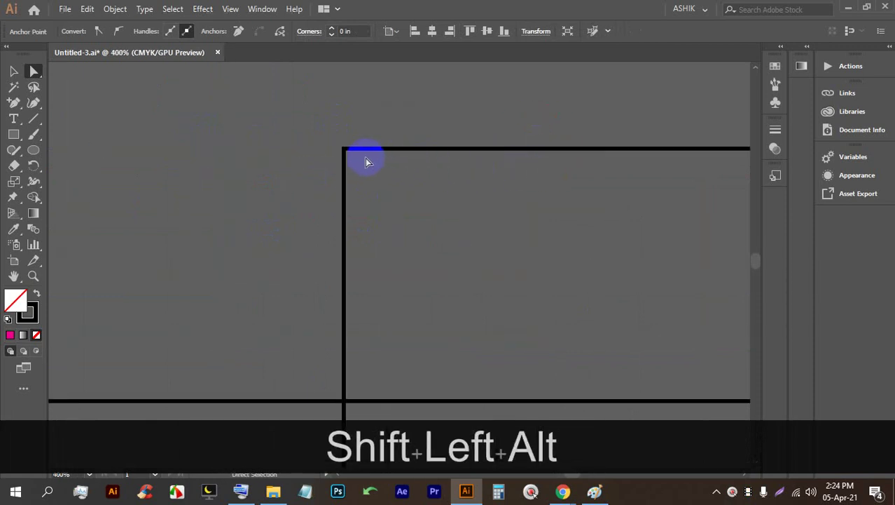
pyautogui.click(344, 150)
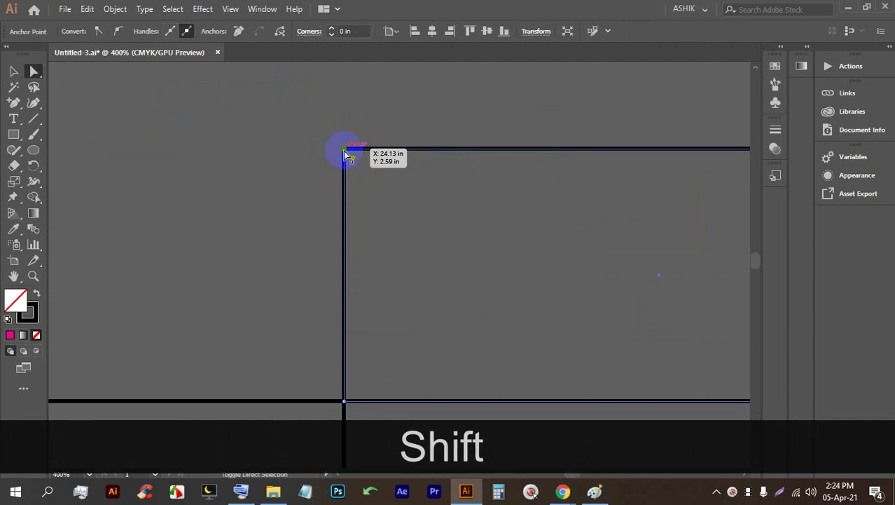
pyautogui.hotkey('shift', 'Right')
pyautogui.scroll(-3, 344, 150)
pyautogui.scroll(1, 432, 149)
pyautogui.keyDown('shift'); pyautogui.click(399, 154); pyautogui.keyUp('shift')
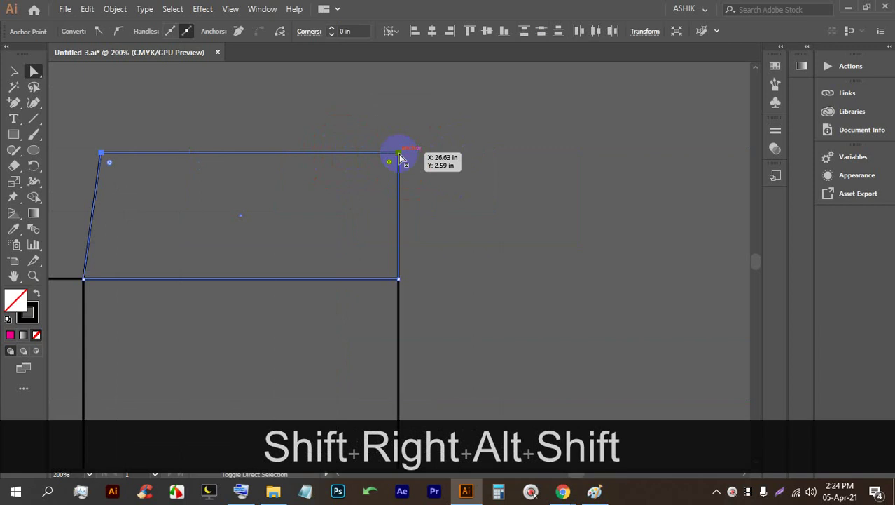
pyautogui.hotkey('shift', 'Left')
pyautogui.scroll(-4, 400, 155)
pyautogui.scroll(3, 261, 123)
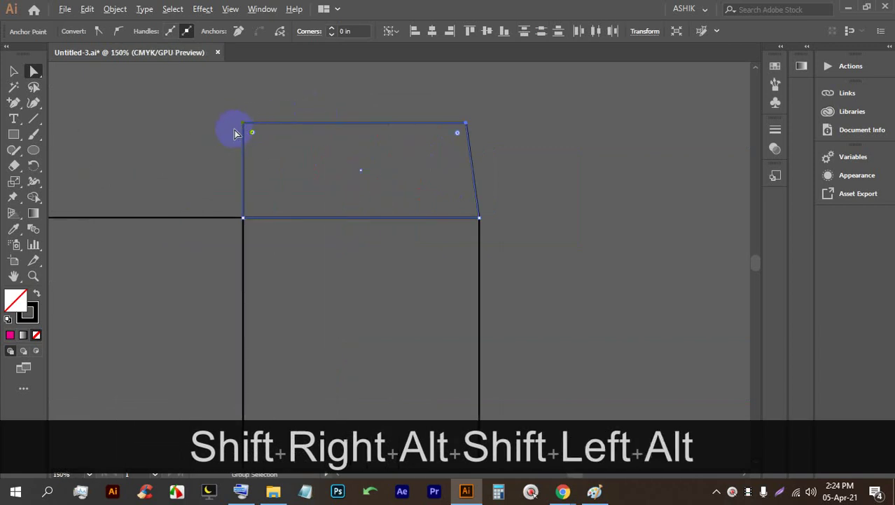
pyautogui.keyDown('shift'); pyautogui.click(240, 123); pyautogui.keyUp('shift')
pyautogui.hotkey('shift', 'Right')
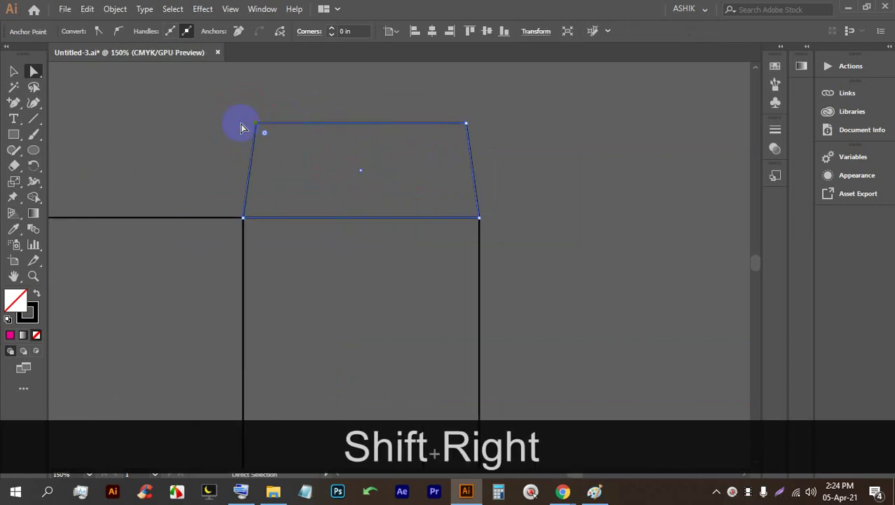
# - Taper the fourth side panel's bottom dust flap by nudging its lower-left anchor right and its lower-right anchor left by one large increment
pyautogui.scroll(-3, 279, 176)
pyautogui.scroll(4, 274, 355)
pyautogui.moveTo(274, 355); pyautogui.dragTo(344, 111)
pyautogui.scroll(2, 306, 245)
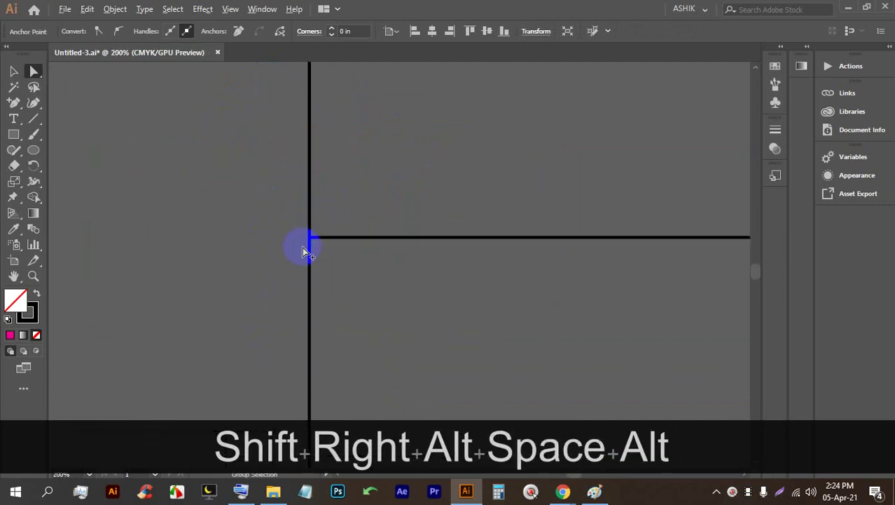
pyautogui.click(312, 238)
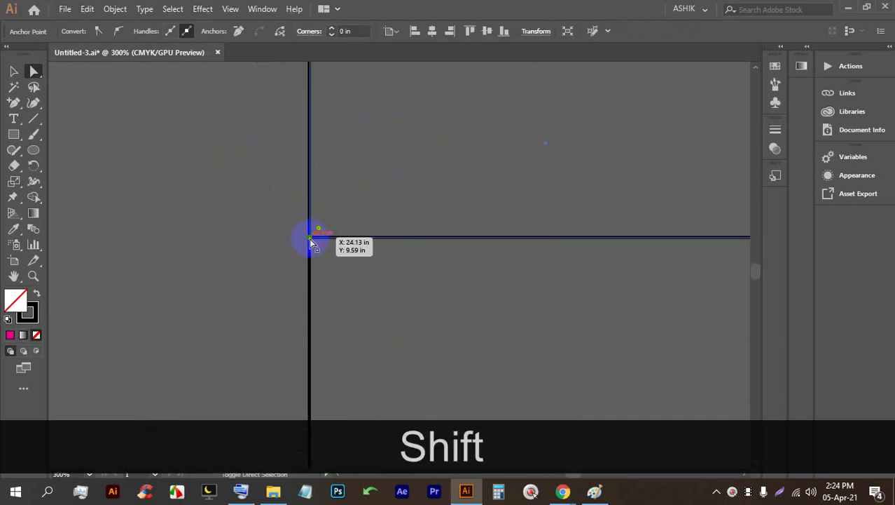
pyautogui.hotkey('shift', 'Right')
pyautogui.scroll(-3, 315, 239)
pyautogui.scroll(3, 489, 252)
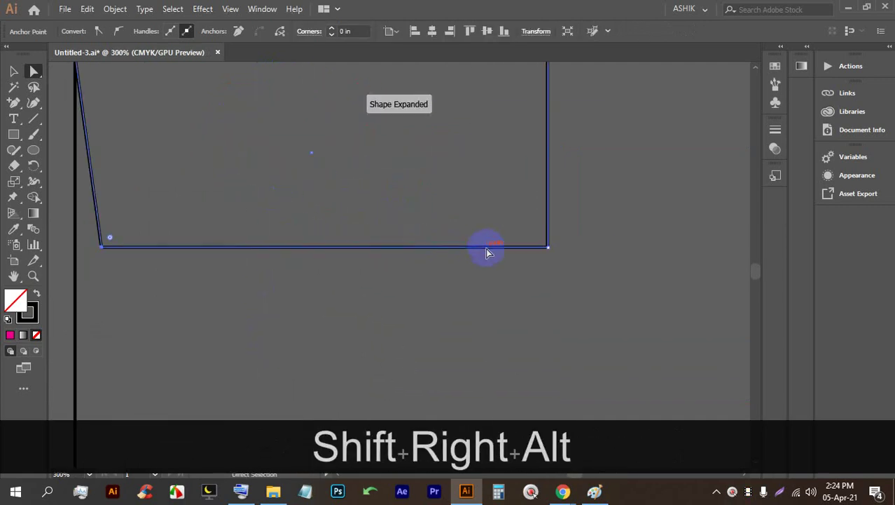
pyautogui.click(548, 247)
pyautogui.hotkey('shift', 'Left')
# - Nudge the lower-left anchor of the second panel's bottom flap right, and both of its lower anchors left, by one large increment
pyautogui.scroll(-3, 520, 287)
pyautogui.scroll(1, 402, 321)
pyautogui.scroll(1, 262, 136)
pyautogui.scroll(1, 186, 112)
pyautogui.click(225, 123)
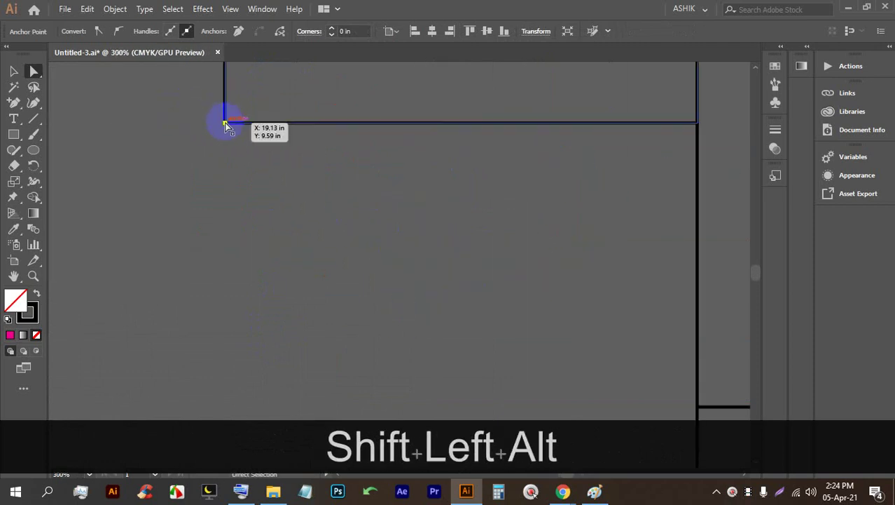
pyautogui.hotkey('shift', 'Right')
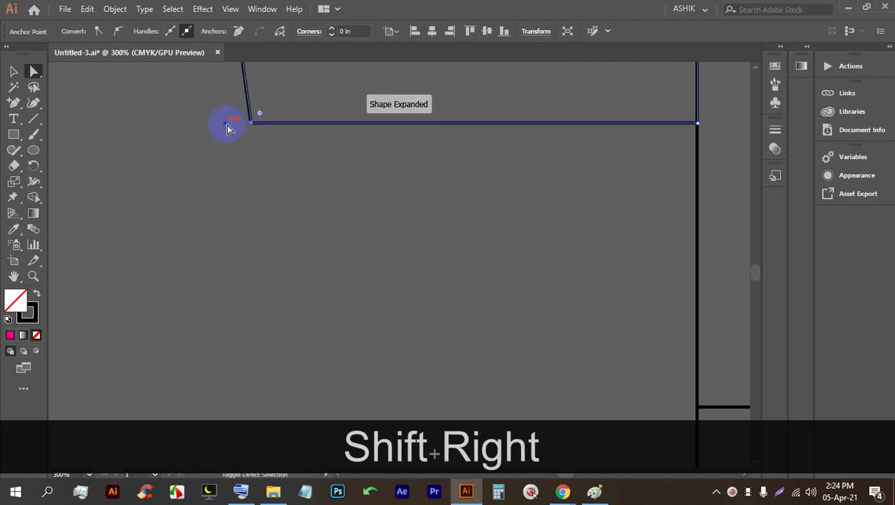
pyautogui.scroll(-4, 291, 173)
pyautogui.scroll(1, 292, 174)
pyautogui.scroll(-4, 294, 174)
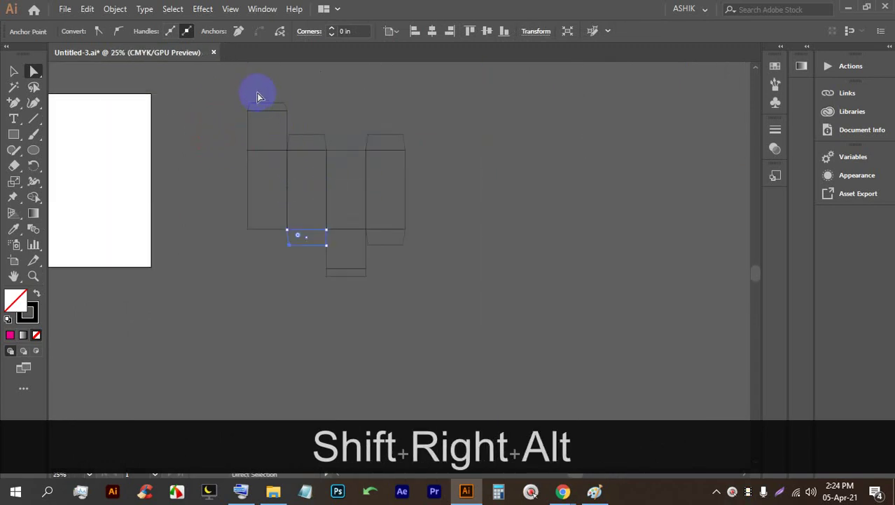
pyautogui.scroll(6, 335, 268)
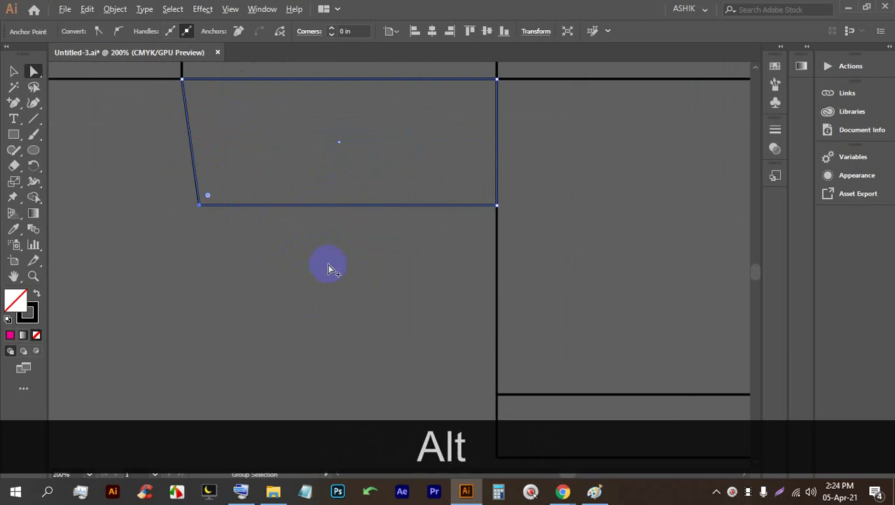
pyautogui.scroll(1, 472, 60)
pyautogui.moveTo(486, 246); pyautogui.dragTo(489, 253)
pyautogui.hotkey('shift', 'Left')
# - Try to taper the bottom tuck flap below the third panel by nudging its lower-left anchor right and its lower-right anchor left
pyautogui.scroll(-5, 471, 336)
pyautogui.scroll(4, 471, 335)
pyautogui.scroll(2, 440, 223)
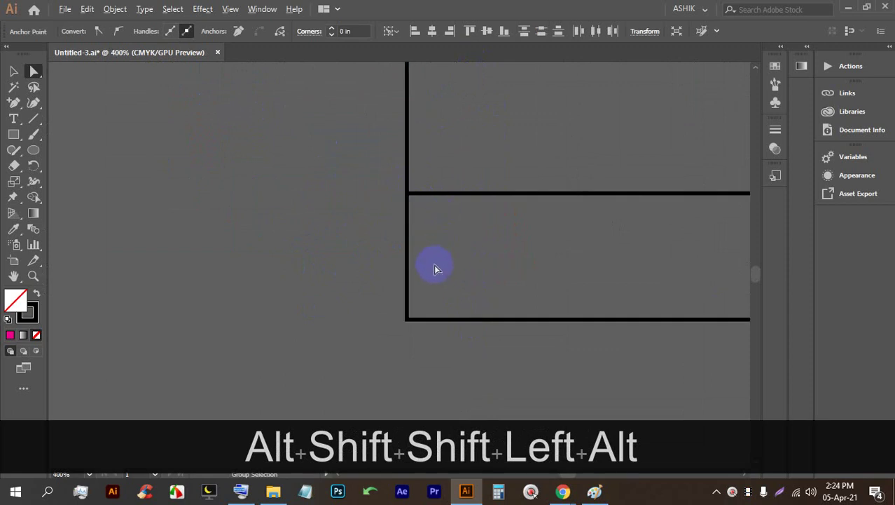
pyautogui.click(409, 322)
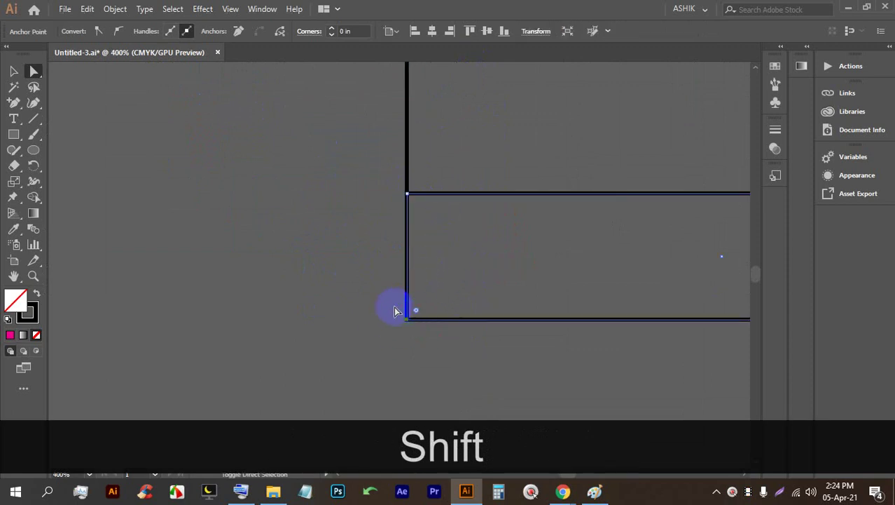
pyautogui.hotkey('shift', 'Right')
pyautogui.scroll(-2, 435, 238)
pyautogui.scroll(1, 671, 266)
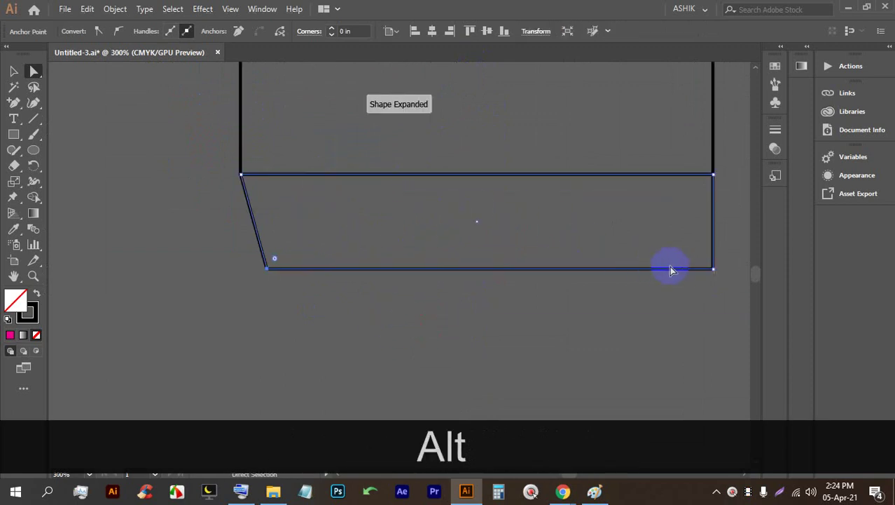
pyautogui.click(714, 269)
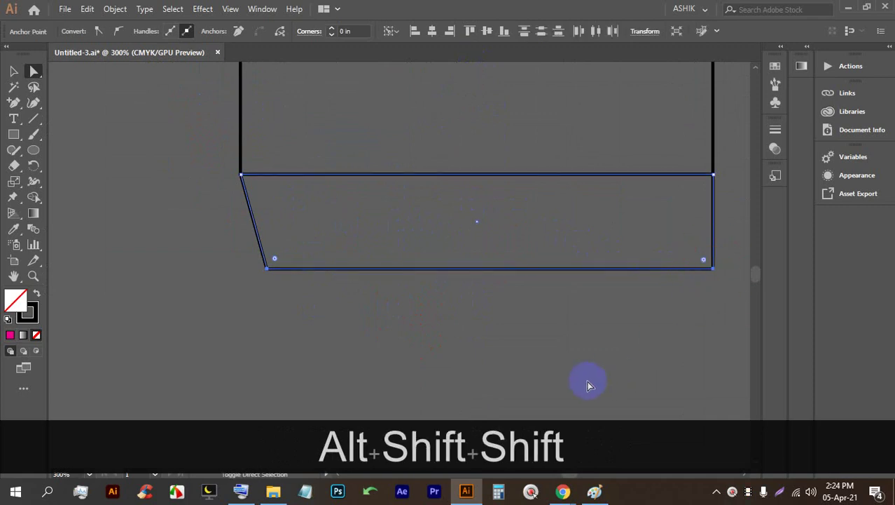
pyautogui.hotkey('shift', 'Left')
pyautogui.click(241, 269)
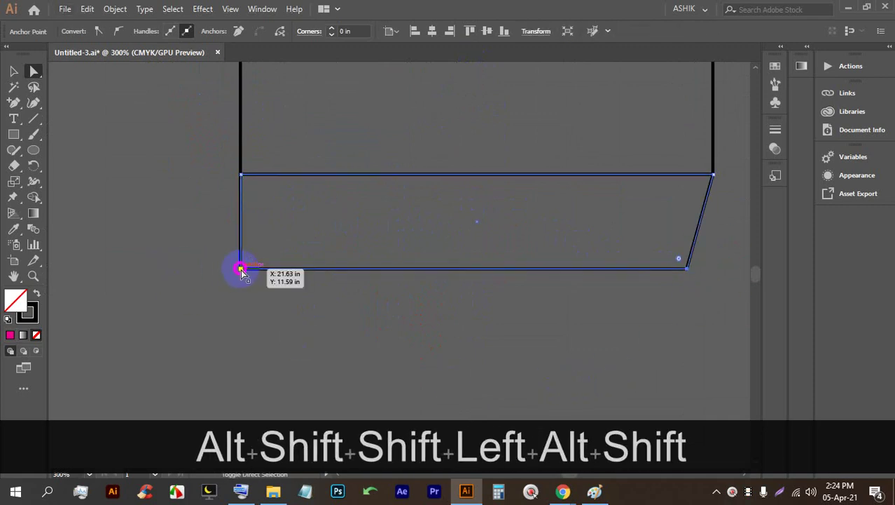
pyautogui.hotkey('shift', 'Right')
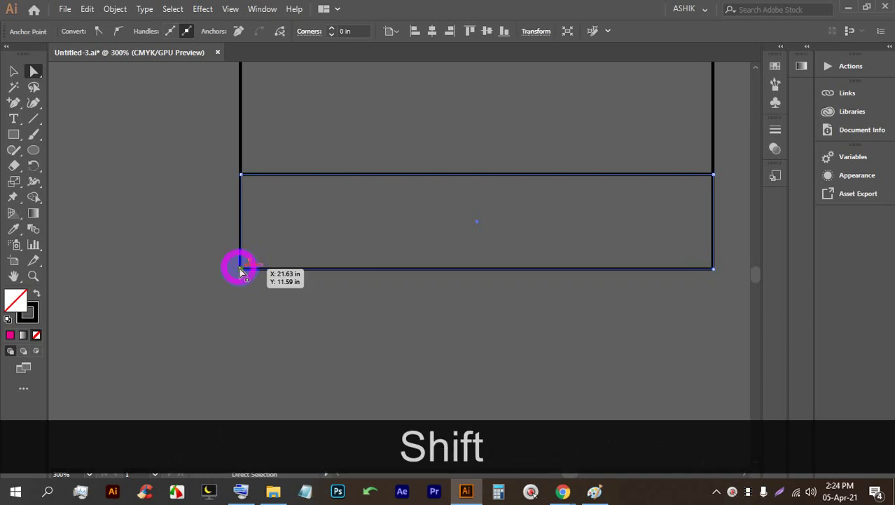
# - Taper the third panel's bottom tuck flap by moving both lower corner anchors inward by one large nudge each
pyautogui.hotkey('shift', 'Right')
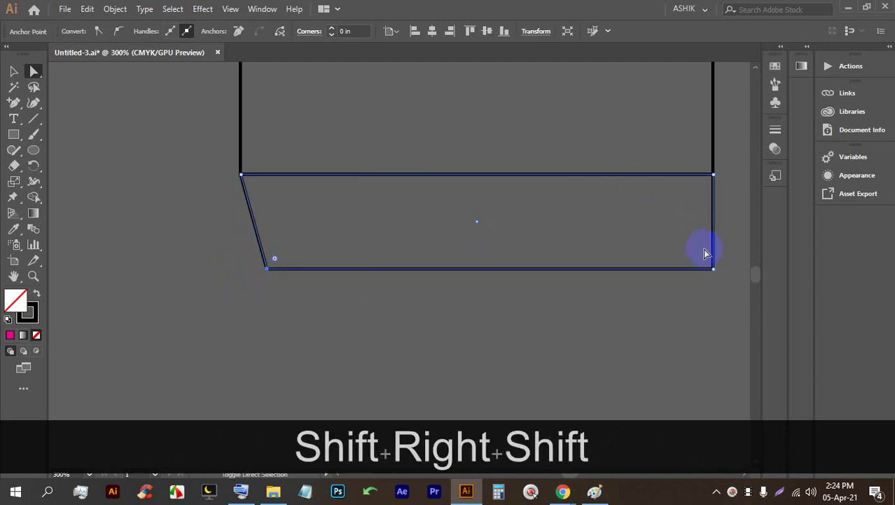
pyautogui.keyDown('shift'); pyautogui.click(714, 269); pyautogui.keyUp('shift')
pyautogui.hotkey('shift', 'Left')
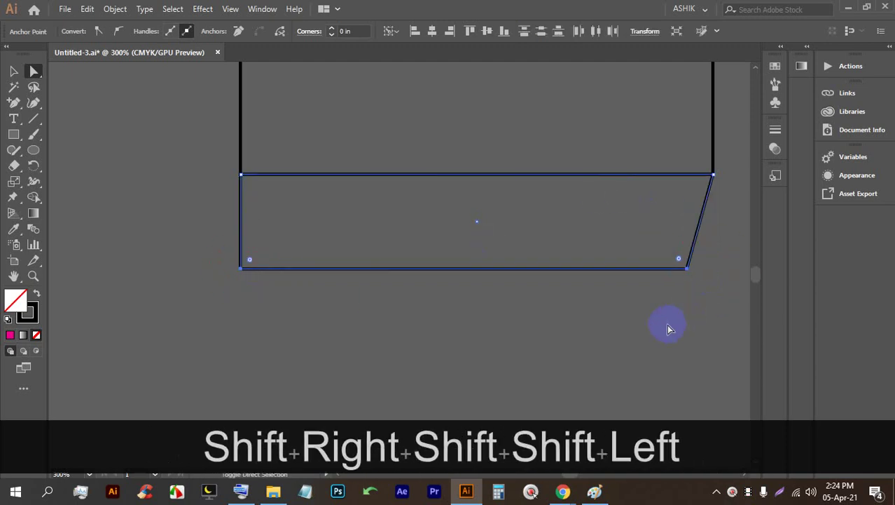
pyautogui.click(668, 328)
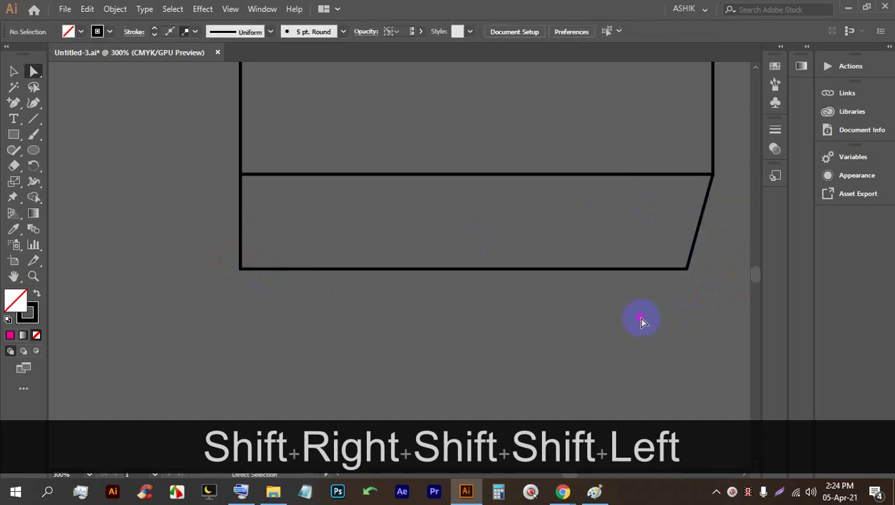
pyautogui.click(241, 268)
pyautogui.hotkey('shift', 'Right')
# - Nudge the lower-left anchor of the second panel's bottom flap inward by one large increment, and save the document
pyautogui.scroll(-5, 379, 176)
pyautogui.scroll(4, 412, 256)
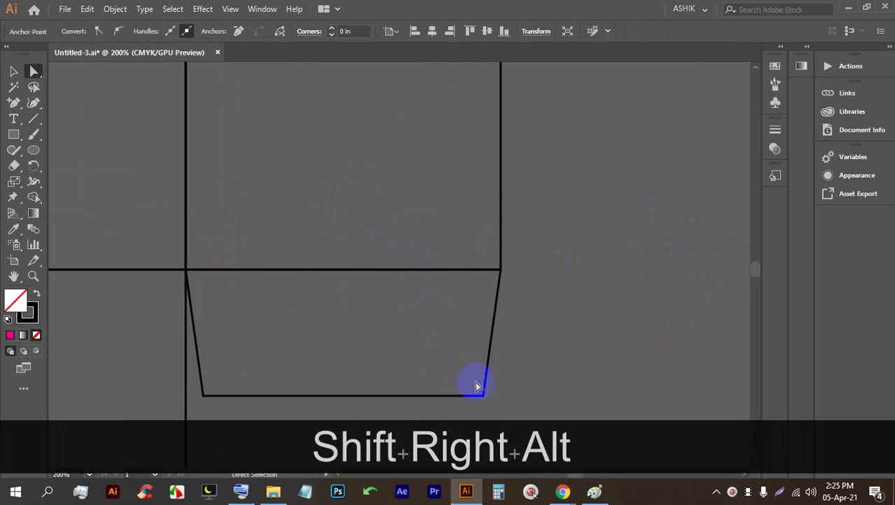
pyautogui.scroll(-3, 475, 386)
pyautogui.scroll(2, 165, 289)
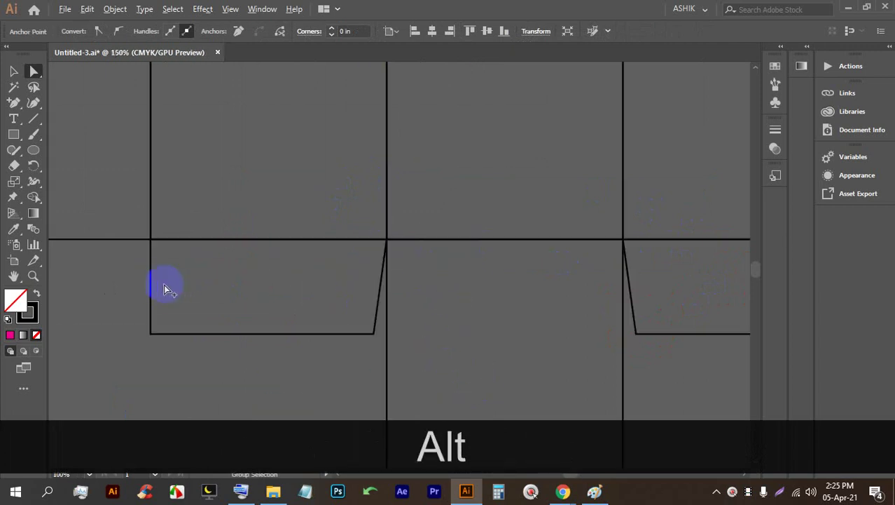
pyautogui.keyDown('alt'); pyautogui.click(149, 333); pyautogui.keyUp('alt')
pyautogui.hotkey('shift', 'Right')
pyautogui.scroll(-6, 176, 349)
pyautogui.hotkey('ctrl', 's')
pyautogui.hotkey('ctrl', 's')
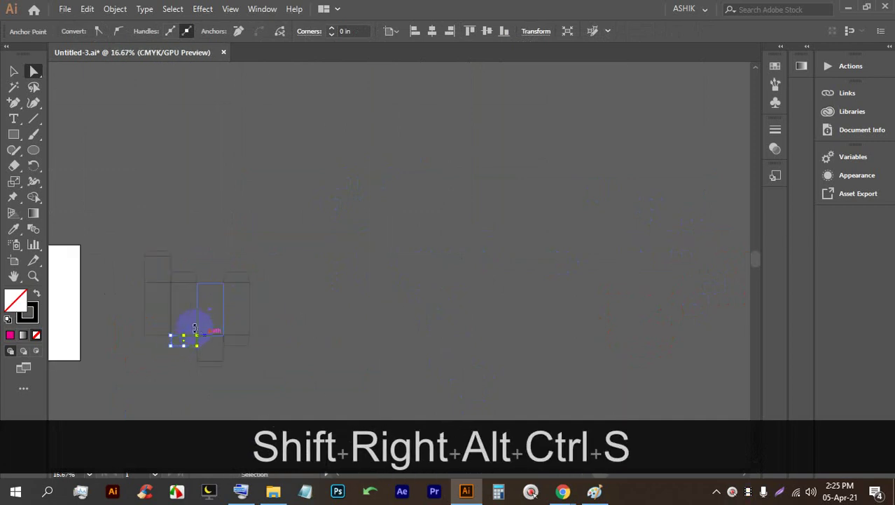
# - Draw a square with the Rectangle tool in the empty area to the right of the fourth panel's top flap
pyautogui.scroll(2, 168, 334)
pyautogui.moveTo(166, 332); pyautogui.dragTo(323, 266)
pyautogui.scroll(2, 305, 187)
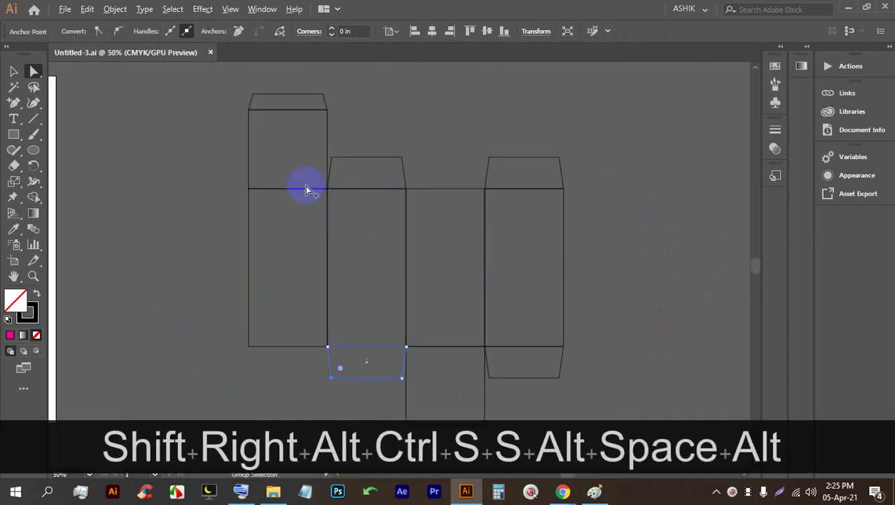
pyautogui.scroll(-2, 319, 192)
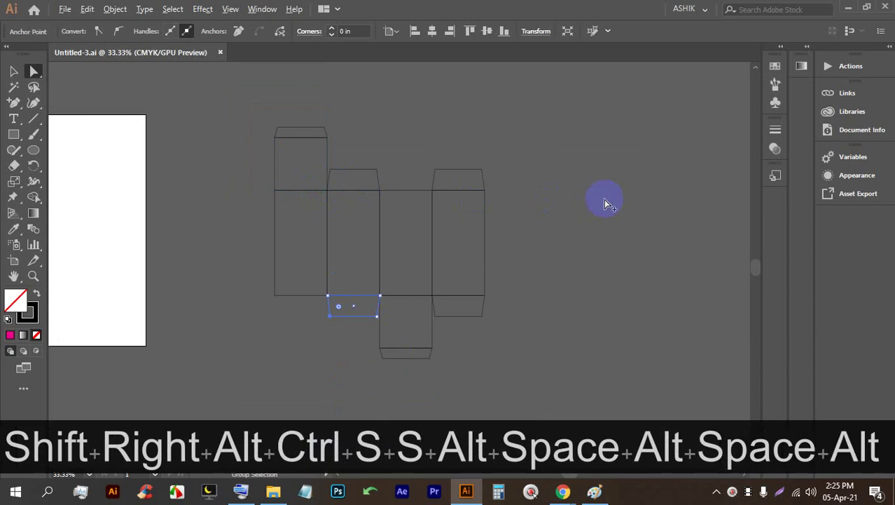
pyautogui.scroll(2, 604, 197)
pyautogui.scroll(-1, 604, 197)
pyautogui.scroll(2, 553, 181)
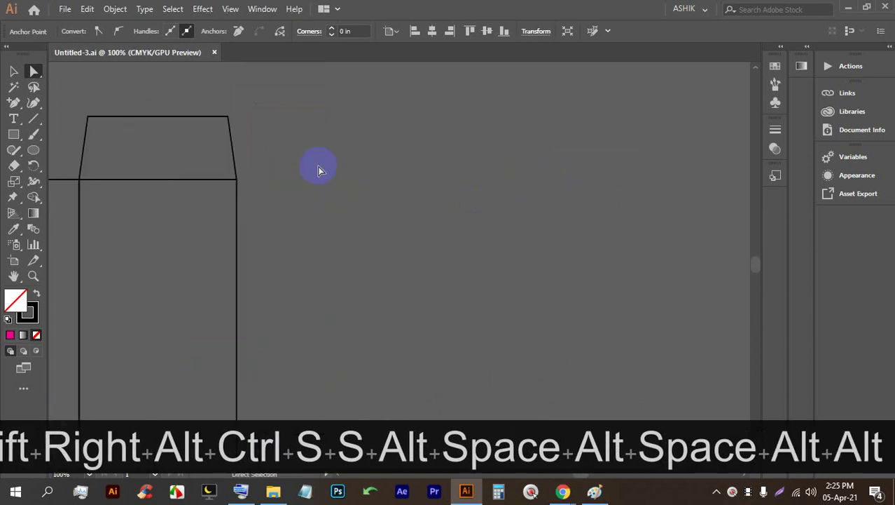
pyautogui.click(10, 136)
pyautogui.moveTo(380, 130)
pyautogui.mouseDown()
pyautogui.moveTo(676, 296)
pyautogui.moveTo(566, 232)
pyautogui.mouseUp()
pyautogui.scroll(1, 595, 232)
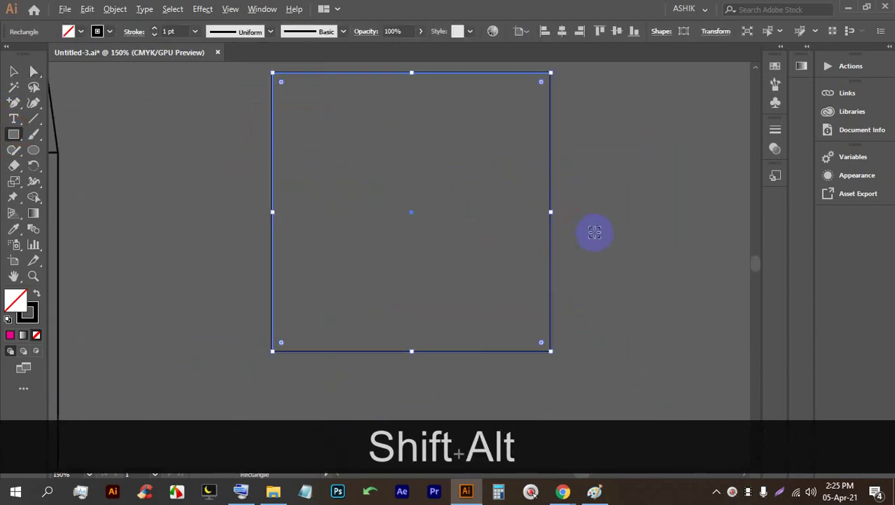
# - Fill the new square with the green swatch
pyautogui.click(80, 31)
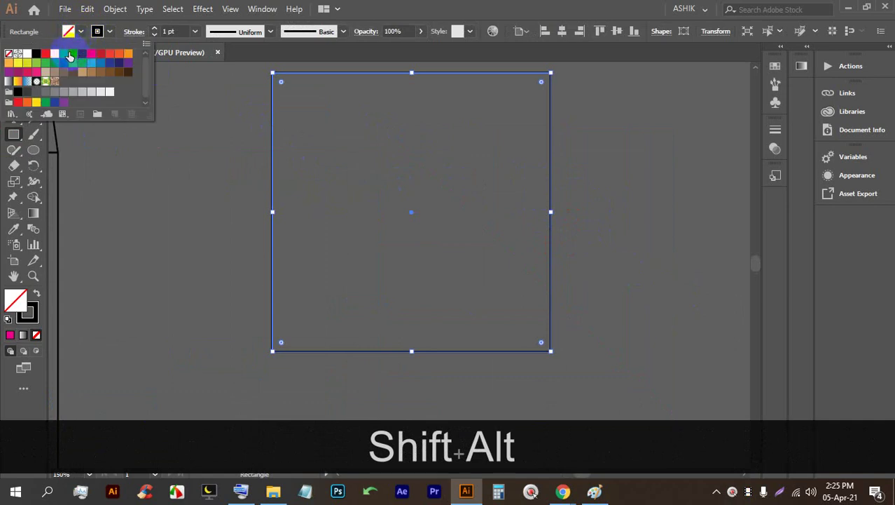
pyautogui.click(70, 57)
pyautogui.click(51, 53)
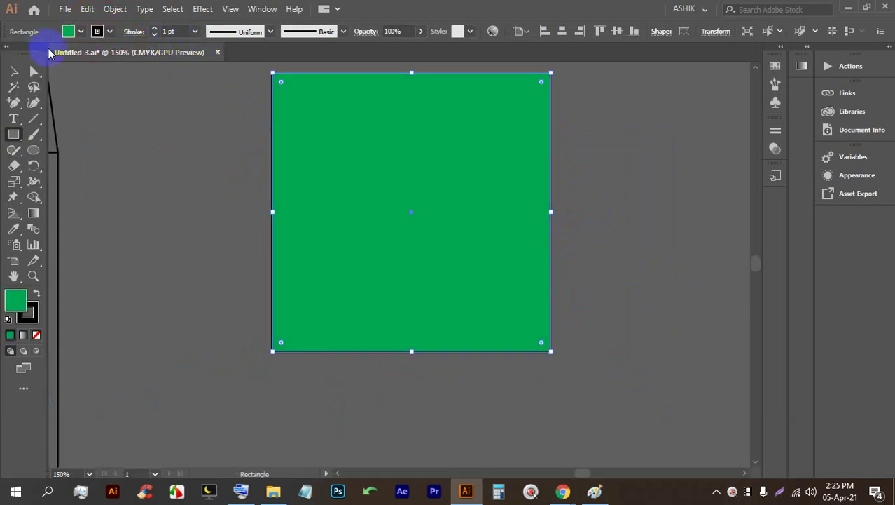
# - Remove the stroke from the green square so that only its fill remains
pyautogui.click(110, 31)
pyautogui.click(7, 55)
pyautogui.click(13, 71)
# - Move the green square's upper-left corner anchor about 0.25 in to the right in repeated small nudges
pyautogui.scroll(2, 284, 66)
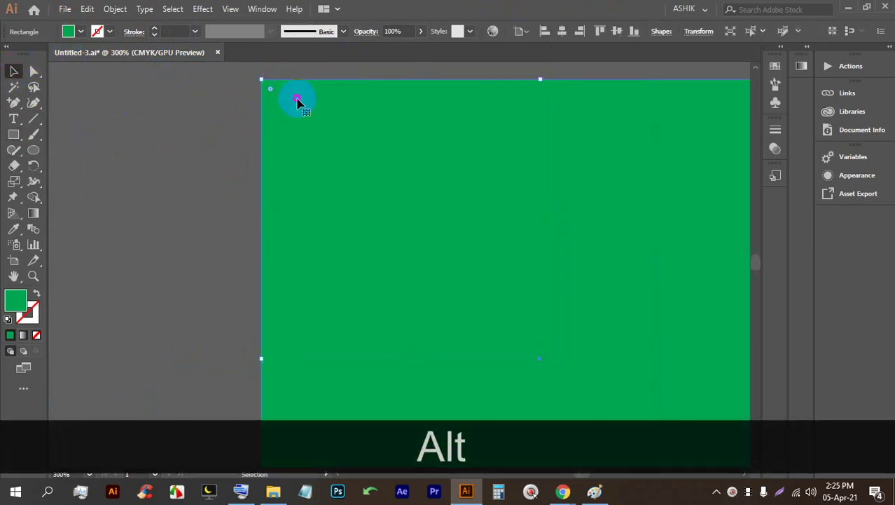
pyautogui.click(33, 70)
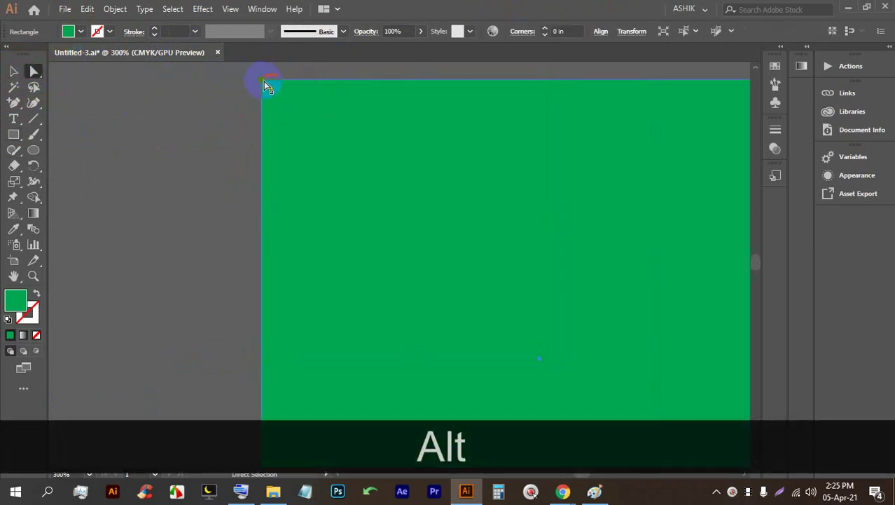
pyautogui.click(264, 81)
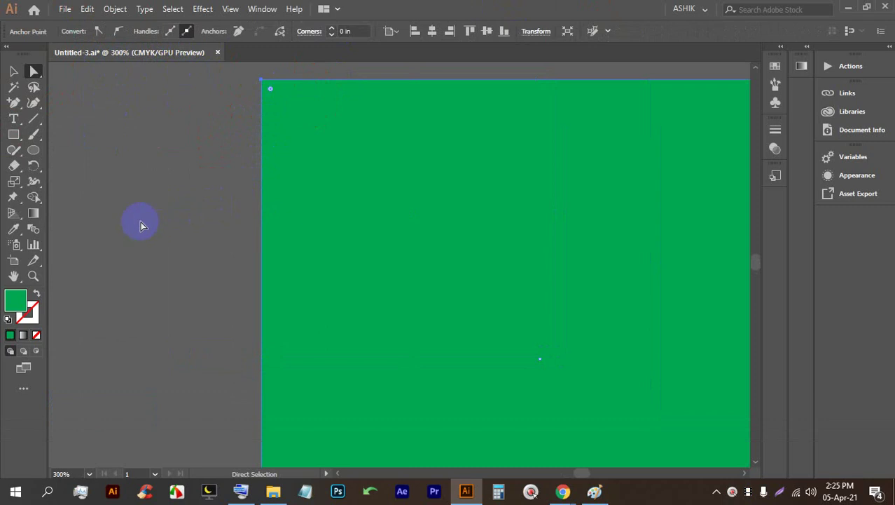
pyautogui.click(240, 490)
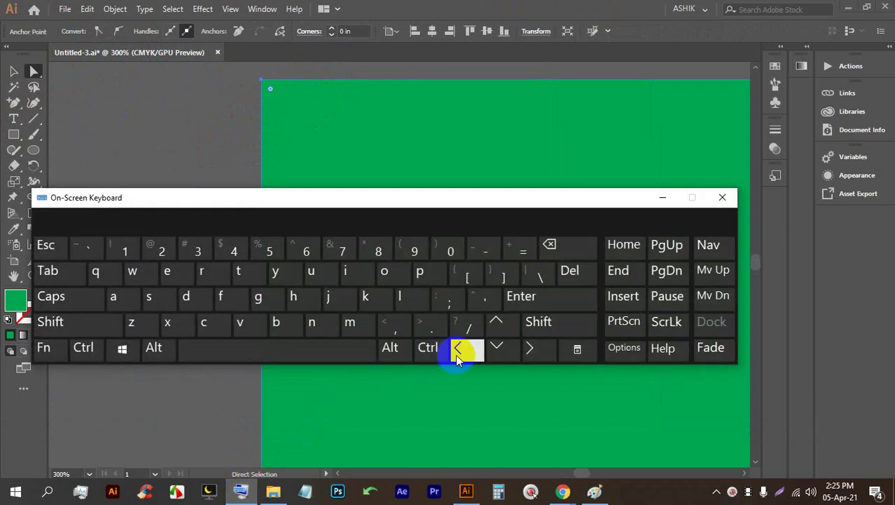
pyautogui.click(529, 350)
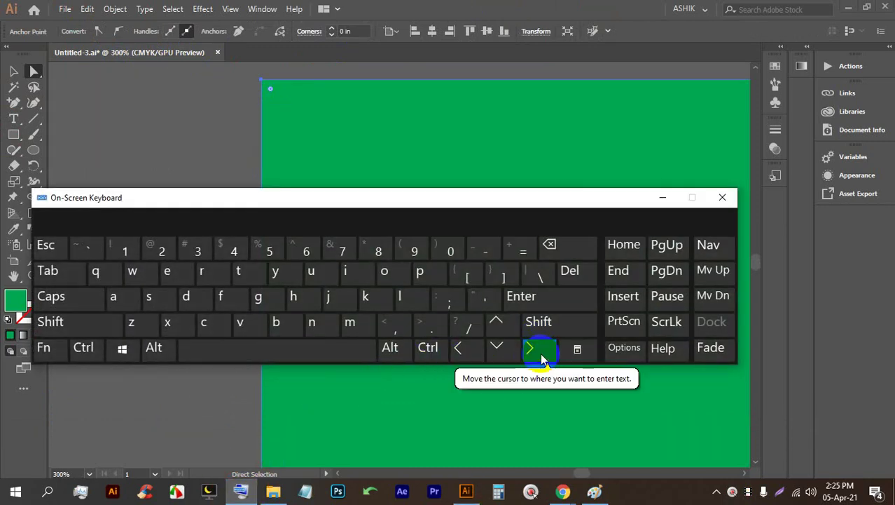
pyautogui.click(262, 82)
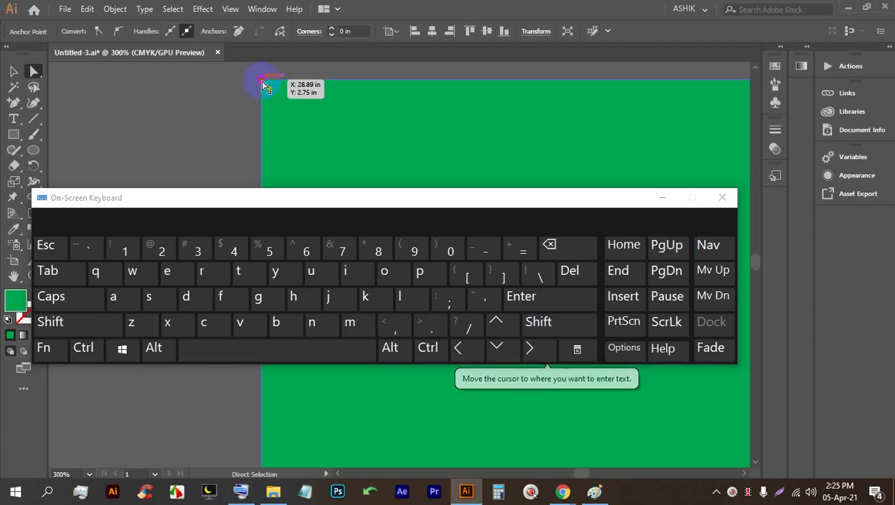
pyautogui.click(531, 351)
pyautogui.click(531, 351)
pyautogui.click(530, 350)
pyautogui.click(530, 350)
pyautogui.click(530, 350)
pyautogui.click(530, 350)
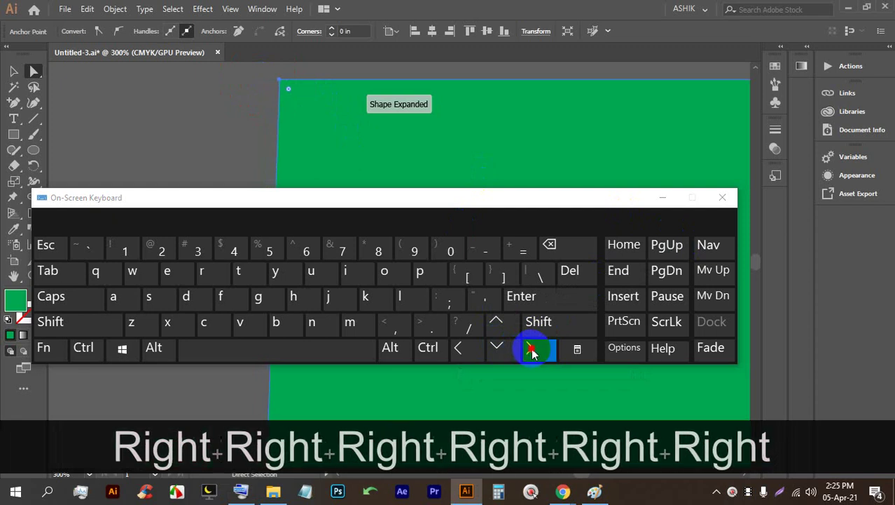
pyautogui.click(530, 350)
pyautogui.click(531, 350)
pyautogui.click(531, 350)
pyautogui.click(531, 351)
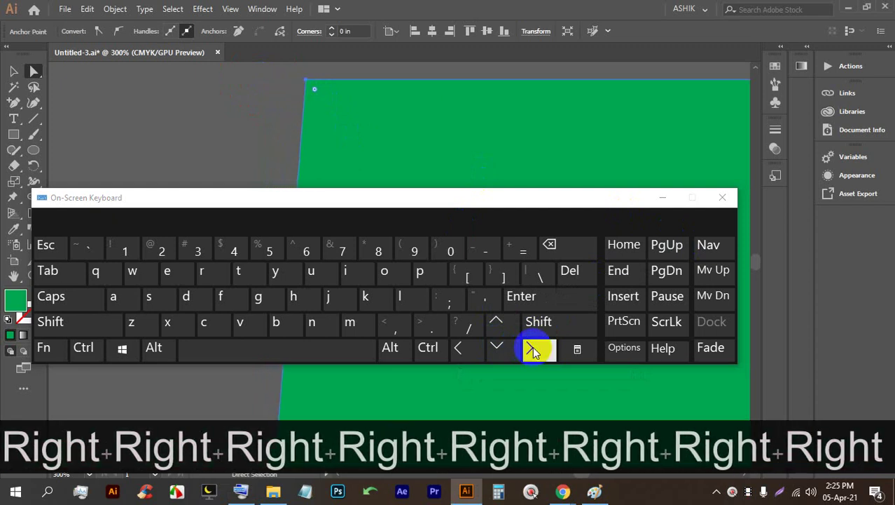
pyautogui.click(675, 197)
# - Move the green shape's upper-right corner anchor to the left by 18 large nudges
pyautogui.scroll(-3, 326, 292)
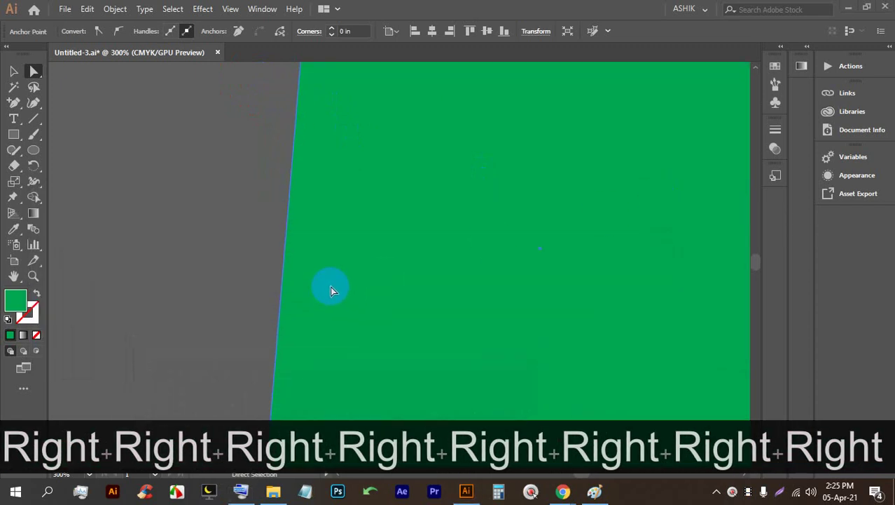
pyautogui.scroll(-3, 333, 291)
pyautogui.scroll(2, 417, 192)
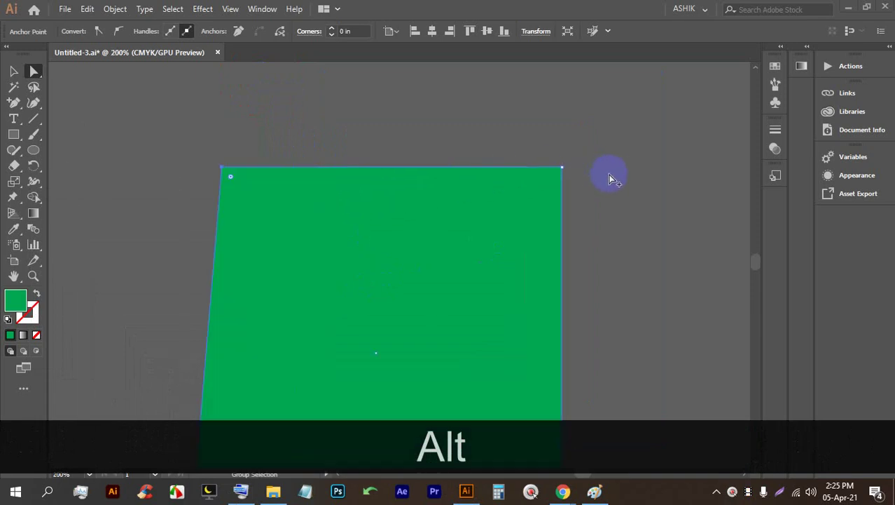
pyautogui.moveTo(559, 168); pyautogui.dragTo(563, 167)
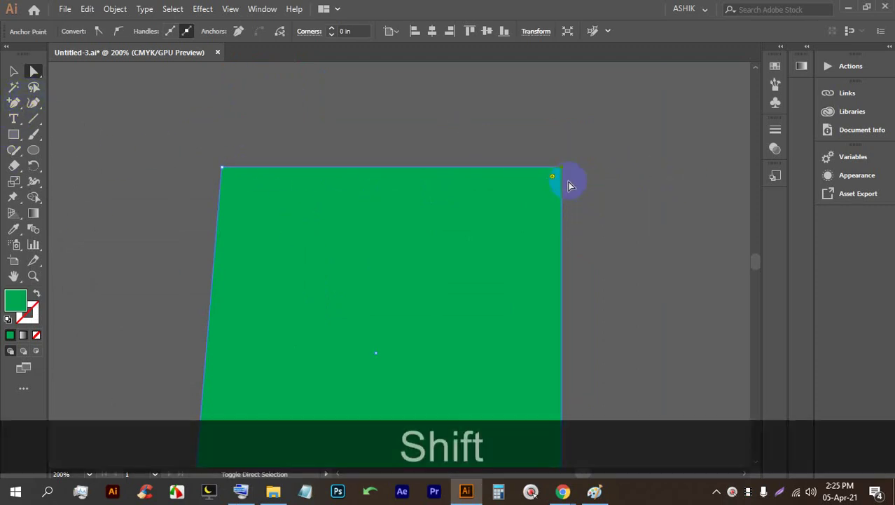
pyautogui.hotkey('shift', 'Left')
pyautogui.hotkey('shift', 'Left')
pyautogui.hotkey('shift', 'Left')
pyautogui.hotkey('shift', 'Left')
pyautogui.hotkey('shift', 'Left')
pyautogui.hotkey('shift', 'Left')
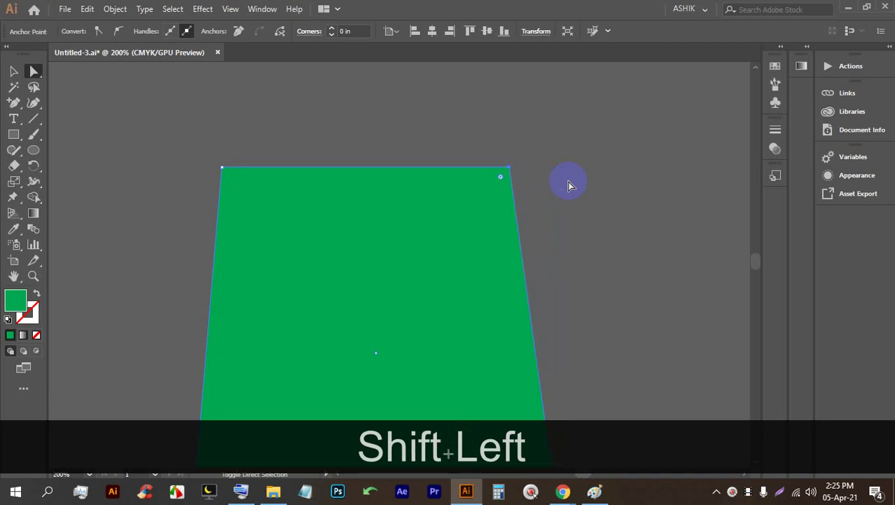
pyautogui.hotkey('shift', 'Left')
pyautogui.hotkey('shift', 'Left')
pyautogui.hotkey('shift', 'Left')
pyautogui.hotkey('shift', 'Left')
pyautogui.hotkey('shift', 'Left')
pyautogui.hotkey('shift', 'Left')
pyautogui.hotkey('shift', 'Left')
pyautogui.hotkey('shift', 'Left')
pyautogui.hotkey('shift', 'Left')
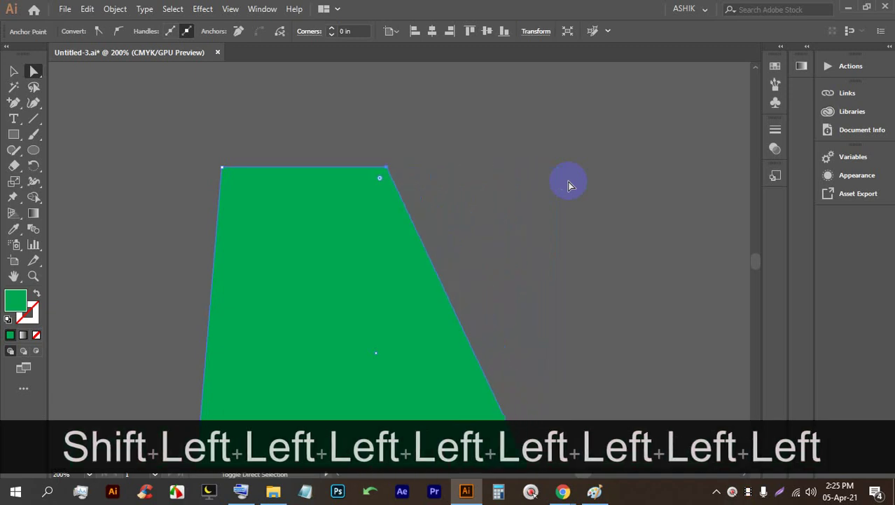
pyautogui.hotkey('shift', 'Left')
pyautogui.hotkey('shift', 'Left')
pyautogui.hotkey('shift', 'Left')
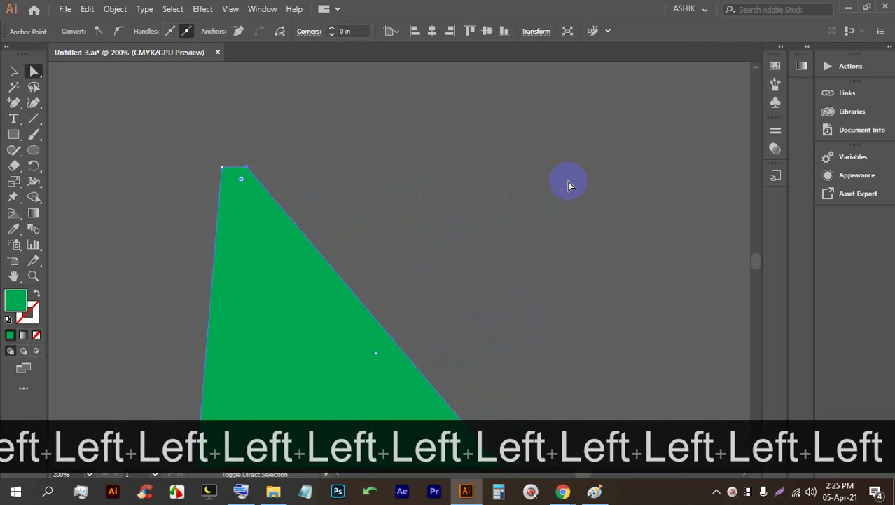
# - Move the green shape's upper-right corner anchor back to the right by 10 large nudges
pyautogui.hotkey('shift', 'Right')
pyautogui.hotkey('shift', 'Right')
pyautogui.hotkey('shift', 'Right')
pyautogui.hotkey('shift', 'Right')
pyautogui.hotkey('shift', 'Right')
pyautogui.hotkey('shift', 'Right')
pyautogui.hotkey('shift', 'Right')
pyautogui.hotkey('shift', 'Right')
pyautogui.hotkey('shift', 'Right')
pyautogui.hotkey('shift', 'Right')
pyautogui.scroll(-3, 571, 188)
pyautogui.scroll(2, 573, 196)
pyautogui.scroll(-2, 560, 175)
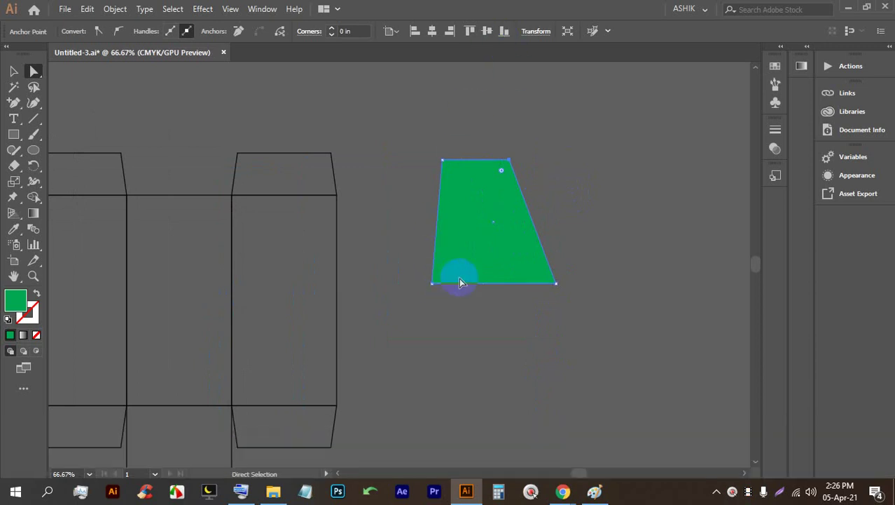
# - Round both upper corners of the green shape, giving the upper-left corner a radius of 0.97 in
pyautogui.click(334, 31)
pyautogui.click(333, 28)
pyautogui.click(444, 161)
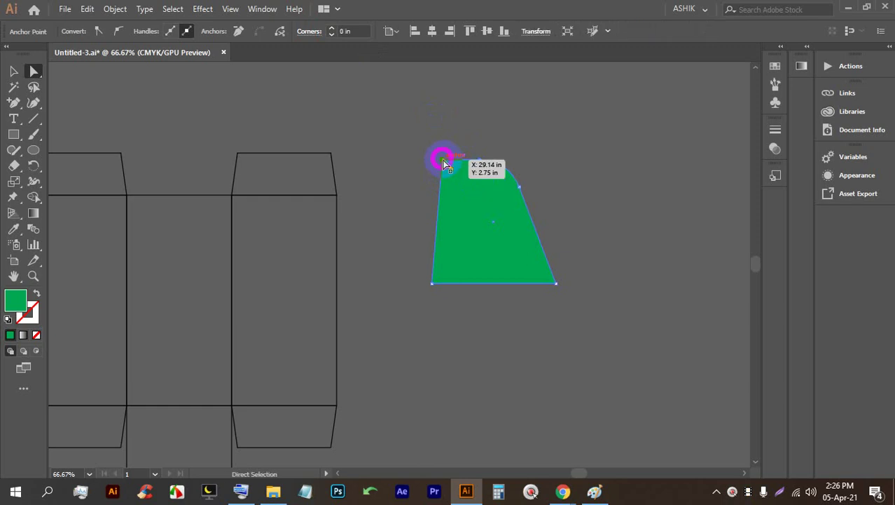
pyautogui.click(340, 32)
pyautogui.click(333, 30)
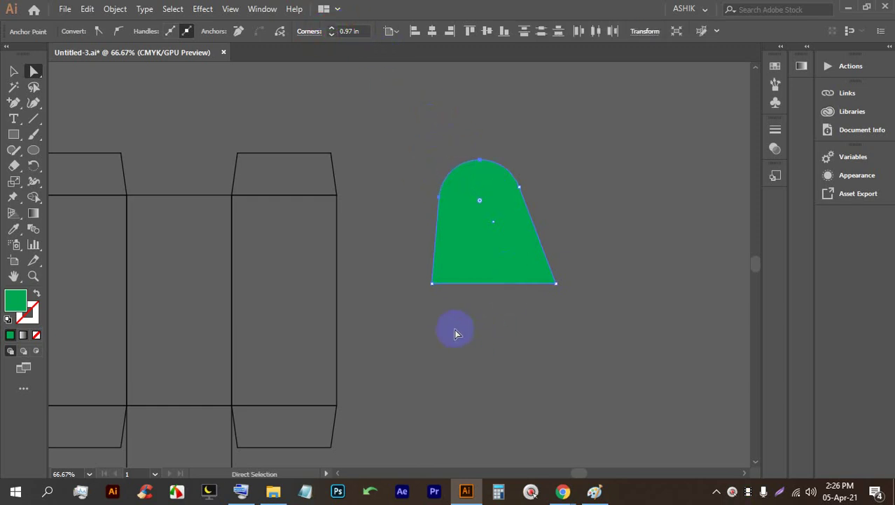
# - Round the green shape's lower-left corner to a 1.6 in radius and round its lower-right corner as well
pyautogui.click(431, 283)
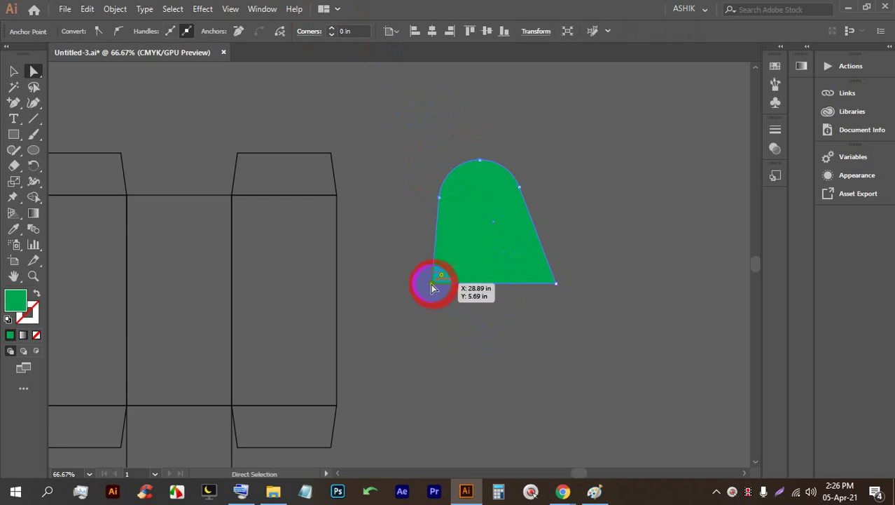
pyautogui.click(333, 30)
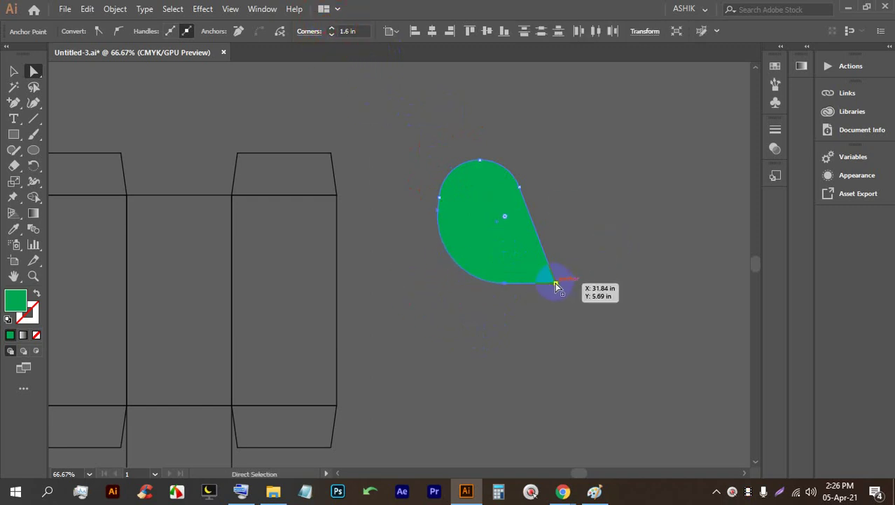
pyautogui.click(556, 283)
pyautogui.click(332, 29)
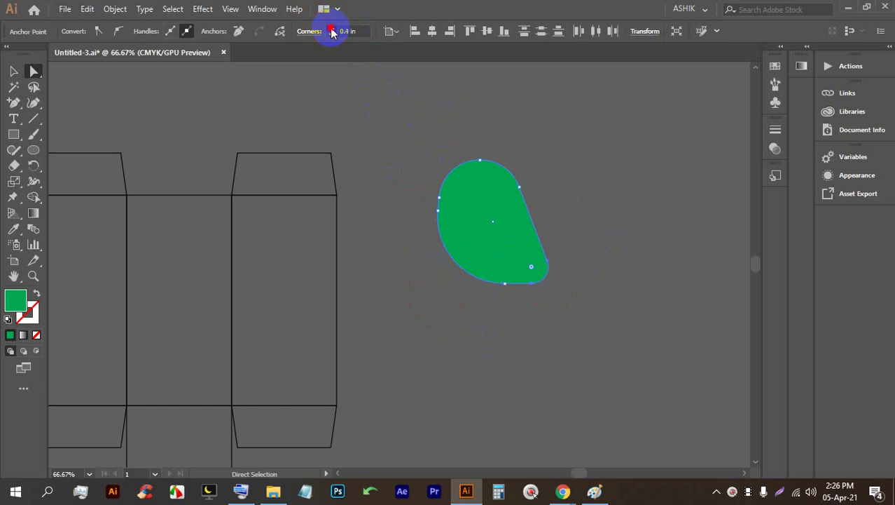
# - Delete the green demonstration shape beside the dieline
pyautogui.click(619, 187)
pyautogui.click(531, 273)
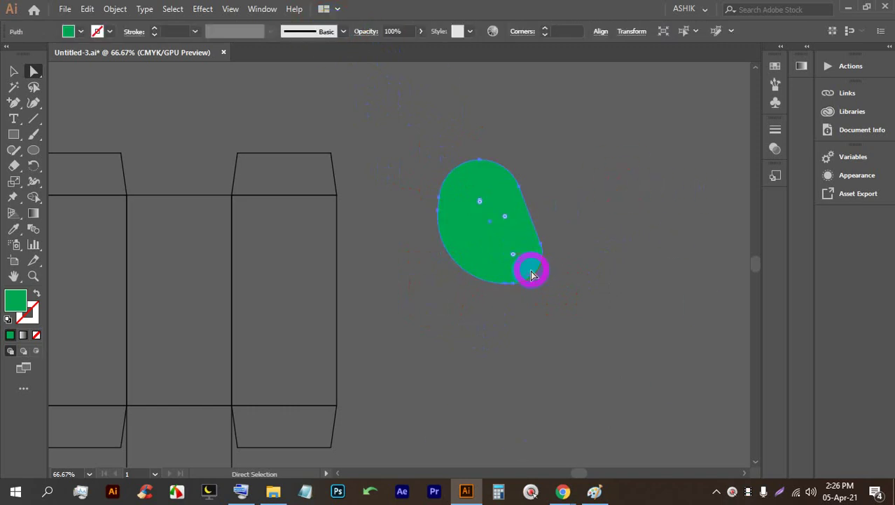
pyautogui.press('BackSpace')
# - Examine the whole box dieline, and look closely at the left corner where the first panel's lid meets its tuck flap
pyautogui.scroll(-1, 452, 171)
pyautogui.keyDown('alt'); pyautogui.scroll(-3, 432, 184); pyautogui.keyUp('alt')
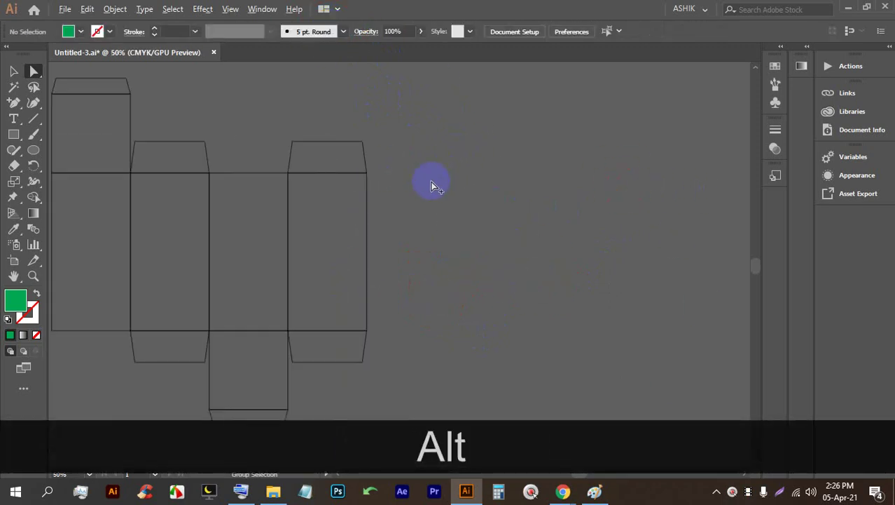
pyautogui.keyDown('alt'); pyautogui.scroll(2, 305, 174); pyautogui.keyUp('alt')
pyautogui.keyDown('alt'); pyautogui.scroll(1, 316, 184); pyautogui.keyUp('alt')
pyautogui.keyDown('alt'); pyautogui.scroll(-1, 316, 145); pyautogui.keyUp('alt')
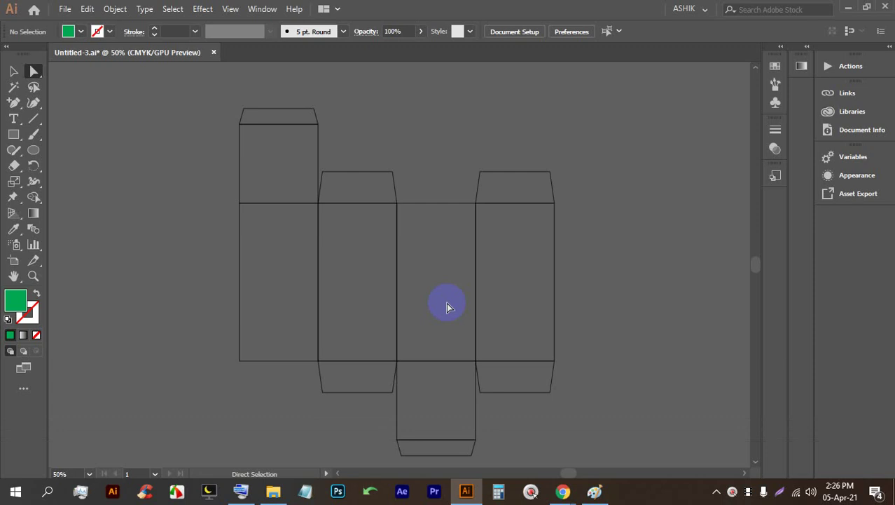
pyautogui.keyDown('alt'); pyautogui.scroll(2, 242, 95); pyautogui.keyUp('alt')
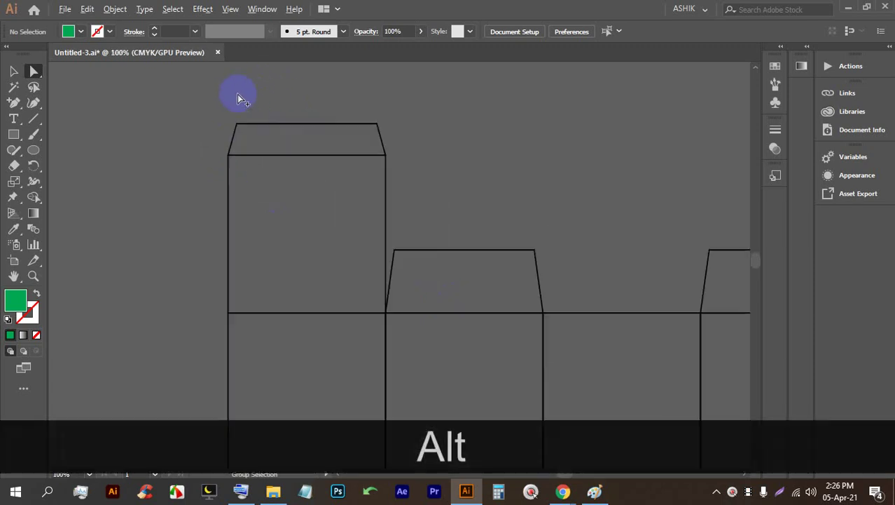
pyautogui.keyDown('alt'); pyautogui.scroll(3, 210, 199); pyautogui.keyUp('alt')
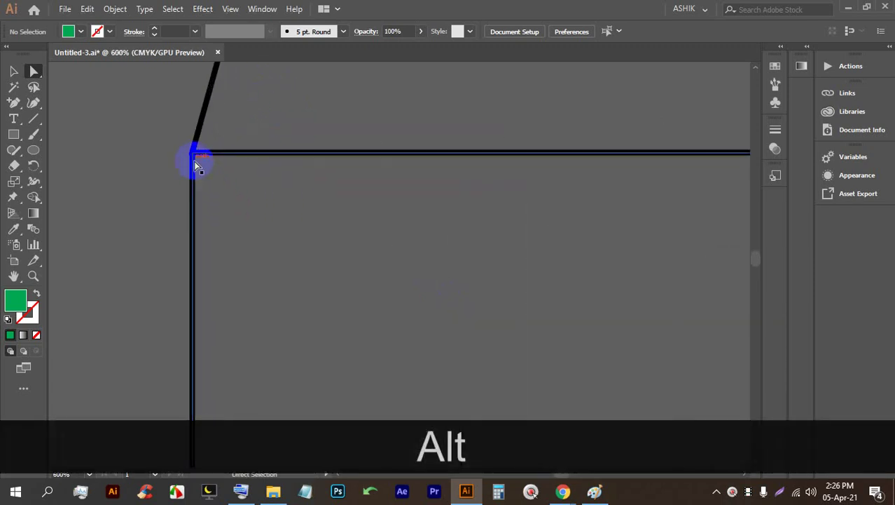
# - Examine the corner where the top tuck flap meets the upper box panel, in both preview and outline views
pyautogui.keyDown('alt'); pyautogui.scroll(3, 202, 156); pyautogui.keyUp('alt')
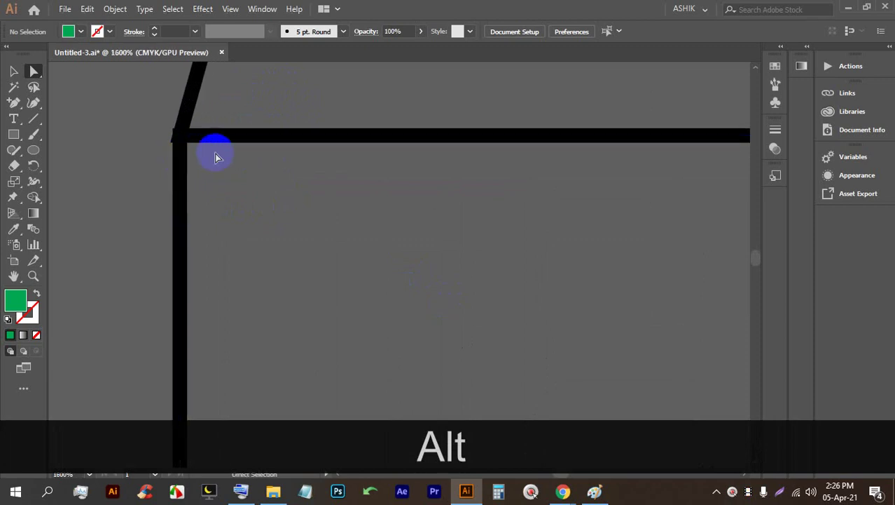
pyautogui.keyDown('alt'); pyautogui.scroll(-4, 186, 151); pyautogui.keyUp('alt')
pyautogui.keyDown('alt'); pyautogui.scroll(3, 190, 150); pyautogui.keyUp('alt')
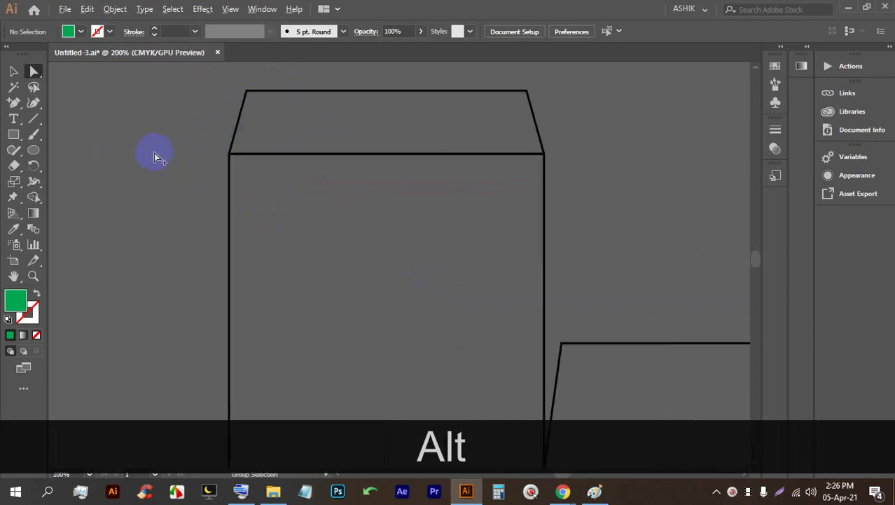
pyautogui.keyDown('alt'); pyautogui.scroll(5, 257, 157); pyautogui.keyUp('alt')
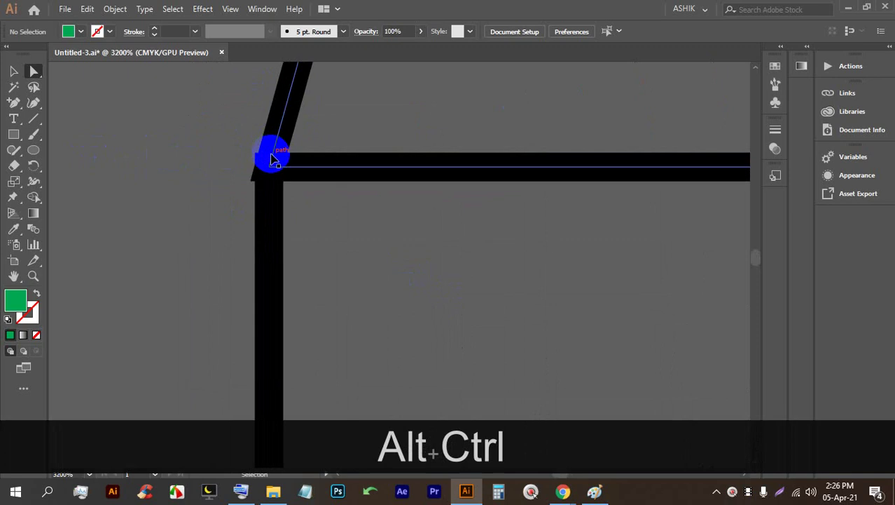
pyautogui.hotkey('ctrl', 'alt', 'y')
pyautogui.hotkey('ctrl', 't')
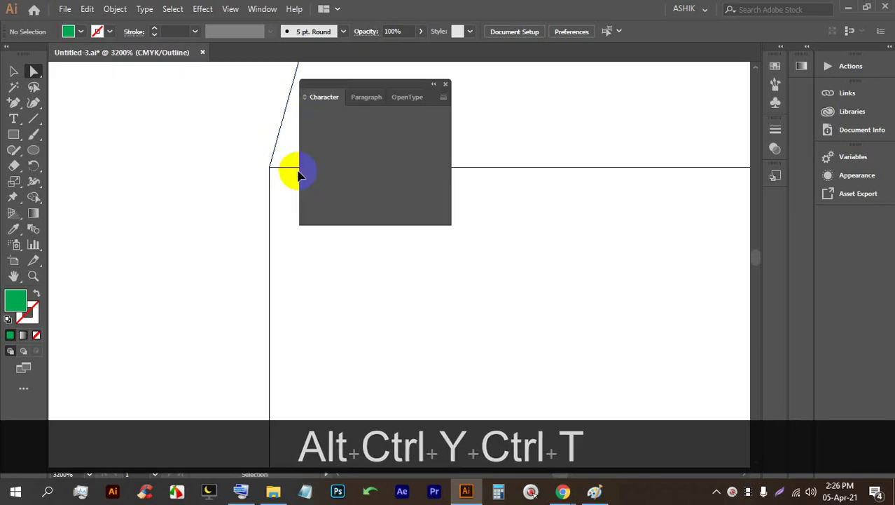
pyautogui.click(445, 87)
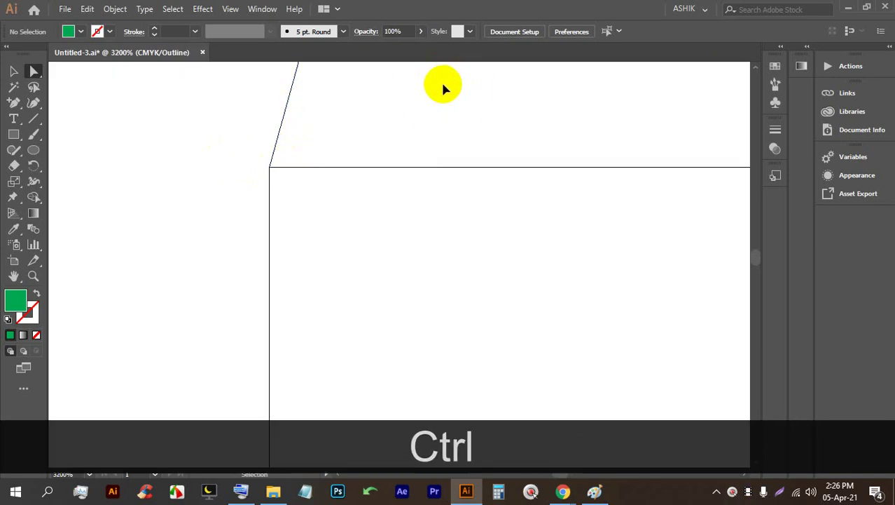
pyautogui.hotkey('ctrl', 'y')
pyautogui.keyDown('alt'); pyautogui.scroll(-8, 286, 136); pyautogui.keyUp('alt')
pyautogui.click(293, 138)
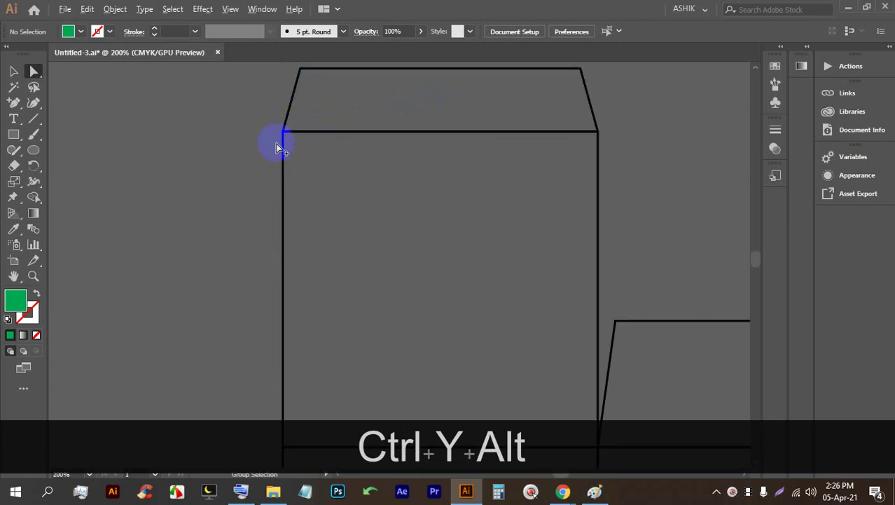
pyautogui.moveTo(13, 134); pyautogui.dragTo(70, 136)
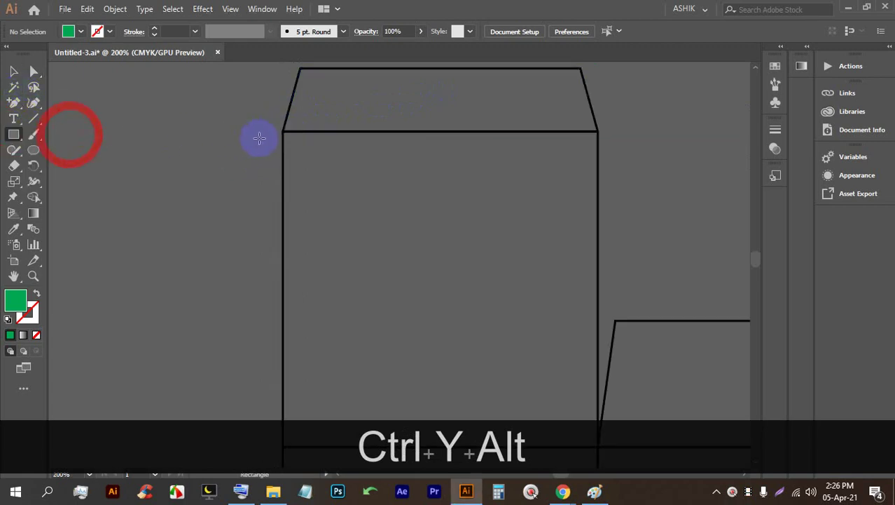
pyautogui.keyDown('alt'); pyautogui.scroll(3, 284, 126); pyautogui.keyUp('alt')
pyautogui.keyDown('alt'); pyautogui.scroll(8, 283, 126); pyautogui.keyUp('alt')
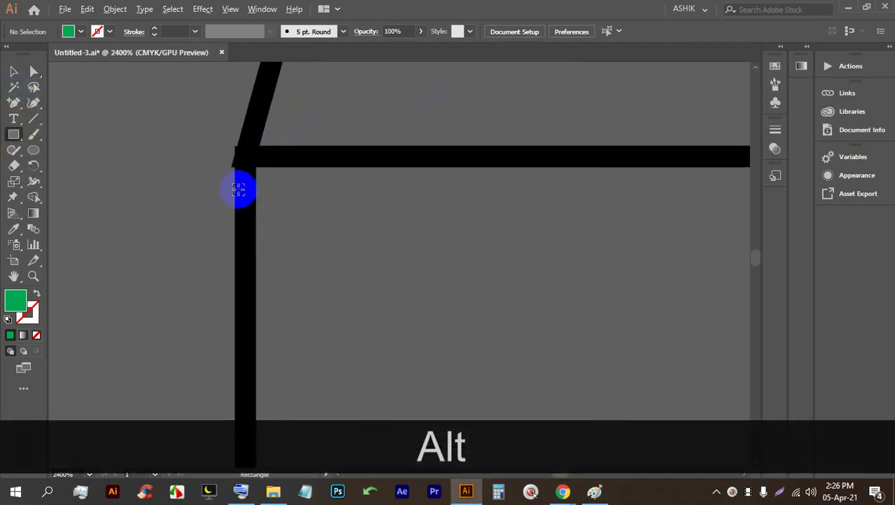
pyautogui.hotkey('ctrl', 'y')
pyautogui.keyDown('alt'); pyautogui.scroll(-3, 307, 134); pyautogui.keyUp('alt')
pyautogui.click(14, 71)
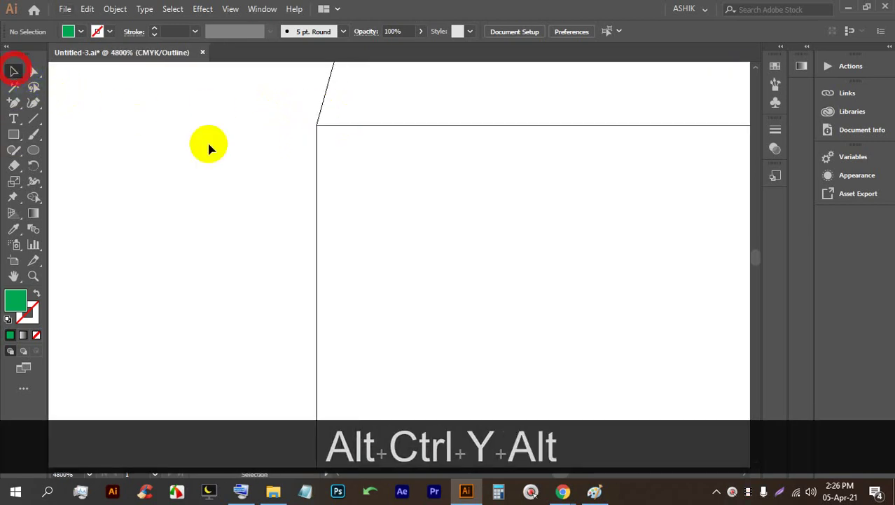
pyautogui.keyDown('alt'); pyautogui.scroll(-8, 301, 179); pyautogui.keyUp('alt')
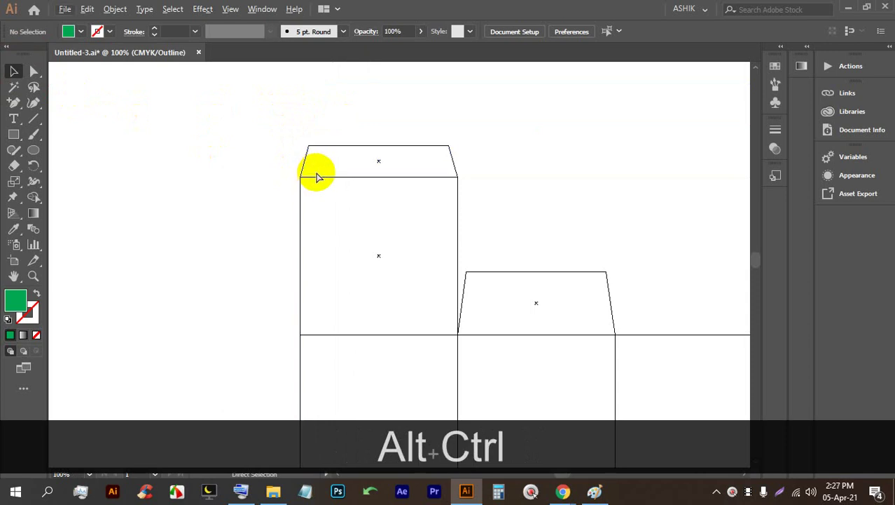
pyautogui.hotkey('ctrl', 'alt', 'y')
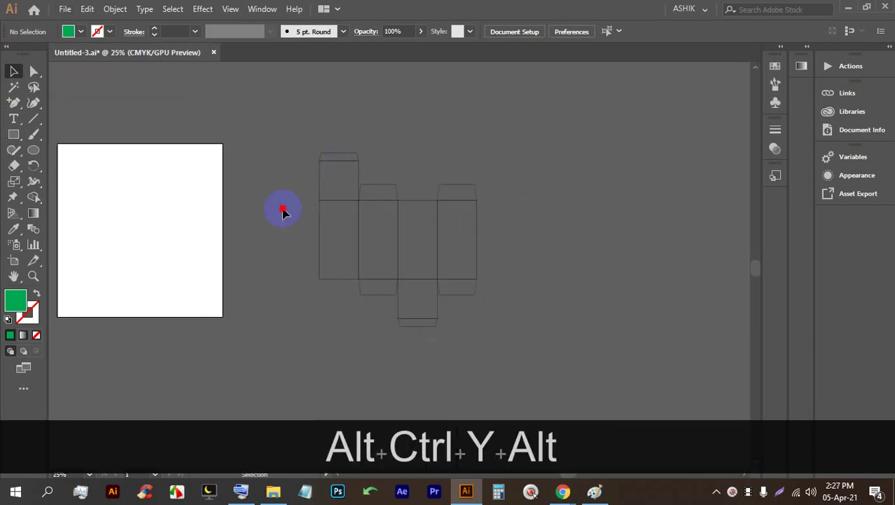
# - Set the stroke weight of the entire box dieline to 0.5 pt
pyautogui.moveTo(283, 209); pyautogui.dragTo(278, 116)
pyautogui.scroll(3, 325, 157)
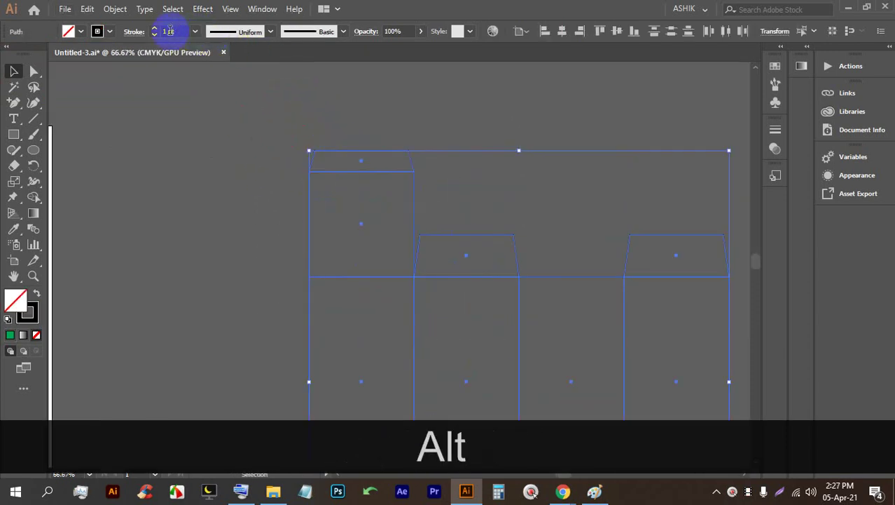
pyautogui.write('.5')
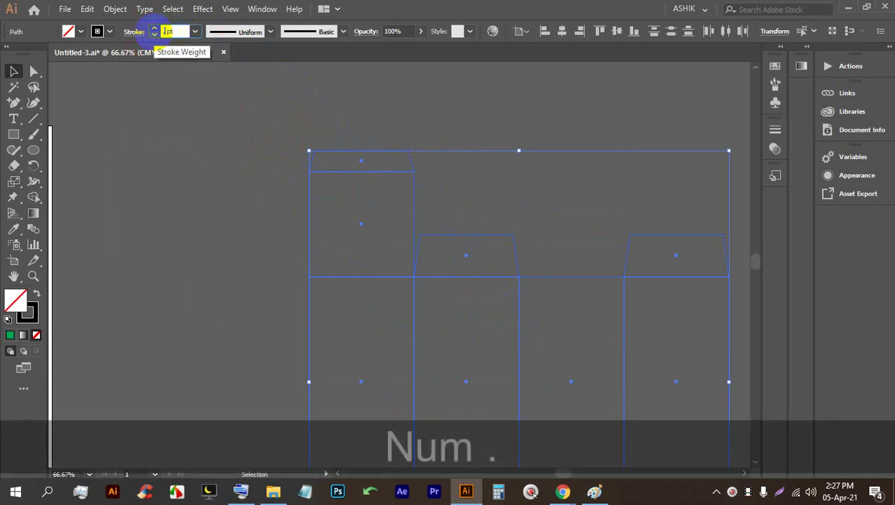
pyautogui.press('Return')
pyautogui.click(254, 246)
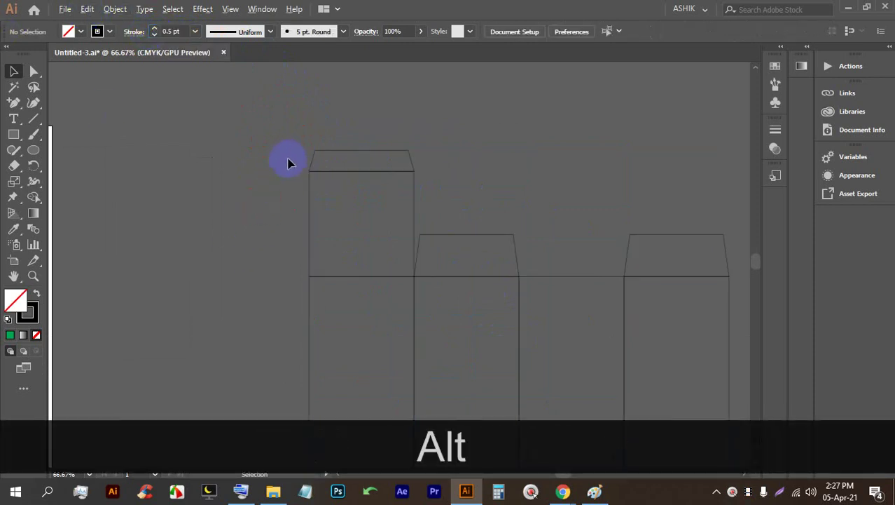
# - Inspect how the thinner lines join at the left corner between the top tuck flap and the upper panel
pyautogui.keyDown('alt'); pyautogui.scroll(8, 290, 161); pyautogui.keyUp('alt')
pyautogui.keyDown('alt'); pyautogui.scroll(2, 295, 280); pyautogui.keyUp('alt')
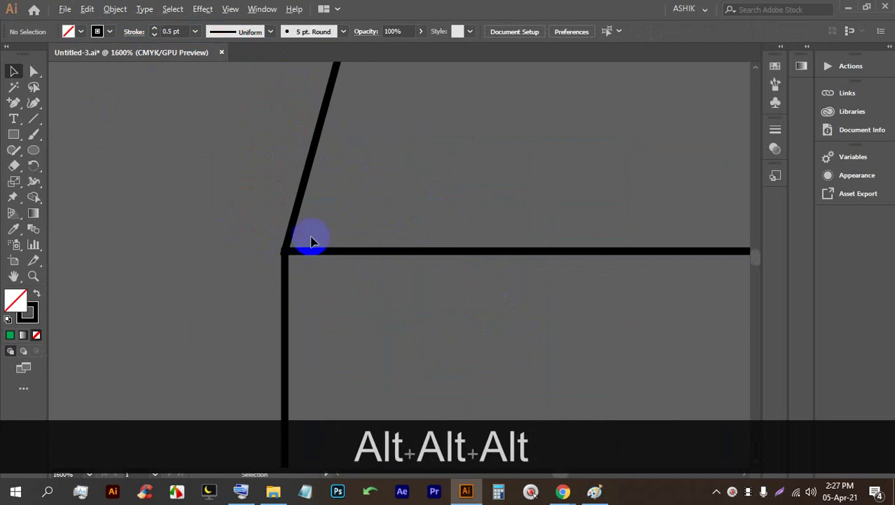
pyautogui.keyDown('alt'); pyautogui.scroll(2, 310, 244); pyautogui.keyUp('alt')
pyautogui.keyDown('alt'); pyautogui.scroll(2, 189, 299); pyautogui.keyUp('alt')
pyautogui.keyDown('alt'); pyautogui.scroll(-8, 357, 245); pyautogui.keyUp('alt')
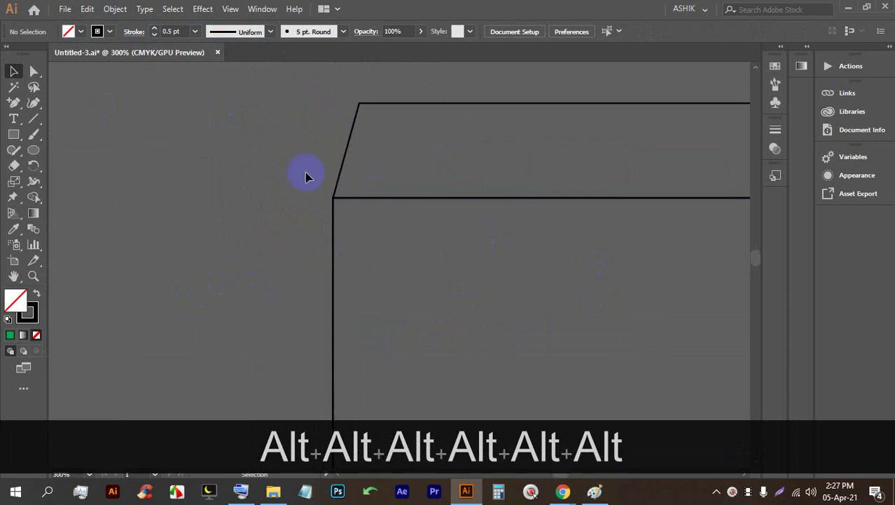
pyautogui.scroll(-2, 405, 191)
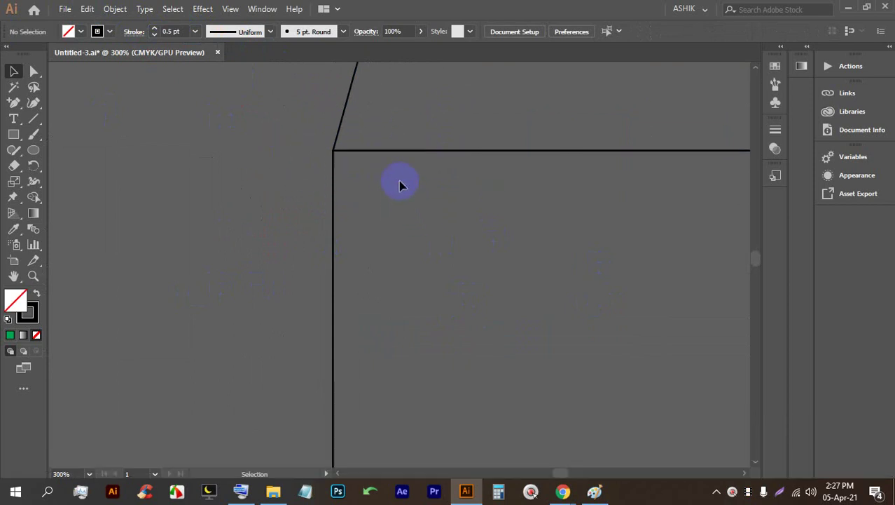
pyautogui.keyDown('alt'); pyautogui.scroll(-2, 403, 188); pyautogui.keyUp('alt')
# - Check the Google Meet call in Chrome and return to the dieline in Illustrator
pyautogui.click(575, 494)
pyautogui.click(451, 469)
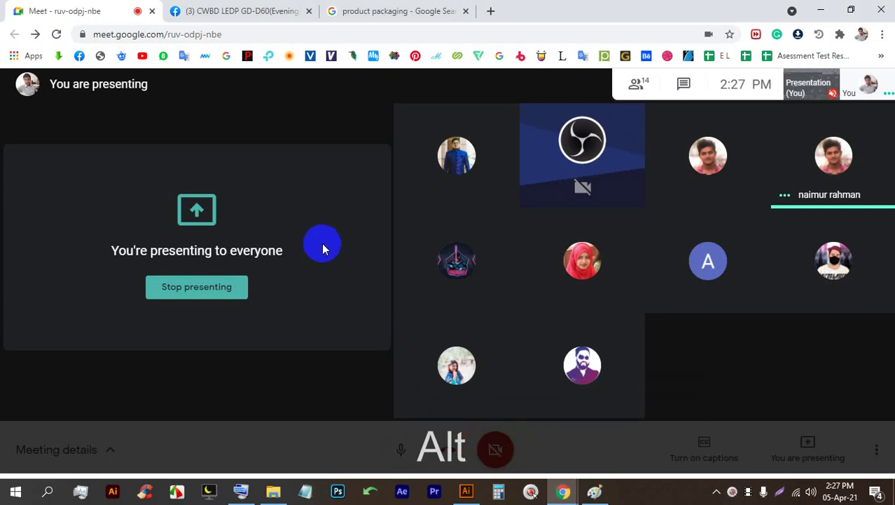
pyautogui.click(466, 491)
# - Draw a thin horizontal rectangle just below the top flap's fold line, starting at the upper panel's left corner
pyautogui.keyDown('alt'); pyautogui.scroll(-2, 457, 298); pyautogui.keyUp('alt')
pyautogui.keyDown('alt'); pyautogui.scroll(4, 456, 297); pyautogui.keyUp('alt')
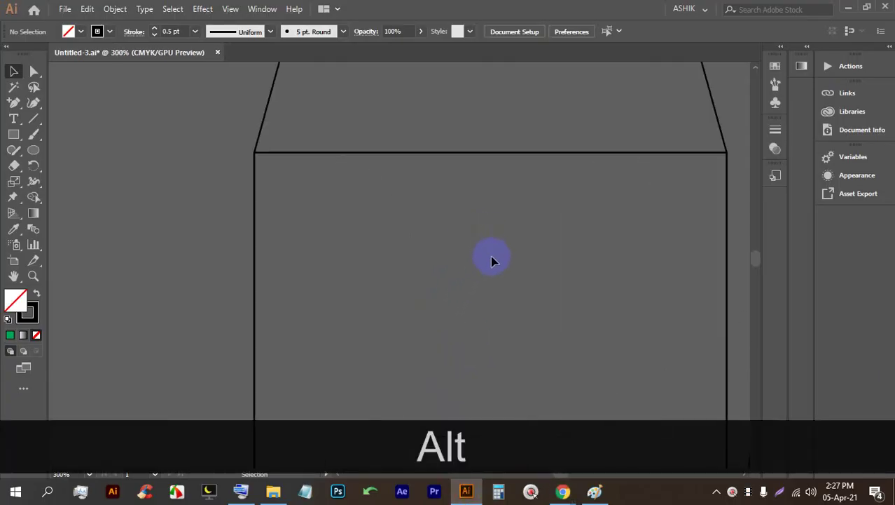
pyautogui.keyDown('alt'); pyautogui.scroll(2, 300, 164); pyautogui.keyUp('alt')
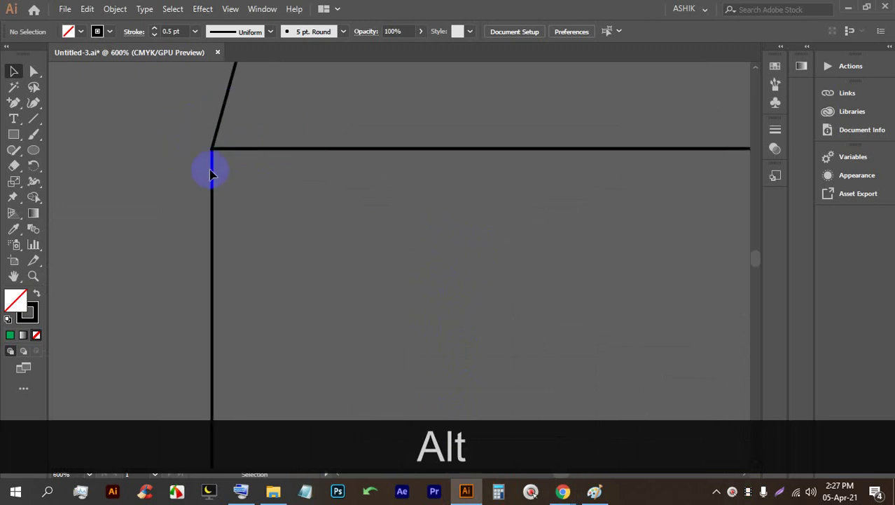
pyautogui.click(21, 136)
pyautogui.click(66, 136)
pyautogui.moveTo(209, 149); pyautogui.dragTo(380, 163)
pyautogui.click(13, 70)
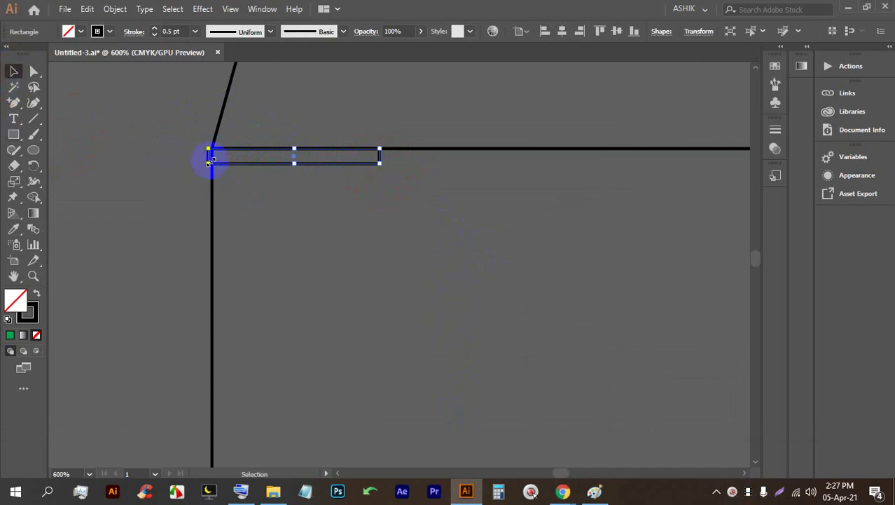
# - Snap the thin rectangle onto the upper panel's top-left corner and check its alignment in outline view
pyautogui.click(147, 120)
pyautogui.scroll(2, 231, 153)
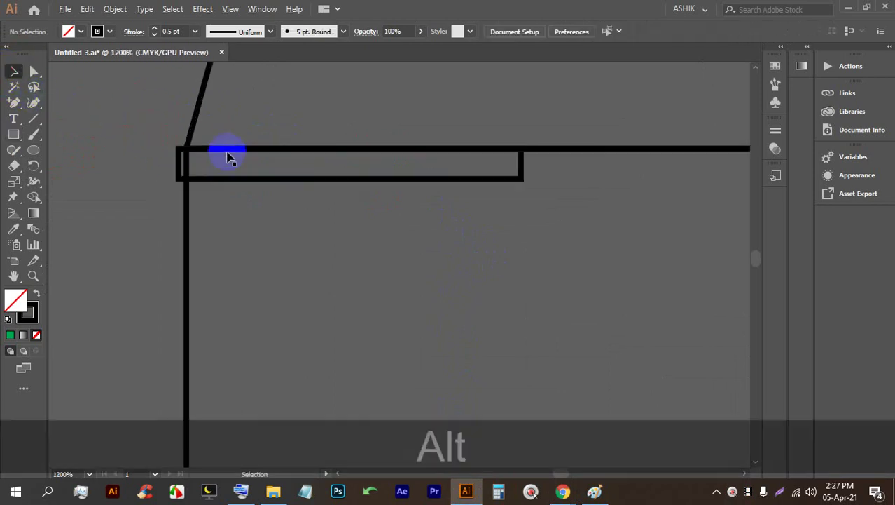
pyautogui.moveTo(231, 164); pyautogui.dragTo(200, 147)
pyautogui.scroll(4, 188, 154)
pyautogui.hotkey('ctrl', 'alt', 'y')
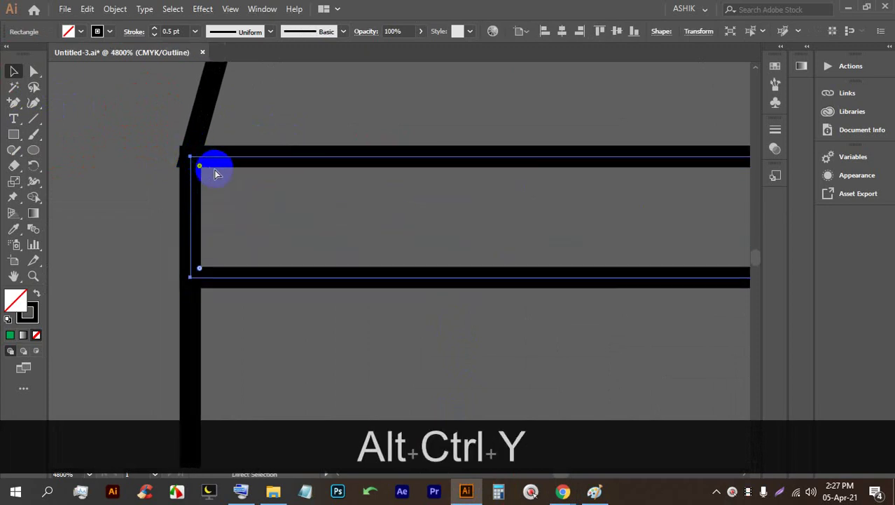
pyautogui.scroll(-4, 204, 202)
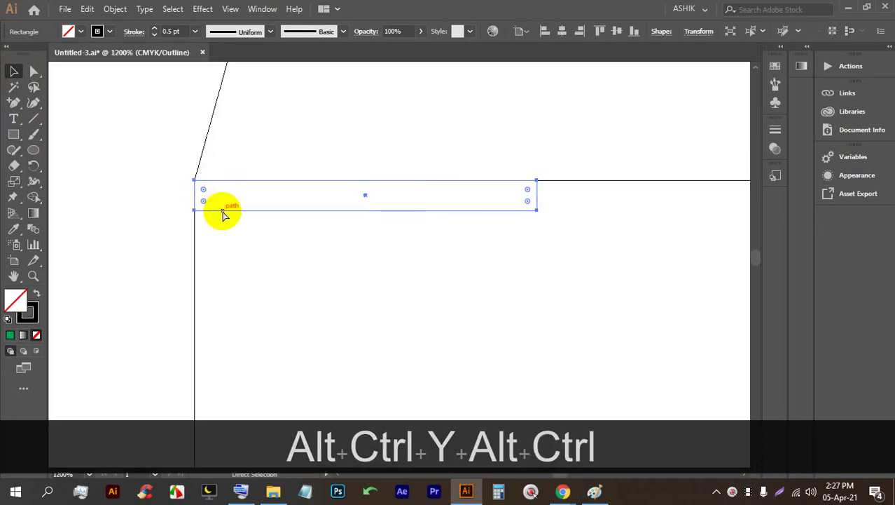
pyautogui.hotkey('ctrl', 'alt', 'y')
pyautogui.scroll(-2, 226, 210)
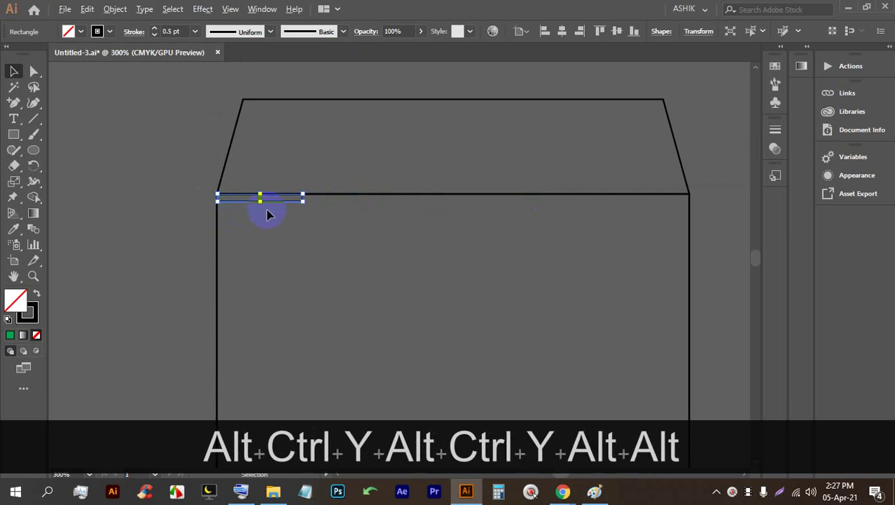
# - Try duplicating the thin rectangle to the upper panel's top-right corner, and delete the copy
pyautogui.scroll(-1, 269, 210)
pyautogui.moveTo(273, 211); pyautogui.dragTo(530, 204)
pyautogui.scroll(-2, 427, 181)
pyautogui.scroll(-1, 431, 178)
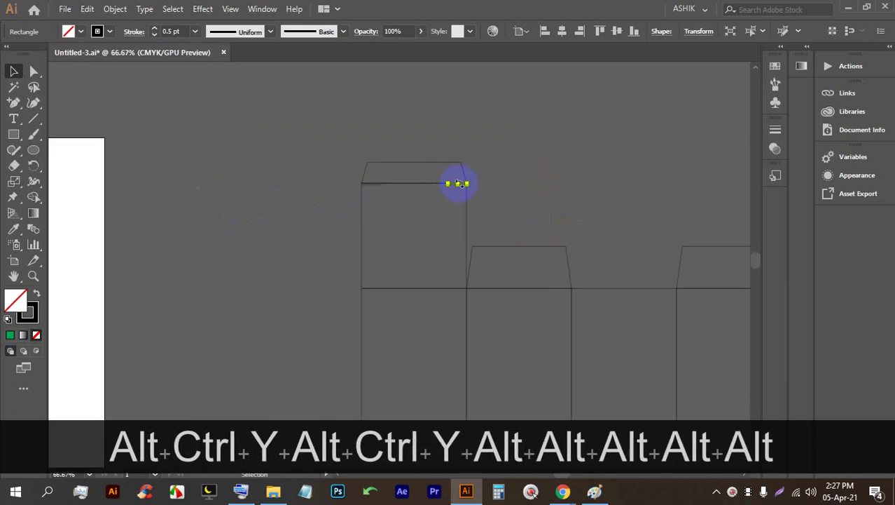
pyautogui.scroll(3, 454, 186)
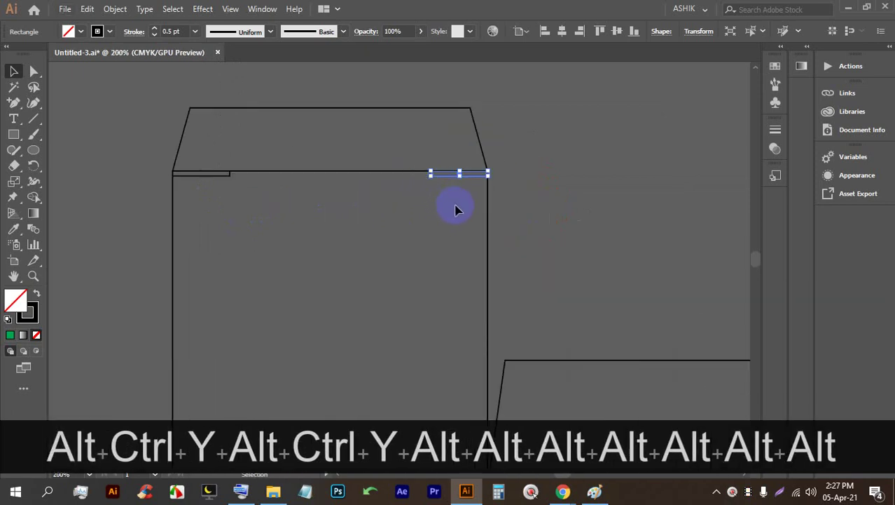
pyautogui.press('BackSpace')
# - Make the thin rectangle at the top-left corner slightly taller by extending its bottom edge downward
pyautogui.scroll(2, 160, 164)
pyautogui.scroll(3, 376, 214)
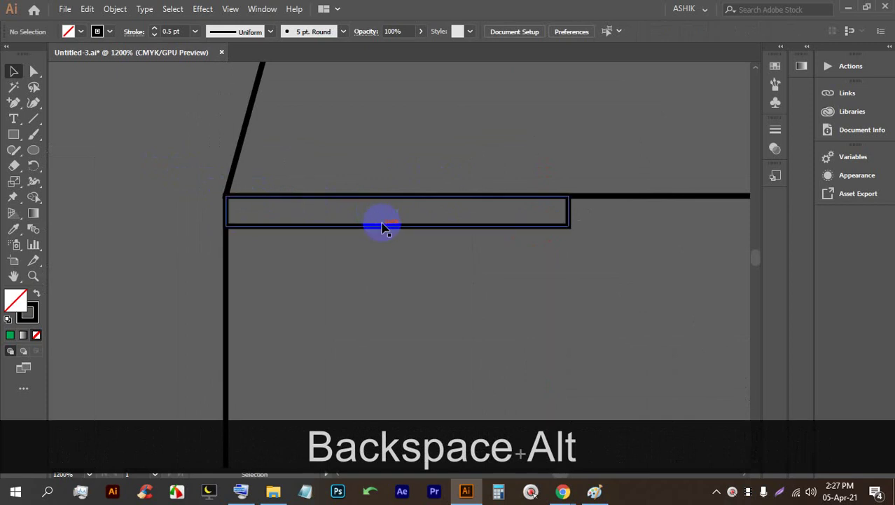
pyautogui.click(382, 229)
pyautogui.moveTo(396, 226); pyautogui.dragTo(396, 230)
# - Duplicate the heightened thin rectangle to the upper panel's top-right corner, flush with the fold line and side edge
pyautogui.scroll(-2, 324, 205)
pyautogui.scroll(-1, 351, 206)
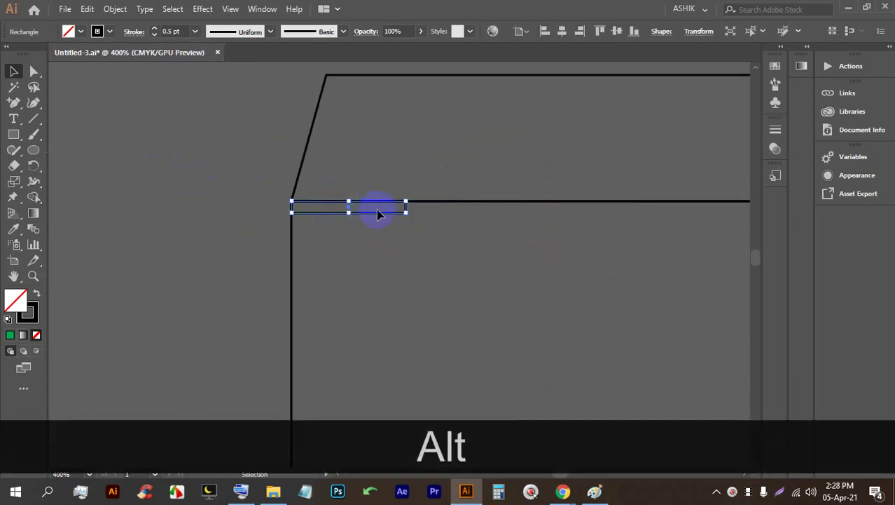
pyautogui.scroll(-1, 376, 209)
pyautogui.moveTo(356, 209); pyautogui.dragTo(614, 210)
pyautogui.scroll(-4, 599, 209)
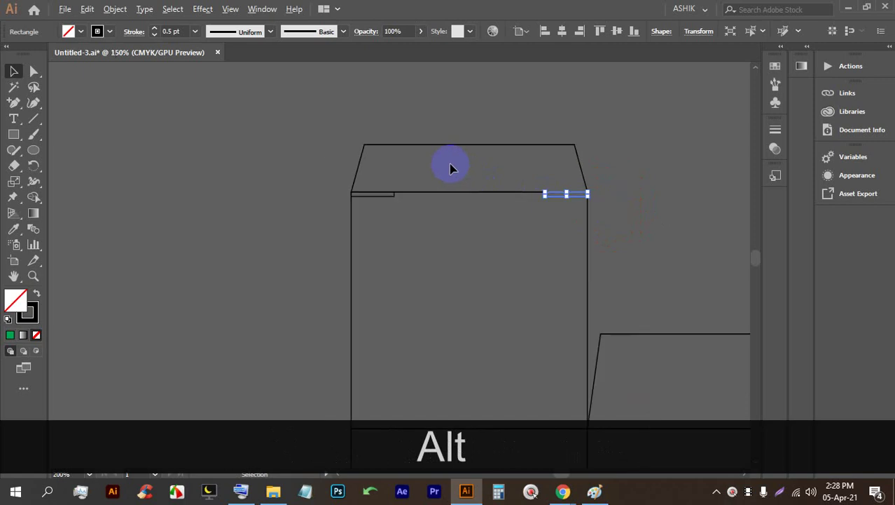
pyautogui.scroll(-1, 473, 145)
# - Try placing a copy of the right-hand thin rectangle above the second panel's flap, and undo it
pyautogui.scroll(5, 395, 180)
pyautogui.moveTo(348, 85); pyautogui.dragTo(566, 186)
pyautogui.scroll(-1, 456, 134)
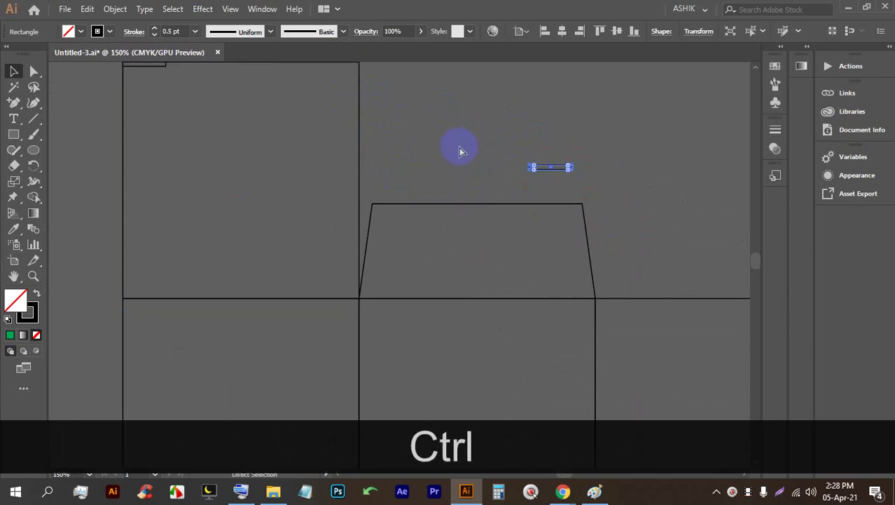
pyautogui.hotkey('ctrl', 'z')
# - Duplicate the thin rectangle from the upper panel's top-right corner into the empty area beside the panel
pyautogui.scroll(-2, 421, 153)
pyautogui.scroll(2, 378, 115)
pyautogui.scroll(1, 380, 114)
pyautogui.click(456, 132)
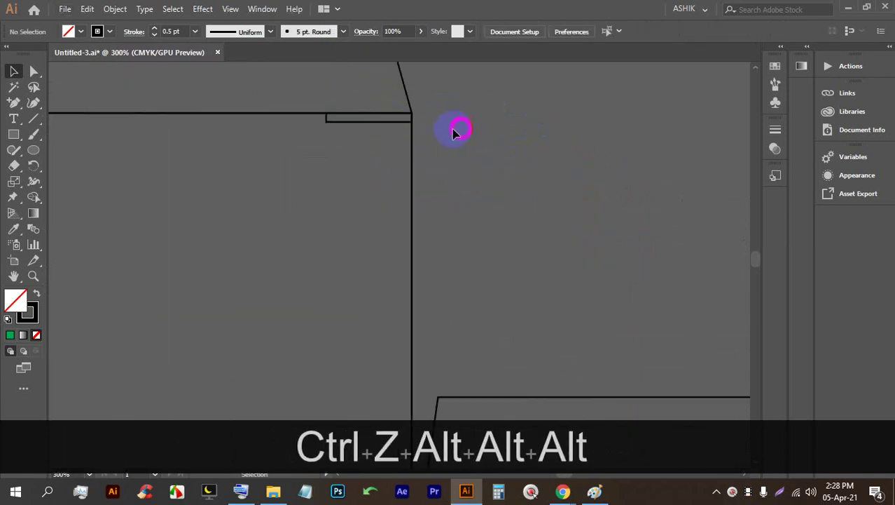
pyautogui.moveTo(391, 123); pyautogui.dragTo(634, 229)
pyautogui.scroll(-3, 505, 158)
pyautogui.scroll(-2, 438, 121)
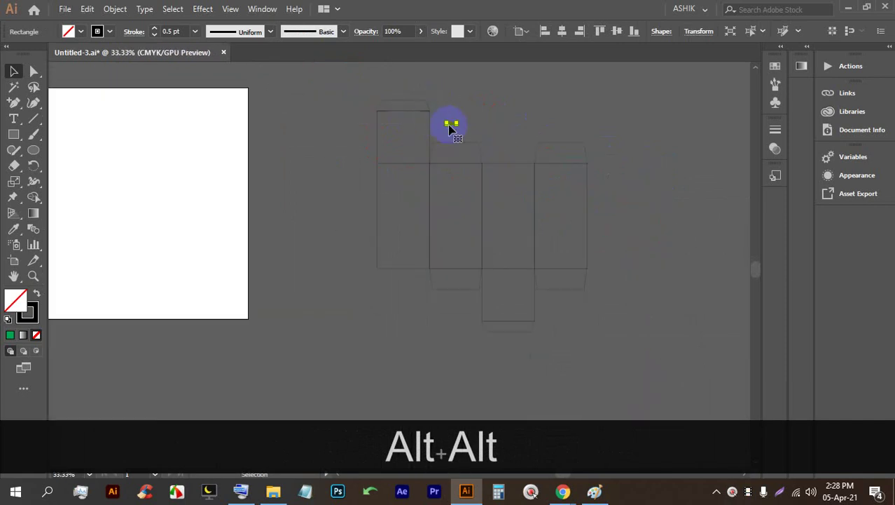
pyautogui.scroll(2, 454, 126)
pyautogui.scroll(1, 454, 122)
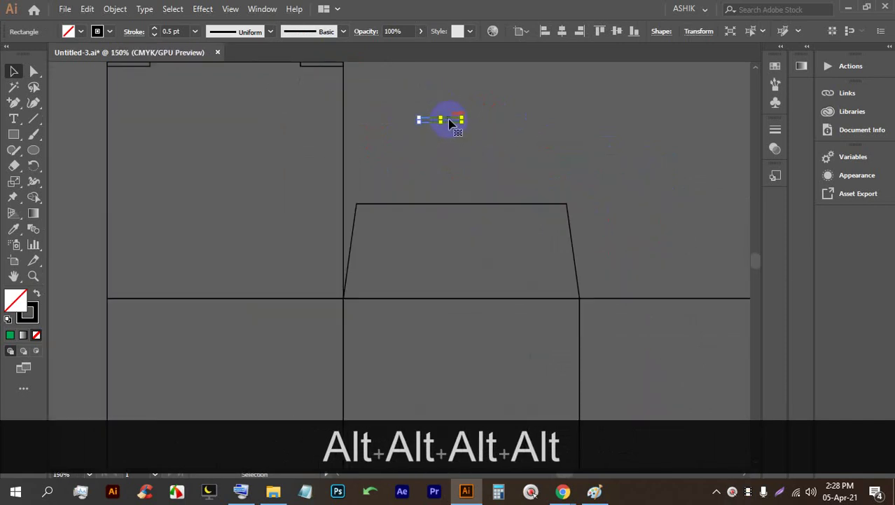
# - Move the copied thin rectangle to the lower panel's bottom-right corner, flush with the flap's fold line and the side edge
pyautogui.moveTo(451, 125); pyautogui.dragTo(656, 420)
pyautogui.scroll(-4, 536, 270)
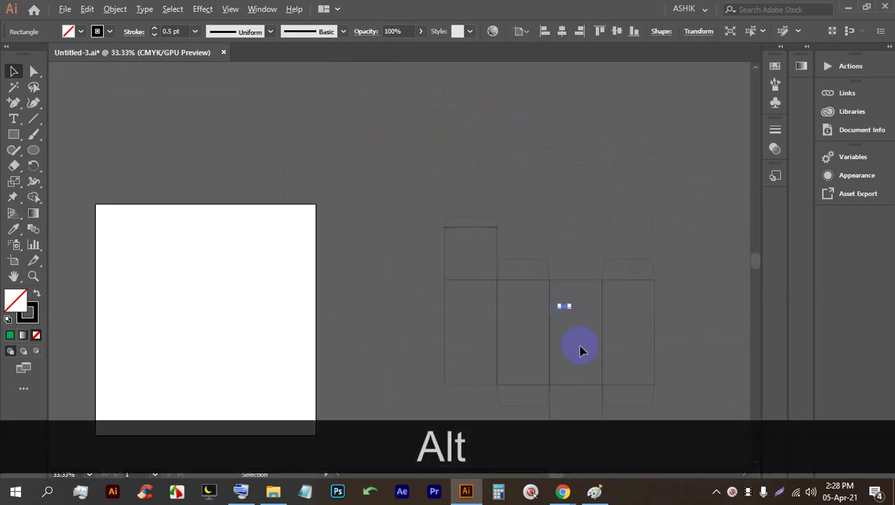
pyautogui.scroll(-3, 567, 326)
pyautogui.scroll(2, 504, 226)
pyautogui.scroll(2, 574, 284)
pyautogui.moveTo(574, 284); pyautogui.dragTo(526, 210)
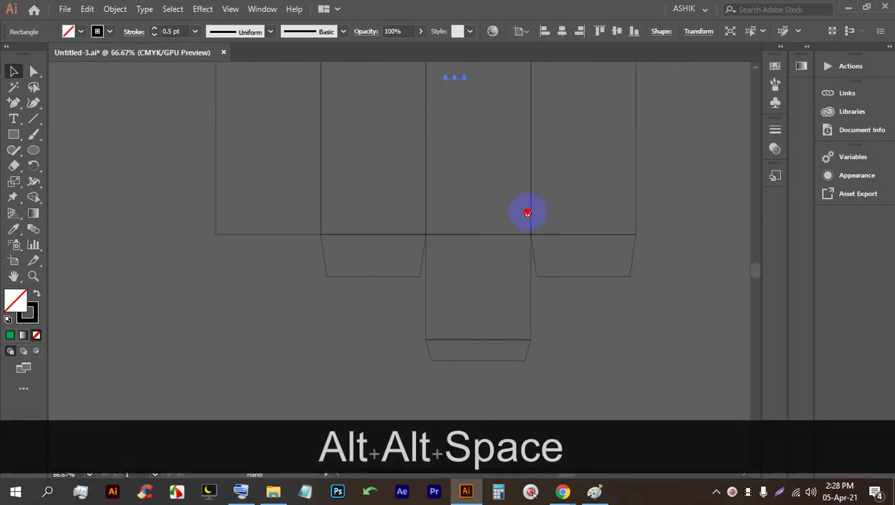
pyautogui.moveTo(456, 80); pyautogui.dragTo(508, 336)
pyautogui.scroll(4, 515, 348)
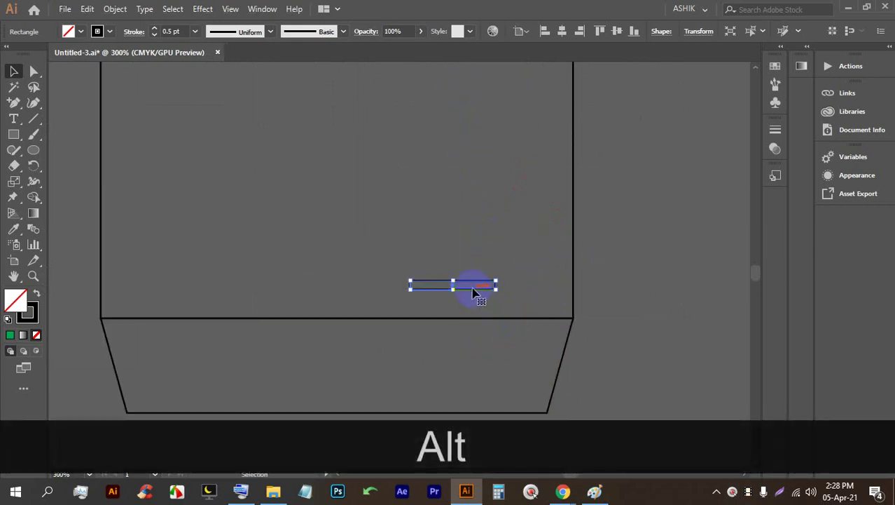
pyautogui.scroll(2, 474, 293)
pyautogui.moveTo(473, 289); pyautogui.dragTo(627, 340)
# - Duplicate the thin rectangle to the lower panel's bottom-left corner, flush with the fold line, and check its alignment in Outline view
pyautogui.scroll(-4, 626, 317)
pyautogui.scroll(2, 524, 325)
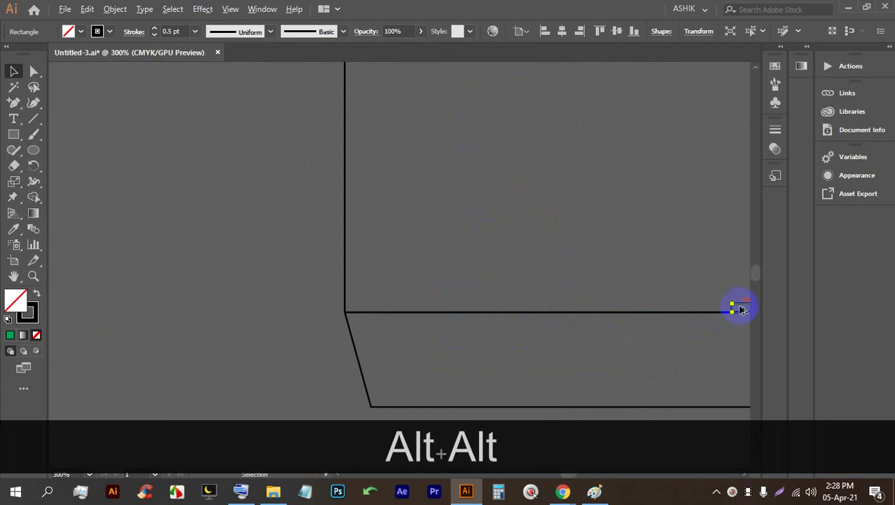
pyautogui.moveTo(726, 290); pyautogui.dragTo(349, 304)
pyautogui.scroll(5, 396, 325)
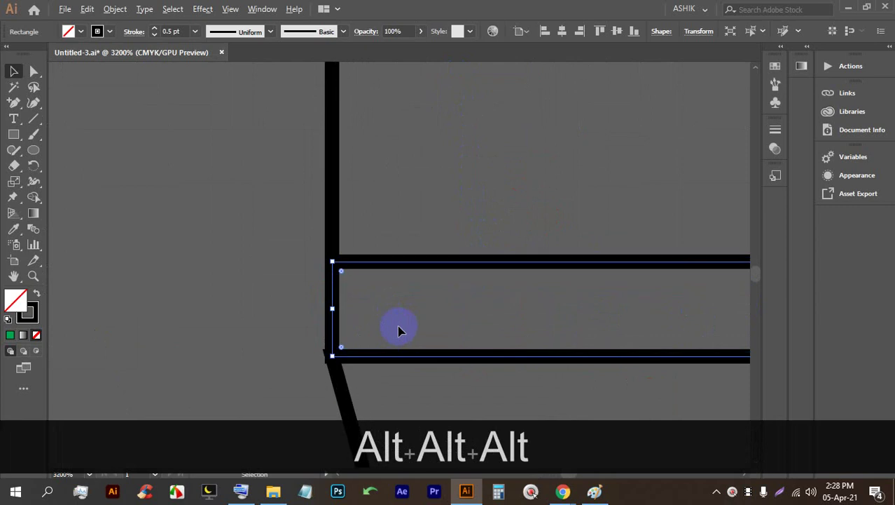
pyautogui.scroll(-6, 348, 256)
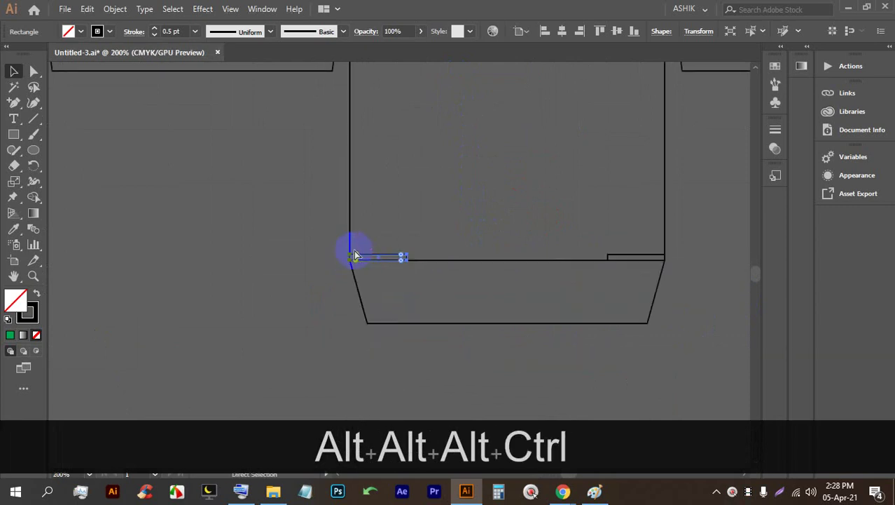
pyautogui.hotkey('ctrl', 'y')
pyautogui.scroll(2, 553, 262)
pyautogui.scroll(-2, 533, 261)
pyautogui.hotkey('ctrl', 'y')
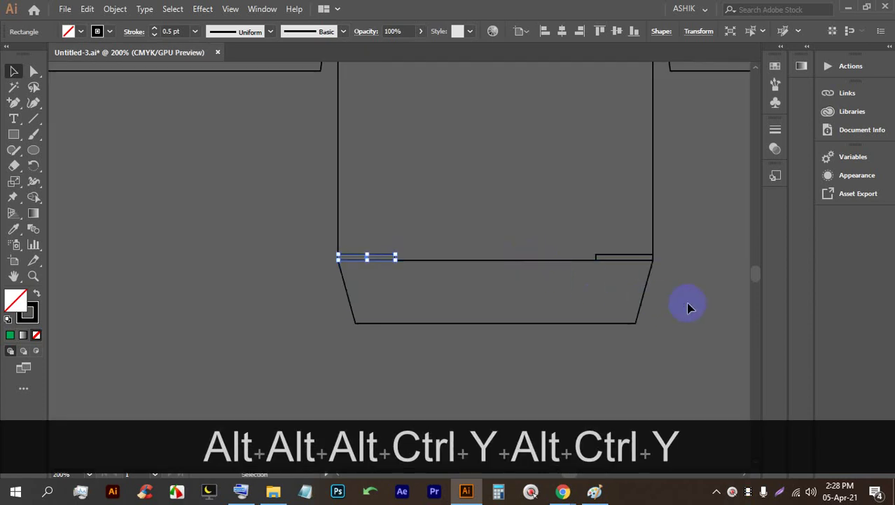
# - Select the lower panel, its flap and both thin rectangles, and cut out the left rectangle with Shape Builder to open the slit
pyautogui.click(687, 303)
pyautogui.scroll(1, 522, 286)
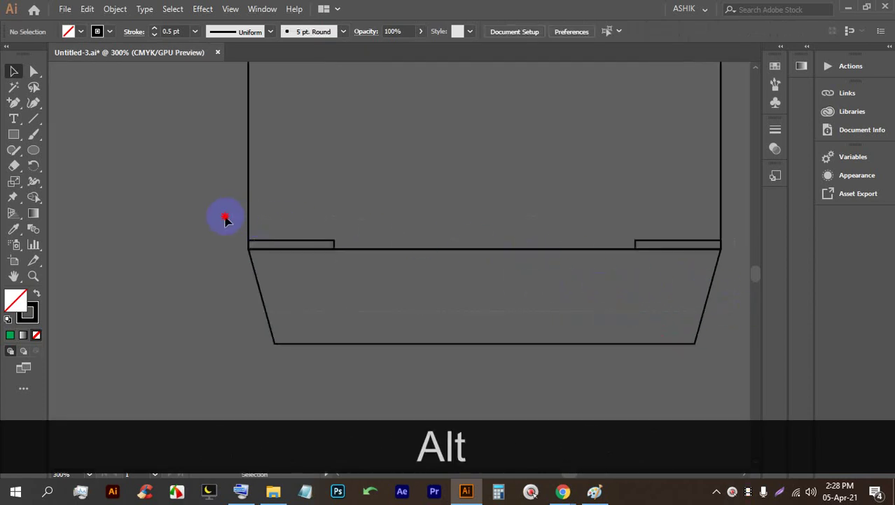
pyautogui.click(251, 248)
pyautogui.scroll(6, 260, 248)
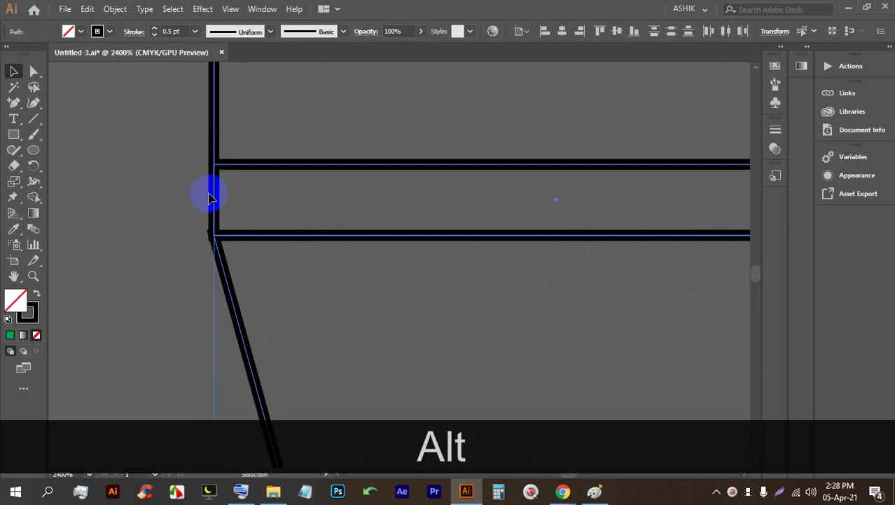
pyautogui.click(32, 199)
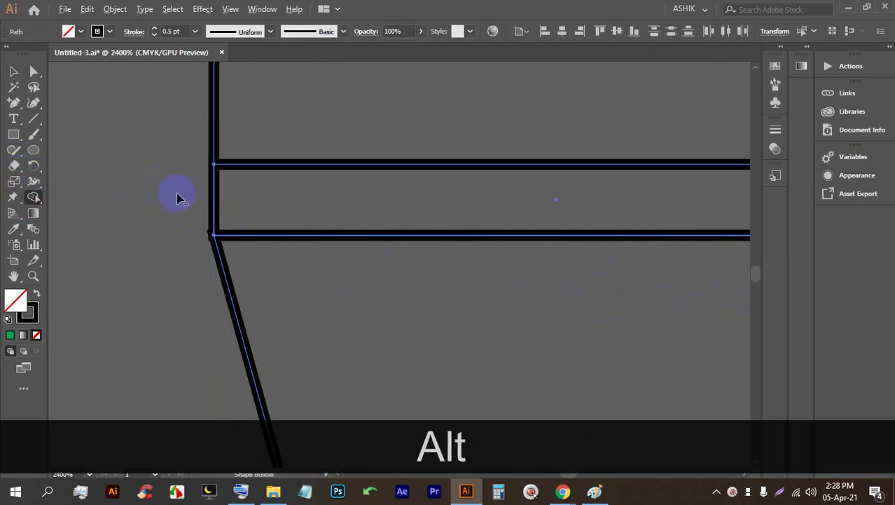
pyautogui.keyDown('alt'); pyautogui.click(223, 200); pyautogui.keyUp('alt')
pyautogui.scroll(-6, 186, 210)
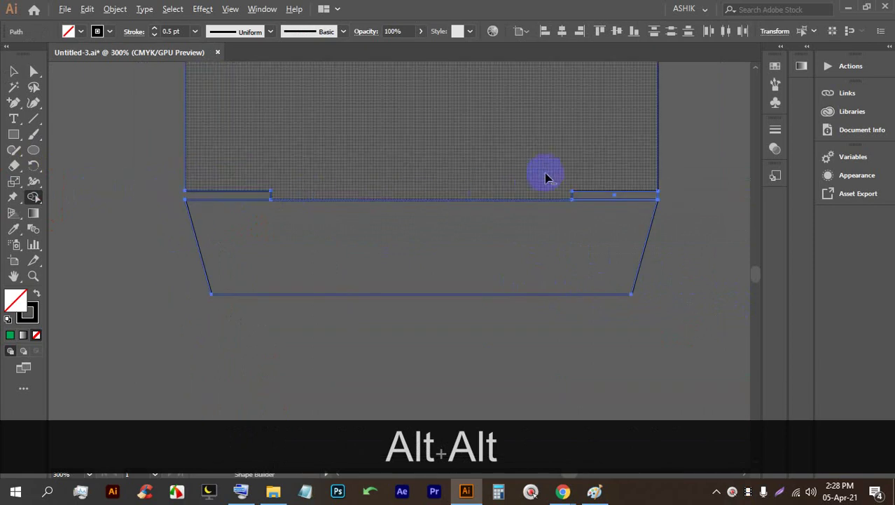
# - Cut out the thin rectangle at the lower panel's bottom-right corner with Shape Builder
pyautogui.scroll(4, 597, 178)
pyautogui.moveTo(659, 211); pyautogui.dragTo(366, 201)
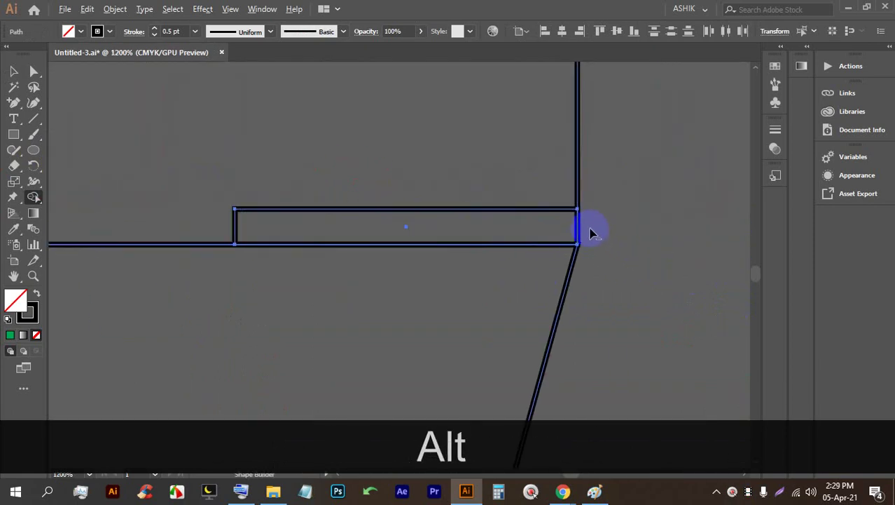
pyautogui.keyDown('alt'); pyautogui.click(563, 228); pyautogui.keyUp('alt')
pyautogui.scroll(-8, 570, 236)
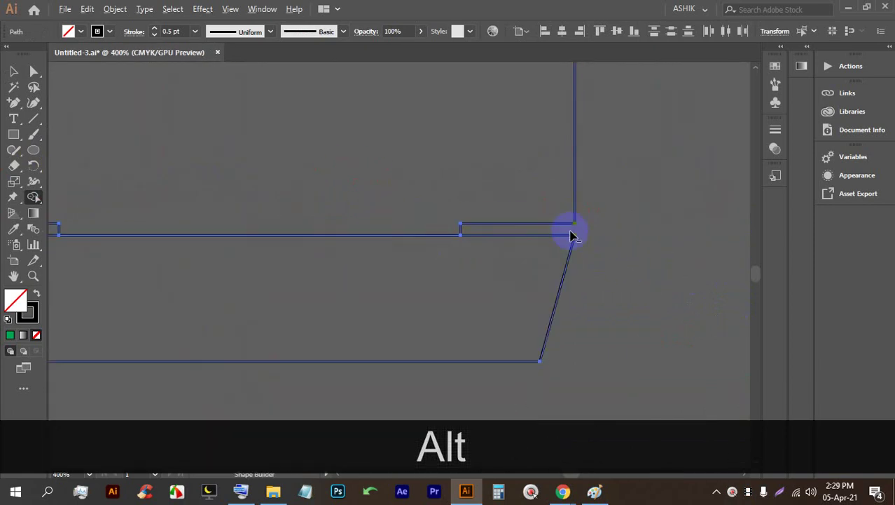
# - Select the upper panel, its flap and both thin rectangles, and cut out the left rectangle with Shape Builder
pyautogui.scroll(4, 232, 138)
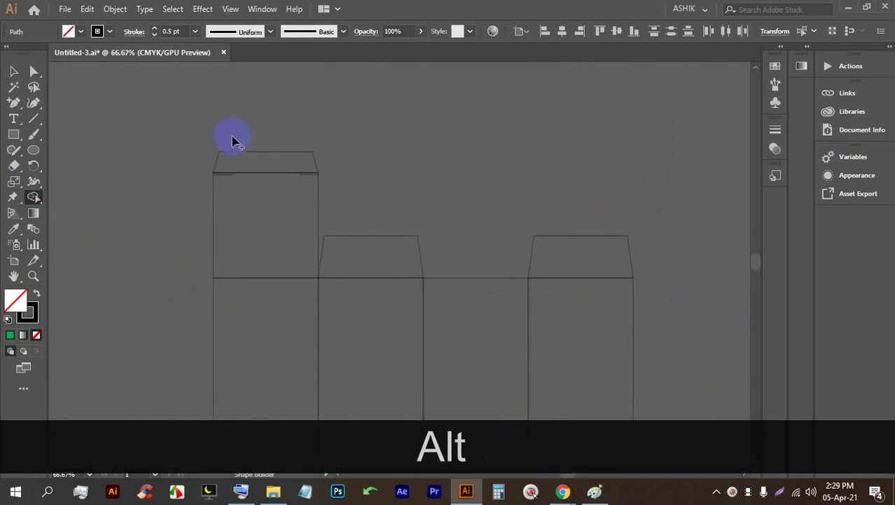
pyautogui.click(13, 71)
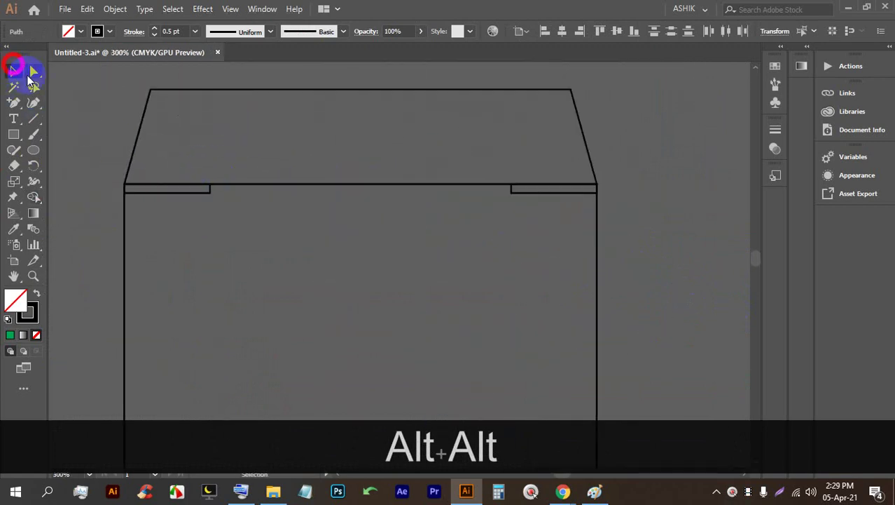
pyautogui.click(102, 133)
pyautogui.click(606, 226)
pyautogui.scroll(2, 90, 184)
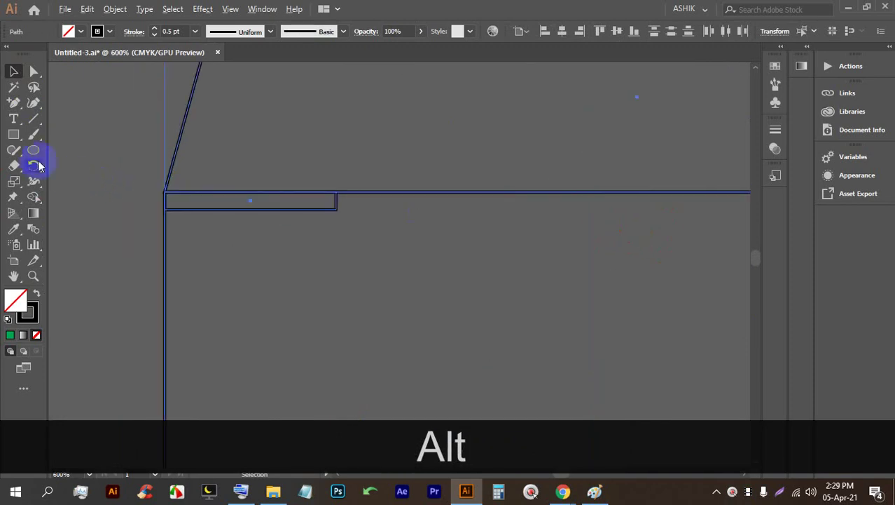
pyautogui.click(33, 200)
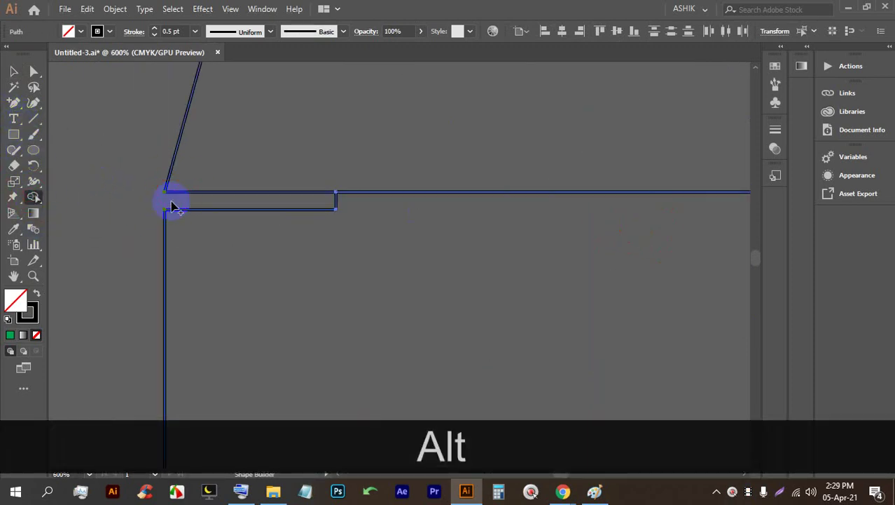
# - Cut out the thin rectangle at the upper panel's top-right corner with Shape Builder, and deselect the shapes
pyautogui.scroll(-2, 175, 207)
pyautogui.scroll(2, 615, 197)
pyautogui.keyDown('alt'); pyautogui.click(643, 211); pyautogui.keyUp('alt')
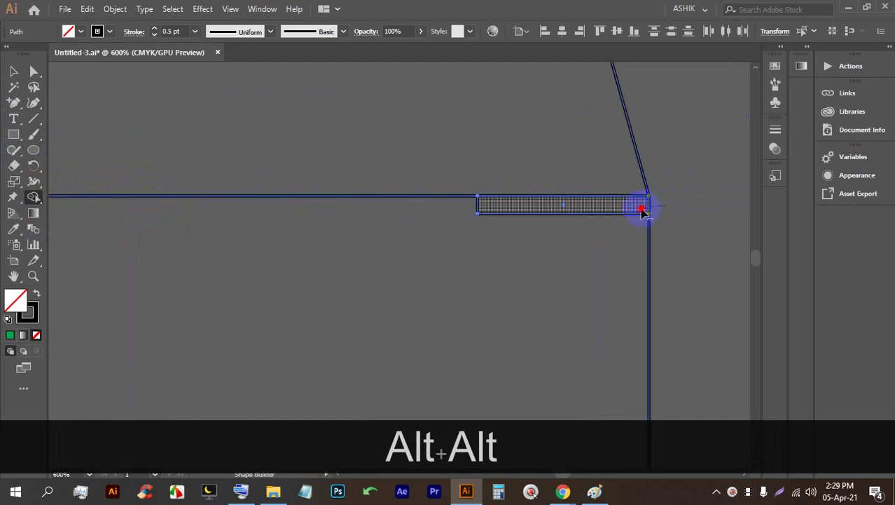
pyautogui.scroll(-3, 626, 210)
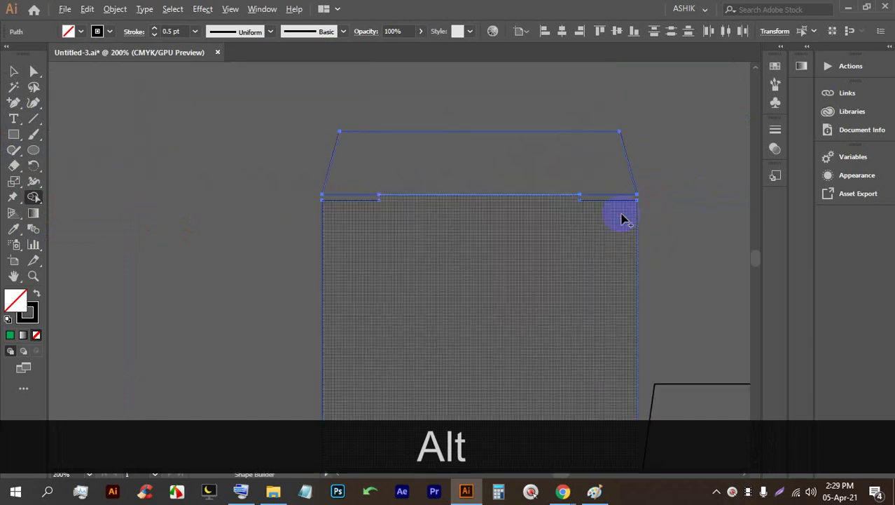
pyautogui.click(14, 70)
pyautogui.click(248, 156)
pyautogui.scroll(-3, 237, 150)
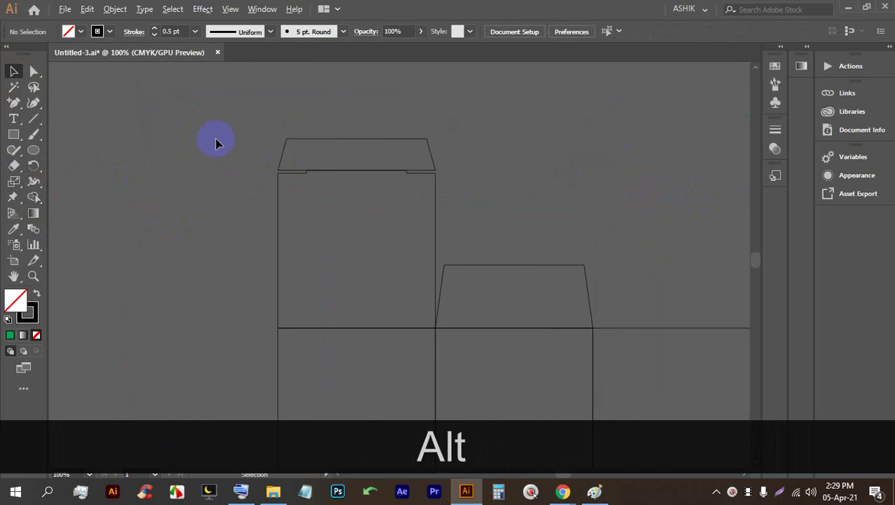
# - Round both outer corners of the upper panel's top flap with a 0.1 in corner radius
pyautogui.scroll(2, 239, 151)
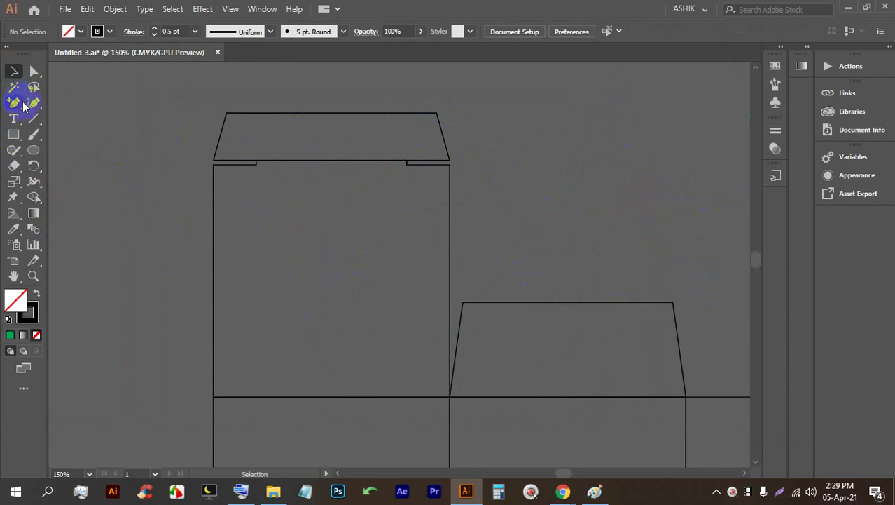
pyautogui.click(34, 73)
pyautogui.scroll(3, 260, 125)
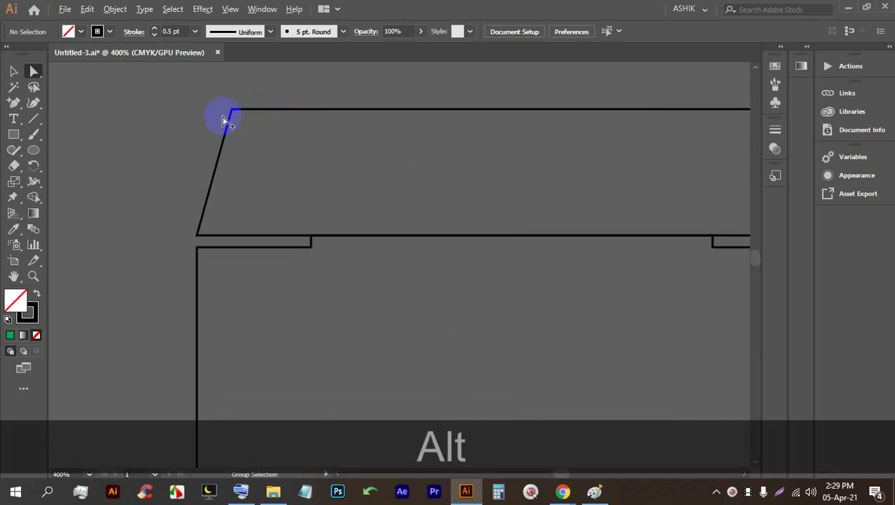
pyautogui.click(229, 110)
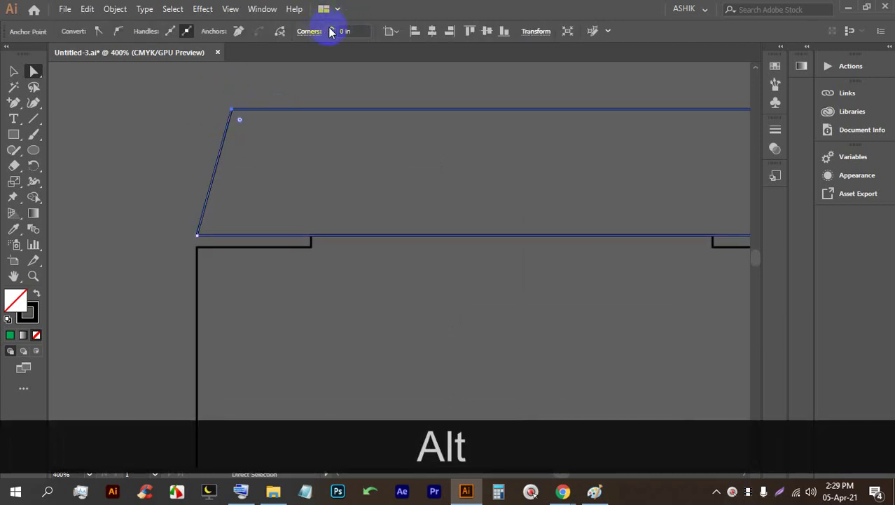
pyautogui.click(332, 28)
pyautogui.scroll(-2, 266, 91)
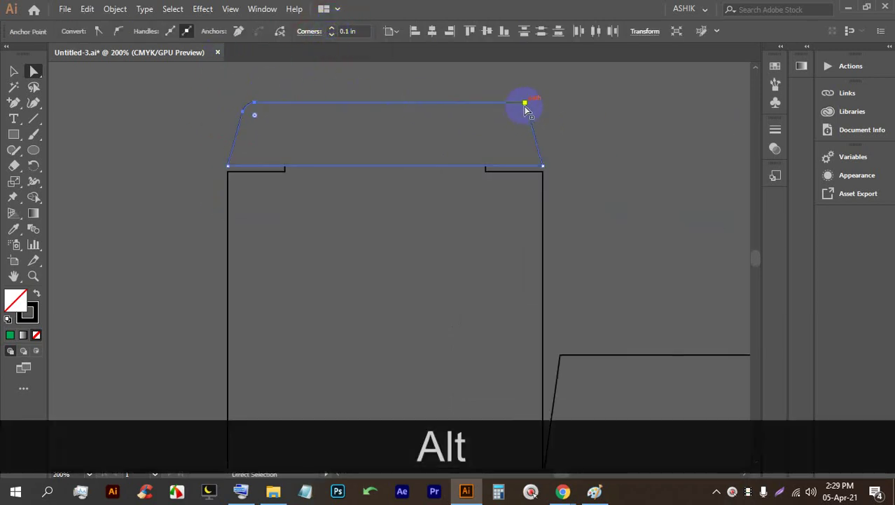
pyautogui.click(526, 104)
pyautogui.click(332, 28)
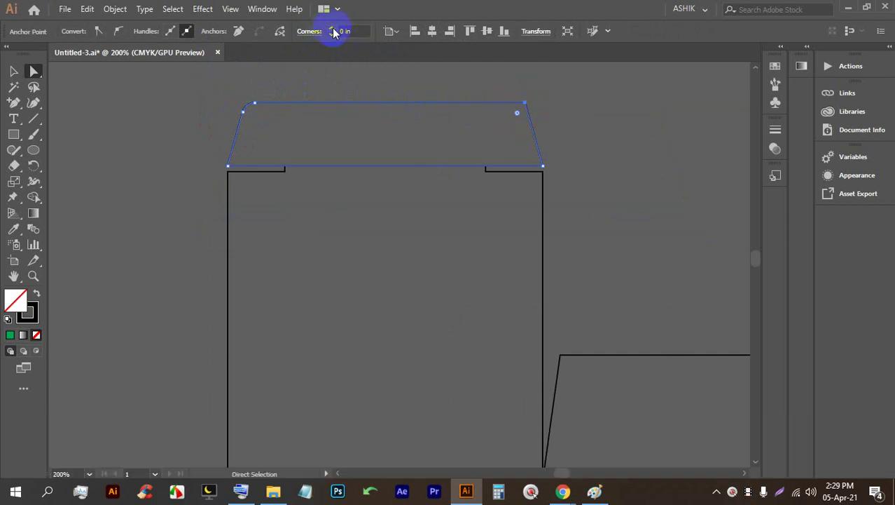
# - Round both outer corners of the lower panel's bottom flap with a 0.1 in corner radius, and deselect it
pyautogui.scroll(-3, 390, 160)
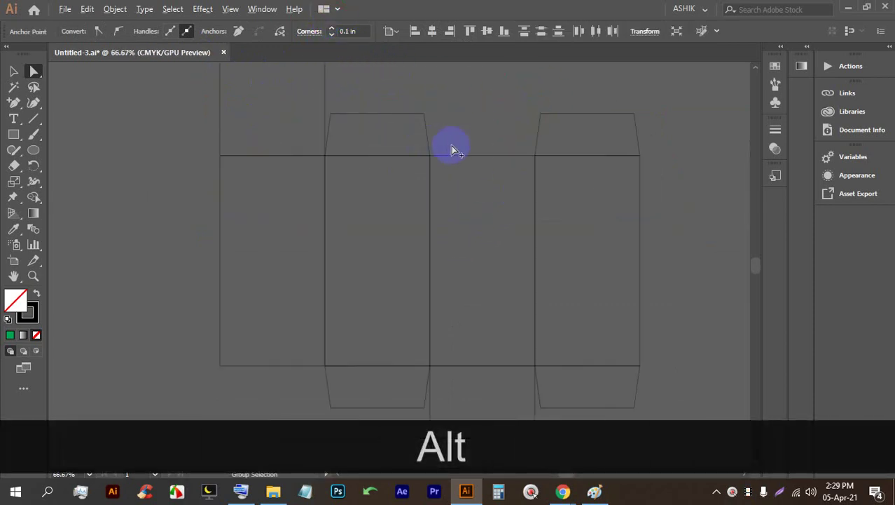
pyautogui.scroll(3, 464, 334)
pyautogui.moveTo(493, 394); pyautogui.dragTo(488, 282)
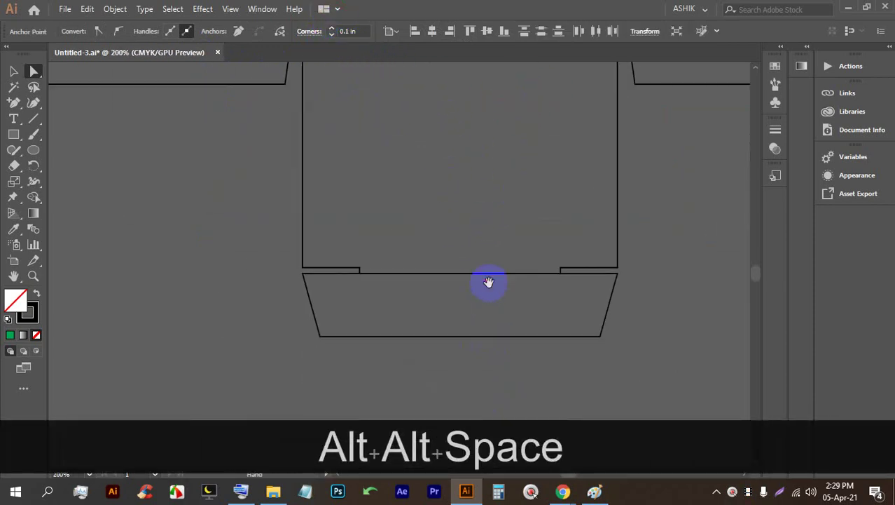
pyautogui.click(320, 337)
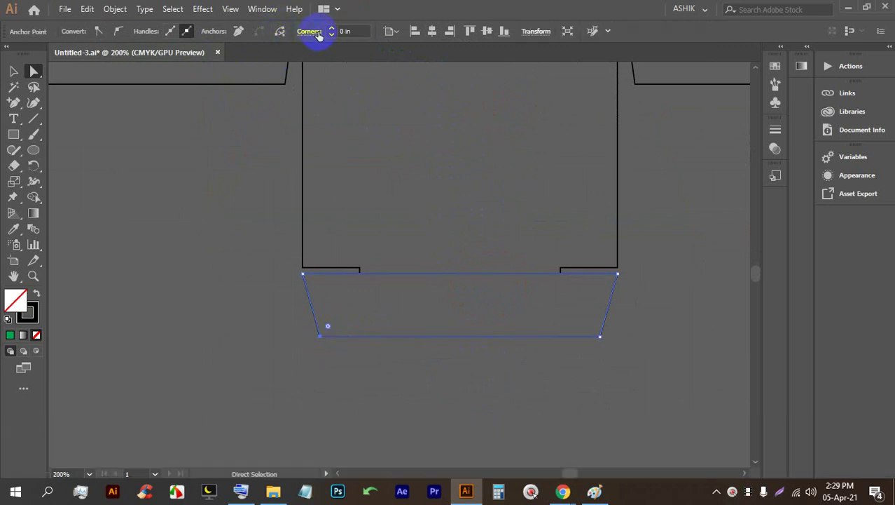
pyautogui.click(333, 30)
pyautogui.click(600, 336)
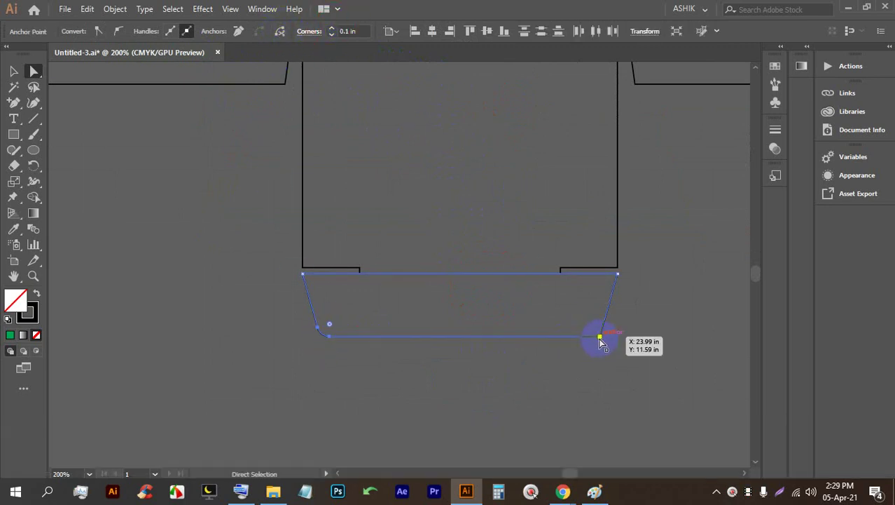
pyautogui.click(666, 333)
pyautogui.scroll(-1, 502, 306)
pyautogui.scroll(-4, 495, 292)
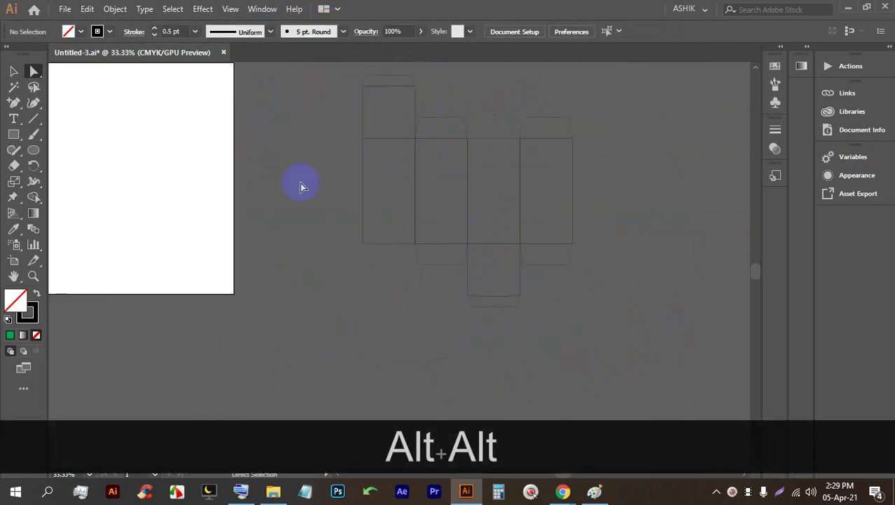
pyautogui.scroll(1, 389, 83)
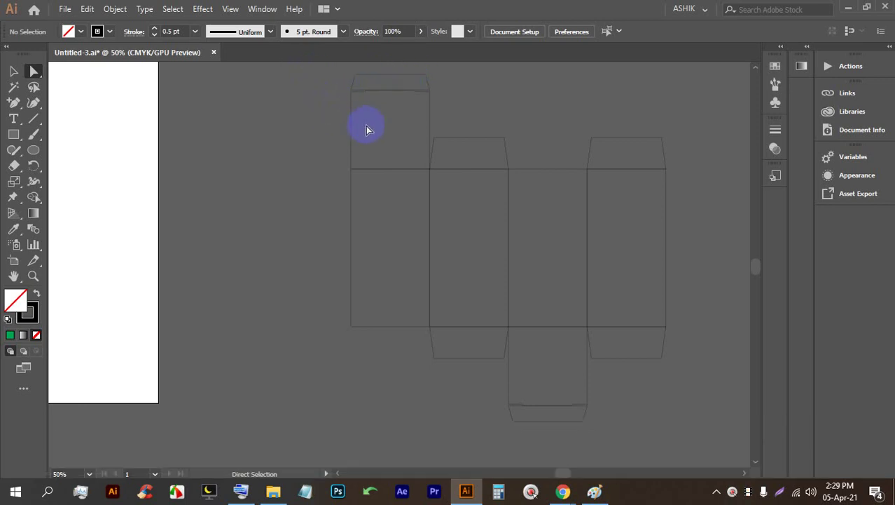
pyautogui.scroll(-1, 408, 206)
pyautogui.scroll(1, 340, 198)
pyautogui.scroll(1, 400, 298)
pyautogui.moveTo(400, 297); pyautogui.dragTo(432, 250)
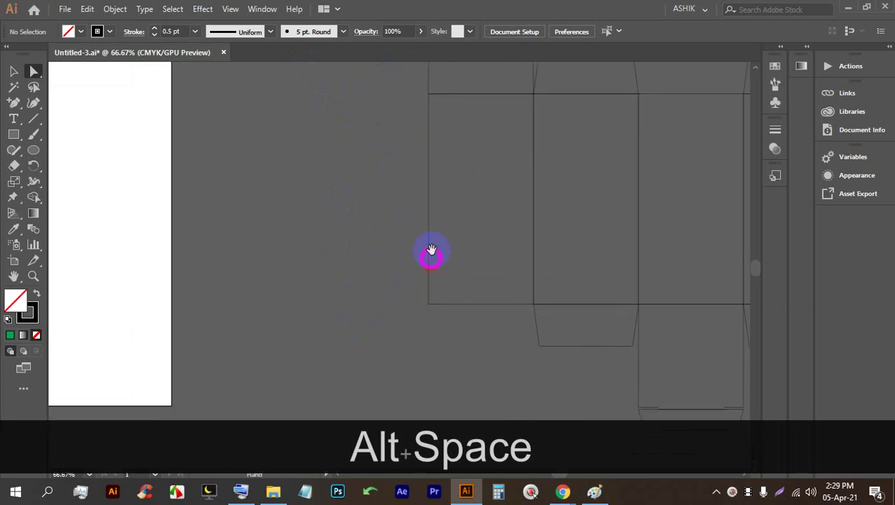
# - Duplicate the leftmost main panel rectangle one panel width to the left, so the copy shares its outer edge
pyautogui.click(13, 71)
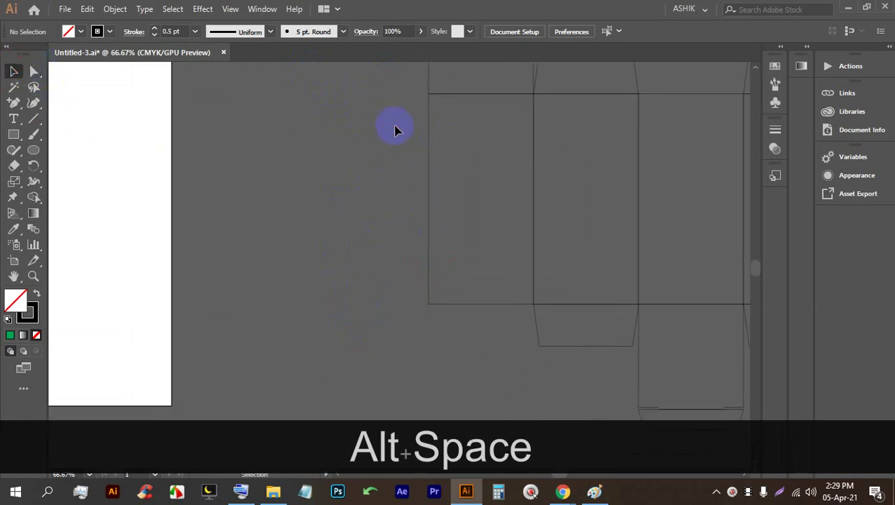
pyautogui.moveTo(429, 130); pyautogui.dragTo(325, 124)
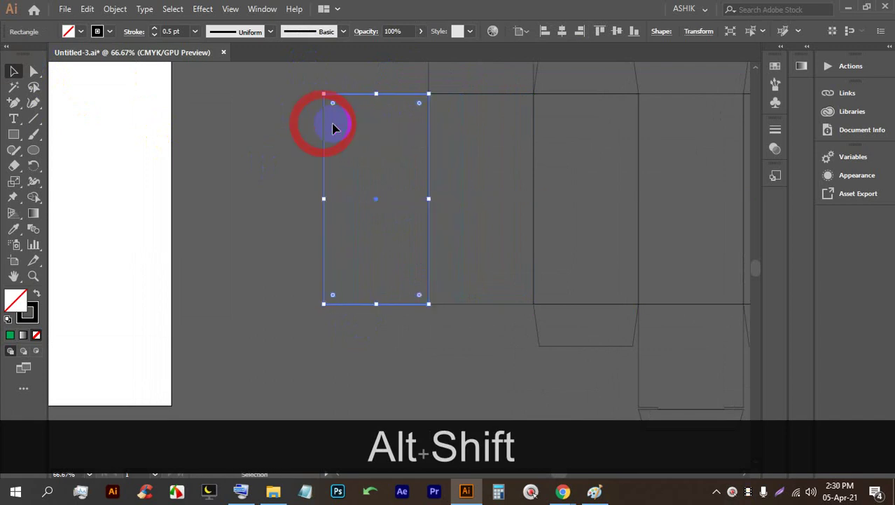
# - Try to narrow the duplicated rectangle to a width of 0.5 in about its centre, and undo the resize
pyautogui.click(687, 33)
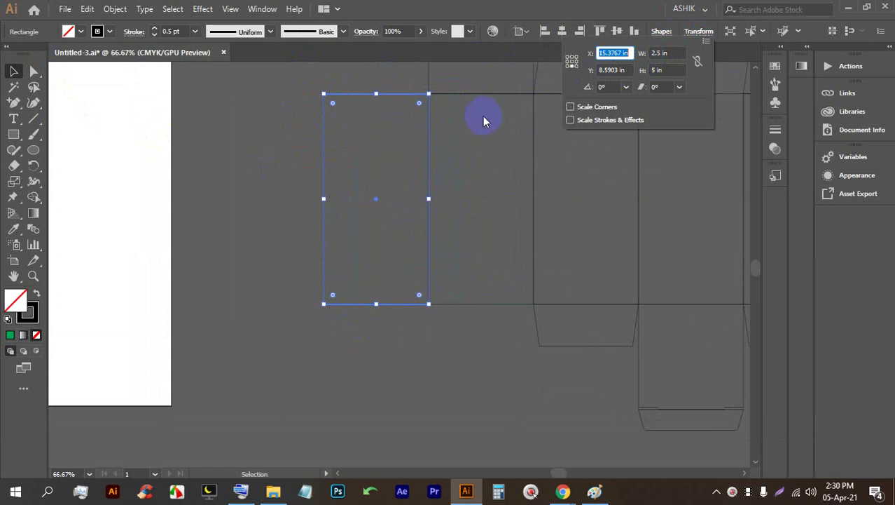
pyautogui.click(653, 53)
pyautogui.press('BackSpace')
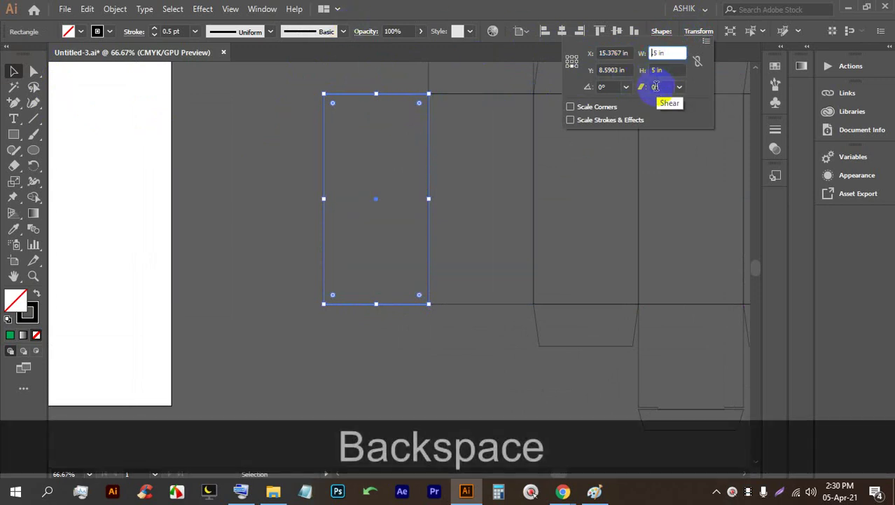
pyautogui.press('Return')
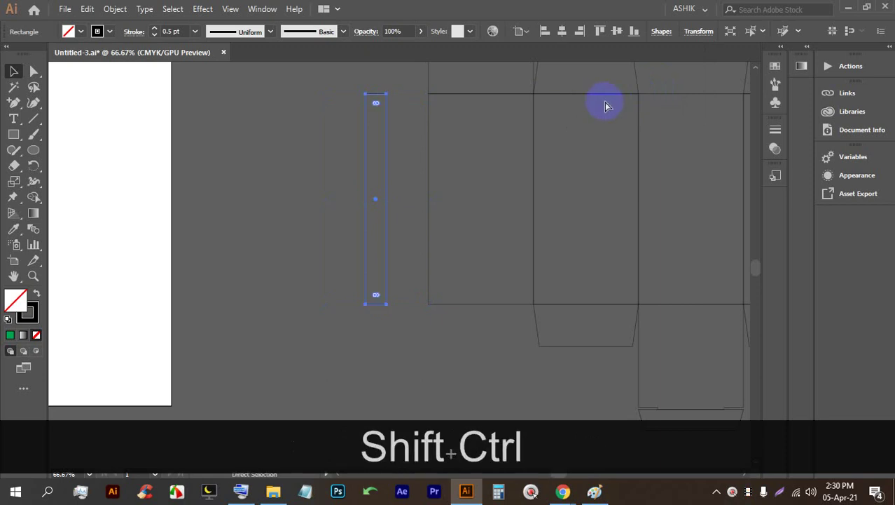
pyautogui.hotkey('ctrl', 'shift', 'z')
# - Set the duplicated rectangle's width to 0.5 in with the right edge as reference point, and deselect it
pyautogui.click(688, 34)
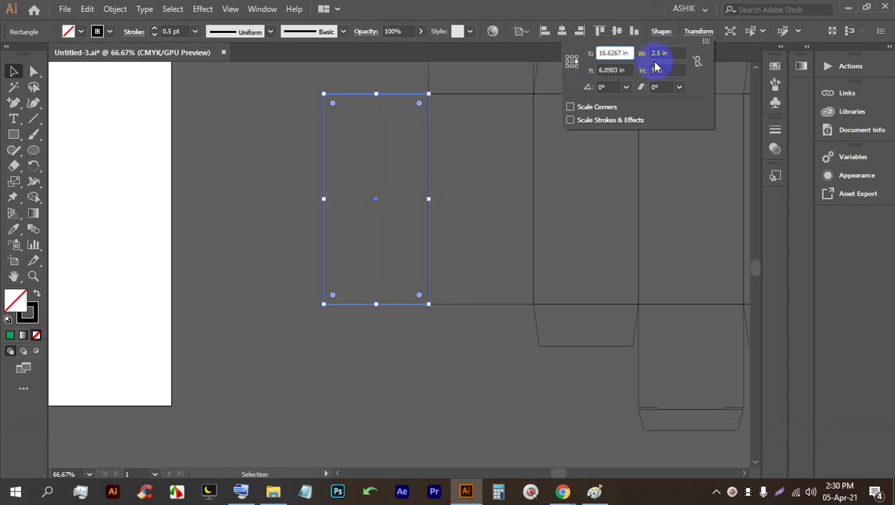
pyautogui.click(657, 52)
pyautogui.press('BackSpace')
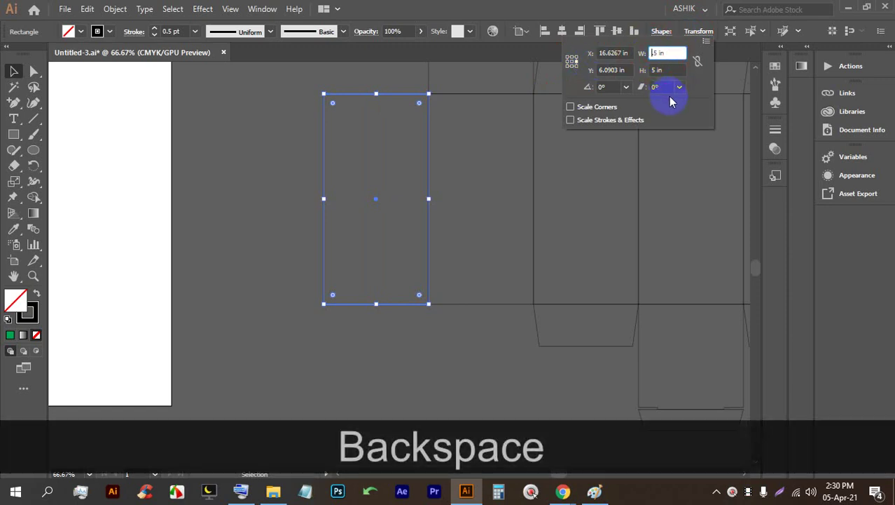
pyautogui.press('Return')
pyautogui.click(232, 160)
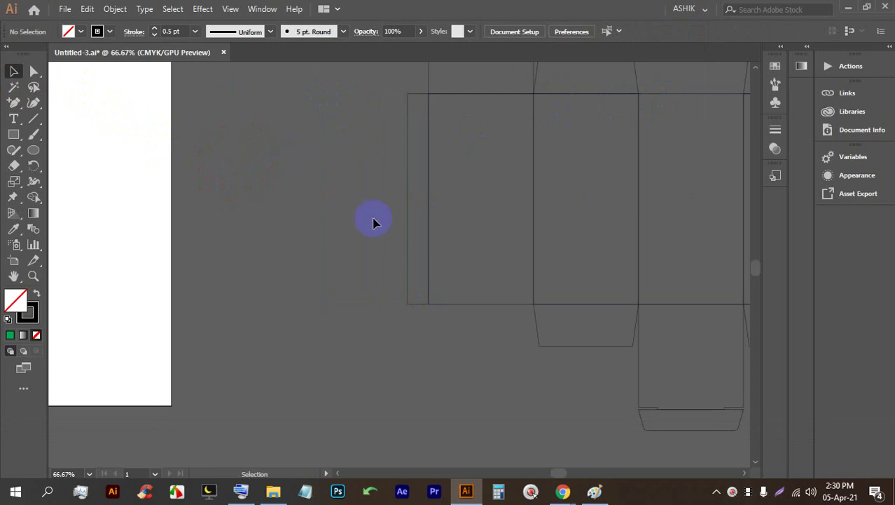
# - Save the dieline document with the added glue flap
pyautogui.scroll(-2, 246, 204)
pyautogui.scroll(2, 378, 117)
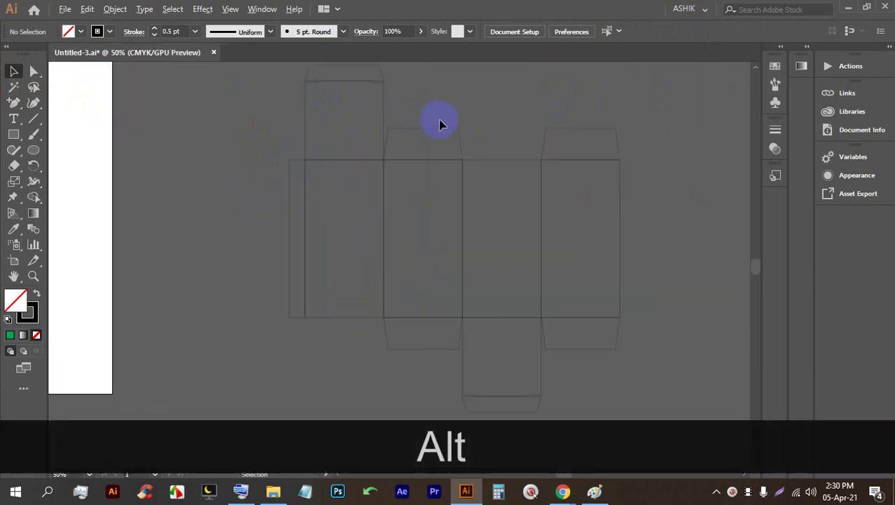
pyautogui.hotkey('ctrl', 's')
pyautogui.hotkey('ctrl', 's')
pyautogui.hotkey('ctrl', 's')
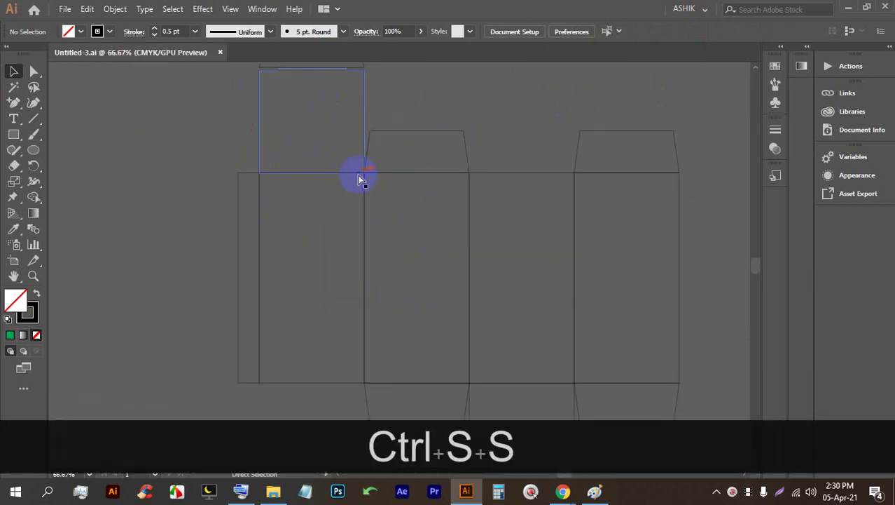
# - Select all the panels and flaps of the box dieline and copy them
pyautogui.scroll(-1, 348, 195)
pyautogui.moveTo(565, 291); pyautogui.dragTo(528, 282)
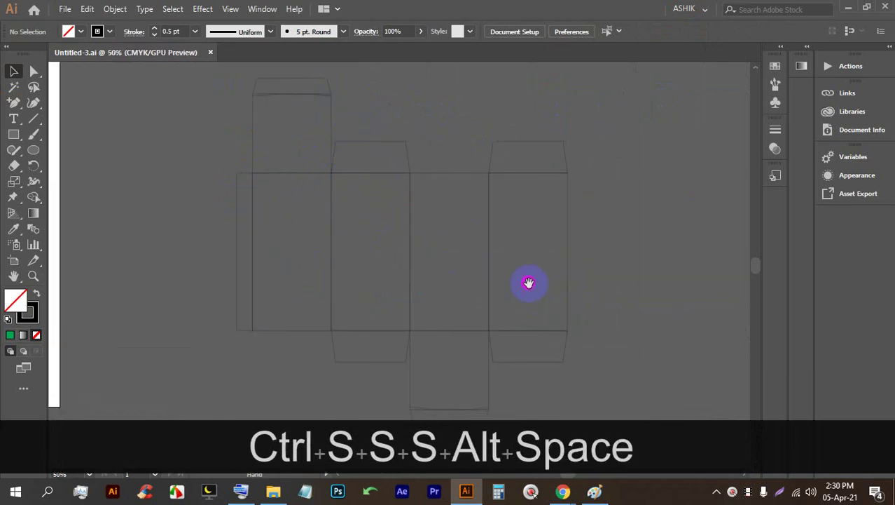
pyautogui.scroll(-1, 497, 277)
pyautogui.moveTo(544, 381); pyautogui.dragTo(293, 136)
pyautogui.hotkey('ctrl', 'c')
pyautogui.hotkey('ctrl', 'c')
pyautogui.hotkey('ctrl', 'c')
pyautogui.hotkey('ctrl', 'c')
pyautogui.hotkey('ctrl', 'c')
pyautogui.hotkey('ctrl', 'c')
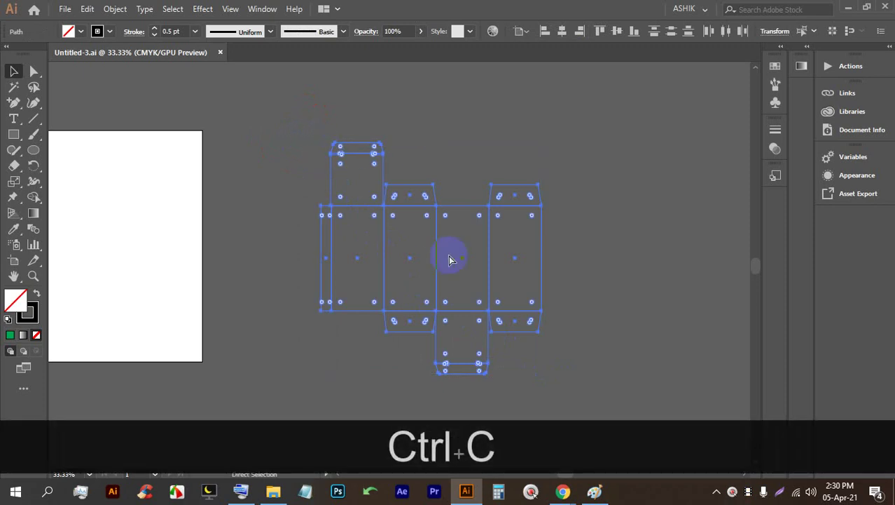
# - Show the document's layers and add a new layer above Layer 1
pyautogui.click(261, 10)
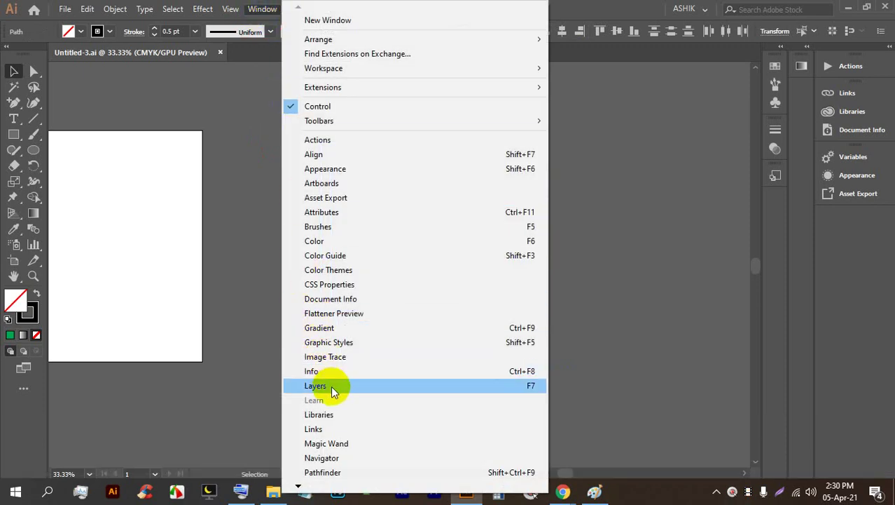
pyautogui.click(331, 385)
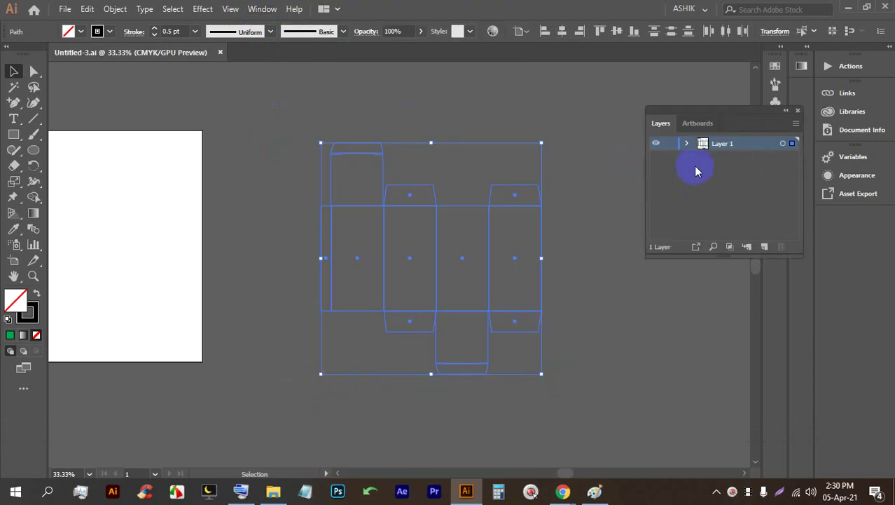
pyautogui.click(766, 247)
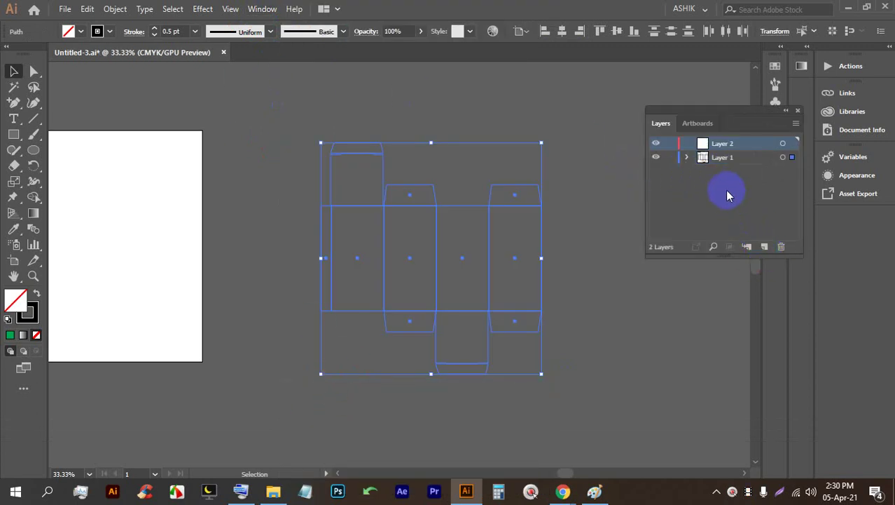
# - Hide Layer 1, paste the copied dieline in place on Layer 2, and deselect it
pyautogui.click(723, 158)
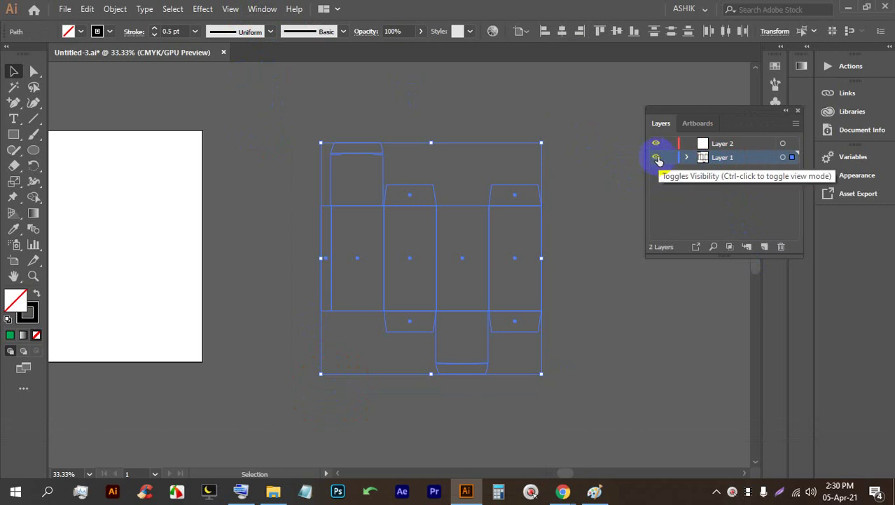
pyautogui.click(654, 159)
pyautogui.click(728, 145)
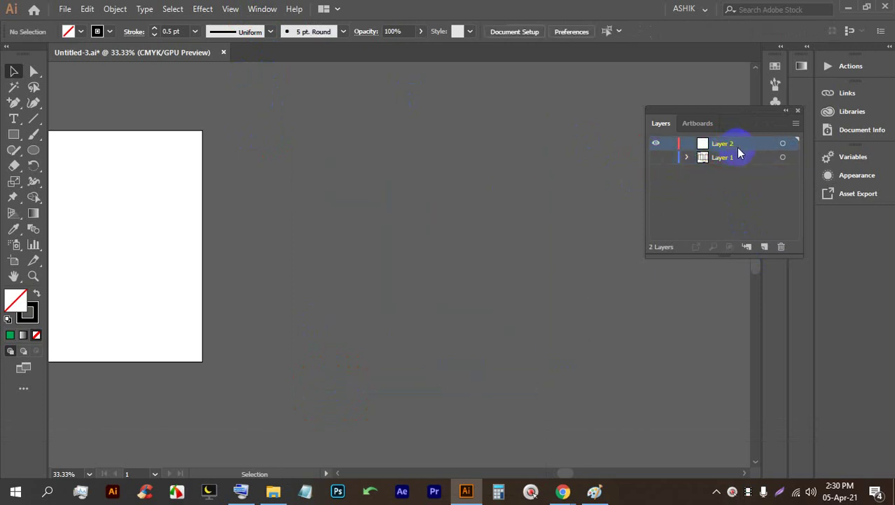
pyautogui.hotkey('ctrl', 'f')
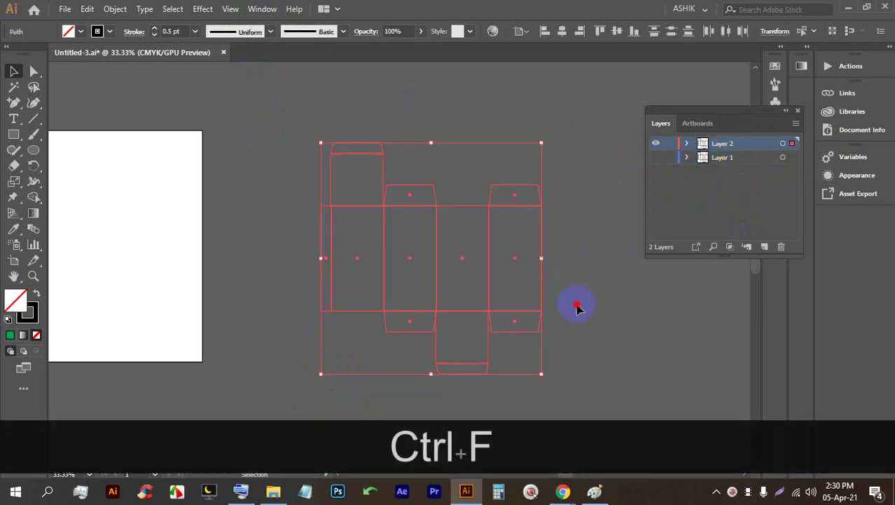
pyautogui.click(577, 307)
# - Select the whole dieline on Layer 2, merge all panels and flaps into one outline with Shape Builder, and deselect it
pyautogui.scroll(1, 443, 282)
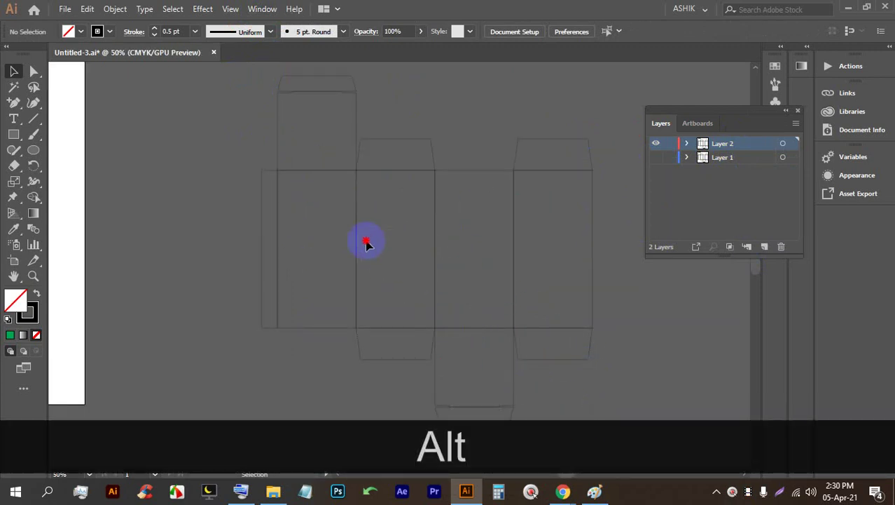
pyautogui.click(268, 79)
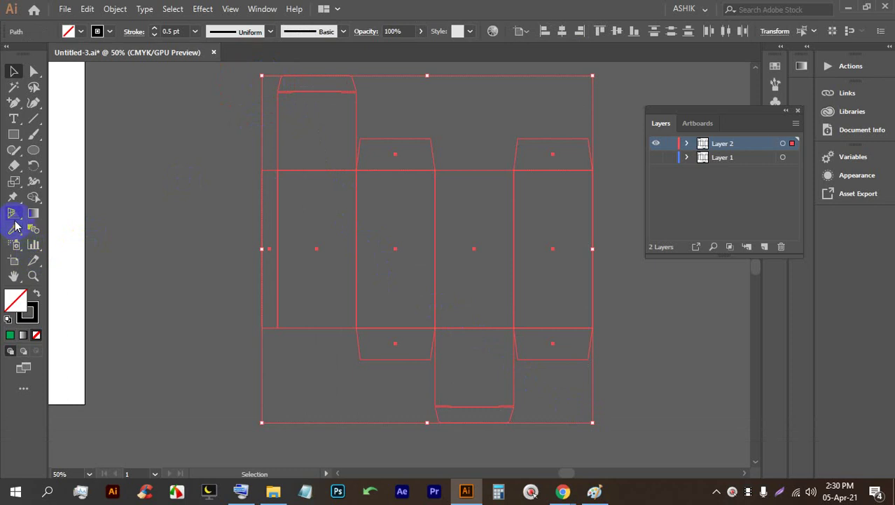
pyautogui.click(33, 198)
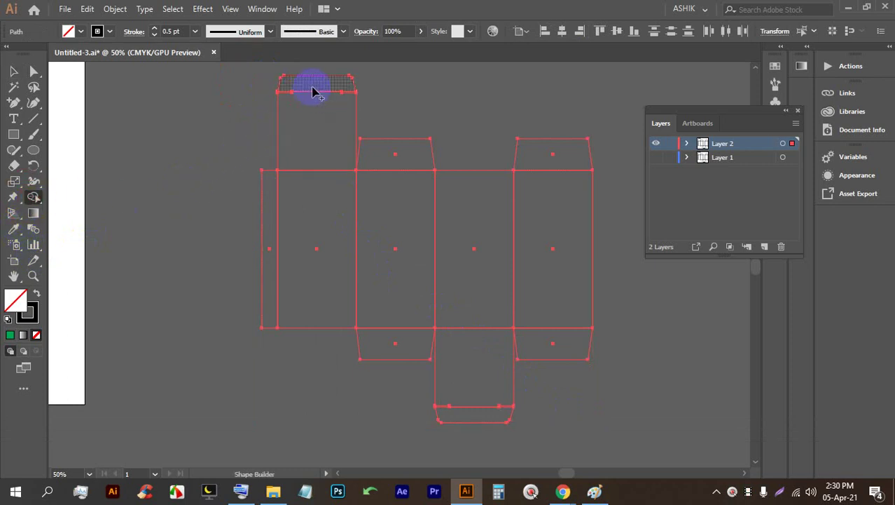
pyautogui.moveTo(313, 89)
pyautogui.mouseDown()
pyautogui.moveTo(313, 216)
pyautogui.moveTo(278, 263)
pyautogui.moveTo(346, 293)
pyautogui.moveTo(383, 332)
pyautogui.moveTo(401, 155)
pyautogui.moveTo(414, 199)
pyautogui.moveTo(455, 230)
pyautogui.moveTo(475, 372)
pyautogui.mouseUp()
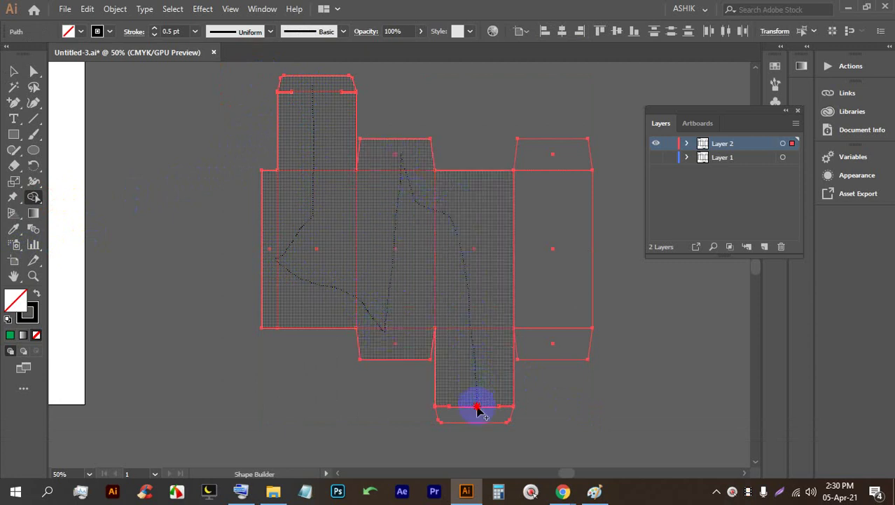
pyautogui.moveTo(480, 415)
pyautogui.mouseDown()
pyautogui.moveTo(479, 312)
pyautogui.moveTo(525, 279)
pyautogui.moveTo(548, 341)
pyautogui.moveTo(548, 164)
pyautogui.mouseUp()
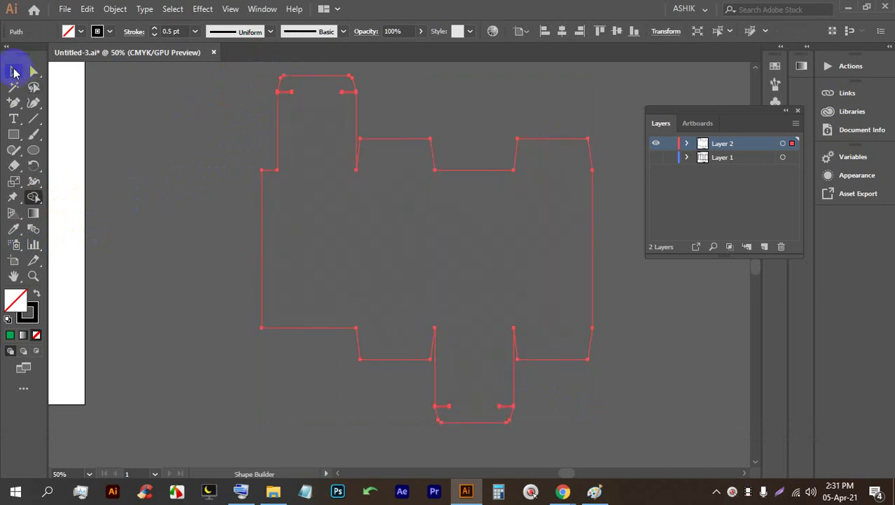
pyautogui.click(14, 71)
pyautogui.click(269, 135)
# - Set the stroke of the merged outline on Layer 2 to red, and deselect it
pyautogui.click(276, 129)
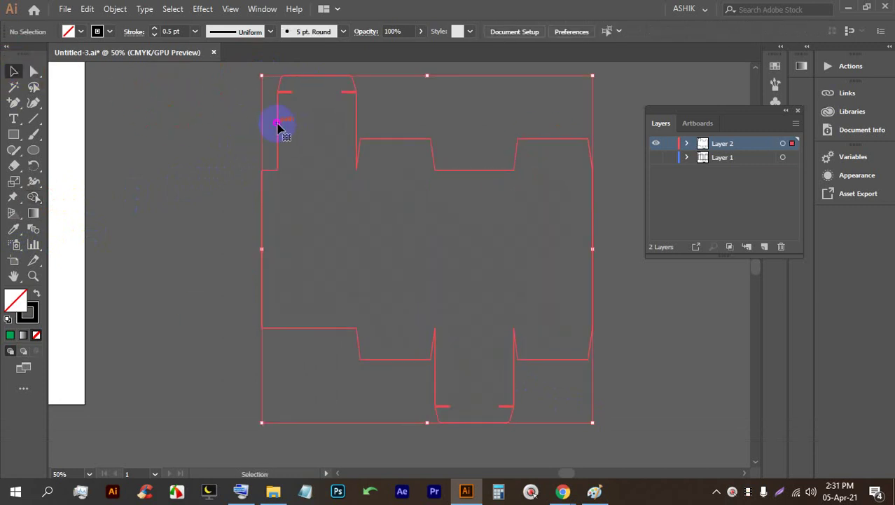
pyautogui.click(68, 32)
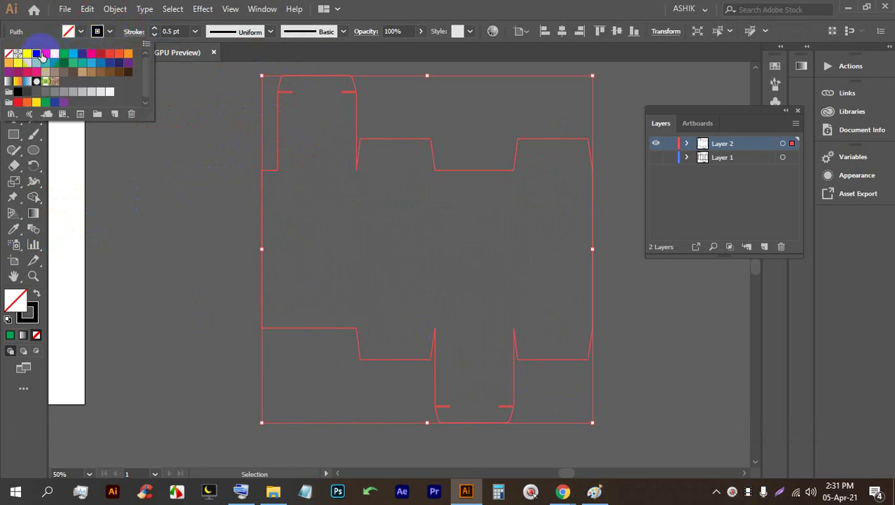
pyautogui.click(172, 176)
pyautogui.click(172, 190)
pyautogui.press('alt')
pyautogui.scroll(3, 351, 146)
pyautogui.scroll(-2, 491, 161)
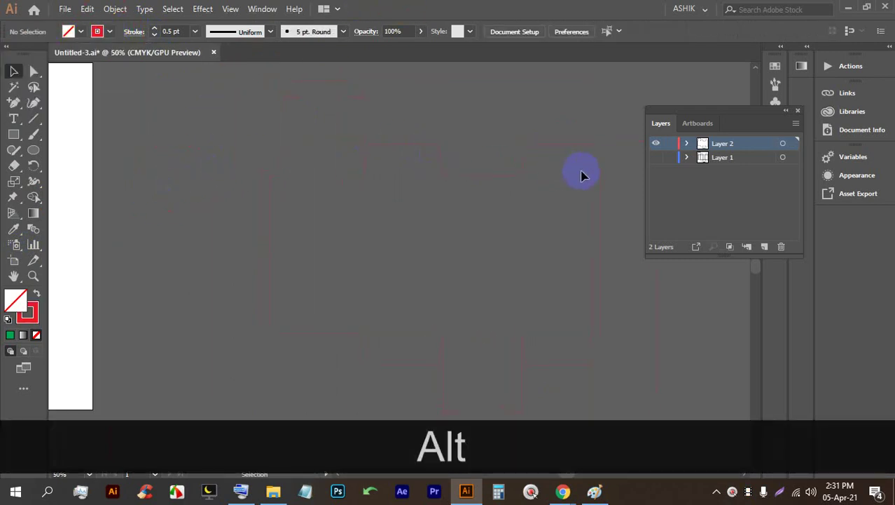
# - Show Layer 1 again and compare the red cut outline with the black fold lines
pyautogui.keyDown('alt'); pyautogui.click(655, 159); pyautogui.keyUp('alt')
pyautogui.scroll(-2, 410, 194)
pyautogui.scroll(3, 417, 199)
pyautogui.scroll(2, 361, 130)
pyautogui.scroll(-1, 351, 119)
pyautogui.scroll(-2, 474, 182)
pyautogui.scroll(1, 396, 126)
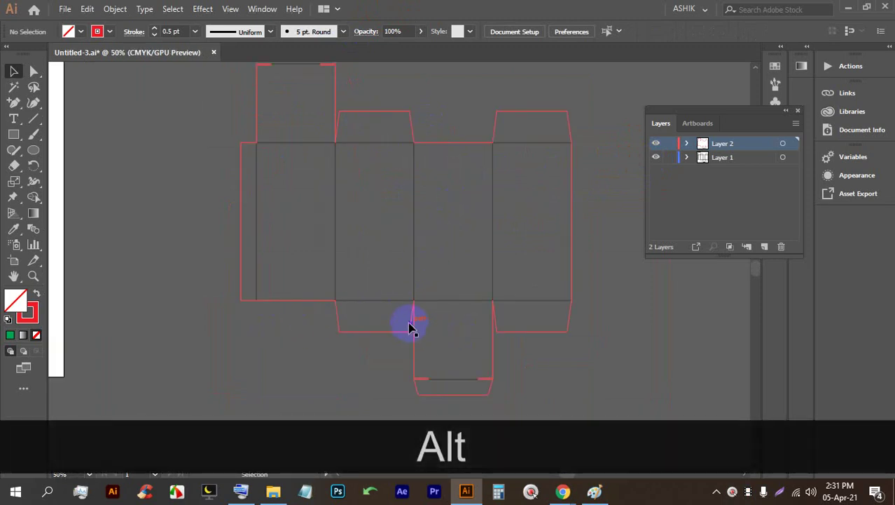
# - Hide Layer 2 with the red outline and save the document
pyautogui.click(656, 143)
pyautogui.hotkey('ctrl', 's')
pyautogui.hotkey('ctrl', 's')
pyautogui.hotkey('ctrl', 's')
pyautogui.hotkey('ctrl', 's')
pyautogui.hotkey('ctrl', 's')
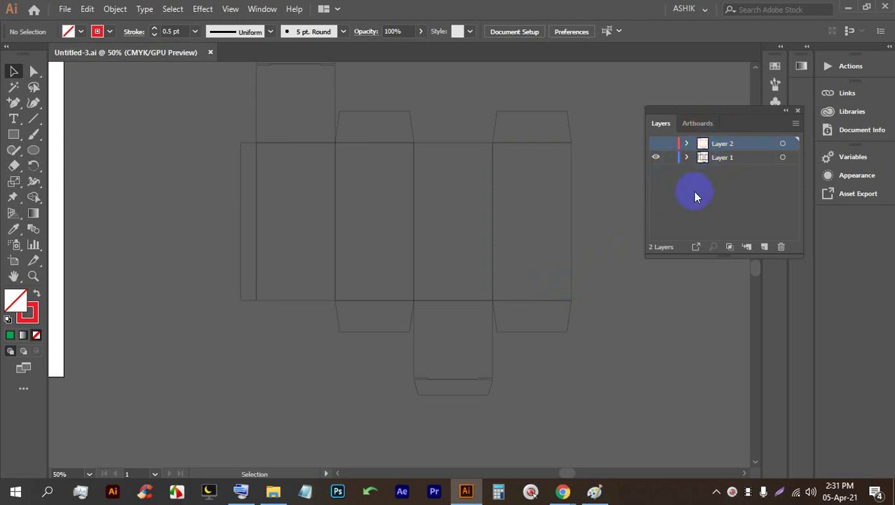
# - Switch to the Google Meet call, admit the waiting participant, and return to Illustrator
pyautogui.moveTo(562, 490)
pyautogui.click(479, 420)
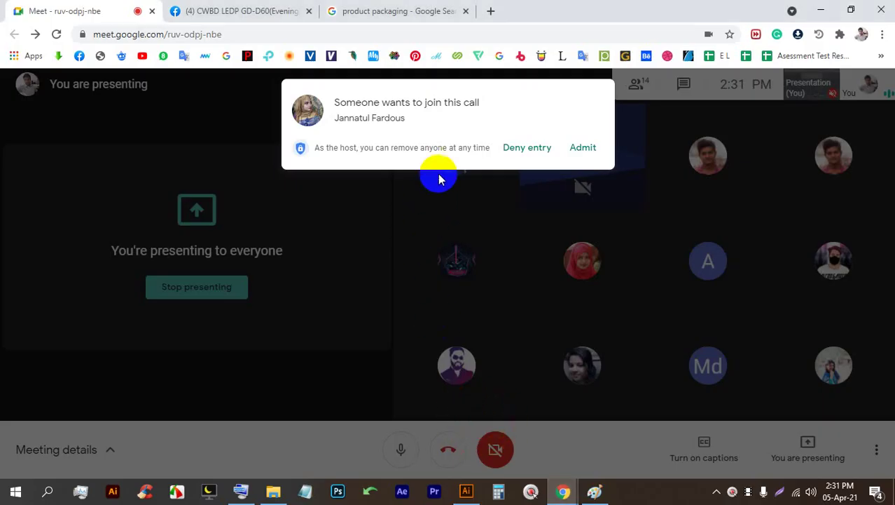
pyautogui.click(581, 149)
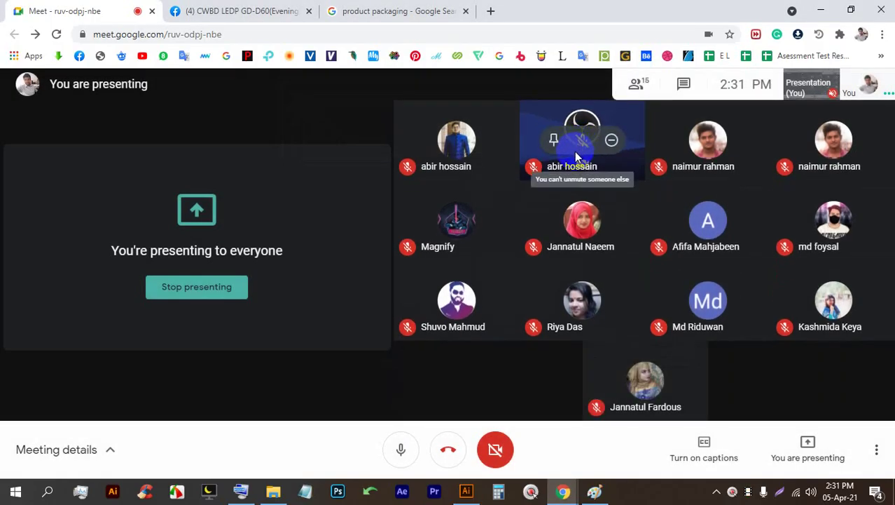
pyautogui.click(466, 490)
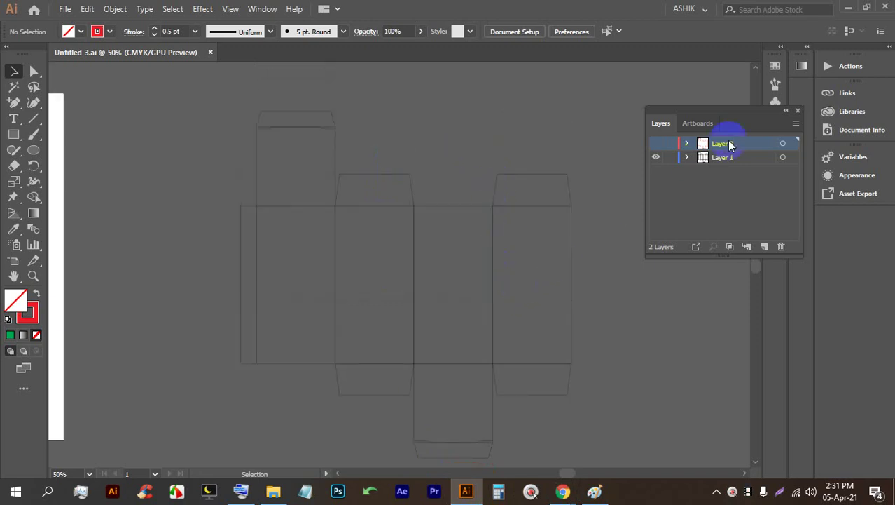
# - Make Layer 2 visible and delete it together with its artwork
pyautogui.press('Delete')
pyautogui.click(656, 144)
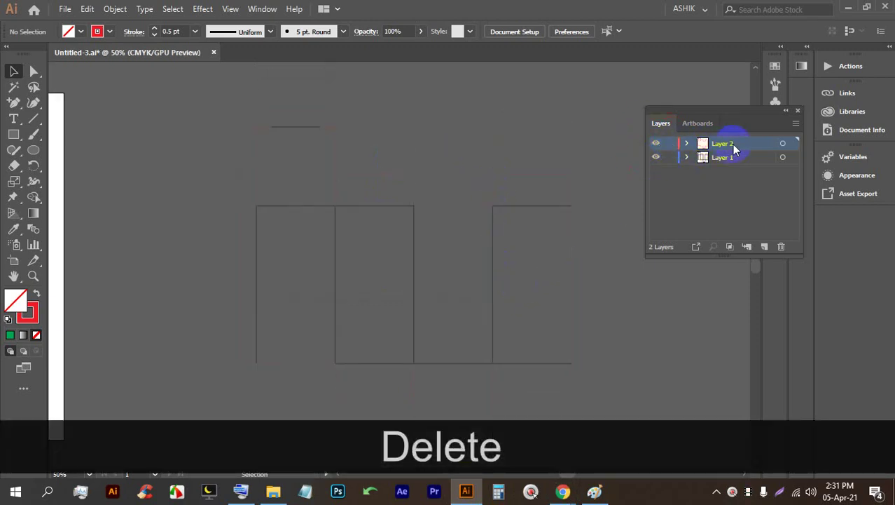
pyautogui.press('Delete')
pyautogui.click(780, 247)
pyautogui.click(495, 264)
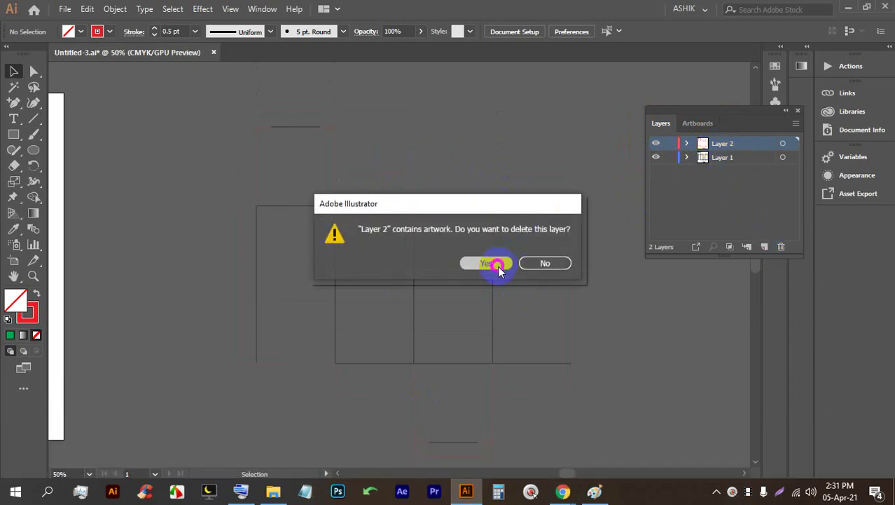
# - Save the document with the dieline on Layer 1 only
pyautogui.hotkey('ctrl', 's')
pyautogui.hotkey('ctrl', 's')
pyautogui.hotkey('ctrl', 's')
pyautogui.hotkey('ctrl', 's')
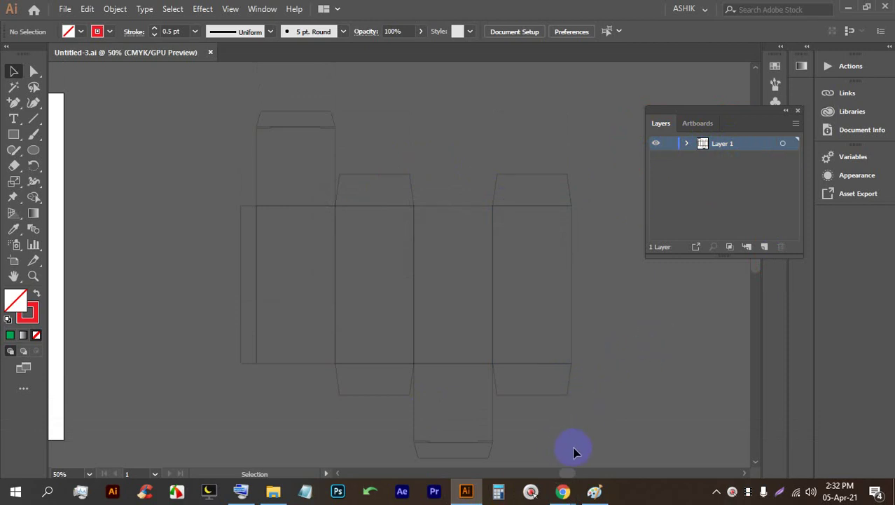
# - Copy the whole dieline, add a new layer, hide Layer 1, and paste the copy in place on Layer 2
pyautogui.moveTo(207, 119); pyautogui.dragTo(232, 136)
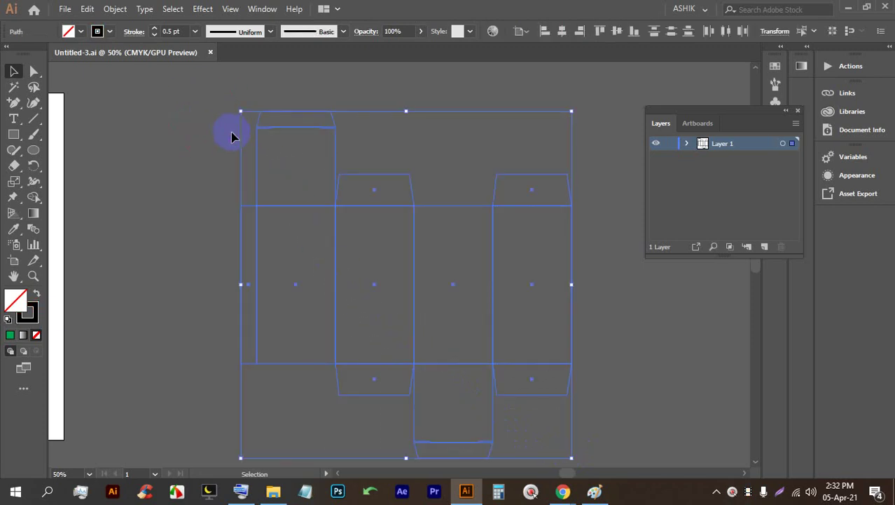
pyautogui.hotkey('ctrl', 'c')
pyautogui.hotkey('ctrl', 'c')
pyautogui.hotkey('ctrl', 'c')
pyautogui.hotkey('ctrl', 'c')
pyautogui.hotkey('ctrl', 'c')
pyautogui.hotkey('ctrl', 'c')
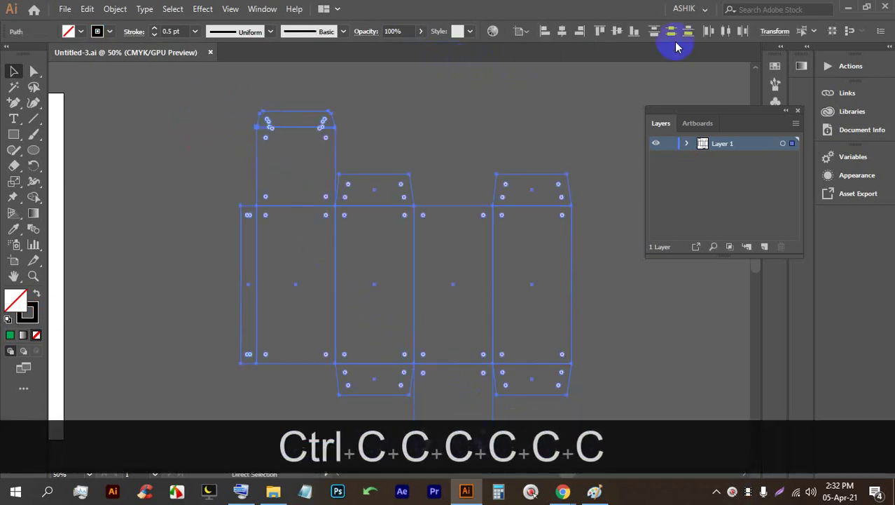
pyautogui.click(764, 246)
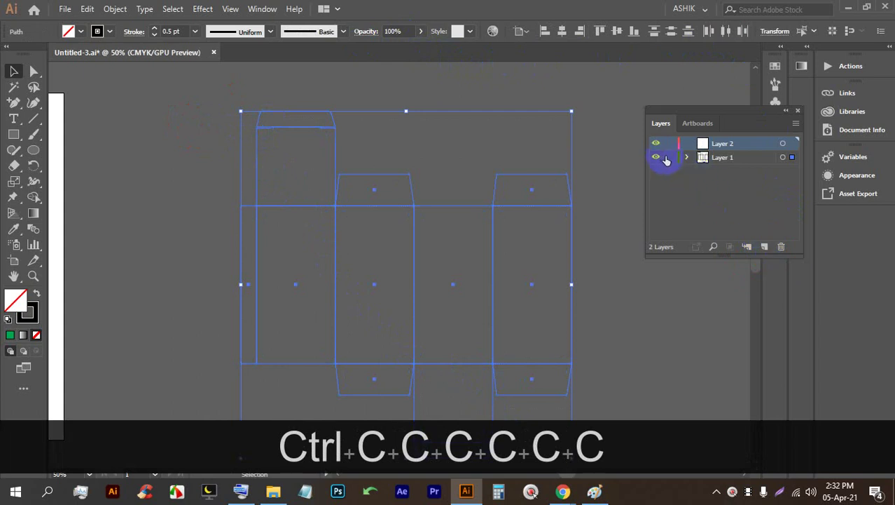
pyautogui.click(656, 157)
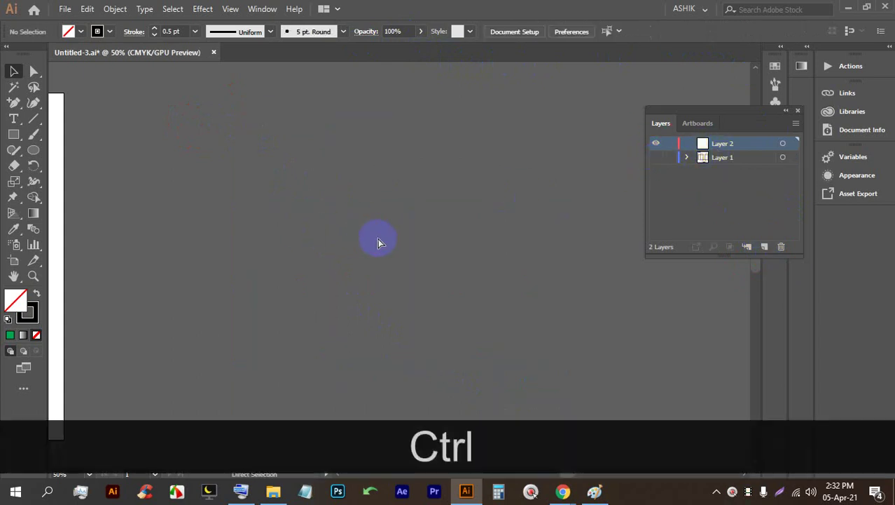
pyautogui.hotkey('ctrl', 'f')
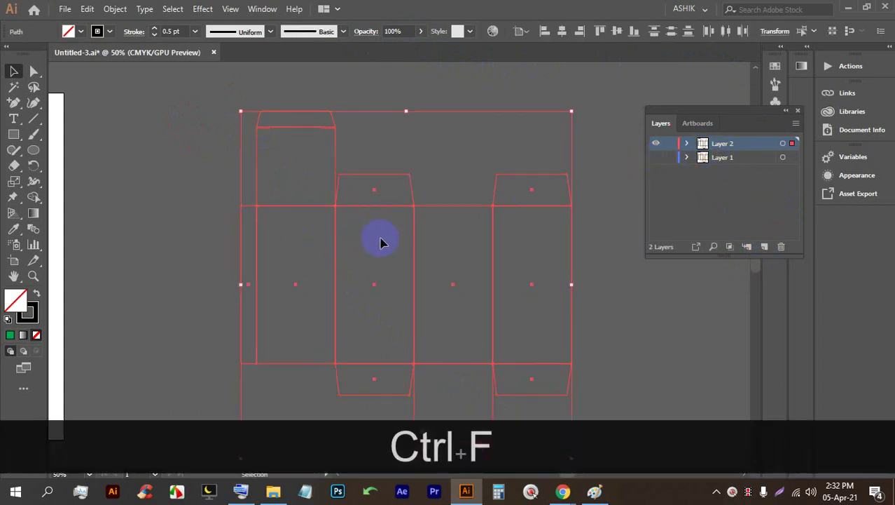
# - Merge all the pasted panels and flaps on Layer 2 into one outline with the Shape Builder tool
pyautogui.click(601, 268)
pyautogui.hotkey('ctrl', 'a')
pyautogui.click(33, 196)
pyautogui.moveTo(290, 125)
pyautogui.mouseDown()
pyautogui.moveTo(280, 292)
pyautogui.moveTo(251, 303)
pyautogui.moveTo(344, 319)
pyautogui.moveTo(364, 371)
pyautogui.moveTo(368, 189)
pyautogui.moveTo(380, 231)
pyautogui.moveTo(442, 286)
pyautogui.moveTo(463, 384)
pyautogui.moveTo(459, 444)
pyautogui.moveTo(461, 356)
pyautogui.moveTo(507, 327)
pyautogui.moveTo(525, 361)
pyautogui.moveTo(532, 181)
pyautogui.mouseUp()
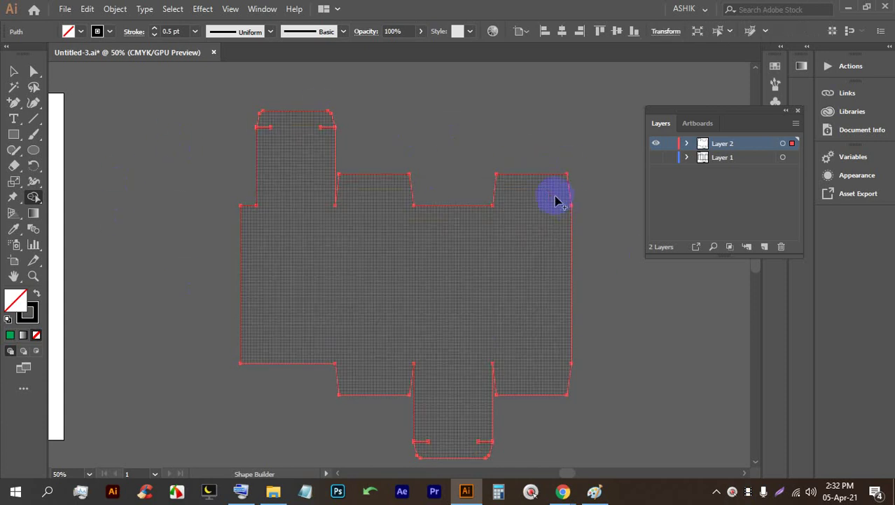
pyautogui.click(14, 73)
pyautogui.click(127, 124)
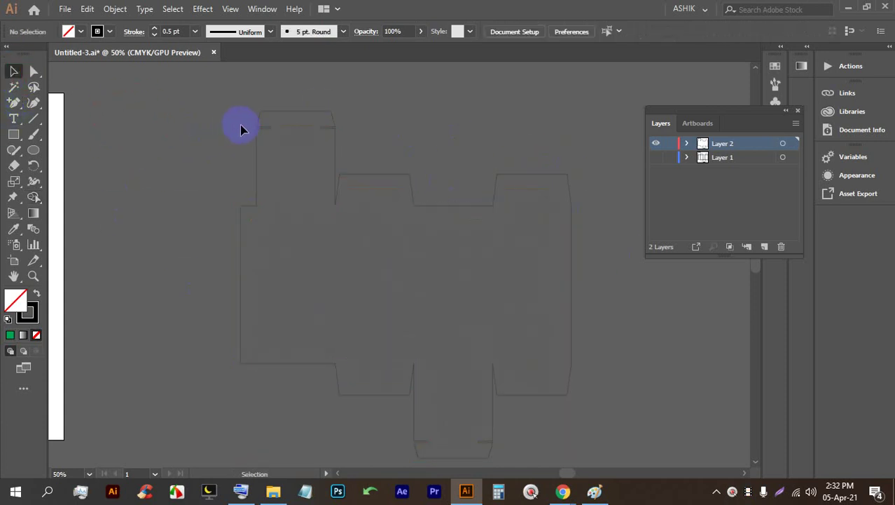
# - Set the merged outline's stroke colour to red and deselect it
pyautogui.click(259, 133)
pyautogui.click(104, 31)
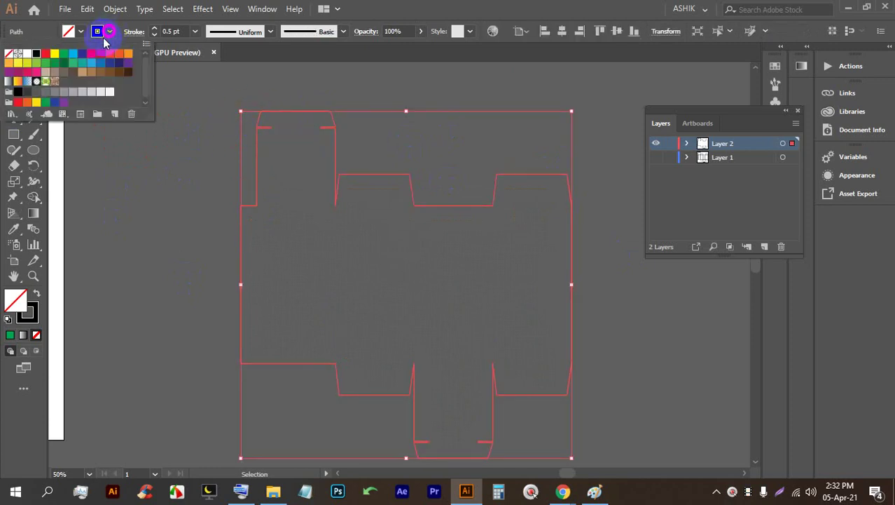
pyautogui.click(47, 55)
pyautogui.click(136, 185)
pyautogui.click(180, 169)
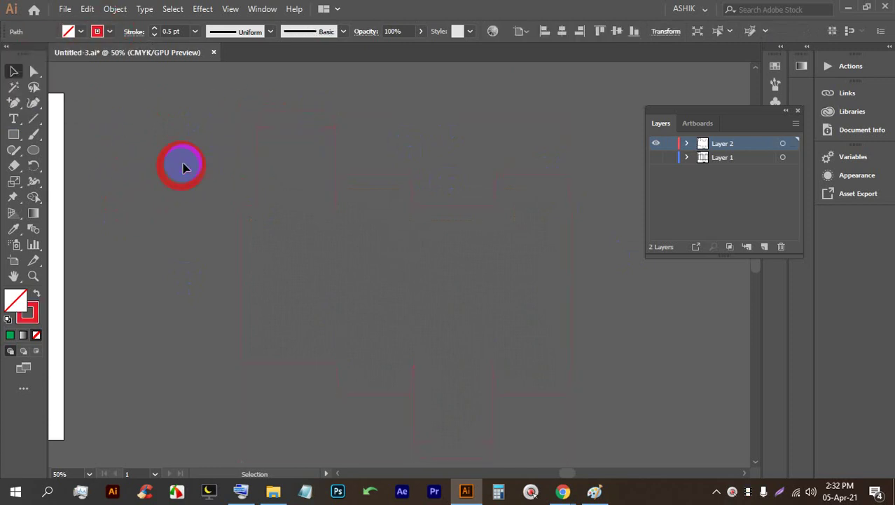
# - Make Layer 1 visible again and compare its black fold lines with the red outline at the flap corners and slits
pyautogui.scroll(4, 242, 118)
pyautogui.scroll(-2, 380, 120)
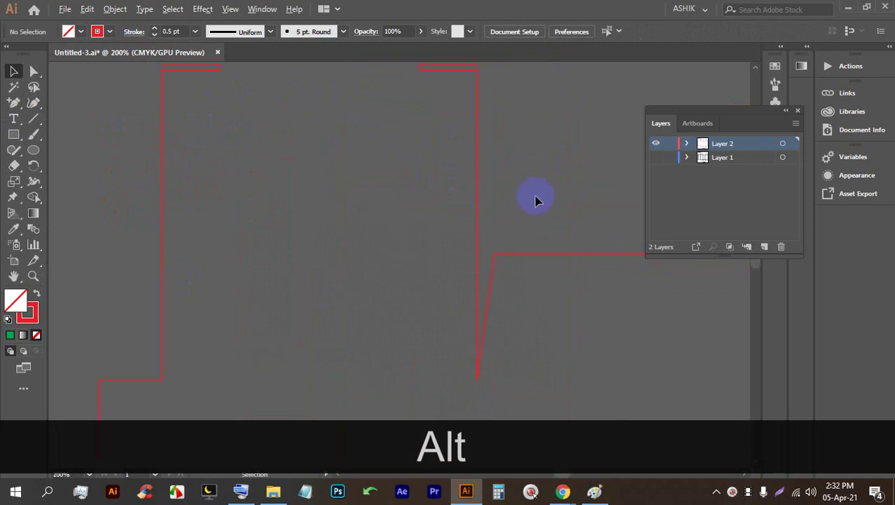
pyautogui.scroll(-5, 517, 236)
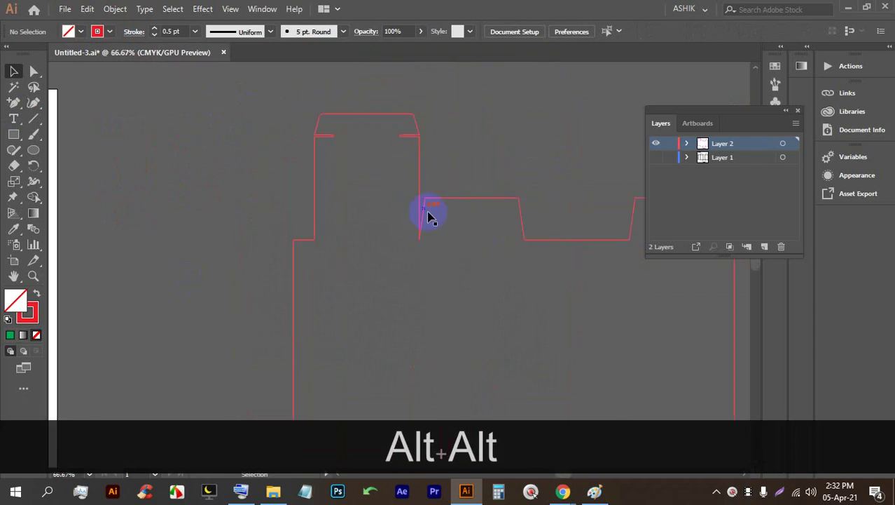
pyautogui.scroll(-2, 329, 171)
pyautogui.scroll(2, 392, 176)
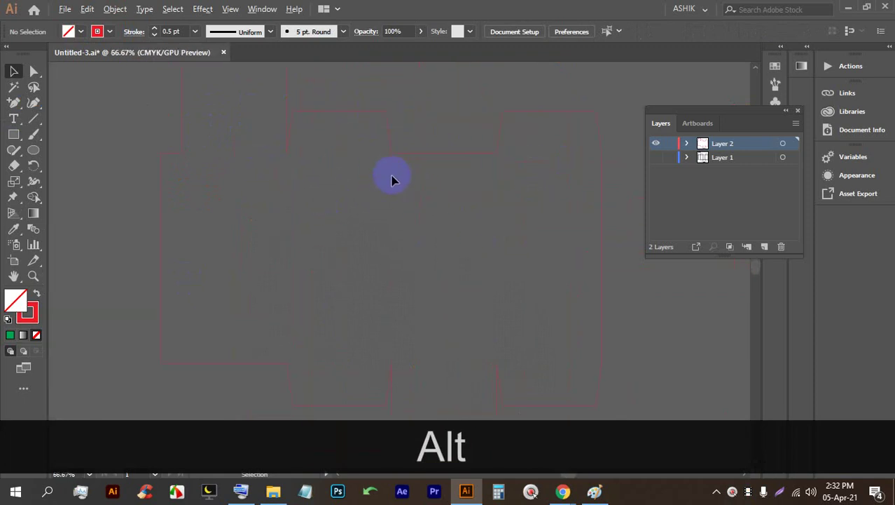
pyautogui.scroll(2, 606, 117)
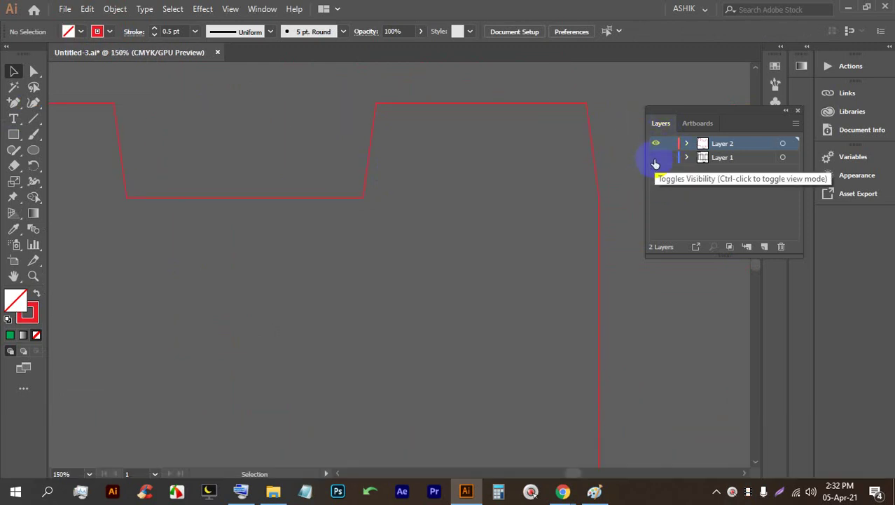
pyautogui.click(656, 157)
pyautogui.scroll(3, 370, 177)
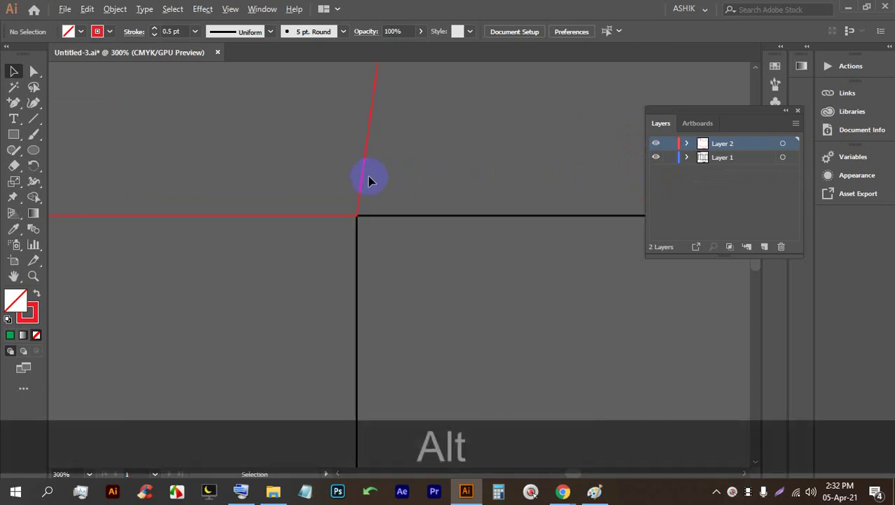
pyautogui.scroll(-5, 369, 170)
pyautogui.scroll(4, 215, 162)
pyautogui.scroll(1, 340, 150)
pyautogui.scroll(5, 362, 205)
pyautogui.scroll(3, 154, 136)
pyautogui.scroll(4, 176, 143)
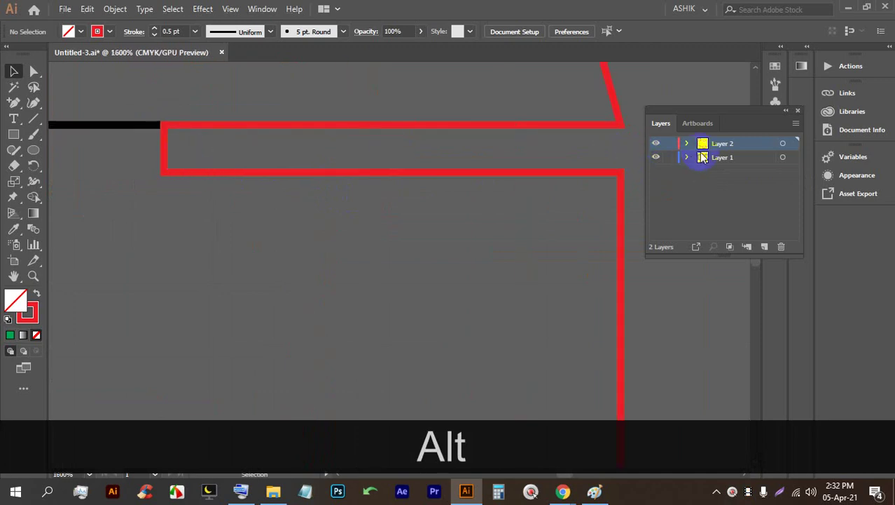
# - Rename Layer 2 as layout
pyautogui.doubleClick(726, 143)
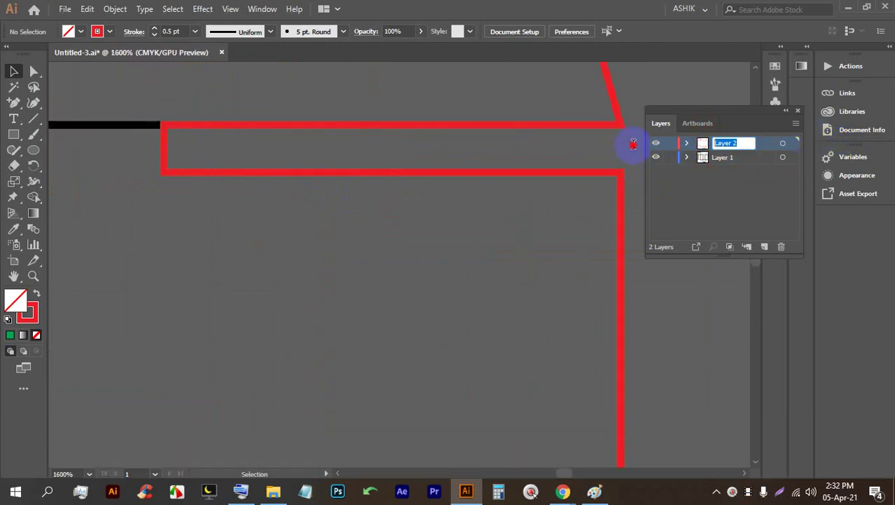
pyautogui.write('layout')
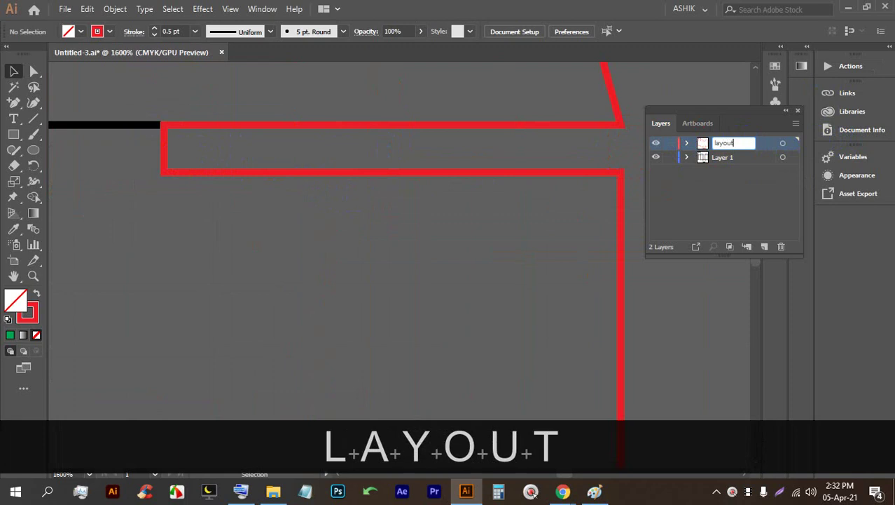
pyautogui.press('Return')
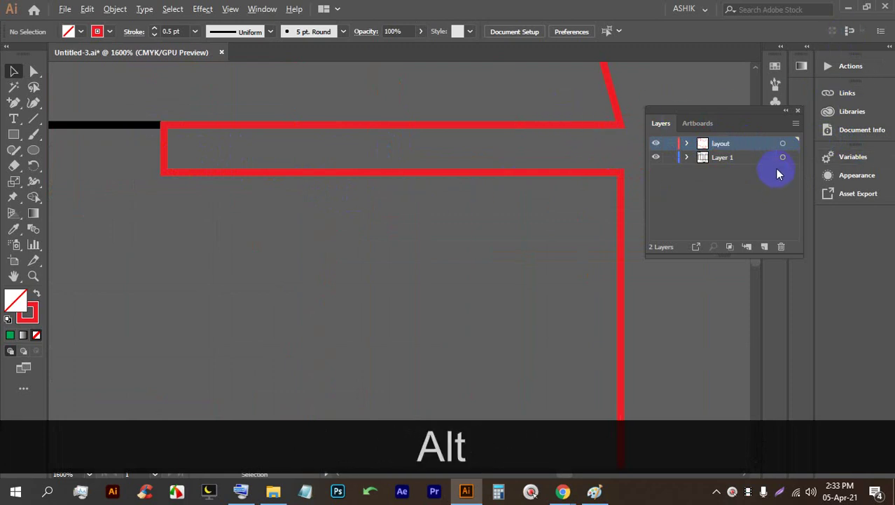
# - Toggle the layout layer's visibility and check the red outline against the Layer 1 dieline around the upper tuck flap and its slits
pyautogui.scroll(-6, 619, 156)
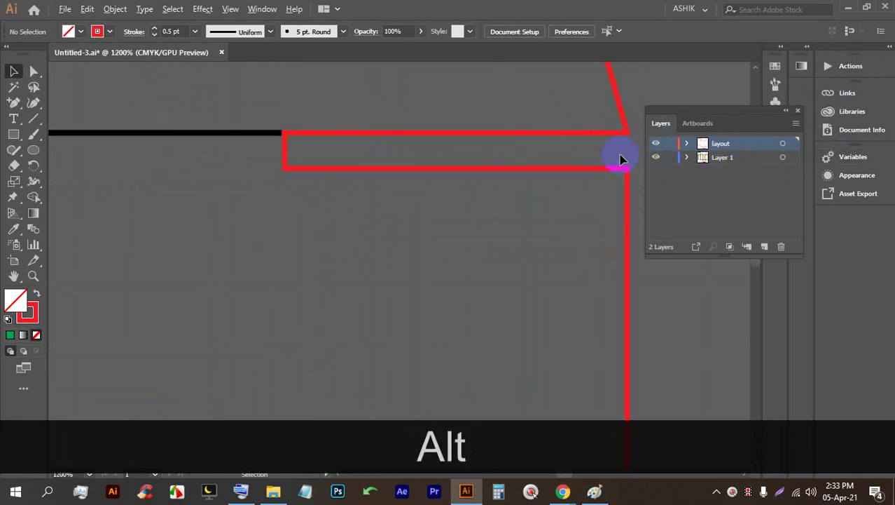
pyautogui.keyDown('alt'); pyautogui.click(656, 144); pyautogui.keyUp('alt')
pyautogui.keyDown('alt'); pyautogui.click(657, 144); pyautogui.keyUp('alt')
pyautogui.click(656, 145)
pyautogui.click(657, 143)
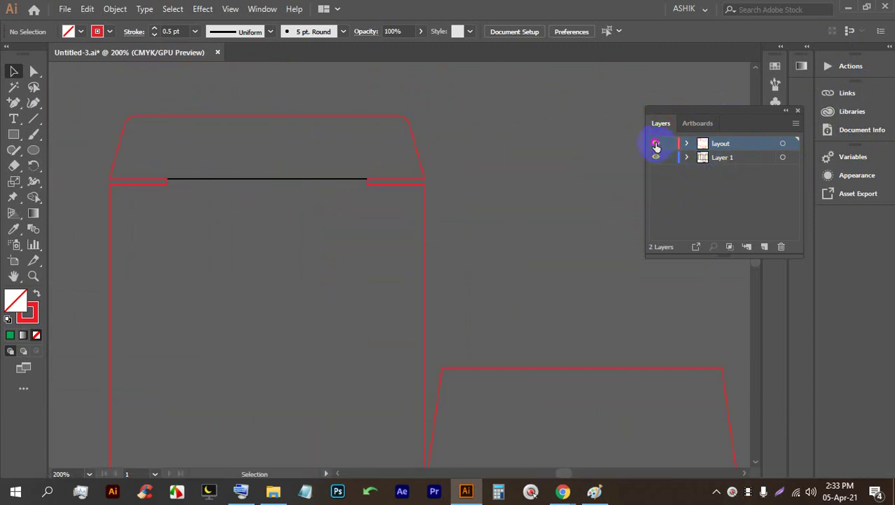
pyautogui.scroll(6, 372, 254)
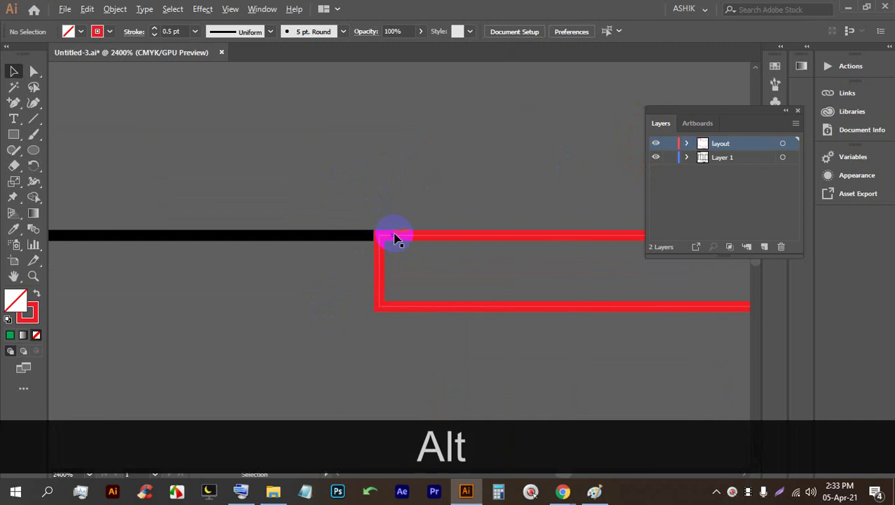
pyautogui.scroll(-7, 382, 237)
pyautogui.scroll(-5, 378, 238)
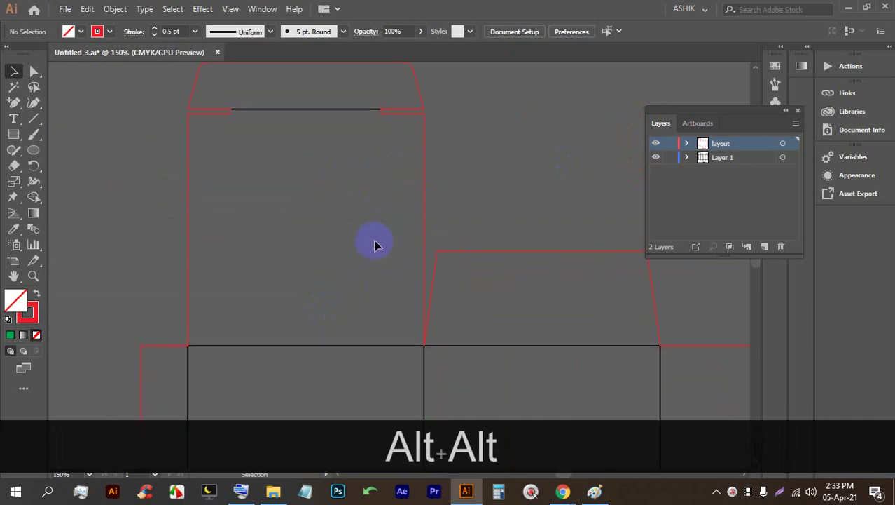
pyautogui.scroll(-3, 394, 245)
pyautogui.scroll(1, 378, 260)
pyautogui.scroll(1, 296, 261)
pyautogui.scroll(-2, 347, 230)
# - Hide the layout layer and fill the first main panel and the closure panel above it with CMYK Cyan
pyautogui.click(657, 143)
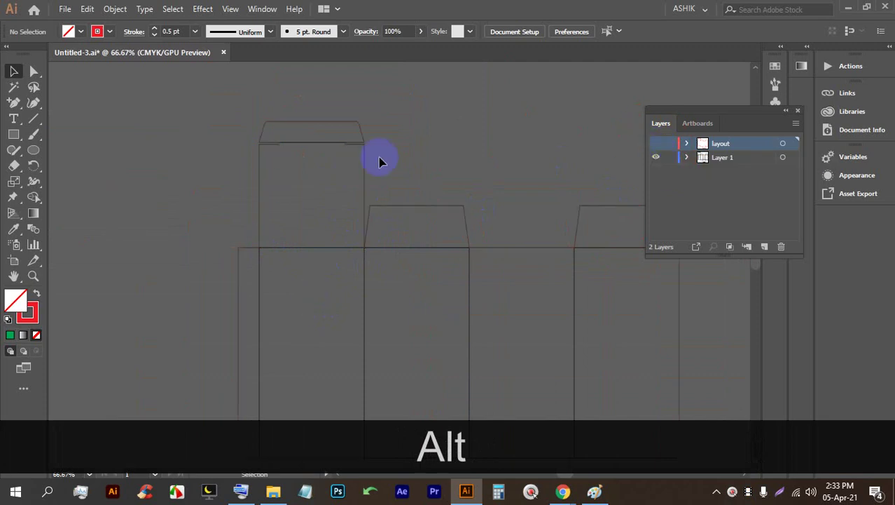
pyautogui.scroll(-2, 316, 163)
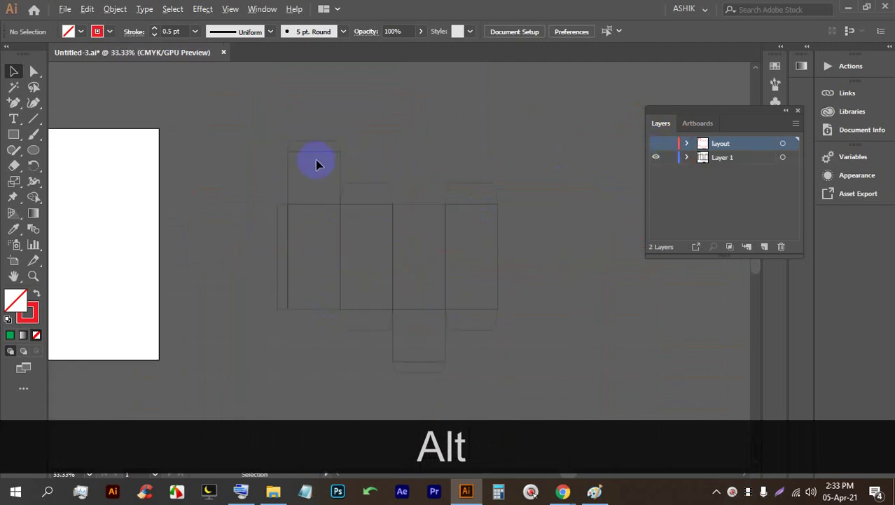
pyautogui.scroll(4, 306, 157)
pyautogui.scroll(-2, 322, 210)
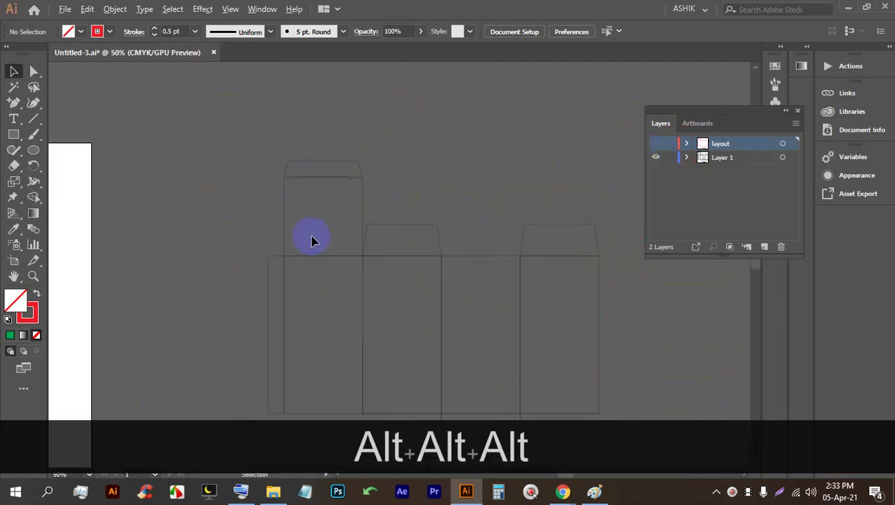
pyautogui.scroll(-1, 313, 252)
pyautogui.click(319, 194)
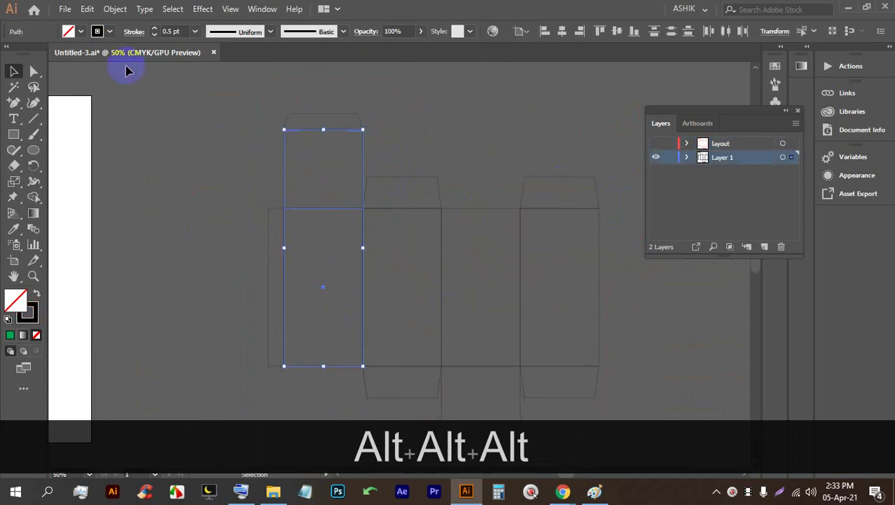
pyautogui.click(79, 32)
pyautogui.click(74, 54)
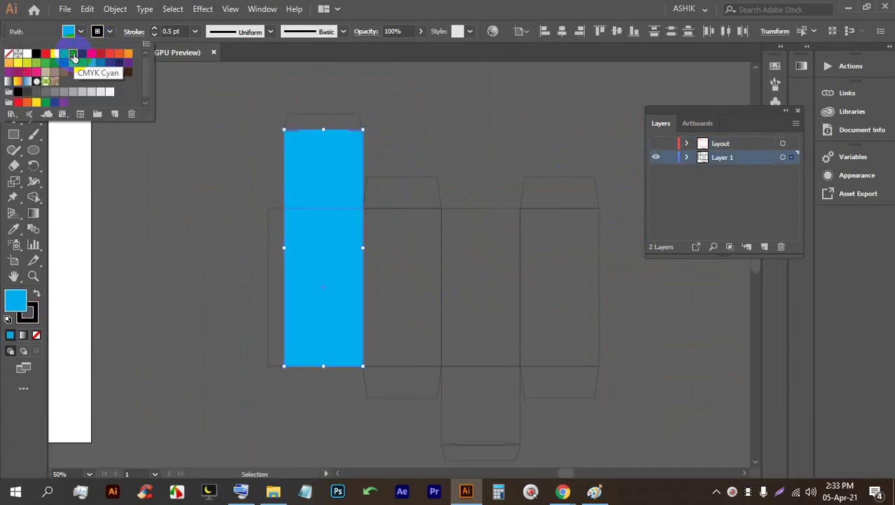
# - Give the tuck flap above the cyan panel a white stroke and a white fill
pyautogui.click(327, 122)
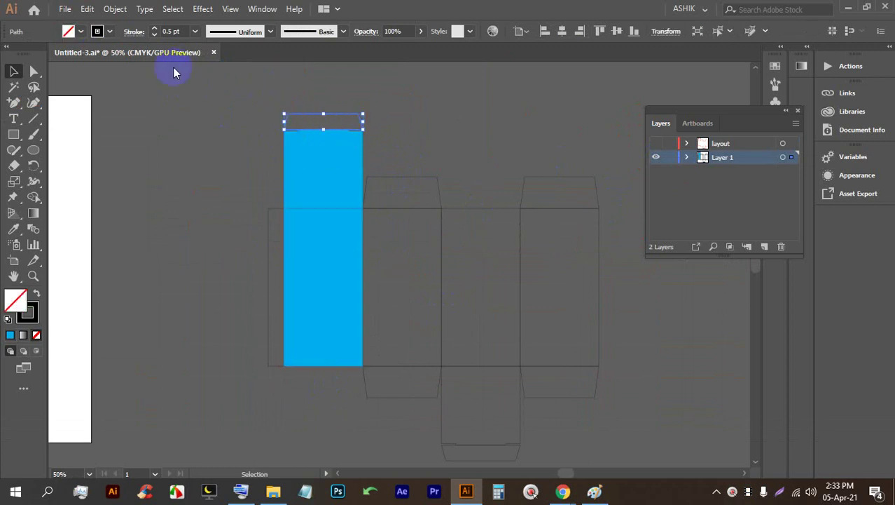
pyautogui.click(109, 32)
pyautogui.click(28, 54)
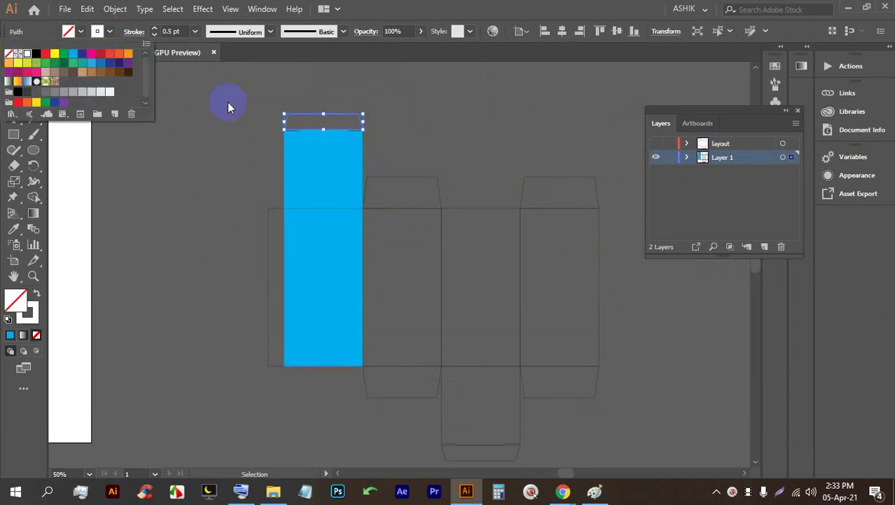
pyautogui.click(68, 31)
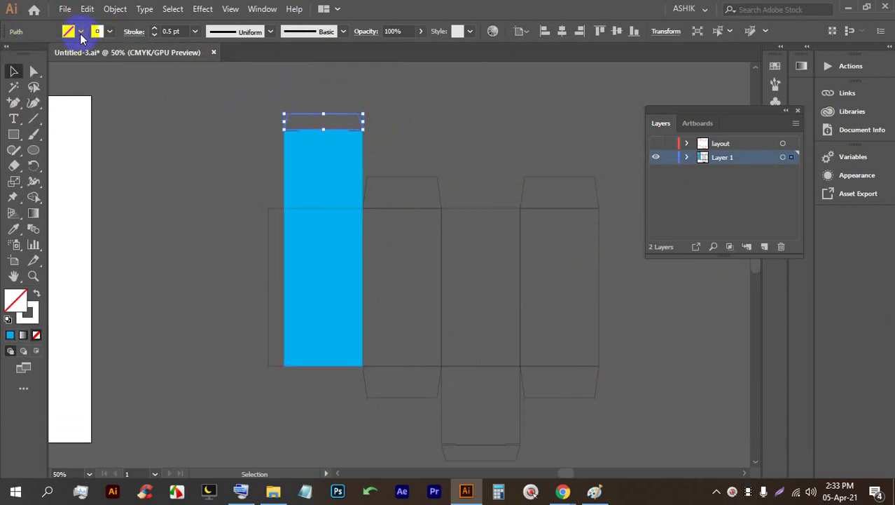
pyautogui.click(80, 31)
pyautogui.click(22, 54)
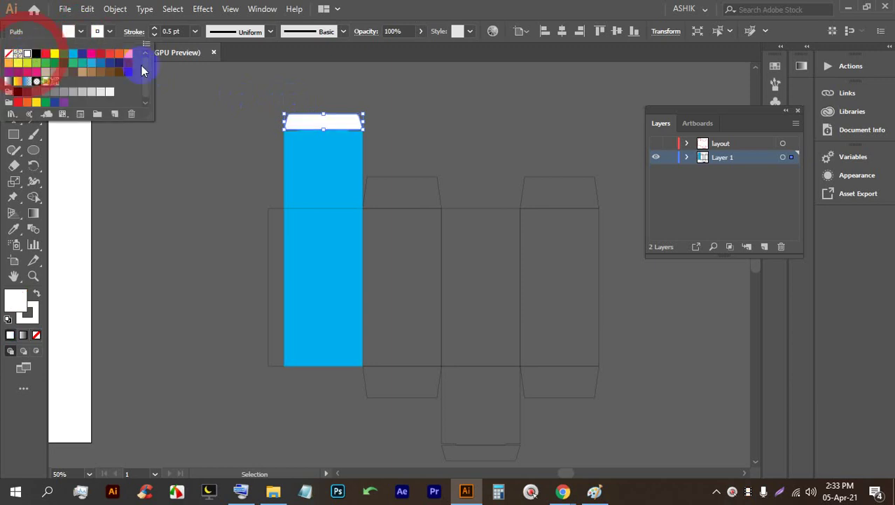
pyautogui.click(356, 295)
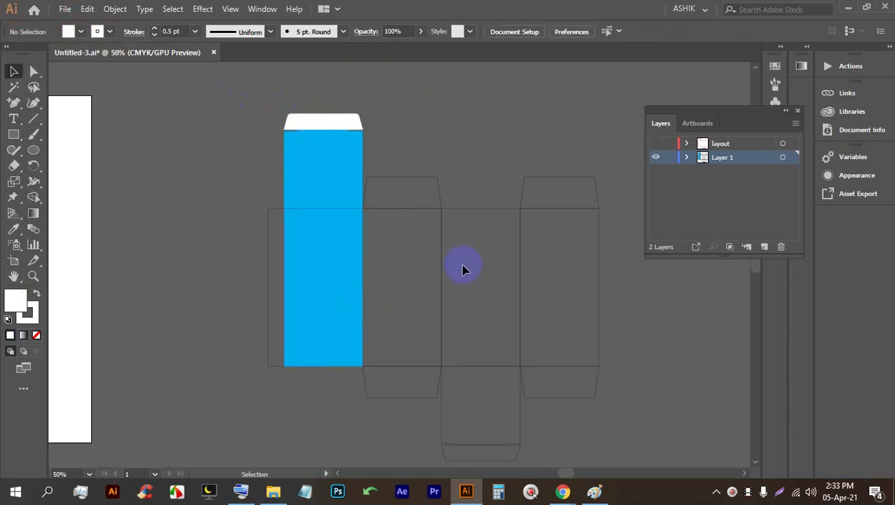
# - Fill the third main panel with CMYK Cyan and deselect it
pyautogui.click(470, 315)
pyautogui.click(69, 31)
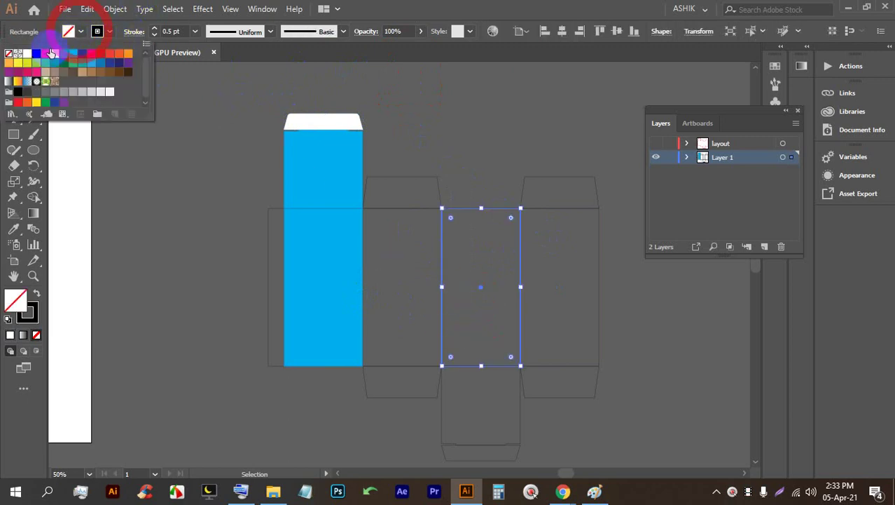
pyautogui.click(68, 56)
pyautogui.click(451, 140)
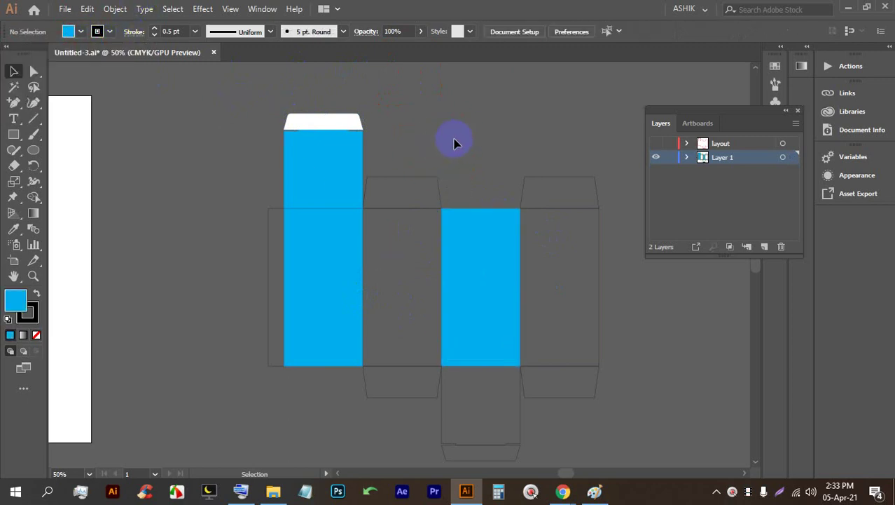
# - Fill the closure panel below the third main panel with white and deselect it
pyautogui.click(488, 427)
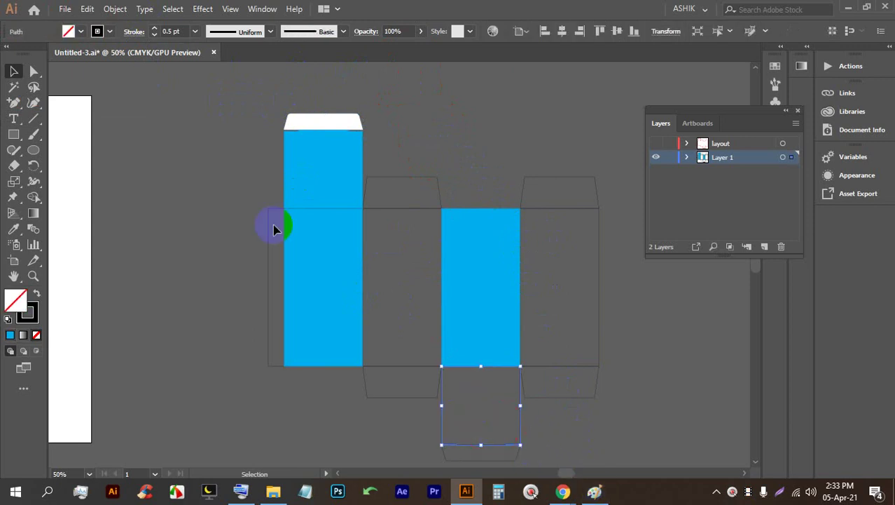
pyautogui.click(81, 31)
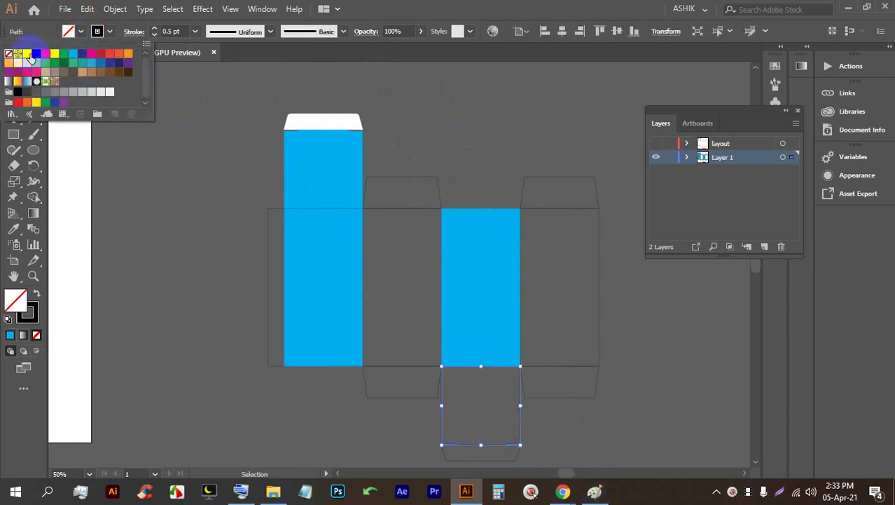
pyautogui.click(27, 55)
pyautogui.click(471, 159)
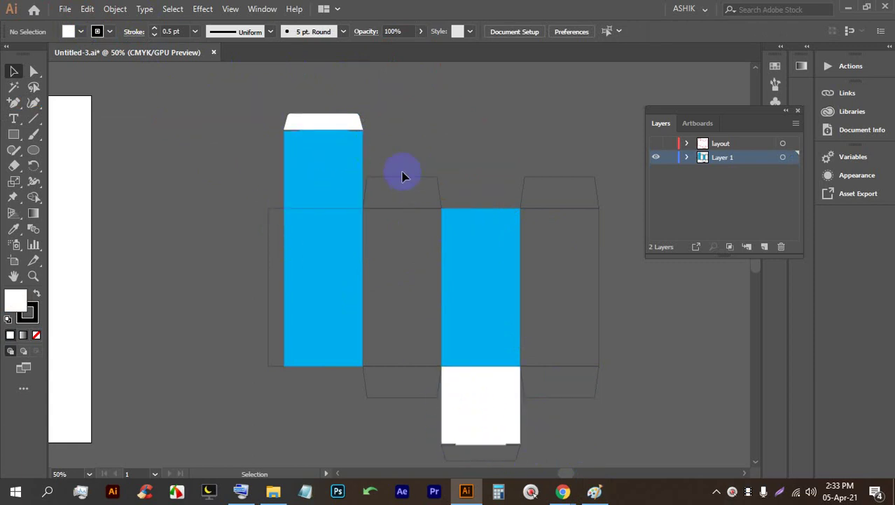
pyautogui.click(546, 175)
pyautogui.press('ctrl')
pyautogui.click(403, 391)
pyautogui.press('shift')
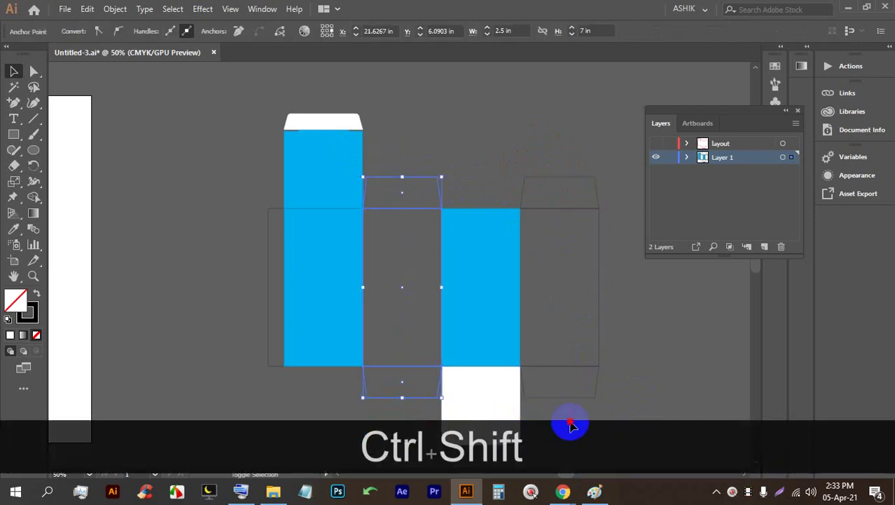
pyautogui.keyDown('ctrl'); pyautogui.keyDown('shift'); pyautogui.click(543, 171); pyautogui.keyUp('shift'); pyautogui.keyUp('ctrl')
pyautogui.click(14, 134)
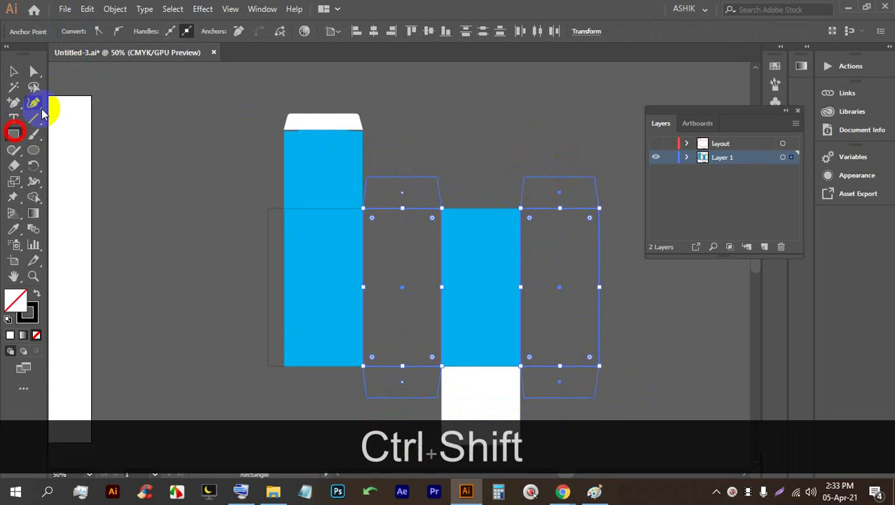
pyautogui.click(450, 149)
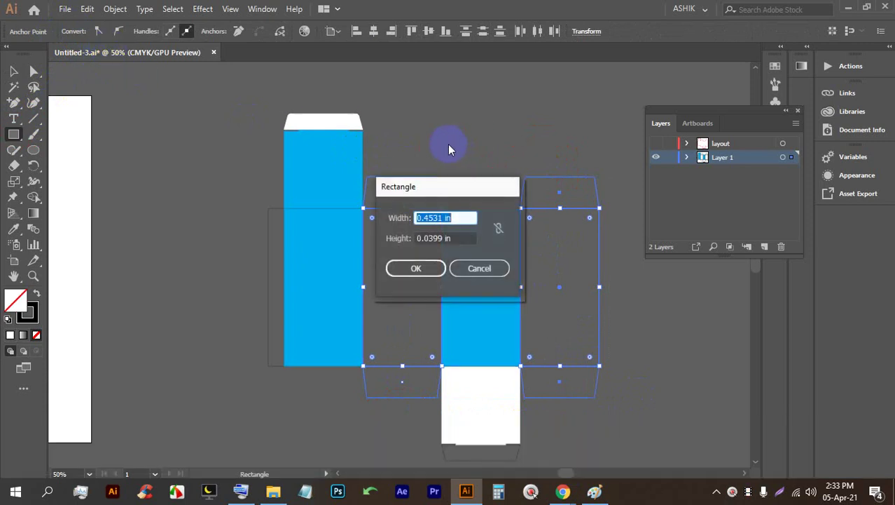
pyautogui.click(480, 268)
pyautogui.click(14, 71)
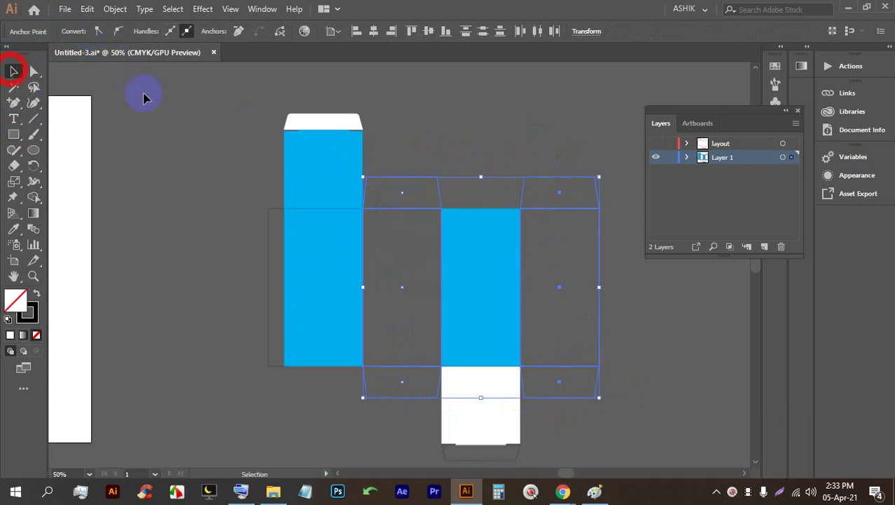
pyautogui.click(461, 175)
# - Fill the second and fourth main panels, together with their upper and lower dust flaps, with white
pyautogui.click(393, 396)
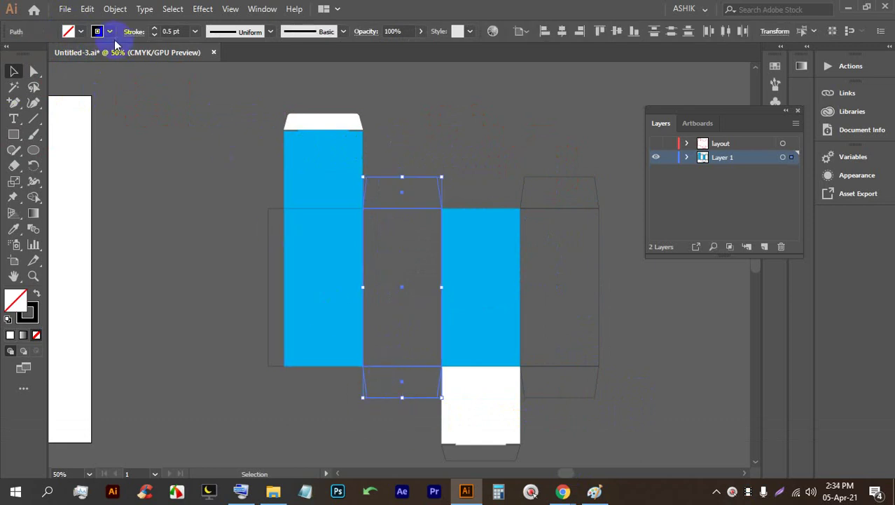
pyautogui.click(69, 31)
pyautogui.click(28, 56)
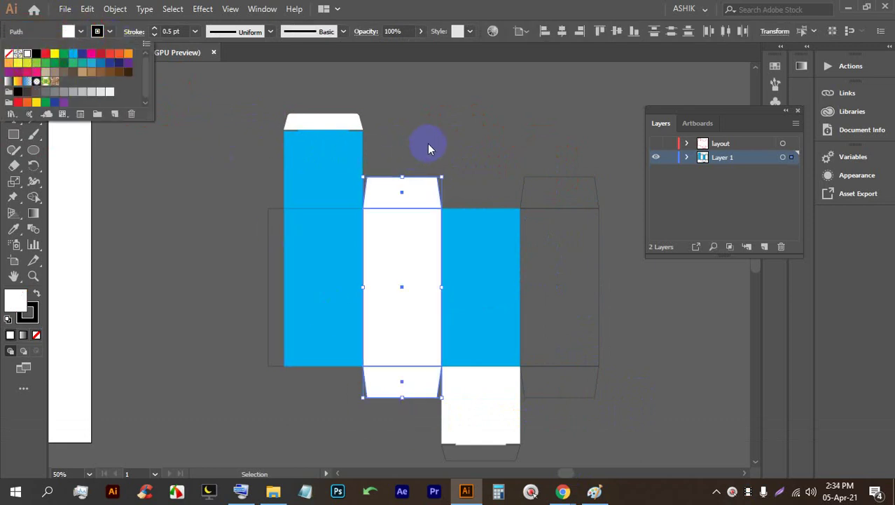
pyautogui.click(572, 294)
pyautogui.click(550, 186)
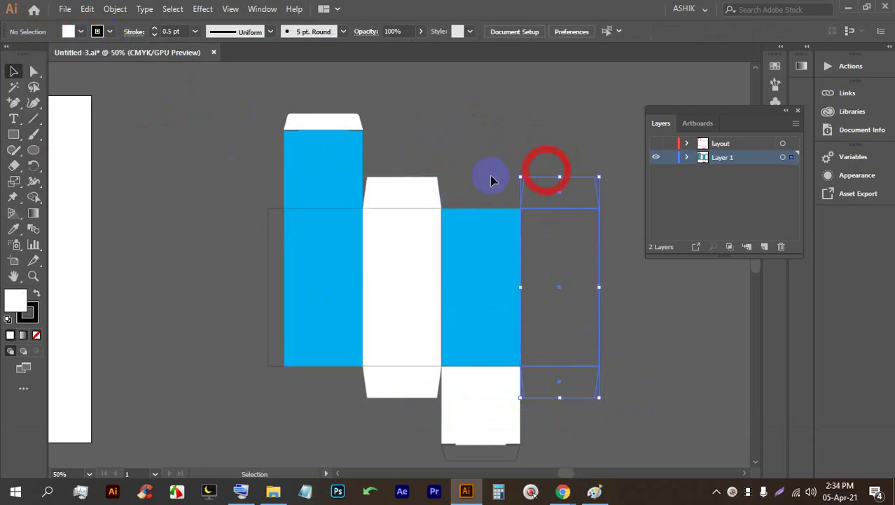
pyautogui.click(68, 31)
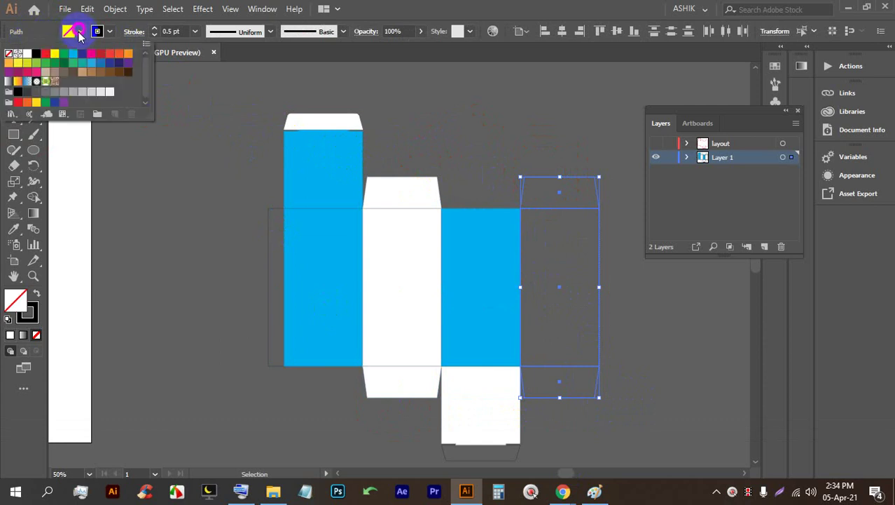
pyautogui.click(28, 58)
pyautogui.click(578, 136)
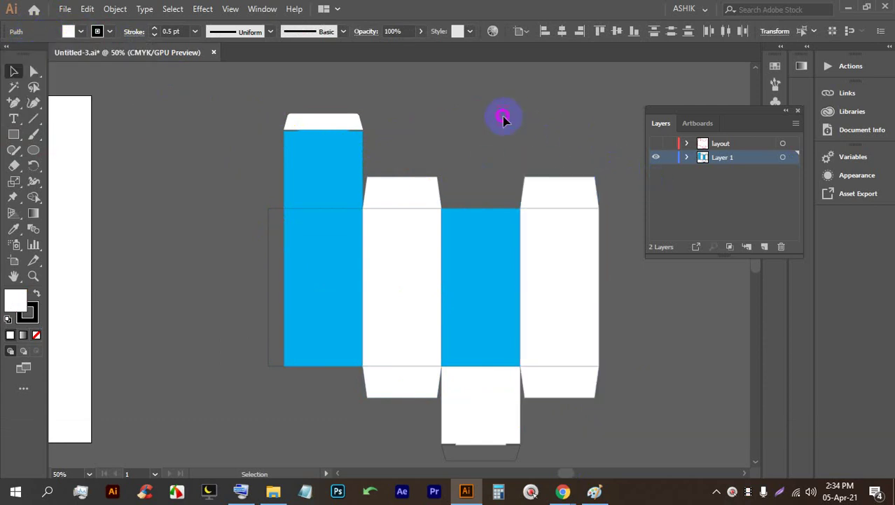
# - Fill the narrow glue flap beside the first main panel with white and save the document
pyautogui.click(274, 257)
pyautogui.click(96, 31)
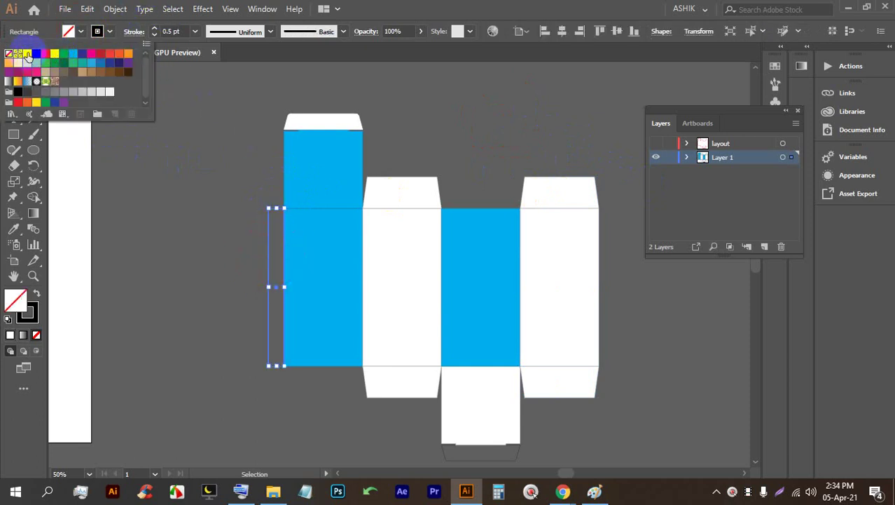
pyautogui.click(25, 55)
pyautogui.click(231, 124)
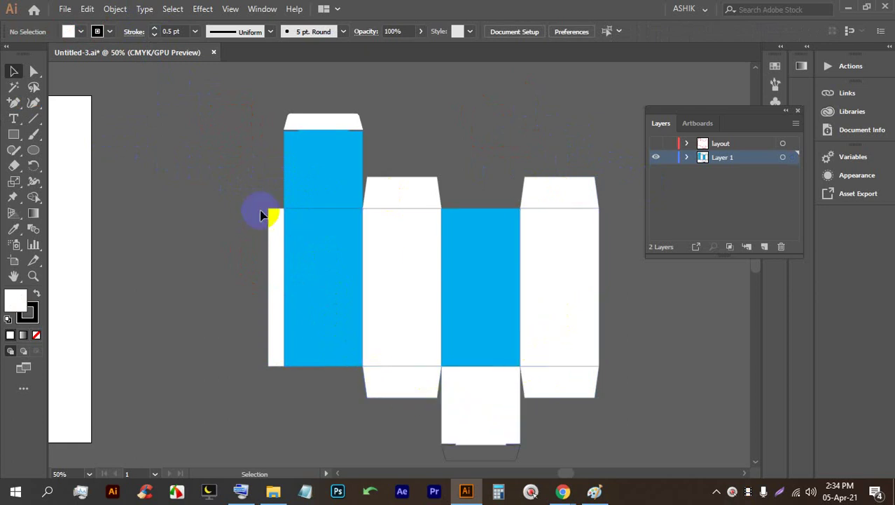
pyautogui.hotkey('ctrl', 's')
pyautogui.hotkey('ctrl', 's')
pyautogui.hotkey('ctrl', 's')
pyautogui.hotkey('ctrl', 's')
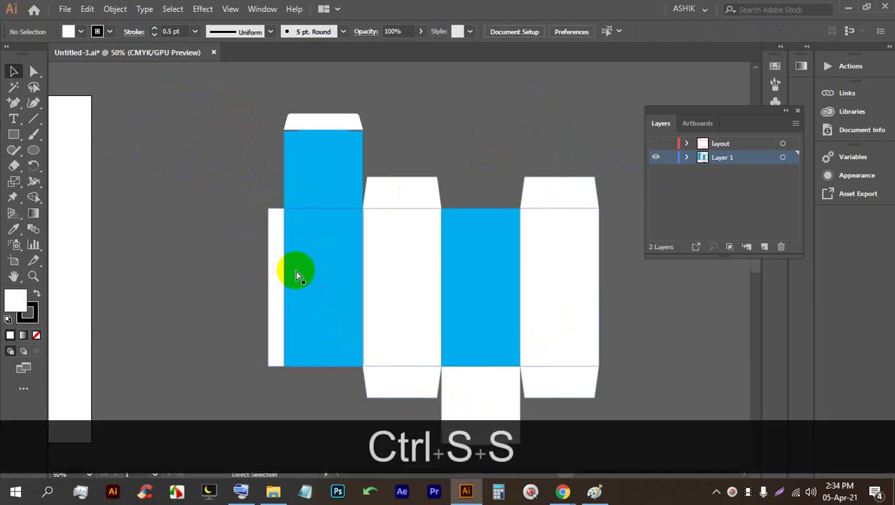
# - Fill the tuck flap at the end of the lower closure panel with white and deselect it
pyautogui.scroll(-2, 468, 361)
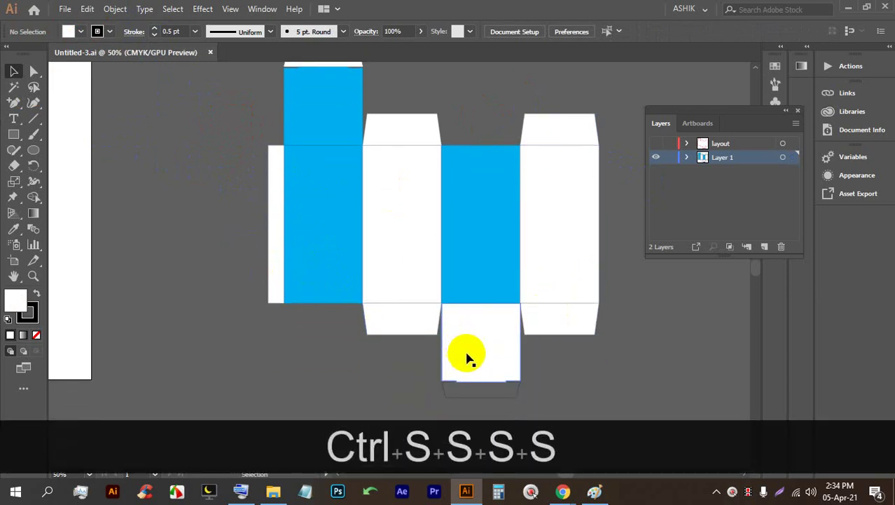
pyautogui.click(481, 394)
pyautogui.click(81, 30)
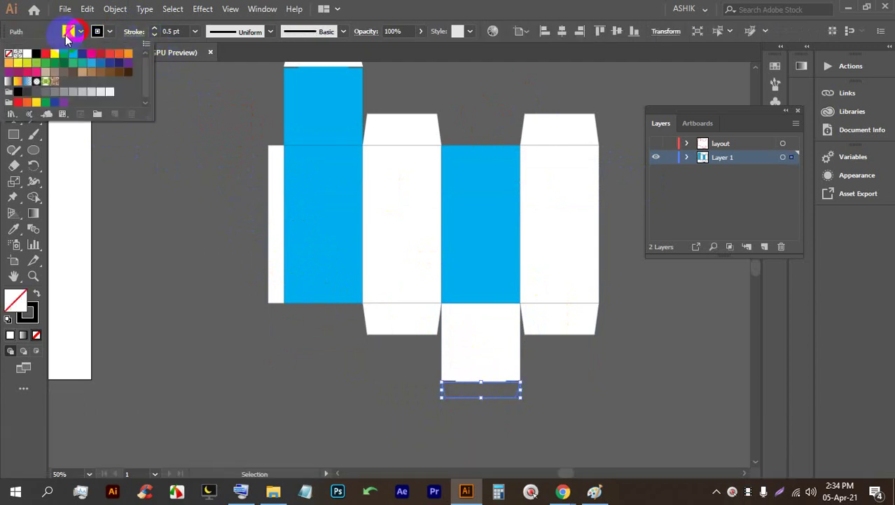
pyautogui.click(26, 56)
pyautogui.click(357, 406)
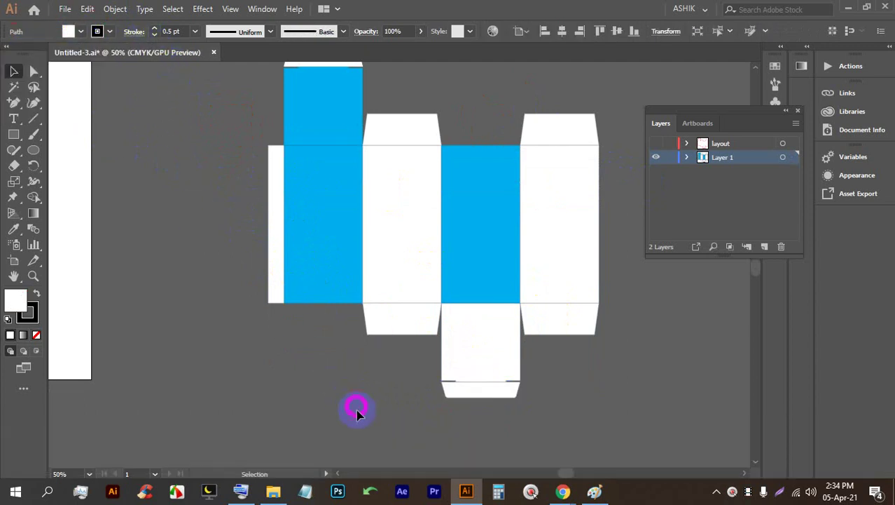
# - Select all the box panels and flaps and set their stroke to None
pyautogui.scroll(3, 624, 413)
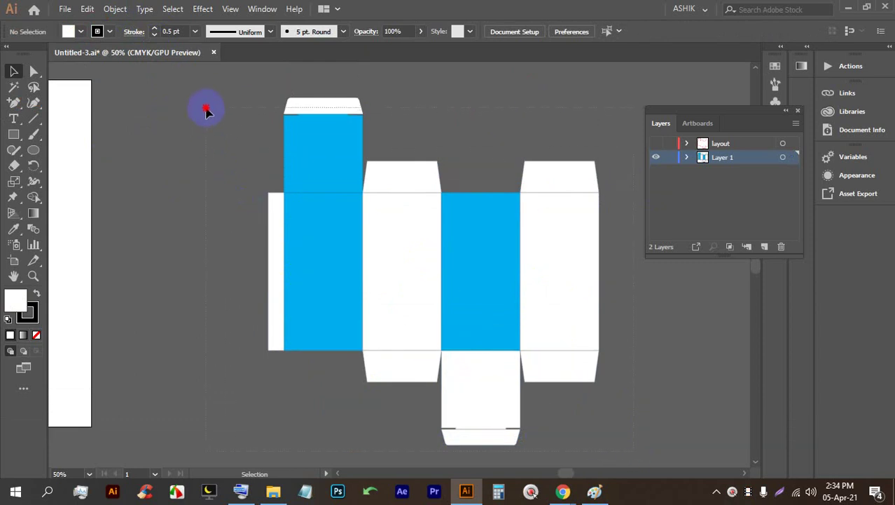
pyautogui.hotkey('ctrl', 'a')
pyautogui.click(97, 35)
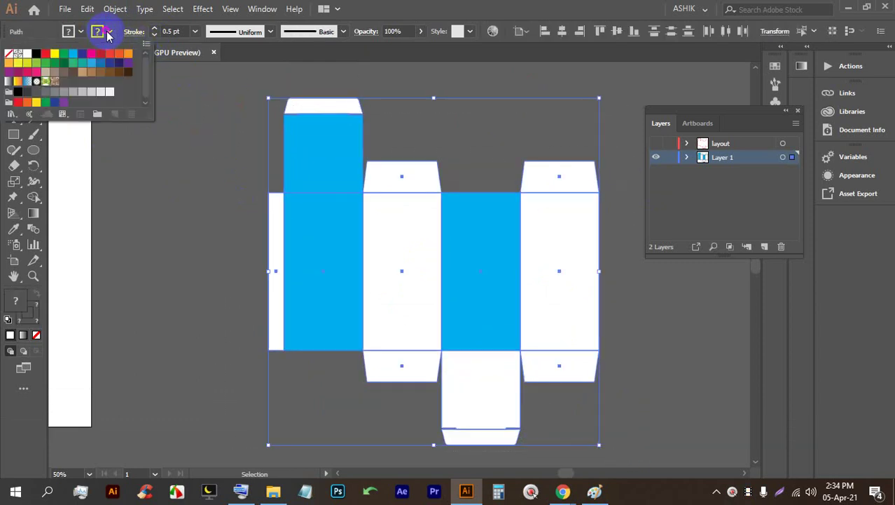
pyautogui.click(9, 59)
pyautogui.click(179, 157)
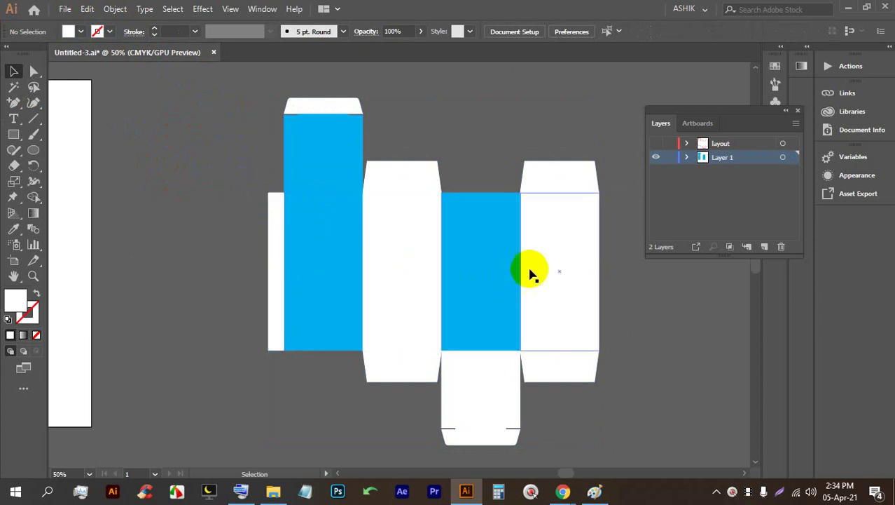
# - Select the four main panels and create inset copies of them with Offset Path at -0.25 in and Miter joins
pyautogui.moveTo(648, 316); pyautogui.dragTo(315, 267)
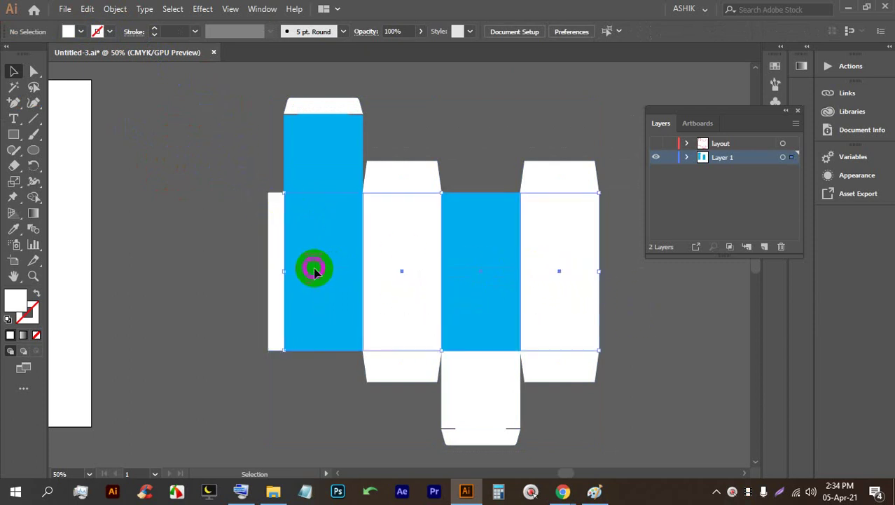
pyautogui.scroll(1, 497, 270)
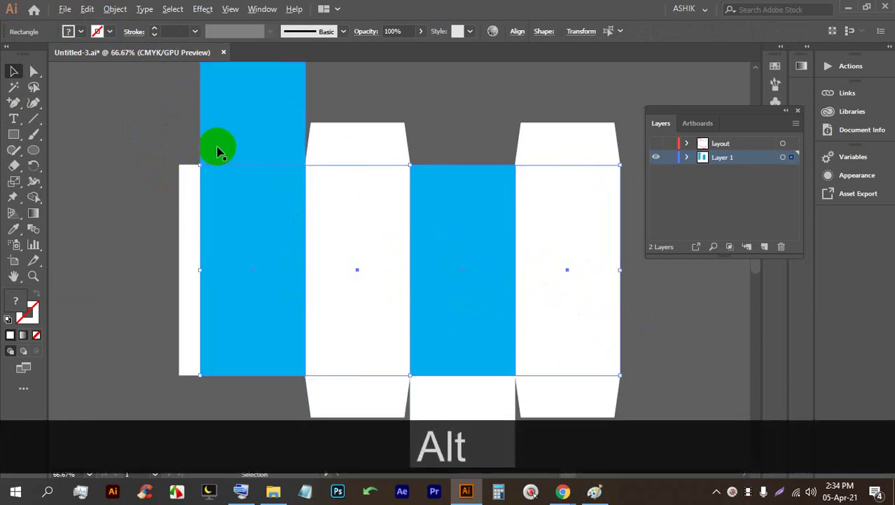
pyautogui.scroll(-1, 380, 213)
pyautogui.scroll(1, 384, 217)
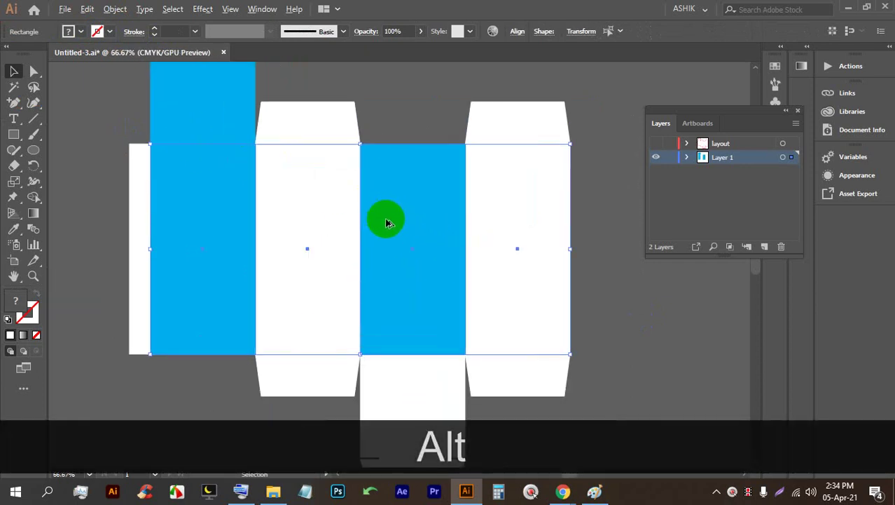
pyautogui.click(113, 8)
pyautogui.click(225, 303)
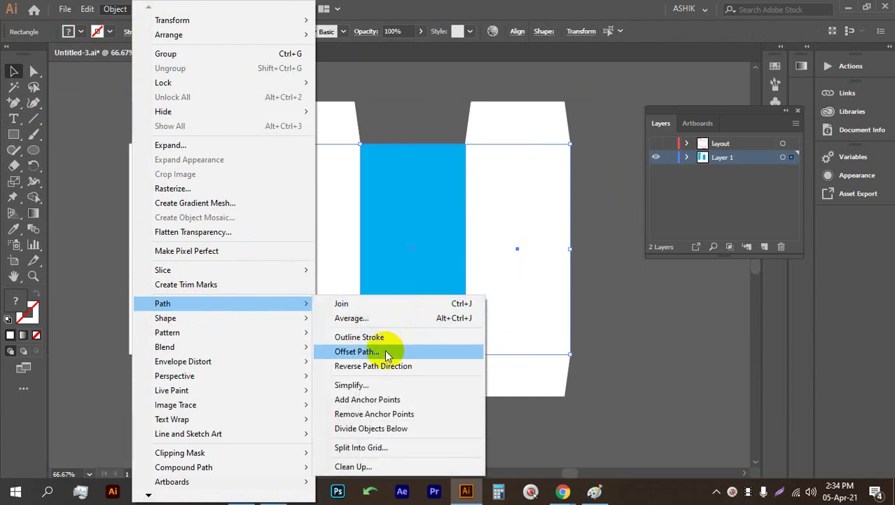
pyautogui.click(388, 351)
pyautogui.click(546, 257)
pyautogui.click(589, 186)
pyautogui.press('Down')
pyautogui.press('Down')
pyautogui.press('Down')
pyautogui.press('Down')
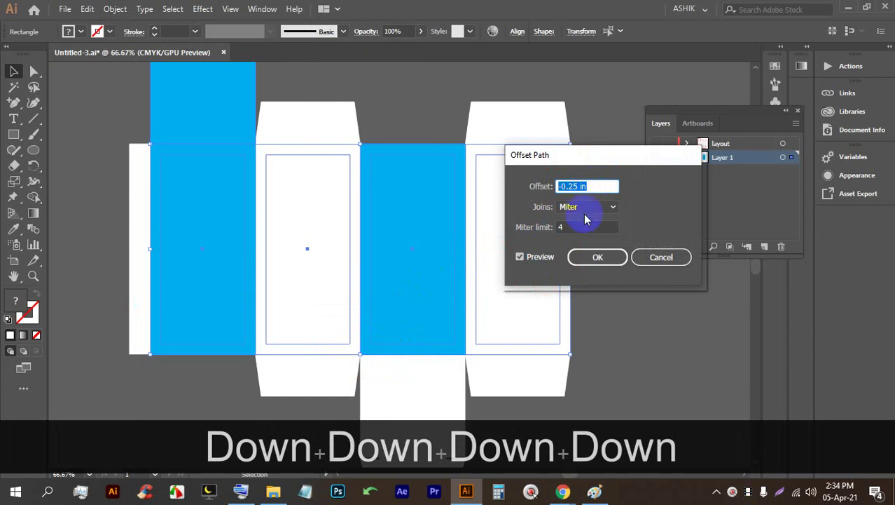
pyautogui.click(598, 256)
# - Convert the four inset rectangles into guides and save the document
pyautogui.rightClick(544, 232)
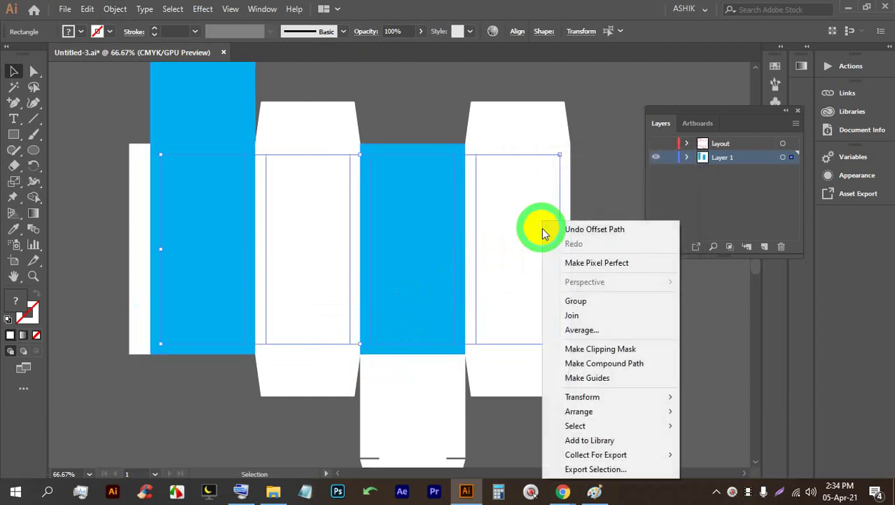
pyautogui.click(588, 379)
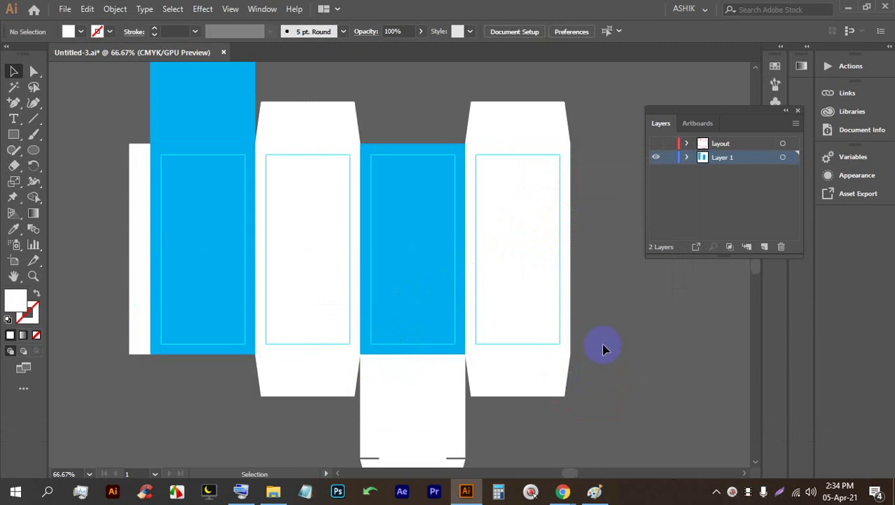
pyautogui.hotkey('ctrl', 's')
pyautogui.hotkey('ctrl', 's')
pyautogui.hotkey('ctrl', 's')
pyautogui.hotkey('ctrl', 's')
pyautogui.hotkey('ctrl', 's')
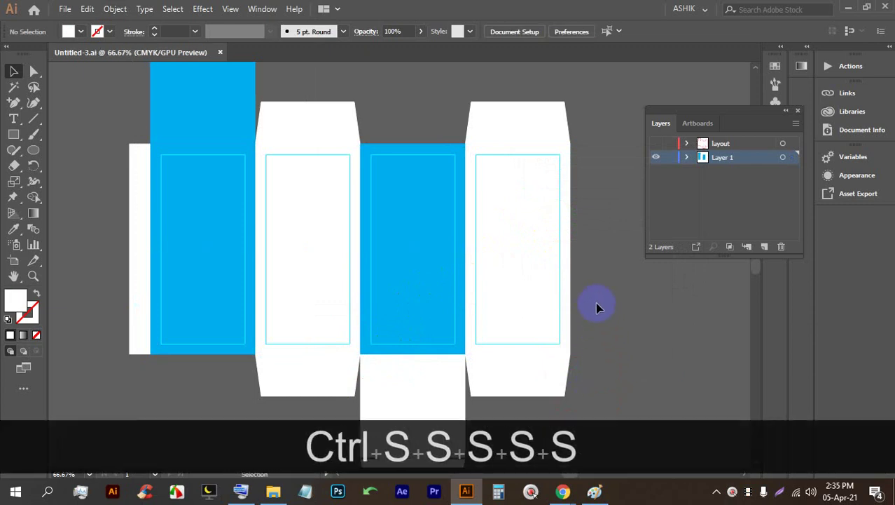
# - Change the guide colour to a custom pink with RGB 255, 0, 128 and save the document
pyautogui.scroll(3, 484, 177)
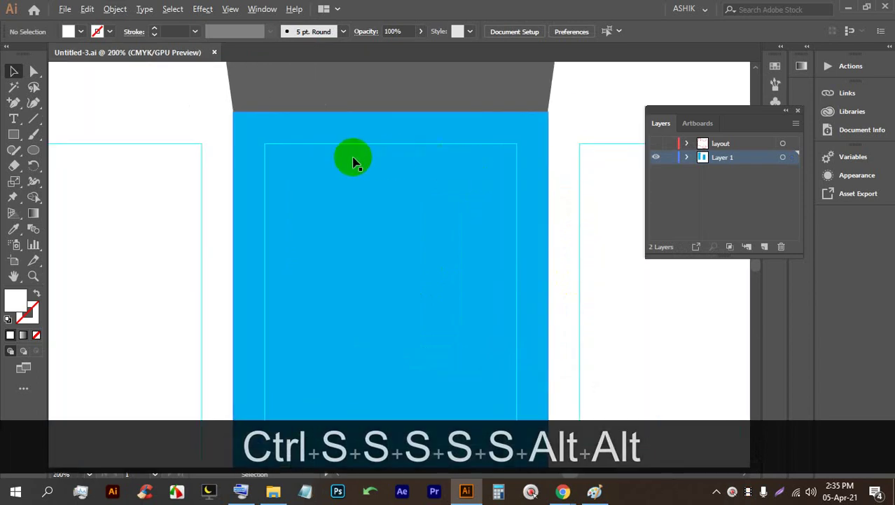
pyautogui.scroll(-3, 353, 161)
pyautogui.scroll(1, 234, 187)
pyautogui.scroll(-1, 256, 110)
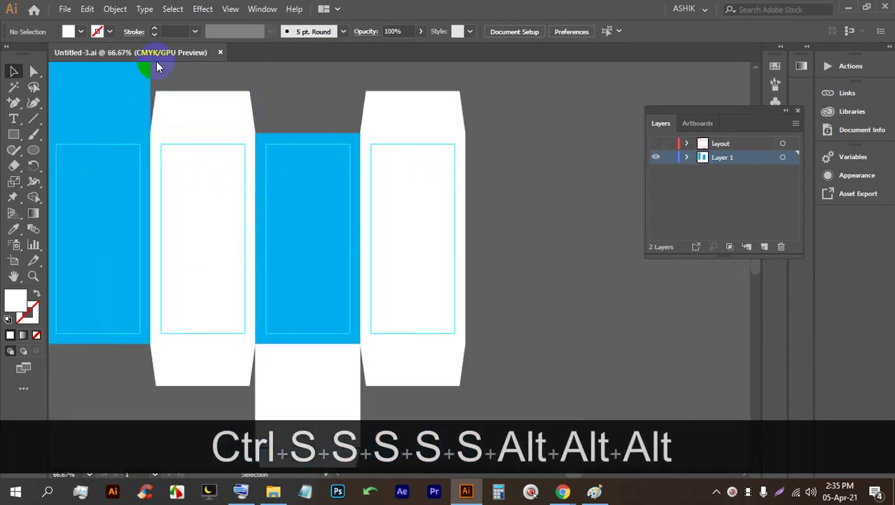
pyautogui.click(65, 10)
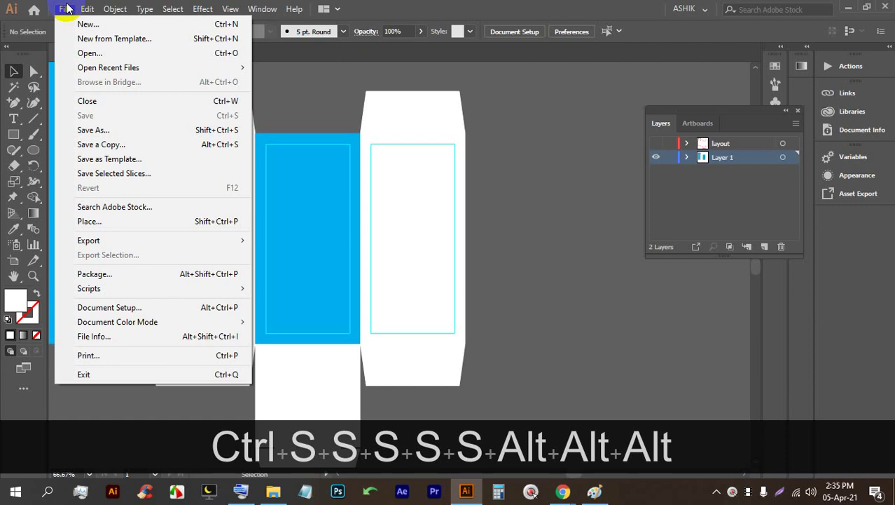
pyautogui.click(88, 8)
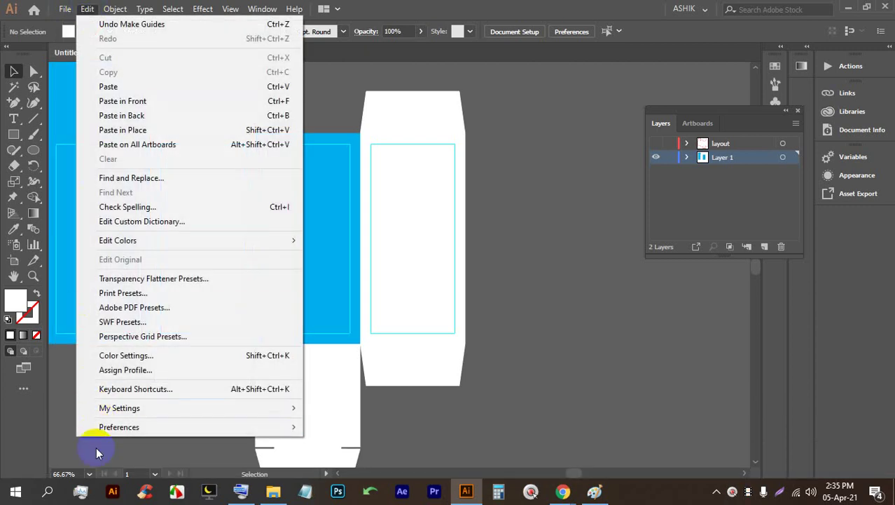
pyautogui.moveTo(125, 429)
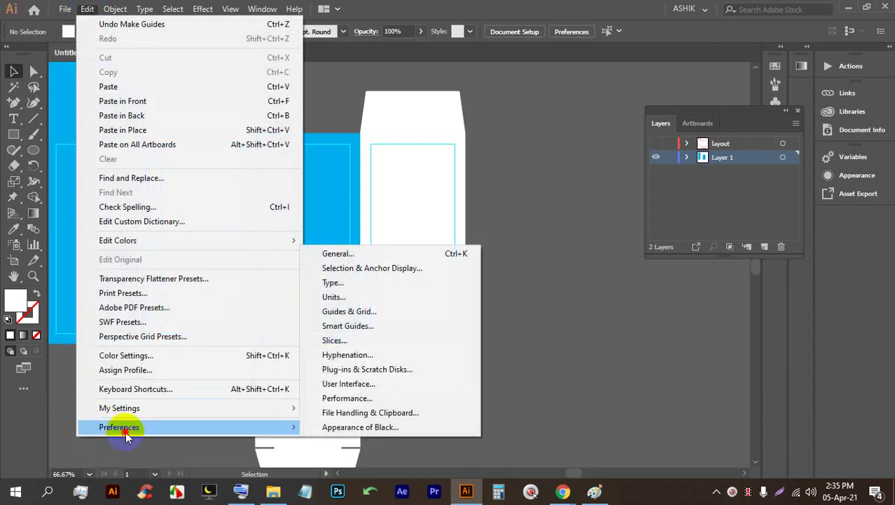
pyautogui.click(370, 311)
pyautogui.click(476, 97)
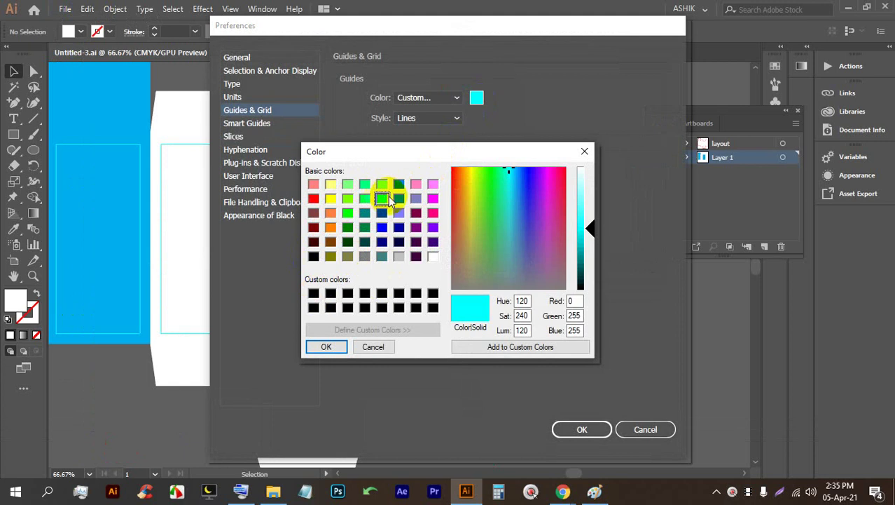
pyautogui.click(432, 212)
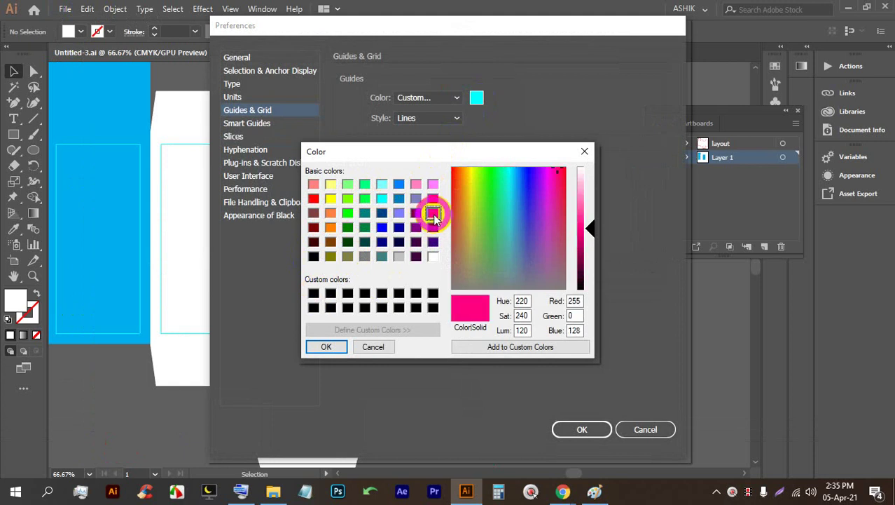
pyautogui.click(310, 346)
pyautogui.click(587, 430)
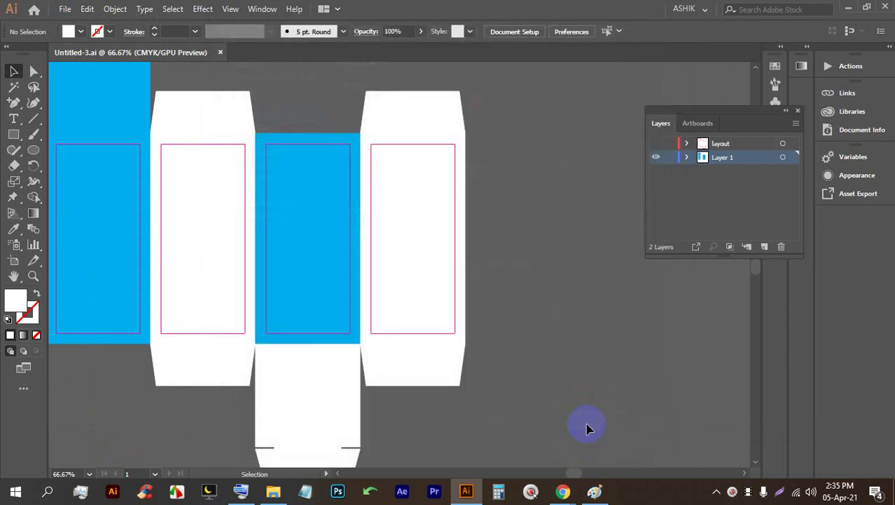
pyautogui.scroll(-2, 550, 216)
pyautogui.scroll(2, 422, 214)
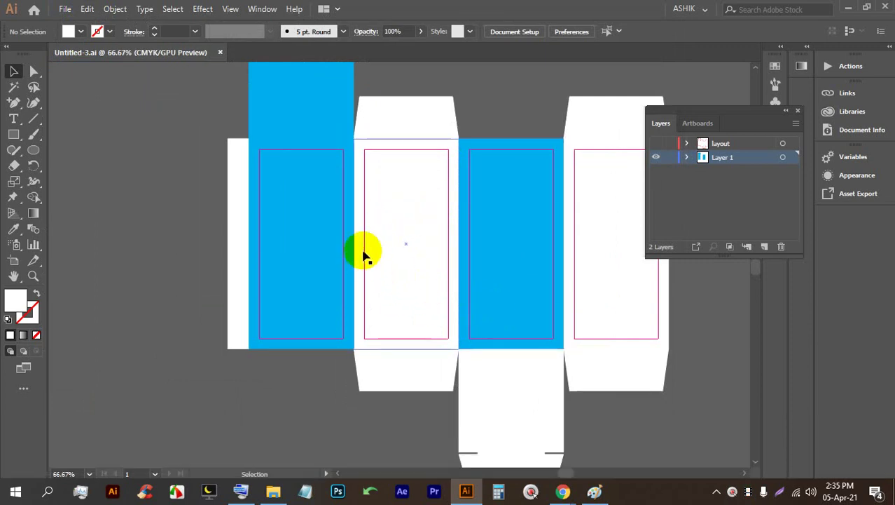
pyautogui.scroll(3, 359, 206)
pyautogui.hotkey('ctrl', 's')
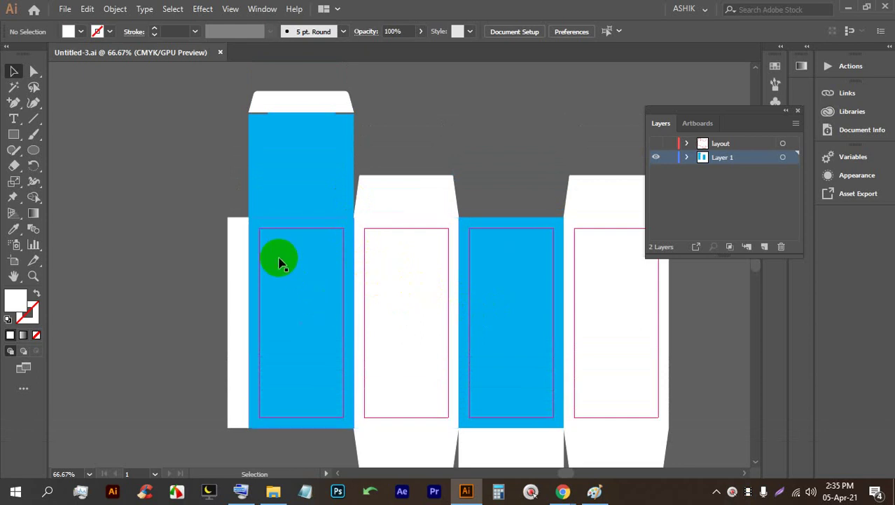
pyautogui.scroll(1, 280, 260)
pyautogui.scroll(-2, 287, 226)
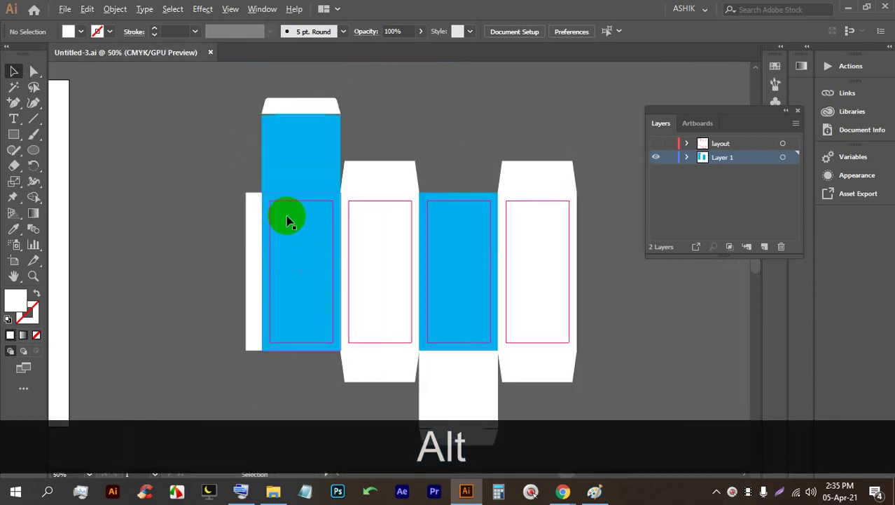
pyautogui.scroll(-1, 512, 371)
pyautogui.scroll(-1, 533, 364)
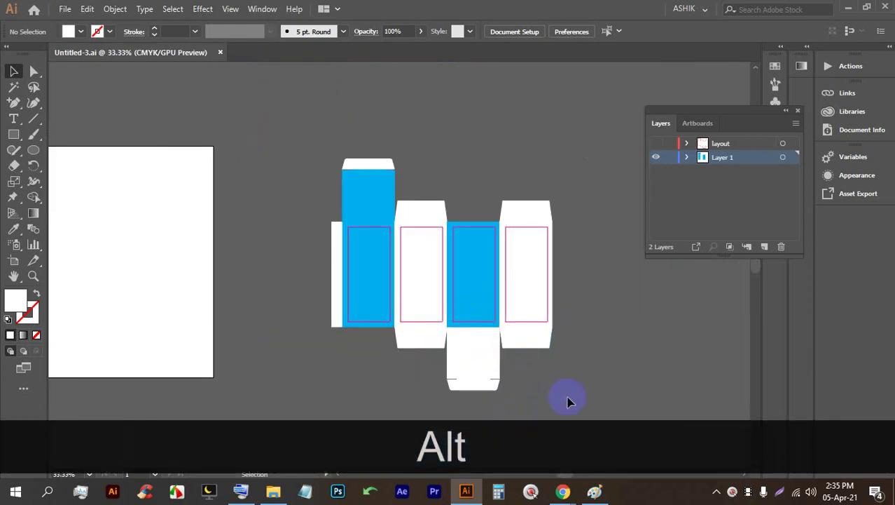
pyautogui.moveTo(295, 163); pyautogui.dragTo(431, 146)
pyautogui.click(330, 276)
pyautogui.scroll(2, 334, 272)
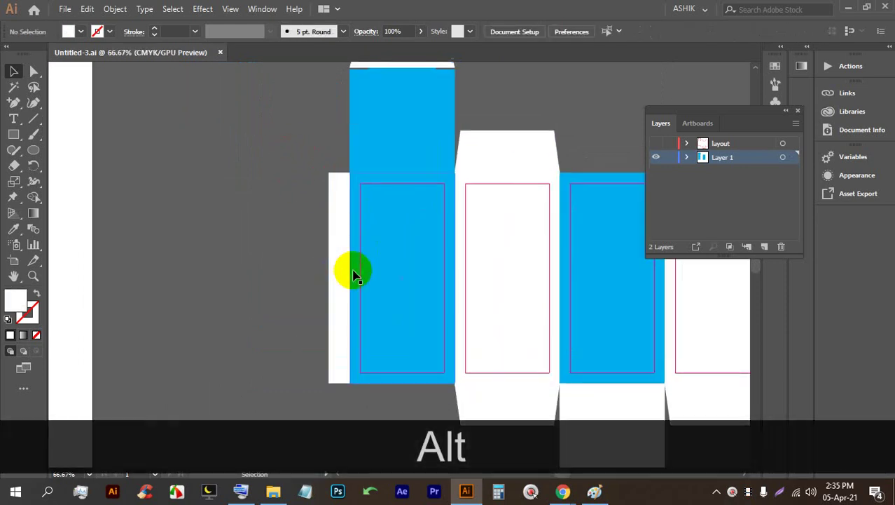
pyautogui.scroll(1, 373, 286)
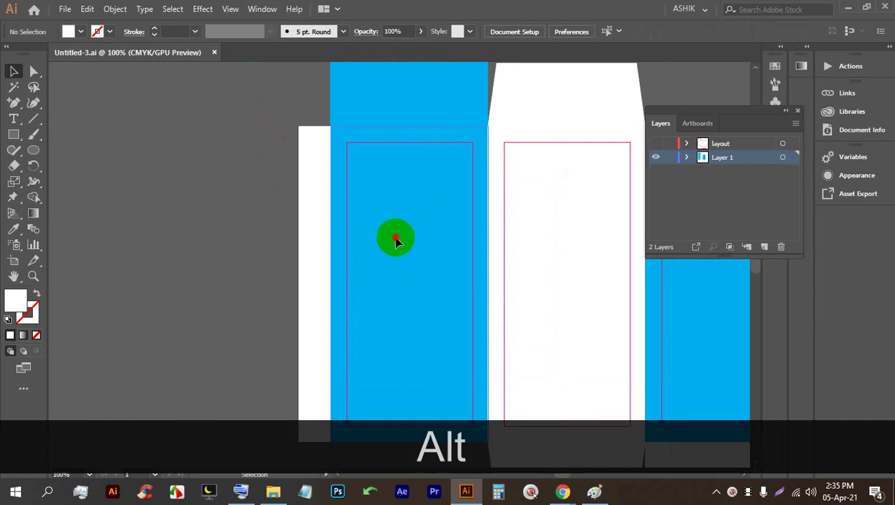
pyautogui.click(396, 242)
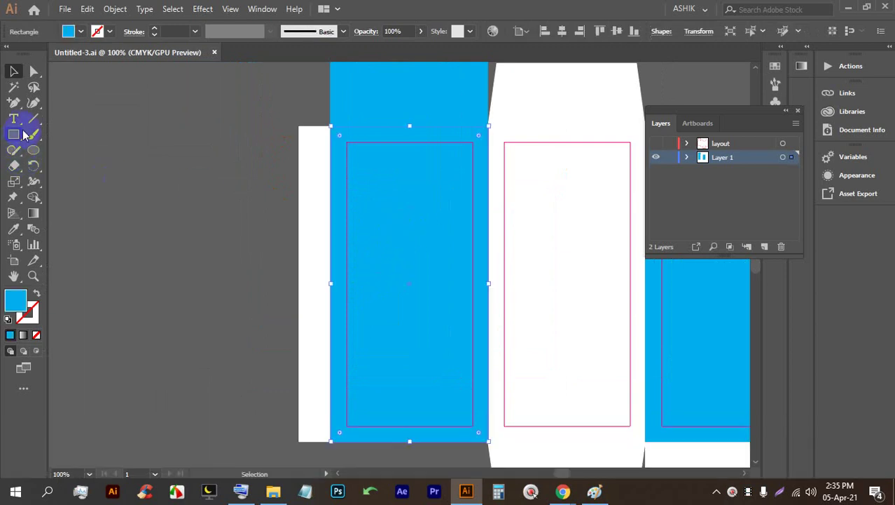
pyautogui.click(14, 133)
pyautogui.scroll(-1, 410, 373)
pyautogui.click(409, 373)
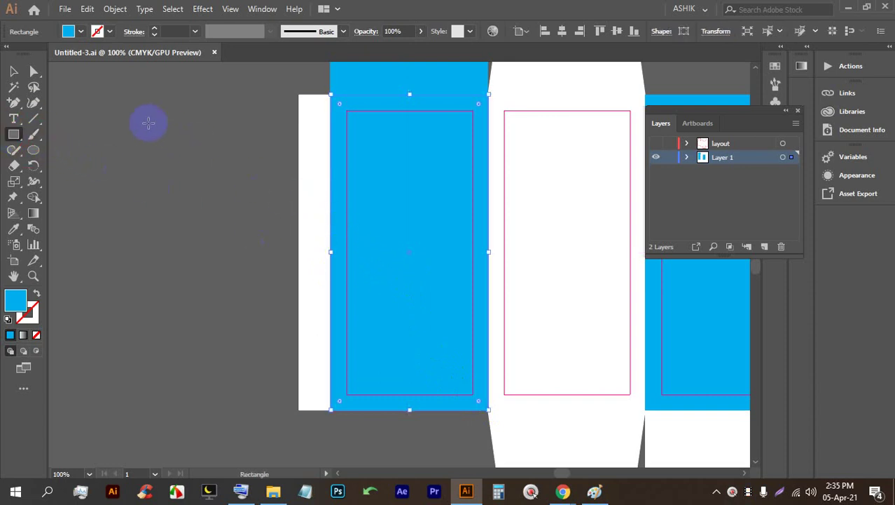
pyautogui.click(12, 69)
pyautogui.click(285, 263)
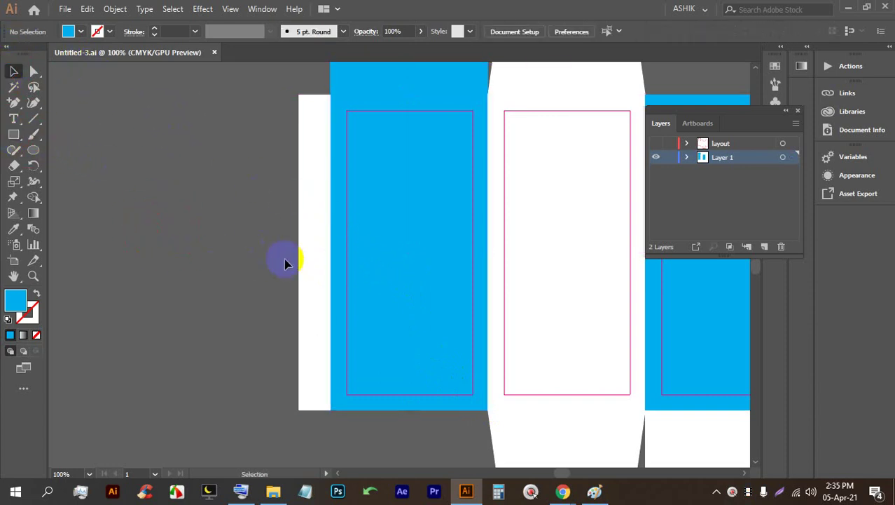
# - Draw a full-width rectangle over the lower half of the first blue panel and fill it with white
pyautogui.click(13, 134)
pyautogui.moveTo(330, 253); pyautogui.dragTo(487, 408)
pyautogui.click(68, 31)
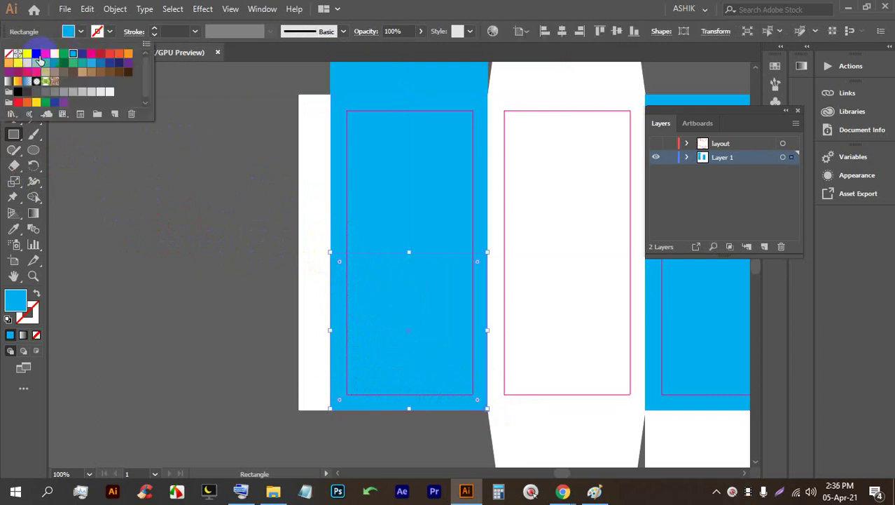
pyautogui.click(54, 53)
pyautogui.click(314, 164)
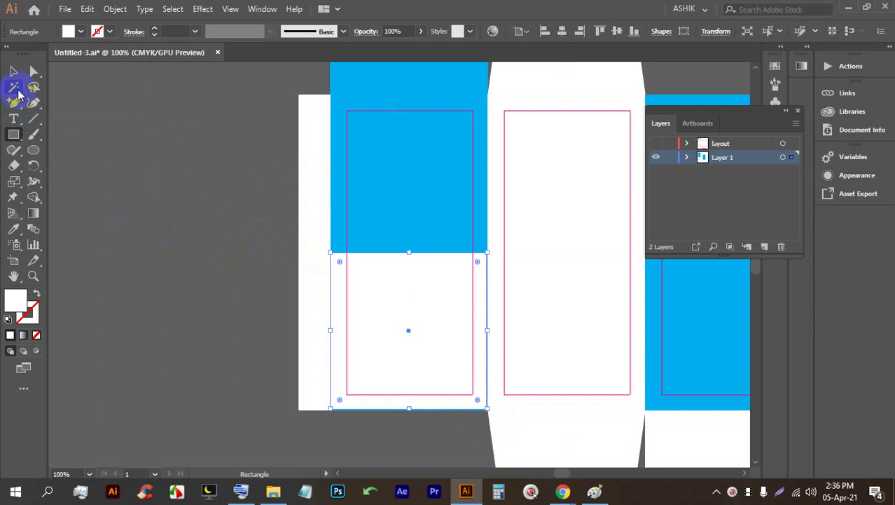
# - Add an anchor point at the middle of the white rectangle's upper edge and convert it to a smooth point forming an S-shaped wave
pyautogui.click(16, 106)
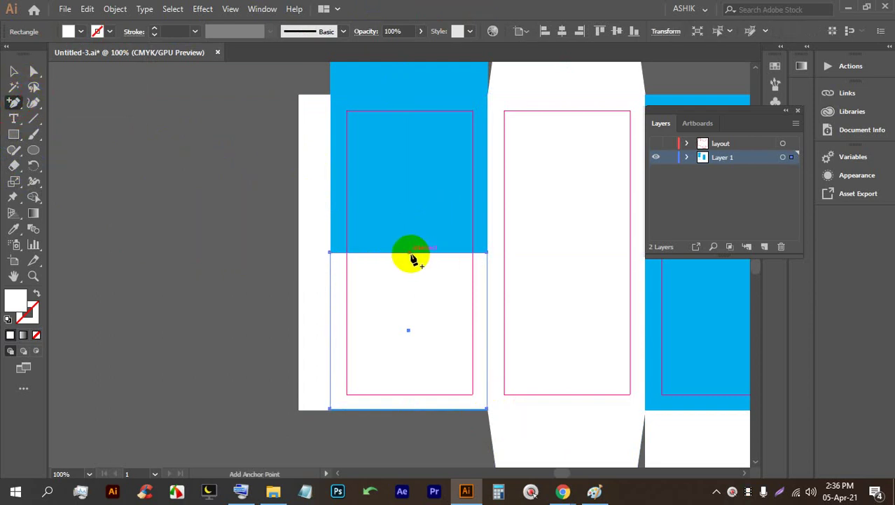
pyautogui.click(414, 258)
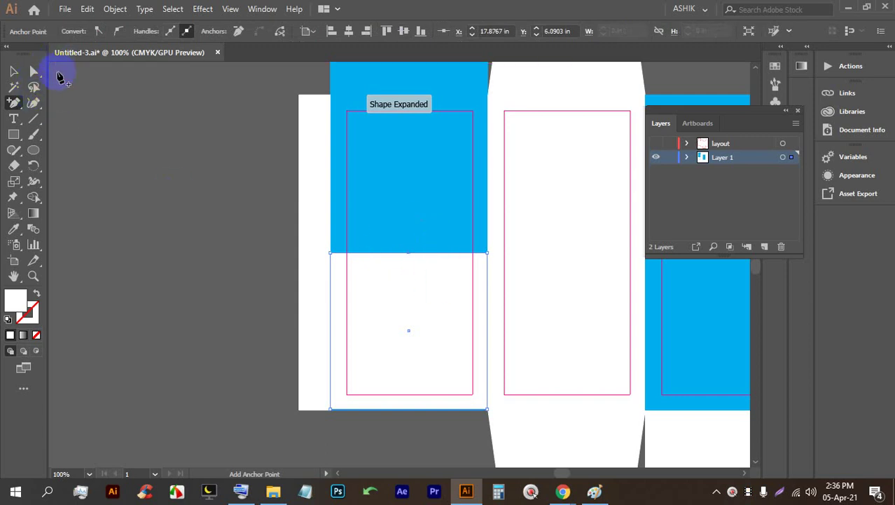
pyautogui.click(14, 102)
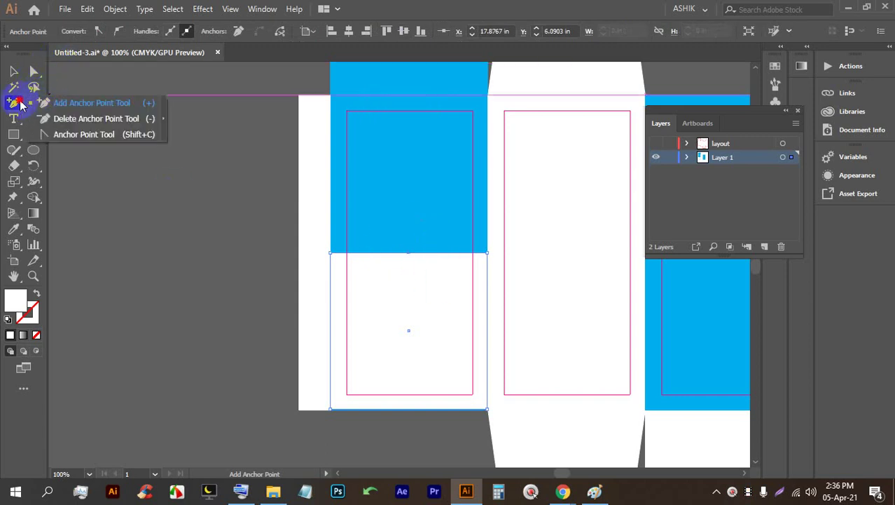
pyautogui.click(47, 134)
pyautogui.moveTo(411, 255)
pyautogui.mouseDown()
pyautogui.moveTo(405, 280)
pyautogui.moveTo(420, 306)
pyautogui.moveTo(473, 232)
pyautogui.moveTo(477, 169)
pyautogui.mouseUp()
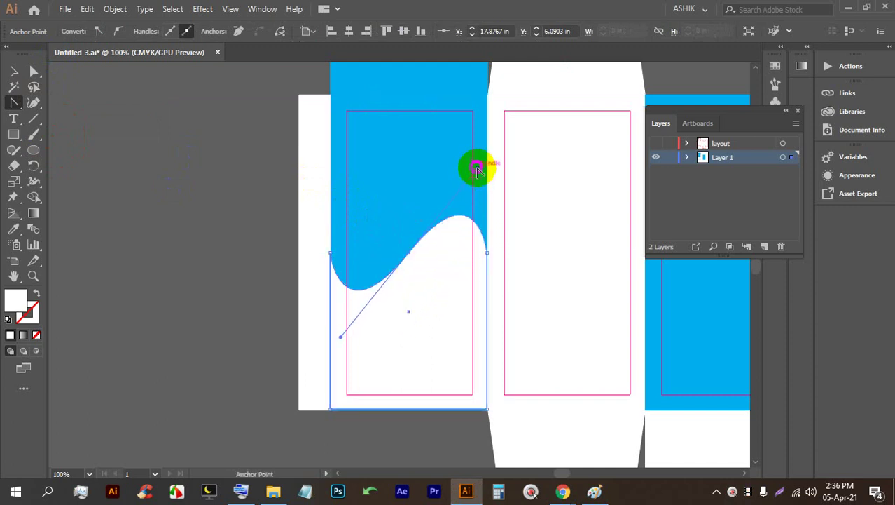
# - Lower both upper corner anchors and the middle anchor of the white wave shape, and deselect it
pyautogui.click(22, 72)
pyautogui.click(28, 72)
pyautogui.click(330, 254)
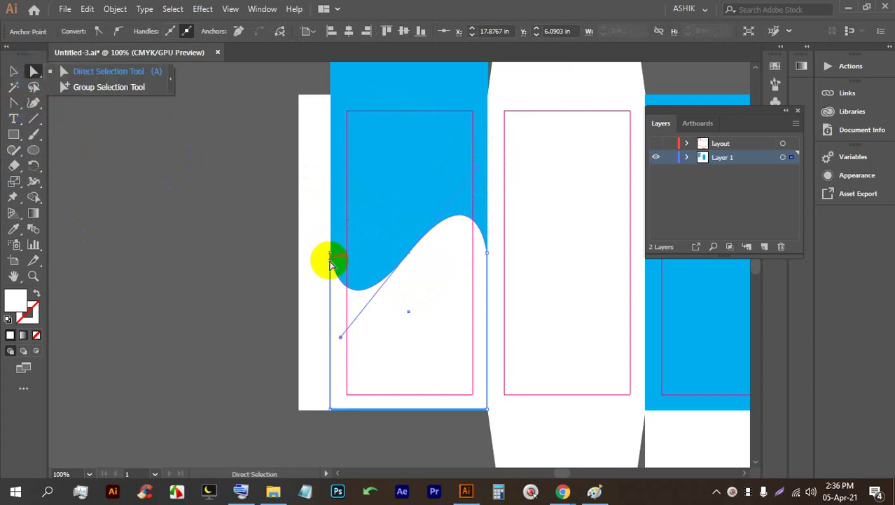
pyautogui.moveTo(331, 255); pyautogui.dragTo(331, 344)
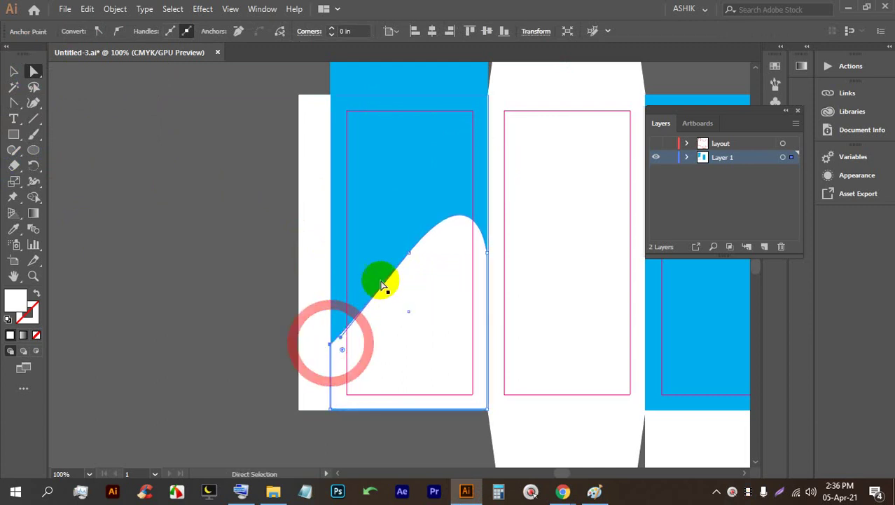
pyautogui.moveTo(488, 253); pyautogui.dragTo(486, 323)
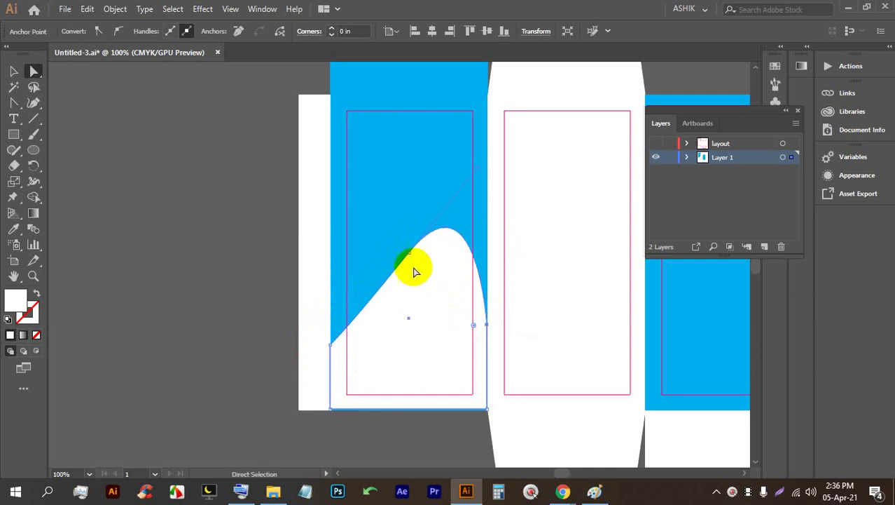
pyautogui.click(409, 254)
pyautogui.moveTo(409, 254); pyautogui.dragTo(410, 320)
pyautogui.click(13, 71)
pyautogui.click(154, 164)
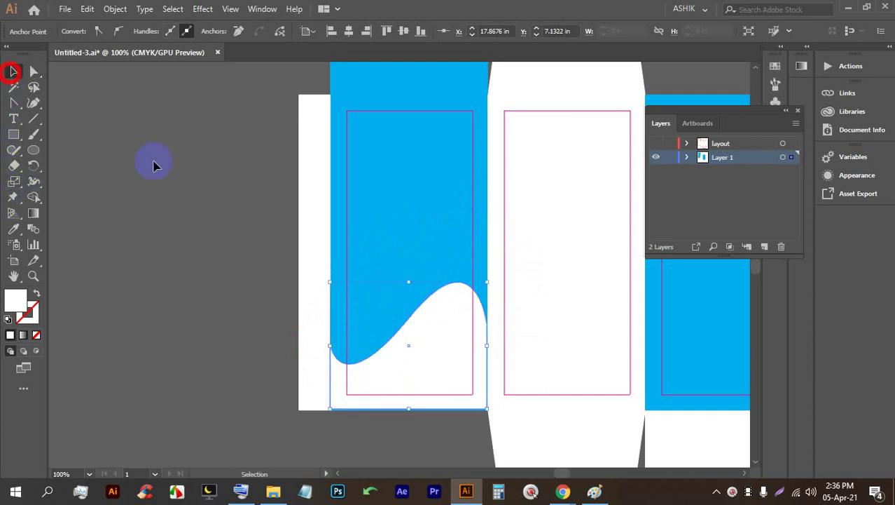
# - Save the document with the finished wave shape
pyautogui.scroll(-3, 300, 290)
pyautogui.scroll(3, 352, 334)
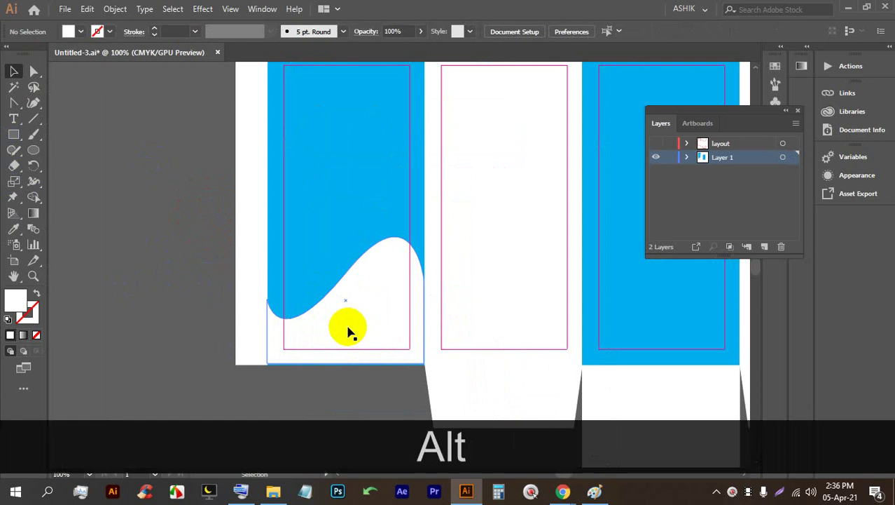
pyautogui.hotkey('ctrl', 's')
pyautogui.hotkey('ctrl', 's')
pyautogui.hotkey('ctrl', 's')
pyautogui.hotkey('ctrl', 's')
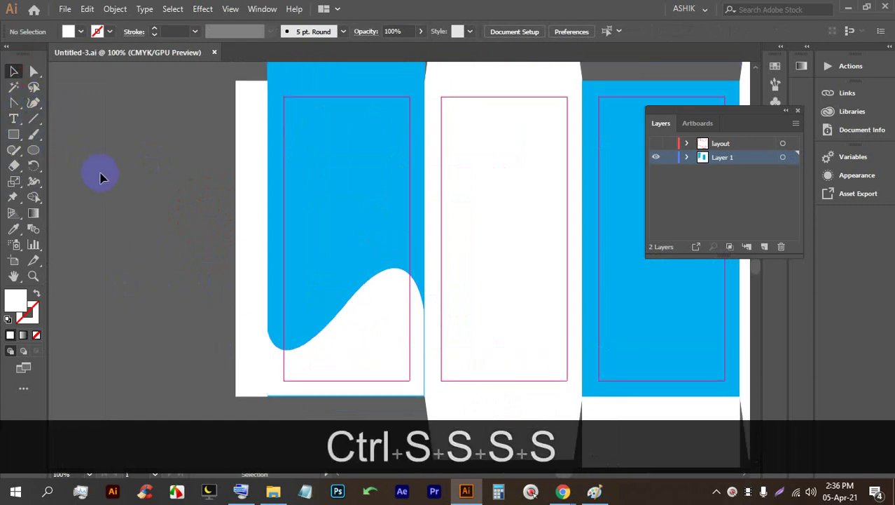
# - Place a line of placeholder point text in the upper part of the first blue panel and enlarge it to about 30 pt
pyautogui.scroll(3, 100, 136)
pyautogui.scroll(-2, 44, 123)
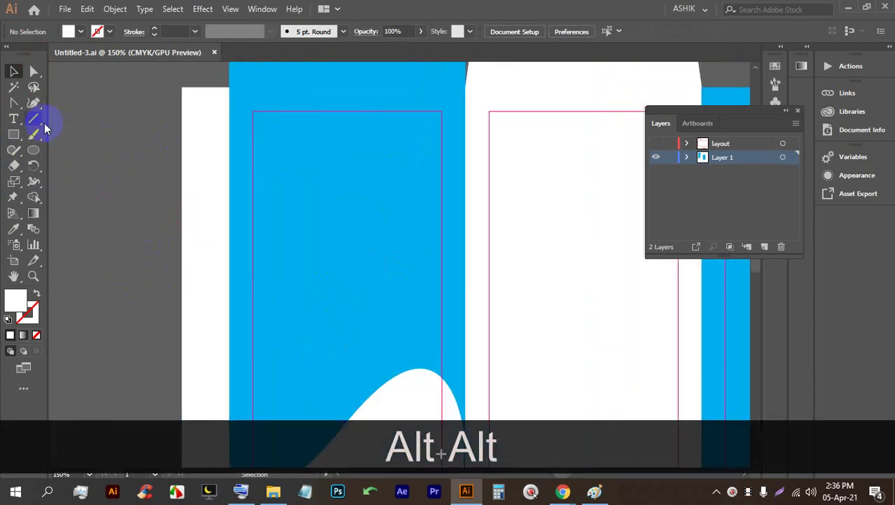
pyautogui.click(13, 118)
pyautogui.press('space')
pyautogui.click(327, 275)
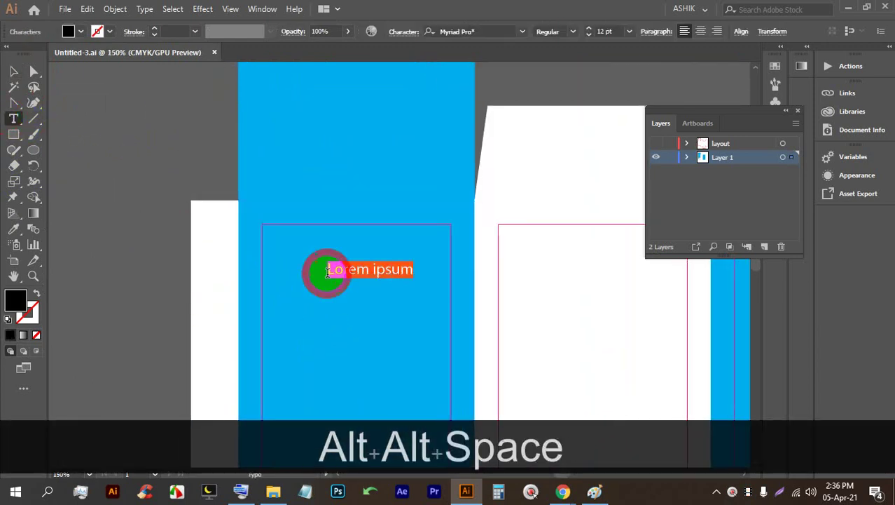
pyautogui.press('Escape')
pyautogui.moveTo(370, 275); pyautogui.dragTo(360, 255)
# - Replace the placeholder text with "Nezma" and centre it horizontally near the upper edge of the panel's guide
pyautogui.doubleClick(361, 255)
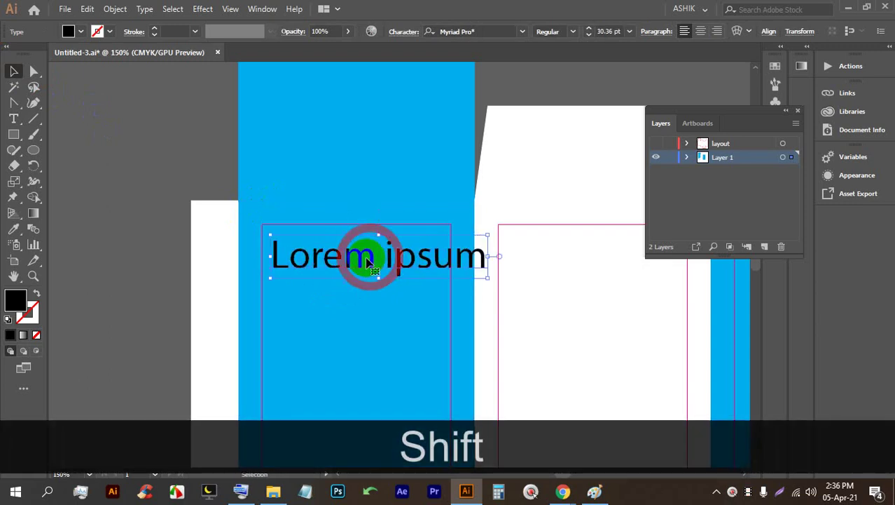
pyautogui.tripleClick(363, 255)
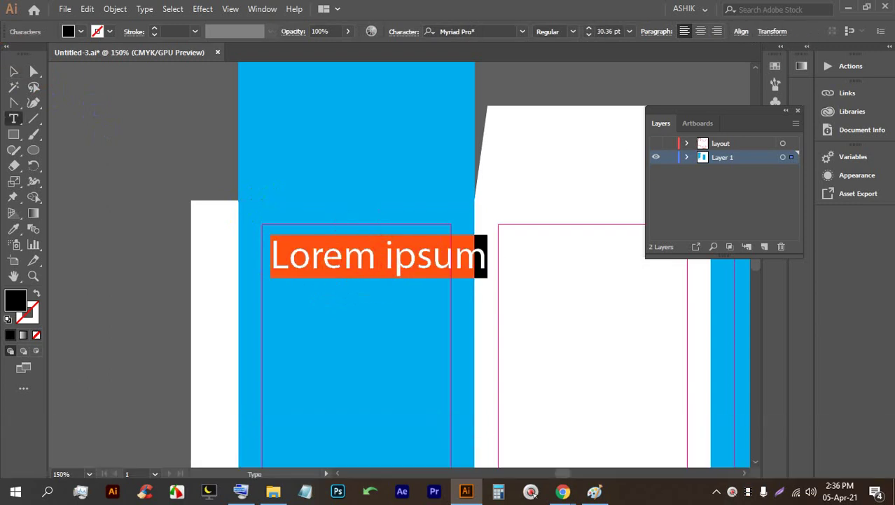
pyautogui.write('Ne')
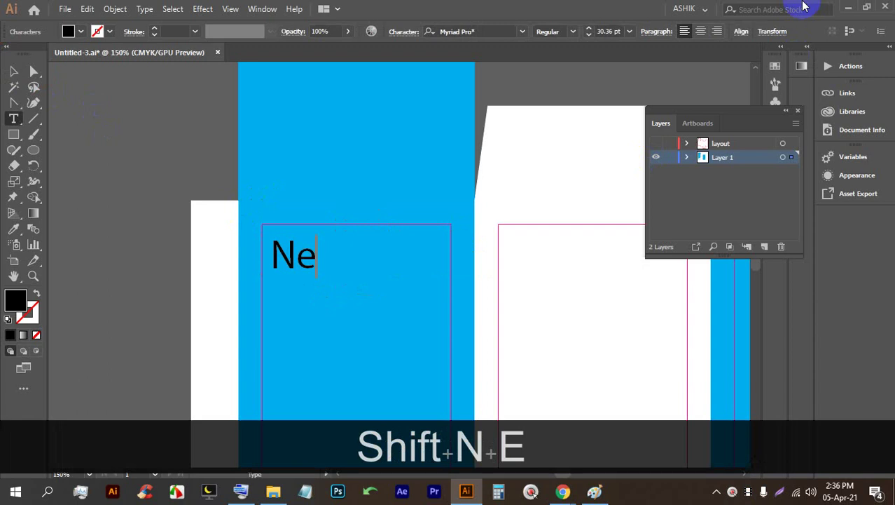
pyautogui.write('zma')
pyautogui.click(13, 71)
pyautogui.click(280, 245)
pyautogui.moveTo(320, 252); pyautogui.dragTo(353, 254)
# - Change the font of the "Nezma" text to Nexa Heavy
pyautogui.click(510, 30)
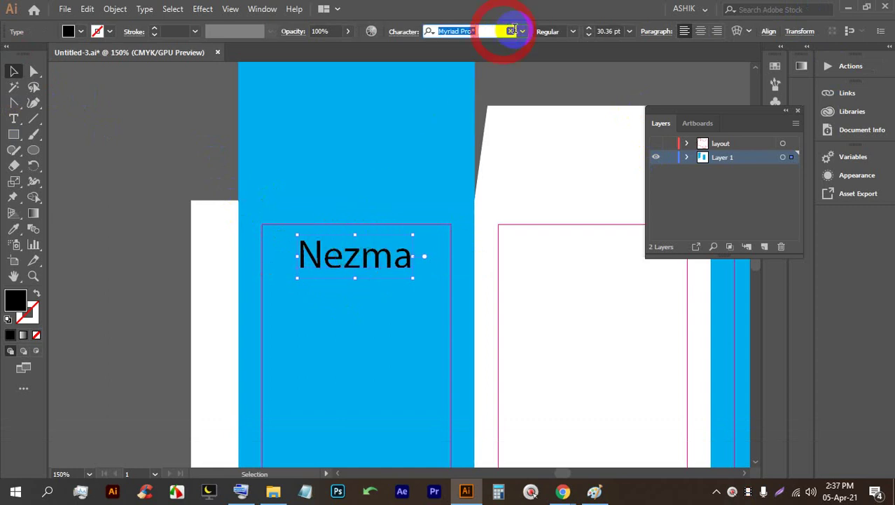
pyautogui.press('shift')
pyautogui.write('x')
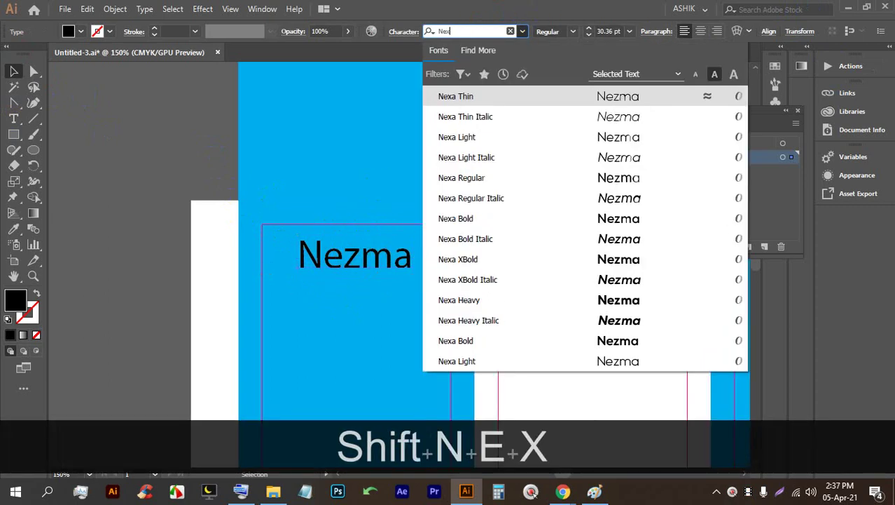
pyautogui.click(627, 302)
pyautogui.moveTo(366, 256); pyautogui.dragTo(361, 268)
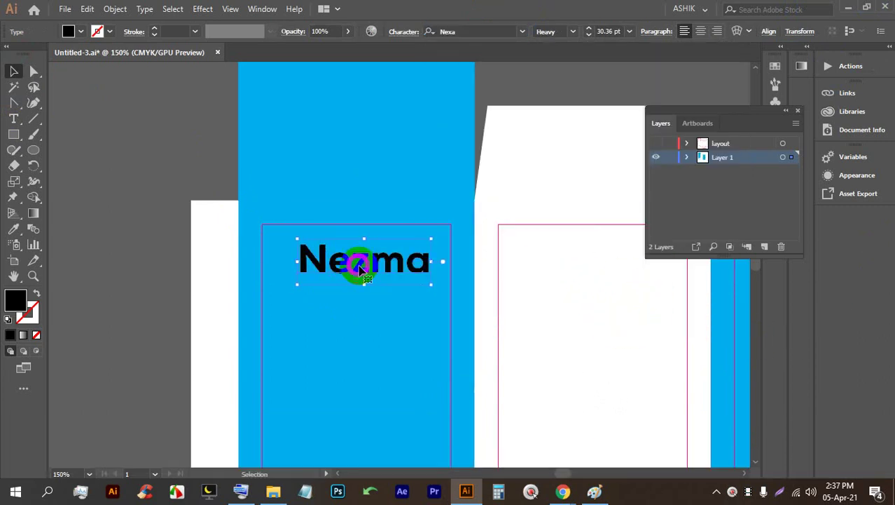
# - Fill the "Nezma" text with white and nudge it to centre it horizontally within the guide
pyautogui.click(68, 32)
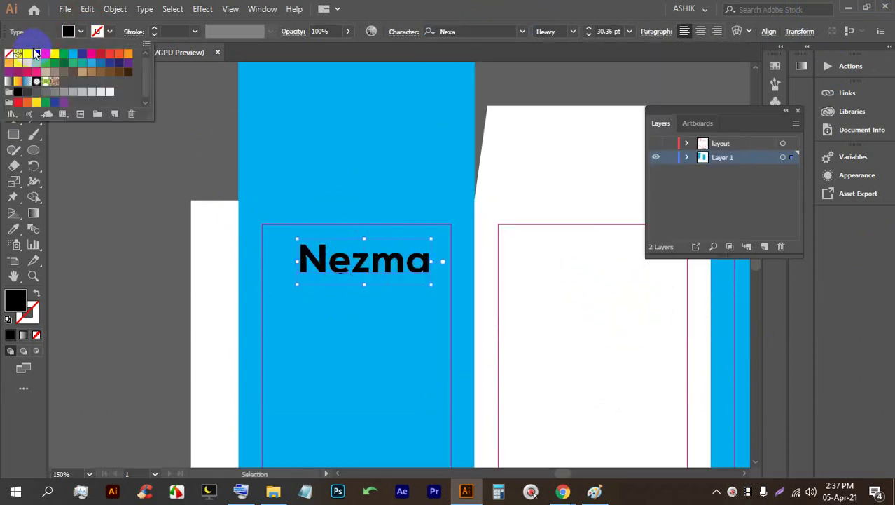
pyautogui.click(26, 53)
pyautogui.click(266, 258)
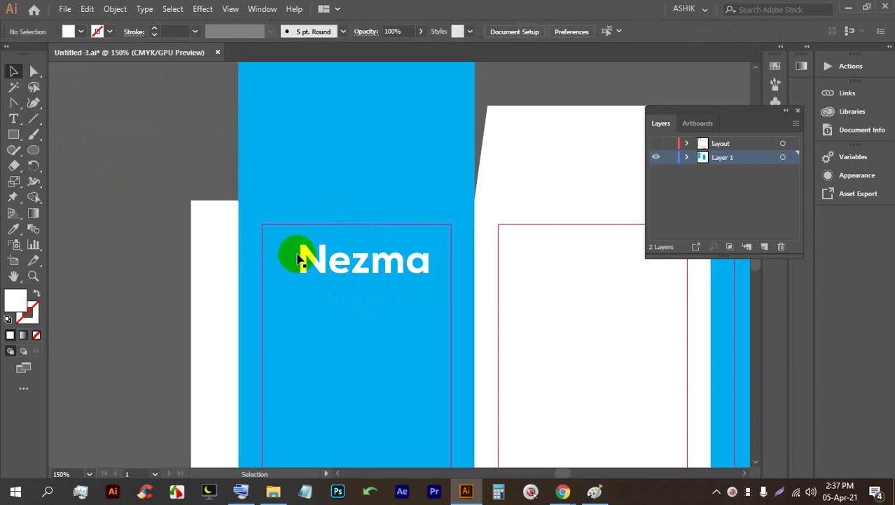
pyautogui.scroll(1, 309, 256)
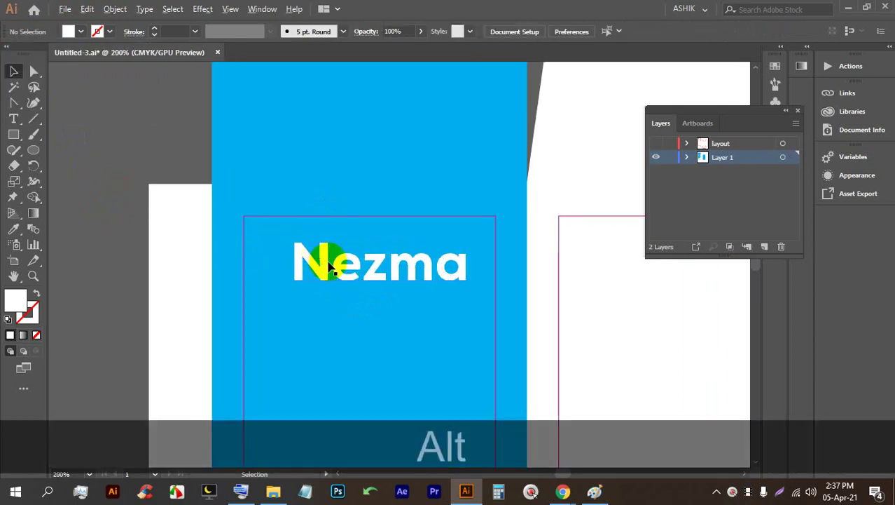
pyautogui.moveTo(415, 265); pyautogui.dragTo(410, 260)
# - Add a line of 12 pt "Lorem ipsum" point text and position it centred directly beneath the "Nezma" text
pyautogui.click(13, 119)
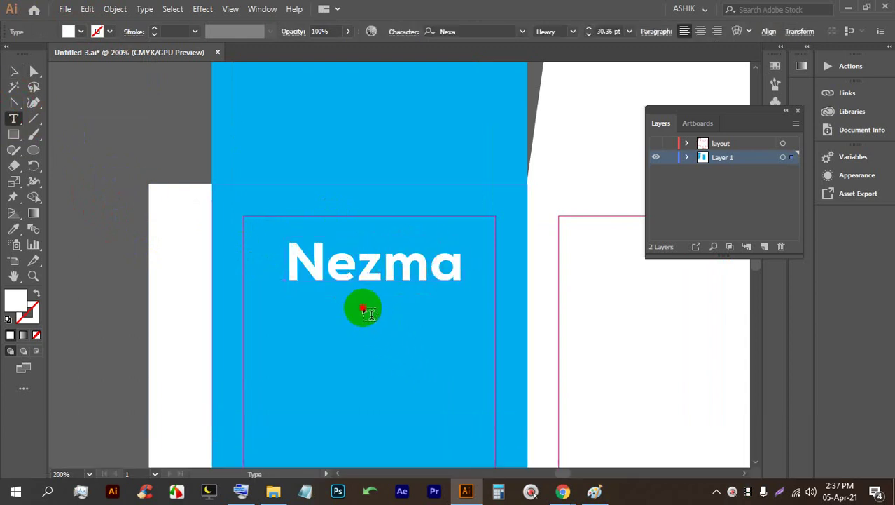
pyautogui.click(361, 306)
pyautogui.click(14, 71)
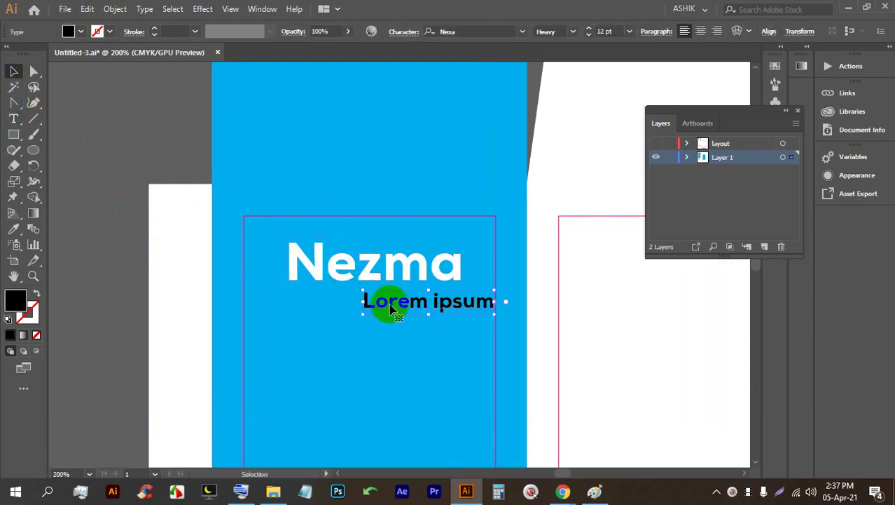
pyautogui.moveTo(391, 307); pyautogui.dragTo(350, 293)
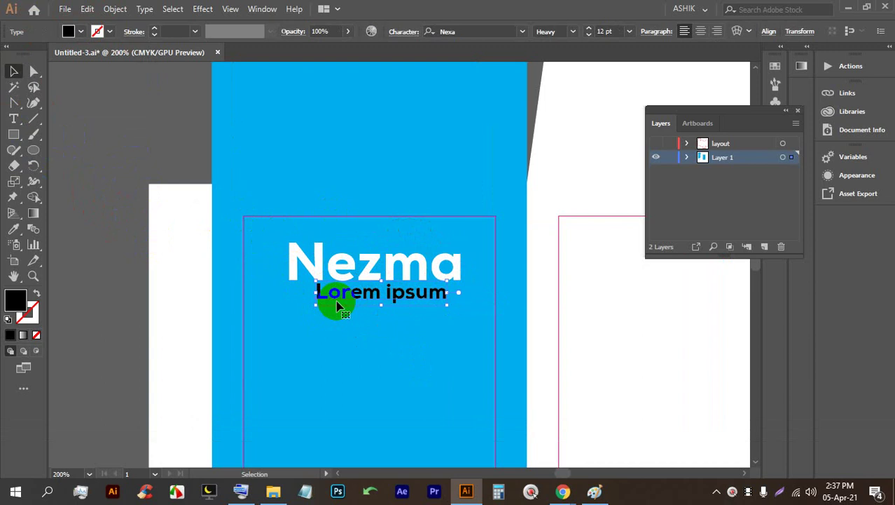
# - Set the "Lorem ipsum" subtitle to Nexa Regular with a white fill and deselect it
pyautogui.click(573, 31)
pyautogui.click(559, 104)
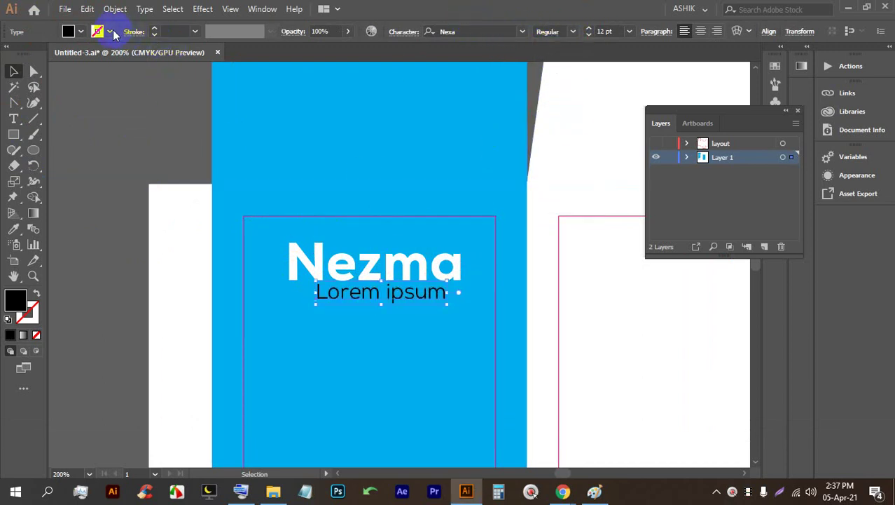
pyautogui.click(77, 32)
pyautogui.click(19, 54)
pyautogui.click(14, 70)
pyautogui.click(114, 127)
# - Add a placeholder paragraph in a text frame spanning nearly the guide's width below the subtitle, and set its size to 8 pt
pyautogui.scroll(-2, 314, 214)
pyautogui.scroll(1, 298, 256)
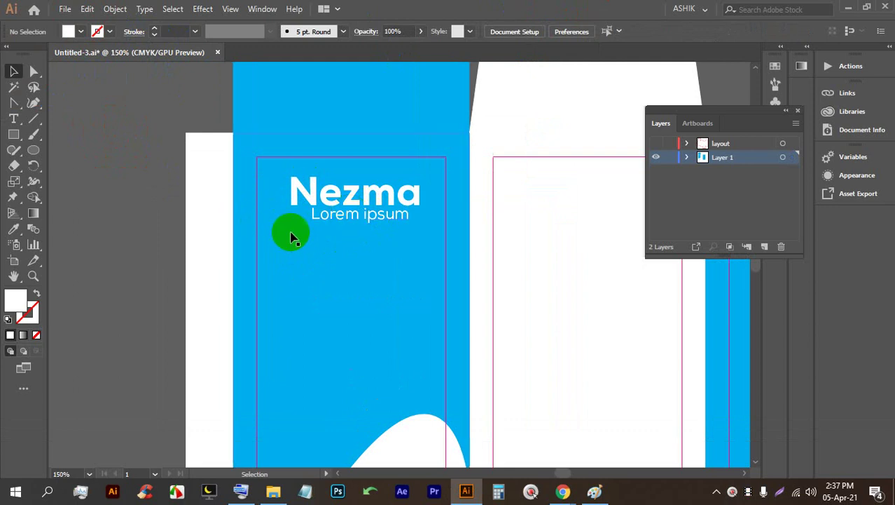
pyautogui.keyDown('alt'); pyautogui.scroll(2, 309, 266); pyautogui.keyUp('alt')
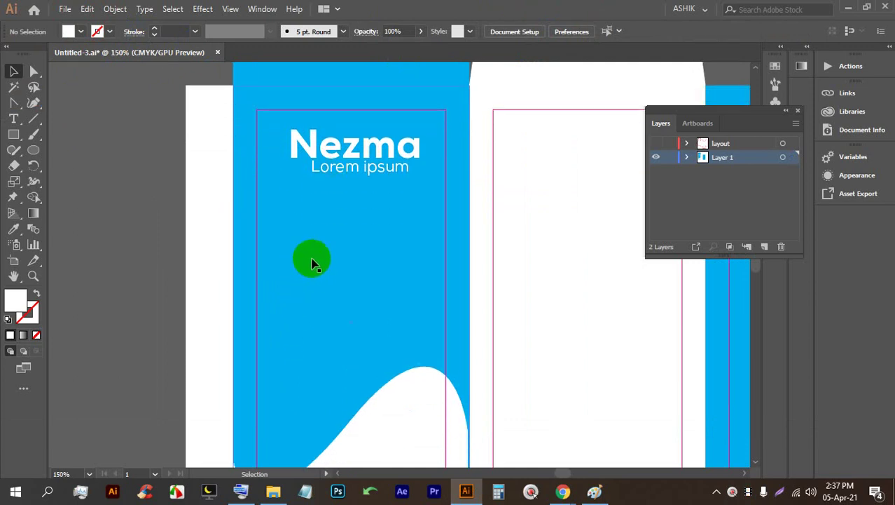
pyautogui.click(14, 119)
pyautogui.keyDown('alt'); pyautogui.scroll(-1, 300, 227); pyautogui.keyUp('alt')
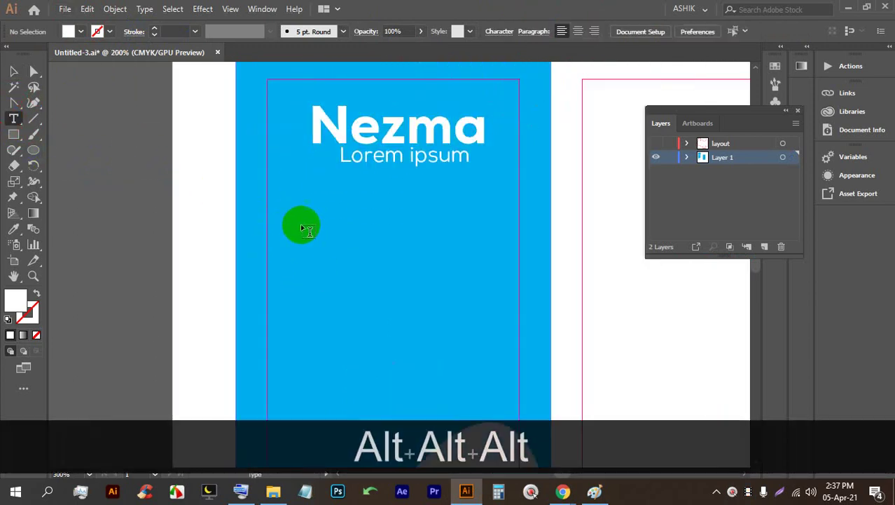
pyautogui.moveTo(278, 212); pyautogui.dragTo(510, 261)
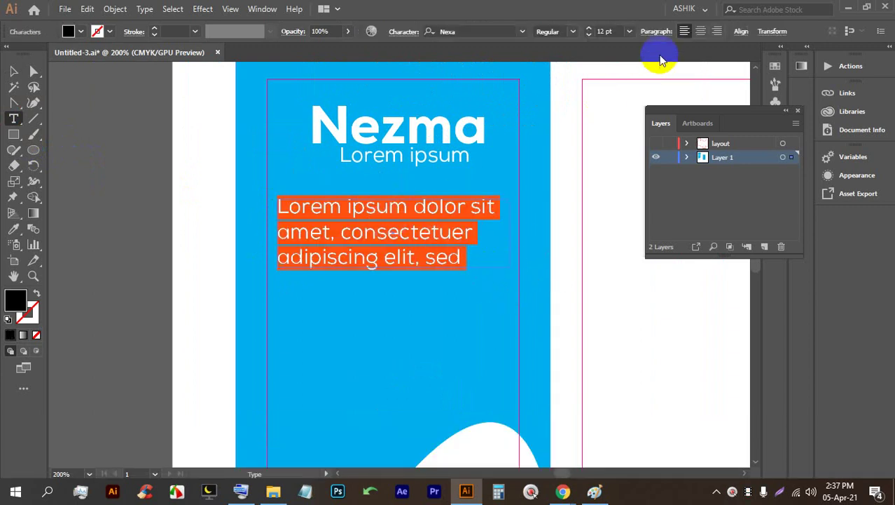
pyautogui.click(605, 31)
pyautogui.press('Down')
pyautogui.press('Down')
pyautogui.press('Down')
pyautogui.press('Down')
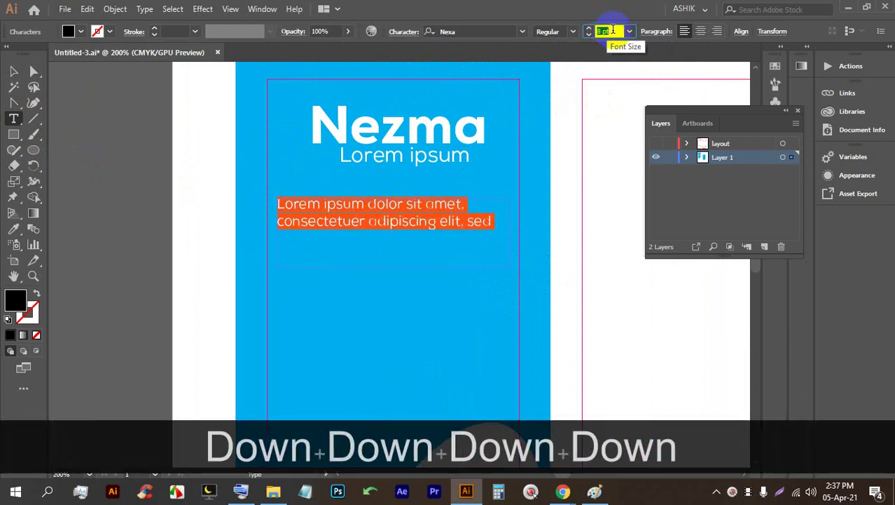
# - Lengthen the placeholder paragraph by replacing its last word "sed" with a copy of the whole paragraph
pyautogui.tripleClick(410, 217)
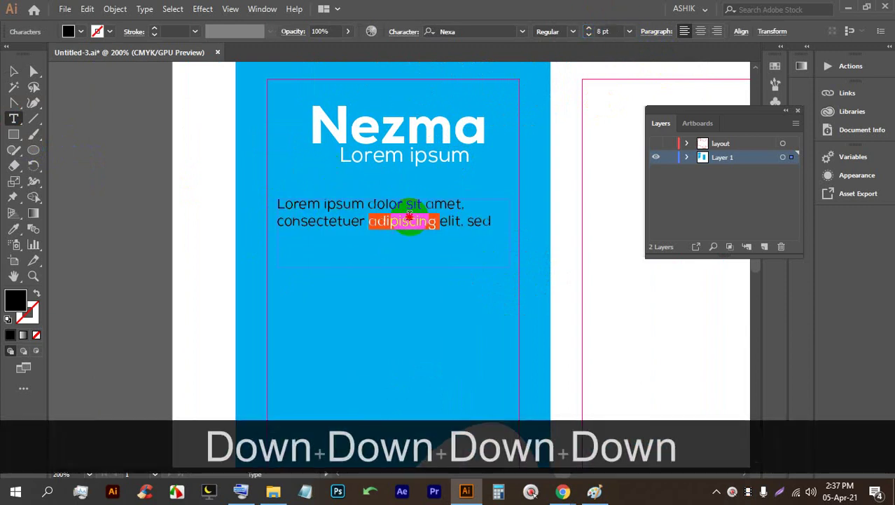
pyautogui.hotkey('ctrl', 'c')
pyautogui.keyDown('ctrl'); pyautogui.click(492, 218); pyautogui.keyUp('ctrl')
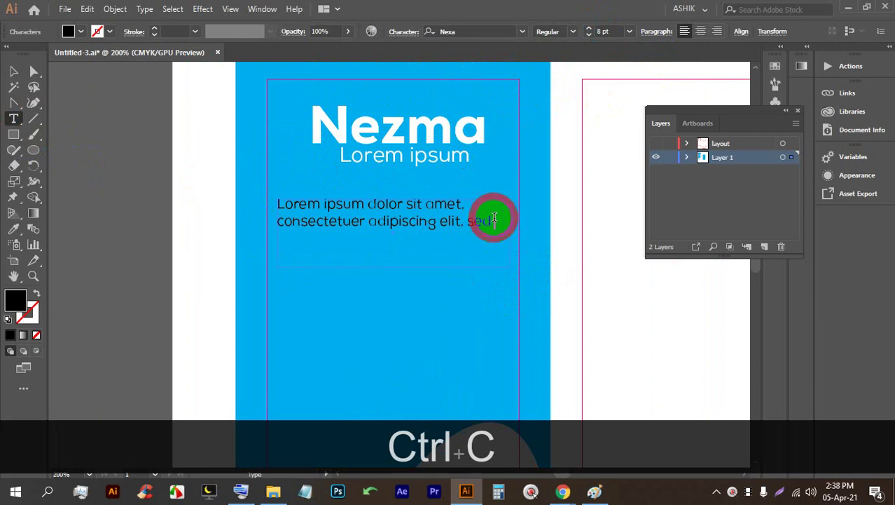
pyautogui.doubleClick(482, 221)
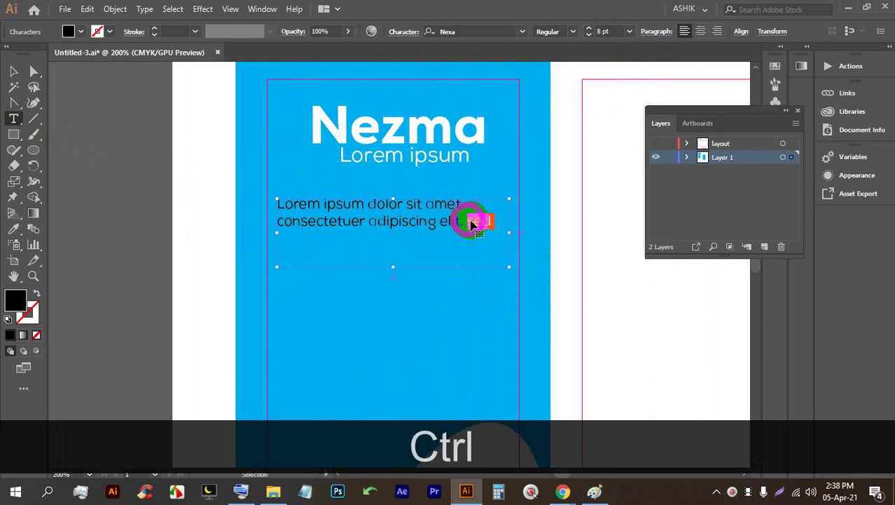
pyautogui.hotkey('ctrl', 'v')
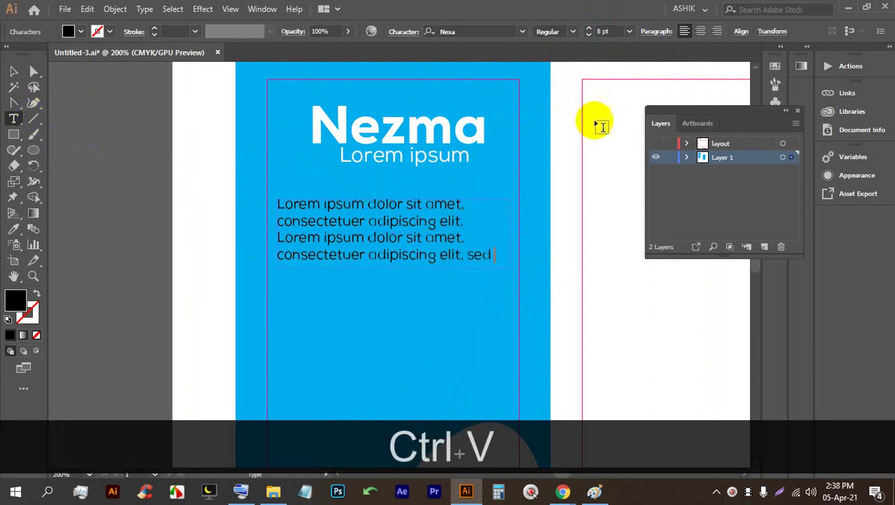
# - Try centre alignment on the placeholder paragraph and return it to left alignment
pyautogui.click(700, 31)
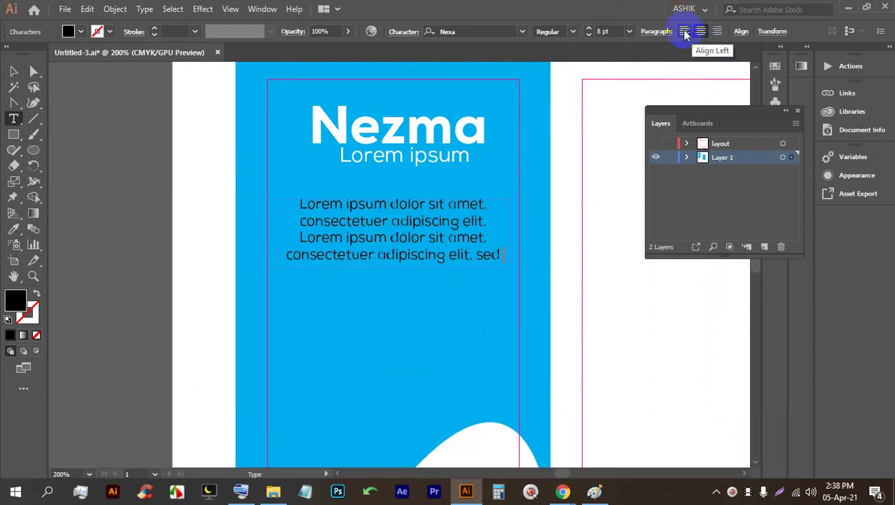
pyautogui.click(684, 30)
pyautogui.moveTo(562, 491)
pyautogui.click(460, 448)
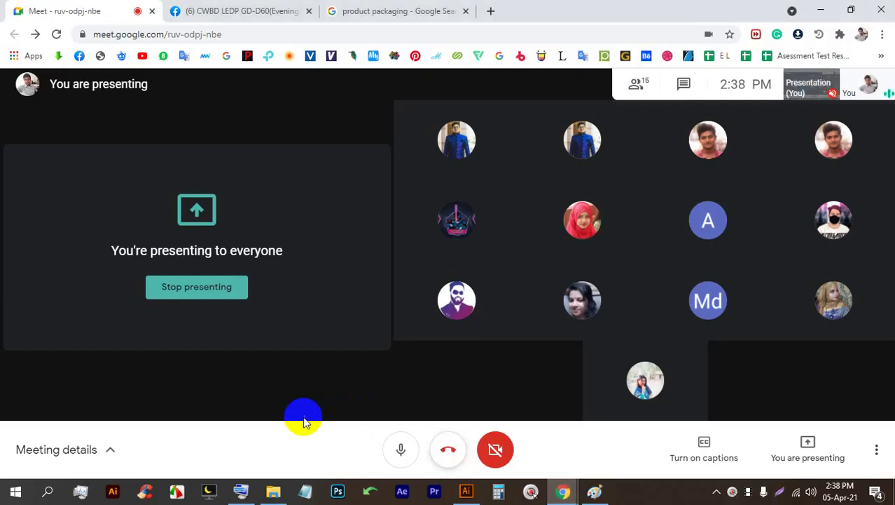
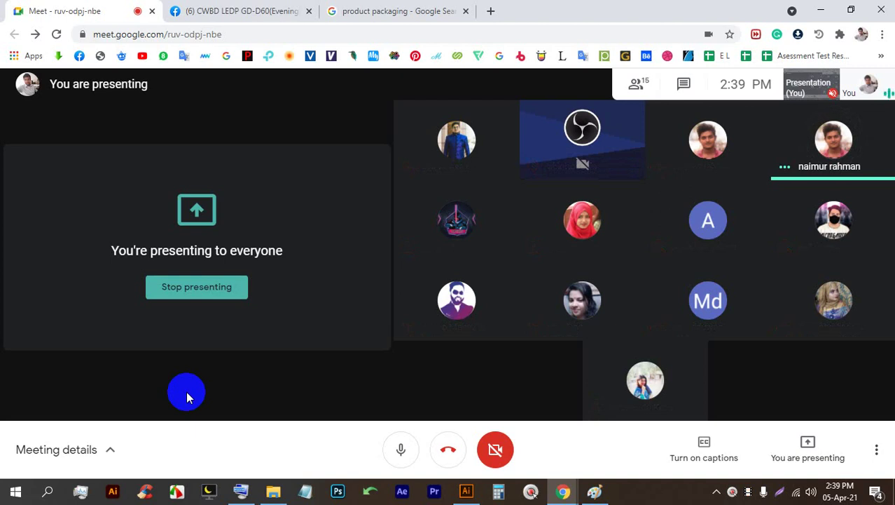
pyautogui.click(466, 490)
# - Reduce the height of the paragraph's text frame from below and set its font size to 7 pt
pyautogui.scroll(1, 300, 232)
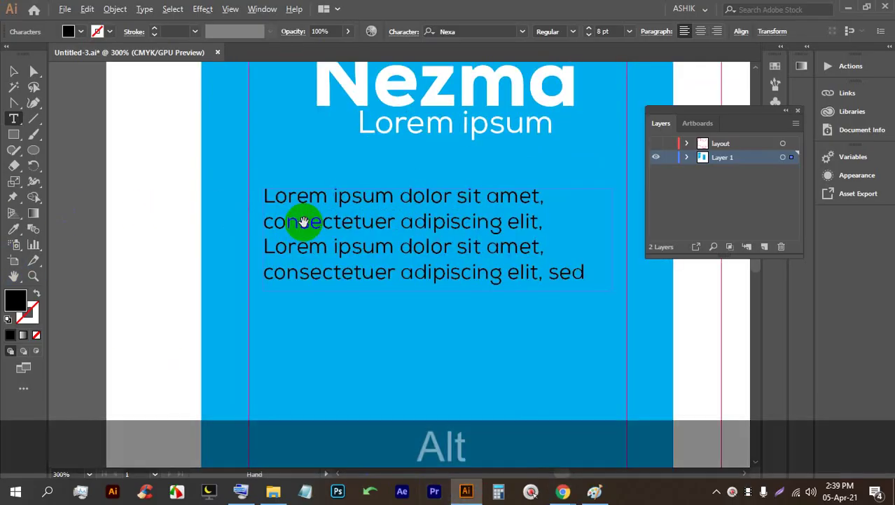
pyautogui.scroll(-1, 413, 246)
pyautogui.scroll(1, 455, 251)
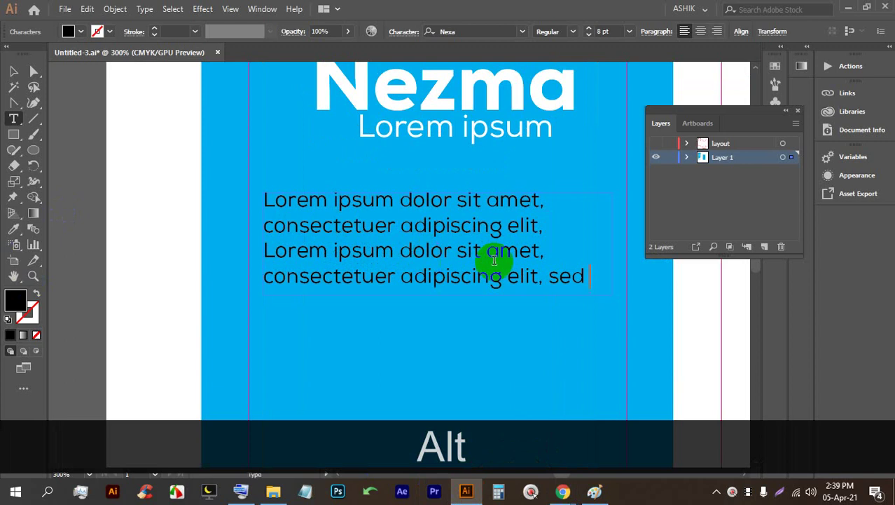
pyautogui.moveTo(595, 280); pyautogui.dragTo(373, 277)
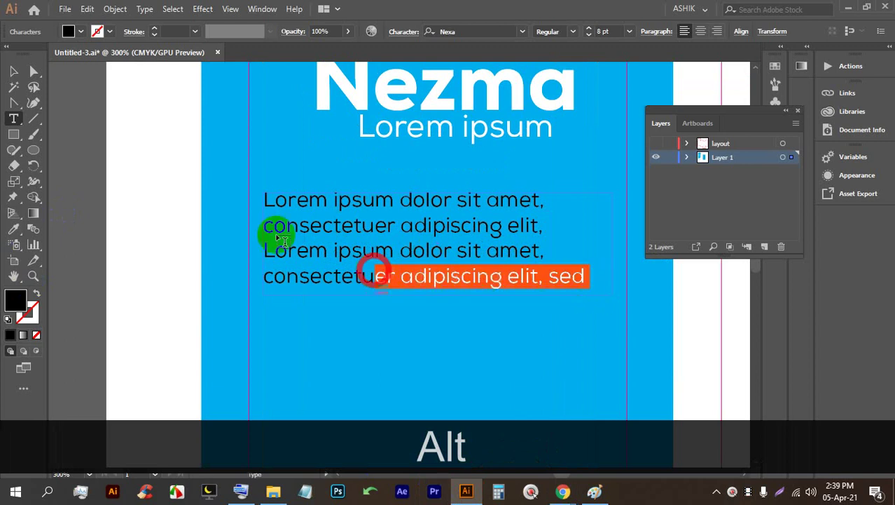
pyautogui.click(14, 70)
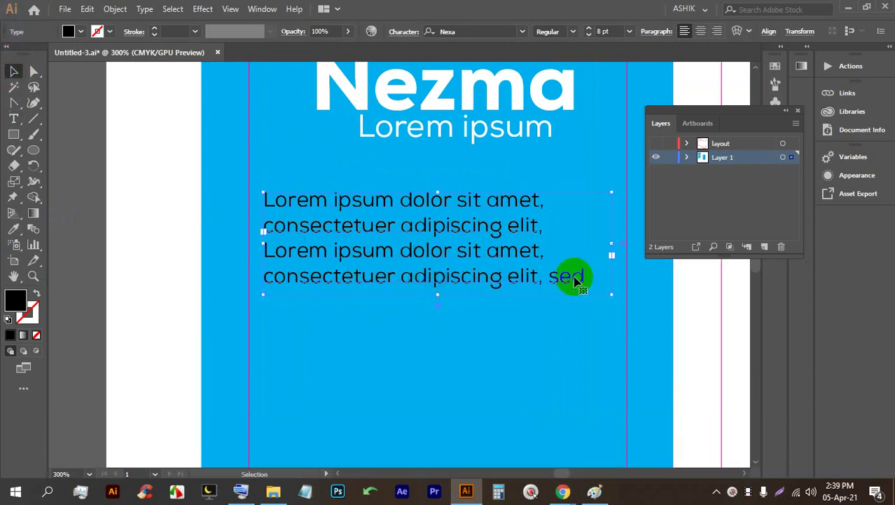
pyautogui.moveTo(437, 294); pyautogui.dragTo(437, 278)
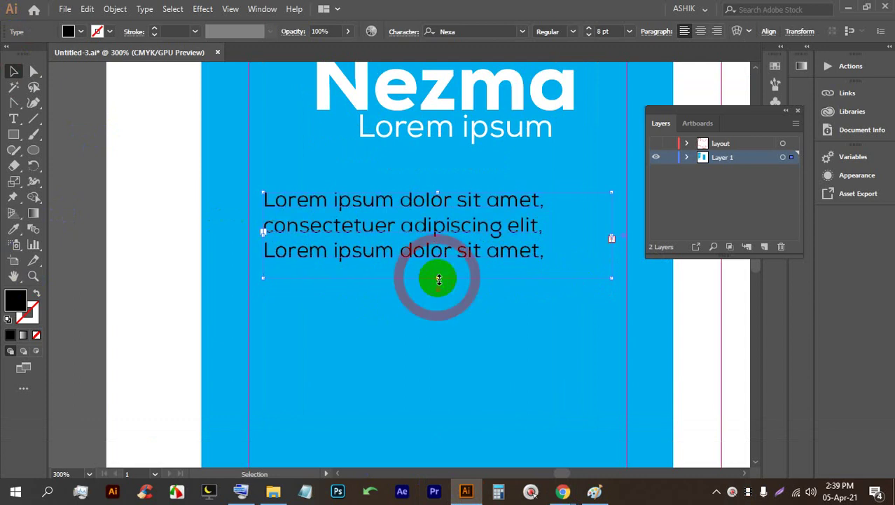
pyautogui.click(590, 38)
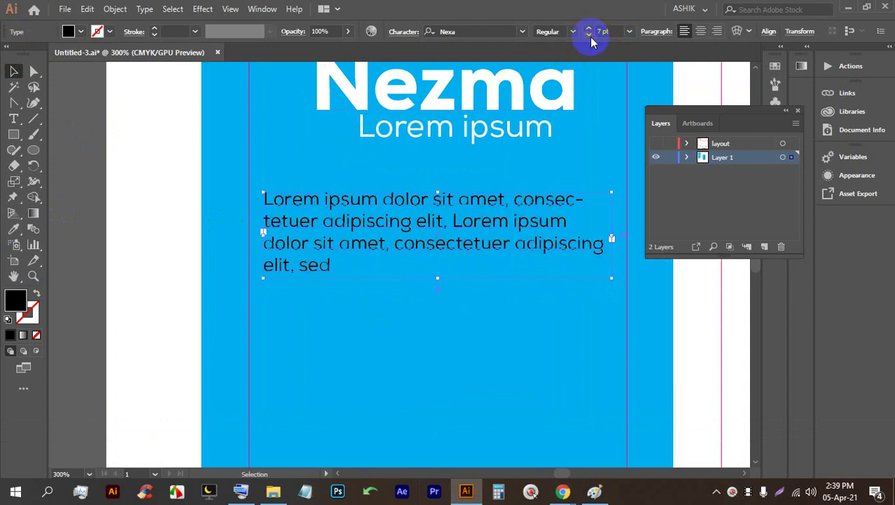
# - Fill the placeholder paragraph with white and deselect it
pyautogui.click(116, 230)
pyautogui.click(326, 230)
pyautogui.click(70, 31)
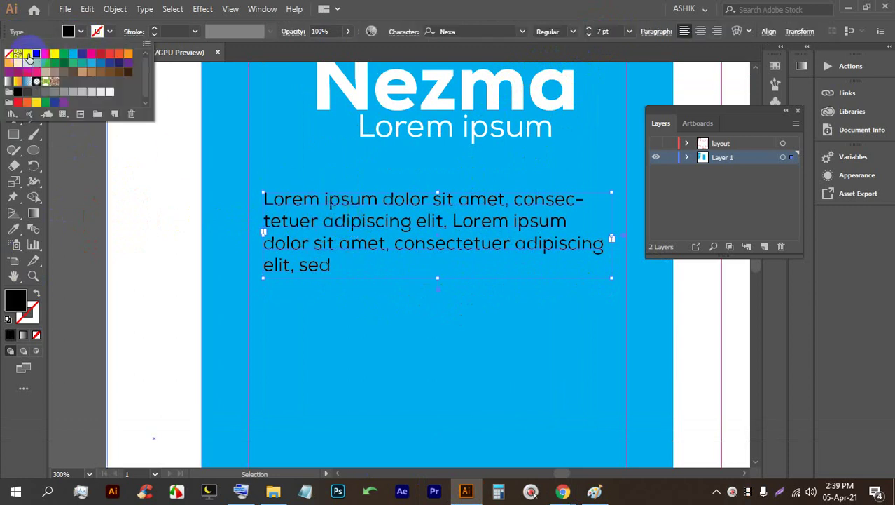
pyautogui.click(26, 56)
pyautogui.click(326, 95)
pyautogui.click(60, 125)
# - Resize the paragraph's text frame to two lines high and slightly wider, and recentre it between the side guides
pyautogui.scroll(-2, 230, 240)
pyautogui.scroll(1, 244, 250)
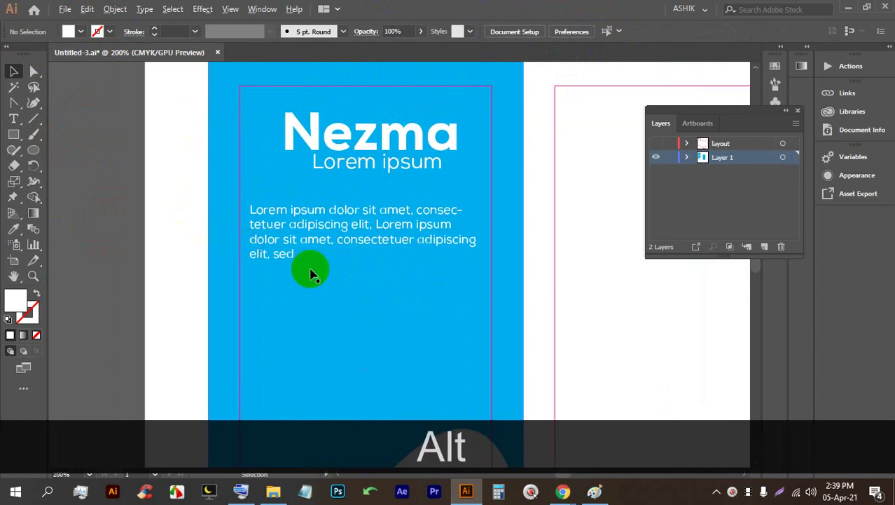
pyautogui.click(332, 231)
pyautogui.doubleClick(317, 251)
pyautogui.moveTo(317, 250); pyautogui.dragTo(366, 239)
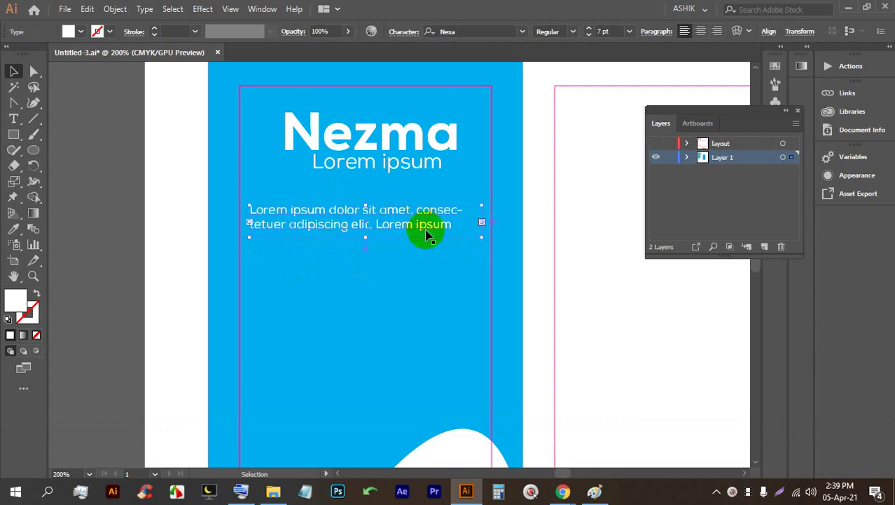
pyautogui.moveTo(484, 222); pyautogui.dragTo(490, 223)
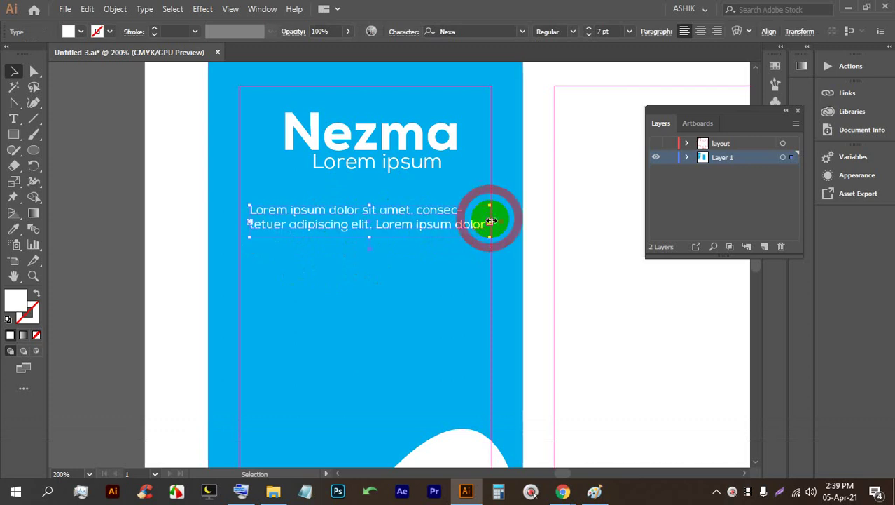
pyautogui.moveTo(435, 210); pyautogui.dragTo(430, 211)
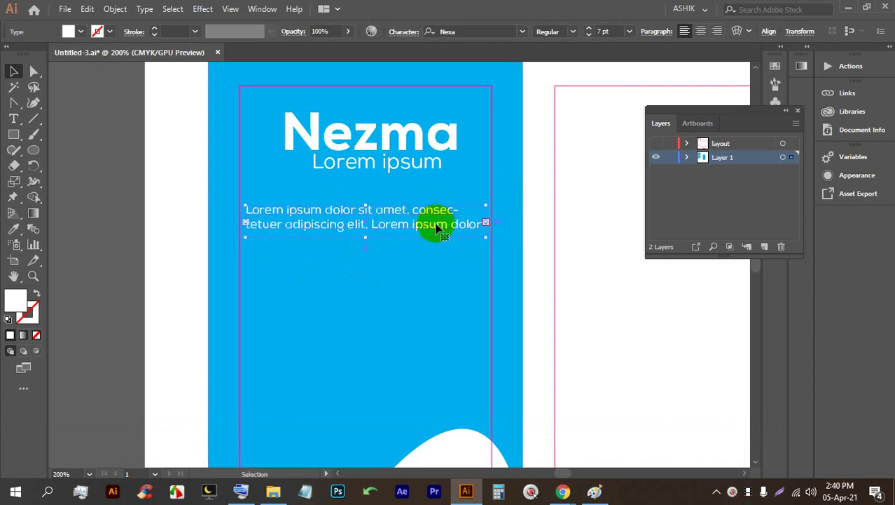
# - Save the document with the finished text block and release the paragraph's selection
pyautogui.hotkey('ctrl', 's')
pyautogui.hotkey('ctrl', 's')
pyautogui.hotkey('ctrl', 's')
pyautogui.click(153, 213)
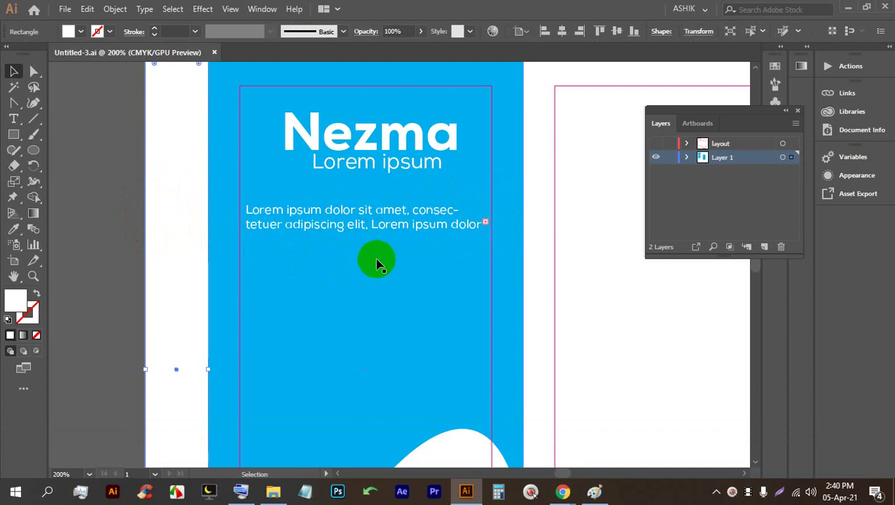
pyautogui.scroll(-2, 382, 259)
pyautogui.hscroll(-1, 350, 280)
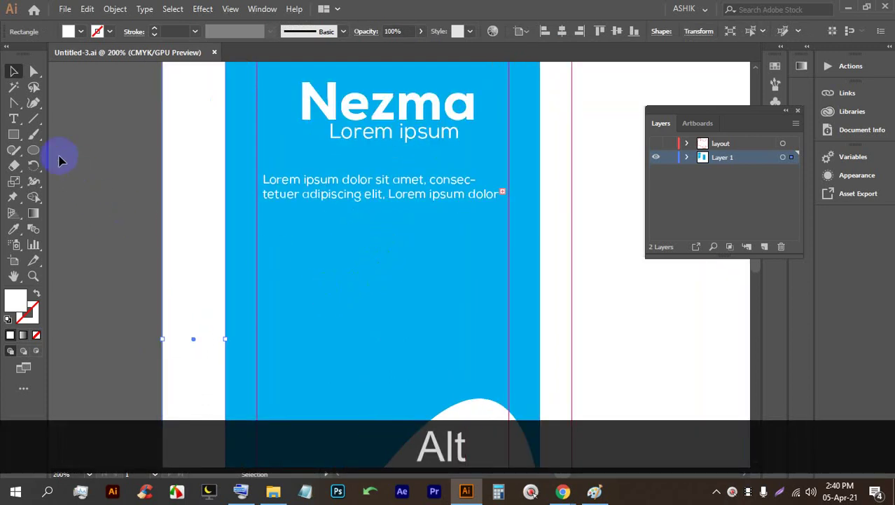
# - Add a second placeholder text frame below the paragraph on the blue front panel, fill its text with white and deselect it
pyautogui.keyDown('alt'); pyautogui.click(15, 121); pyautogui.keyUp('alt')
pyautogui.moveTo(271, 255); pyautogui.dragTo(487, 286)
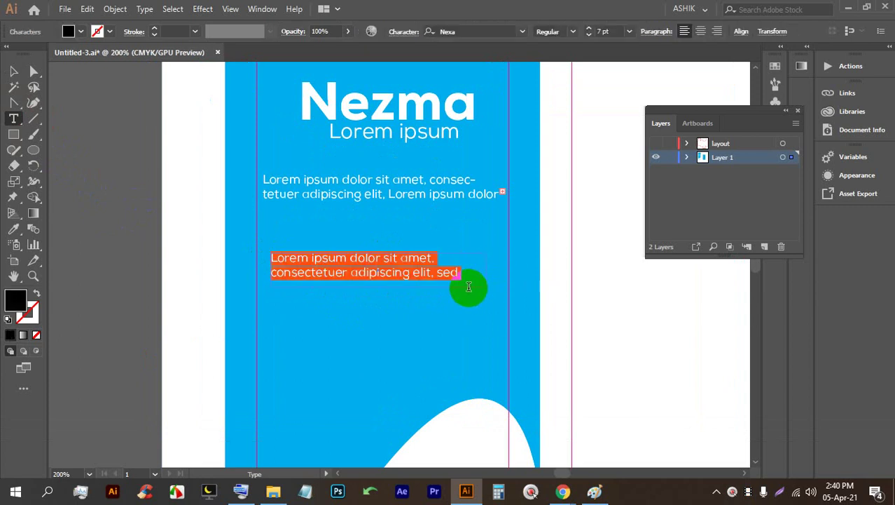
pyautogui.click(13, 70)
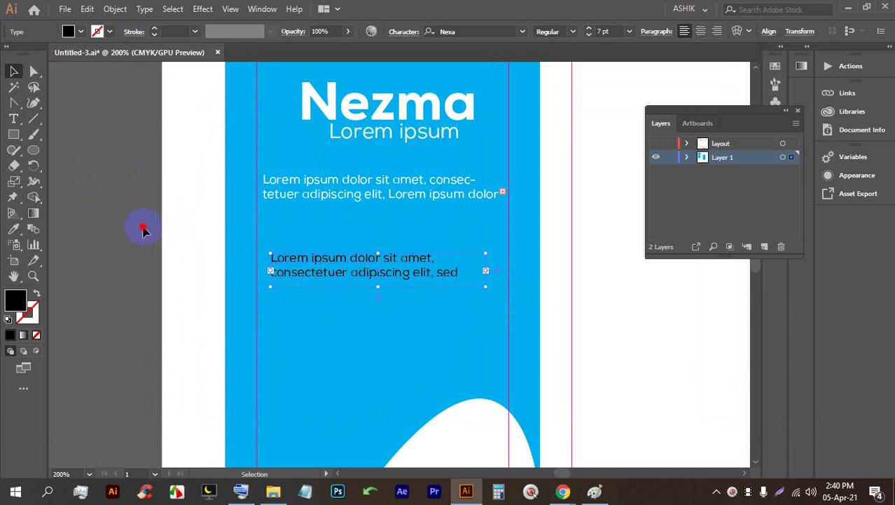
pyautogui.click(68, 32)
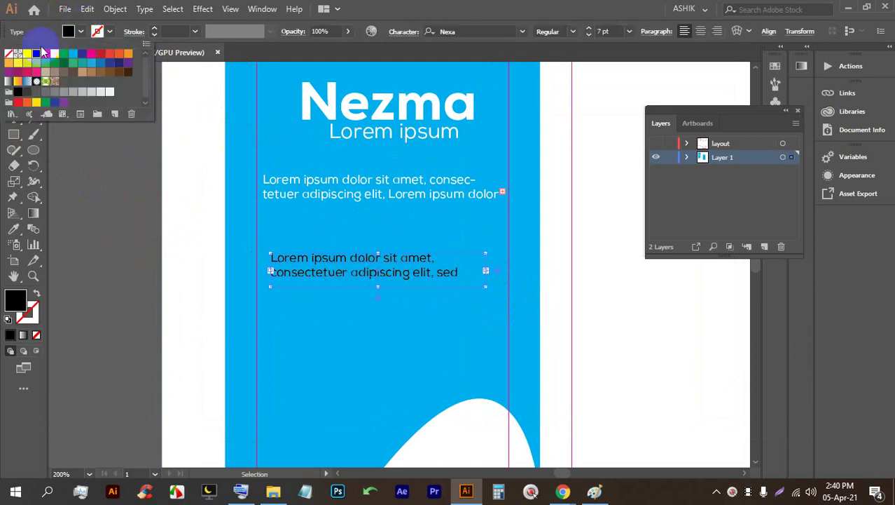
pyautogui.click(43, 54)
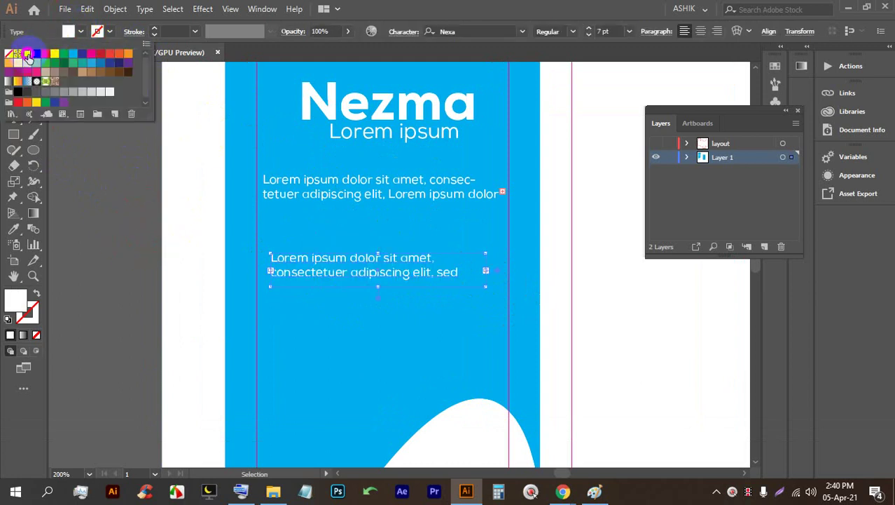
pyautogui.click(106, 159)
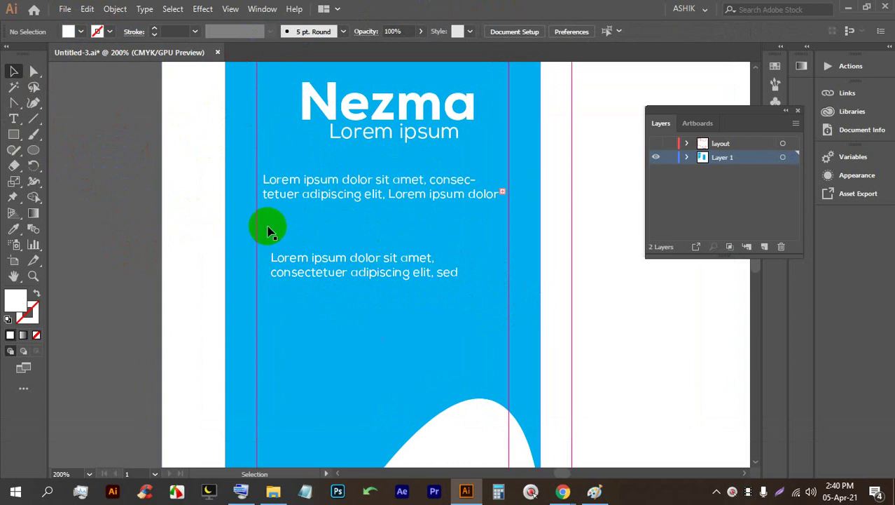
# - Break the second placeholder text after "Lorem" so that "ipsum" starts a new line
pyautogui.doubleClick(317, 260)
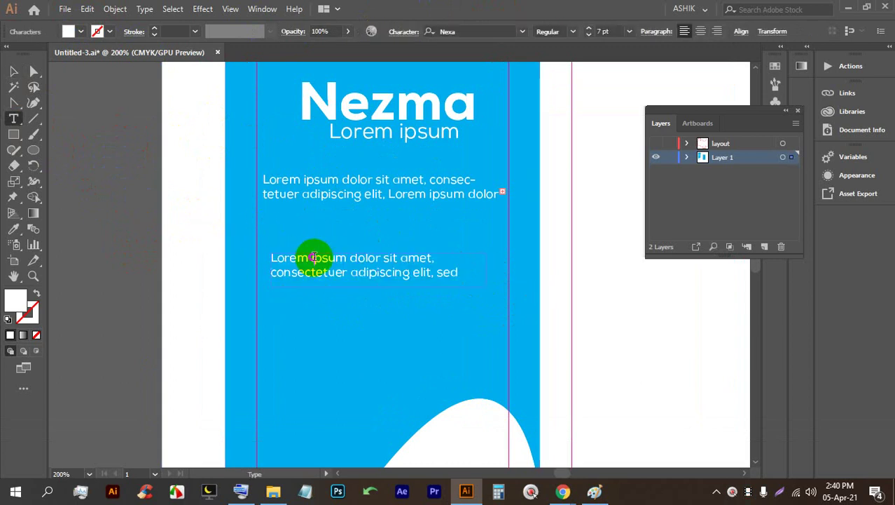
pyautogui.click(313, 255)
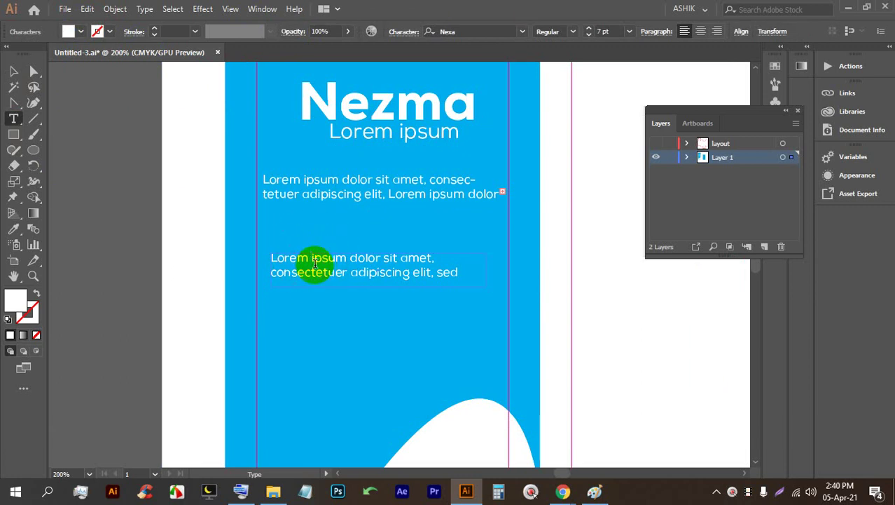
pyautogui.press('BackSpace')
pyautogui.press('Return')
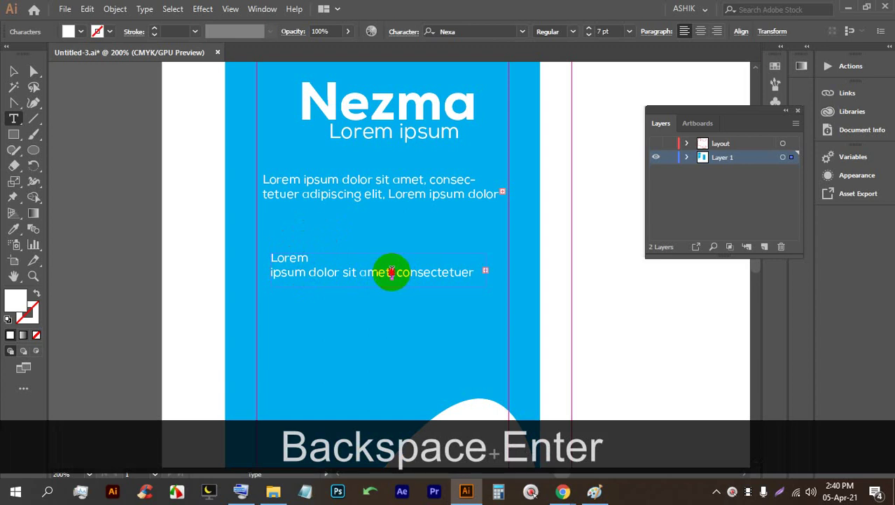
# - Delete everything after "amet" in the second placeholder text, leaving the second line as "ipsum dolor sit amet"
pyautogui.moveTo(391, 272); pyautogui.dragTo(496, 296)
pyautogui.press('BackSpace')
pyautogui.click(391, 272)
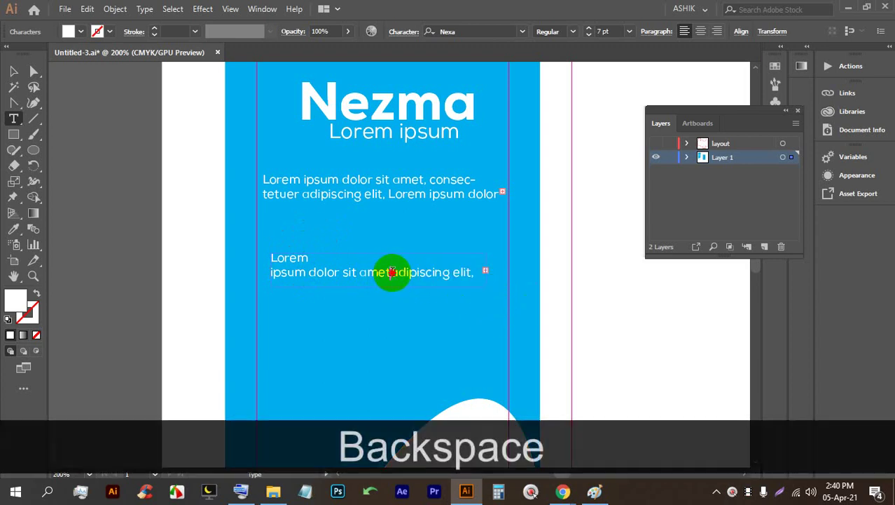
pyautogui.moveTo(391, 272); pyautogui.dragTo(490, 280)
pyautogui.press('BackSpace')
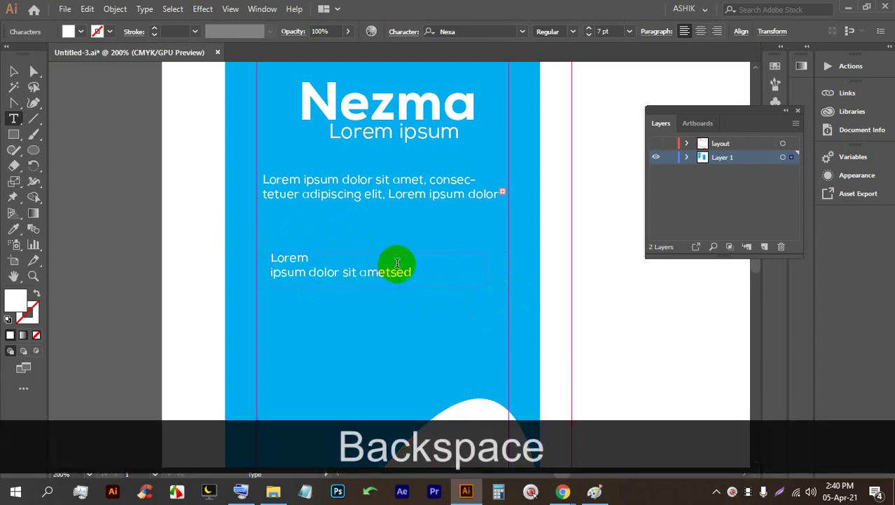
pyautogui.press('Right')
pyautogui.press('Right')
pyautogui.press('Right')
pyautogui.press('BackSpace')
pyautogui.press('BackSpace')
pyautogui.press('BackSpace')
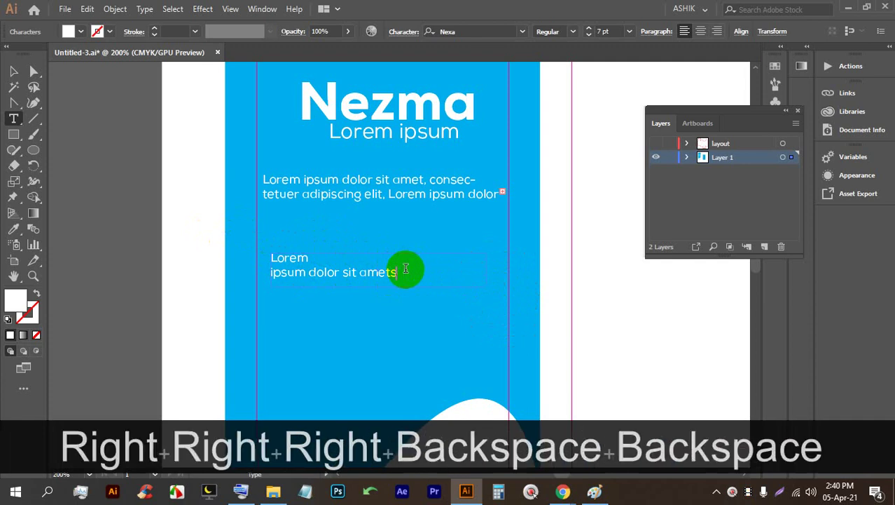
pyautogui.click(12, 71)
# - Lock the narrow white strip beside the blue front panel
pyautogui.click(280, 260)
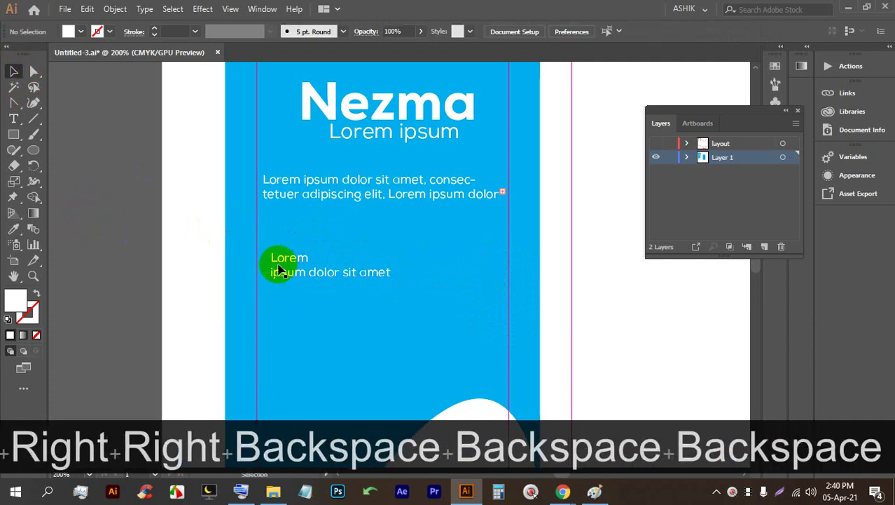
pyautogui.click(184, 258)
pyautogui.scroll(-1, 295, 201)
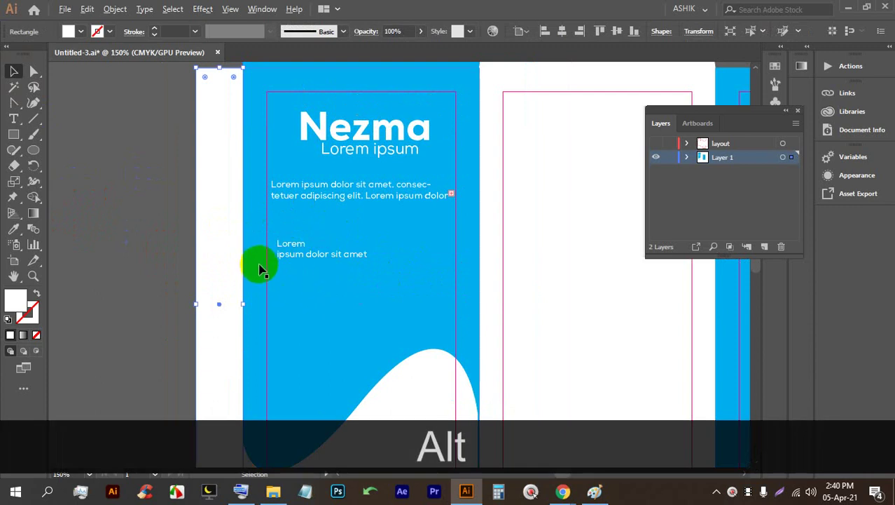
pyautogui.hotkey('ctrl', '2')
pyautogui.scroll(-1, 279, 234)
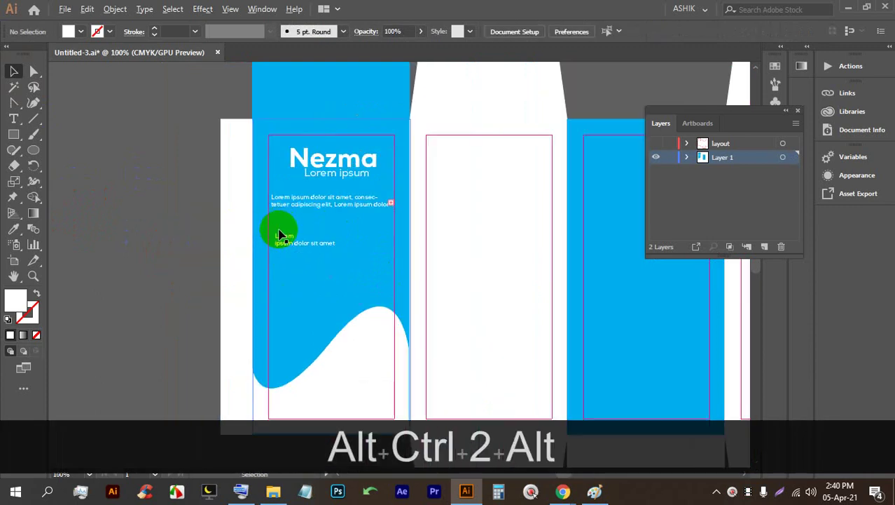
# - Increase the font size of the two-line "Lorem ipsum dolor sit amet" text to 10 pt and release its selection
pyautogui.scroll(1, 274, 262)
pyautogui.press('space')
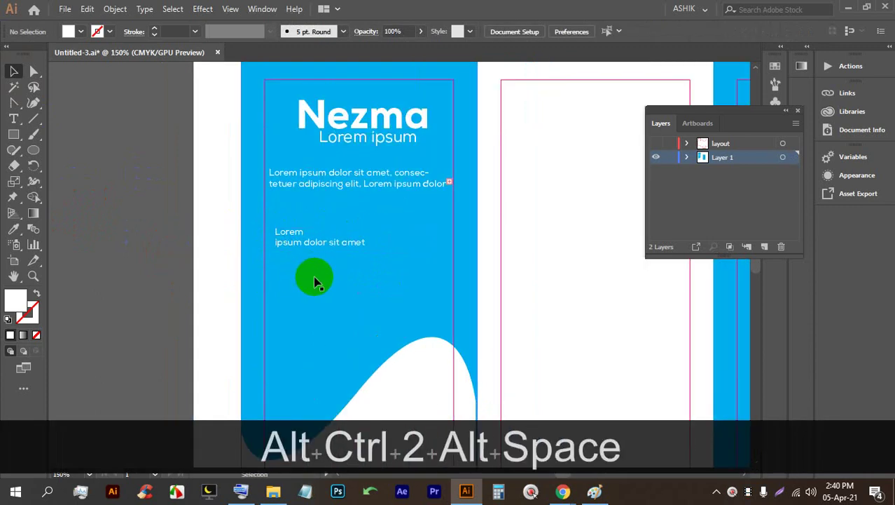
pyautogui.moveTo(314, 281); pyautogui.dragTo(313, 224)
pyautogui.click(313, 218)
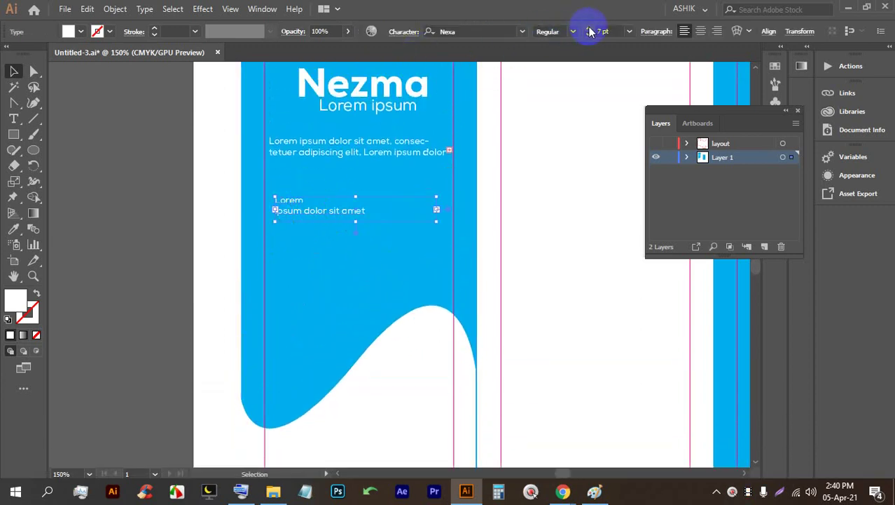
pyautogui.click(588, 28)
pyautogui.click(395, 349)
# - Add the text "100ml" at 10 pt on the white wave and shift it inside the safe-margin guide
pyautogui.scroll(-5, 370, 208)
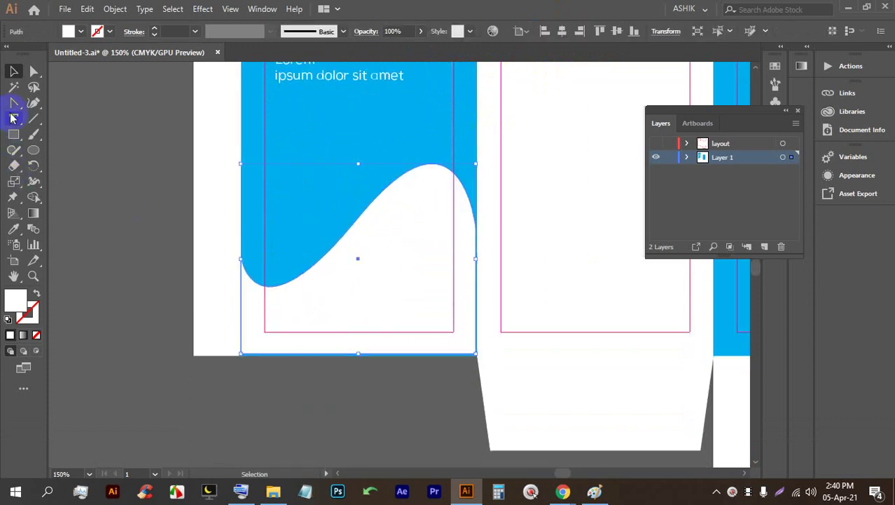
pyautogui.click(13, 120)
pyautogui.click(405, 217)
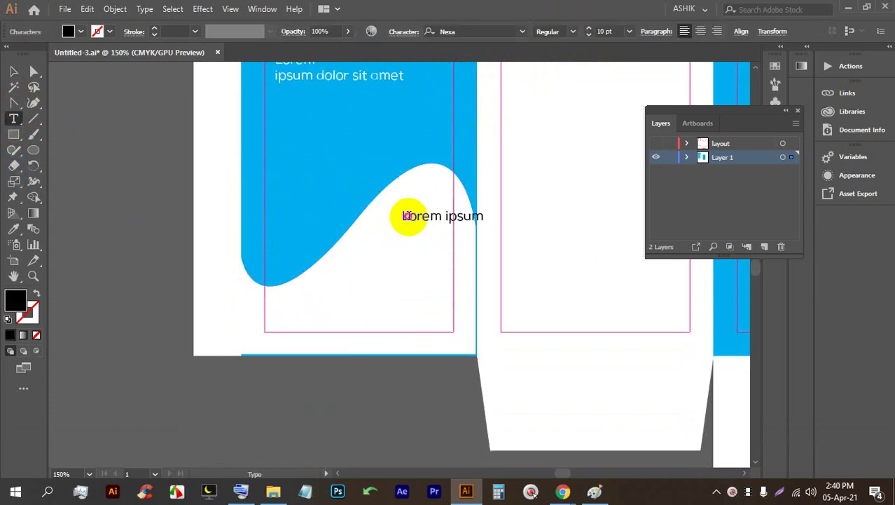
pyautogui.write('100')
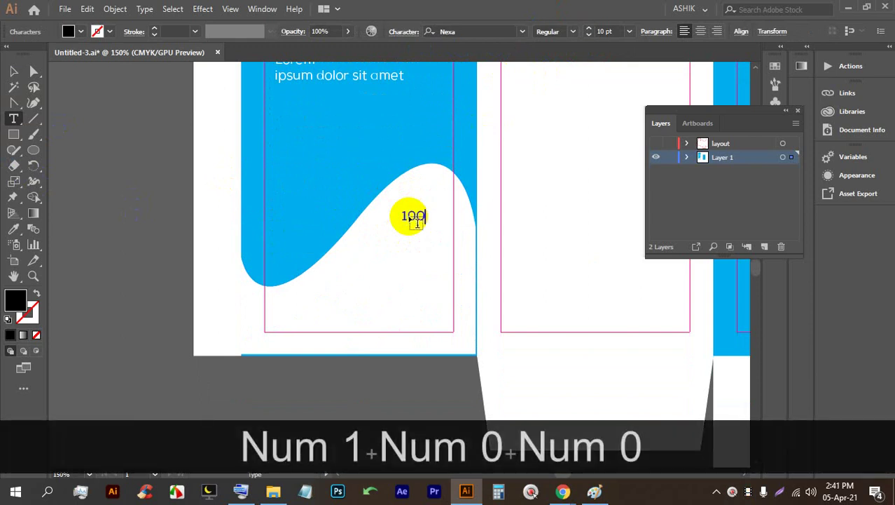
pyautogui.write('ml')
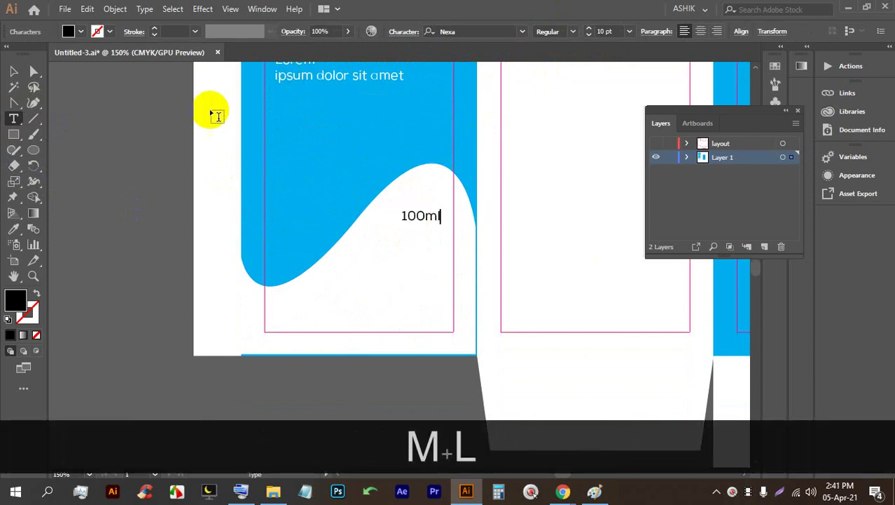
pyautogui.click(13, 71)
pyautogui.moveTo(421, 219); pyautogui.dragTo(407, 227)
# - Add the text "Purapharm" at 10 pt on the white area just above the lower safe-margin guide
pyautogui.scroll(-3, 384, 195)
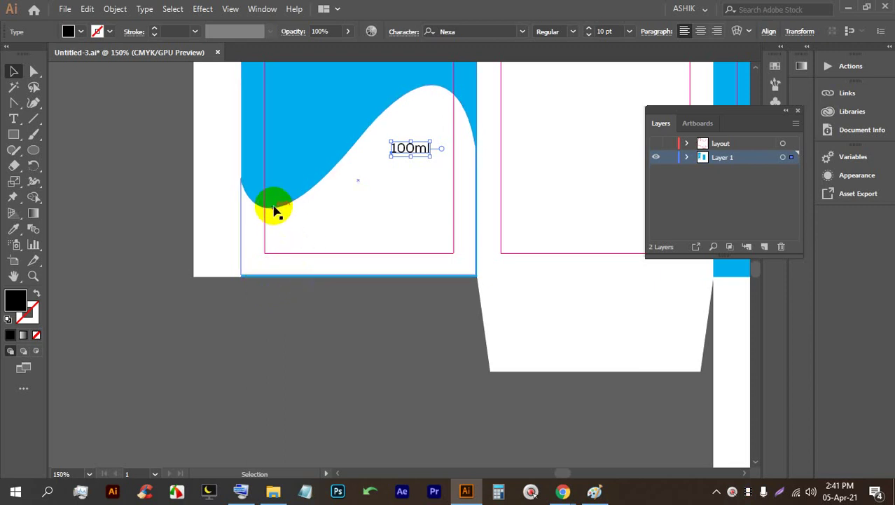
pyautogui.keyDown('alt'); pyautogui.scroll(-2, 274, 210); pyautogui.keyUp('alt')
pyautogui.keyDown('alt'); pyautogui.scroll(4, 279, 194); pyautogui.keyUp('alt')
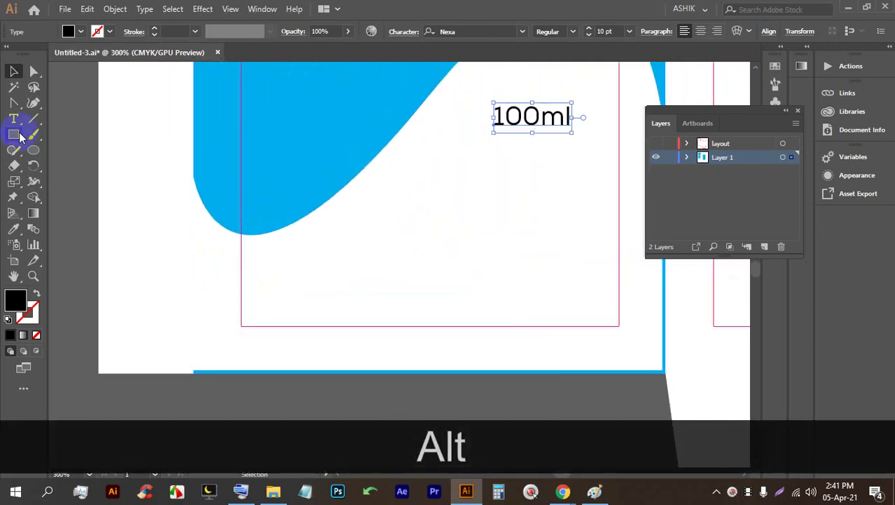
pyautogui.click(381, 282)
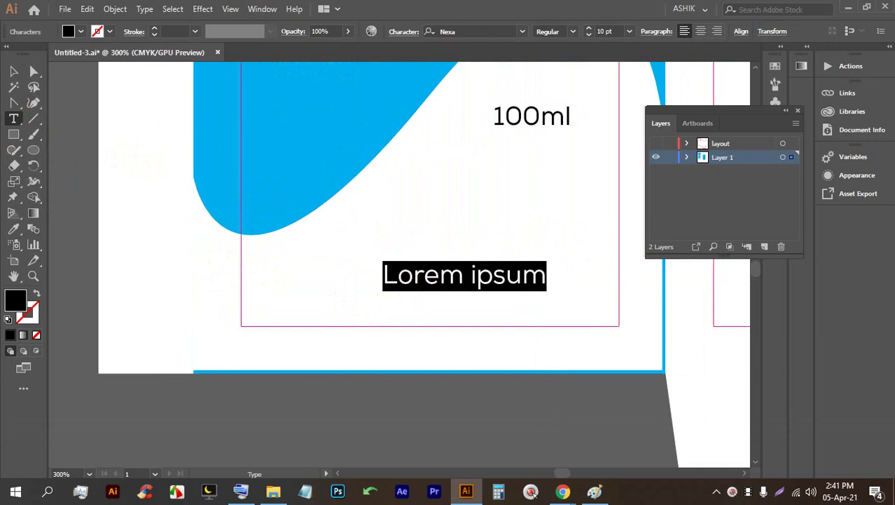
pyautogui.write('P')
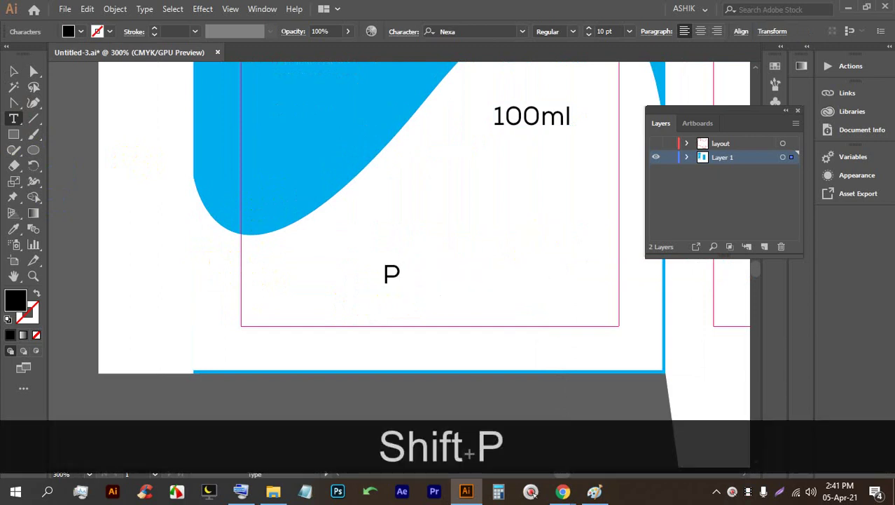
pyautogui.write('ura')
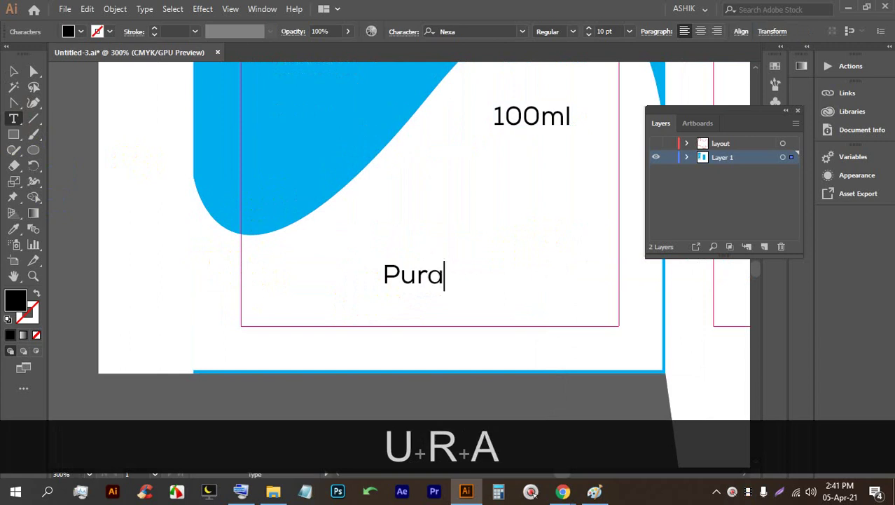
pyautogui.write('pharm')
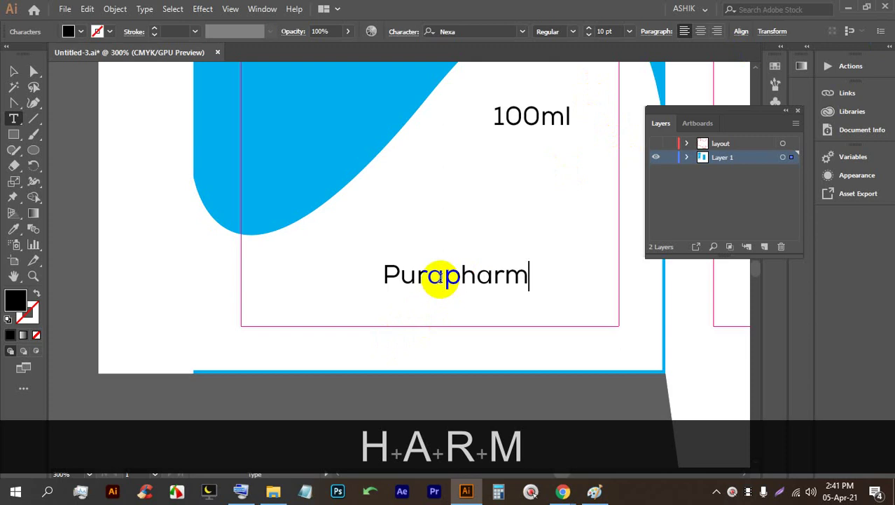
# - Colour the "Pura" part of the wordmark with the panel's sampled blue and enlarge the wordmark to about 17 pt
pyautogui.moveTo(439, 275); pyautogui.dragTo(366, 280)
pyautogui.click(13, 229)
pyautogui.click(315, 172)
pyautogui.click(14, 71)
pyautogui.moveTo(531, 260); pyautogui.dragTo(540, 286)
pyautogui.click(126, 222)
# - Add a separate letter "P" beside the Purapharm wordmark and enlarge it to about 20 pt
pyautogui.click(13, 118)
pyautogui.click(264, 287)
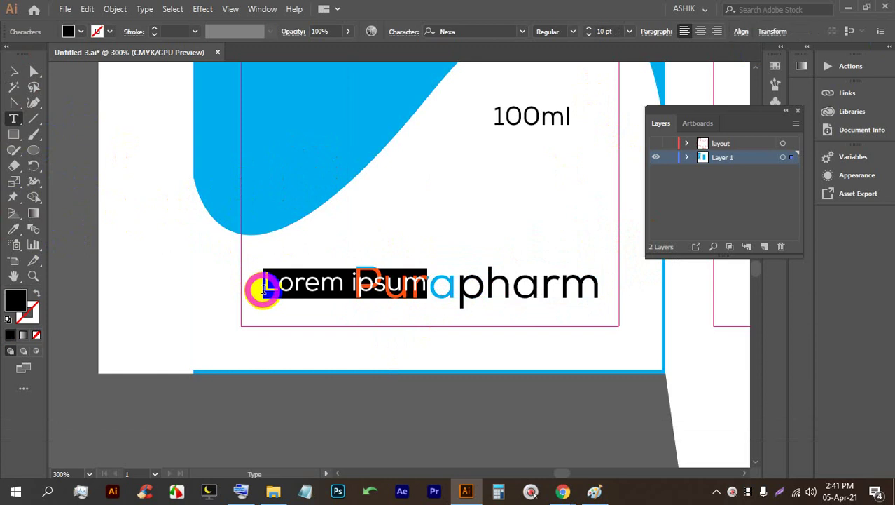
pyautogui.write('P')
pyautogui.click(16, 71)
pyautogui.keyDown('shift'); pyautogui.click(281, 262); pyautogui.keyUp('shift')
# - Overlap the black "P" with a copy offset diagonally downwards towards the wordmark, fill the copy with cyan blue and deselect it
pyautogui.moveTo(283, 267); pyautogui.dragTo(331, 286)
pyautogui.keyDown('alt'); pyautogui.scroll(2, 327, 286); pyautogui.keyUp('alt')
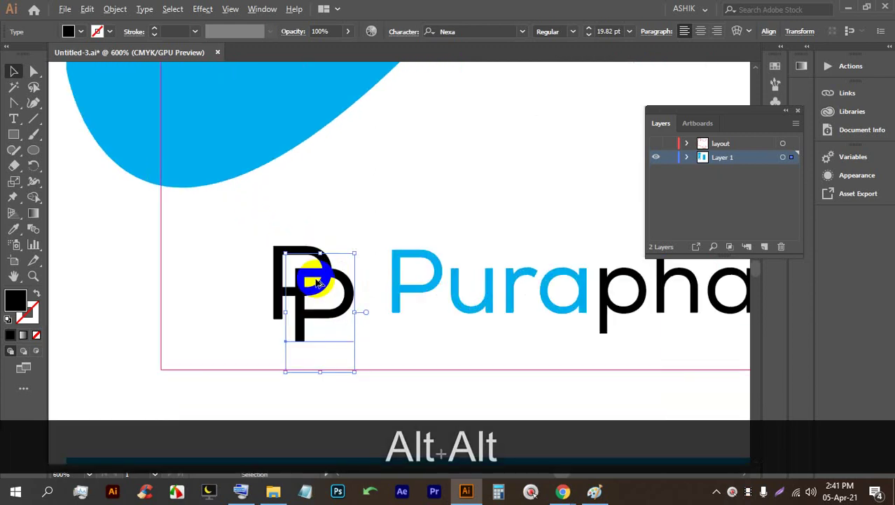
pyautogui.click(353, 287)
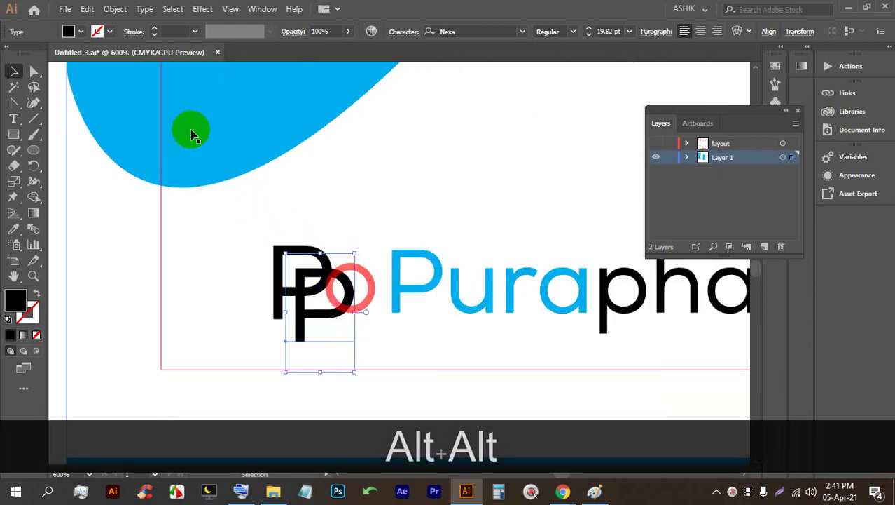
pyautogui.click(81, 31)
pyautogui.click(72, 53)
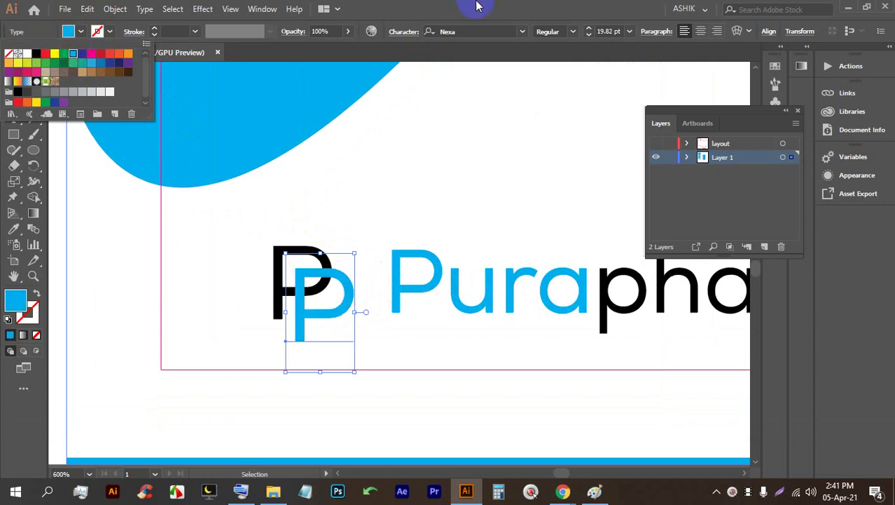
pyautogui.click(14, 71)
pyautogui.keyDown('alt'); pyautogui.scroll(-2, 365, 268); pyautogui.keyUp('alt')
pyautogui.click(396, 388)
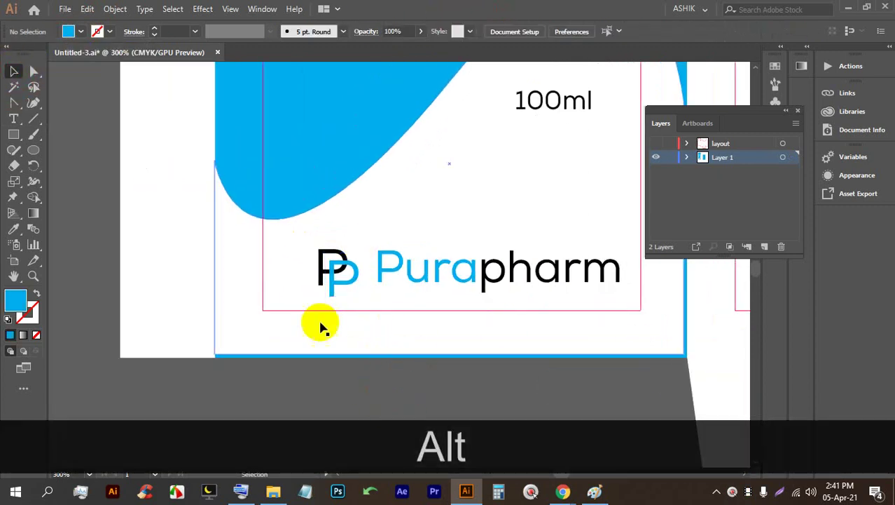
# - Set the Purapharm wordmark's font style to Bold and nudge it slightly down beside the double-P monogram
pyautogui.keyDown('alt'); pyautogui.scroll(-2, 408, 196); pyautogui.keyUp('alt')
pyautogui.moveTo(424, 279); pyautogui.dragTo(380, 290)
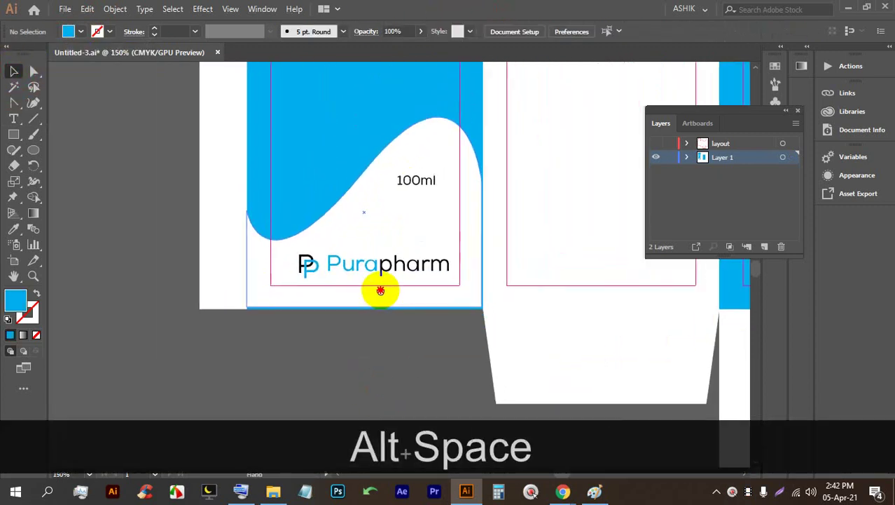
pyautogui.keyDown('alt'); pyautogui.scroll(2, 380, 296); pyautogui.keyUp('alt')
pyautogui.click(388, 263)
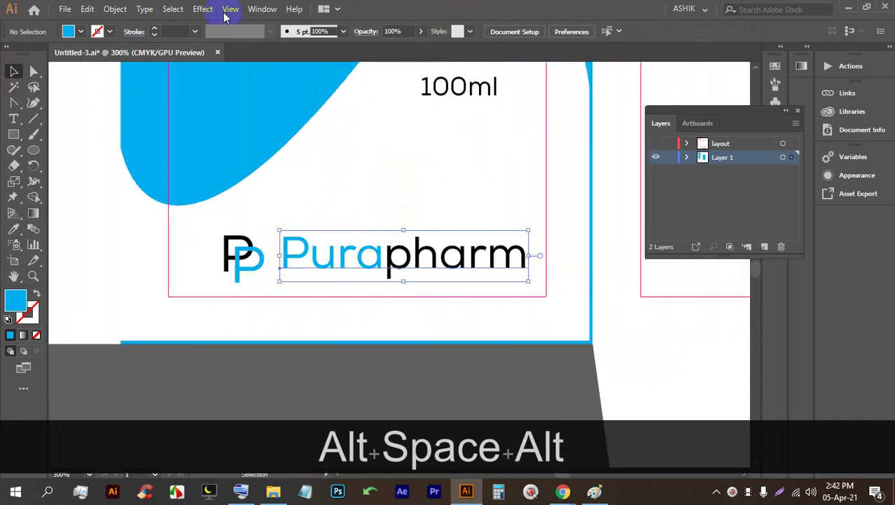
pyautogui.click(570, 32)
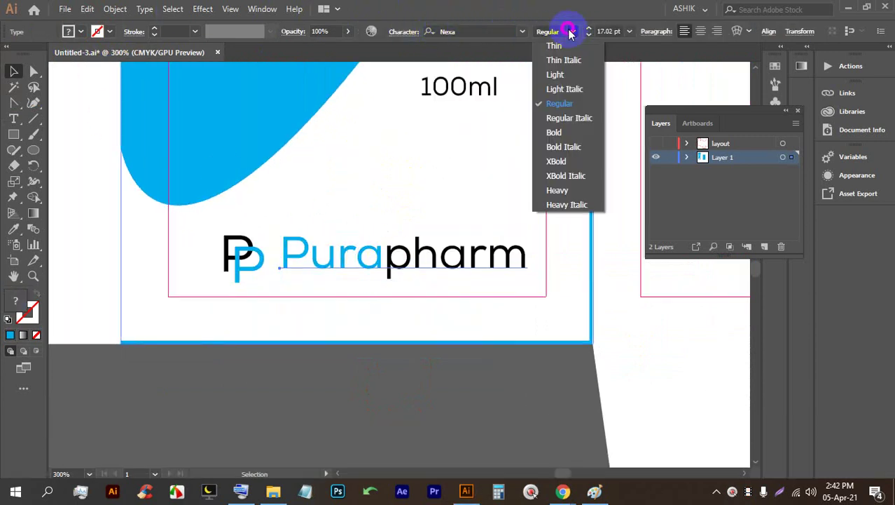
pyautogui.click(568, 133)
pyautogui.moveTo(410, 272); pyautogui.dragTo(408, 274)
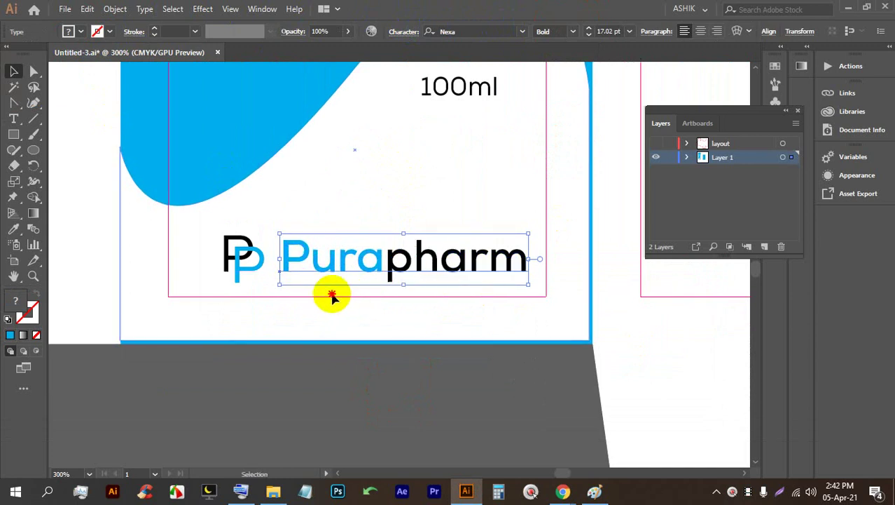
# - Lock the front panel's blue background rectangle behind the logo and select the double-P monogram together with the Purapharm wordmark
pyautogui.click(340, 312)
pyautogui.press('ctrl')
pyautogui.hotkey('ctrl', '2')
pyautogui.click(240, 256)
pyautogui.hotkey('ctrl', 'z')
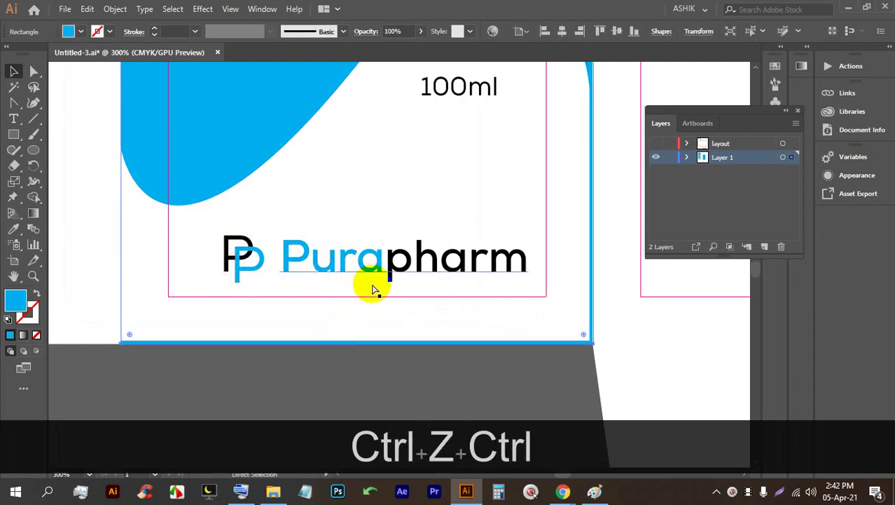
pyautogui.hotkey('ctrl', '2')
pyautogui.click(224, 236)
pyautogui.moveTo(304, 255); pyautogui.dragTo(302, 256)
# - Save the packaging document
pyautogui.scroll(-4, 314, 260)
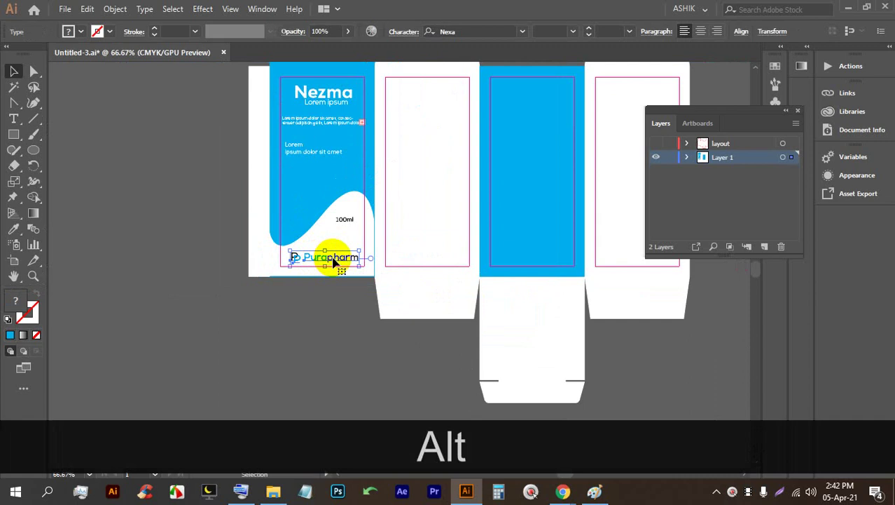
pyautogui.hotkey('ctrl', 'alt', 's')
pyautogui.hotkey('ctrl', 'alt', 's')
pyautogui.hotkey('ctrl', 'alt', 's')
# - Place a copy of the "Nezma" title and its "Lorem ipsum" subtitle on the blue flap above the front panel, rotated upside down
pyautogui.scroll(3, 426, 168)
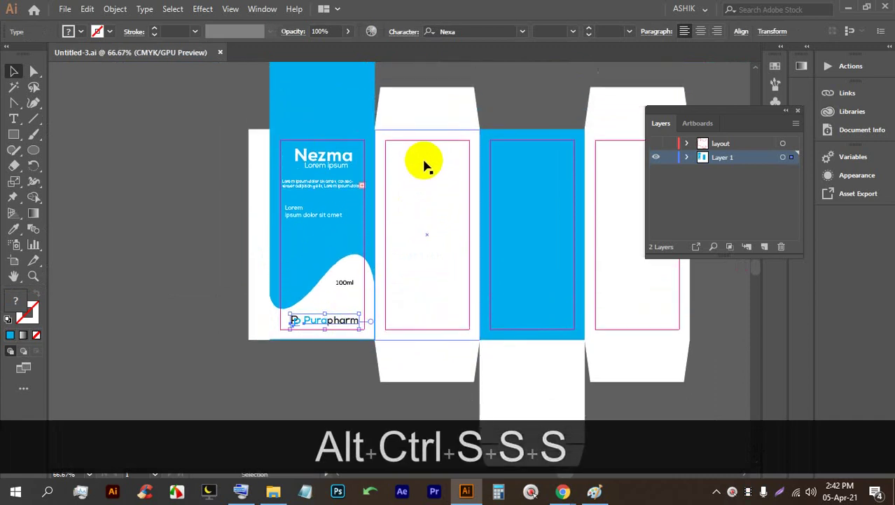
pyautogui.scroll(8, 424, 168)
pyautogui.scroll(2, 296, 253)
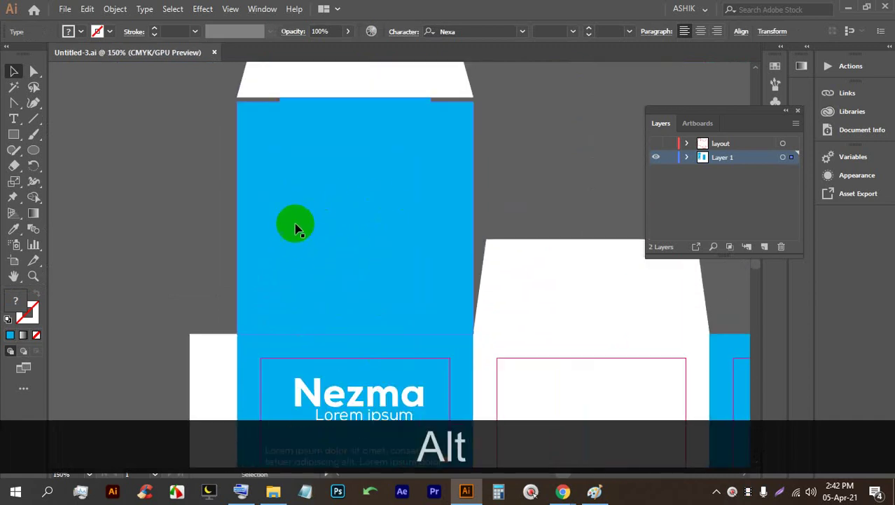
pyautogui.scroll(-1, 344, 239)
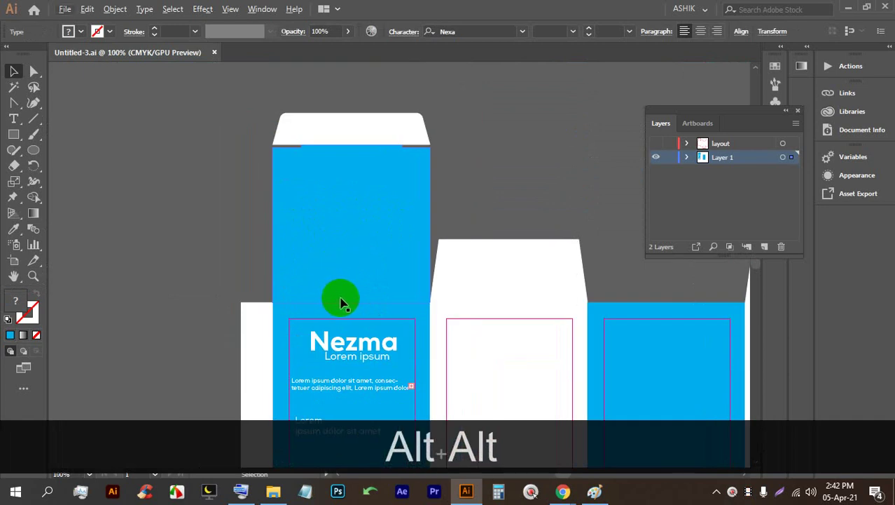
pyautogui.keyDown('shift'); pyautogui.click(375, 357); pyautogui.keyUp('shift')
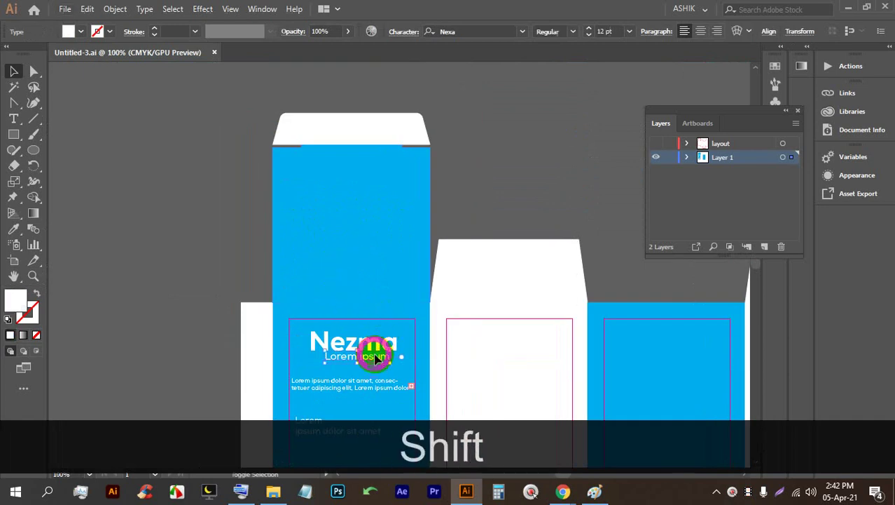
pyautogui.moveTo(372, 346); pyautogui.dragTo(281, 248)
pyautogui.moveTo(350, 217)
pyautogui.mouseDown()
pyautogui.moveTo(372, 234)
pyautogui.moveTo(352, 234)
pyautogui.mouseUp()
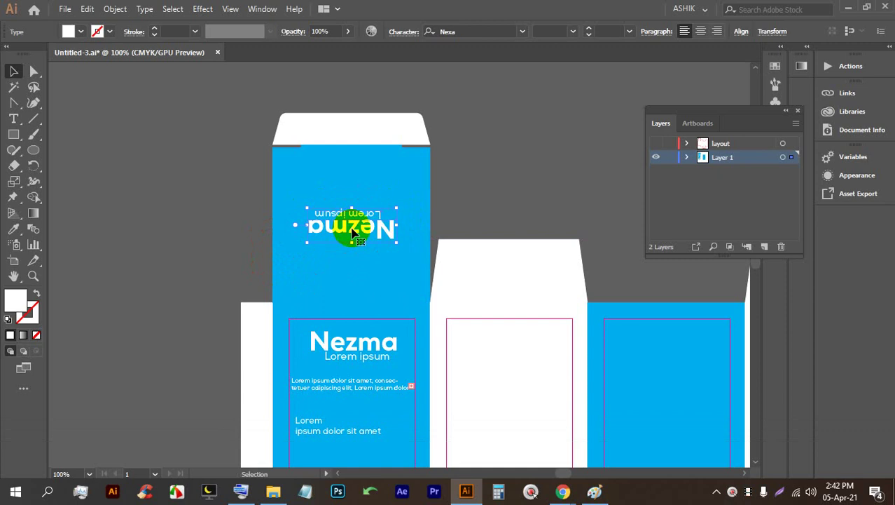
pyautogui.click(469, 163)
# - Copy the "Nezma" title and "Lorem ipsum" subtitle onto the adjacent white side panel and fill the copies with teal green
pyautogui.scroll(2, 354, 210)
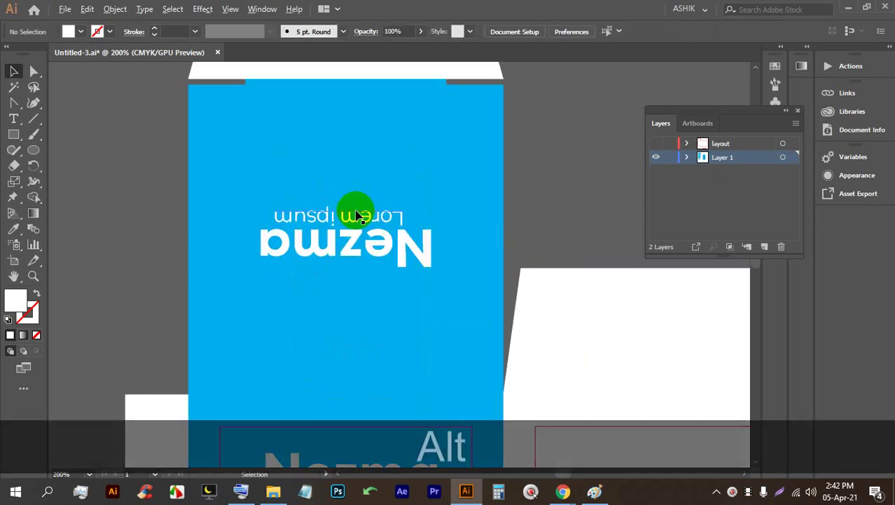
pyautogui.scroll(-1, 362, 217)
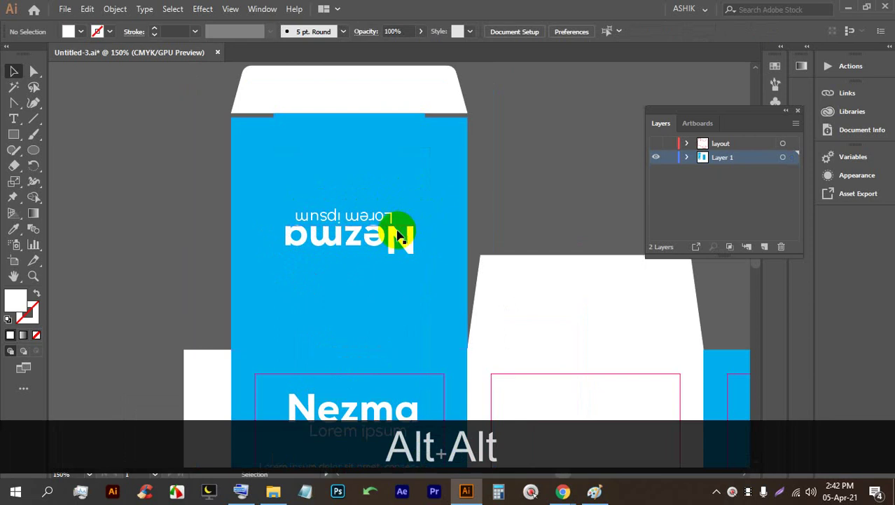
pyautogui.scroll(-2, 393, 231)
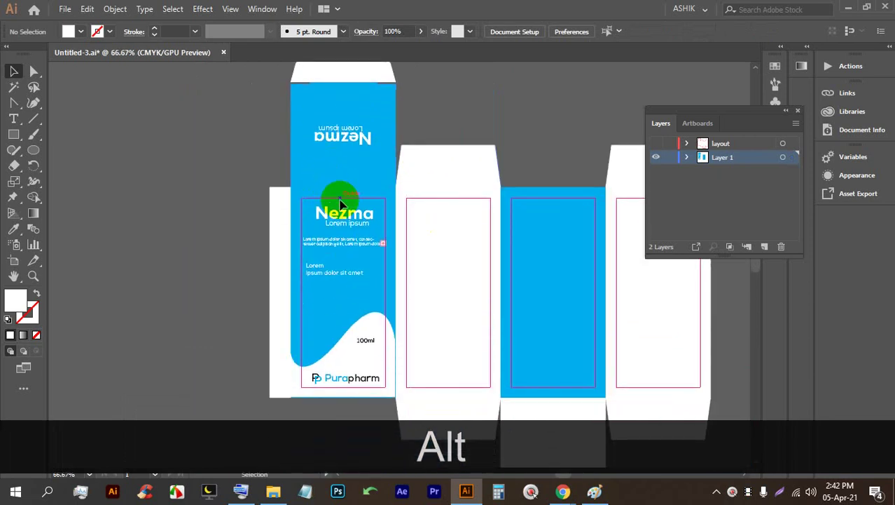
pyautogui.scroll(1, 379, 209)
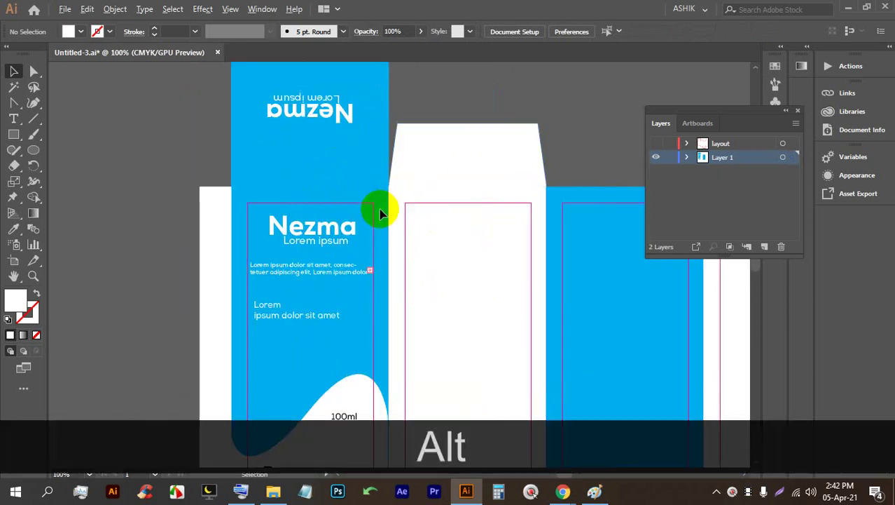
pyautogui.keyDown('shift'); pyautogui.click(340, 242); pyautogui.keyUp('shift')
pyautogui.moveTo(329, 228); pyautogui.dragTo(475, 240)
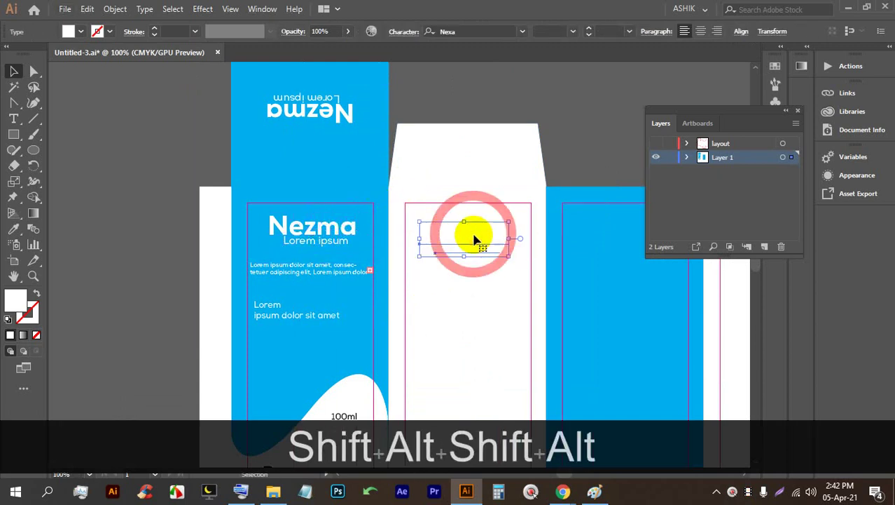
pyautogui.scroll(1, 475, 237)
pyautogui.click(80, 33)
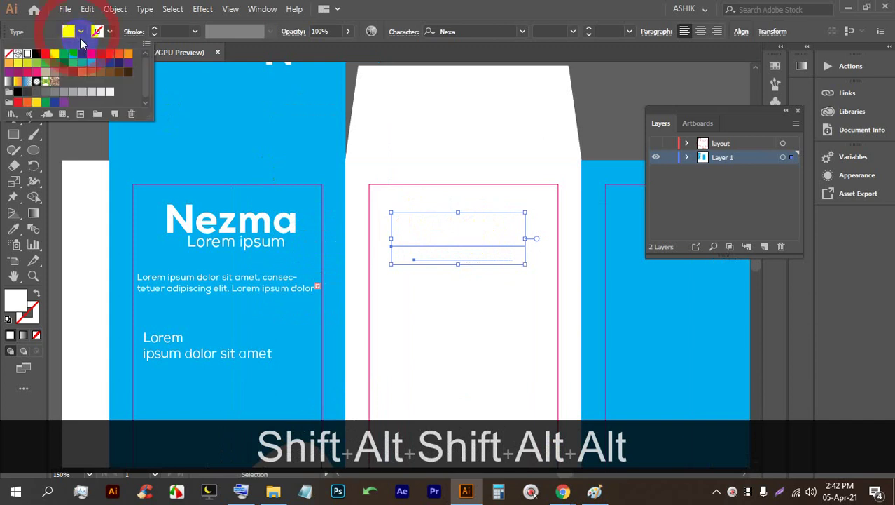
pyautogui.click(82, 68)
pyautogui.click(620, 116)
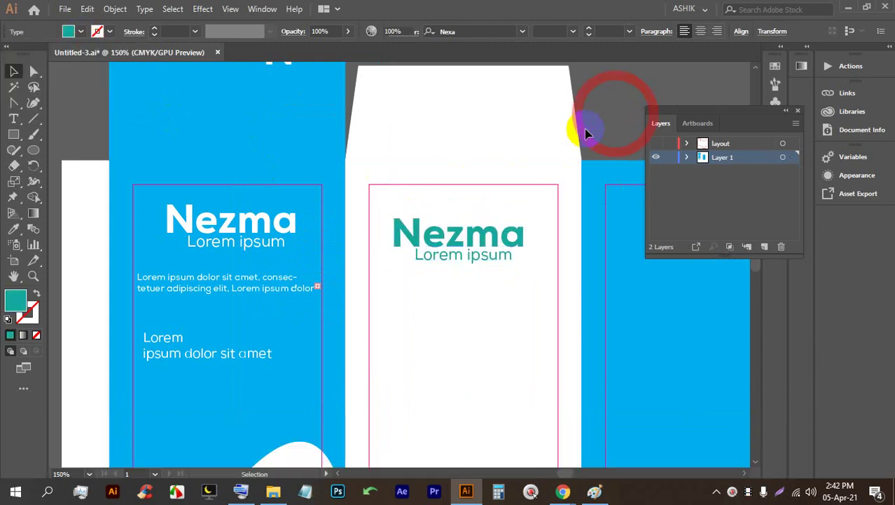
# - Try to centre the teal title and subtitle horizontally relative to the artboard, and undo it
pyautogui.press('space')
pyautogui.moveTo(589, 124); pyautogui.dragTo(529, 153)
pyautogui.keyDown('shift'); pyautogui.click(394, 268); pyautogui.keyUp('shift')
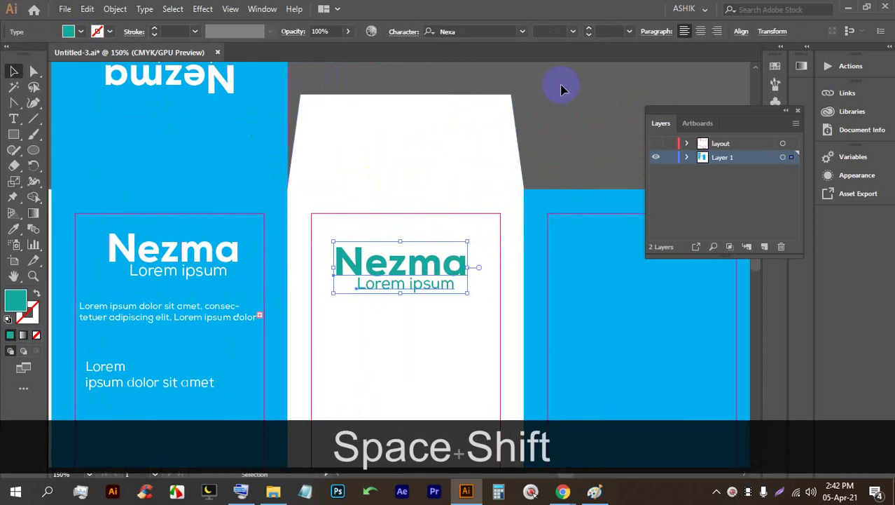
pyautogui.click(741, 32)
pyautogui.click(632, 71)
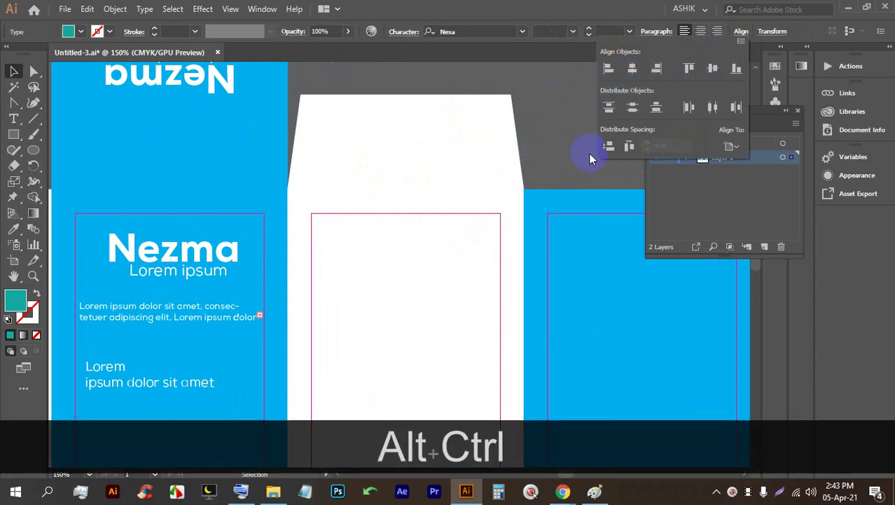
pyautogui.hotkey('ctrl', 'alt', 'z')
pyautogui.hotkey('ctrl', 'z')
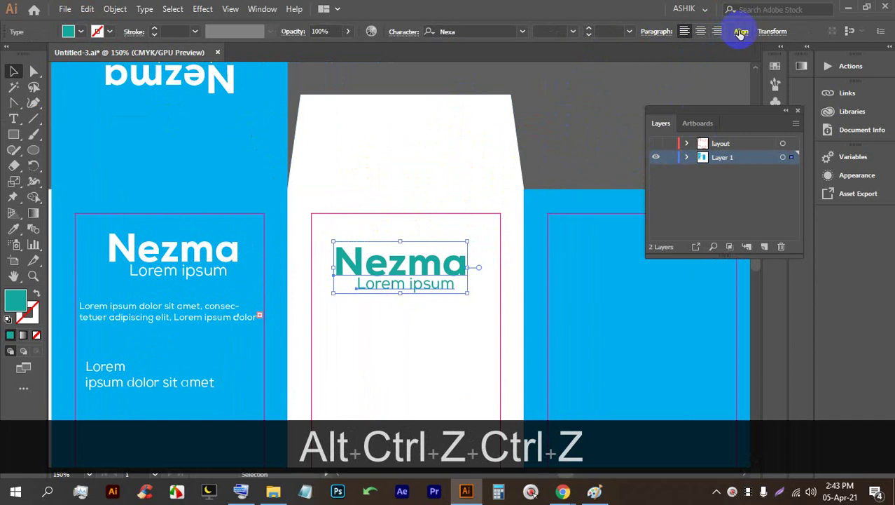
# - Set the alignment reference to the selection and centre the teal "Nezma" and "Lorem ipsum" horizontally on each other
pyautogui.click(741, 32)
pyautogui.click(729, 145)
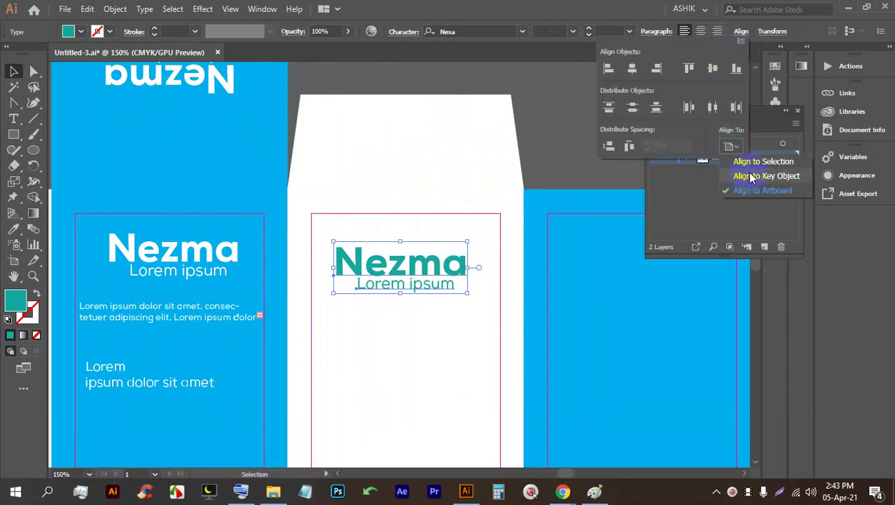
pyautogui.click(750, 162)
pyautogui.click(632, 68)
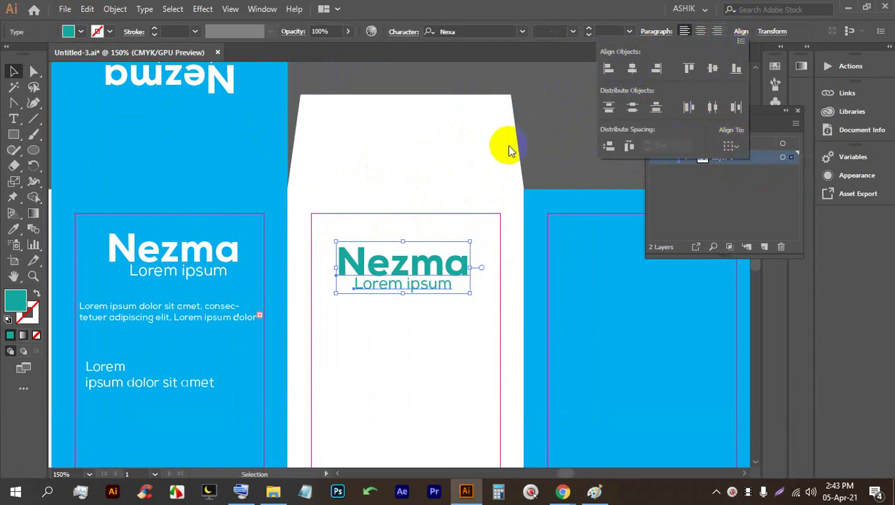
pyautogui.click(549, 133)
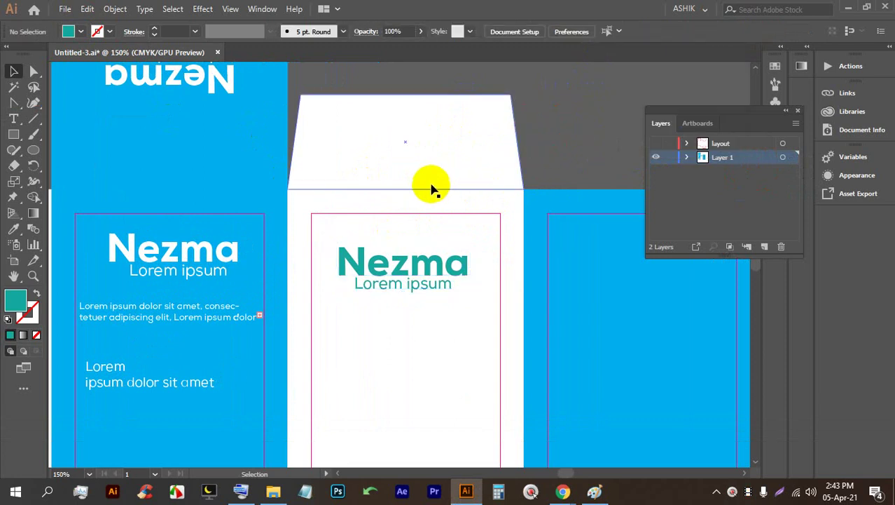
# - Add a placeholder paragraph frame below the teal title within the white panel's safe margins and set its font style to Regular
pyautogui.scroll(-1, 429, 188)
pyautogui.scroll(-3, 423, 189)
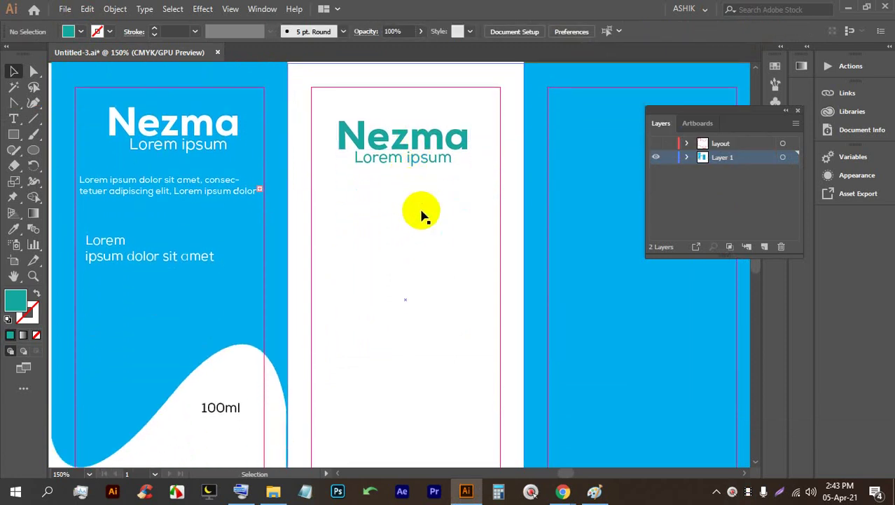
pyautogui.click(13, 119)
pyautogui.moveTo(320, 180); pyautogui.dragTo(496, 280)
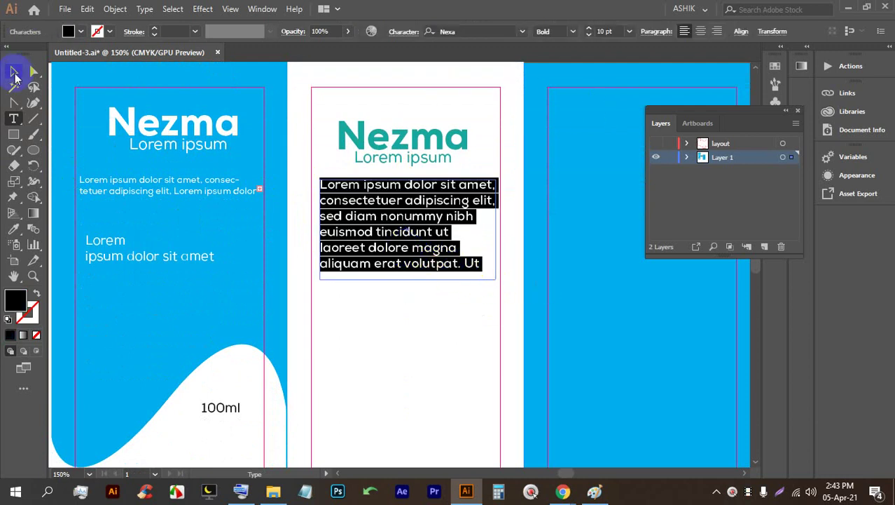
pyautogui.click(572, 31)
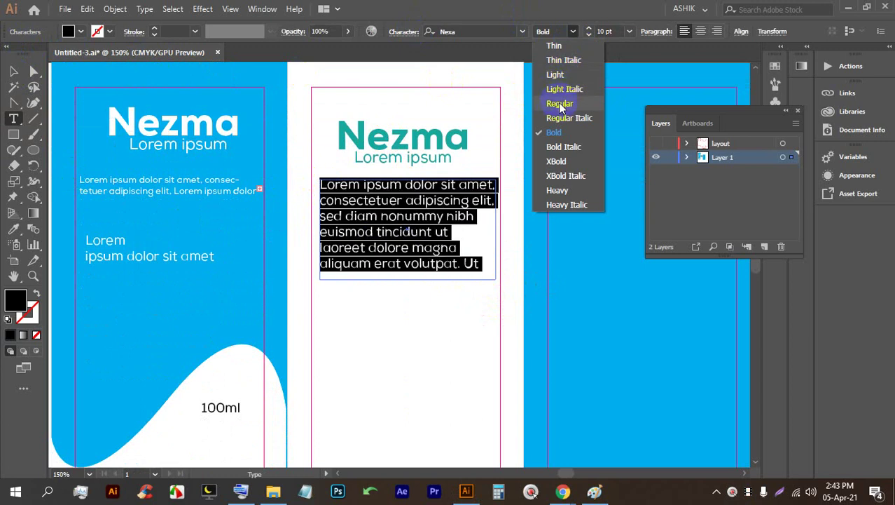
pyautogui.click(560, 104)
pyautogui.click(13, 70)
pyautogui.scroll(-4, 239, 136)
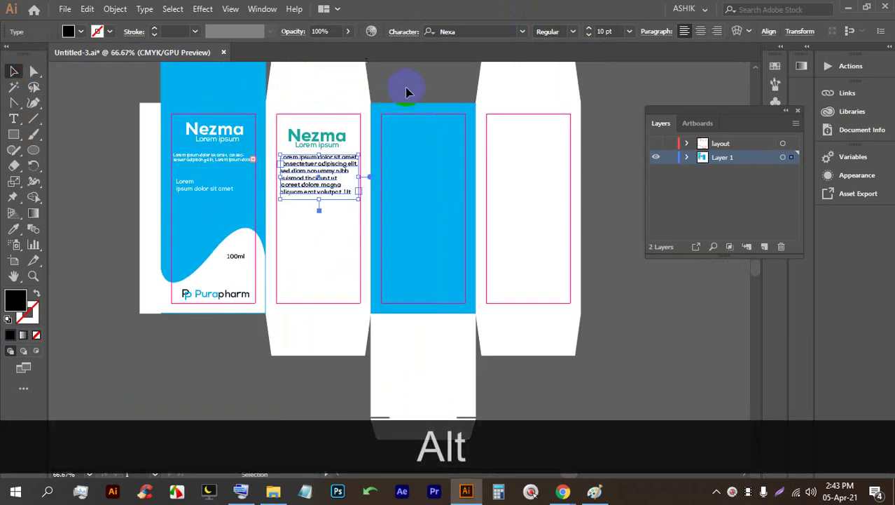
pyautogui.click(407, 90)
# - Move the white panel's placeholder paragraph slightly down and change its font to Roboto Medium
pyautogui.scroll(5, 390, 239)
pyautogui.scroll(-2, 320, 183)
pyautogui.click(377, 259)
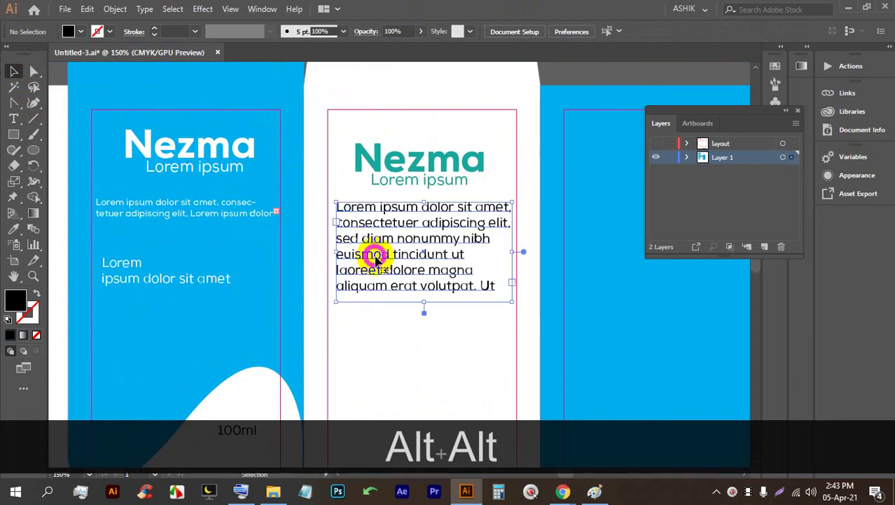
pyautogui.moveTo(406, 254); pyautogui.dragTo(408, 260)
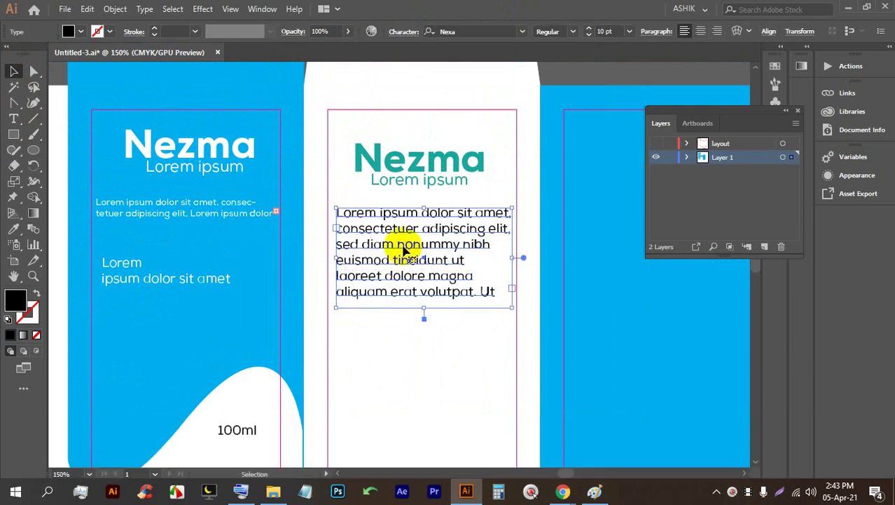
pyautogui.click(487, 31)
pyautogui.write('robo')
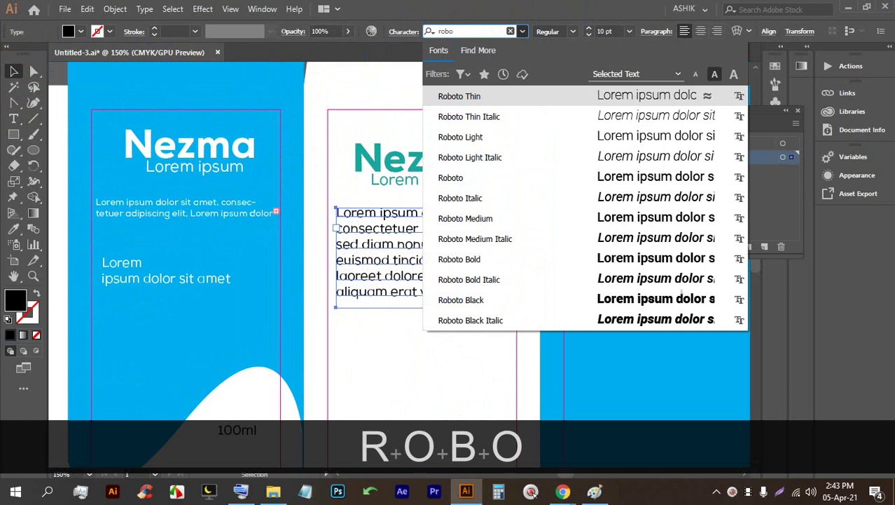
pyautogui.click(511, 219)
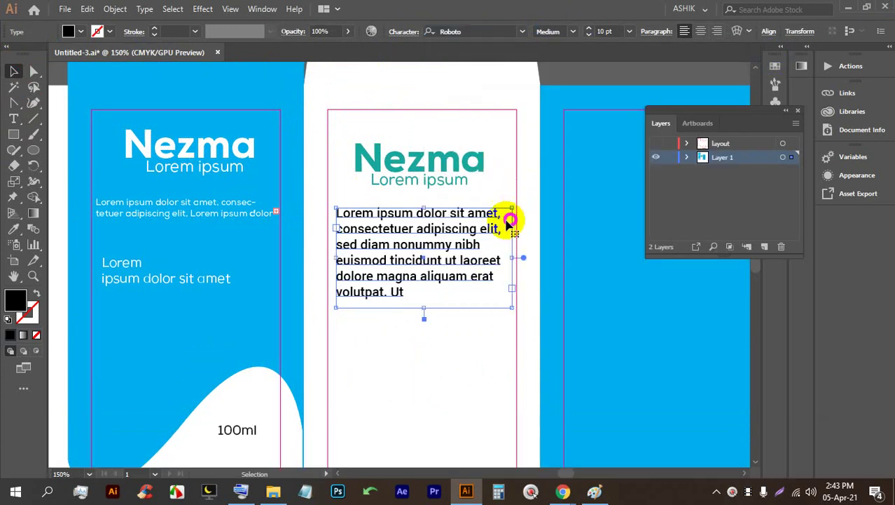
pyautogui.click(559, 87)
# - Set the front panel's two white placeholder paragraphs to Roboto Bold and extend the lower frame to fit both its lines
pyautogui.scroll(-1, 329, 218)
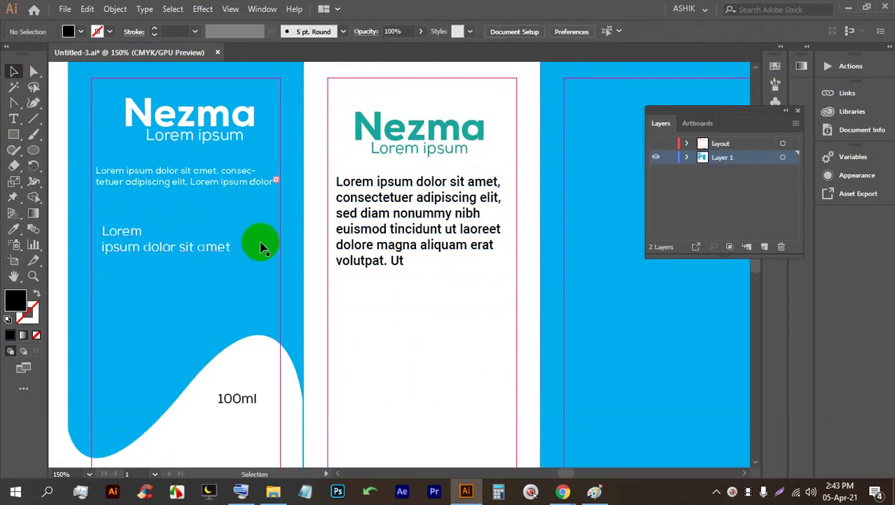
pyautogui.click(143, 181)
pyautogui.keyDown('shift'); pyautogui.click(130, 240); pyautogui.keyUp('shift')
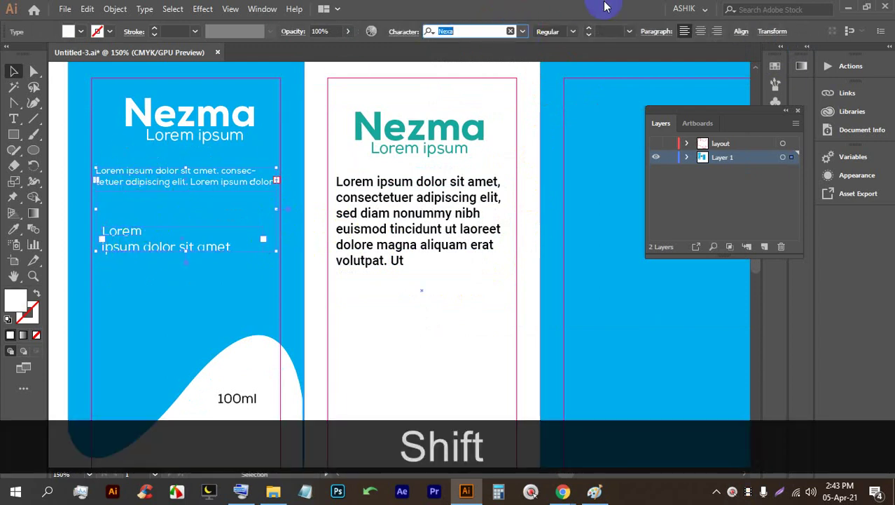
pyautogui.write('robo')
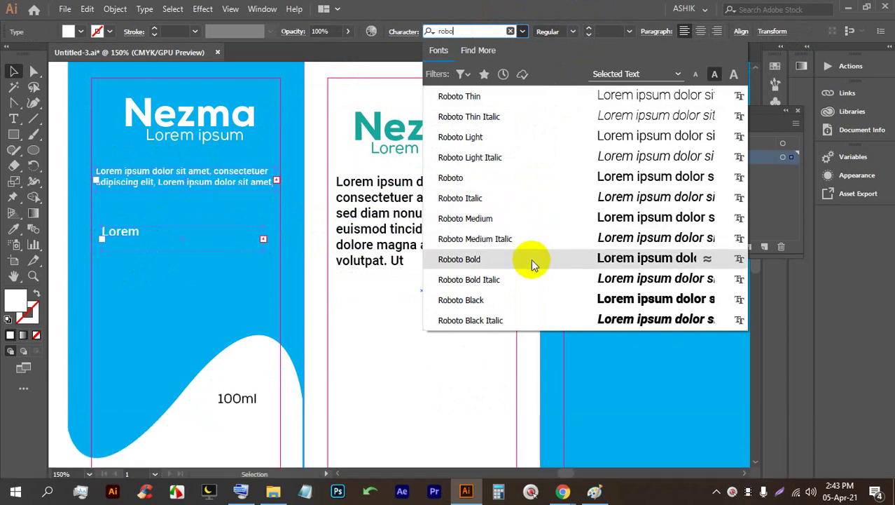
pyautogui.click(531, 259)
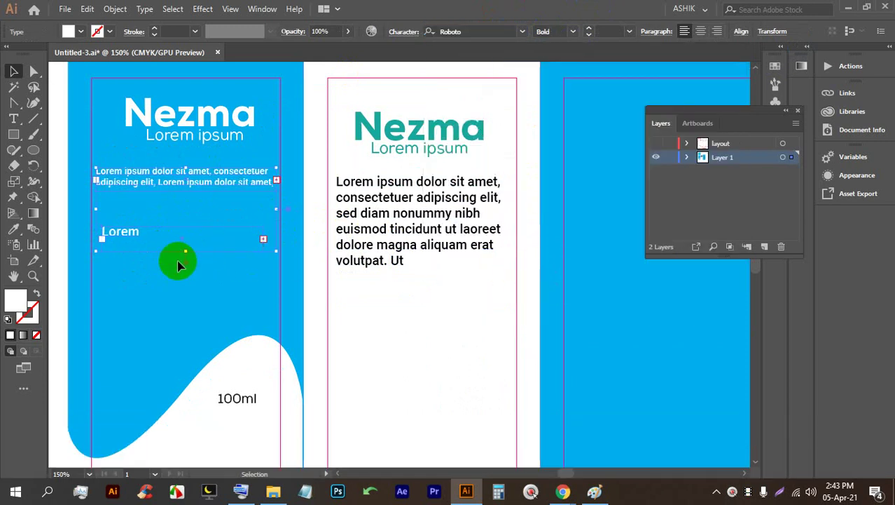
pyautogui.click(143, 239)
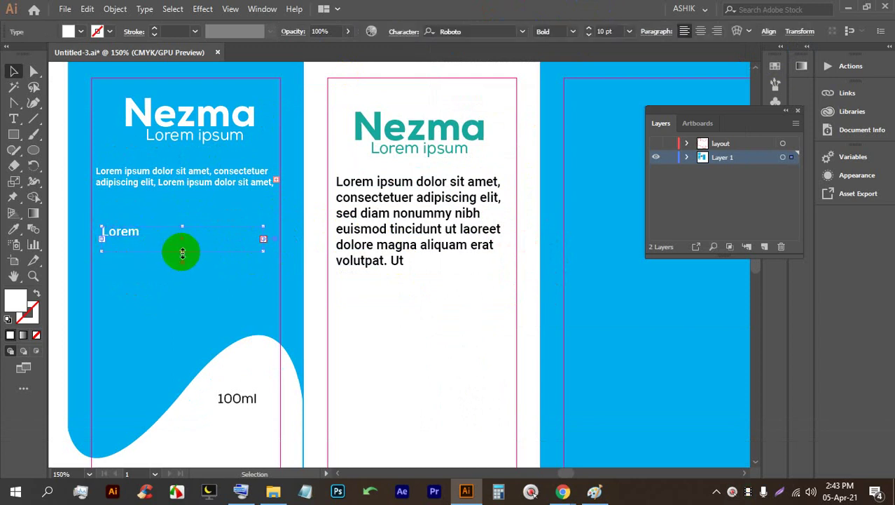
pyautogui.moveTo(180, 260); pyautogui.dragTo(183, 256)
pyautogui.click(560, 183)
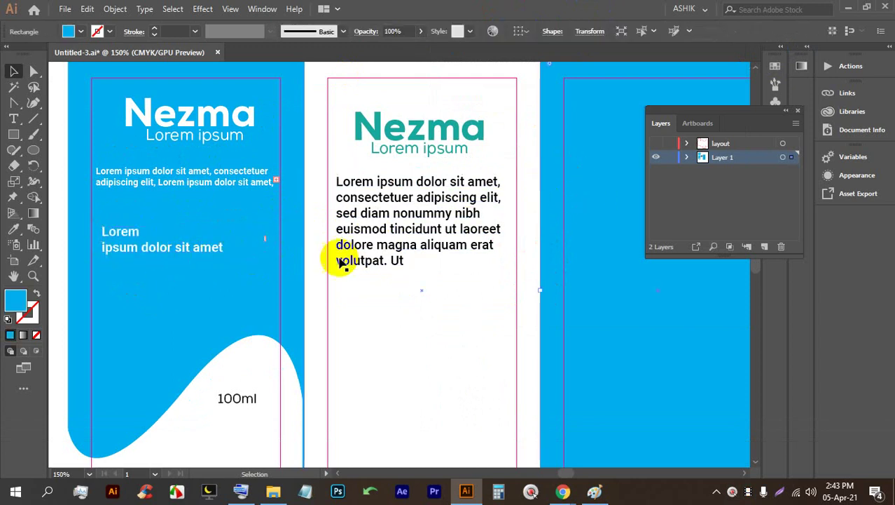
# - Select the small white placeholder paragraph beneath the front panel's subtitle
pyautogui.scroll(-2, 387, 245)
pyautogui.scroll(2, 392, 235)
pyautogui.scroll(-2, 294, 218)
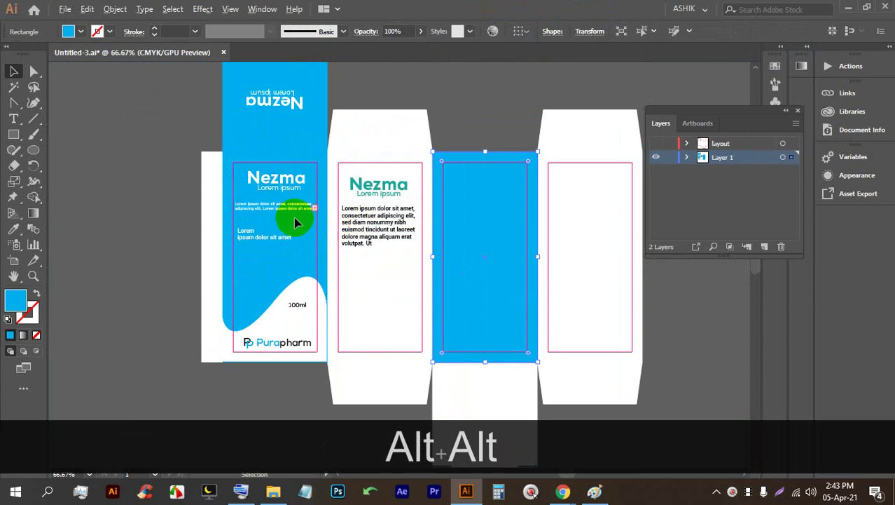
pyautogui.scroll(4, 297, 210)
pyautogui.click(290, 184)
pyautogui.scroll(-3, 435, 200)
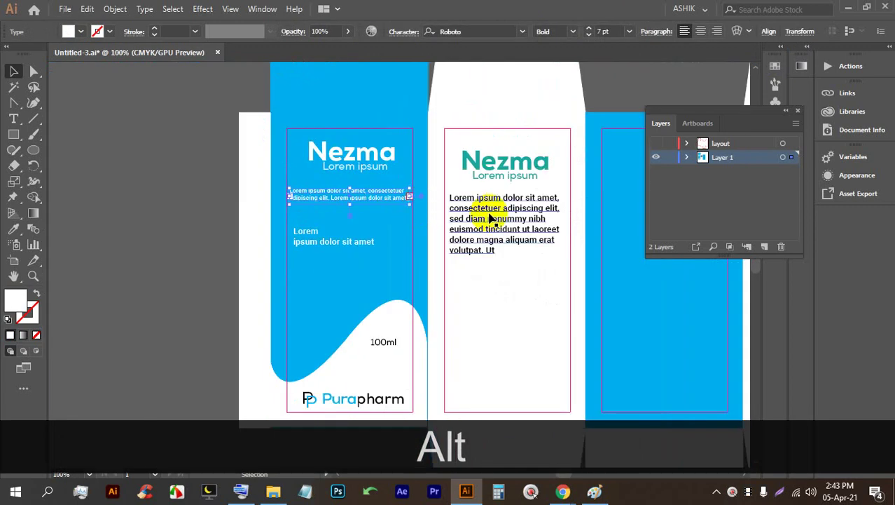
# - Shorten the text frame of the paragraph beneath the teal Nezma logo on the white side panel
pyautogui.click(516, 220)
pyautogui.scroll(-2, 480, 213)
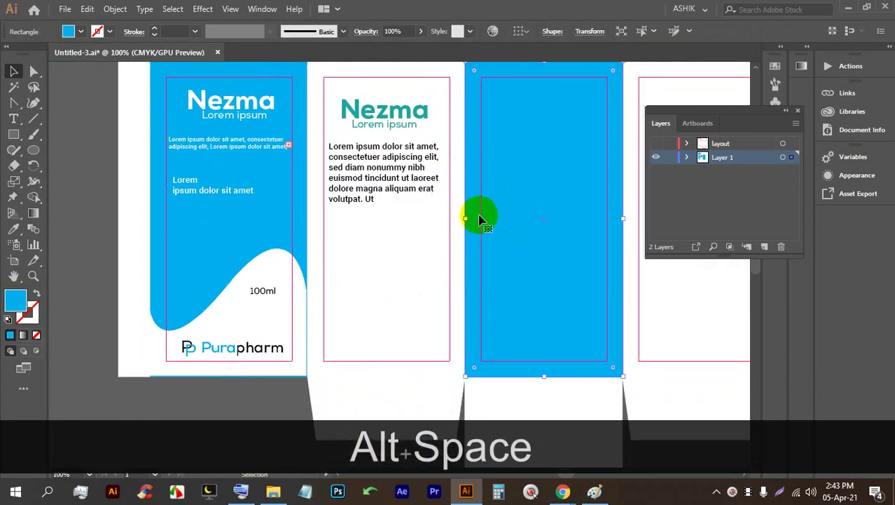
pyautogui.scroll(-2, 362, 202)
pyautogui.scroll(2, 342, 158)
pyautogui.scroll(-3, 384, 230)
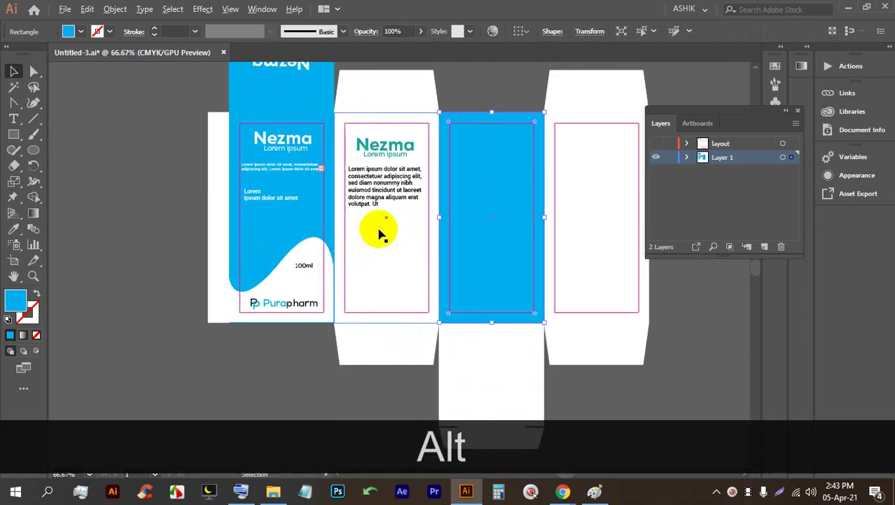
pyautogui.scroll(2, 390, 203)
pyautogui.click(391, 202)
pyautogui.moveTo(383, 286); pyautogui.dragTo(379, 252)
pyautogui.scroll(-3, 371, 255)
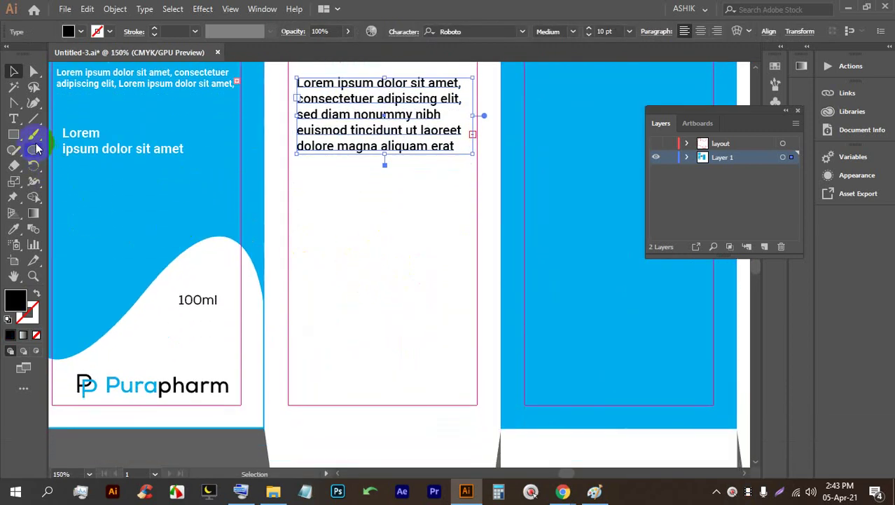
# - Add a bold 10 pt Roboto "Lorem ipsum" heading just below the paragraph on the white side panel
pyautogui.click(21, 122)
pyautogui.click(302, 176)
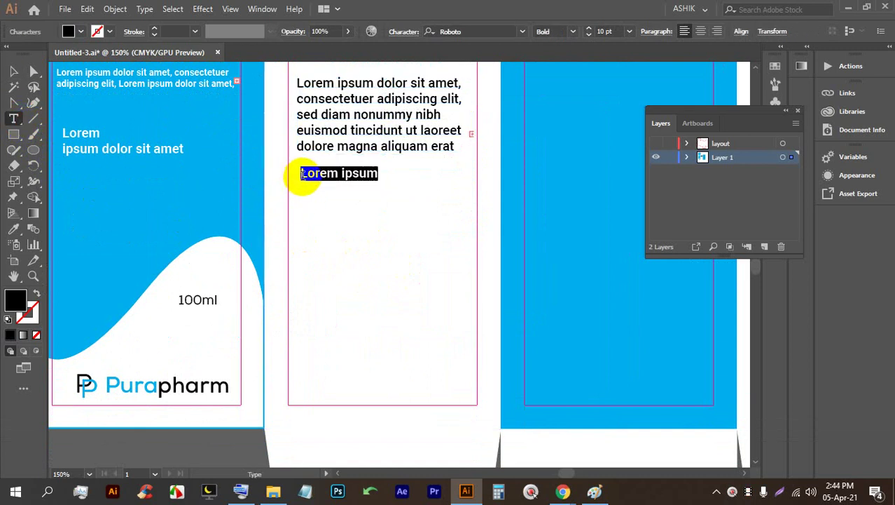
pyautogui.moveTo(308, 174); pyautogui.dragTo(389, 176)
pyautogui.click(14, 71)
pyautogui.scroll(1, 249, 142)
pyautogui.scroll(1, 249, 143)
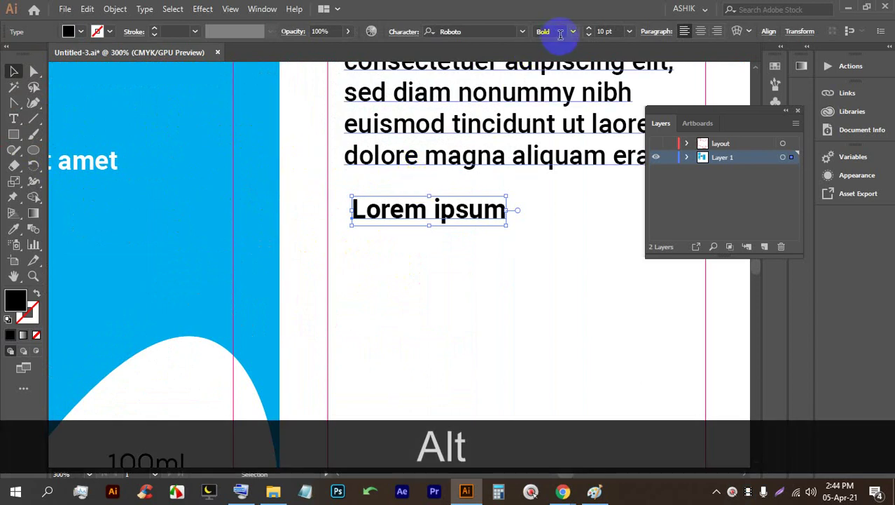
# - Set the font style of the paragraph beneath the teal Nezma logo to Light
pyautogui.scroll(-2, 400, 208)
pyautogui.click(450, 147)
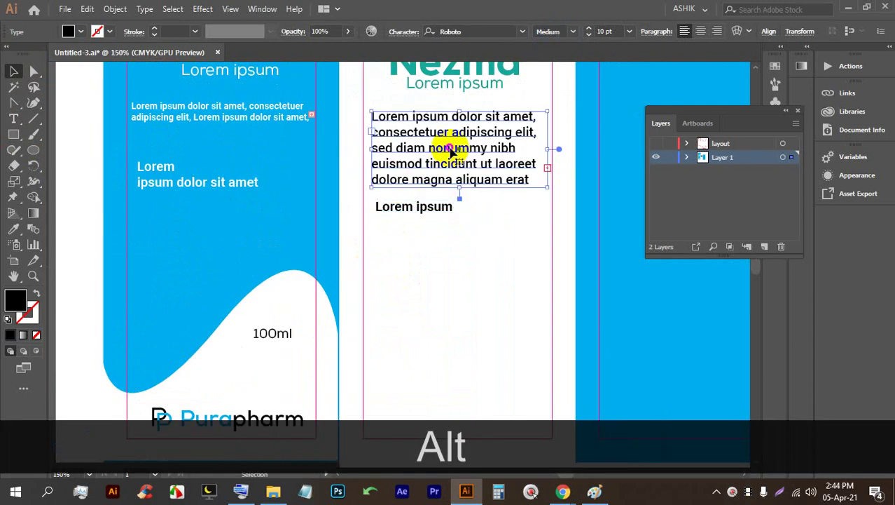
pyautogui.click(571, 32)
pyautogui.click(557, 74)
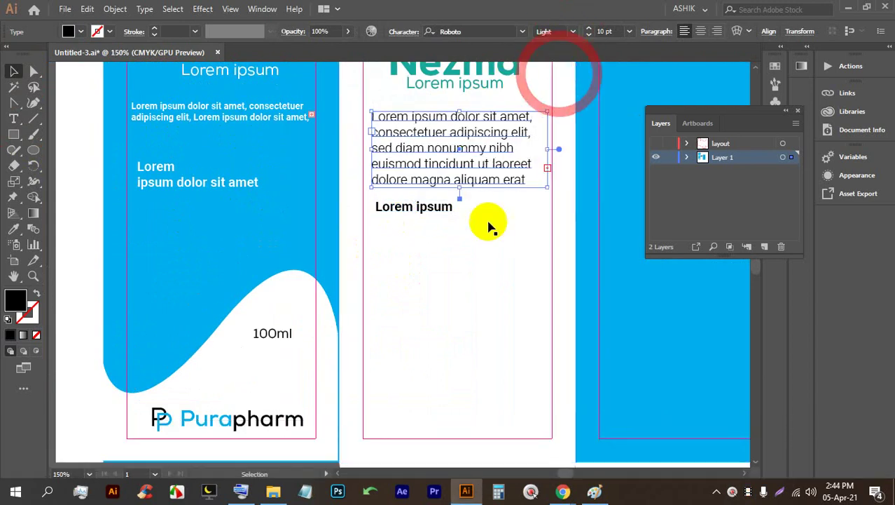
# - Lock the white background rectangle of the side panel
pyautogui.click(434, 225)
pyautogui.scroll(1, 424, 225)
pyautogui.scroll(-2, 415, 223)
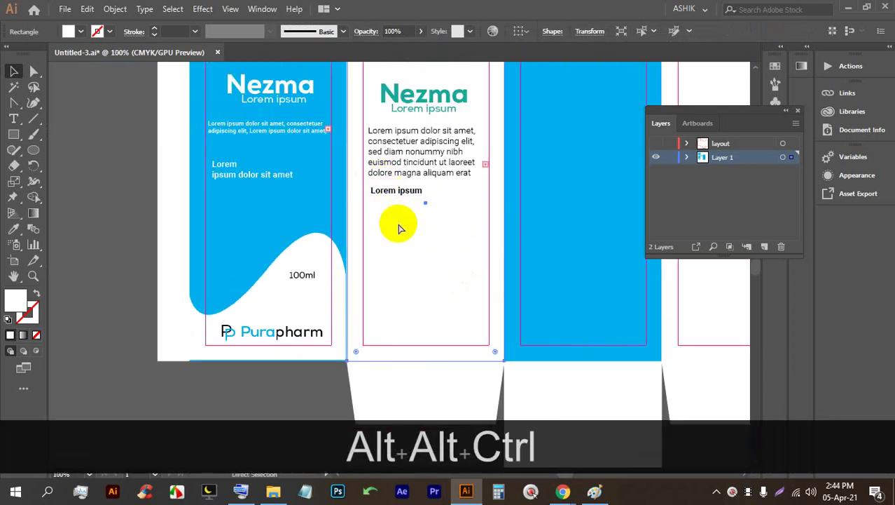
pyautogui.hotkey('ctrl', '2')
# - Add a Roboto Light text row below the bold heading reading "Swdd" and, three tab stops further, ".5%"
pyautogui.scroll(2, 393, 217)
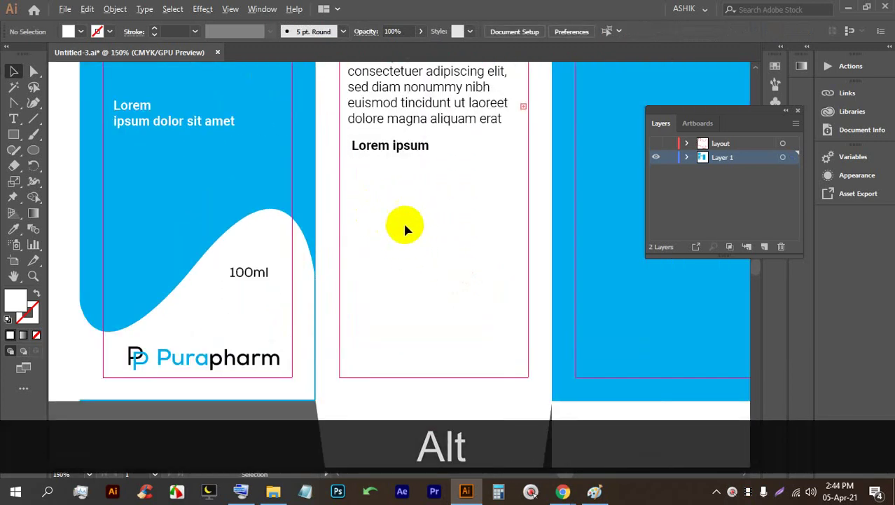
pyautogui.click(16, 121)
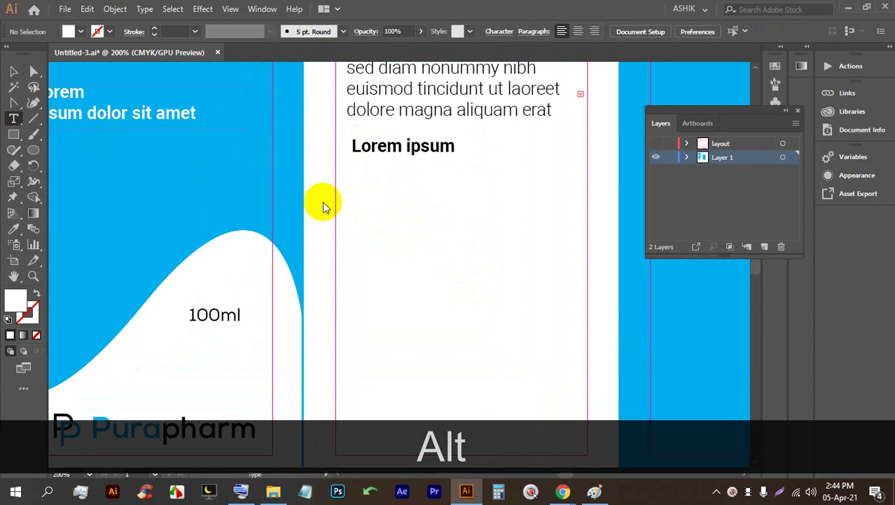
pyautogui.click(356, 172)
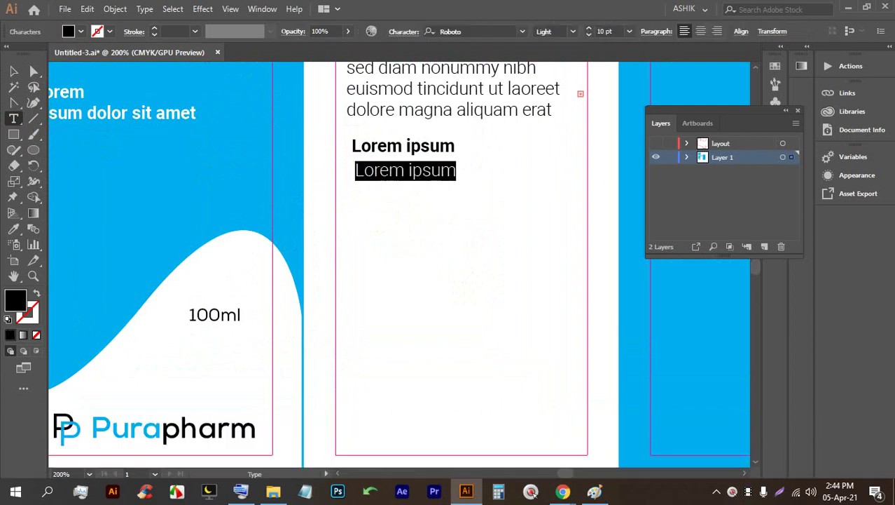
pyautogui.press('shift')
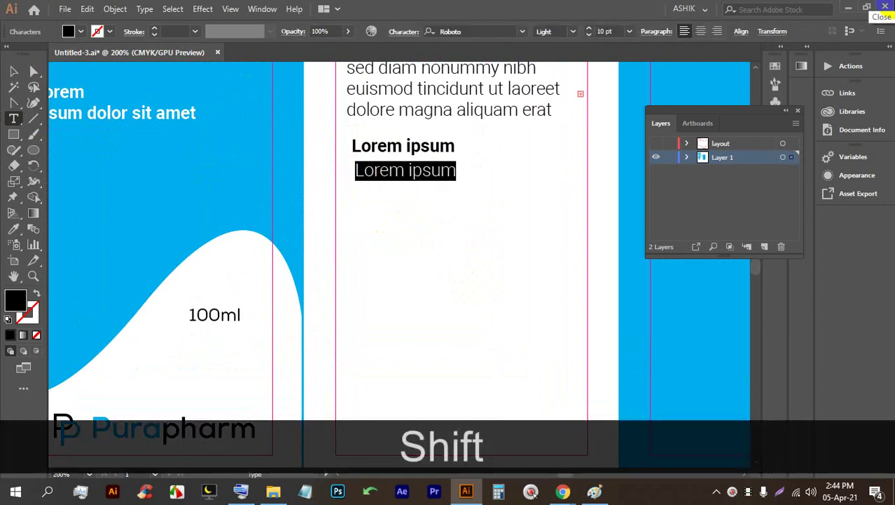
pyautogui.write('Swdd')
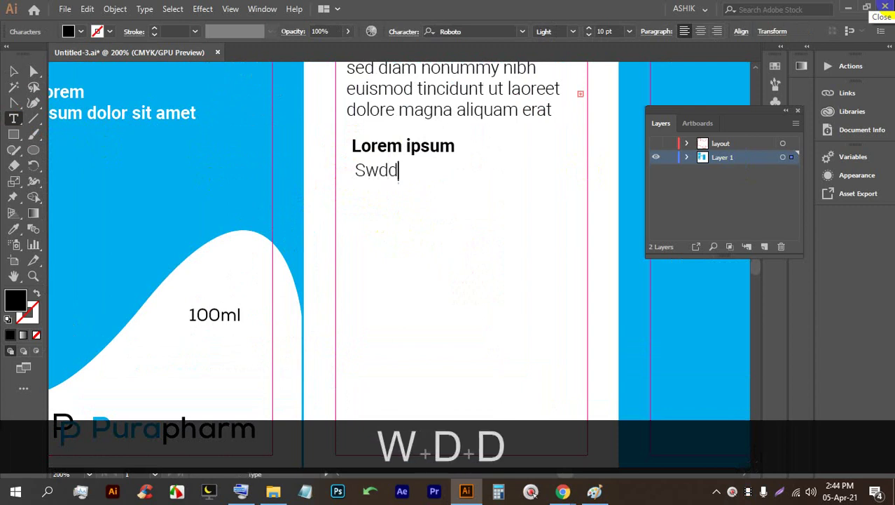
pyautogui.press('Tab')
pyautogui.press('Tab')
pyautogui.press('Tab')
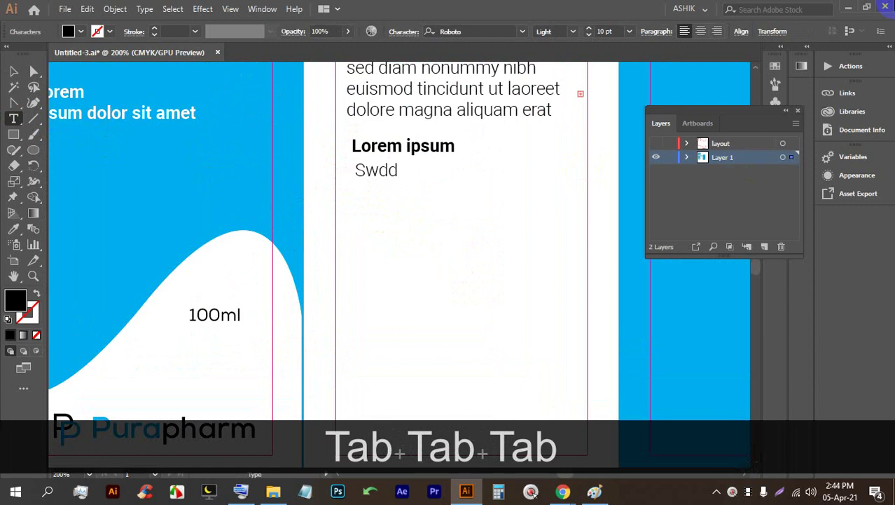
pyautogui.write('.5%')
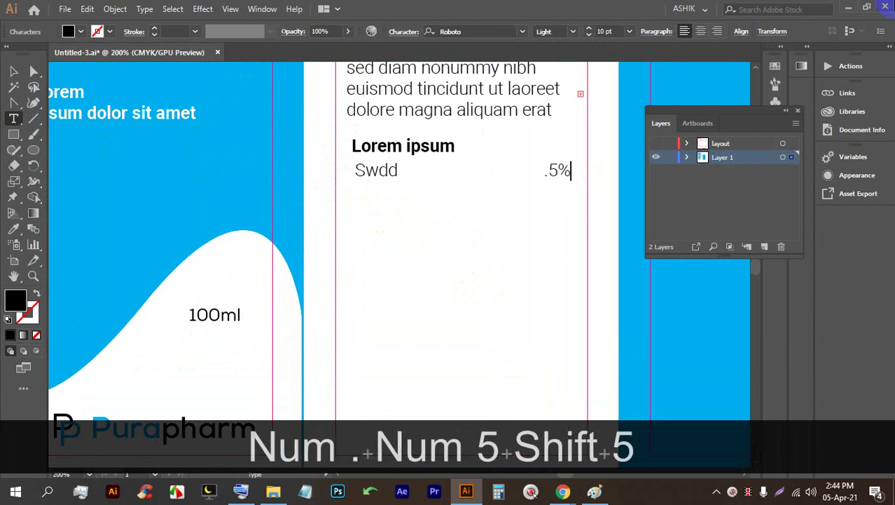
# - Add a second row reading "Adlpt" and "37.05%", adjusting the spacing so its value ends flush with the .5% above
pyautogui.press('Return')
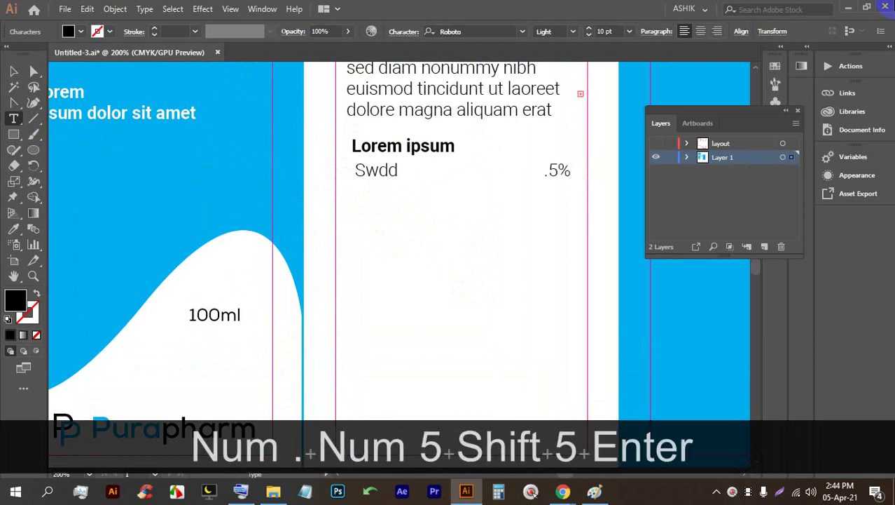
pyautogui.write('Adlpt')
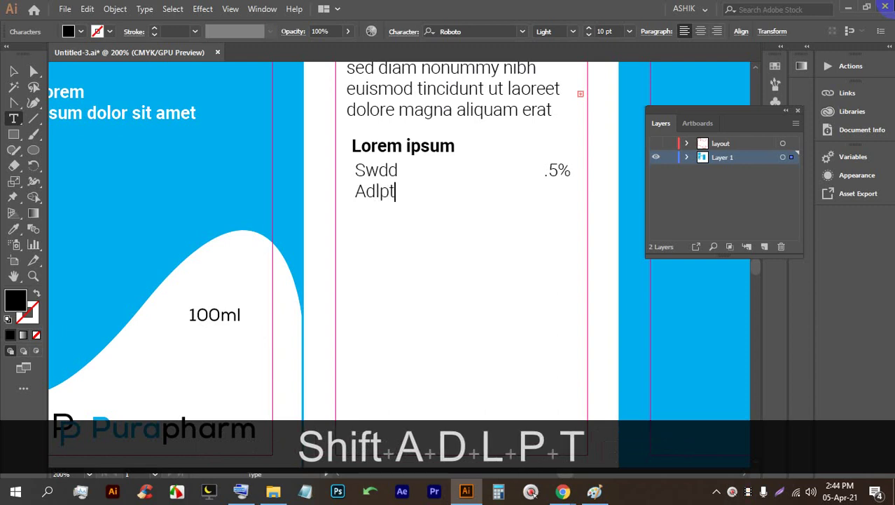
pyautogui.press('Tab')
pyautogui.press('Tab')
pyautogui.press('Tab')
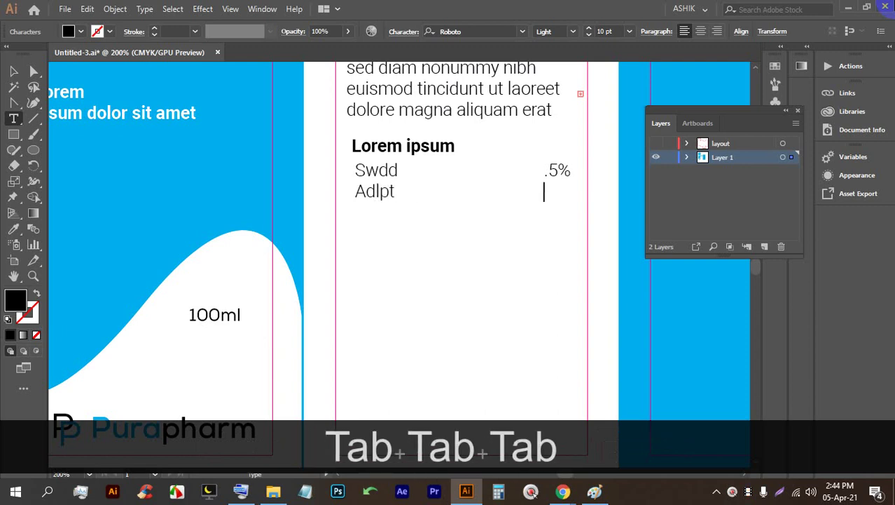
pyautogui.write('37.05')
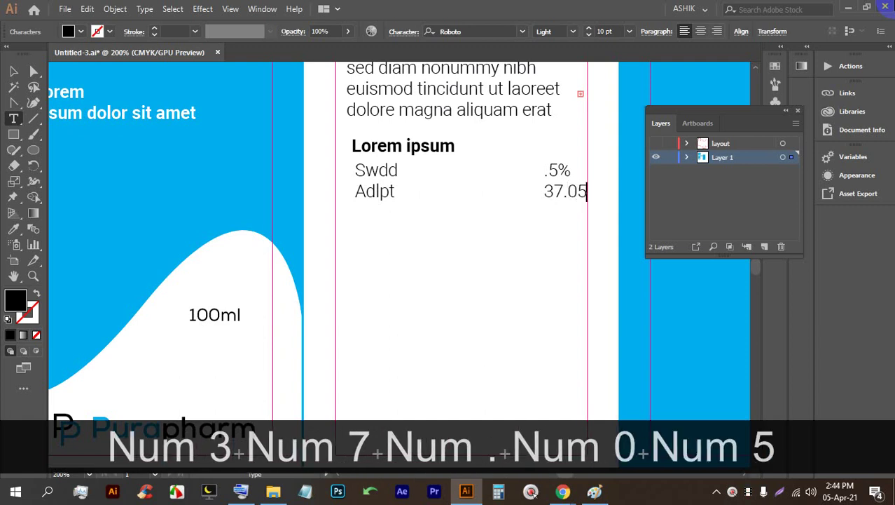
pyautogui.press('shift')
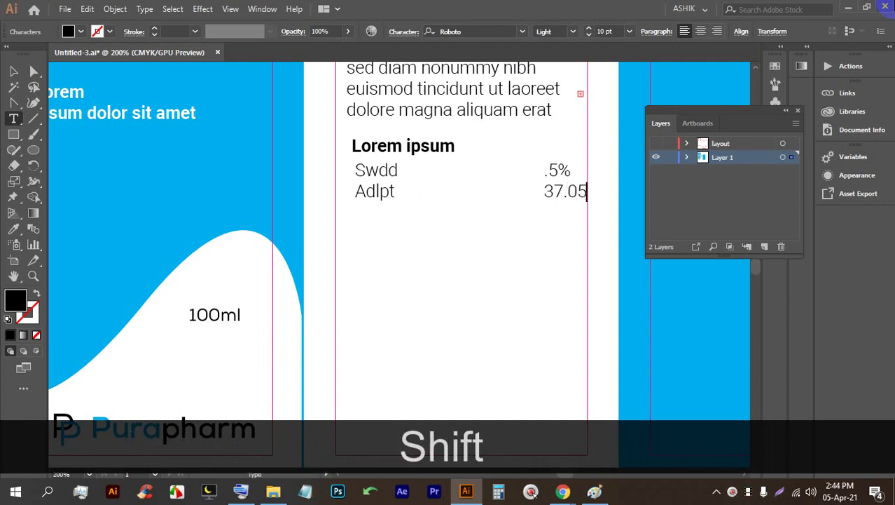
pyautogui.write('%')
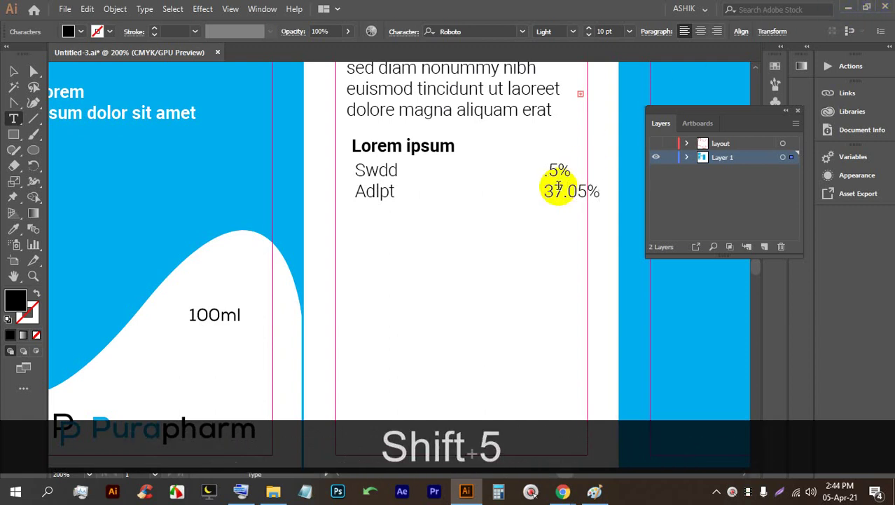
pyautogui.press('BackSpace')
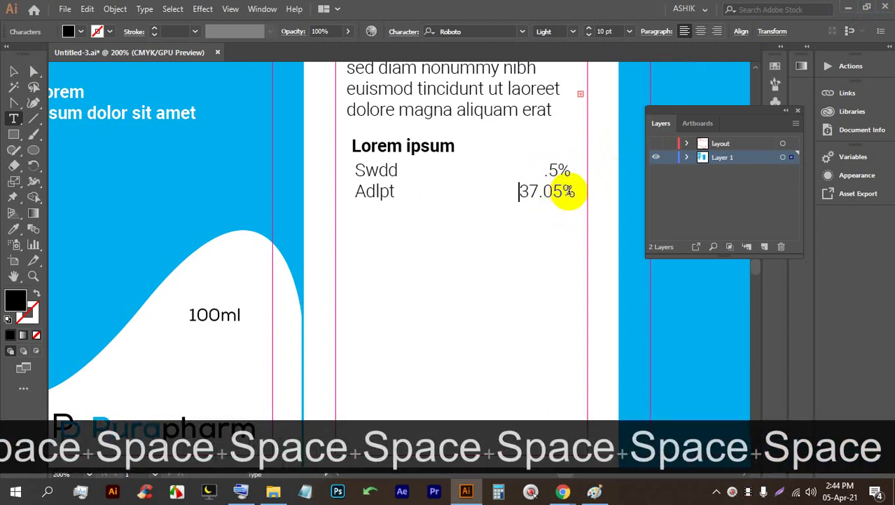
pyautogui.press('BackSpace')
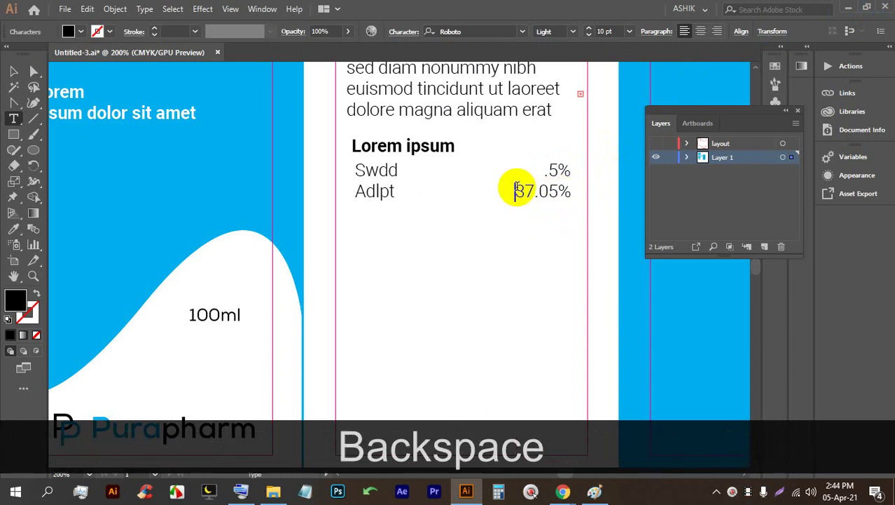
pyautogui.click(571, 191)
pyautogui.press('Return')
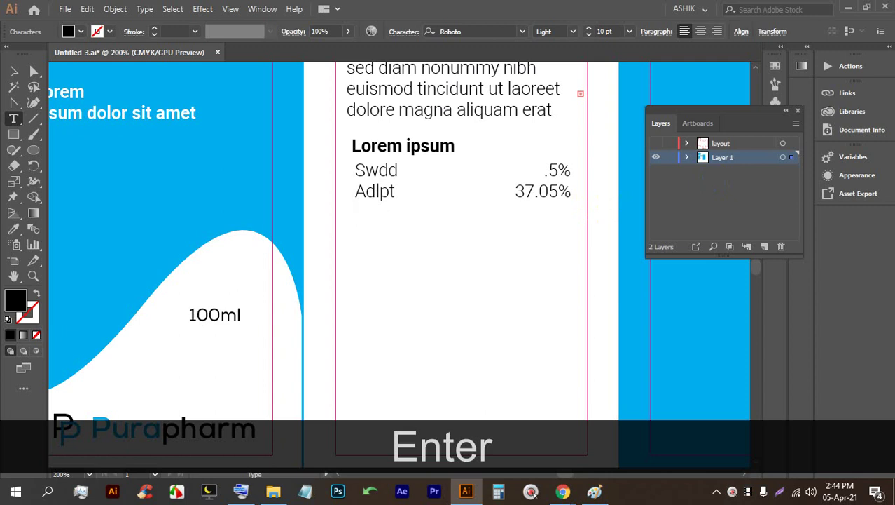
pyautogui.press('shift')
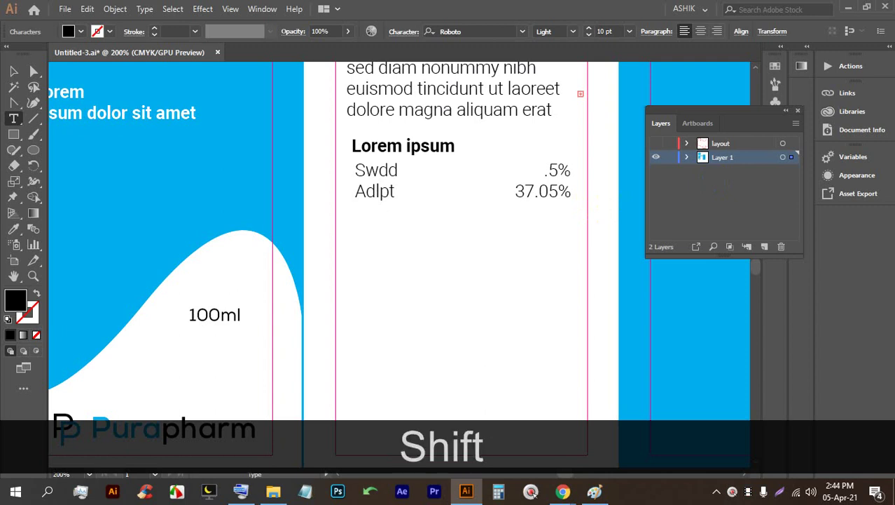
pyautogui.write('Adl')
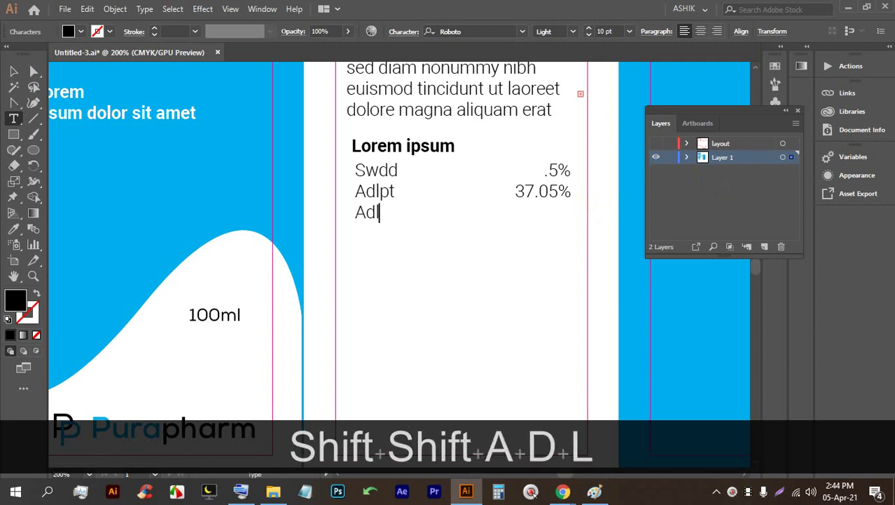
pyautogui.write('pt')
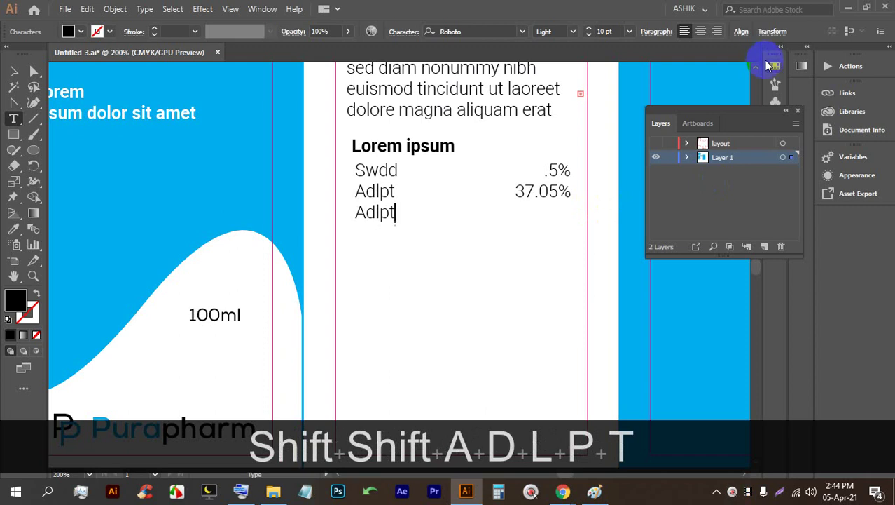
pyautogui.press('BackSpace')
pyautogui.press('BackSpace')
pyautogui.press('BackSpace')
pyautogui.press('BackSpace')
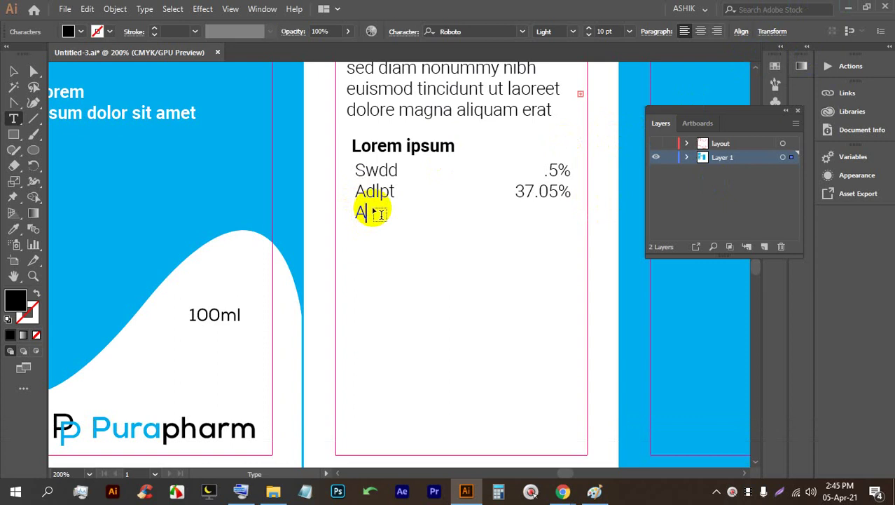
pyautogui.press('BackSpace')
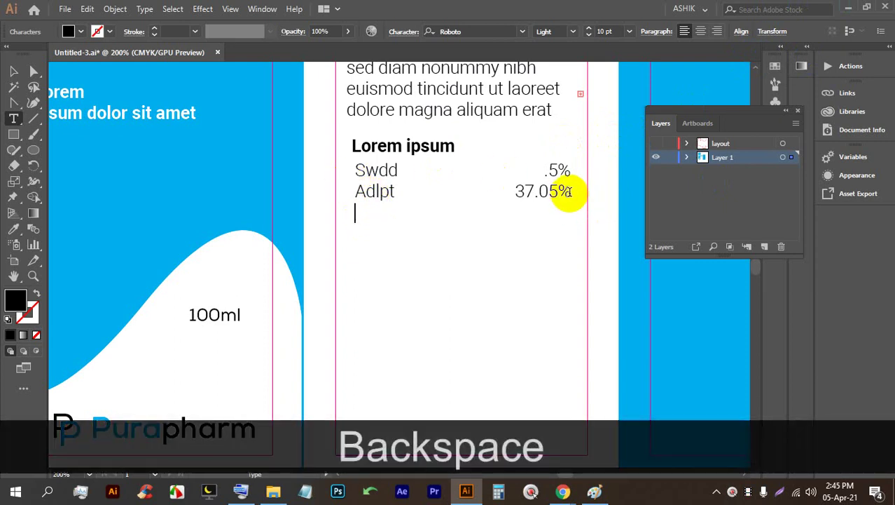
# - Copy the Swdd and Adlpt rows and paste them three times beneath the existing rows
pyautogui.moveTo(569, 191); pyautogui.dragTo(324, 164)
pyautogui.hotkey('ctrl', 'c')
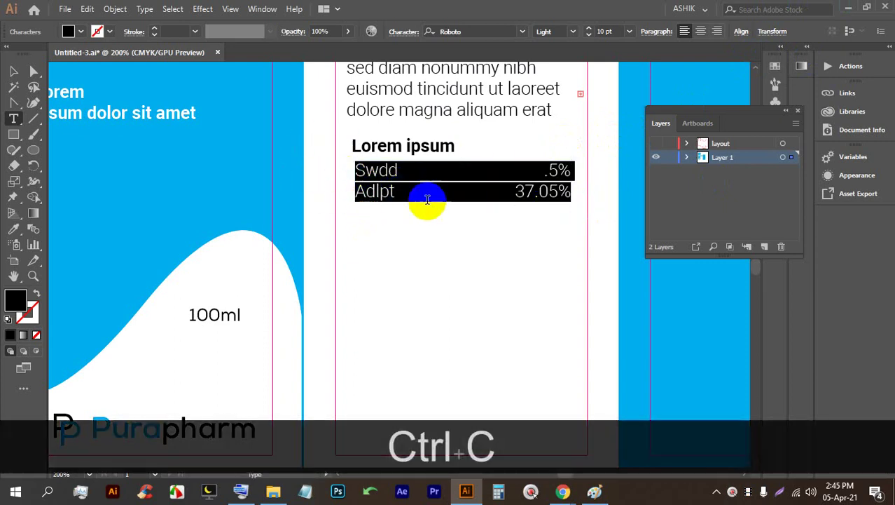
pyautogui.click(570, 191)
pyautogui.press('Return')
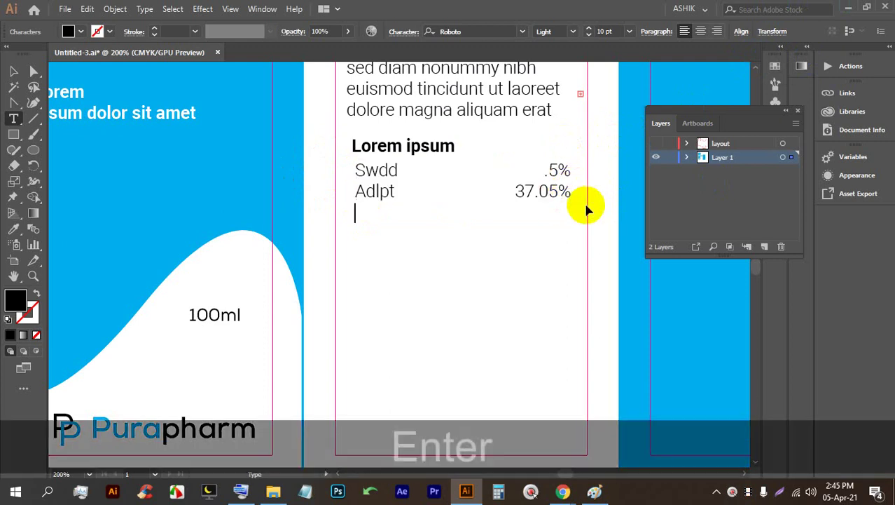
pyautogui.hotkey('ctrl', 'v')
pyautogui.hotkey('ctrl', 'v')
pyautogui.hotkey('ctrl', 'v')
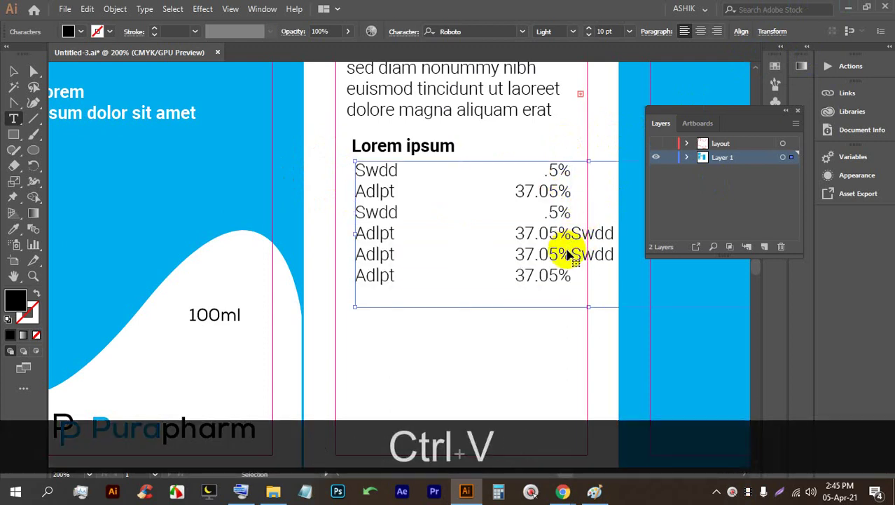
pyautogui.scroll(-1, 483, 248)
pyautogui.moveTo(550, 253); pyautogui.dragTo(586, 239)
pyautogui.press('BackSpace')
pyautogui.press('BackSpace')
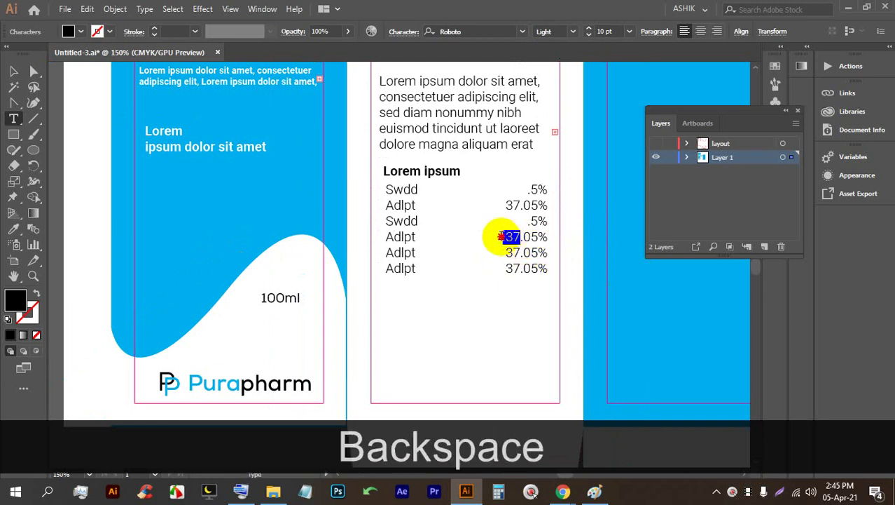
pyautogui.moveTo(501, 237); pyautogui.dragTo(502, 237)
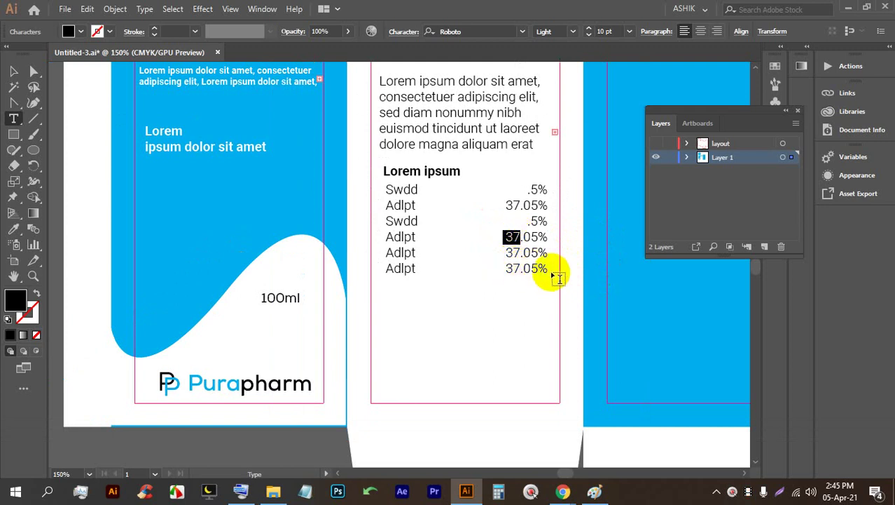
pyautogui.moveTo(545, 265); pyautogui.dragTo(386, 188)
pyautogui.scroll(-1, 471, 287)
pyautogui.click(539, 246)
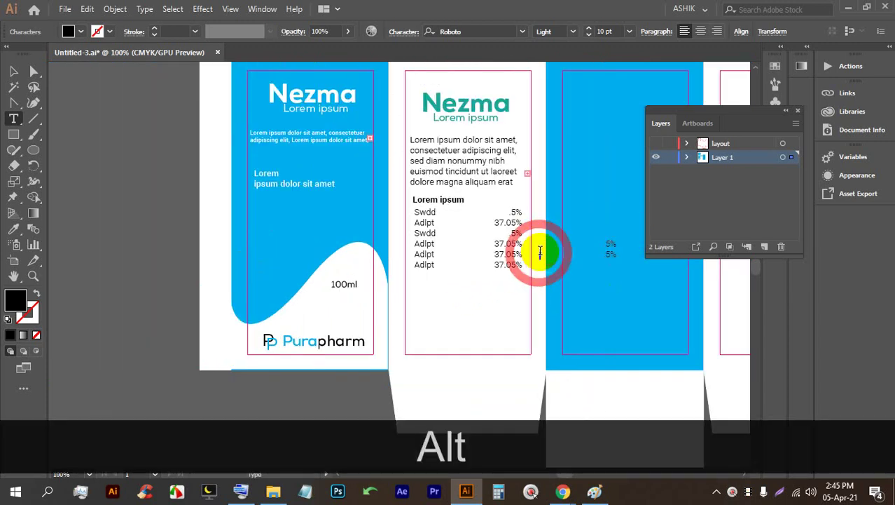
pyautogui.moveTo(539, 244); pyautogui.dragTo(627, 246)
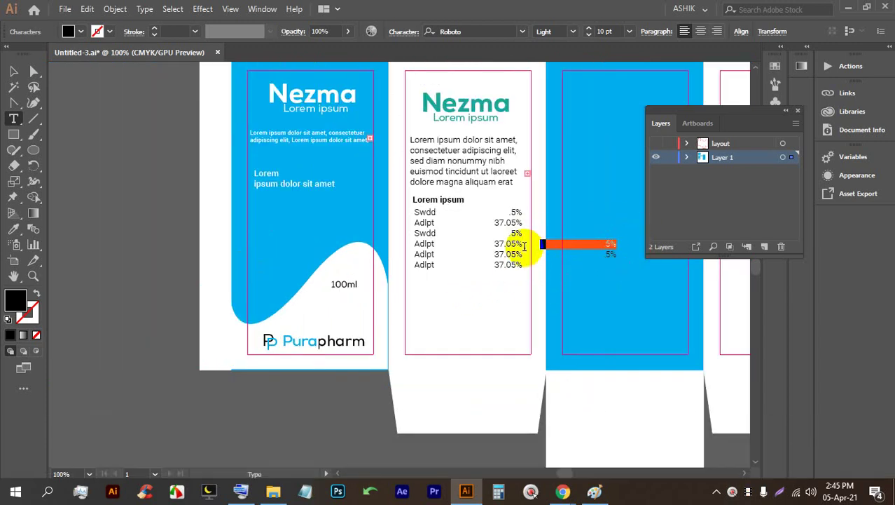
pyautogui.hotkey('ctrl', 'z')
pyautogui.hotkey('ctrl', 'z')
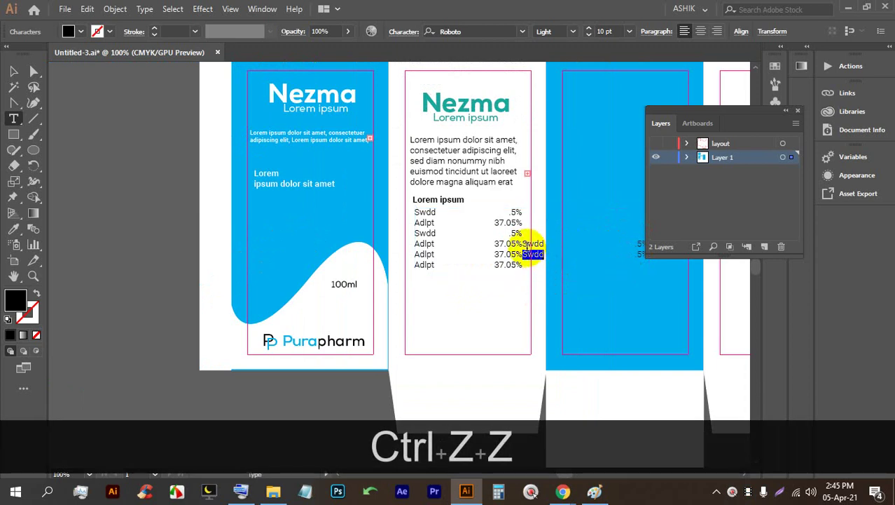
# - Move each run-on Swdd entry onto its own row and set the percentage list to Roboto Regular at 7 pt
pyautogui.press('Return')
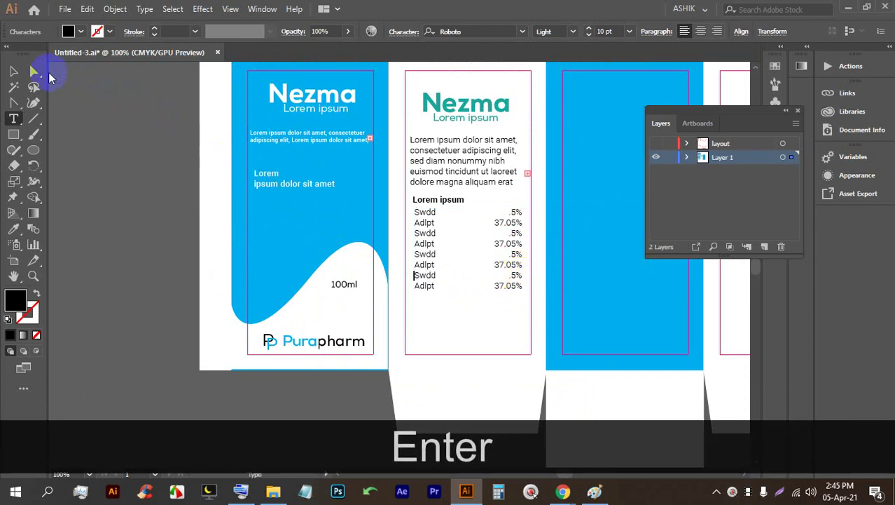
pyautogui.click(13, 71)
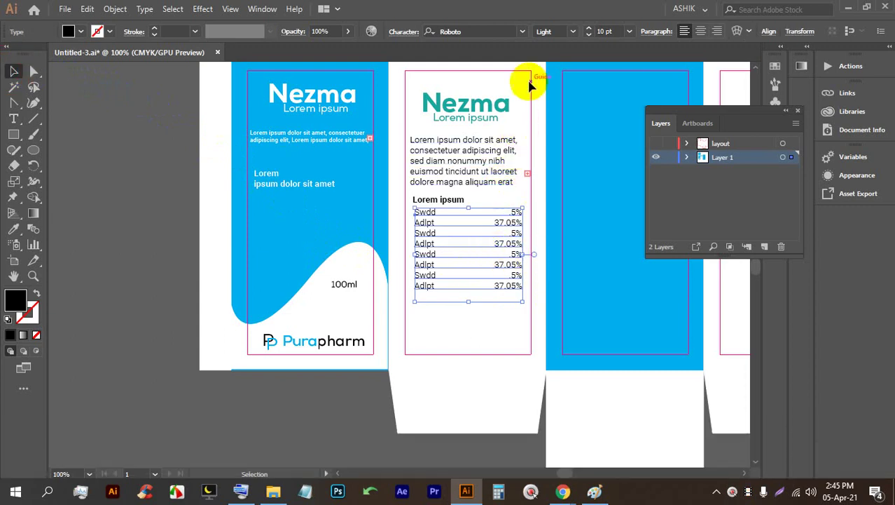
pyautogui.click(591, 36)
pyautogui.click(592, 37)
pyautogui.click(591, 36)
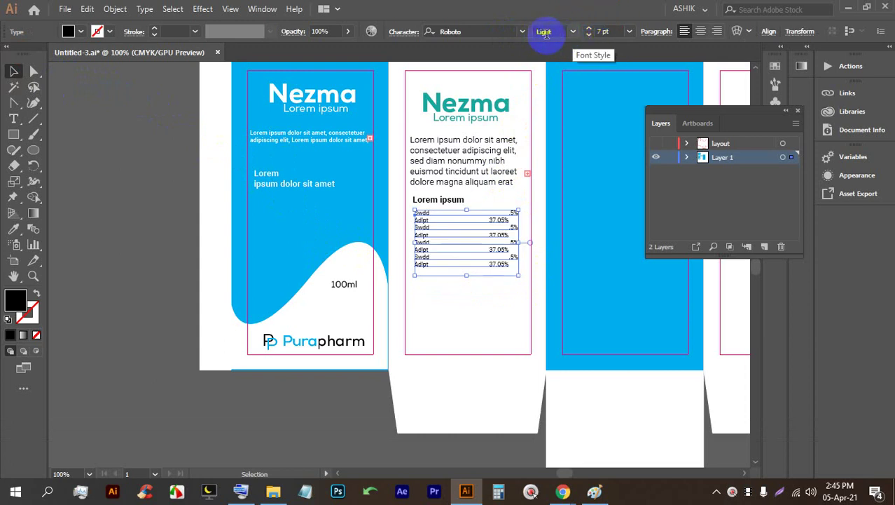
pyautogui.click(571, 36)
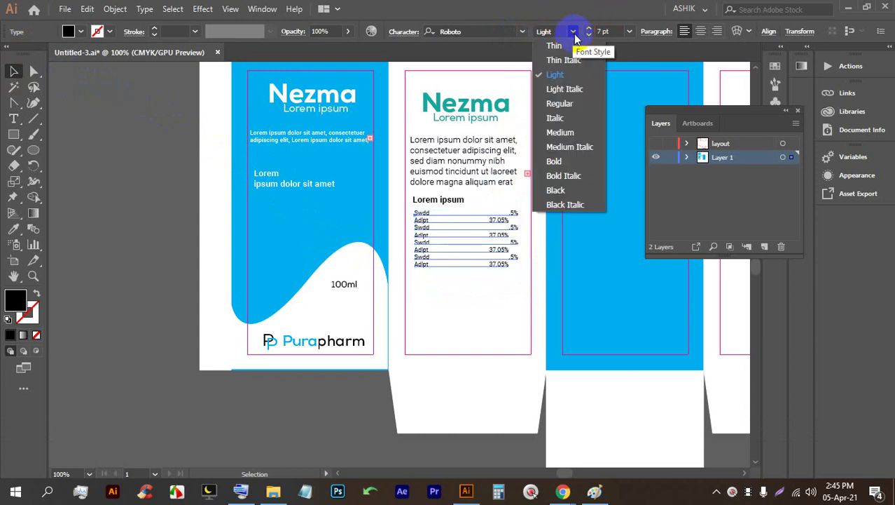
pyautogui.click(566, 174)
# - Add spaces before the 37.05% values and the second .5% value to right-align the list's percentages, and deselect the text
pyautogui.scroll(2, 506, 217)
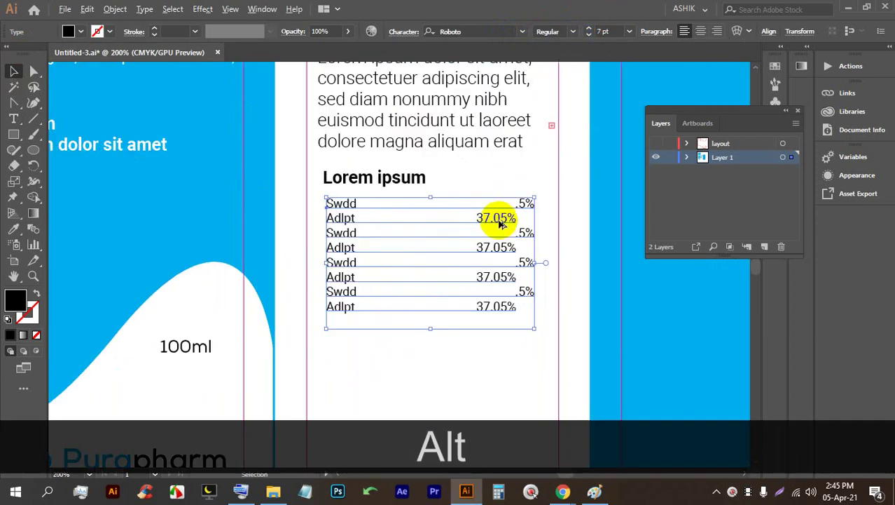
pyautogui.doubleClick(471, 218)
pyautogui.tripleClick(474, 218)
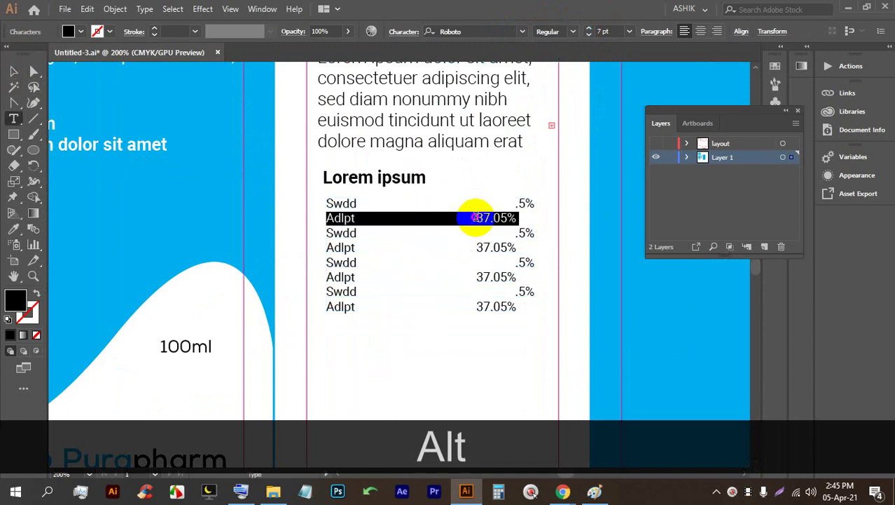
pyautogui.click(479, 219)
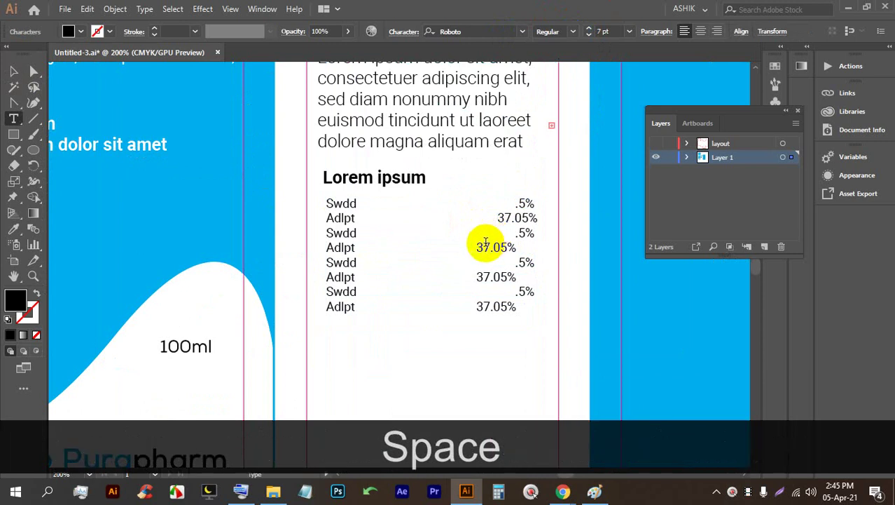
pyautogui.click(476, 248)
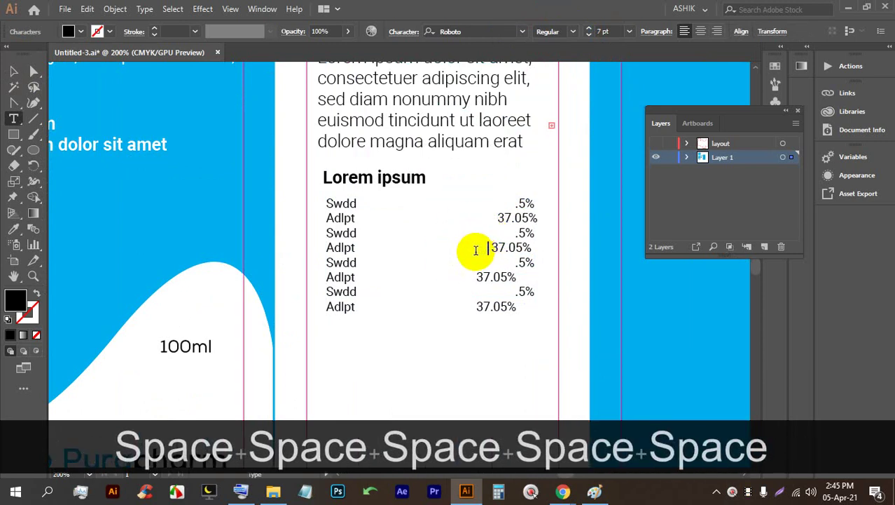
pyautogui.click(476, 277)
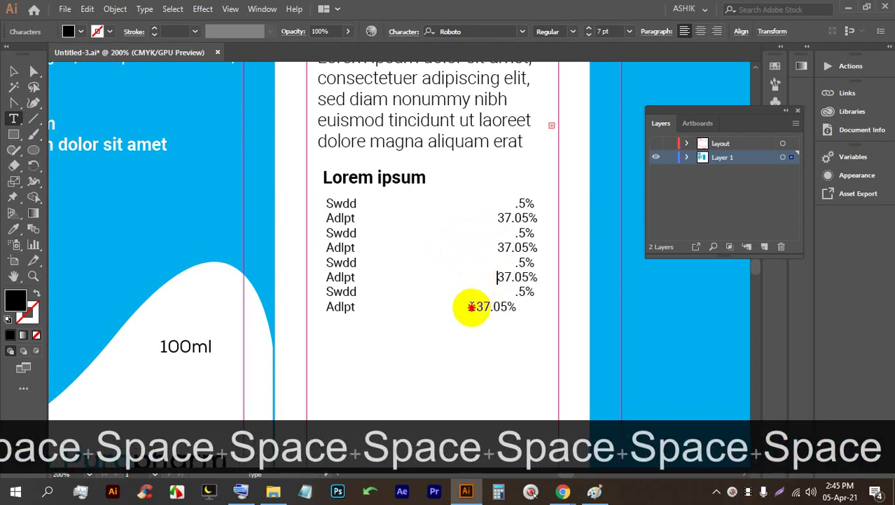
pyautogui.click(471, 306)
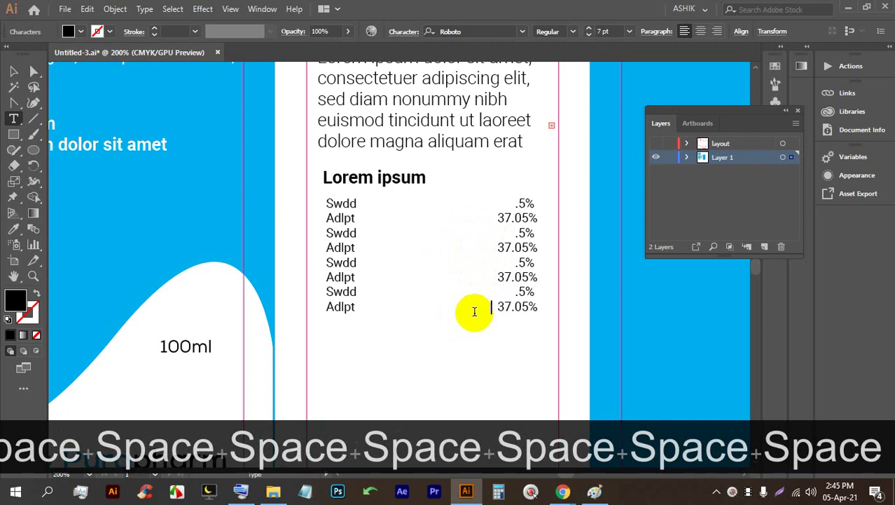
pyautogui.click(504, 238)
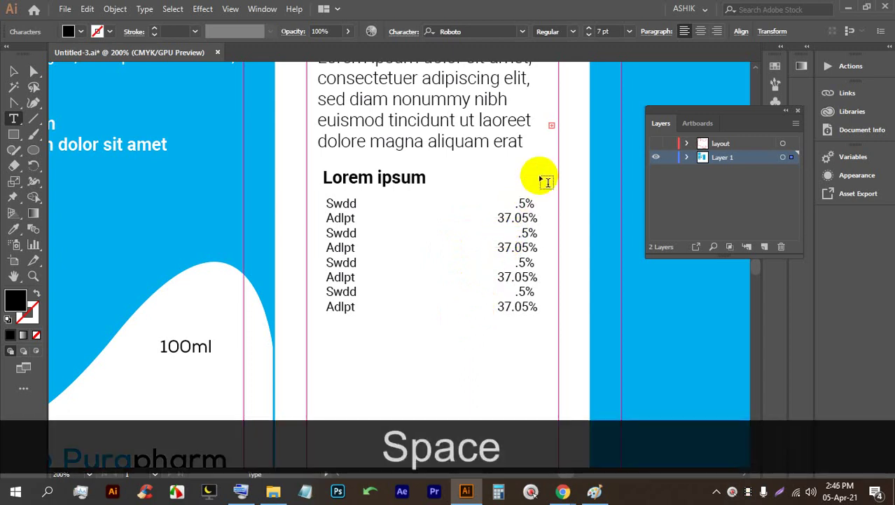
pyautogui.scroll(-2, 517, 205)
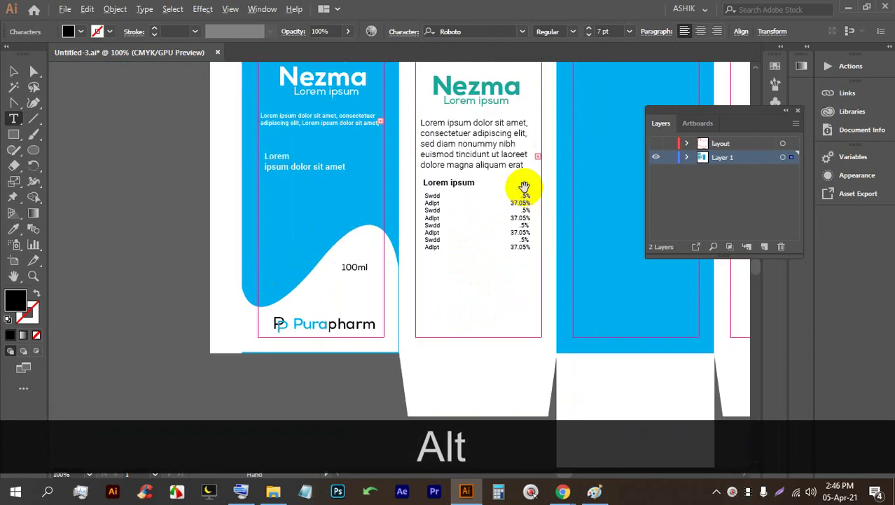
pyautogui.scroll(1, 524, 186)
pyautogui.click(14, 71)
pyautogui.scroll(-1, 167, 103)
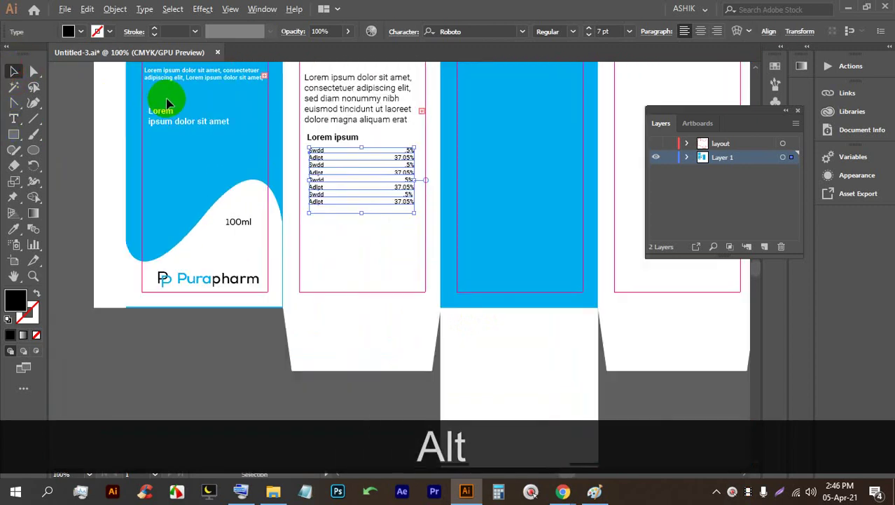
pyautogui.scroll(-2, 169, 93)
pyautogui.click(204, 316)
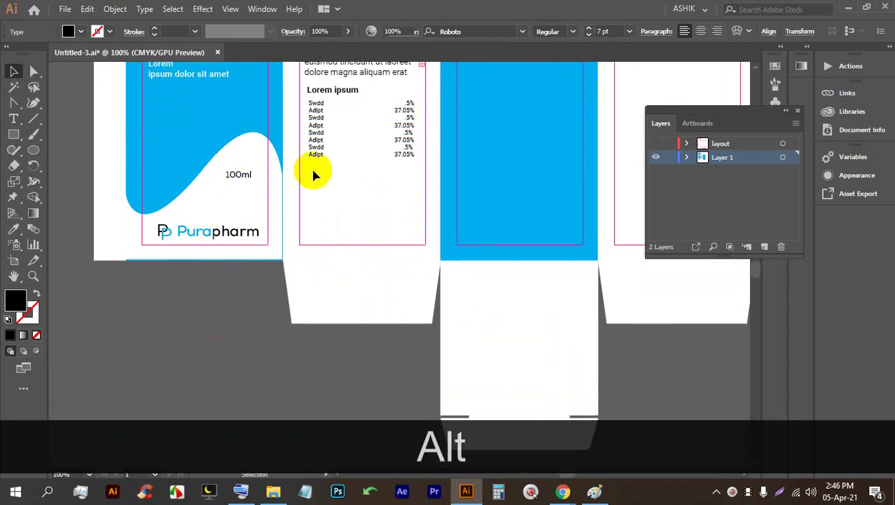
# - Add an area-type paragraph of Lorem ipsum placeholder text directly beneath the percentage list and save the document
pyautogui.scroll(2, 310, 171)
pyautogui.click(9, 120)
pyautogui.moveTo(300, 158); pyautogui.dragTo(518, 243)
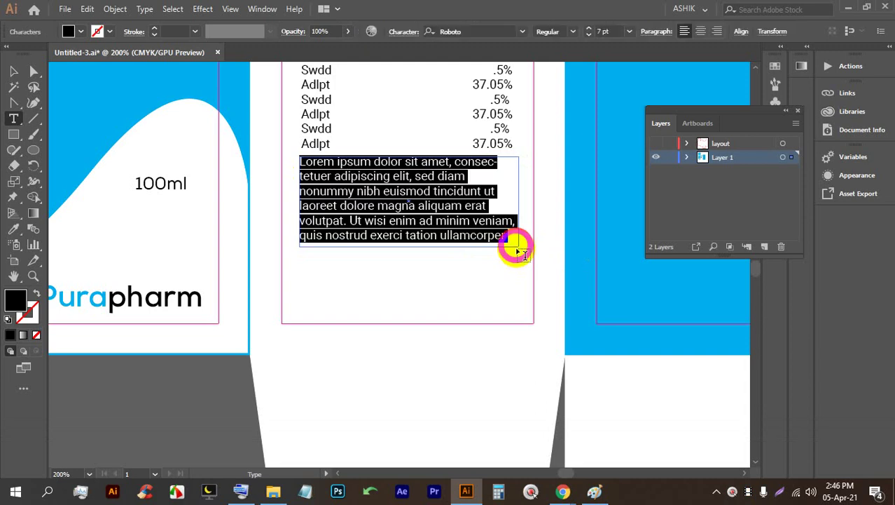
pyautogui.click(13, 71)
pyautogui.click(205, 376)
pyautogui.click(405, 196)
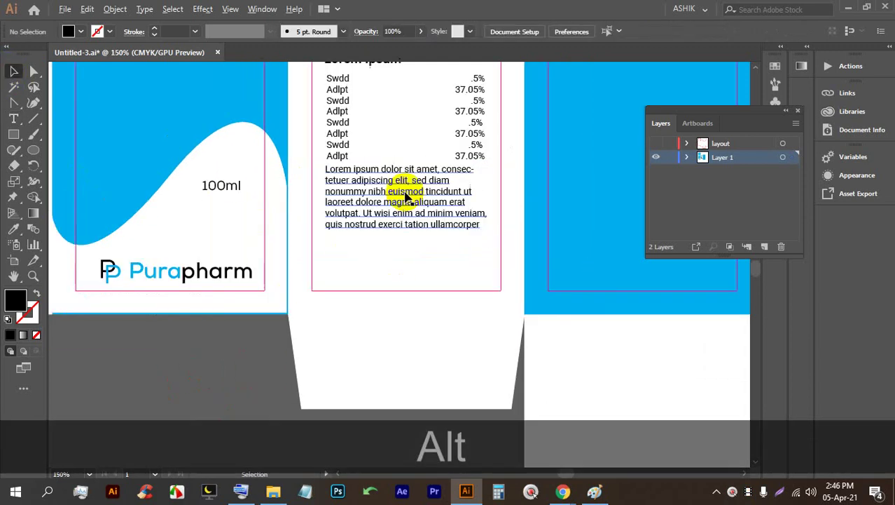
pyautogui.click(405, 196)
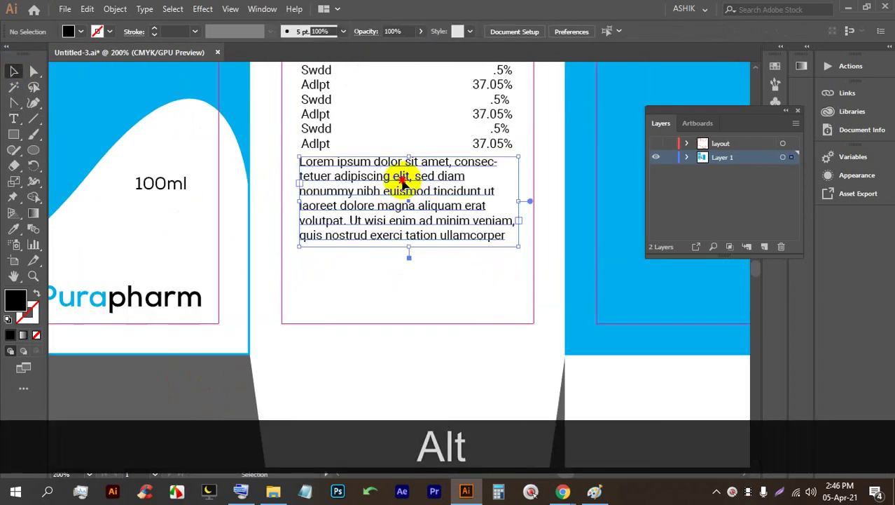
pyautogui.hotkey('ctrl', 's')
pyautogui.hotkey('ctrl', 's')
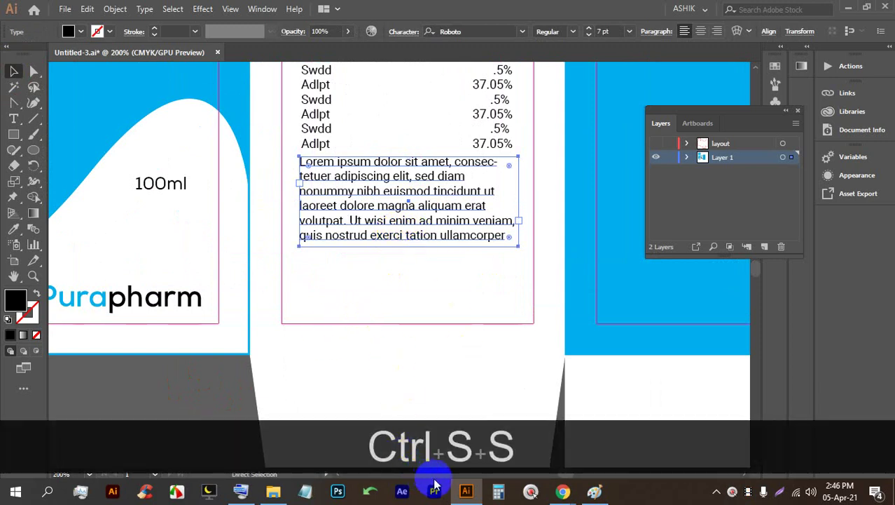
# - Switch to Chrome and open a new tab ready for a search query
pyautogui.moveTo(562, 490)
pyautogui.click(490, 452)
pyautogui.click(456, 10)
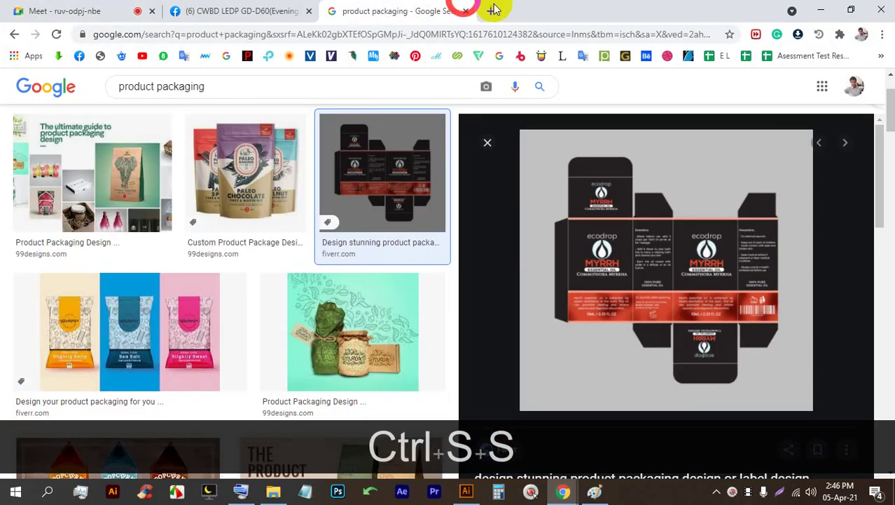
pyautogui.click(495, 11)
pyautogui.click(457, 35)
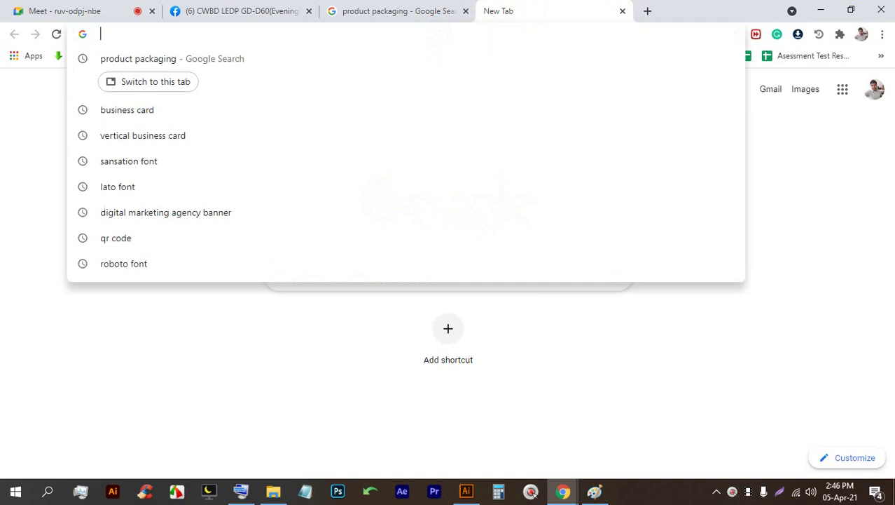
# - Search Google Images for "qr bar"
pyautogui.write('wr')
pyautogui.press('BackSpace')
pyautogui.press('BackSpace')
pyautogui.press('BackSpace')
pyautogui.write('qr ')
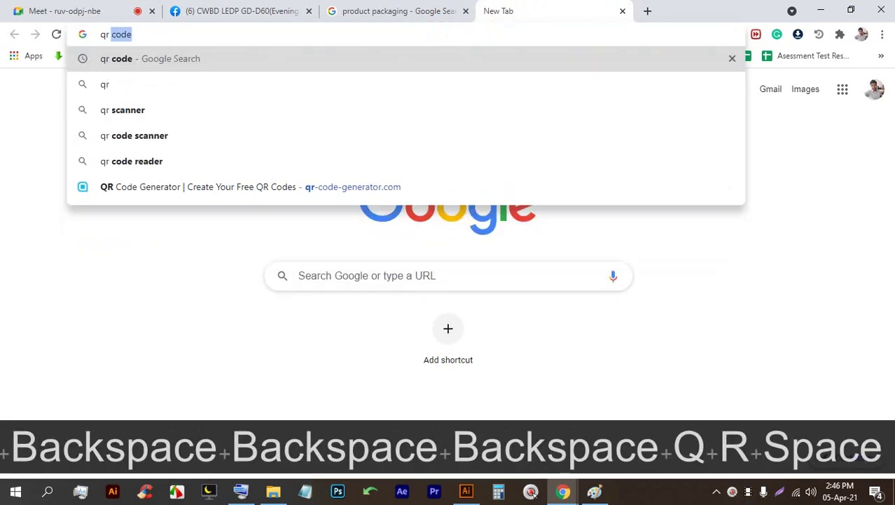
pyautogui.write('bar')
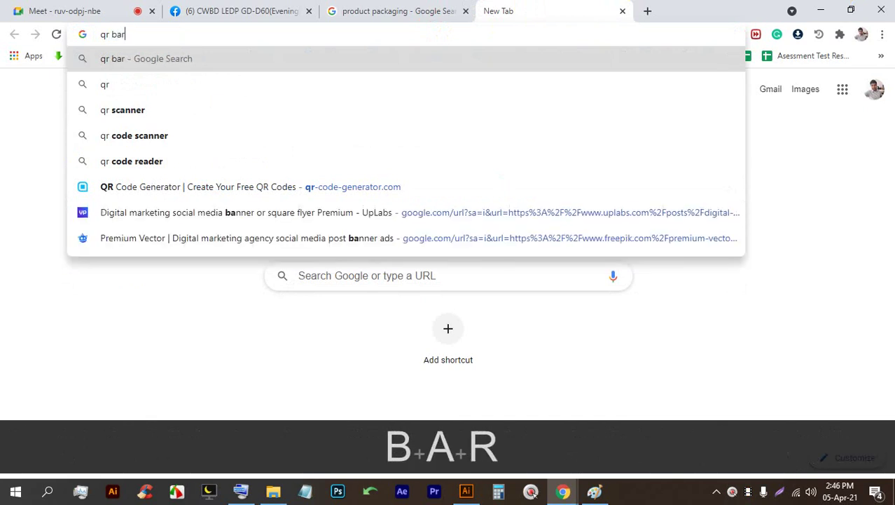
pyautogui.press('Return')
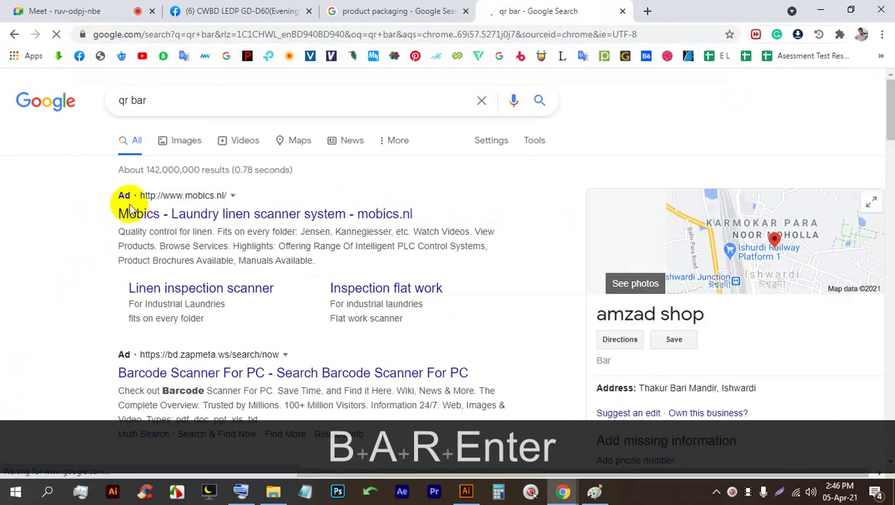
pyautogui.click(183, 140)
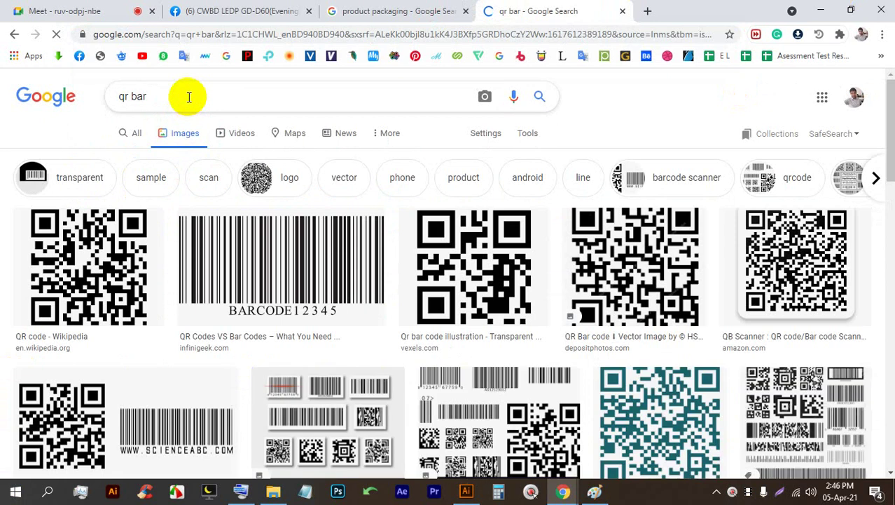
# - Open the BARCODE12345 image from the results and save it to the computer as a JPEG
pyautogui.click(289, 241)
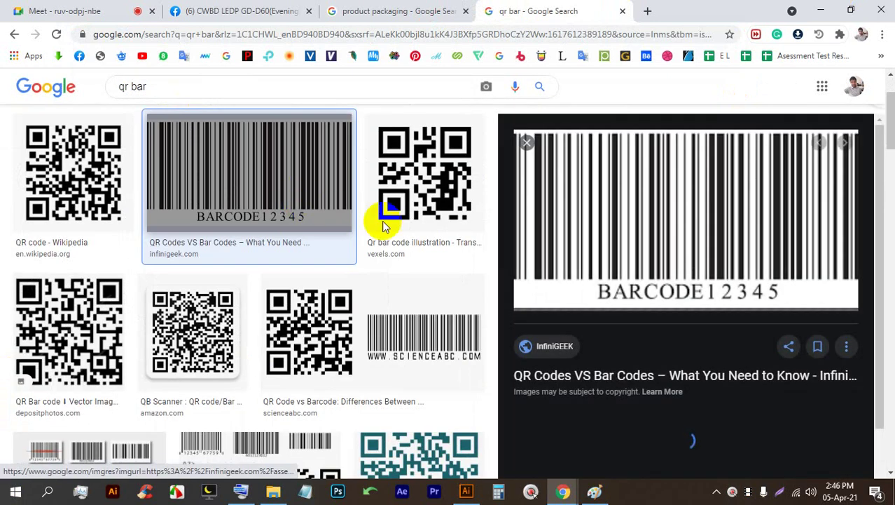
pyautogui.rightClick(637, 248)
pyautogui.click(685, 356)
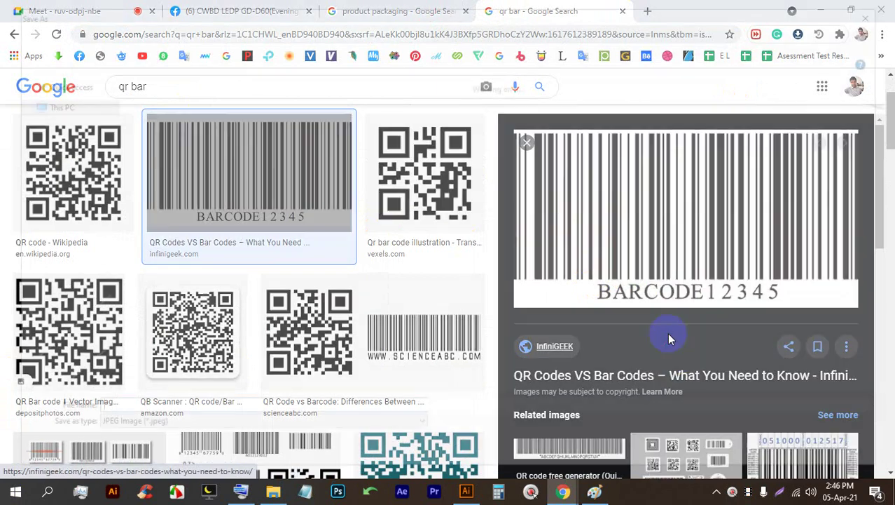
pyautogui.press('Return')
# - Place the downloaded barcode image in the Illustrator document, scaled down and positioned beneath the small paragraph inside the side panel's guides
pyautogui.moveTo(50, 452); pyautogui.dragTo(478, 497)
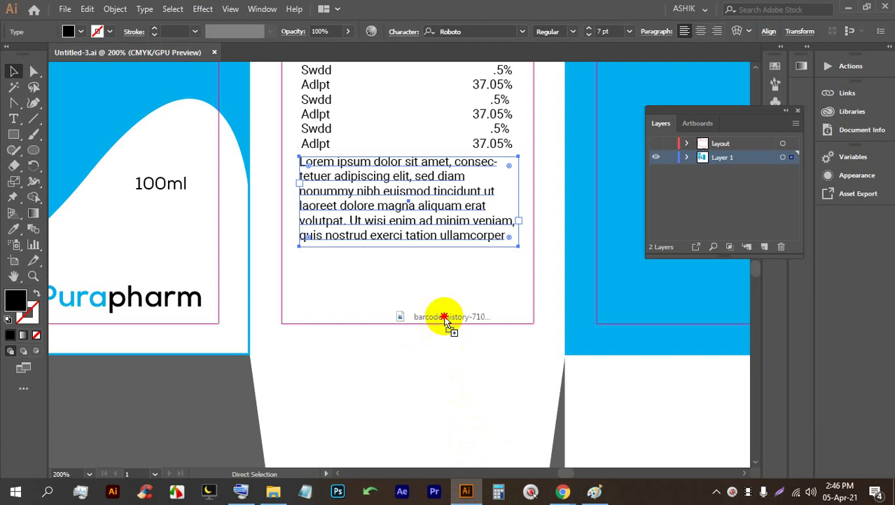
pyautogui.moveTo(444, 319); pyautogui.dragTo(448, 316)
pyautogui.scroll(-4, 460, 310)
pyautogui.moveTo(459, 180); pyautogui.dragTo(450, 286)
pyautogui.scroll(3, 441, 285)
pyautogui.moveTo(464, 370); pyautogui.dragTo(400, 204)
pyautogui.scroll(2, 490, 144)
pyautogui.moveTo(476, 212)
pyautogui.mouseDown()
pyautogui.moveTo(543, 208)
pyautogui.moveTo(472, 206)
pyautogui.moveTo(460, 221)
pyautogui.moveTo(472, 220)
pyautogui.mouseUp()
# - Embed the barcode image, deselect it and save the document
pyautogui.click(225, 32)
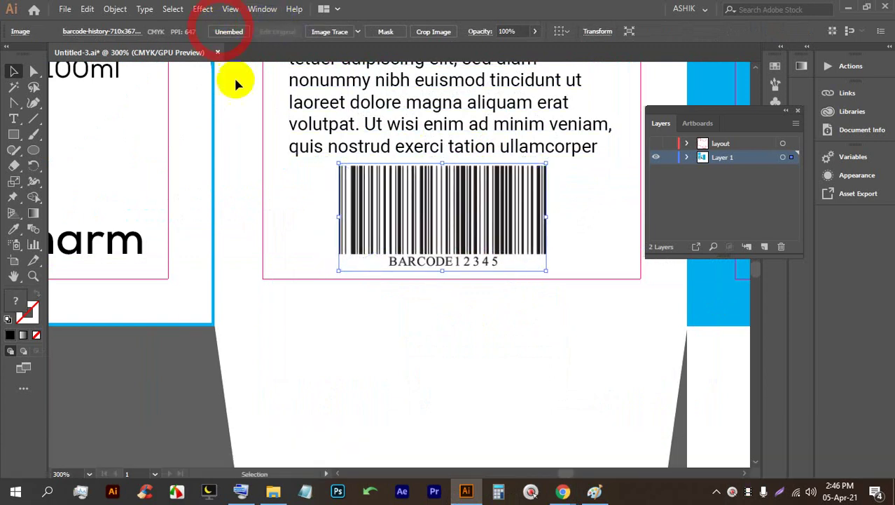
pyautogui.click(363, 288)
pyautogui.scroll(-3, 362, 284)
pyautogui.hotkey('ctrl', 'alt', 's')
pyautogui.hotkey('ctrl', 'alt', 's')
pyautogui.scroll(-2, 371, 298)
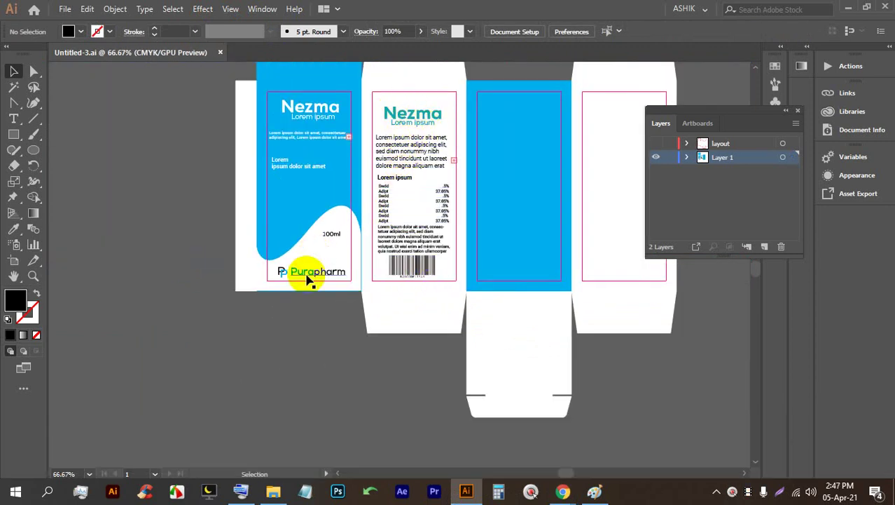
pyautogui.press('alt')
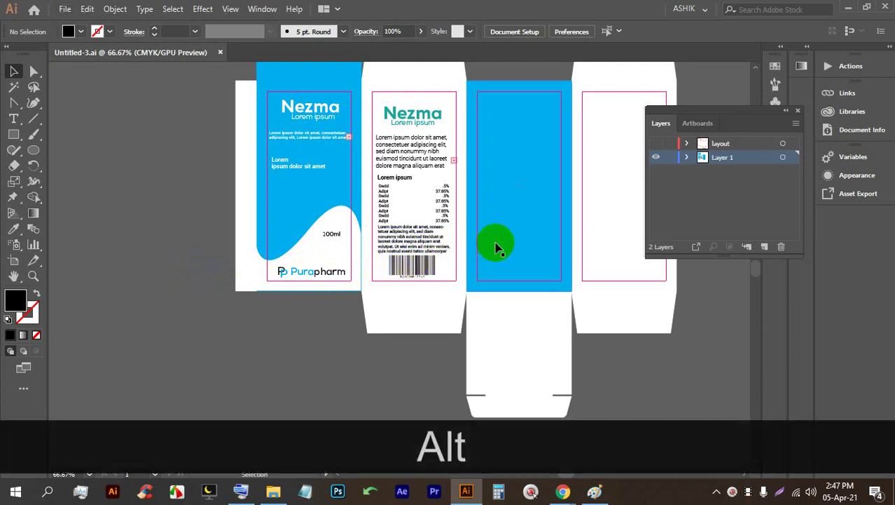
# - Try to duplicate the front panel's text and Purapharm logo onto the blue third panel and bring the copy forward
pyautogui.scroll(-1, 496, 246)
pyautogui.scroll(1, 431, 204)
pyautogui.hotkey('alt', 'space')
pyautogui.moveTo(319, 223); pyautogui.dragTo(391, 246)
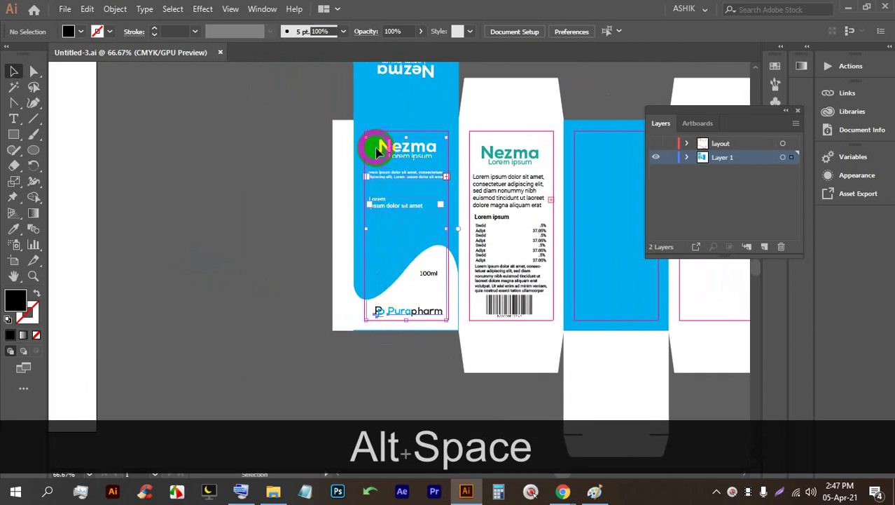
pyautogui.scroll(-1, 377, 149)
pyautogui.scroll(-1, 406, 144)
pyautogui.scroll(1, 488, 166)
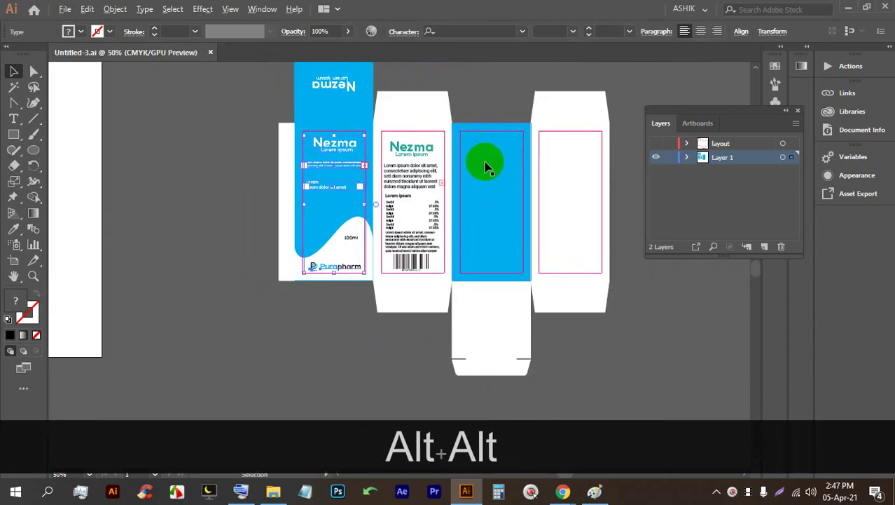
pyautogui.press('alt')
pyautogui.moveTo(336, 147); pyautogui.dragTo(490, 145)
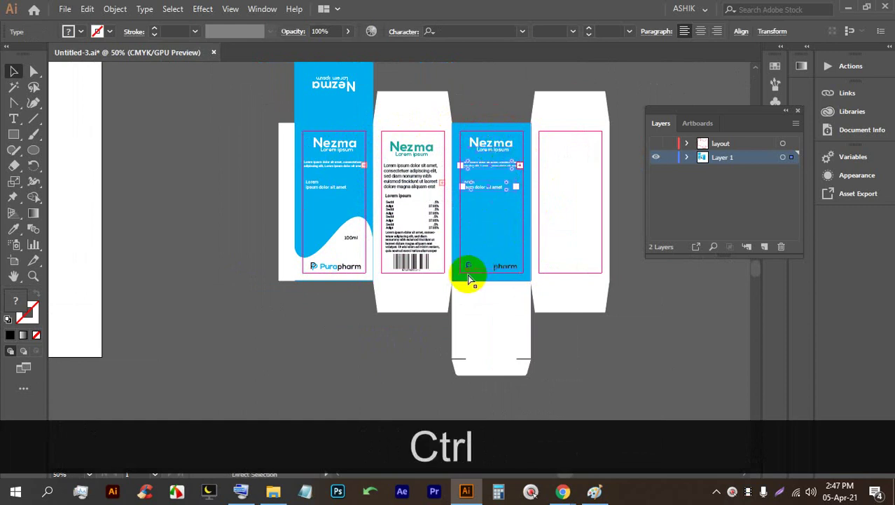
pyautogui.hotkey('ctrl', ']')
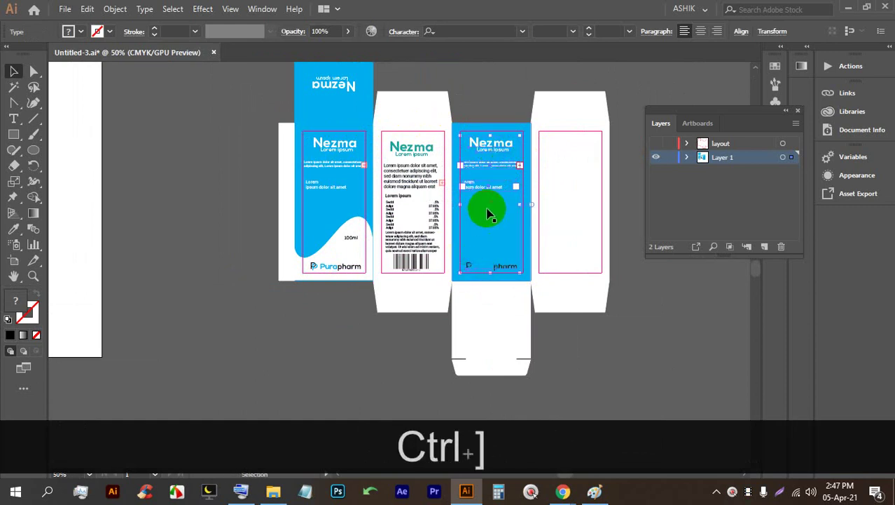
# - Undo the copy of the front panel's text and logo on the third panel and deselect everything
pyautogui.hotkey('ctrl', 'shift', 'z')
pyautogui.hotkey('ctrl', 'shift', 'z')
pyautogui.hotkey('ctrl', 'shift', 'z')
pyautogui.hotkey('ctrl', 'shift', 'z')
pyautogui.hotkey('ctrl', 'shift', 'z')
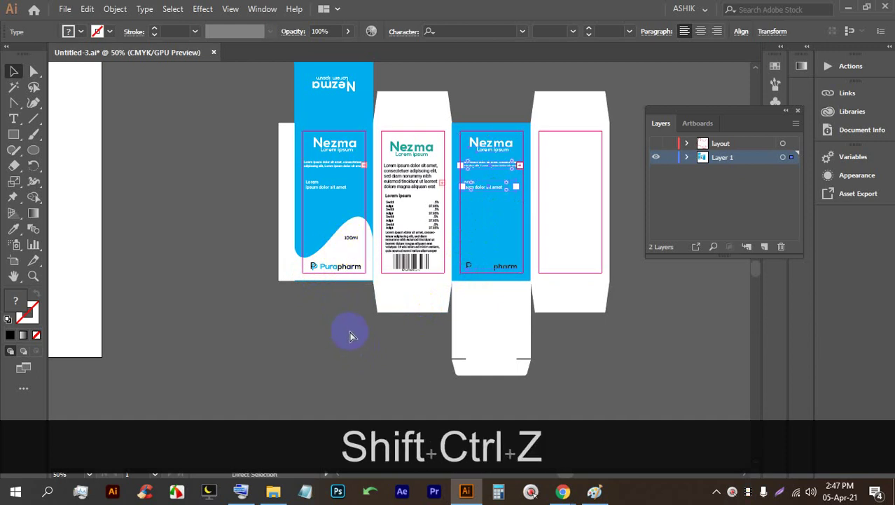
pyautogui.hotkey('ctrl', 'shift', 'z')
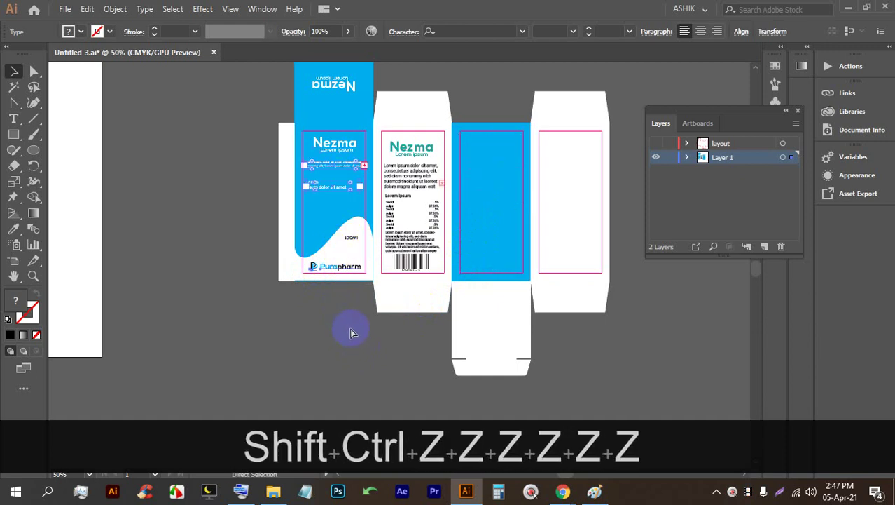
pyautogui.click(351, 323)
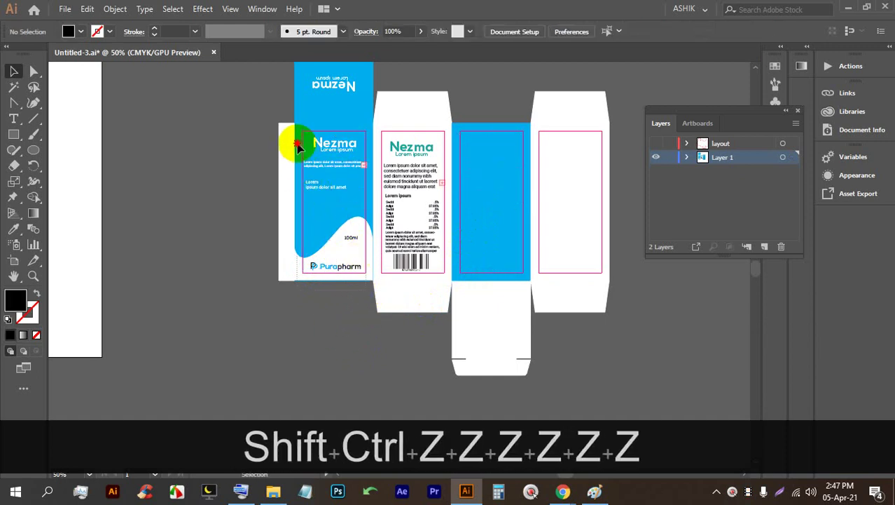
# - Duplicate the front panel's text and logo onto the blue third panel, and after unlocking all objects, its white wave shape too
pyautogui.moveTo(299, 134); pyautogui.dragTo(491, 144)
pyautogui.click(653, 343)
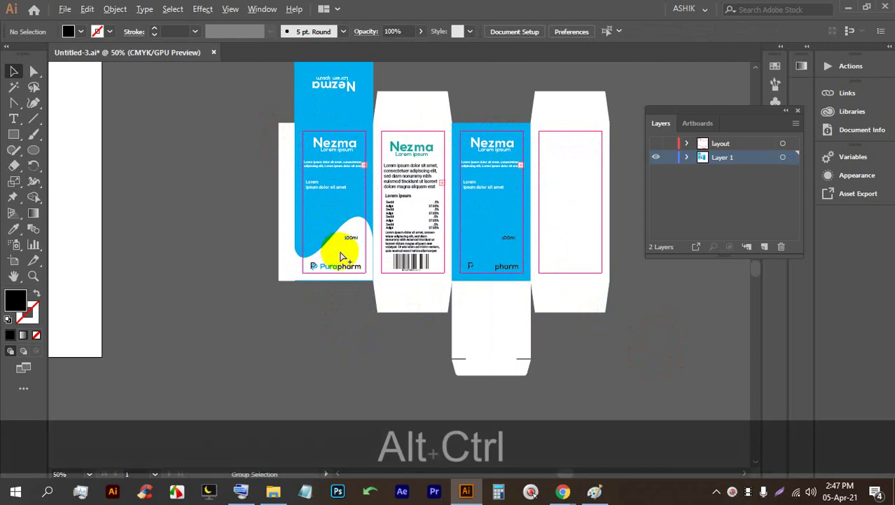
pyautogui.hotkey('ctrl', 'alt', '2')
pyautogui.moveTo(349, 247); pyautogui.dragTo(505, 252)
pyautogui.click(634, 297)
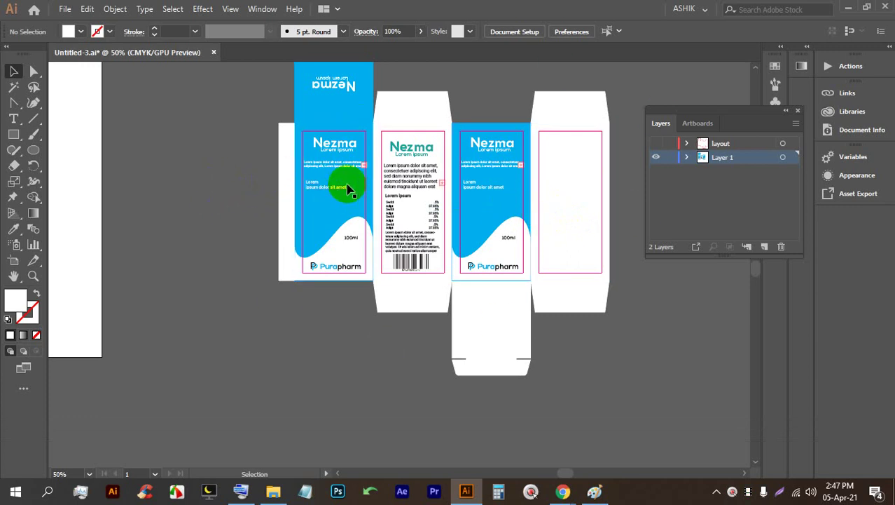
# - Lock the background shape of the white side panel that holds the barcode
pyautogui.scroll(-1, 156, 186)
pyautogui.scroll(1, 234, 156)
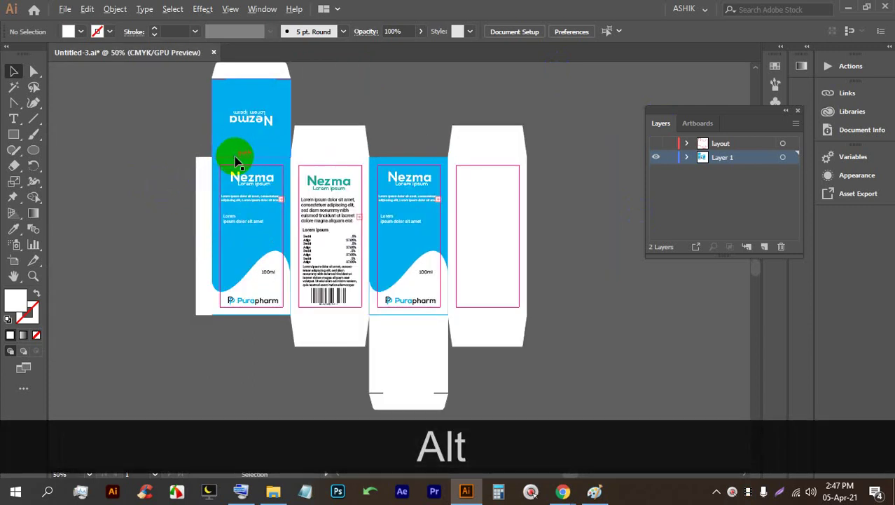
pyautogui.scroll(1, 388, 398)
pyautogui.click(367, 362)
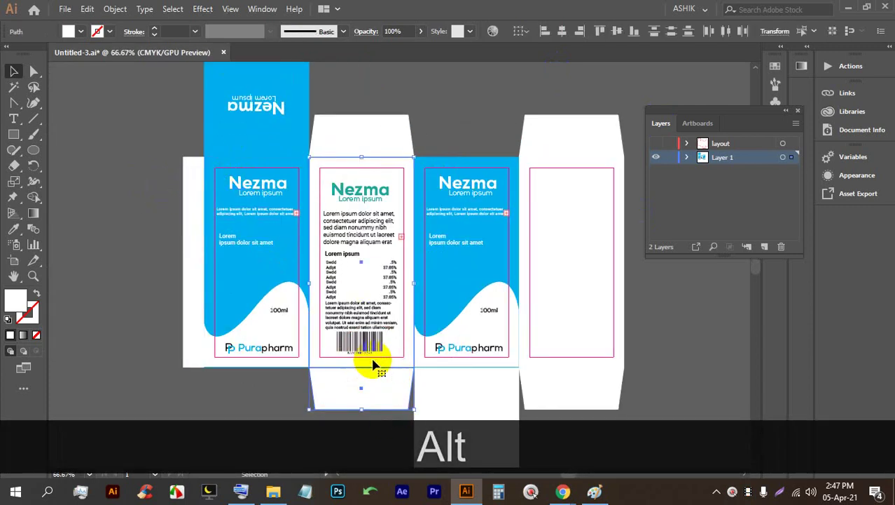
pyautogui.hotkey('ctrl', '2')
# - Duplicate the side panel's title, paragraphs, ingredient list and barcode onto the empty fourth panel within its guides
pyautogui.moveTo(338, 209)
pyautogui.mouseDown()
pyautogui.moveTo(335, 174)
pyautogui.moveTo(448, 194)
pyautogui.moveTo(365, 194)
pyautogui.moveTo(346, 206)
pyautogui.mouseUp()
pyautogui.scroll(-2, 335, 181)
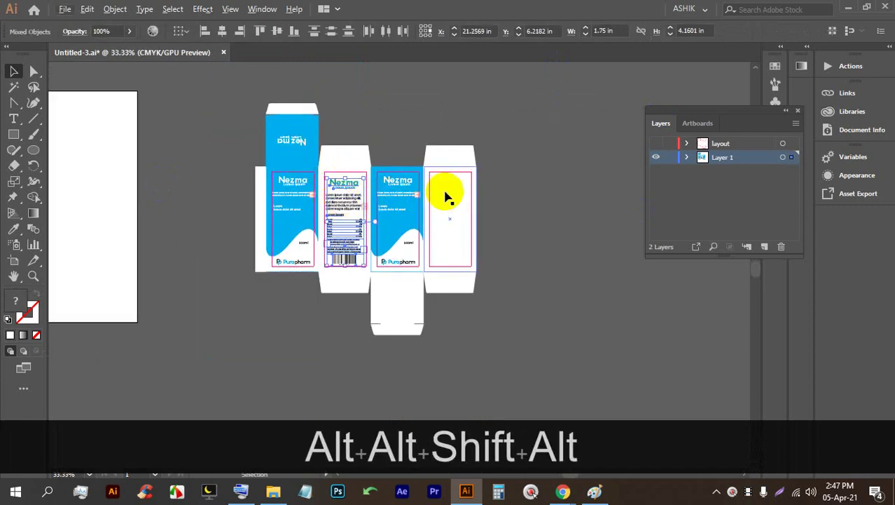
pyautogui.click(495, 194)
pyautogui.moveTo(356, 266); pyautogui.dragTo(446, 185)
pyautogui.scroll(3, 447, 186)
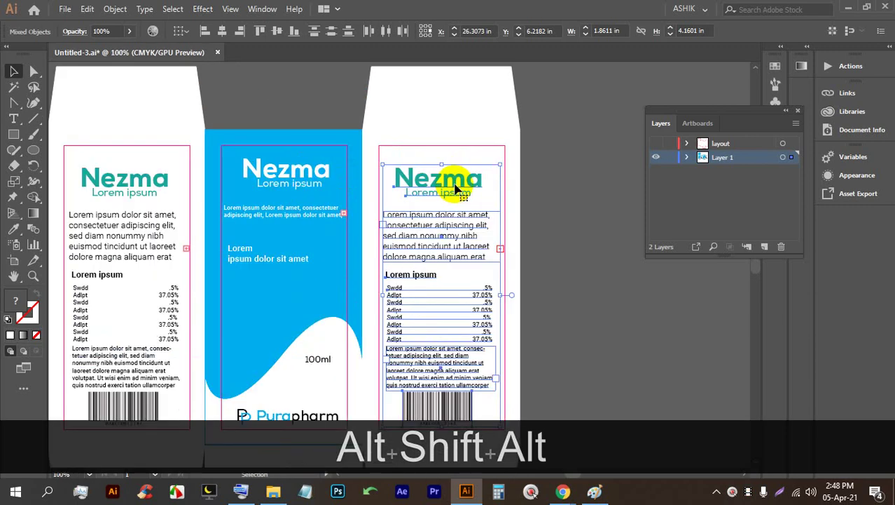
pyautogui.scroll(-1, 385, 341)
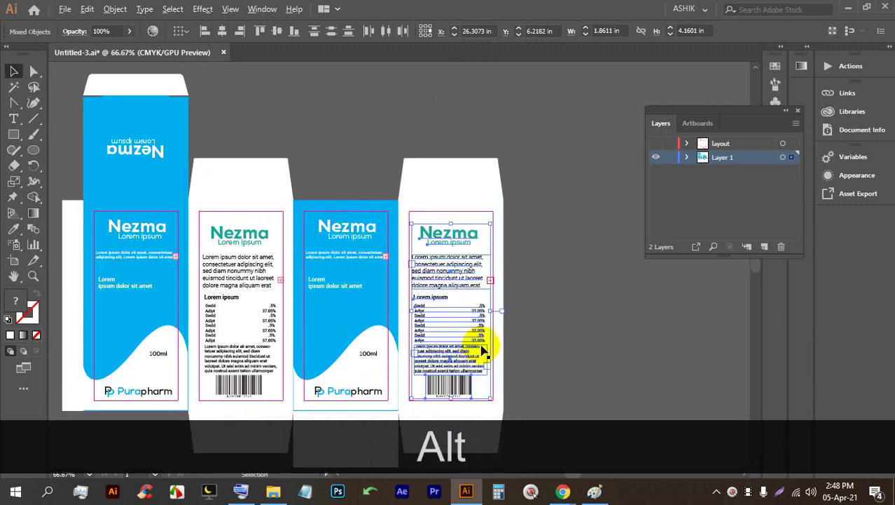
pyautogui.click(549, 358)
# - Duplicate the green Nezma title and its Lorem ipsum subtitle onto the middle of the white bottom flap
pyautogui.scroll(-3, 544, 337)
pyautogui.scroll(-2, 537, 335)
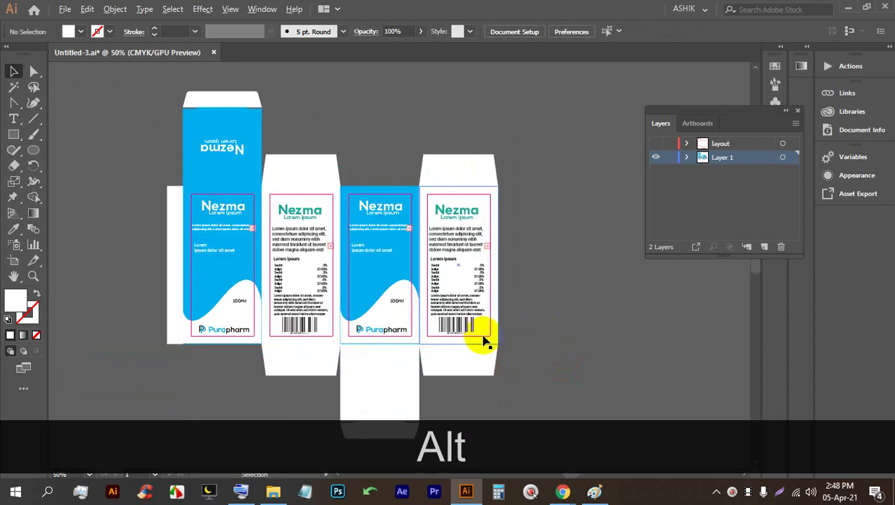
pyautogui.scroll(1, 400, 380)
pyautogui.scroll(-1, 390, 357)
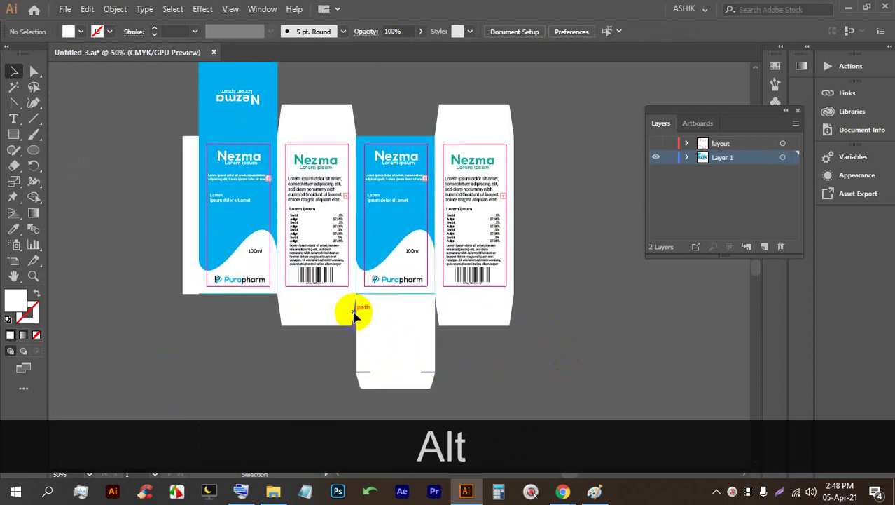
pyautogui.scroll(1, 330, 270)
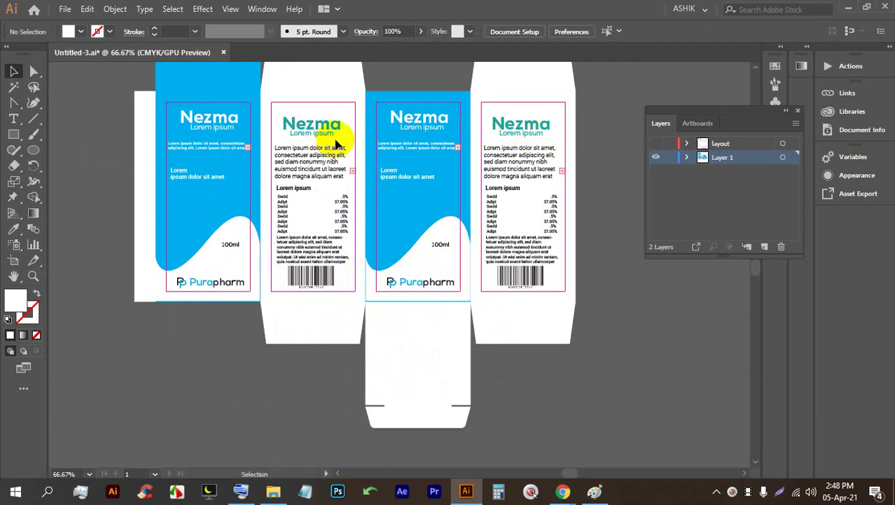
pyautogui.scroll(-1, 296, 125)
pyautogui.moveTo(300, 124); pyautogui.dragTo(388, 287)
pyautogui.scroll(3, 380, 301)
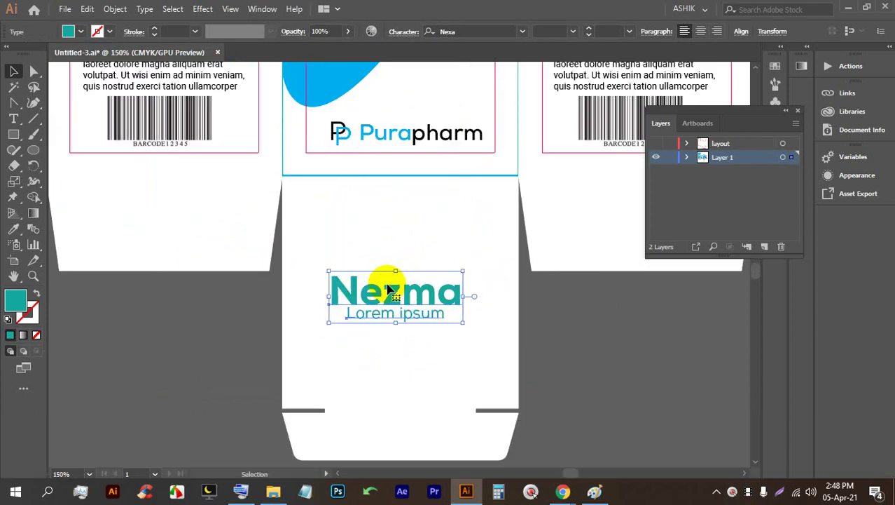
pyautogui.scroll(-1, 371, 280)
pyautogui.scroll(1, 424, 280)
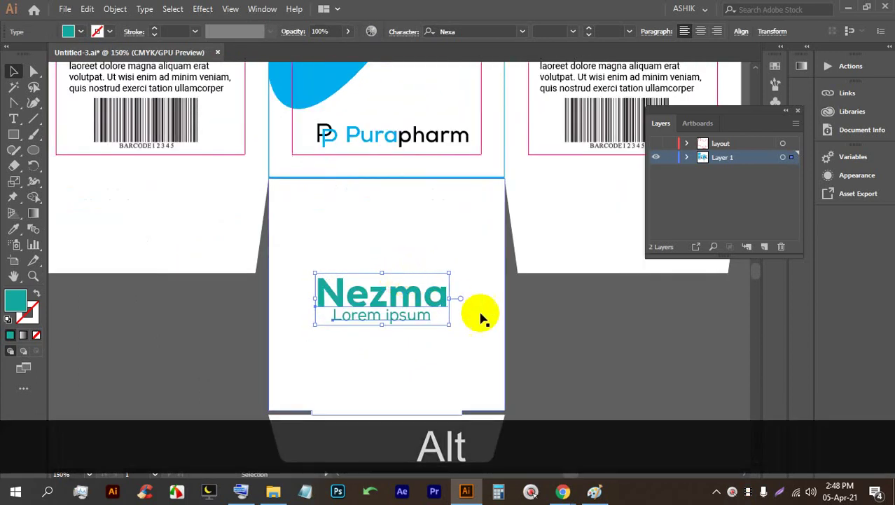
pyautogui.click(538, 344)
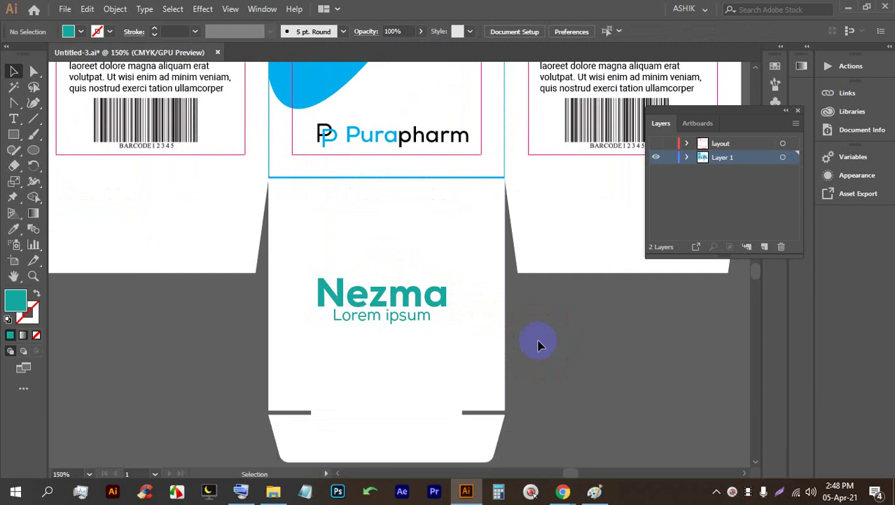
# - Create a text object beside the bottom flap with BM0197 as its first line
pyautogui.scroll(1, 540, 344)
pyautogui.moveTo(536, 302); pyautogui.dragTo(464, 278)
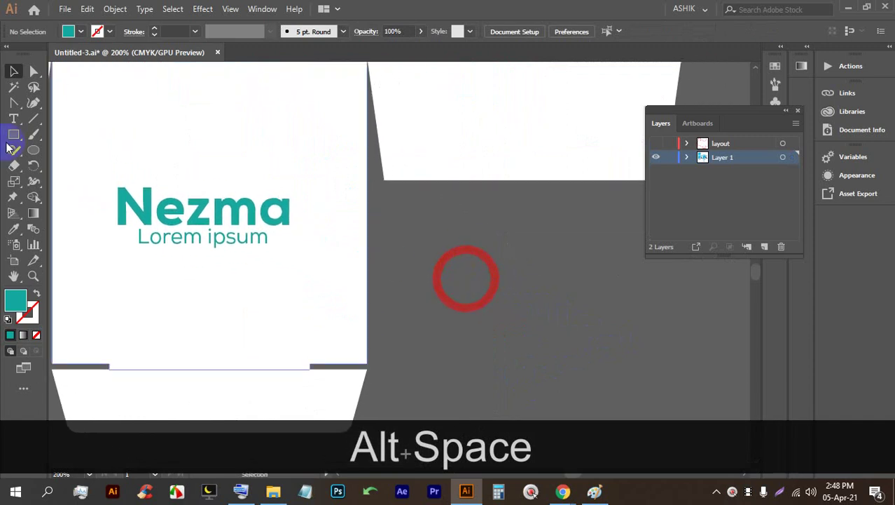
pyautogui.click(14, 120)
pyautogui.click(395, 251)
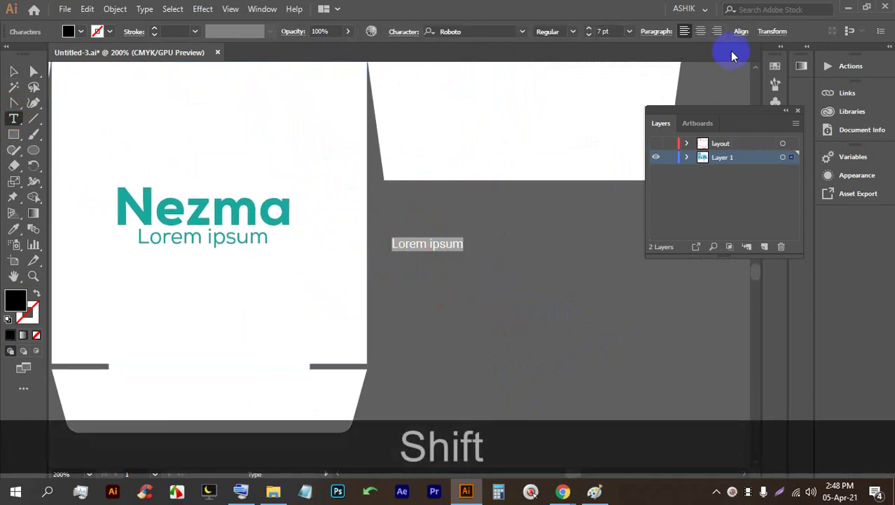
pyautogui.write('BM')
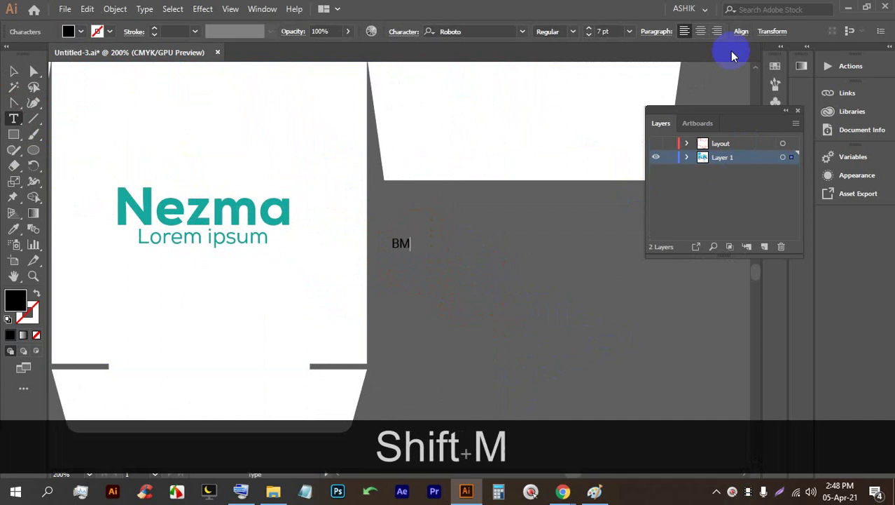
pyautogui.write('01')
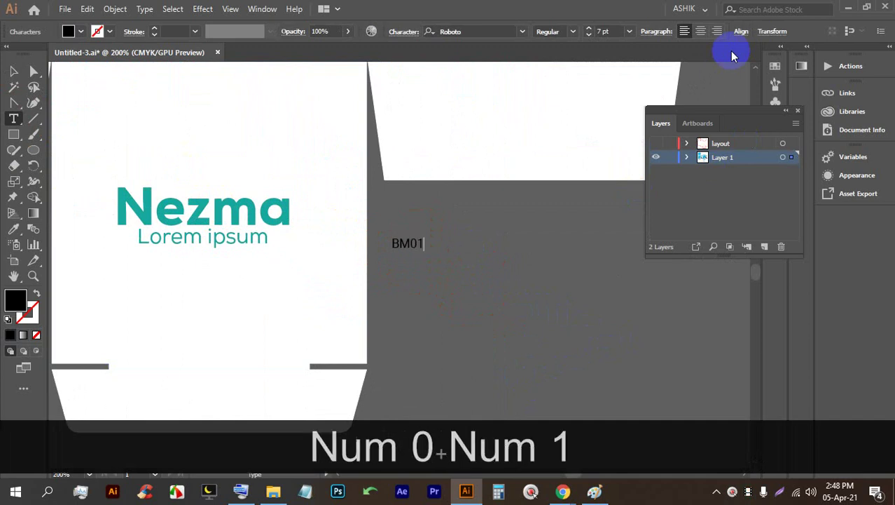
pyautogui.write('97')
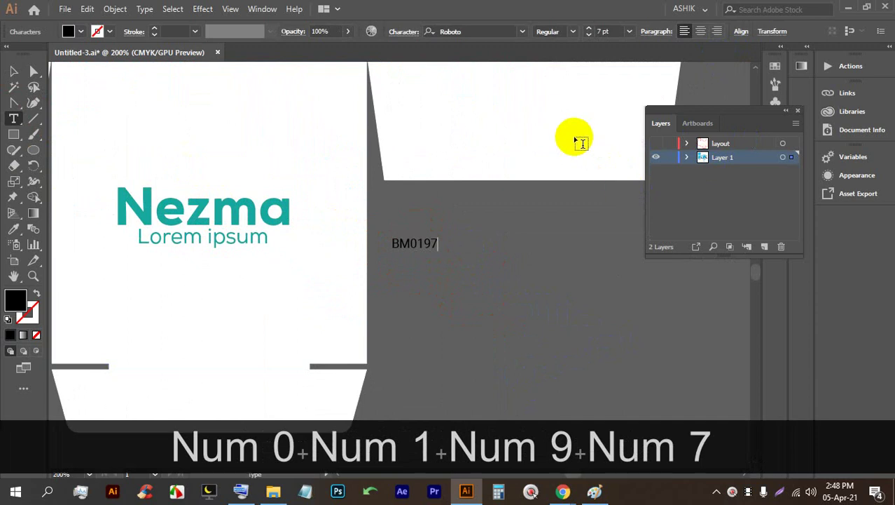
pyautogui.press('Return')
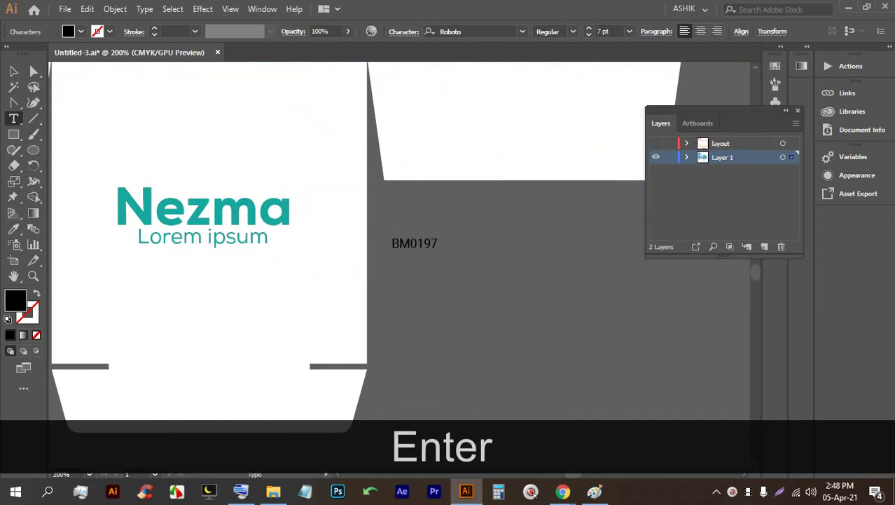
# - Add the lines MFD03/20 and EXP 02/22 beneath BM0197
pyautogui.press('shift')
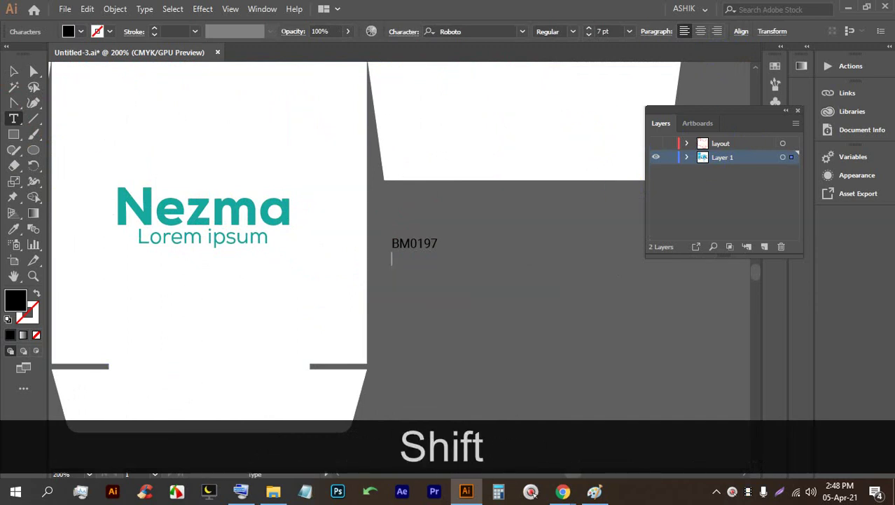
pyautogui.write('MF')
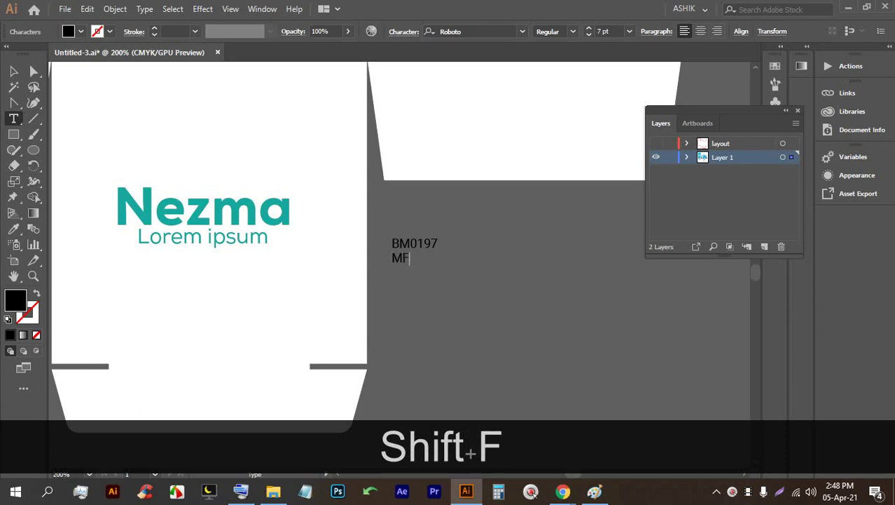
pyautogui.write('D0')
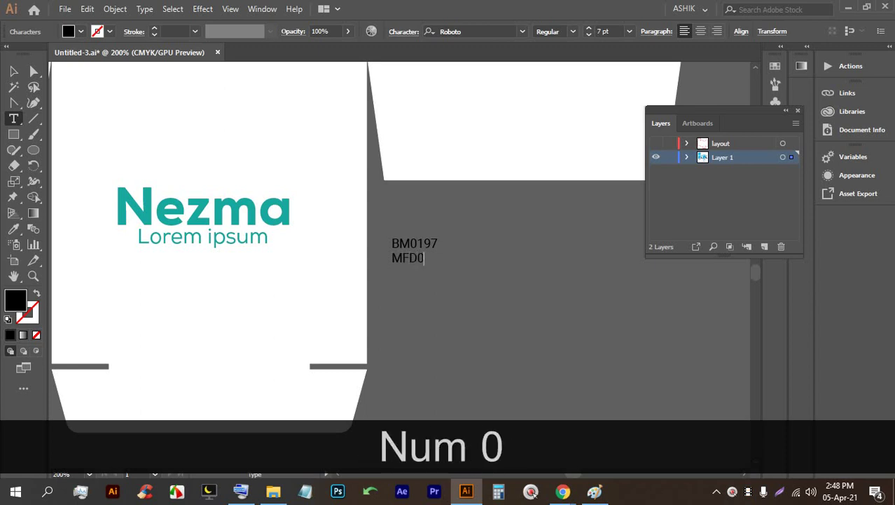
pyautogui.write('3')
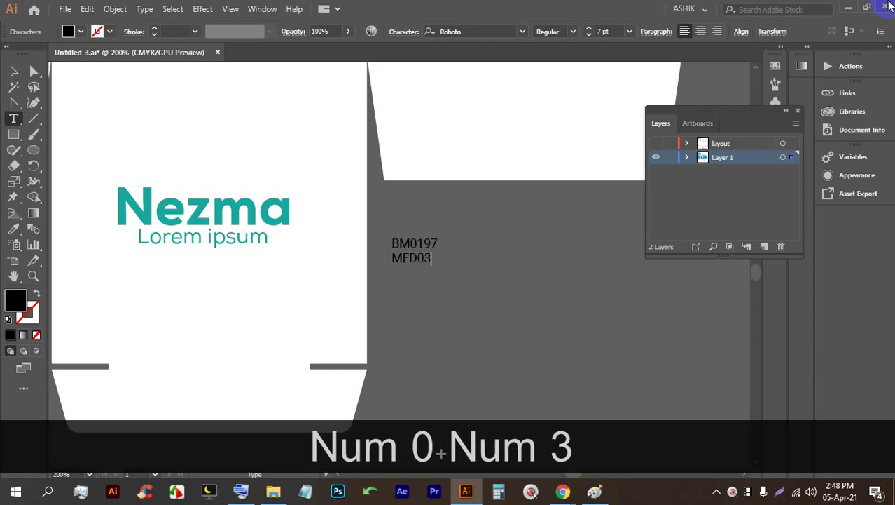
pyautogui.write('/20')
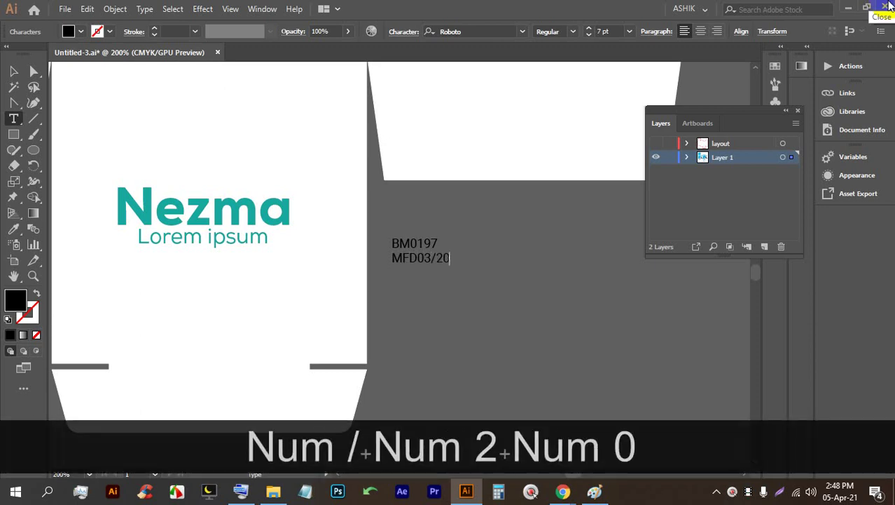
pyautogui.press('Return')
pyautogui.write('EXP')
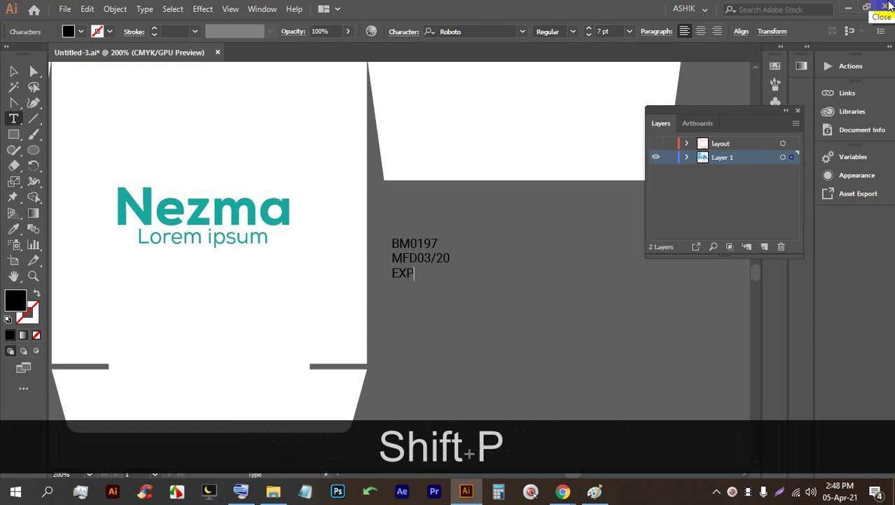
pyautogui.write(' 02')
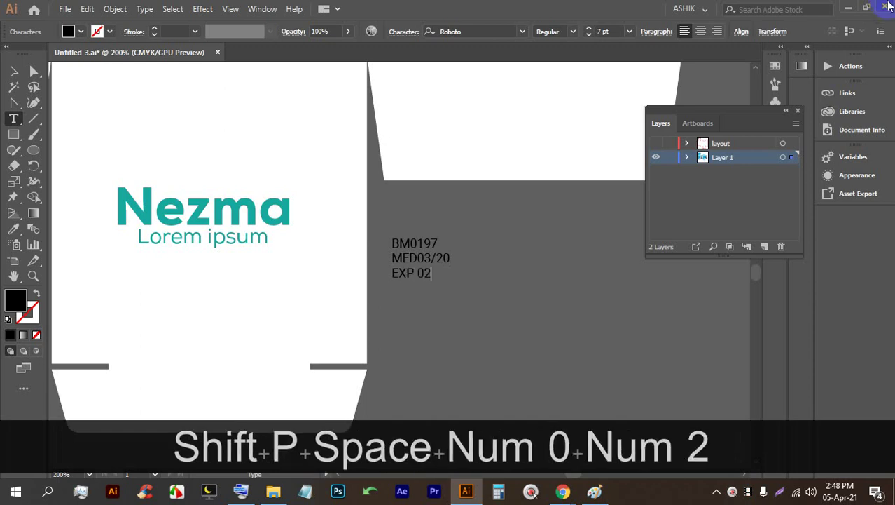
pyautogui.write('/22')
# - Change the manufacturing date line to MFD03/21 and finish editing the text
pyautogui.moveTo(431, 258); pyautogui.dragTo(450, 258)
pyautogui.write('1')
pyautogui.click(14, 71)
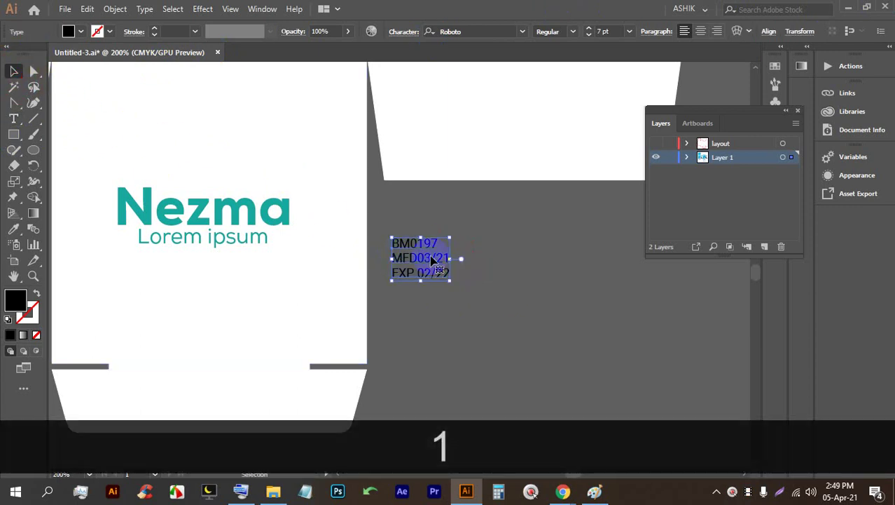
# - Rotate the batch and date text to read vertically and place it in the bottom flap's upper-right corner, then deselect it
pyautogui.scroll(-2, 424, 250)
pyautogui.moveTo(445, 263); pyautogui.dragTo(370, 163)
pyautogui.click(396, 209)
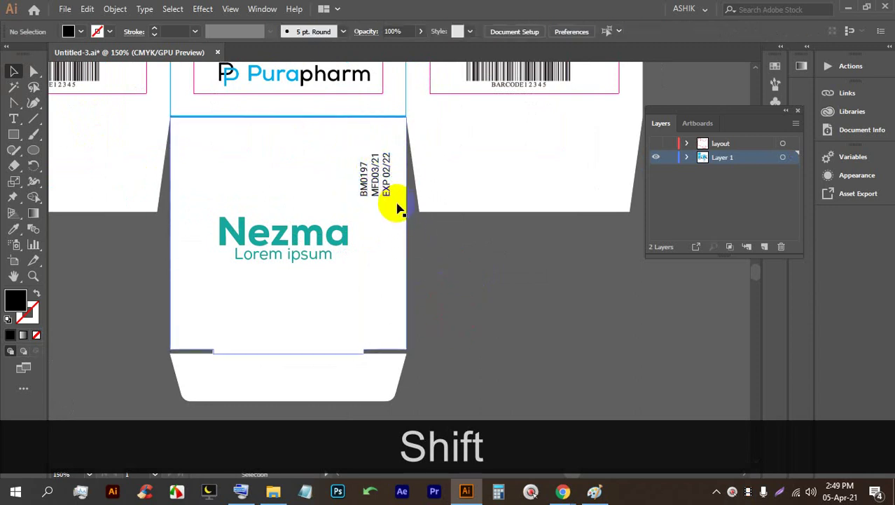
# - Set the batch and date text's font style to Black and move it slightly inward from the bottom flap's corner
pyautogui.click(391, 187)
pyautogui.click(573, 32)
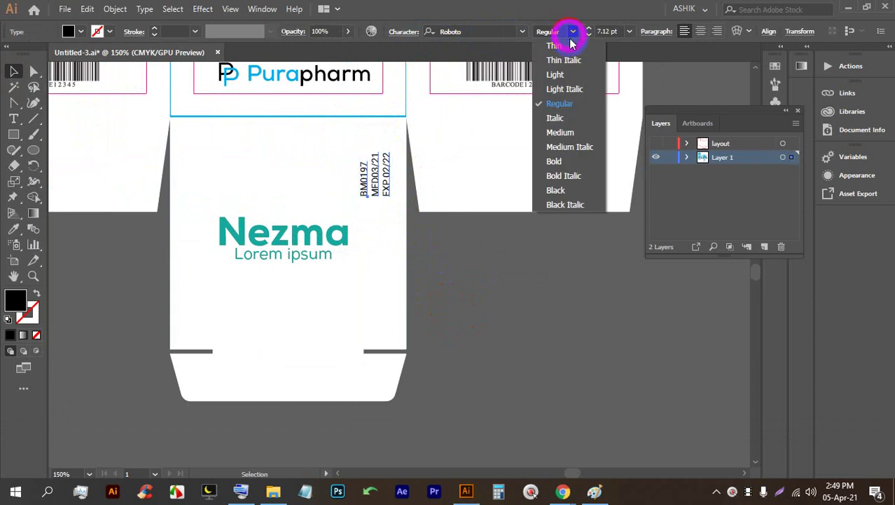
pyautogui.click(566, 196)
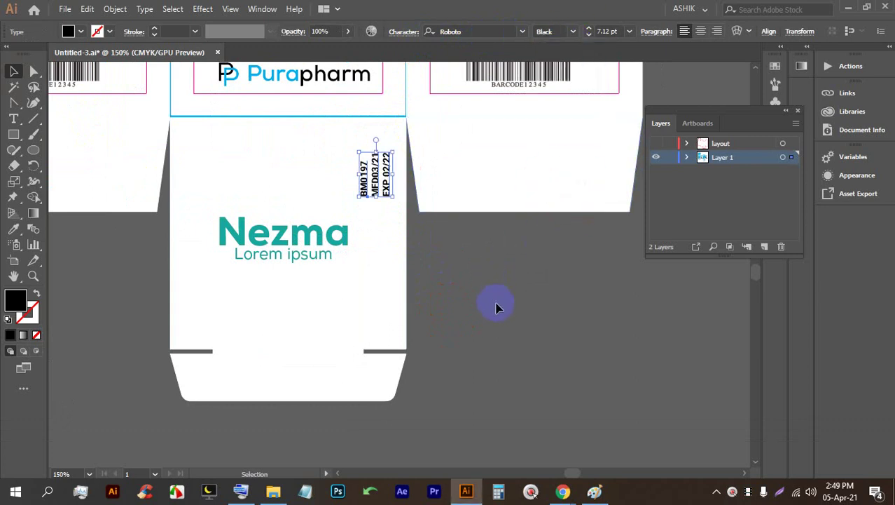
pyautogui.click(394, 176)
pyautogui.moveTo(384, 176)
pyautogui.mouseDown()
pyautogui.moveTo(370, 180)
pyautogui.moveTo(380, 180)
pyautogui.mouseUp()
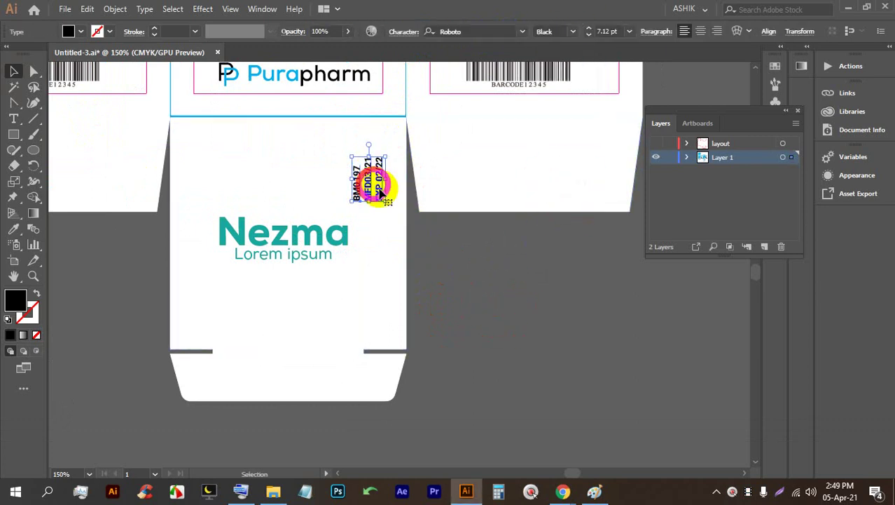
# - Deselect the batch and date text and save the document
pyautogui.scroll(-3, 410, 213)
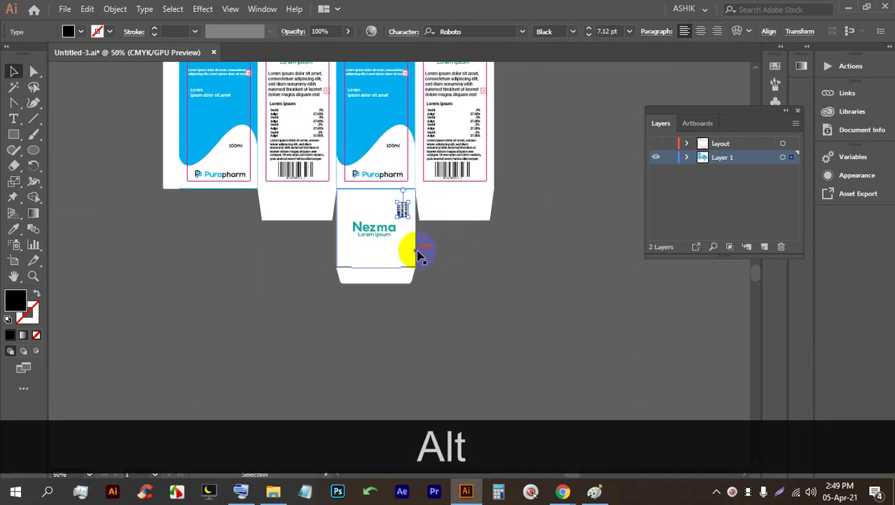
pyautogui.scroll(-1, 419, 255)
pyautogui.scroll(-2, 417, 254)
pyautogui.scroll(2, 413, 252)
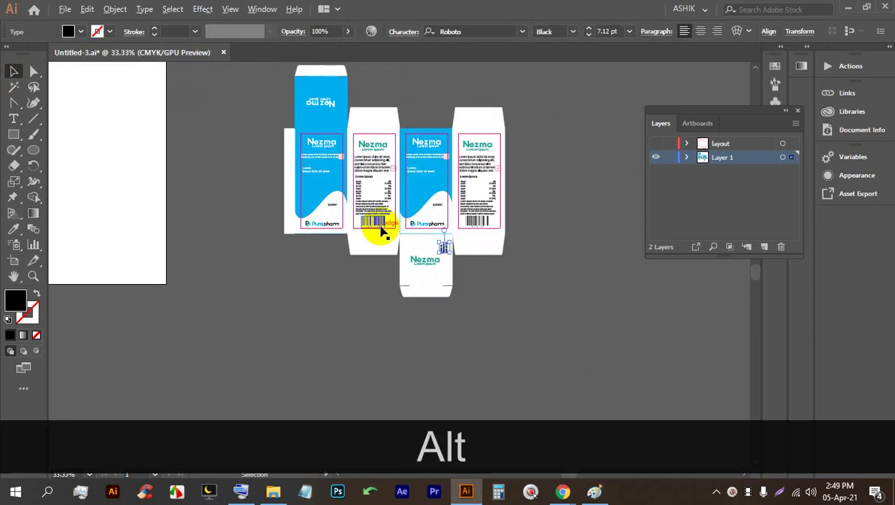
pyautogui.click(515, 286)
pyautogui.hotkey('ctrl', 's')
pyautogui.hotkey('ctrl', 's')
pyautogui.hotkey('ctrl', 's')
pyautogui.hotkey('ctrl', 's')
pyautogui.hotkey('ctrl', 's')
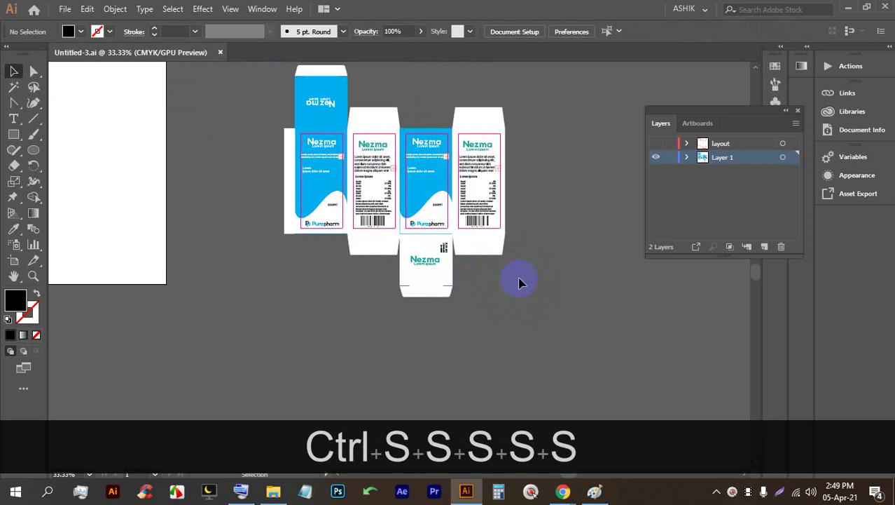
# - Unlock all objects and place a copy of the entire box layout to the right of the original
pyautogui.scroll(2, 519, 280)
pyautogui.click(468, 251)
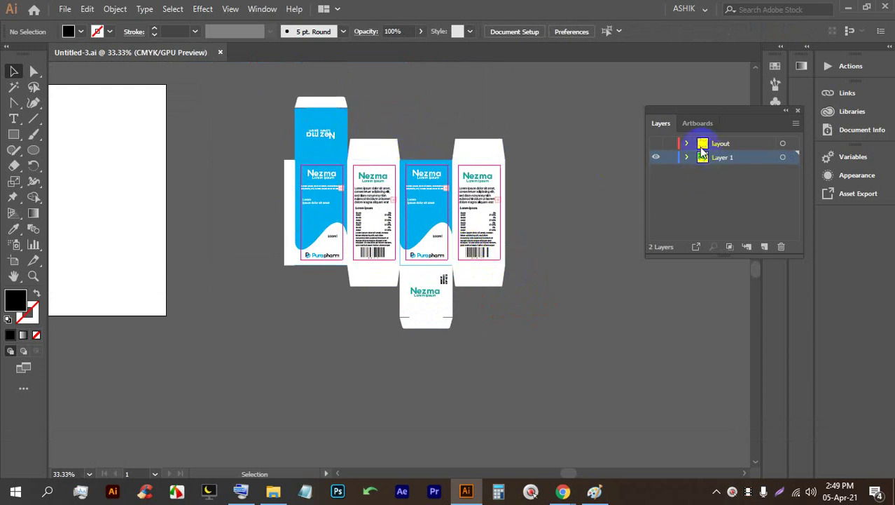
pyautogui.hotkey('ctrl', 'alt')
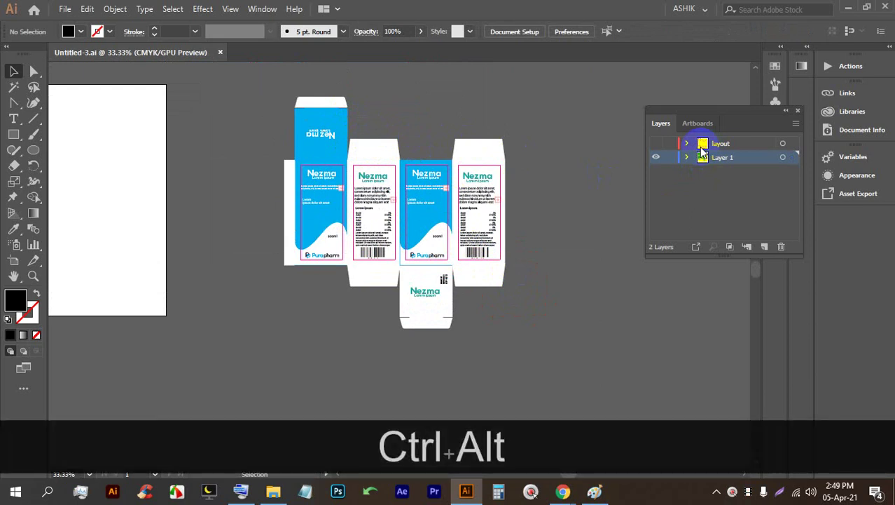
pyautogui.hotkey('ctrl', 'alt', '2')
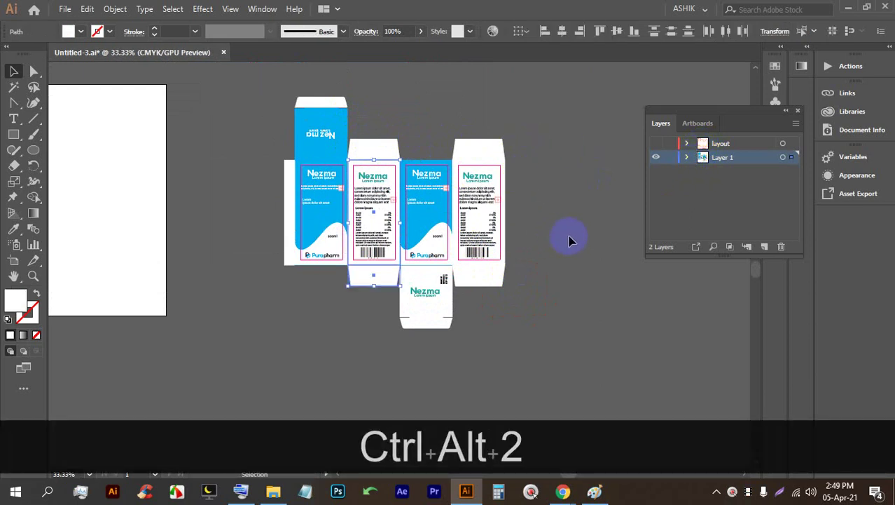
pyautogui.moveTo(569, 239); pyautogui.dragTo(416, 232)
pyautogui.keyDown('alt'); pyautogui.click(428, 274); pyautogui.keyUp('alt')
pyautogui.click(254, 198)
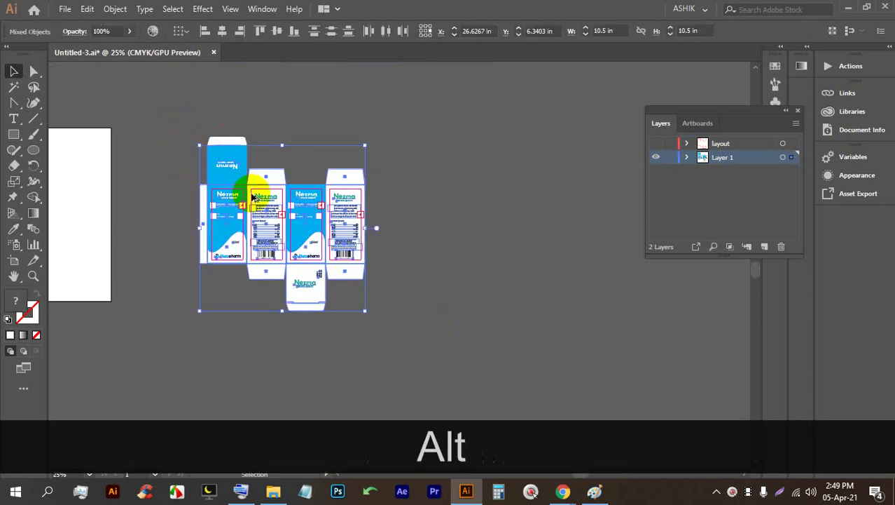
pyautogui.click(365, 343)
pyautogui.moveTo(299, 201); pyautogui.dragTo(529, 199)
pyautogui.click(625, 202)
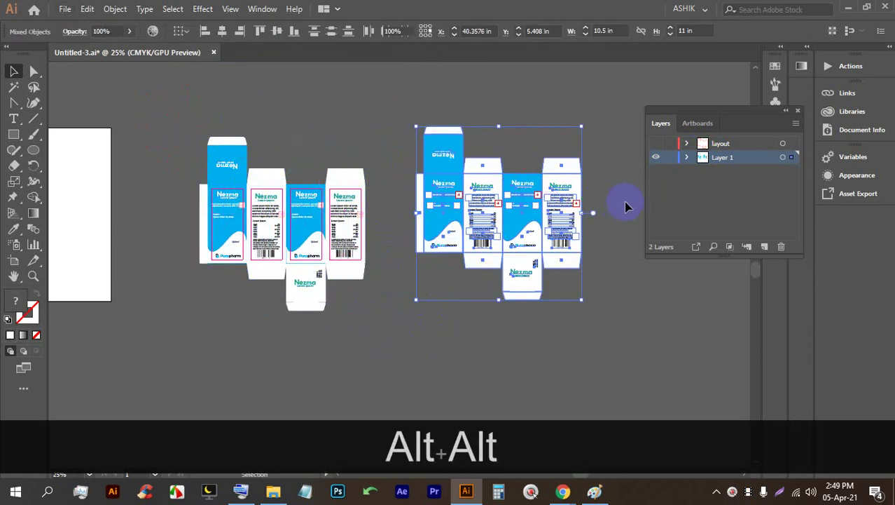
# - Deselect the copied box layout and lock the lower flap of its fourth panel
pyautogui.scroll(1, 601, 221)
pyautogui.moveTo(553, 298); pyautogui.dragTo(333, 84)
pyautogui.rightClick(394, 145)
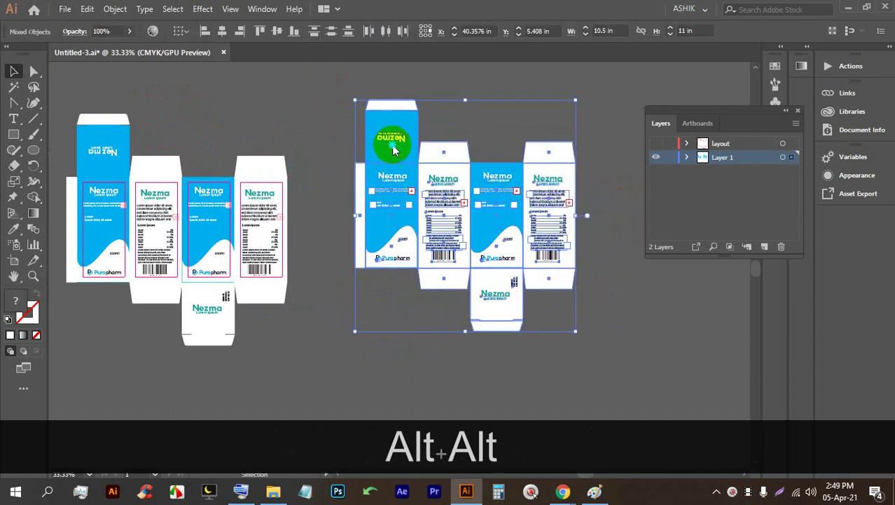
pyautogui.click(493, 239)
pyautogui.click(597, 289)
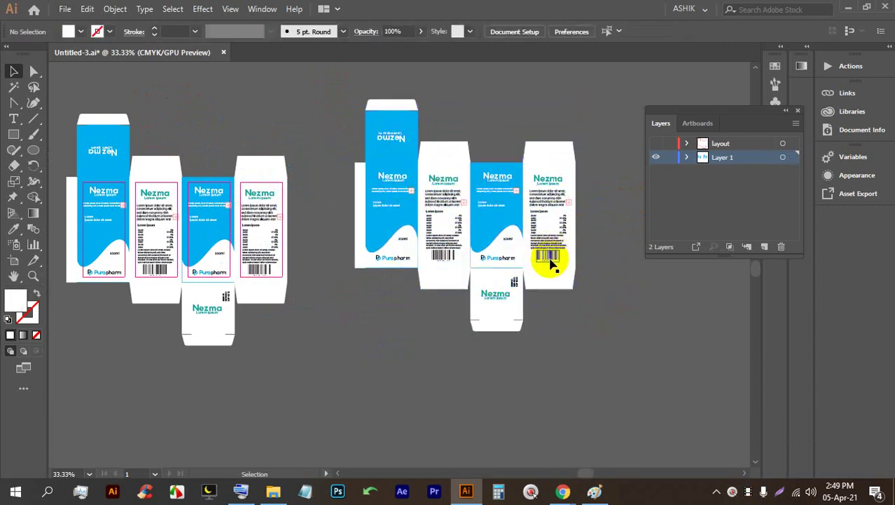
pyautogui.click(573, 272)
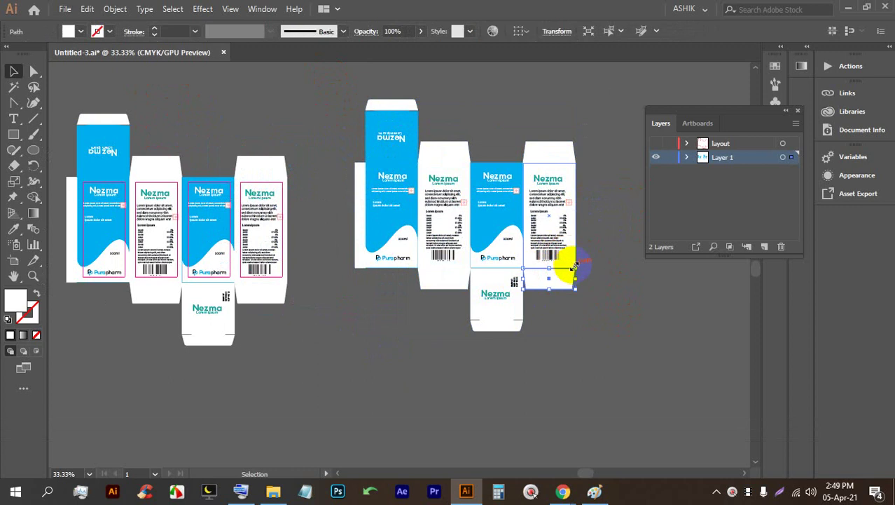
pyautogui.hotkey('ctrl', '2')
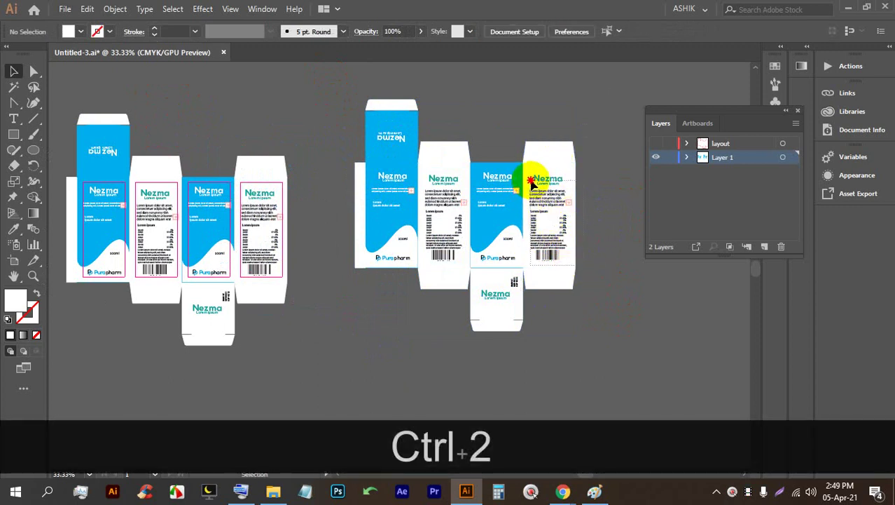
pyautogui.click(531, 183)
pyautogui.press('BackSpace')
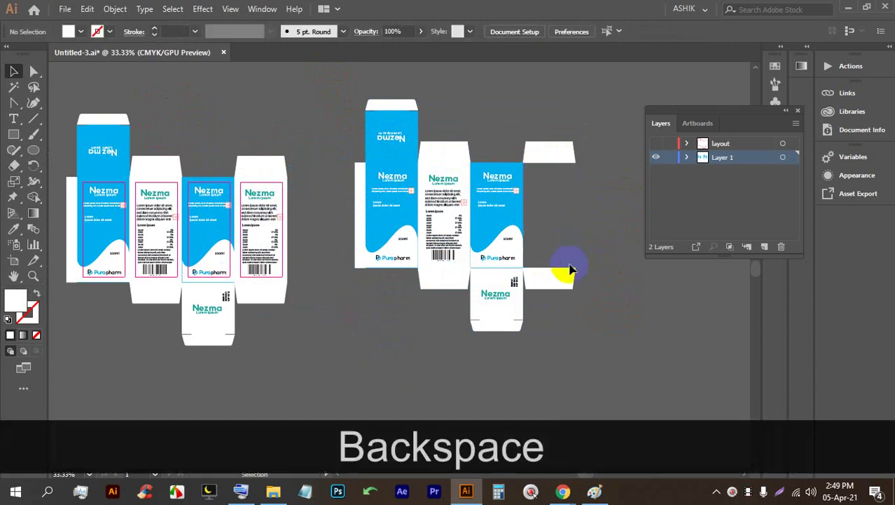
pyautogui.hotkey('ctrl', 'z')
# - Lock the copy's fourth panel background and delete the title, text, table and barcode on it
pyautogui.click(620, 266)
pyautogui.keyDown('ctrl'); pyautogui.click(569, 259); pyautogui.keyUp('ctrl')
pyautogui.hotkey('ctrl', '2')
pyautogui.moveTo(619, 270); pyautogui.dragTo(539, 181)
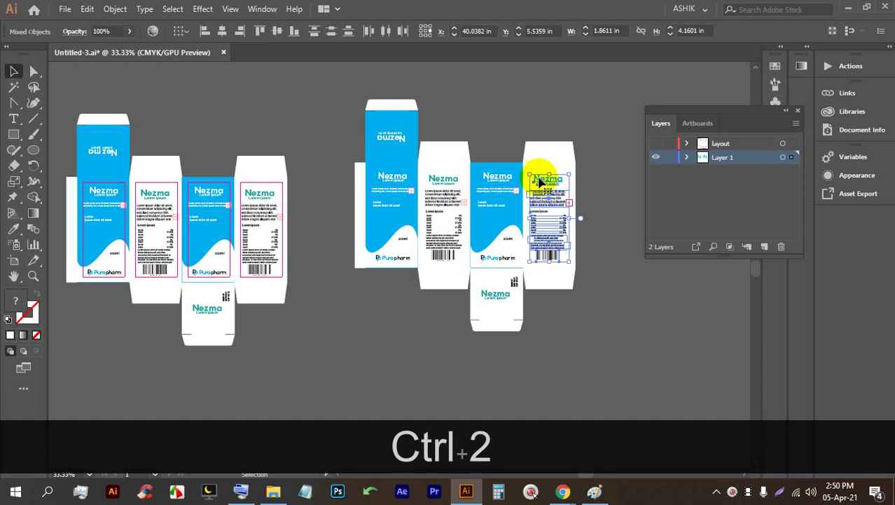
pyautogui.press('BackSpace')
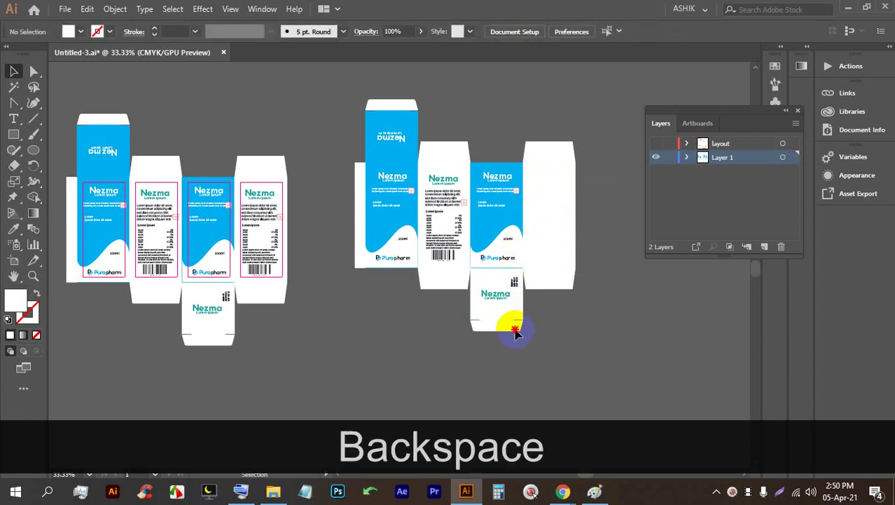
# - Delete the Nezma title, the Lorem ipsum subtitle and the batch and date text from the copy's bottom flap
pyautogui.scroll(3, 507, 308)
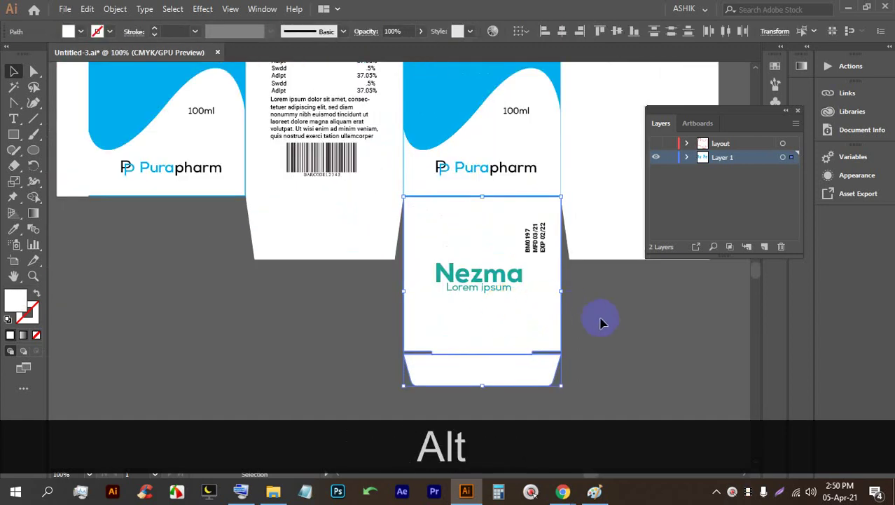
pyautogui.click(516, 286)
pyautogui.press('BackSpace')
pyautogui.click(506, 286)
pyautogui.press('BackSpace')
pyautogui.click(541, 250)
pyautogui.press('BackSpace')
pyautogui.scroll(-3, 544, 326)
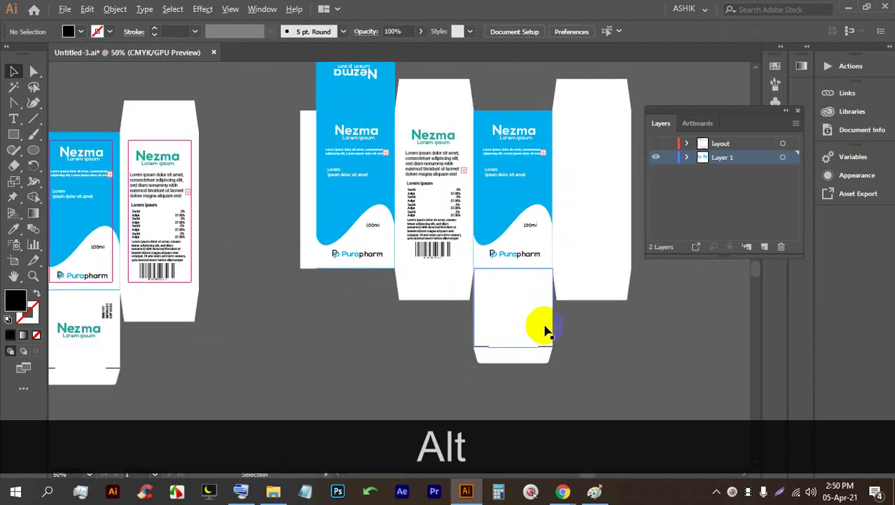
# - Lock the background shapes of the copy's third panel and delete its title, texts and Purapharm logo
pyautogui.keyDown('shift'); pyautogui.click(534, 186); pyautogui.keyUp('shift')
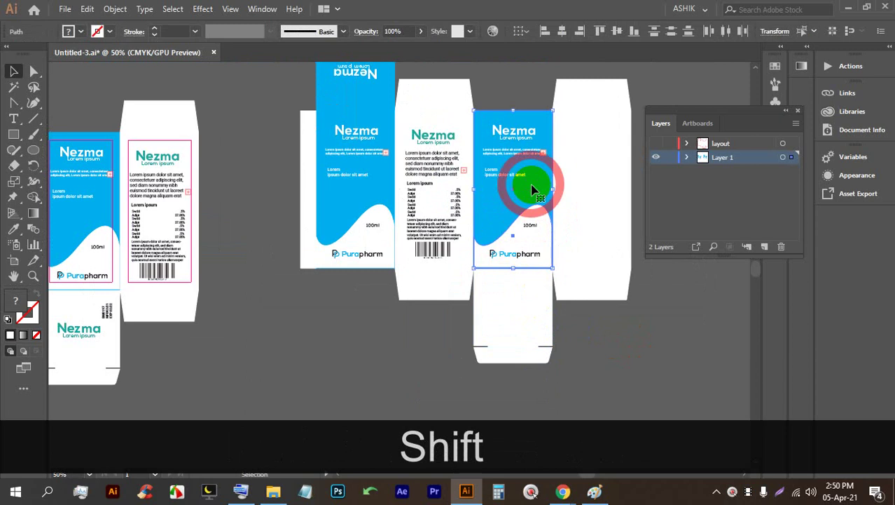
pyautogui.hotkey('ctrl', '2')
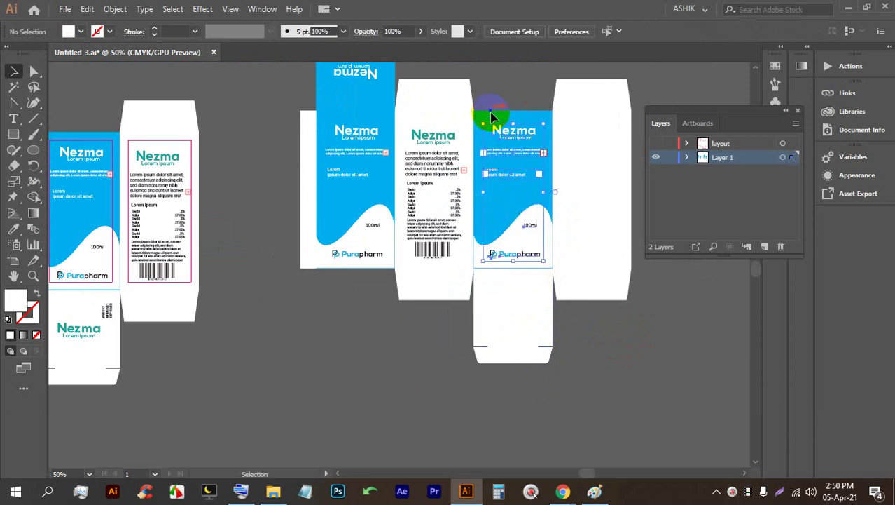
pyautogui.moveTo(489, 114); pyautogui.dragTo(550, 265)
pyautogui.press('BackSpace')
# - Lock the copy's second panel background and delete the title, text, table and barcode on it
pyautogui.click(456, 257)
pyautogui.hotkey('ctrl', '2')
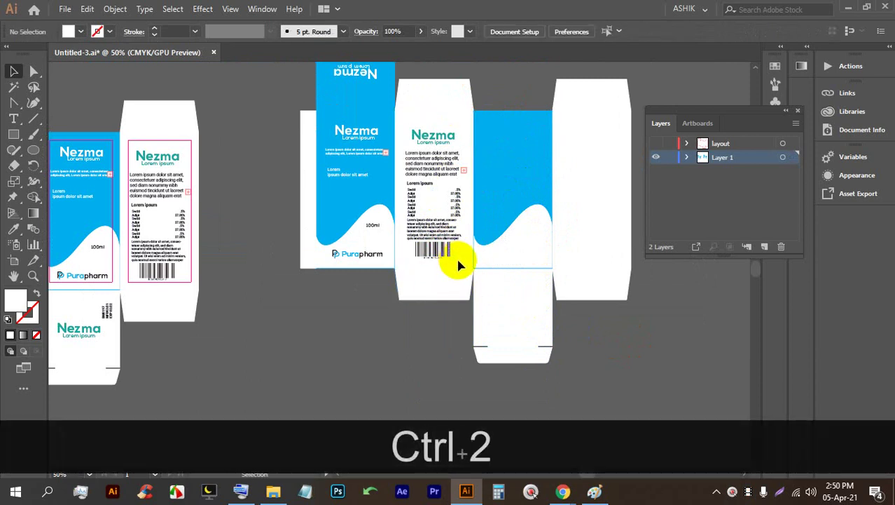
pyautogui.click(414, 132)
pyautogui.press('BackSpace')
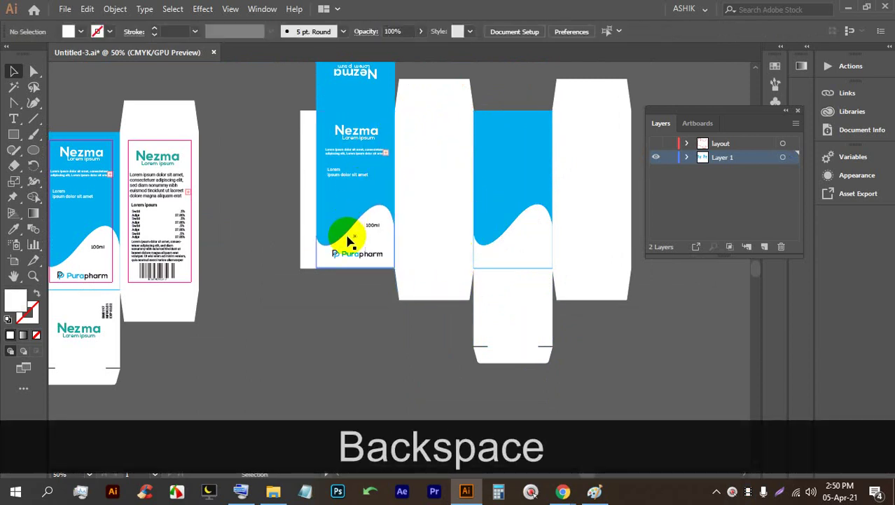
# - Lock the background shapes of the copy's first panel and delete its title, texts and Purapharm logo
pyautogui.click(263, 188)
pyautogui.click(315, 258)
pyautogui.hotkey('ctrl', '2')
pyautogui.moveTo(372, 266); pyautogui.dragTo(335, 132)
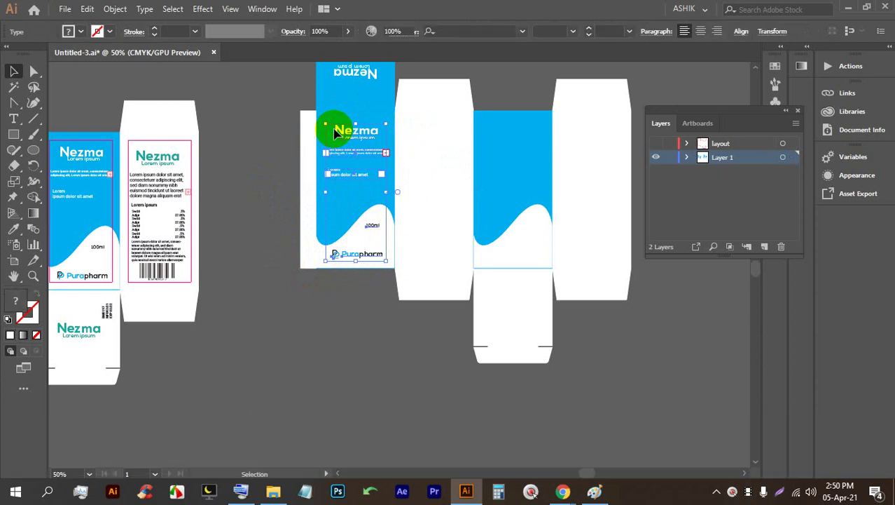
pyautogui.press('BackSpace')
# - Delete the upside-down Nezma title and its Lorem ipsum subtitle from the copy's top flap
pyautogui.scroll(3, 347, 147)
pyautogui.press('BackSpace')
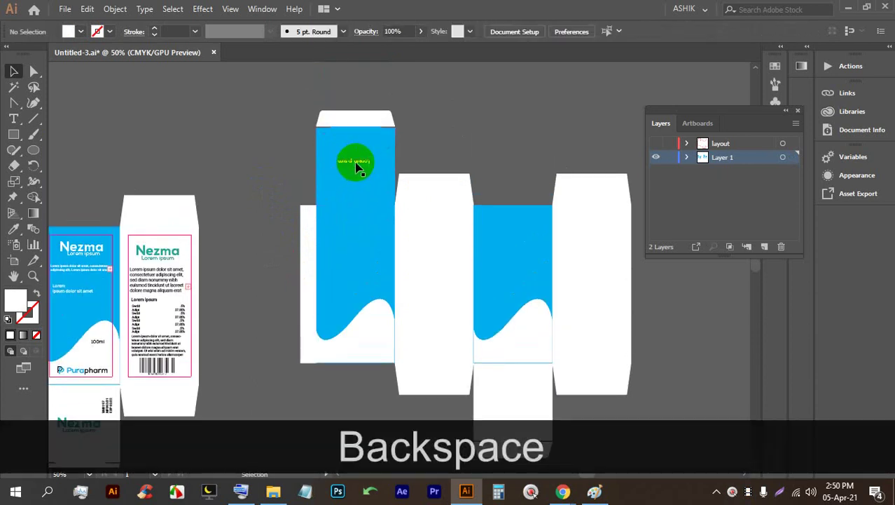
pyautogui.press('BackSpace')
# - Unlock all objects and delete the white wave shapes from the copy's two blue panels
pyautogui.scroll(-2, 438, 180)
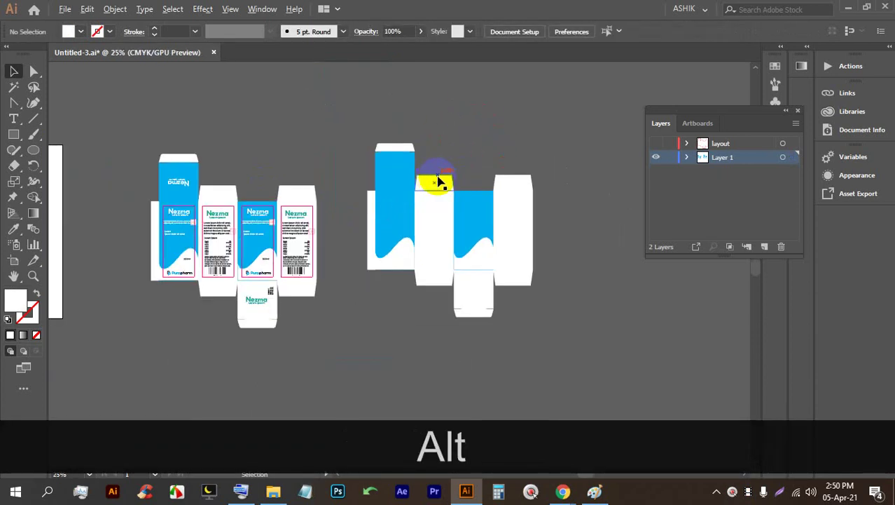
pyautogui.scroll(2, 490, 231)
pyautogui.moveTo(579, 311); pyautogui.dragTo(544, 260)
pyautogui.scroll(-1, 420, 261)
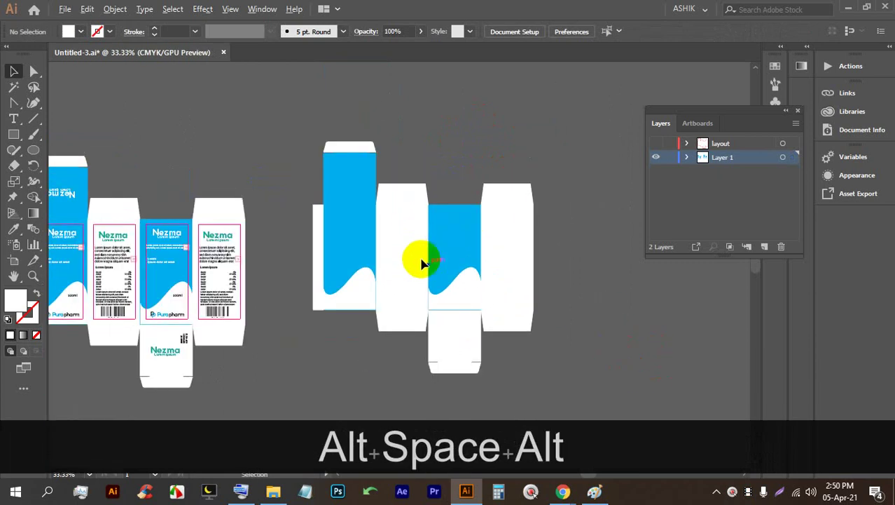
pyautogui.click(325, 154)
pyautogui.click(600, 210)
pyautogui.hotkey('ctrl', 'alt', '2')
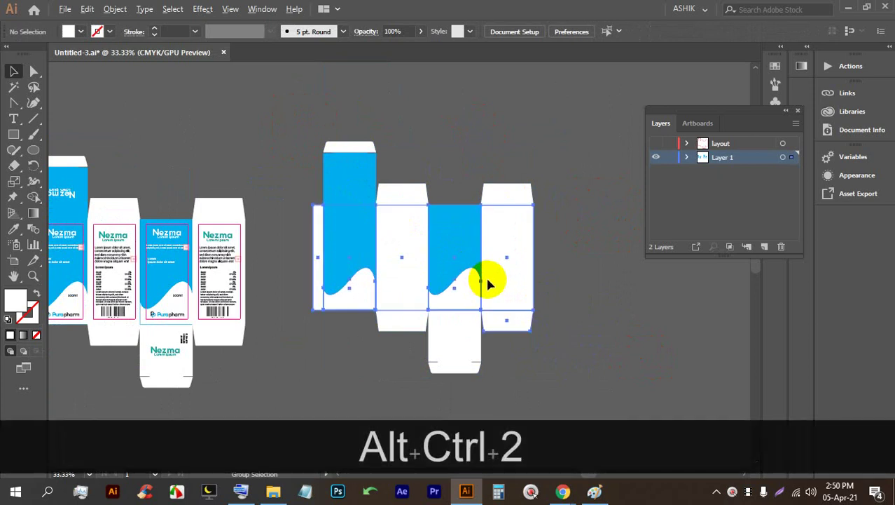
pyautogui.press('BackSpace')
pyautogui.click(360, 287)
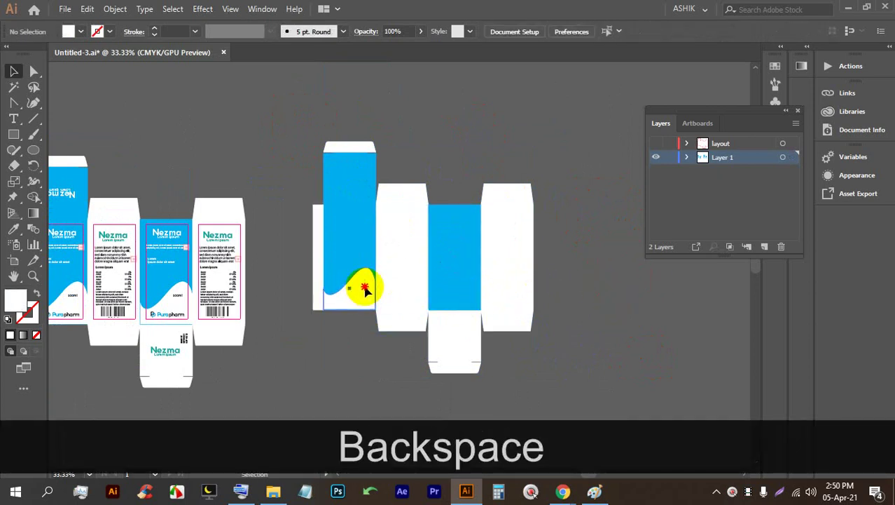
pyautogui.press('BackSpace')
# - Select all remaining panels and flaps of the copied box and convert them into guides
pyautogui.click(319, 249)
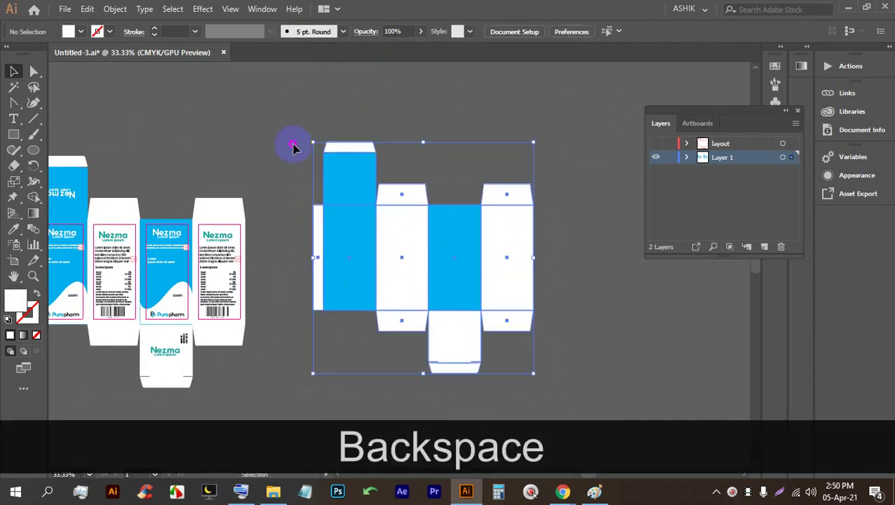
pyautogui.scroll(1, 363, 223)
pyautogui.rightClick(364, 228)
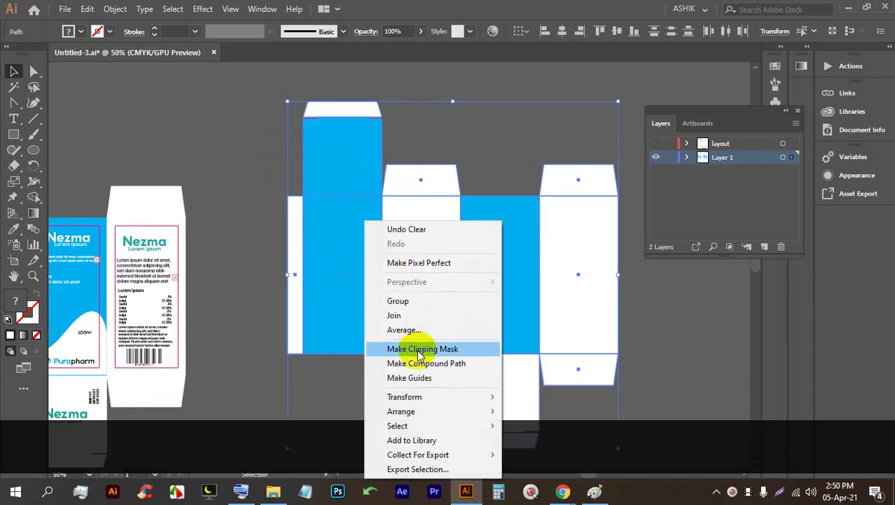
pyautogui.click(410, 377)
pyautogui.scroll(-1, 375, 214)
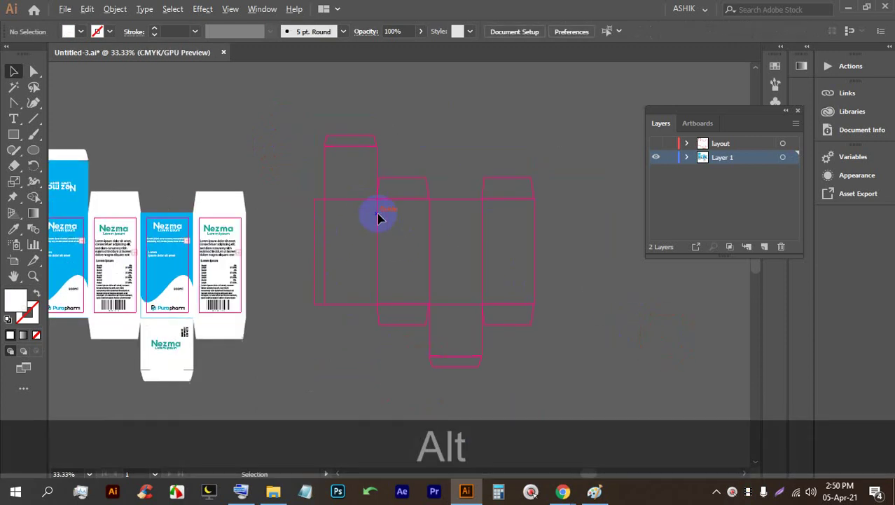
pyautogui.scroll(1, 581, 306)
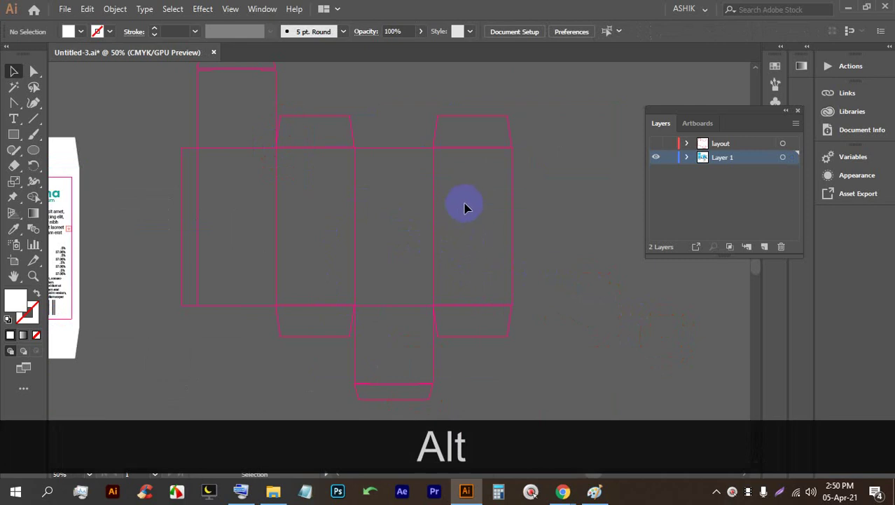
pyautogui.scroll(1, 641, 211)
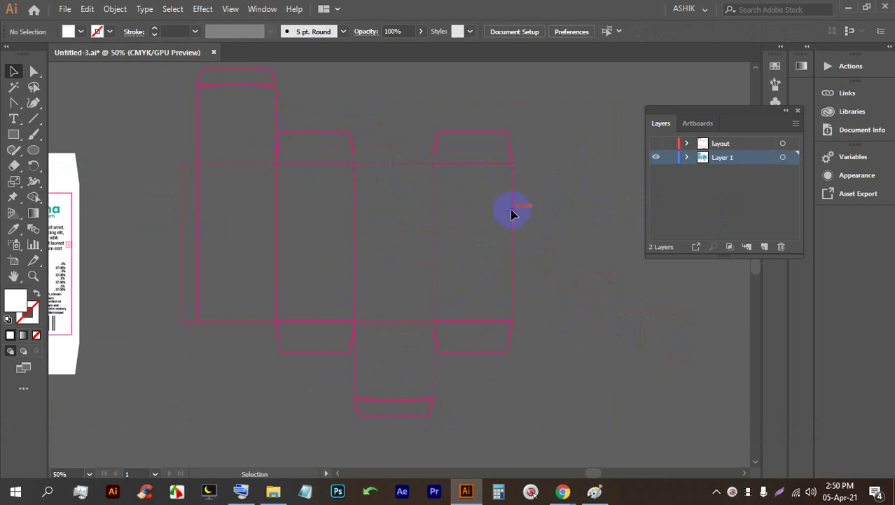
# - Unlock the guides, select all the box outline guides of the cleared copy and group them
pyautogui.scroll(1, 538, 224)
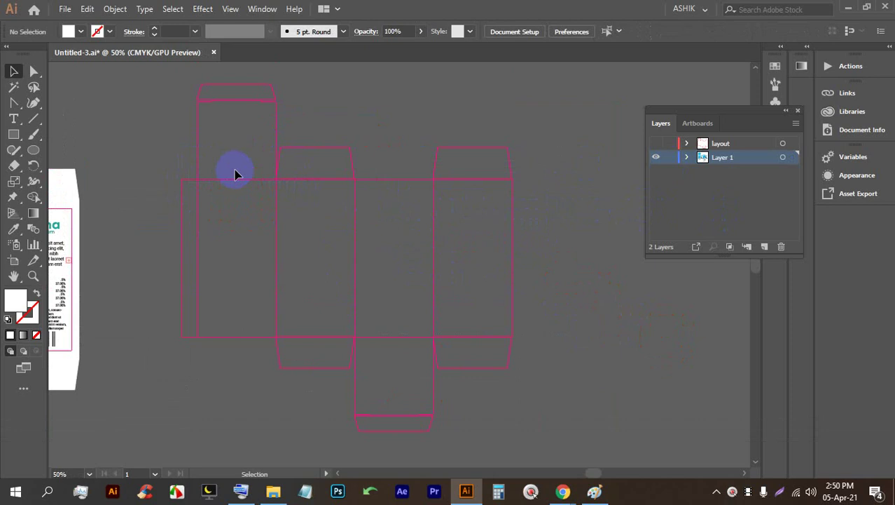
pyautogui.rightClick(294, 168)
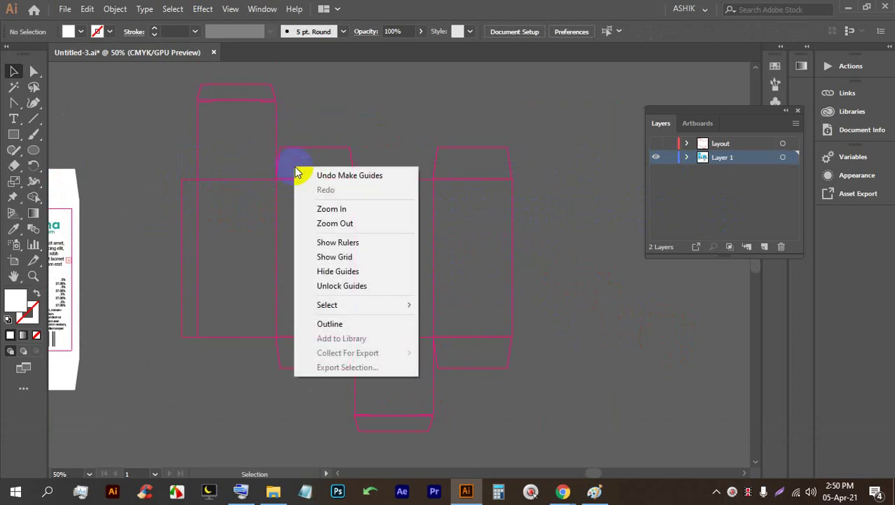
pyautogui.click(336, 288)
pyautogui.click(358, 184)
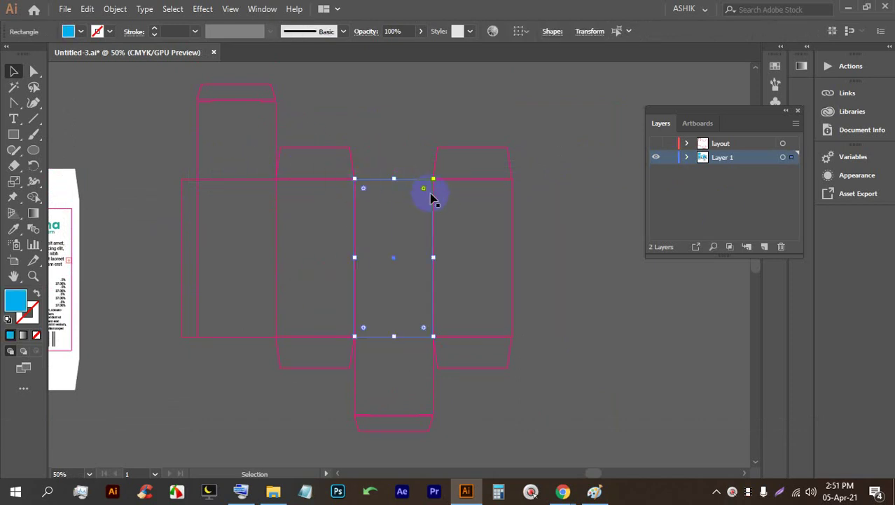
pyautogui.scroll(-2, 499, 210)
pyautogui.click(570, 299)
pyautogui.moveTo(349, 184); pyautogui.dragTo(326, 136)
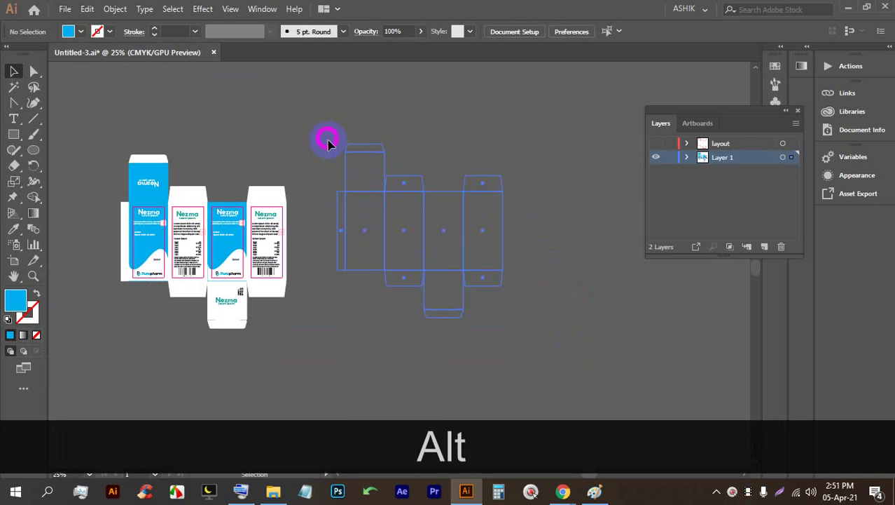
pyautogui.hotkey('ctrl', 'g')
# - Try aligning the grouped box guides over the Nezma box artwork, check the edges up close, and undo the placement
pyautogui.moveTo(381, 195); pyautogui.dragTo(145, 206)
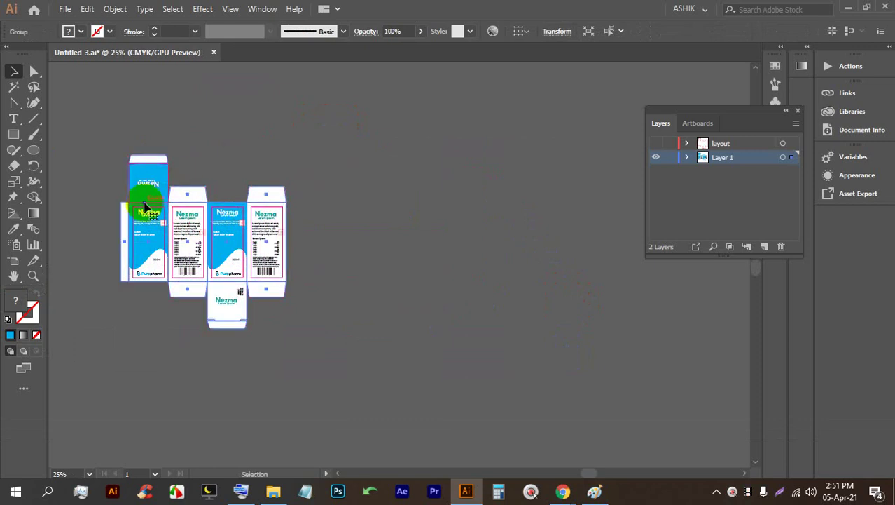
pyautogui.scroll(5, 153, 173)
pyautogui.scroll(-2, 308, 138)
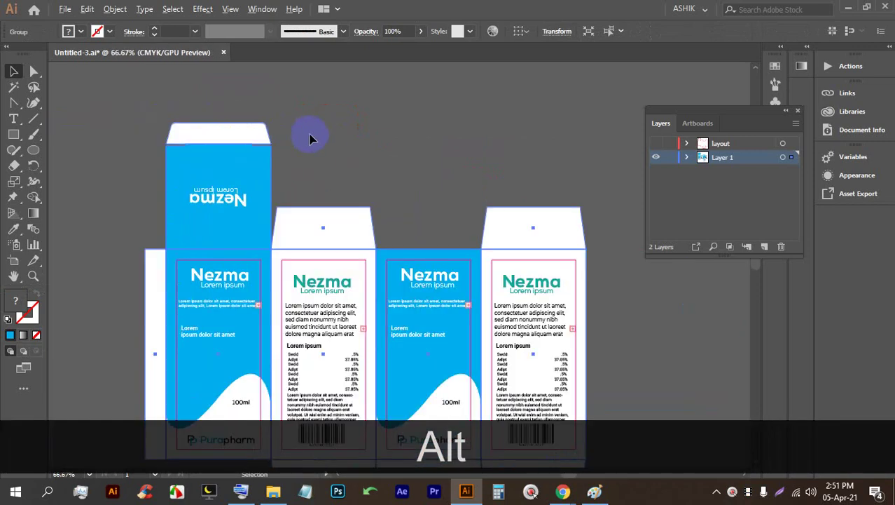
pyautogui.scroll(-2, 325, 136)
pyautogui.scroll(3, 432, 155)
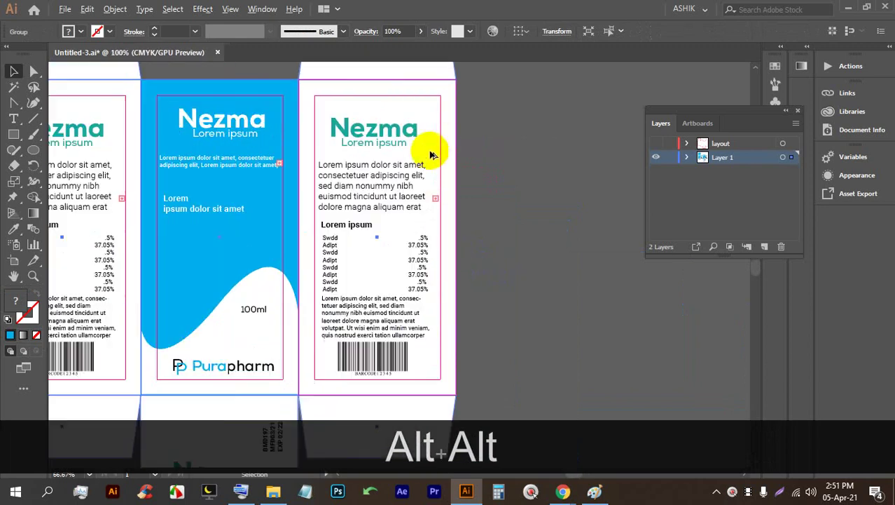
pyautogui.scroll(1, 464, 154)
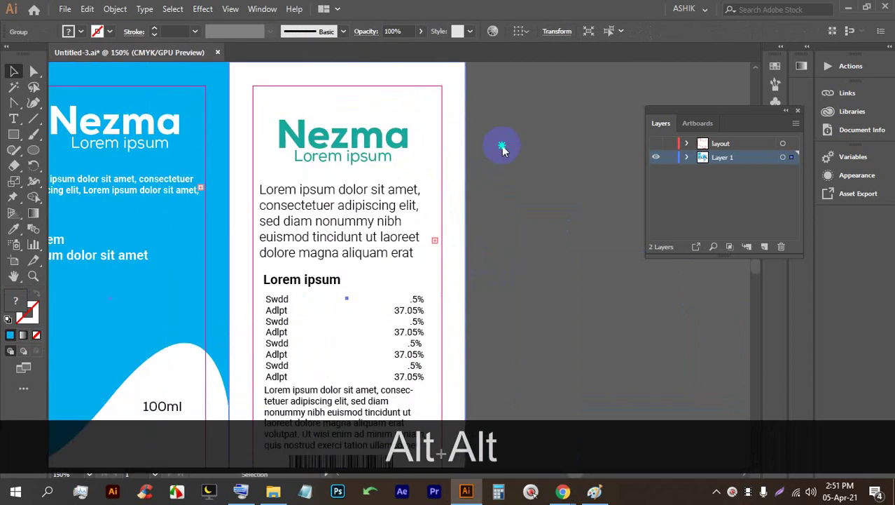
pyautogui.rightClick(501, 146)
pyautogui.click(480, 144)
pyautogui.scroll(-5, 479, 147)
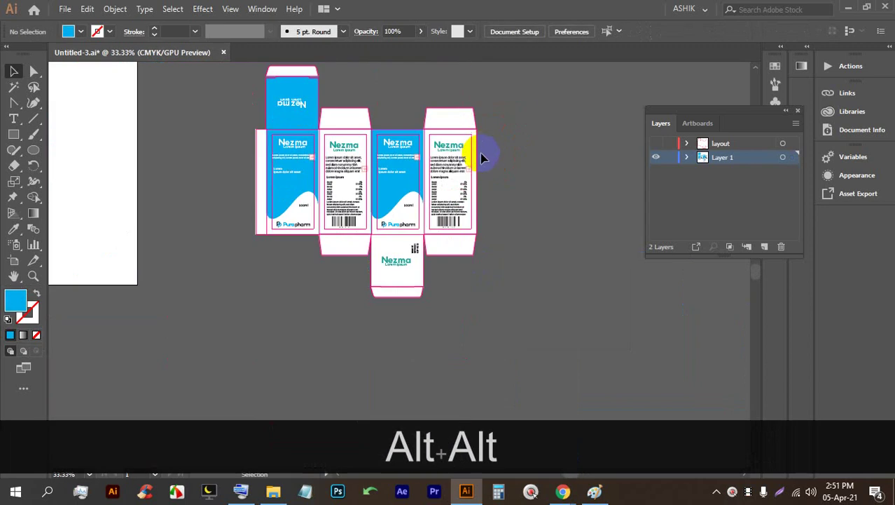
pyautogui.hotkey('ctrl', 'z')
pyautogui.moveTo(594, 224); pyautogui.dragTo(394, 266)
pyautogui.click(566, 274)
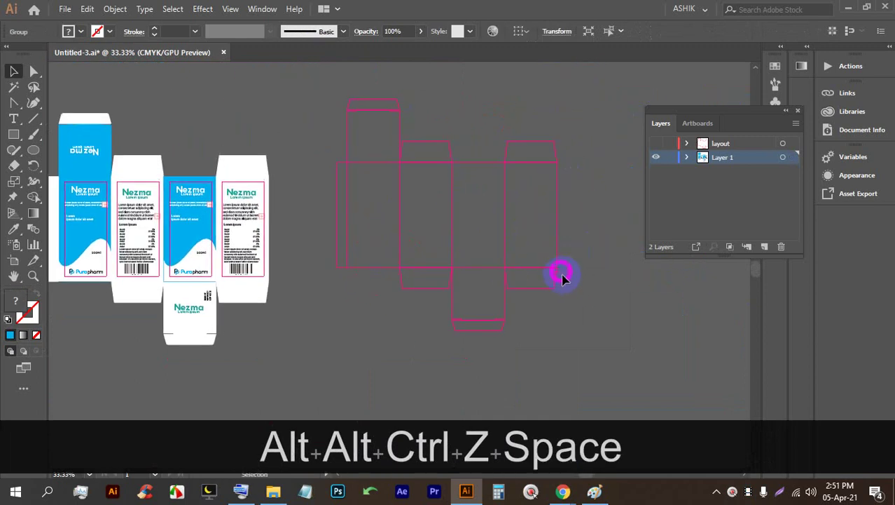
pyautogui.click(301, 100)
pyautogui.click(615, 283)
pyautogui.click(433, 154)
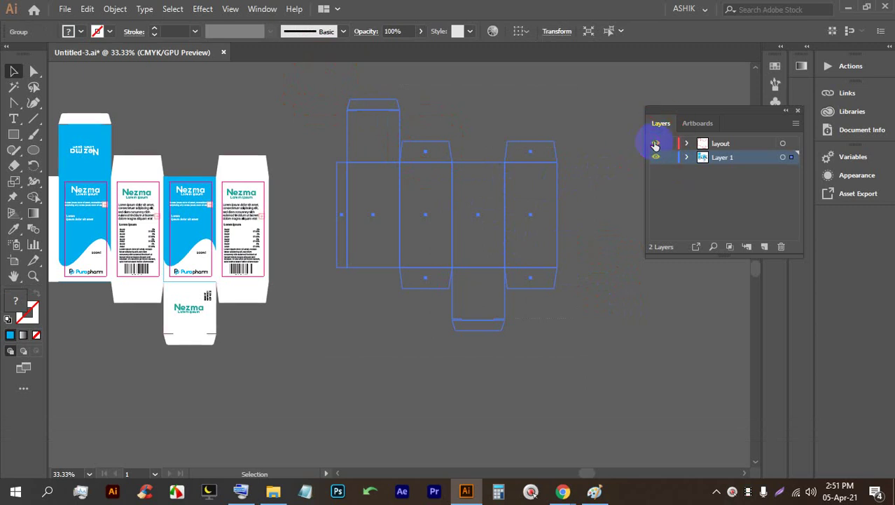
pyautogui.click(592, 324)
pyautogui.moveTo(341, 84); pyautogui.dragTo(454, 110)
pyautogui.click(517, 295)
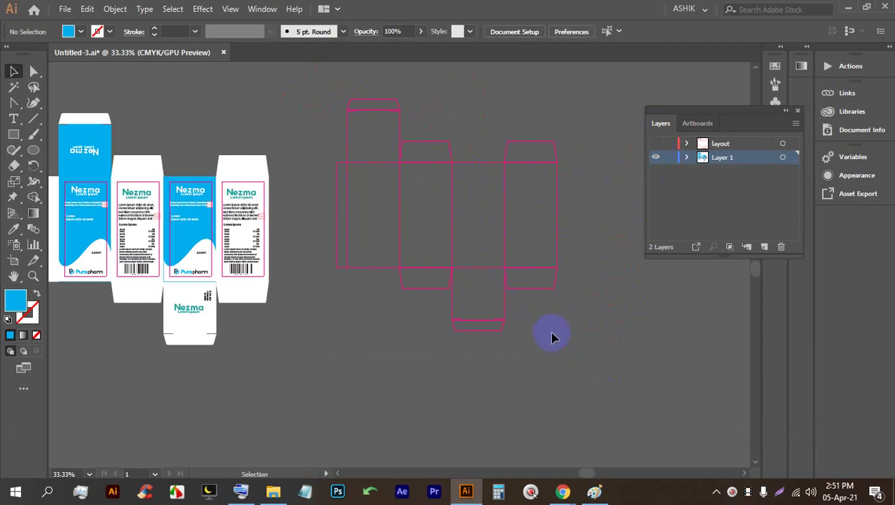
pyautogui.scroll(4, 332, 66)
pyautogui.hotkey('ctrl', 'a')
pyautogui.click(356, 152)
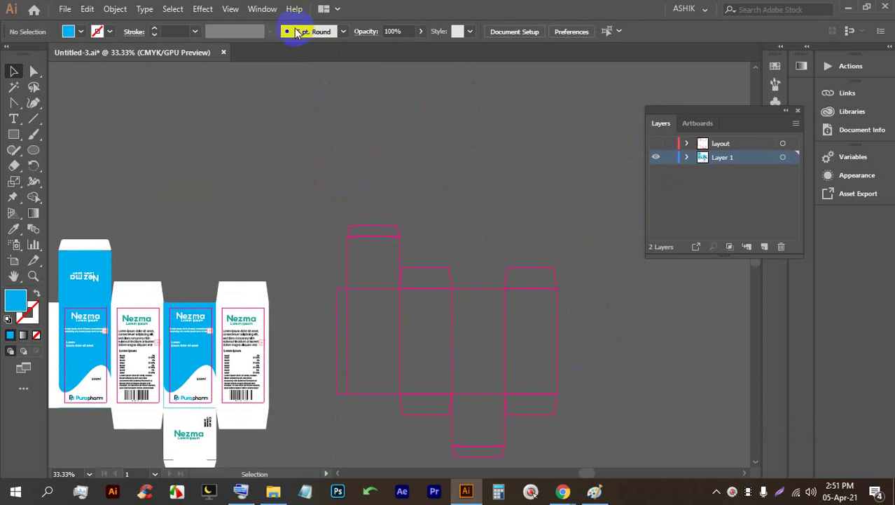
pyautogui.scroll(-2, 266, 110)
pyautogui.scroll(4, 254, 199)
pyautogui.moveTo(230, 230); pyautogui.dragTo(315, 215)
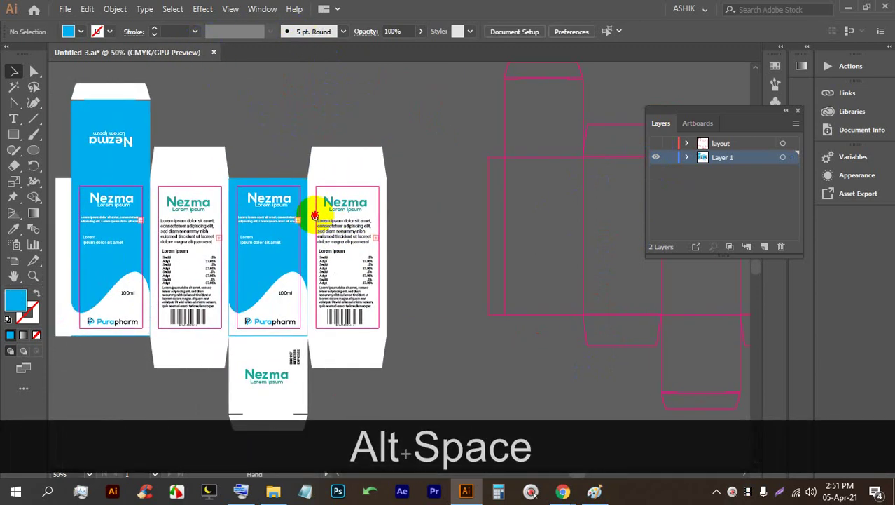
pyautogui.scroll(-2, 315, 216)
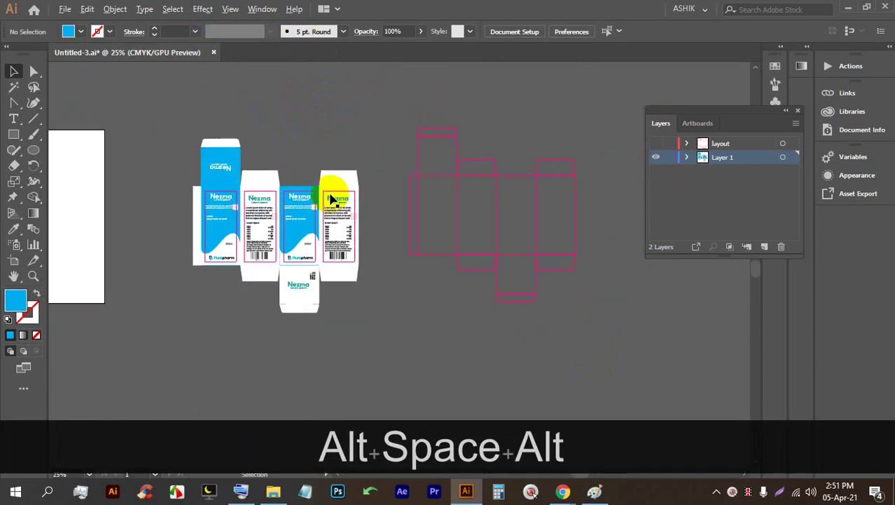
# - Change the guides' custom colour to light cyan (RGB 128, 255, 255) in the Guides & Grid preferences
pyautogui.click(89, 9)
pyautogui.moveTo(183, 424)
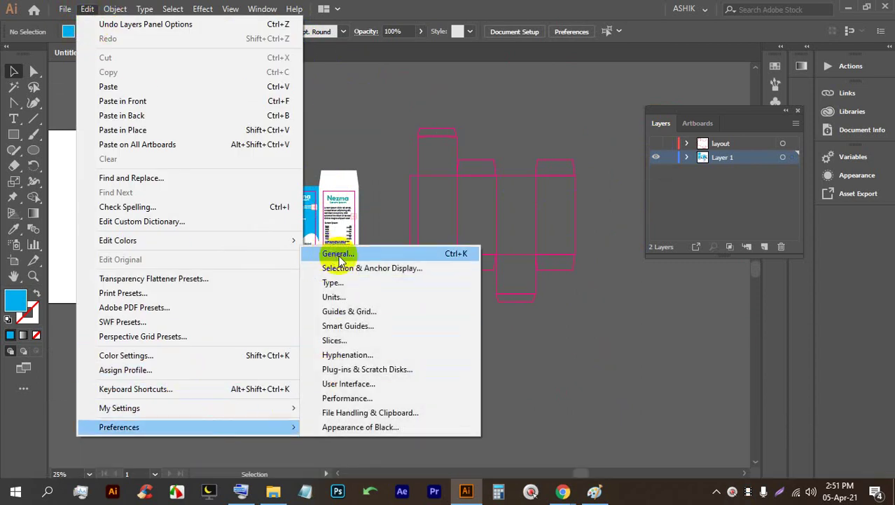
pyautogui.click(351, 316)
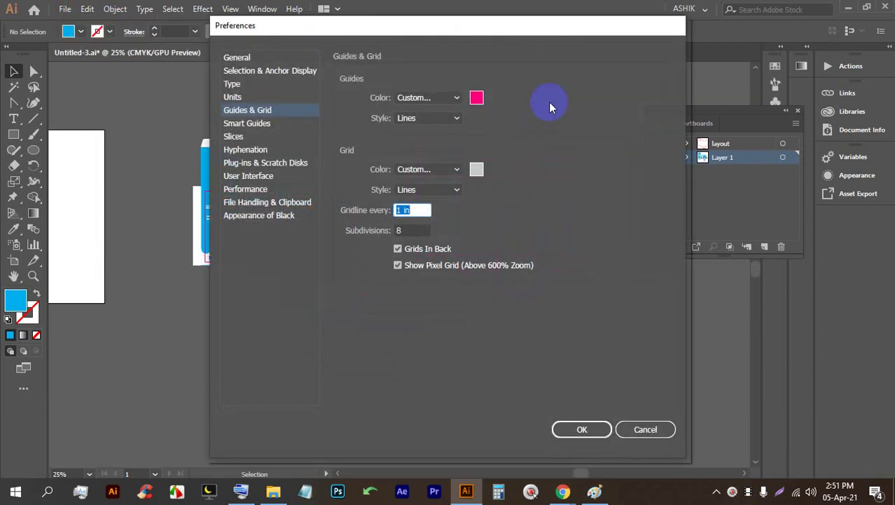
pyautogui.click(476, 99)
pyautogui.click(382, 184)
pyautogui.click(571, 428)
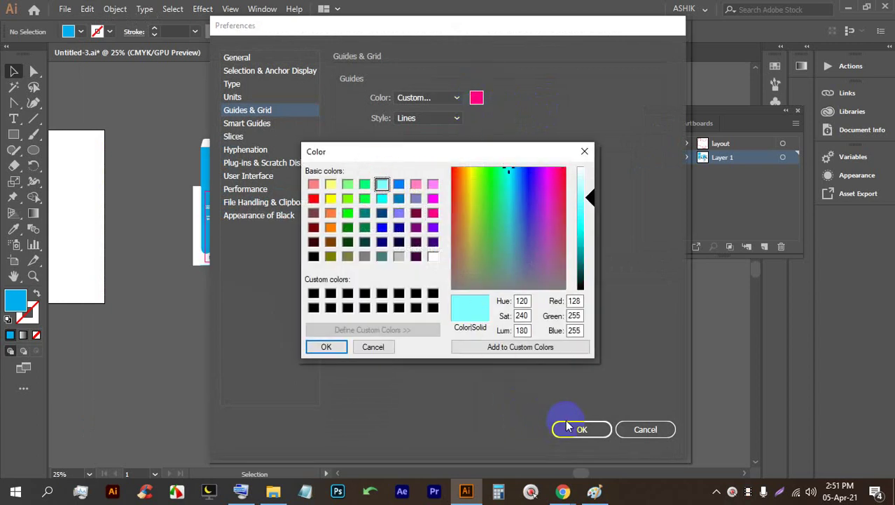
pyautogui.click(326, 346)
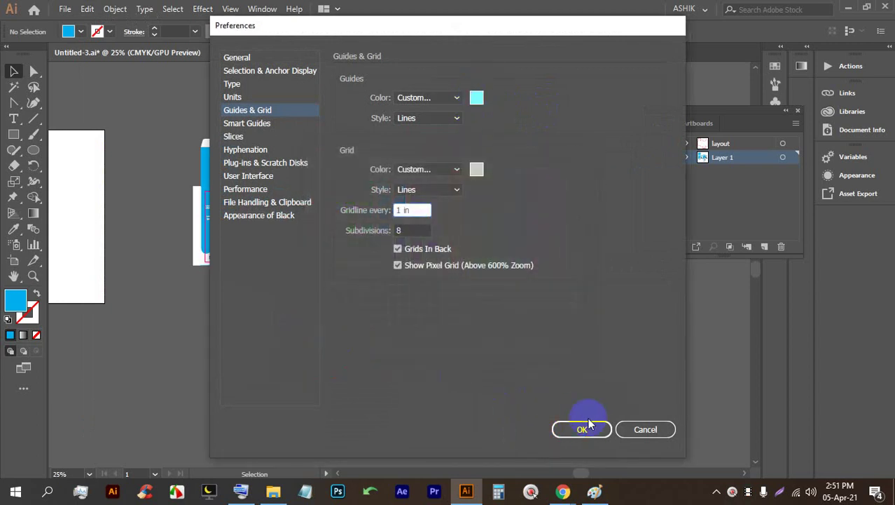
pyautogui.click(581, 427)
# - Check the recoloured guides around the box copy and artwork, and save the Untitled-3.ai document
pyautogui.scroll(4, 500, 177)
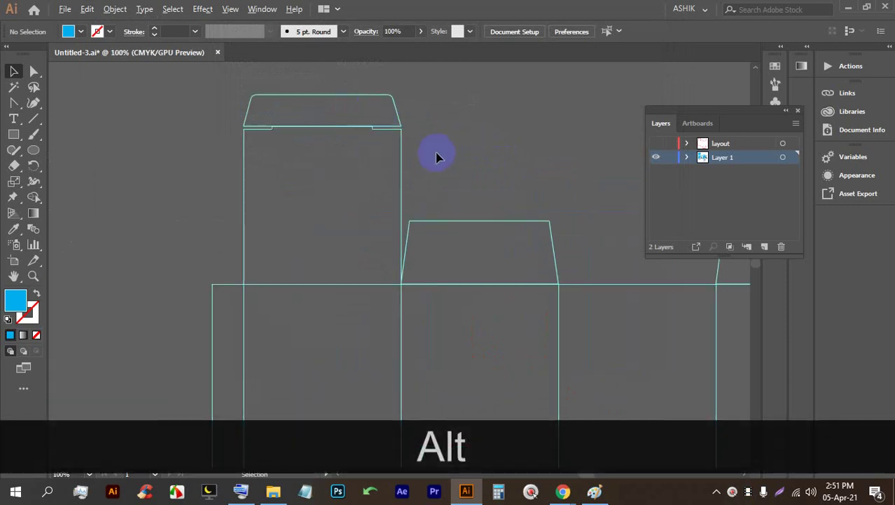
pyautogui.scroll(-4, 435, 154)
pyautogui.scroll(1, 400, 214)
pyautogui.scroll(1, 224, 240)
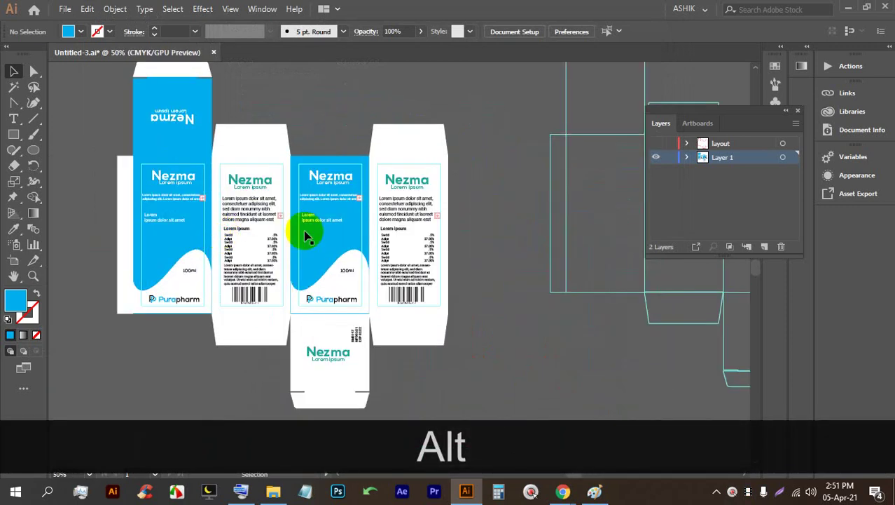
pyautogui.scroll(-2, 306, 236)
pyautogui.scroll(1, 296, 220)
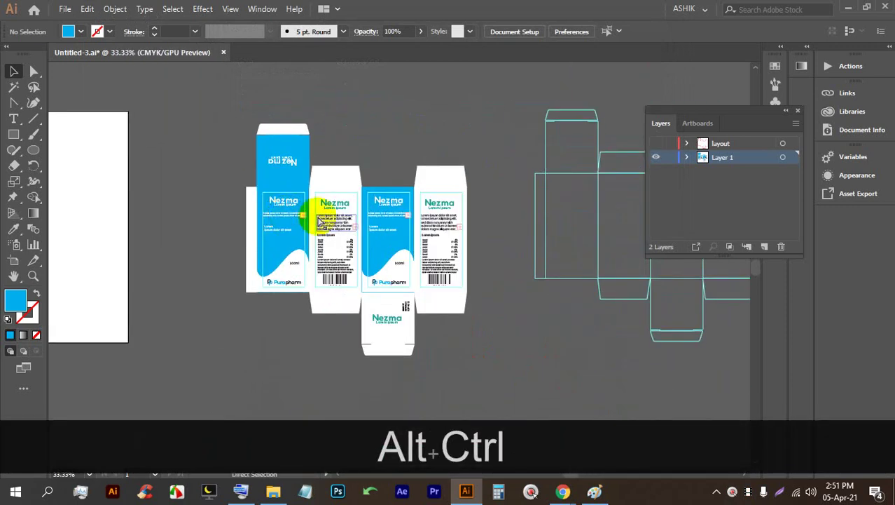
pyautogui.hotkey('ctrl', 'alt', 's')
pyautogui.click(380, 241)
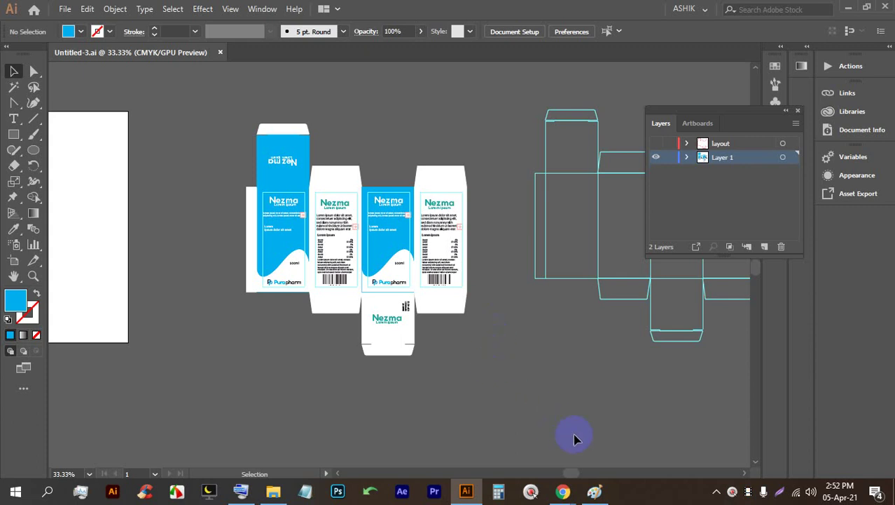
# - Switch to Chrome's product packaging image results and examine the Product Packaging Design Complete Guide image with its related images
pyautogui.click(569, 491)
pyautogui.click(131, 10)
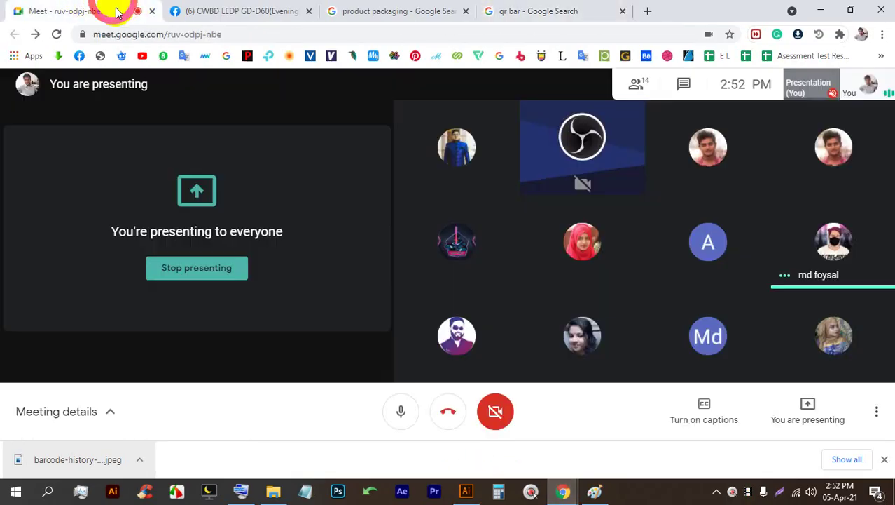
pyautogui.click(406, 10)
pyautogui.scroll(-3, 410, 243)
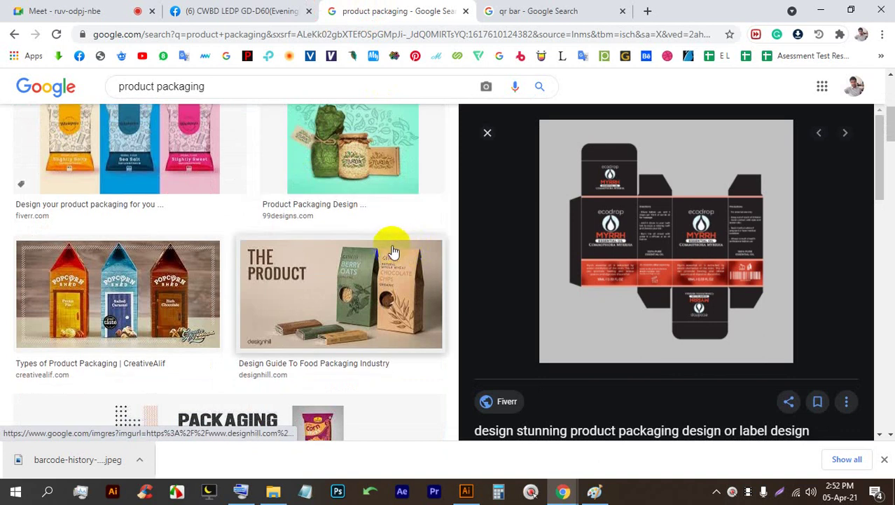
pyautogui.scroll(-3, 392, 252)
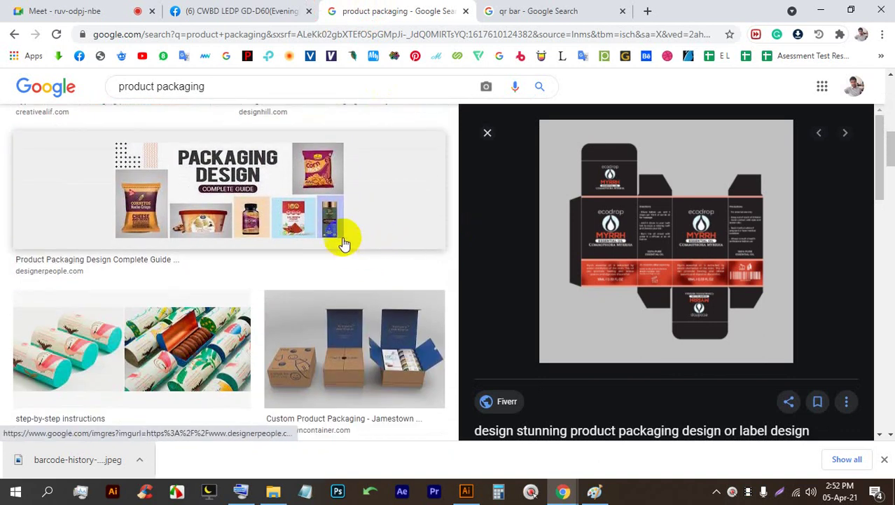
pyautogui.click(319, 185)
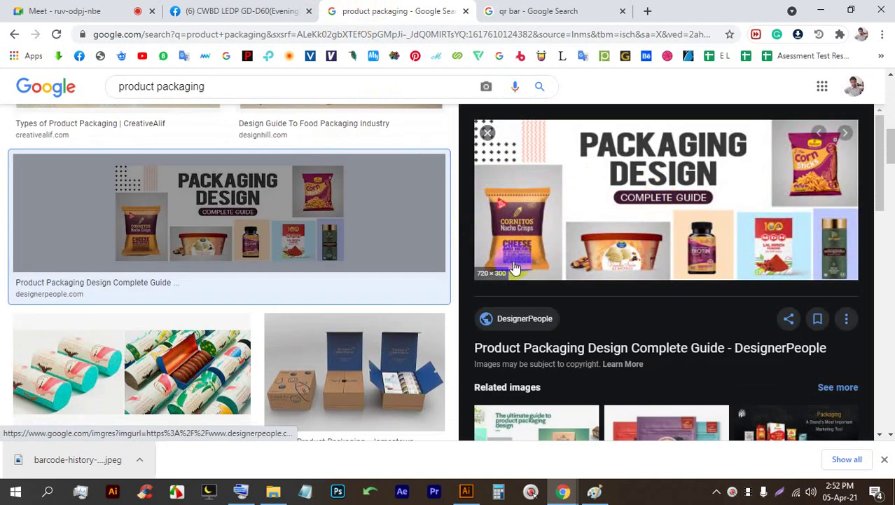
pyautogui.scroll(-2, 514, 280)
pyautogui.click(514, 315)
pyautogui.scroll(-1, 529, 313)
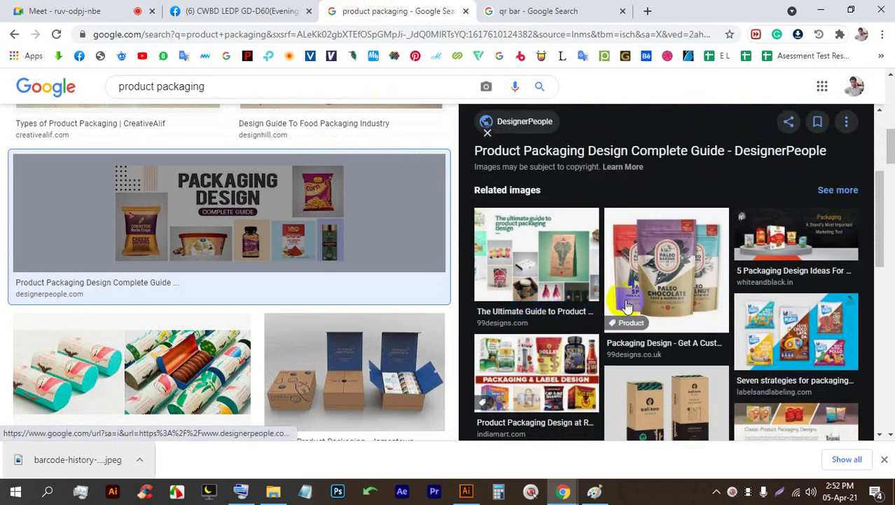
pyautogui.scroll(-1, 382, 293)
# - Examine the Jamestown Container, Packlane and Froggy ads box images, and look through more product packaging results
pyautogui.click(382, 293)
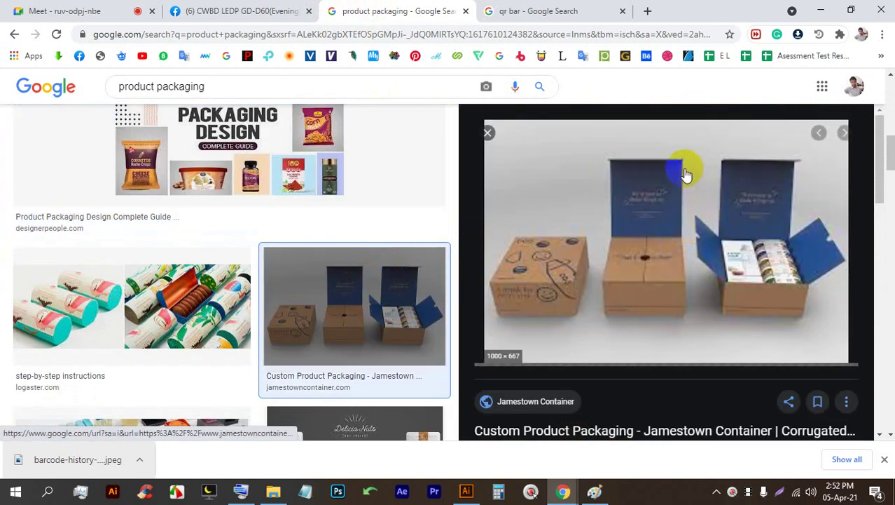
pyautogui.click(608, 283)
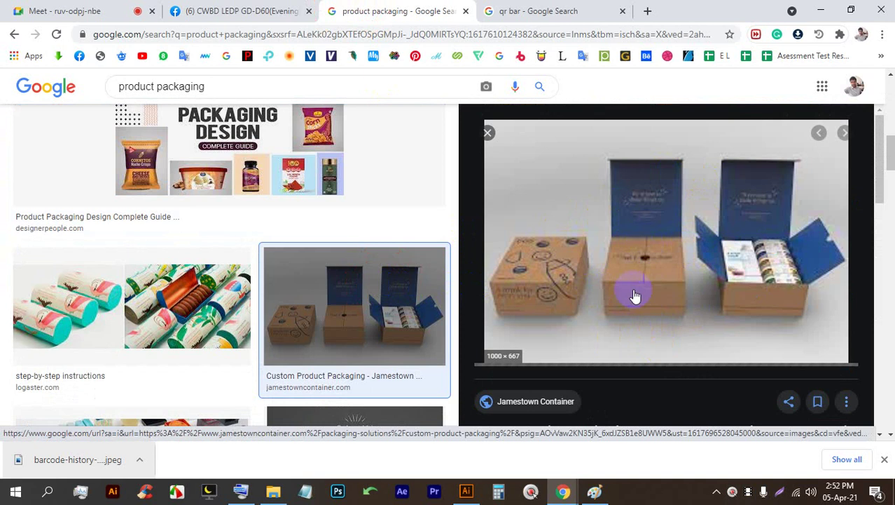
pyautogui.scroll(-4, 471, 304)
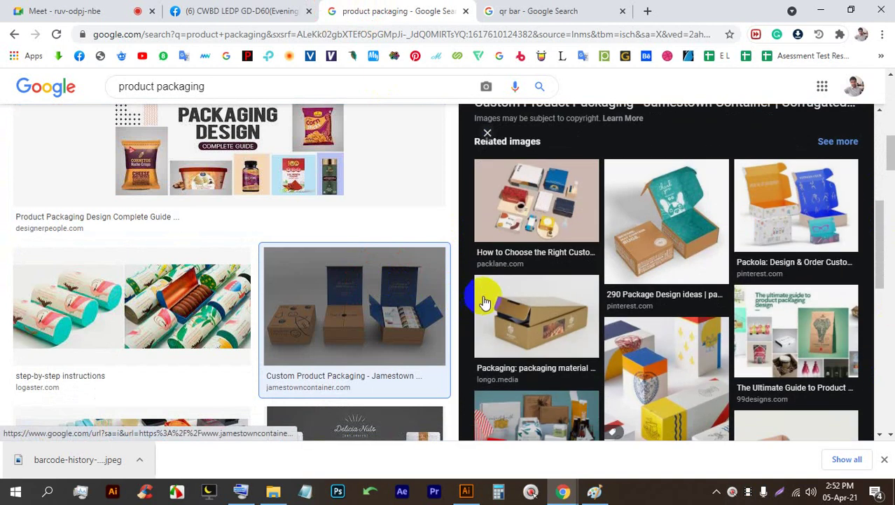
pyautogui.click(533, 186)
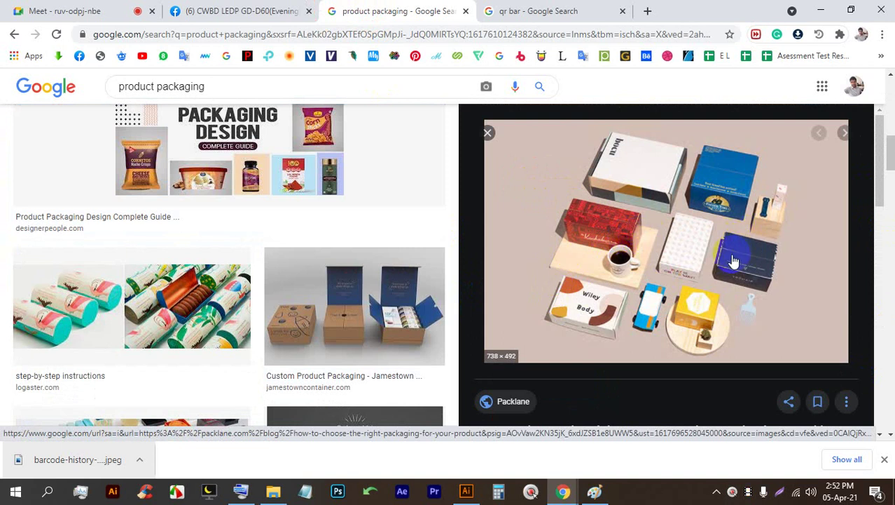
pyautogui.scroll(-4, 231, 280)
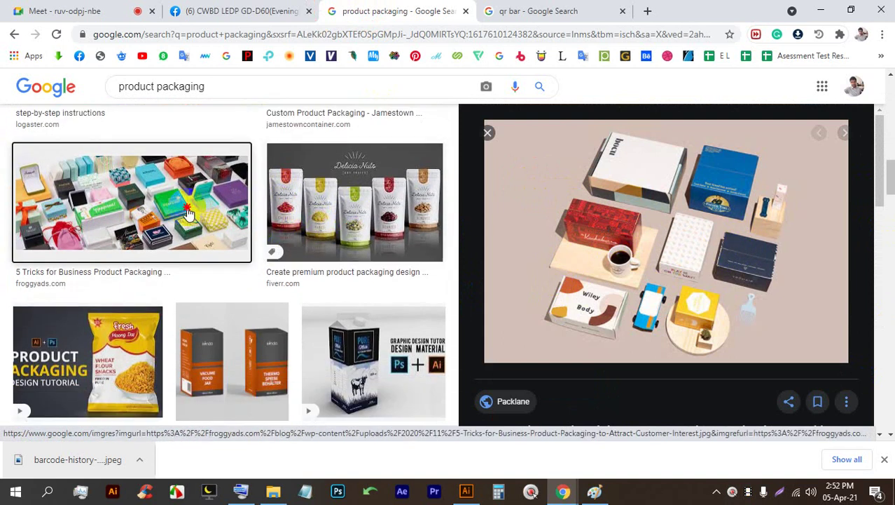
pyautogui.click(131, 203)
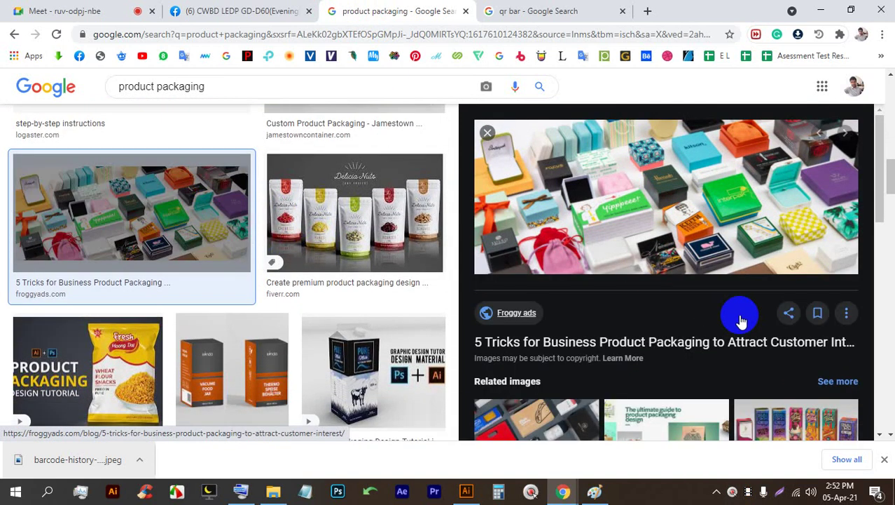
pyautogui.scroll(-9, 365, 301)
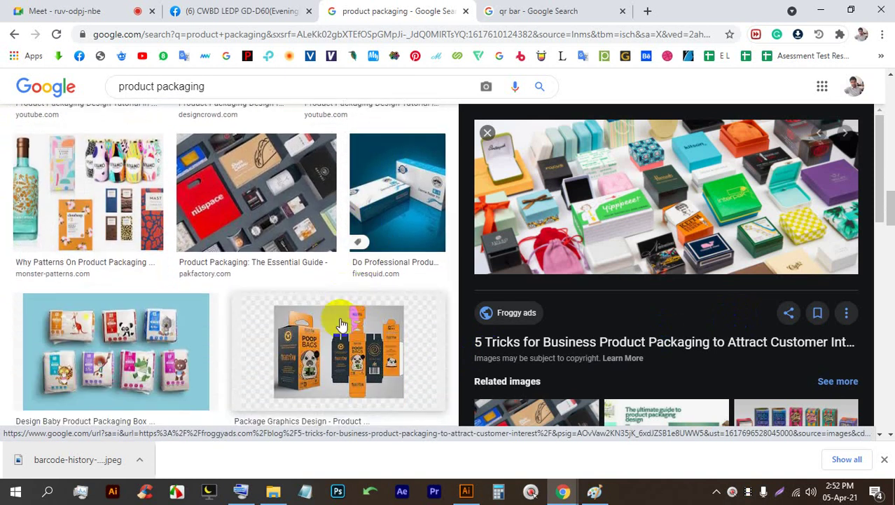
# - Examine the PngFind Poop Bags package image and compare it with the Nezma box artwork in Illustrator
pyautogui.click(339, 168)
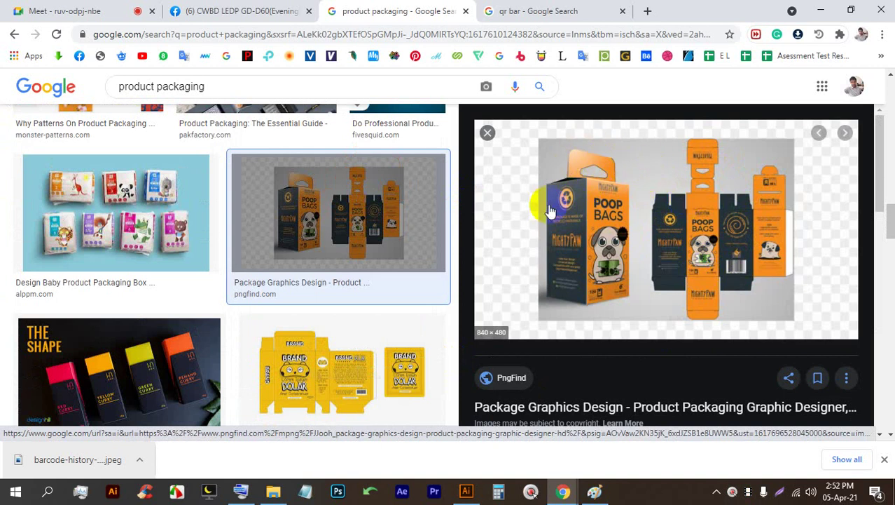
pyautogui.click(466, 490)
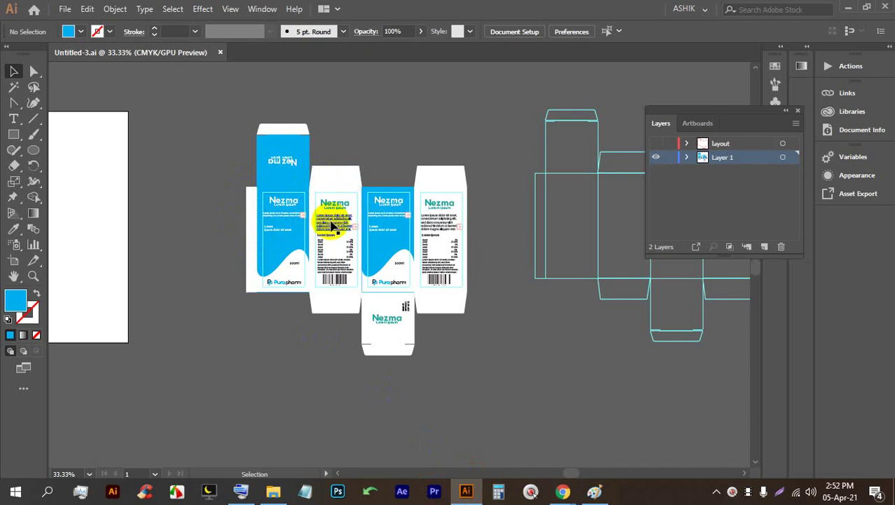
pyautogui.moveTo(561, 488)
pyautogui.click(522, 431)
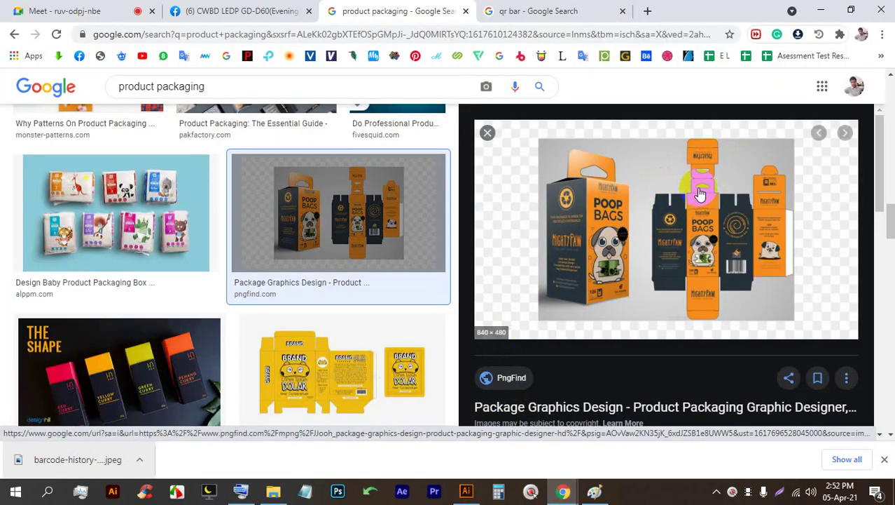
# - Examine the yellow Dreamstime brand box layout and the black Fiverr 3D product packaging and label image
pyautogui.scroll(-3, 596, 224)
pyautogui.click(349, 370)
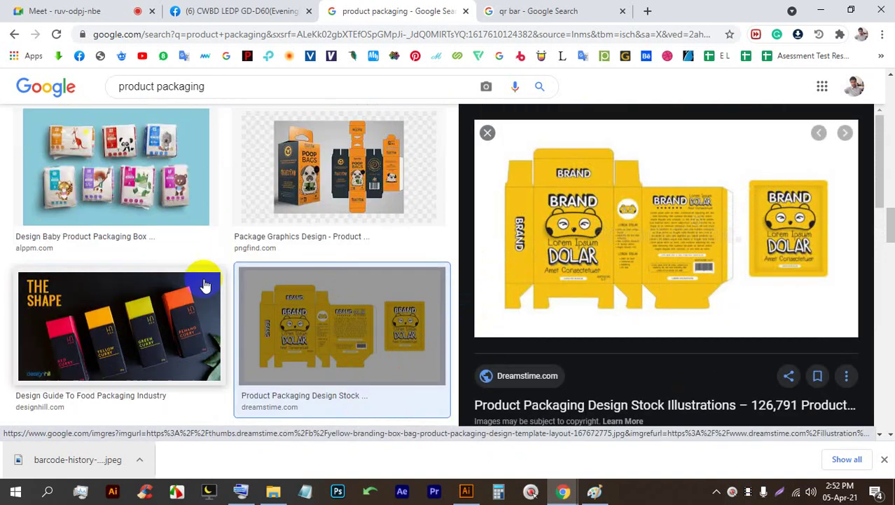
pyautogui.scroll(-5, 168, 273)
pyautogui.click(124, 219)
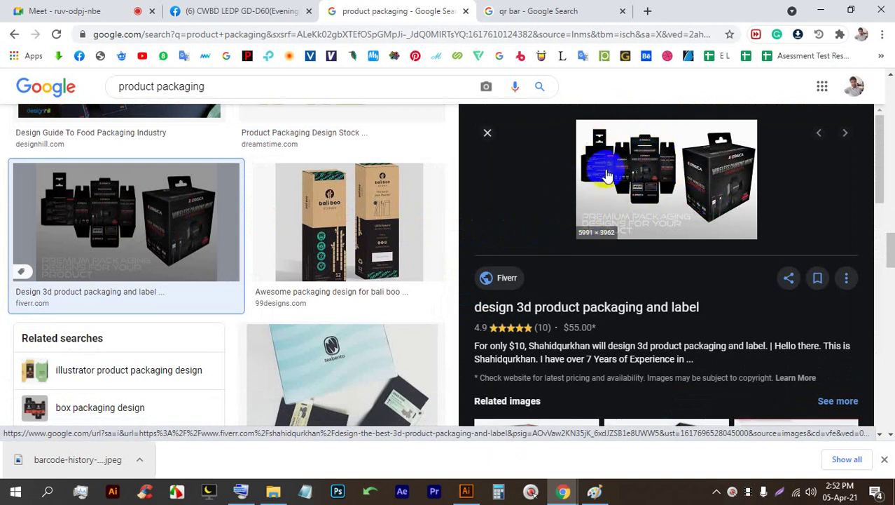
# - Look through the related images and related searches of the Fiverr 3D product packaging image
pyautogui.scroll(-3, 644, 231)
pyautogui.scroll(-2, 659, 234)
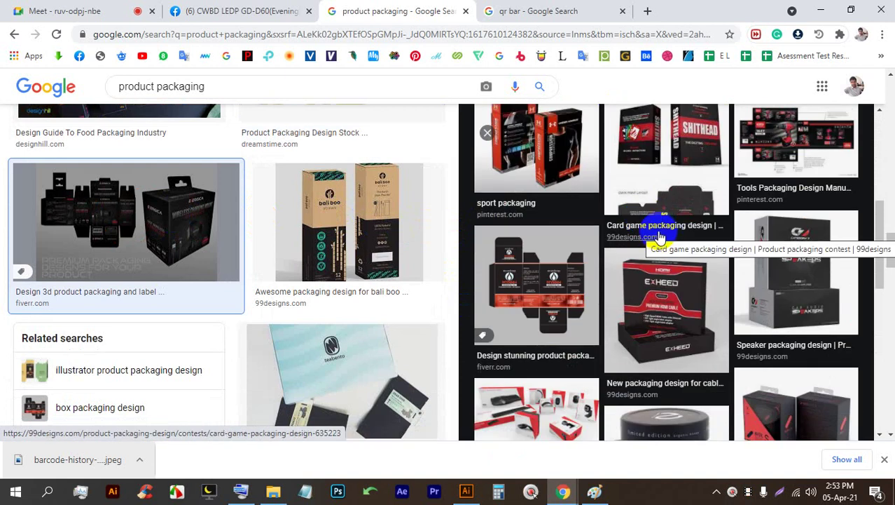
pyautogui.scroll(-4, 660, 236)
pyautogui.scroll(-2, 662, 263)
pyautogui.scroll(-3, 662, 265)
pyautogui.scroll(2, 660, 256)
pyautogui.scroll(-2, 660, 245)
pyautogui.scroll(-8, 576, 267)
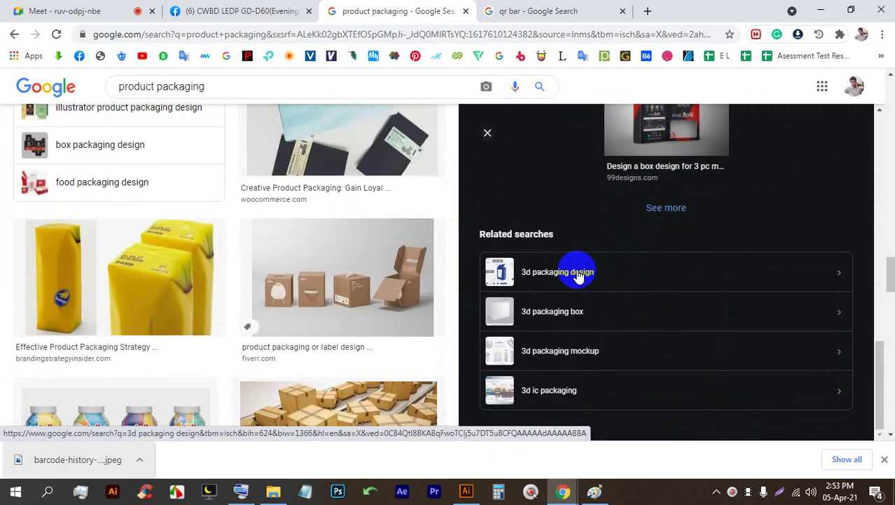
pyautogui.scroll(-2, 200, 190)
pyautogui.scroll(2, 200, 201)
# - Examine the YouTube software box, iSenseLabs packaging and Designhill Kajah Green Tea images in the product packaging results
pyautogui.click(200, 203)
pyautogui.scroll(-4, 389, 217)
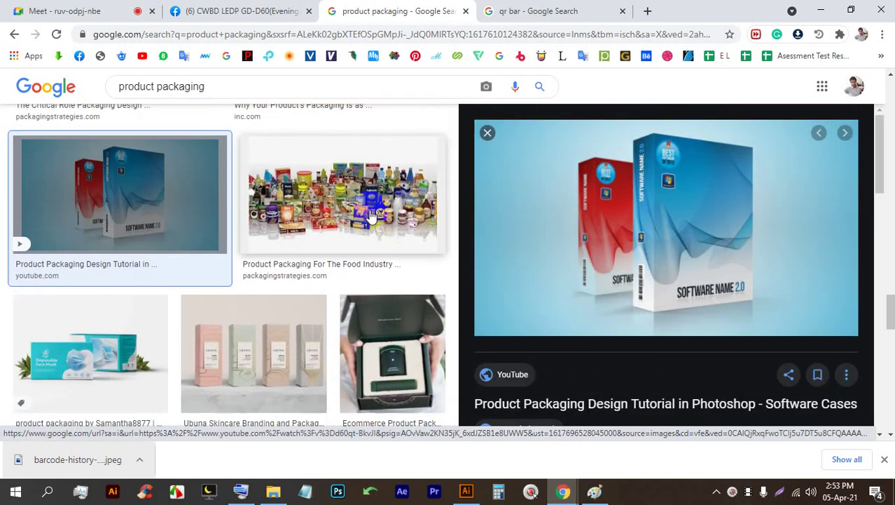
pyautogui.click(273, 277)
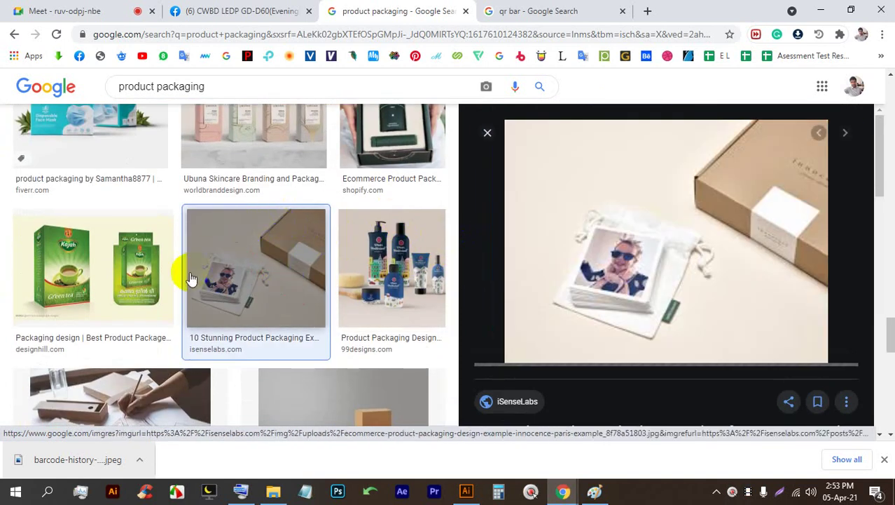
pyautogui.click(168, 273)
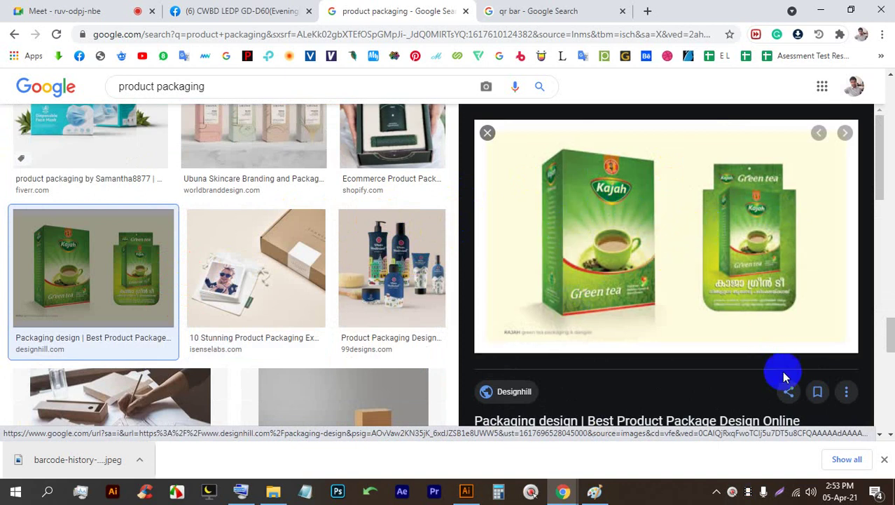
# - Capture the screen area around the Kajah Green Tea image, mark both packages with red pen strokes, and discard the capture
pyautogui.click(784, 487)
pyautogui.moveTo(888, 416)
pyautogui.mouseDown()
pyautogui.moveTo(662, 218)
pyautogui.moveTo(431, 36)
pyautogui.mouseUp()
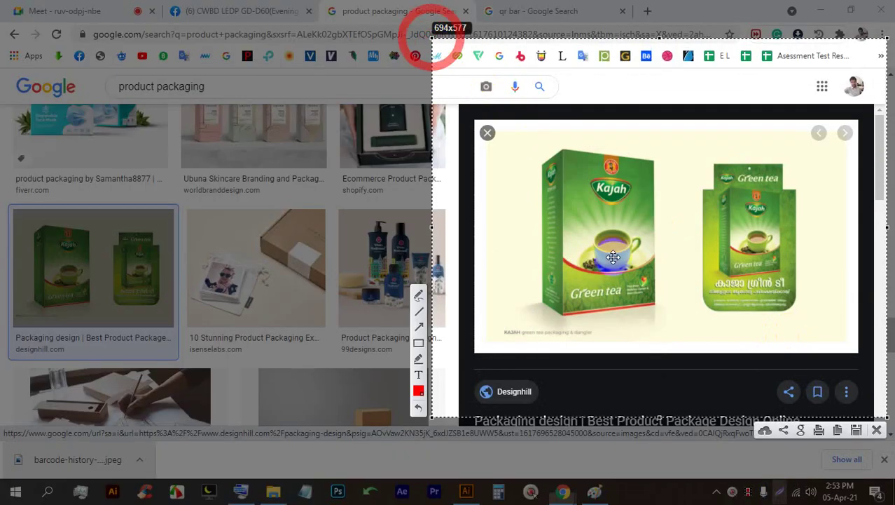
pyautogui.moveTo(582, 182)
pyautogui.mouseDown()
pyautogui.moveTo(592, 227)
pyautogui.moveTo(595, 196)
pyautogui.moveTo(602, 226)
pyautogui.moveTo(627, 206)
pyautogui.moveTo(647, 204)
pyautogui.moveTo(644, 225)
pyautogui.moveTo(579, 242)
pyautogui.moveTo(576, 254)
pyautogui.moveTo(575, 198)
pyautogui.moveTo(647, 175)
pyautogui.mouseUp()
pyautogui.moveTo(733, 205)
pyautogui.mouseDown()
pyautogui.moveTo(747, 237)
pyautogui.moveTo(756, 223)
pyautogui.moveTo(783, 217)
pyautogui.moveTo(776, 224)
pyautogui.moveTo(759, 197)
pyautogui.moveTo(724, 246)
pyautogui.moveTo(730, 194)
pyautogui.moveTo(753, 221)
pyautogui.mouseUp()
pyautogui.moveTo(570, 267)
pyautogui.mouseDown()
pyautogui.moveTo(662, 221)
pyautogui.moveTo(511, 216)
pyautogui.moveTo(705, 179)
pyautogui.mouseUp()
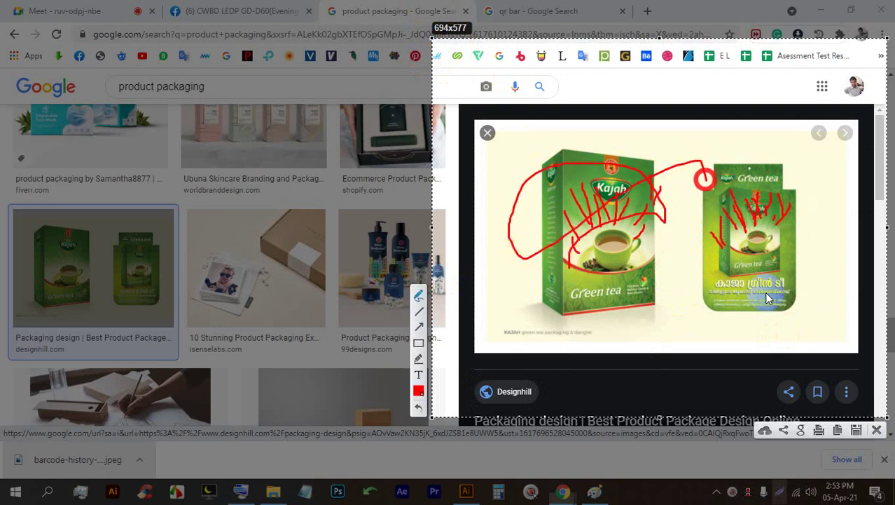
pyautogui.click(881, 431)
# - Check the Google Meet call's participants and look through further product packaging image results
pyautogui.click(112, 10)
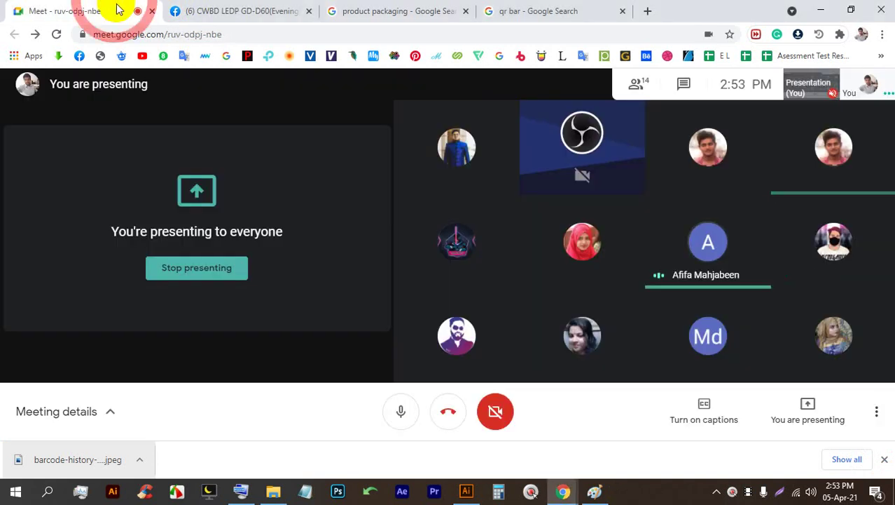
pyautogui.click(401, 10)
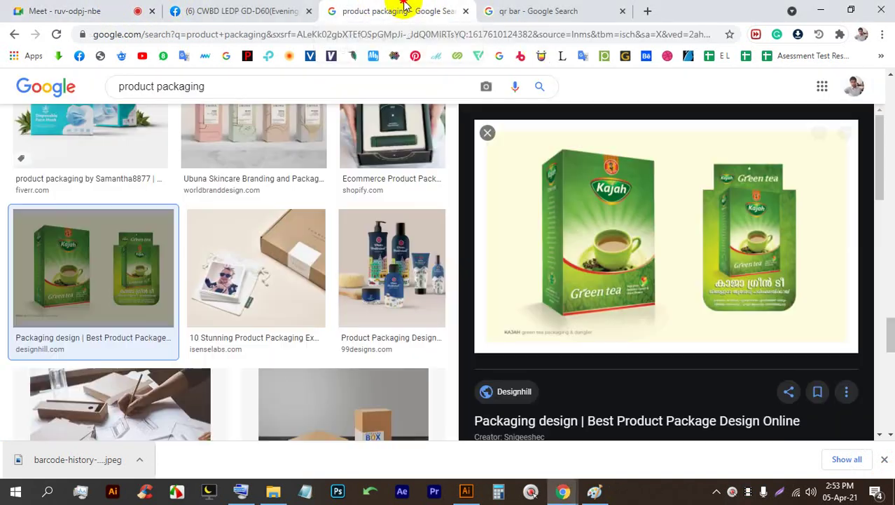
pyautogui.click(140, 8)
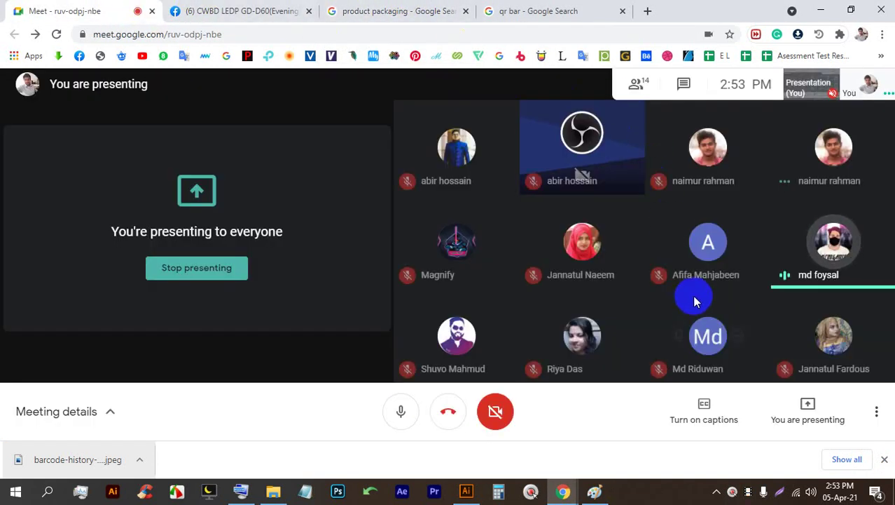
pyautogui.click(436, 6)
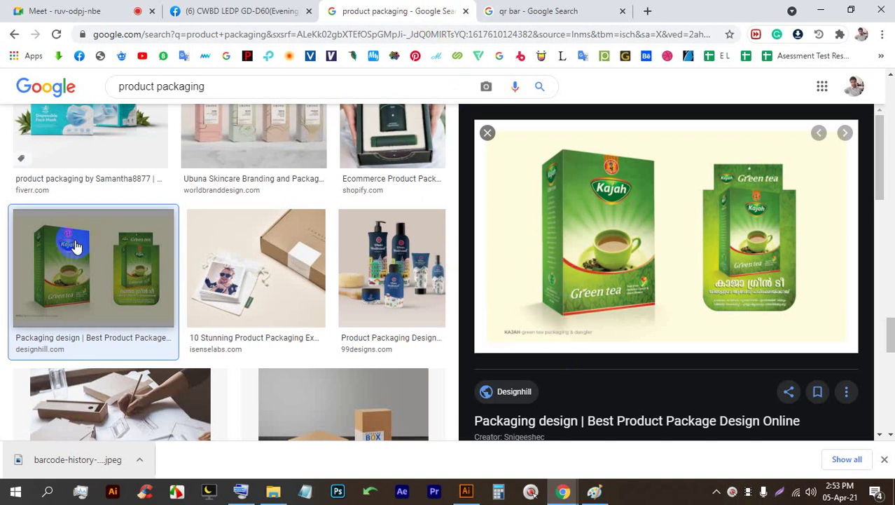
pyautogui.scroll(-3, 241, 284)
pyautogui.scroll(-4, 242, 283)
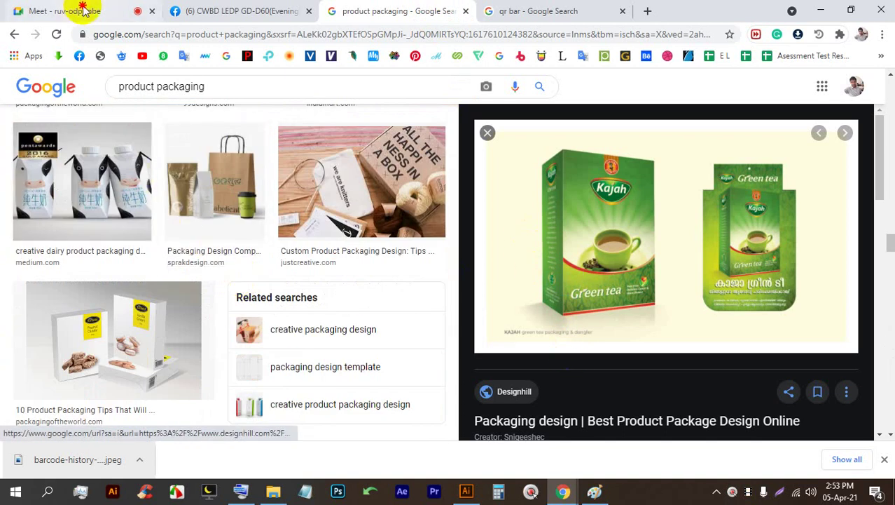
pyautogui.click(64, 8)
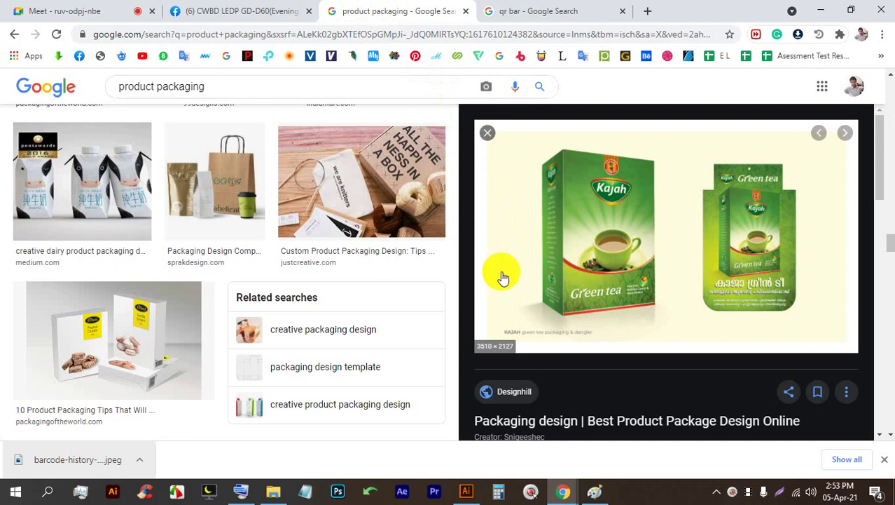
# - Look through the tea packaging images related to the Kajah box and examine the Rifat Gold Tea flat layout
pyautogui.scroll(-5, 533, 280)
pyautogui.click(565, 166)
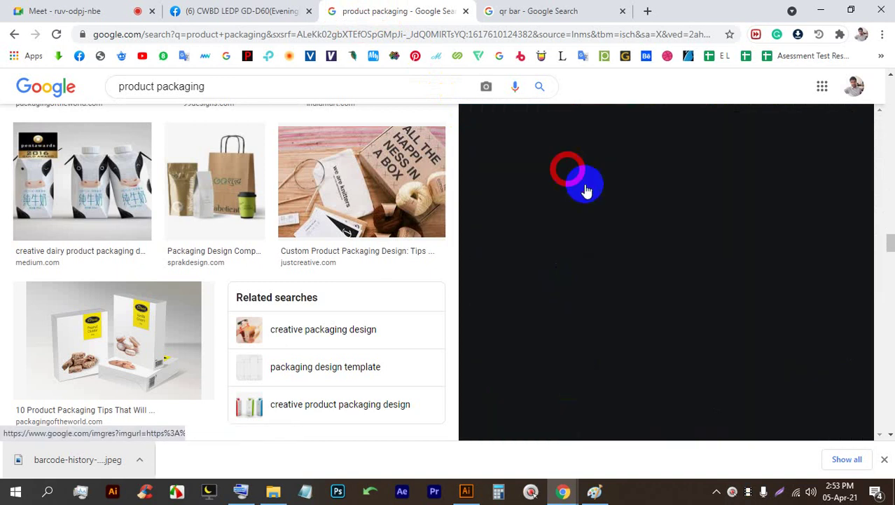
pyautogui.click(93, 7)
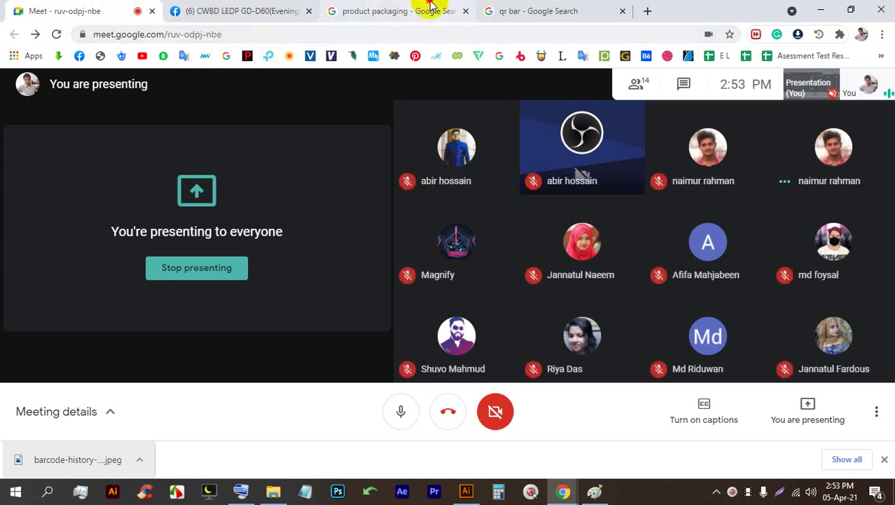
pyautogui.click(417, 11)
pyautogui.scroll(-3, 631, 266)
pyautogui.scroll(-4, 646, 264)
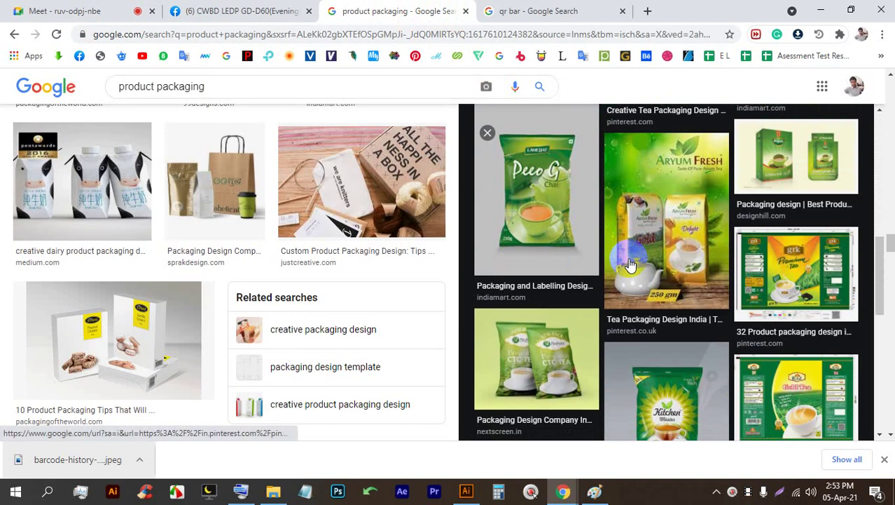
pyautogui.scroll(-3, 611, 254)
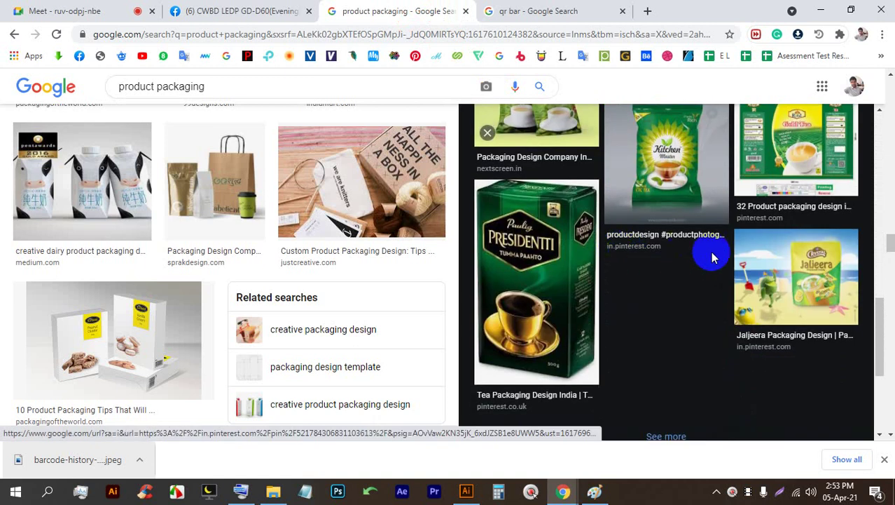
pyautogui.scroll(2, 631, 266)
pyautogui.click(799, 280)
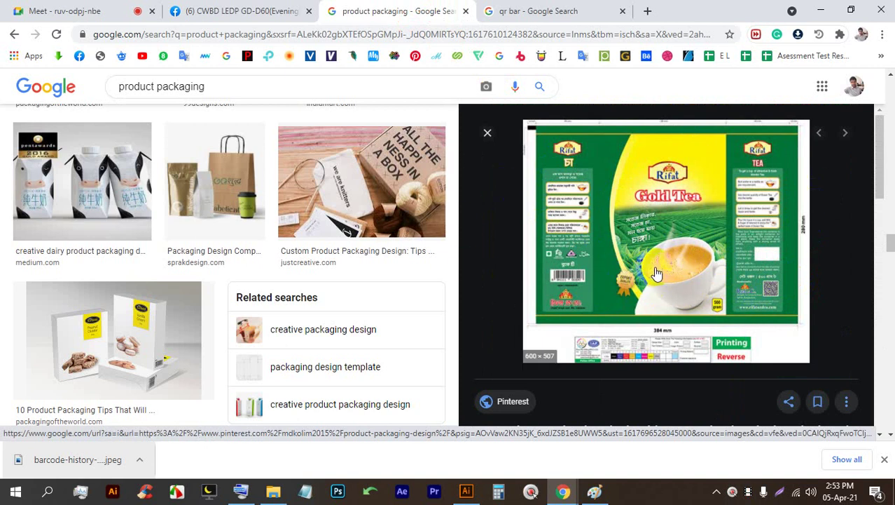
# - Copy the search phrase "product packaging" from the Google image search
pyautogui.tripleClick(299, 85)
pyautogui.rightClick(300, 86)
pyautogui.click(330, 136)
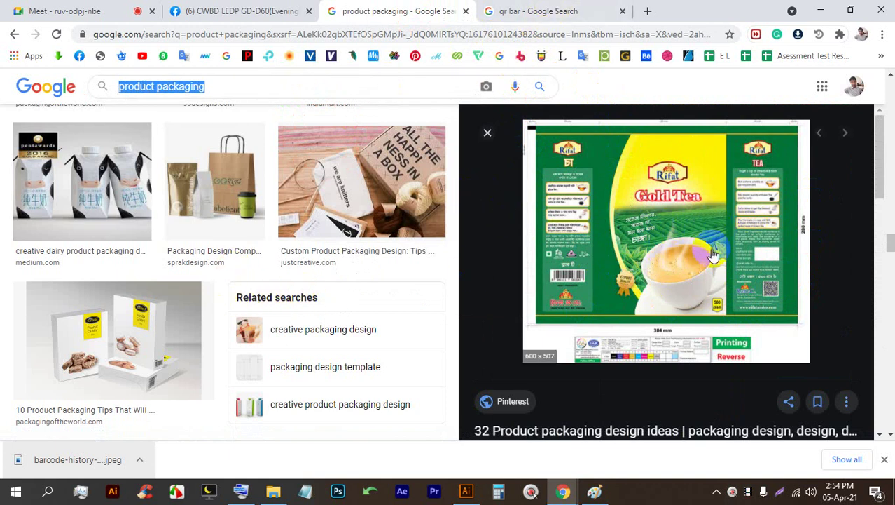
# - Examine the grk Premium Tea packets among the related images and check the Google Meet call
pyautogui.scroll(-5, 668, 248)
pyautogui.click(668, 248)
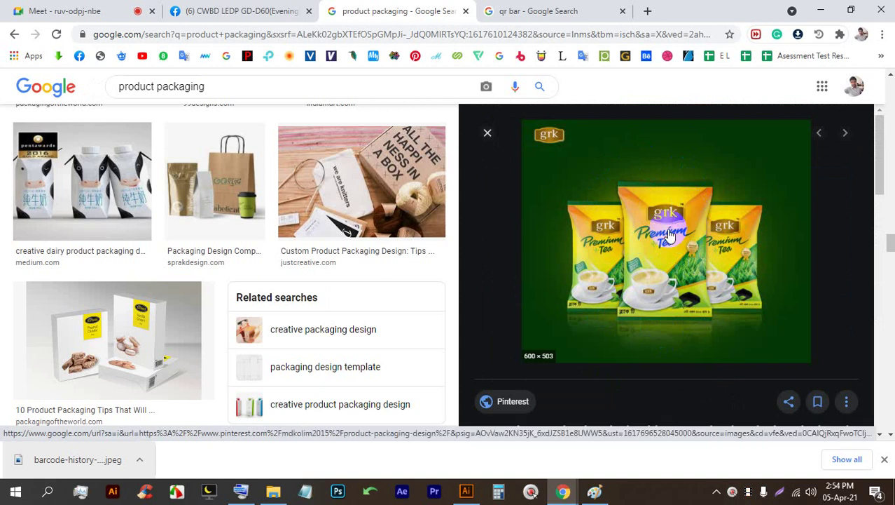
pyautogui.click(91, 11)
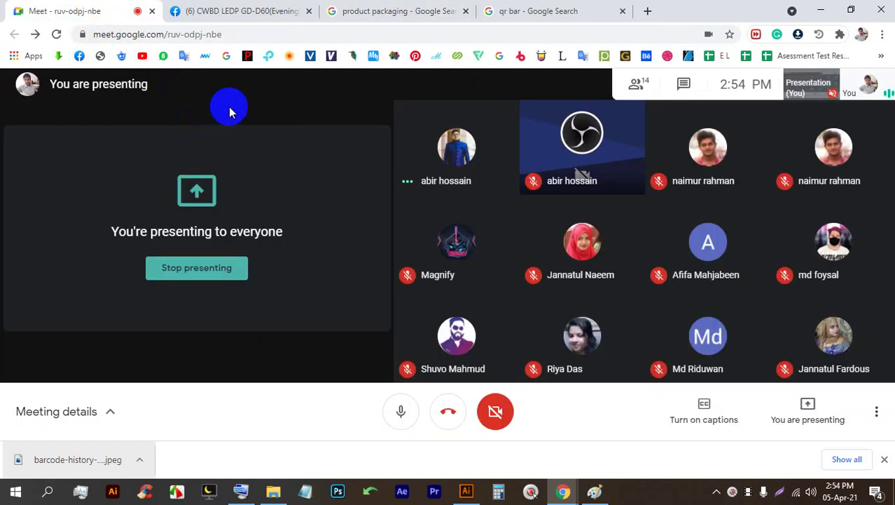
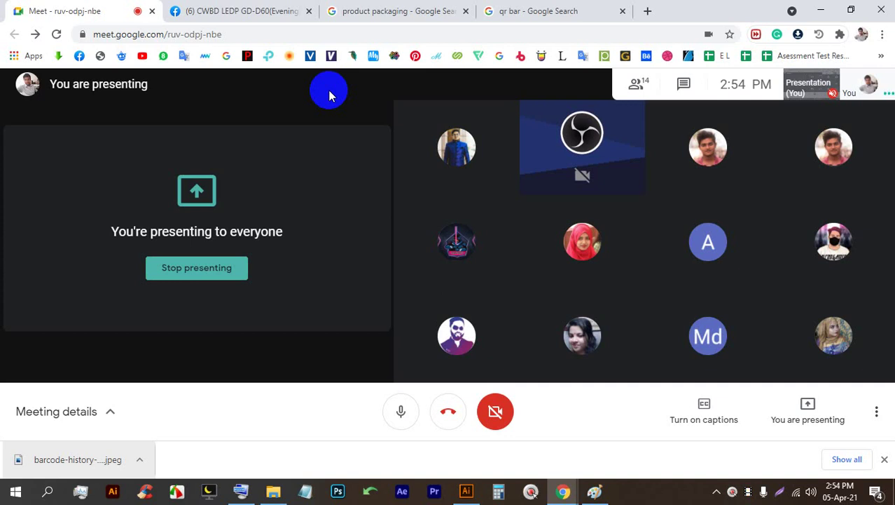
# - Review the Nezma box layout and its dieline guides in Illustrator, and return to Chrome
pyautogui.moveTo(565, 485)
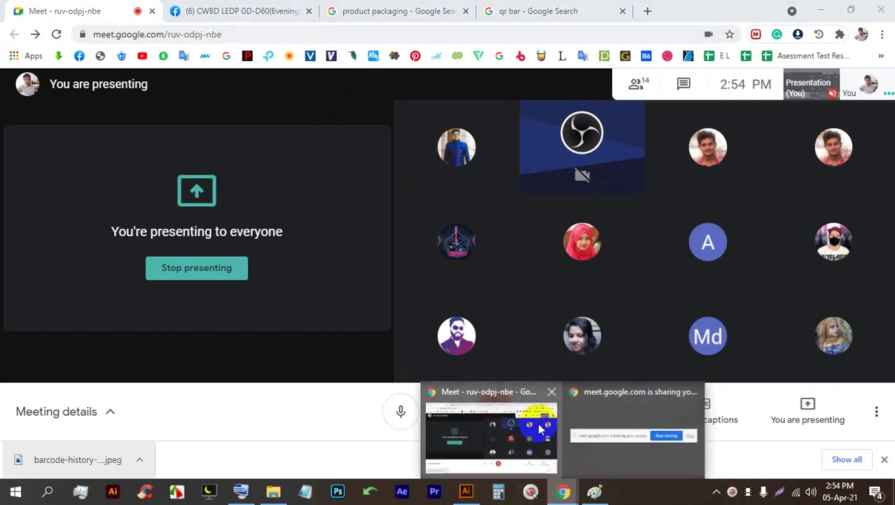
pyautogui.click(466, 490)
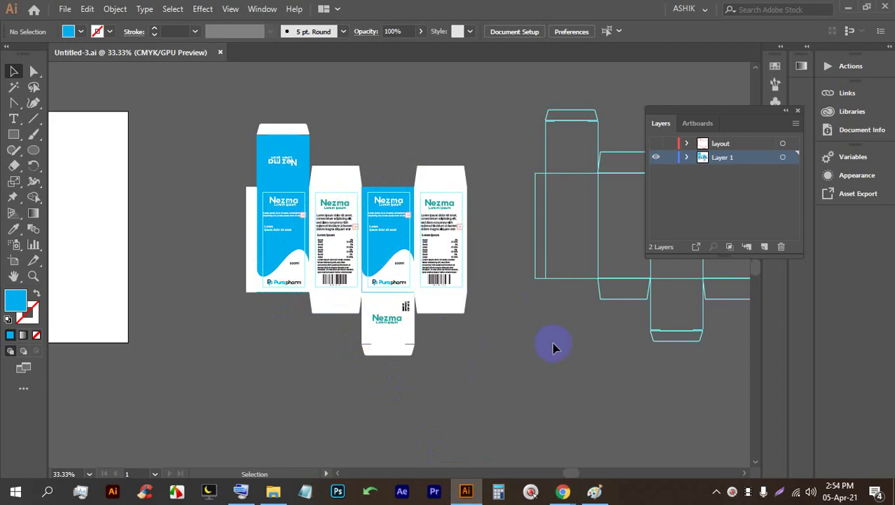
pyautogui.moveTo(562, 491)
pyautogui.click(456, 406)
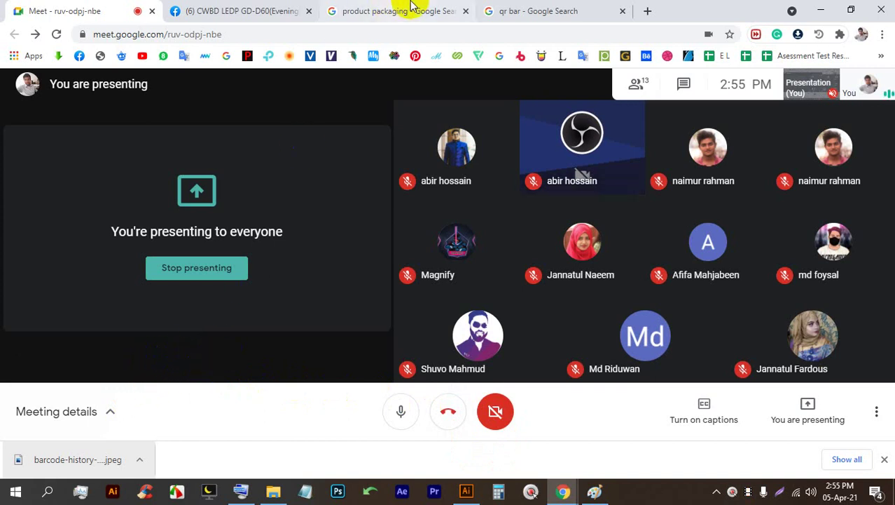
# - Open the Fiverr website in place of the qr bar image results
pyautogui.click(525, 11)
pyautogui.click(272, 35)
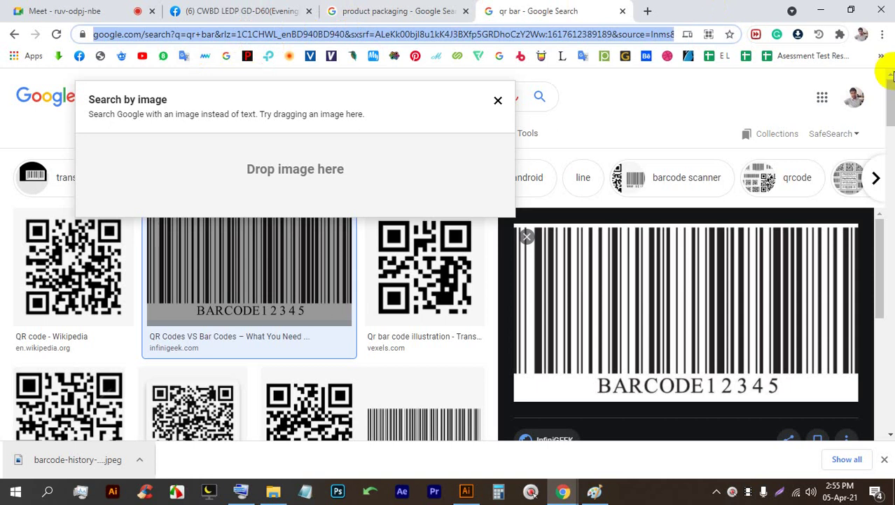
pyautogui.write('fi')
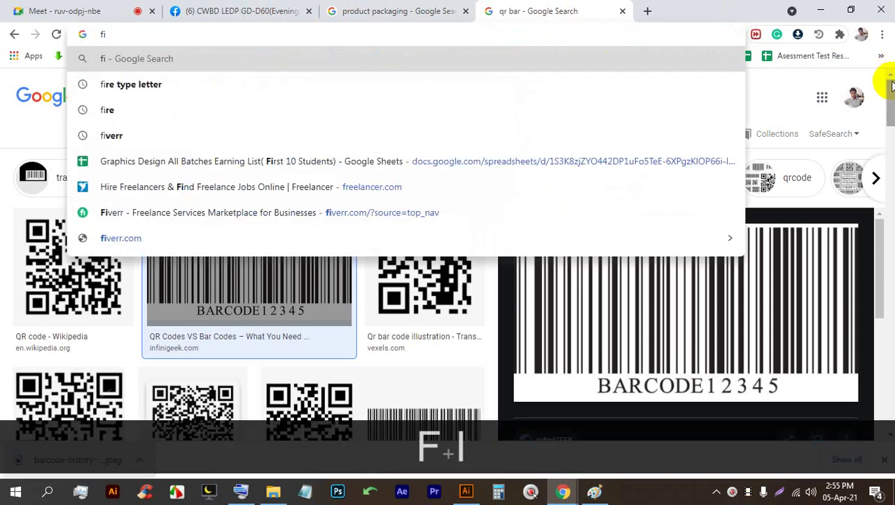
pyautogui.write('verr')
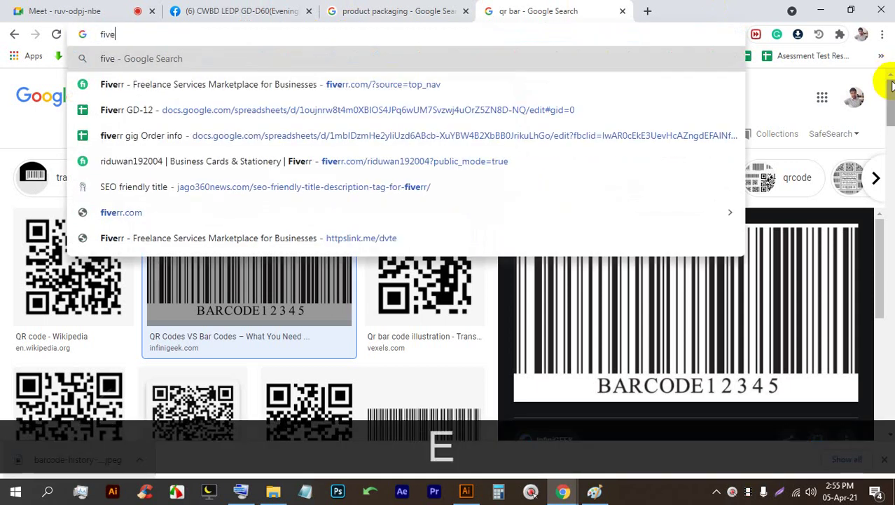
pyautogui.press('Return')
# - Open fiverr.com and search its services for the copied phrase "product packaging"
pyautogui.click(298, 213)
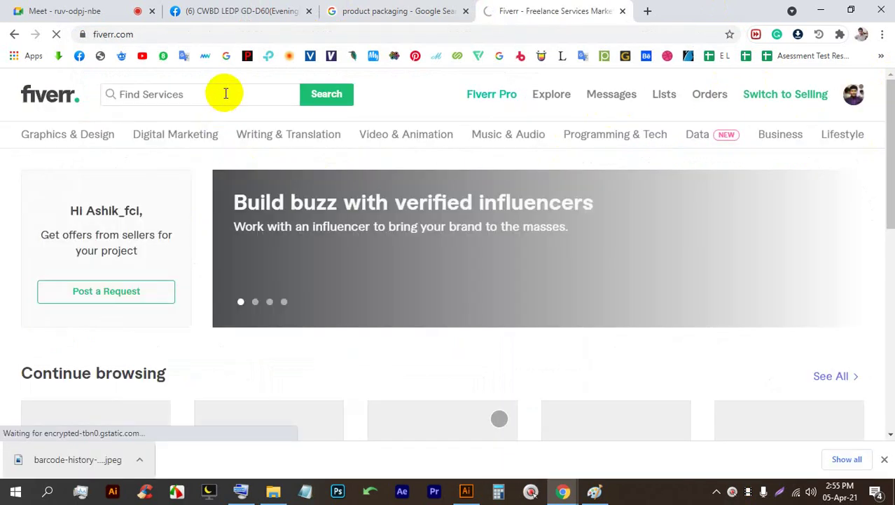
pyautogui.rightClick(224, 91)
pyautogui.click(296, 199)
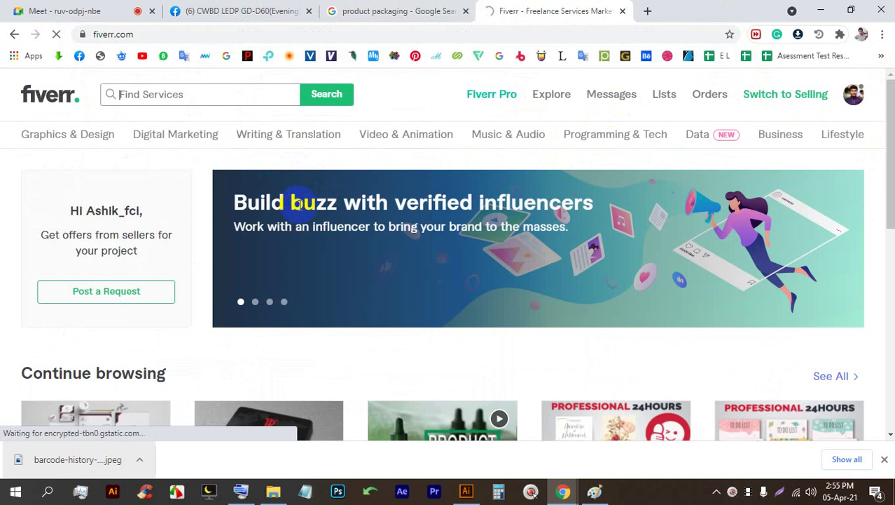
pyautogui.click(345, 101)
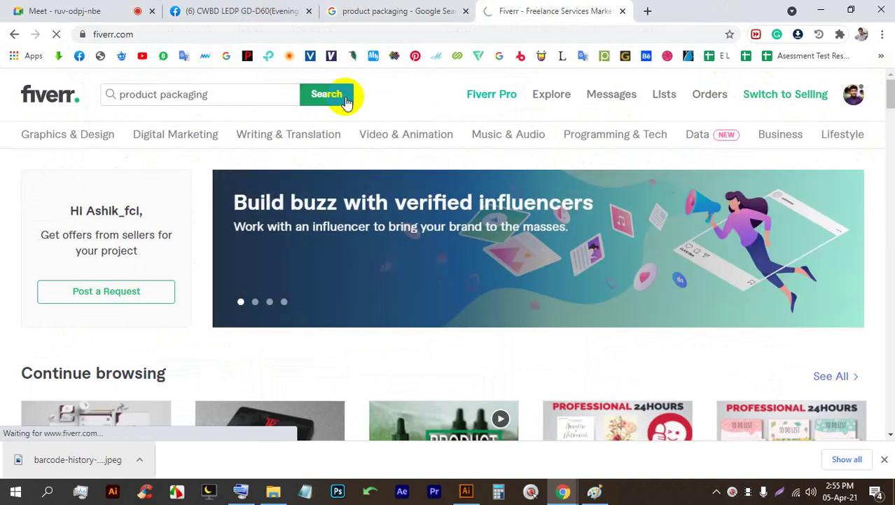
pyautogui.scroll(-3, 351, 295)
pyautogui.scroll(3, 343, 307)
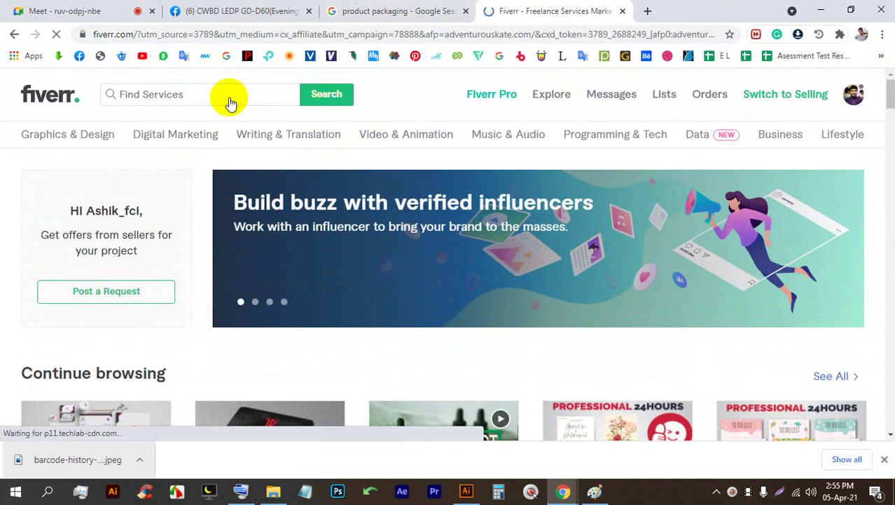
# - Repeat the Fiverr service search for "product packaging" and go back to the page listing its results
pyautogui.rightClick(229, 95)
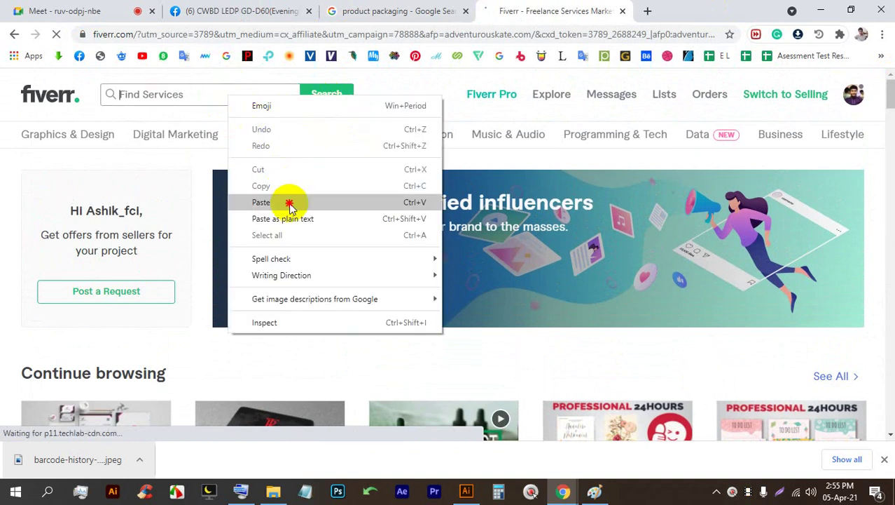
pyautogui.click(286, 201)
pyautogui.click(329, 94)
pyautogui.scroll(-1, 419, 235)
pyautogui.scroll(-2, 420, 238)
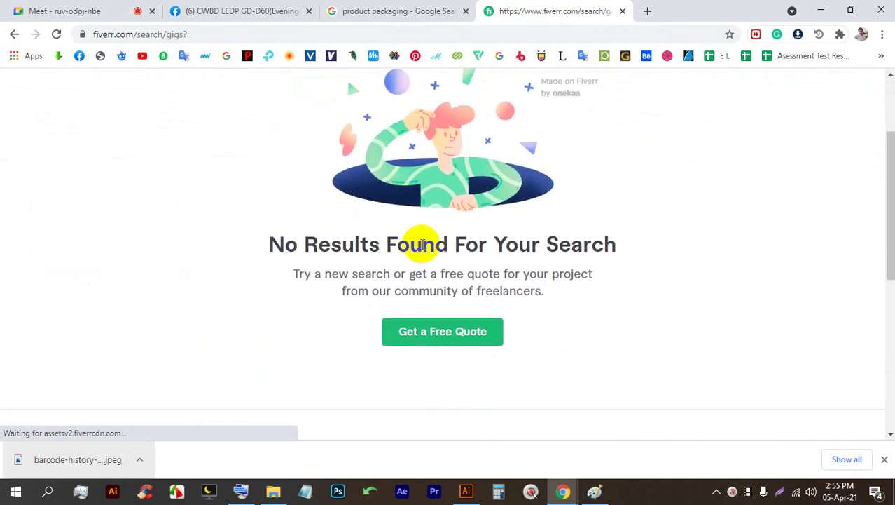
pyautogui.scroll(-2, 420, 280)
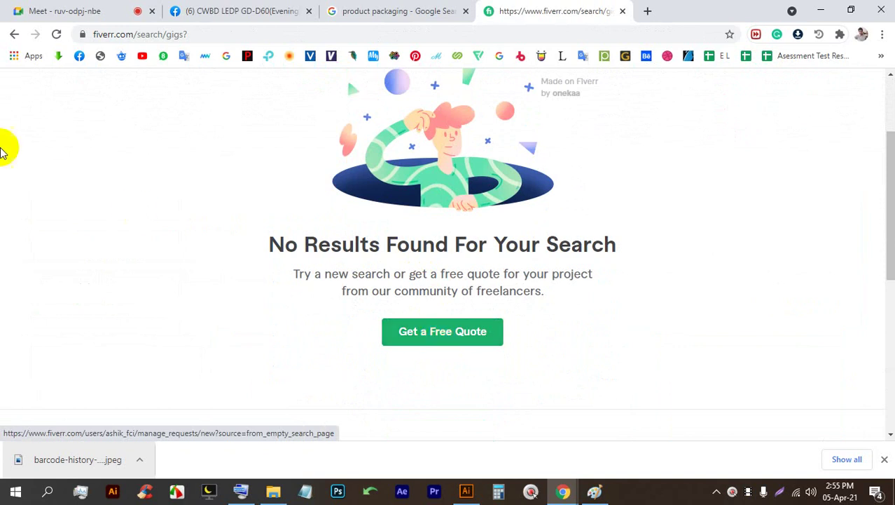
pyautogui.click(15, 35)
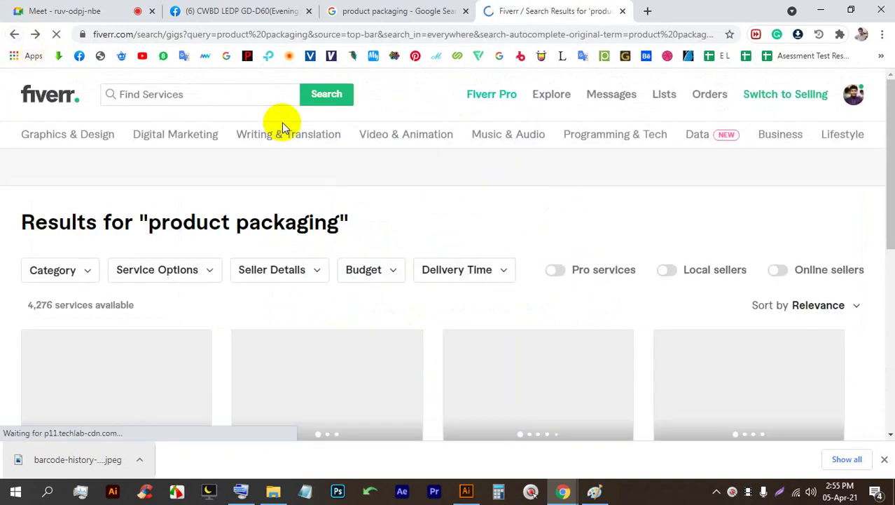
# - Look over the first product packaging gigs with their sellers, ratings and starting prices
pyautogui.click(252, 92)
pyautogui.scroll(-3, 301, 211)
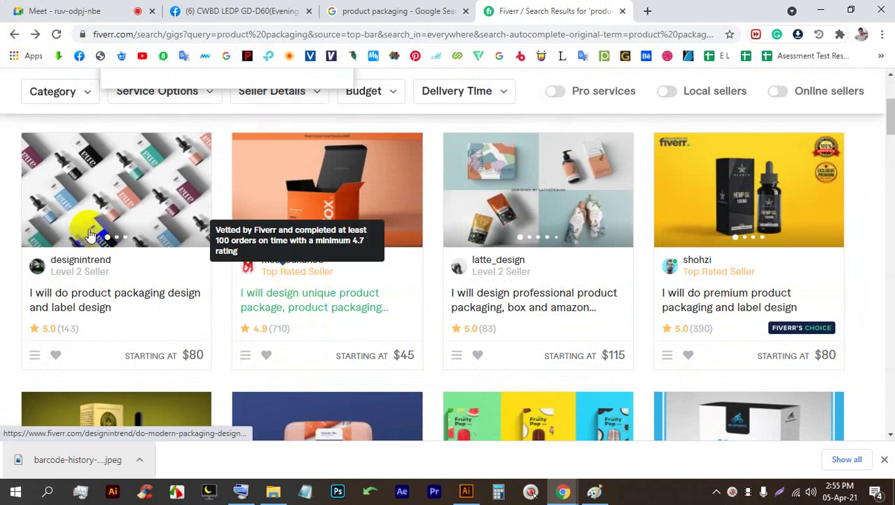
pyautogui.scroll(-1, 105, 314)
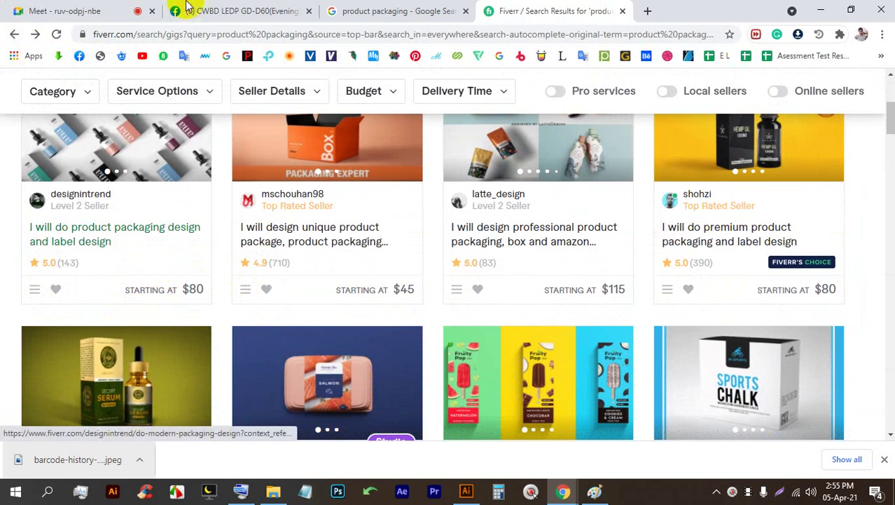
# - Check the participants in the Google Meet call and return to the Fiverr search results
pyautogui.click(66, 10)
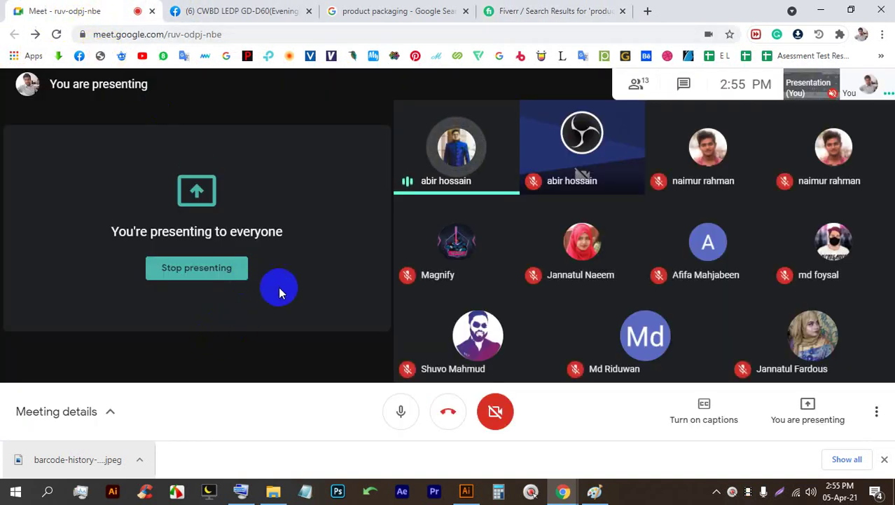
pyautogui.moveTo(451, 129)
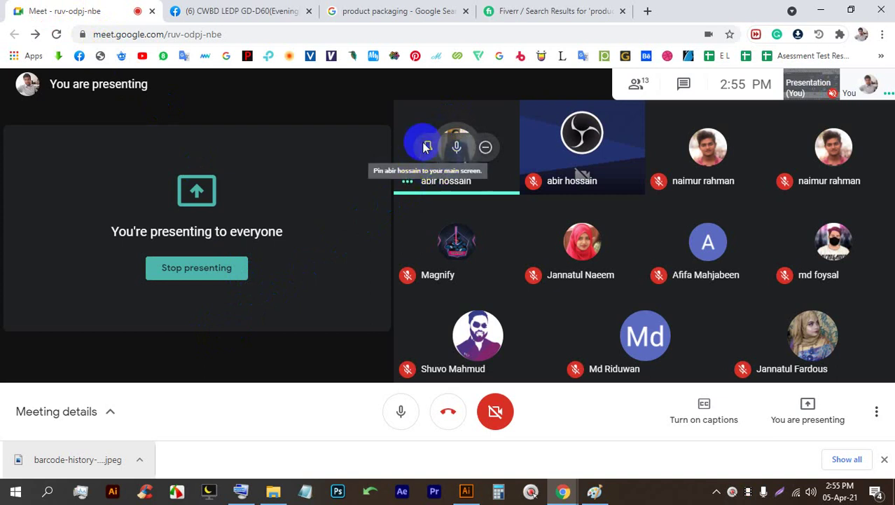
pyautogui.click(425, 7)
pyautogui.click(515, 11)
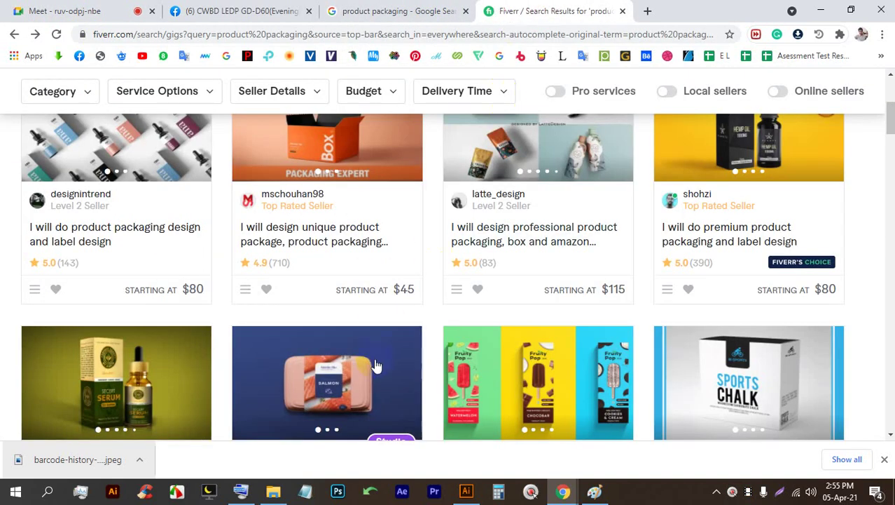
# - Compare the starting prices and seller levels of the product packaging gigs in the first few rows
pyautogui.scroll(3, 76, 326)
pyautogui.scroll(-2, 28, 253)
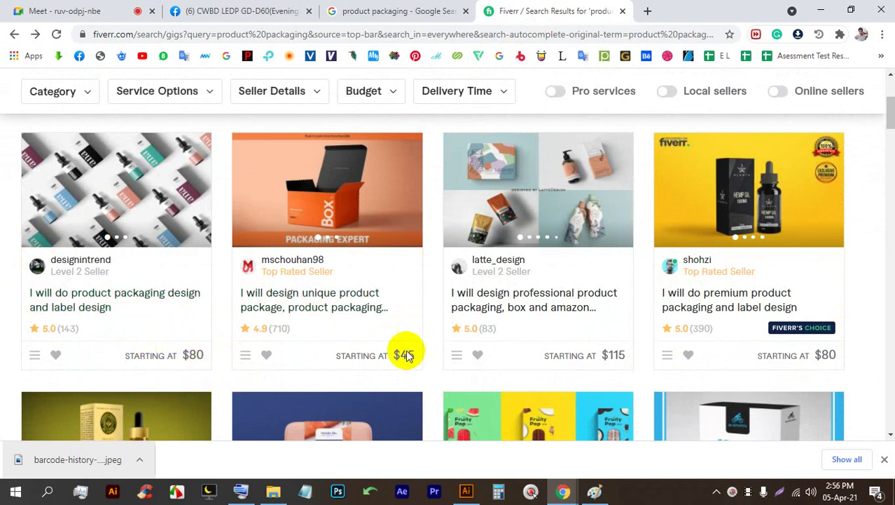
pyautogui.scroll(-2, 771, 253)
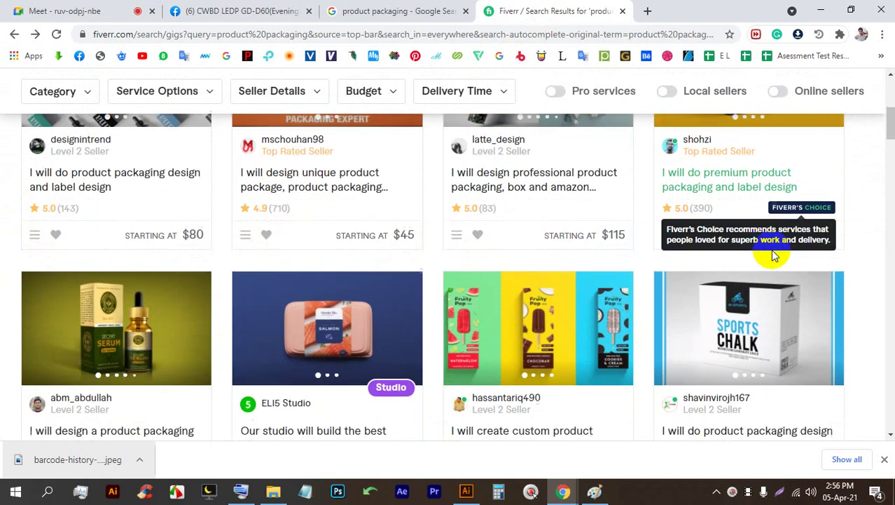
pyautogui.scroll(-2, 774, 256)
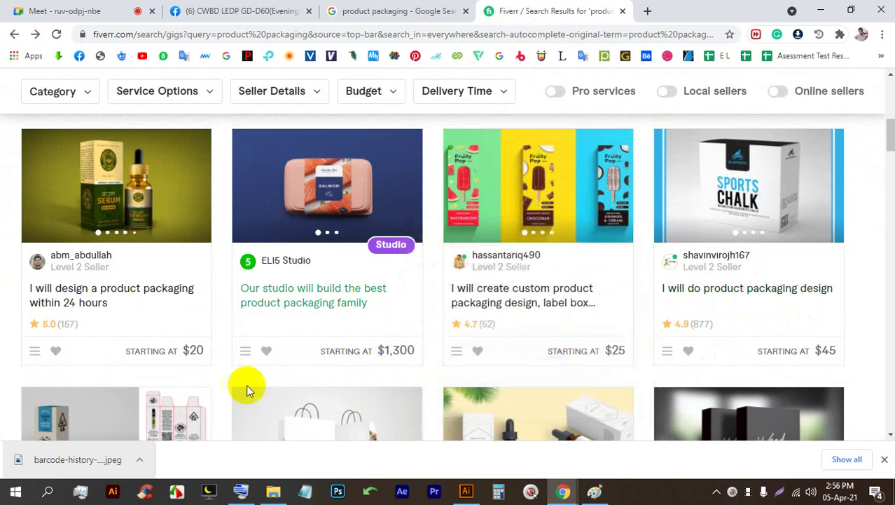
pyautogui.scroll(-4, 124, 274)
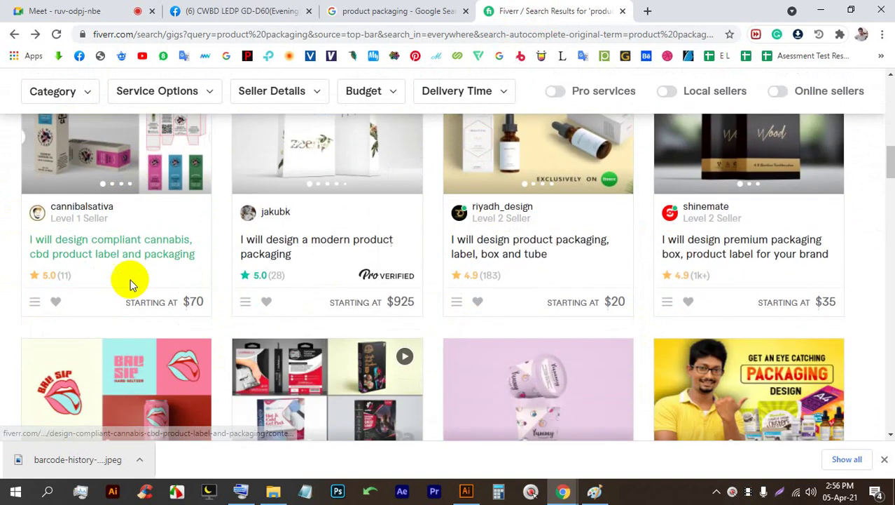
# - Open the "I will design a product packaging within 24 hours" gig in a new tab and review its description and seller details
pyautogui.scroll(4, 130, 280)
pyautogui.rightClick(115, 190)
pyautogui.click(135, 199)
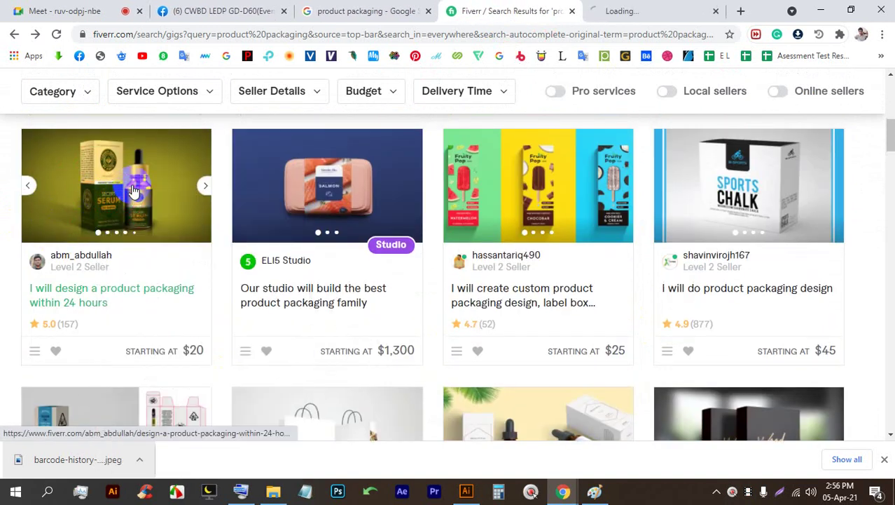
pyautogui.click(597, 11)
pyautogui.scroll(-3, 507, 168)
pyautogui.scroll(-12, 158, 264)
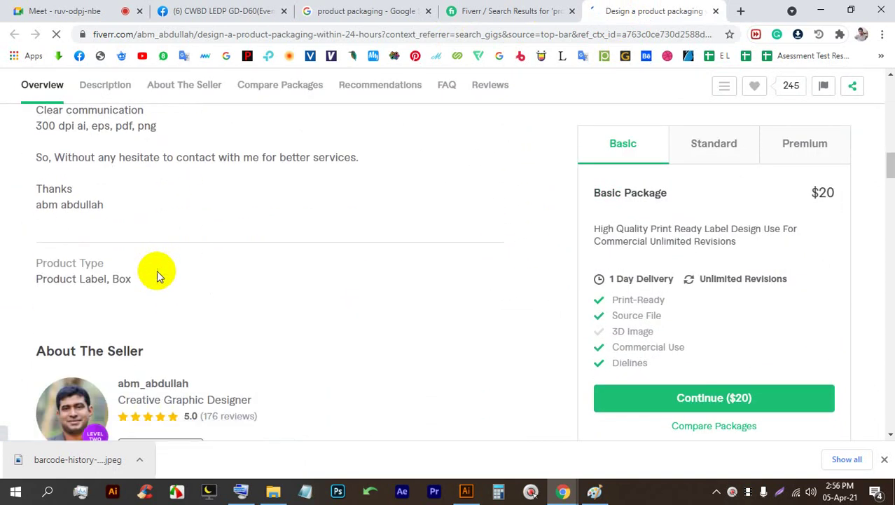
pyautogui.scroll(-3, 127, 323)
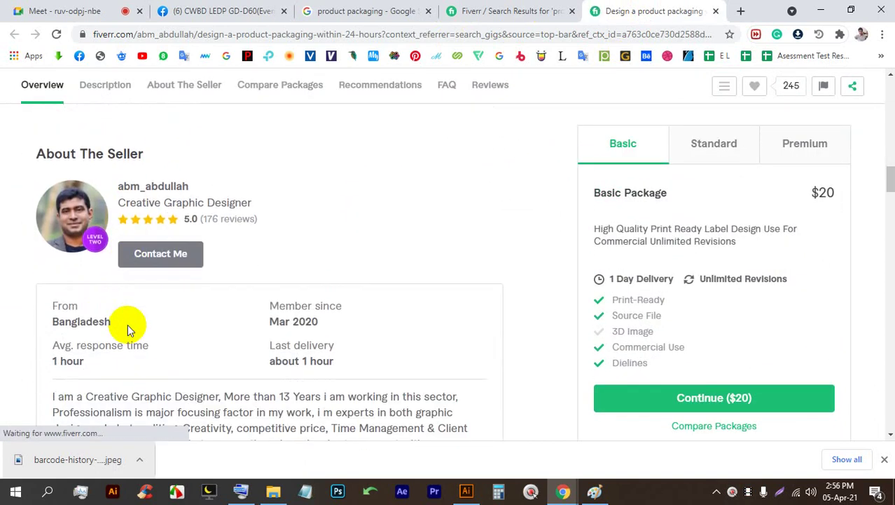
# - Return to the Fiverr search results and examine further packaging gigs, including the bag, bottle and box designs
pyautogui.click(492, 9)
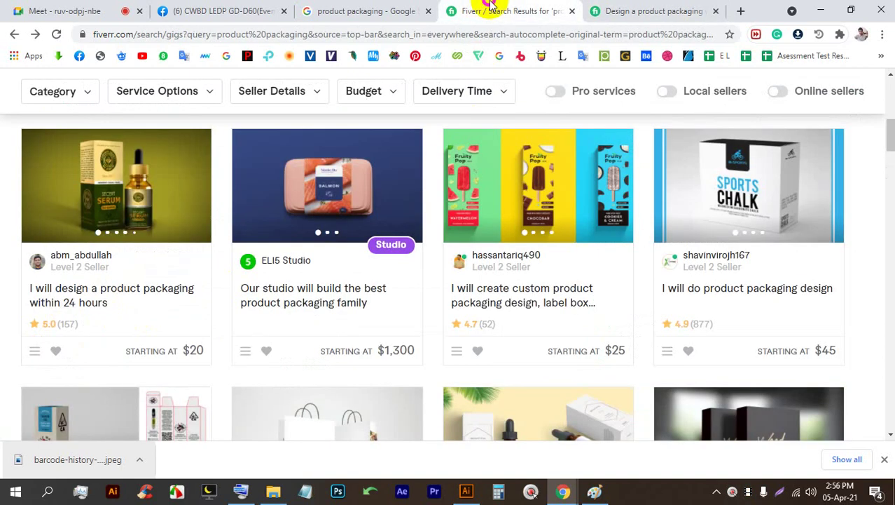
pyautogui.scroll(1, 89, 240)
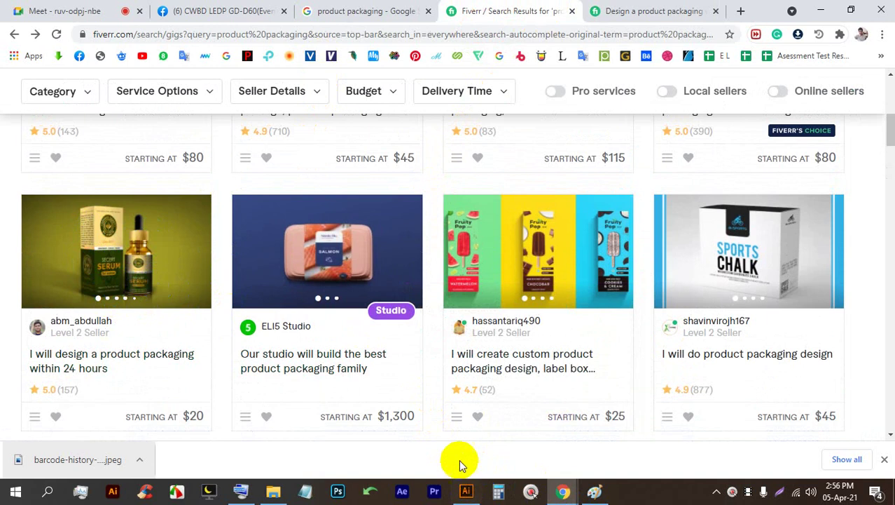
pyautogui.scroll(-5, 429, 420)
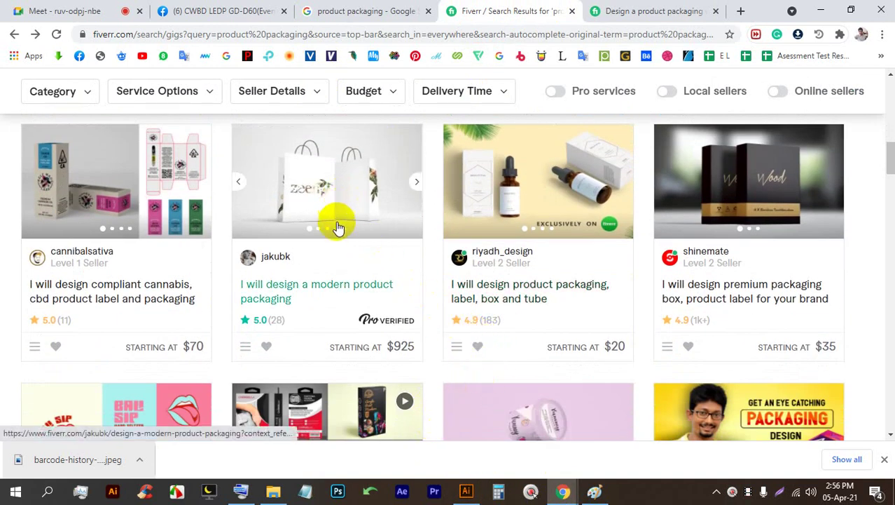
pyautogui.scroll(-2, 334, 238)
pyautogui.scroll(-1, 330, 241)
pyautogui.scroll(6, 326, 242)
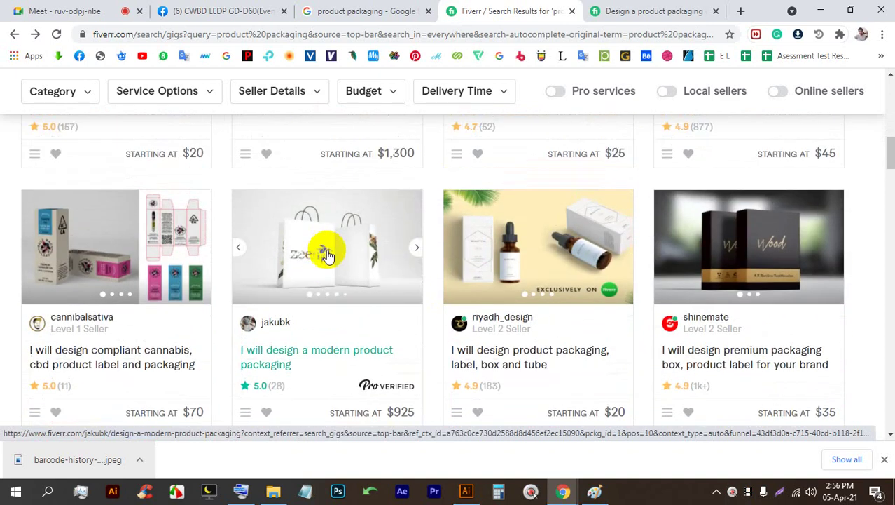
pyautogui.scroll(-5, 164, 260)
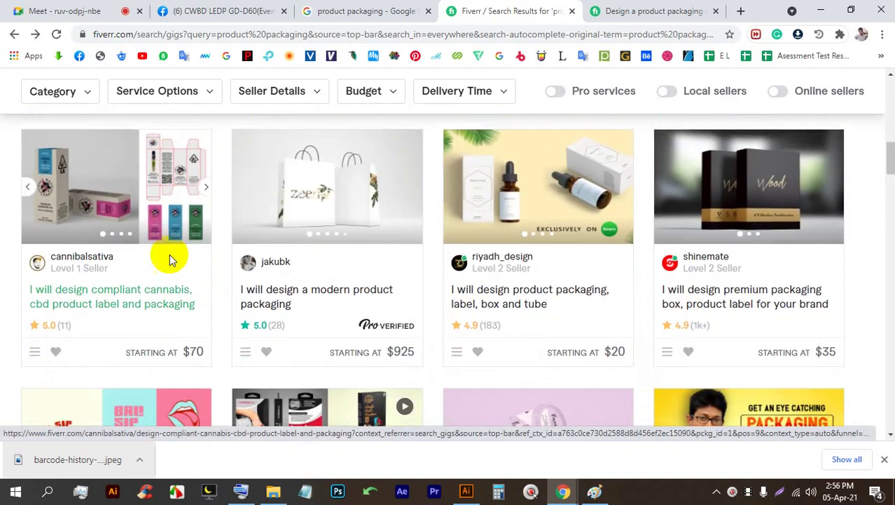
# - Open the "I will design a modern product packaging" gig in a new tab and review its preview, package details and description
pyautogui.scroll(2, 182, 264)
pyautogui.rightClick(315, 197)
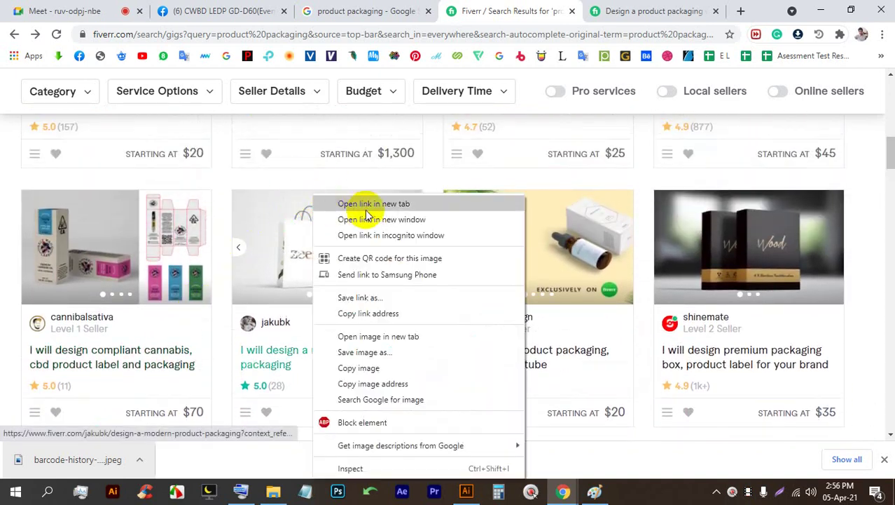
pyautogui.click(367, 204)
pyautogui.click(690, 9)
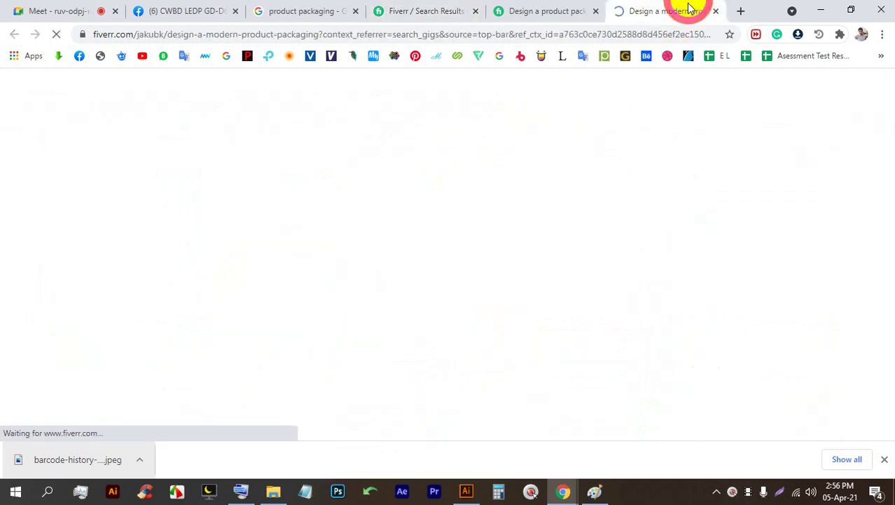
pyautogui.scroll(-5, 293, 190)
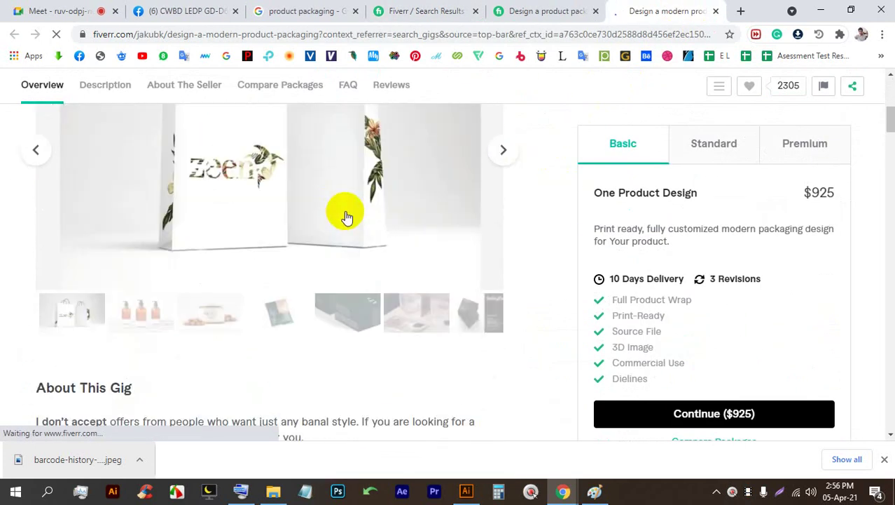
pyautogui.scroll(1, 192, 182)
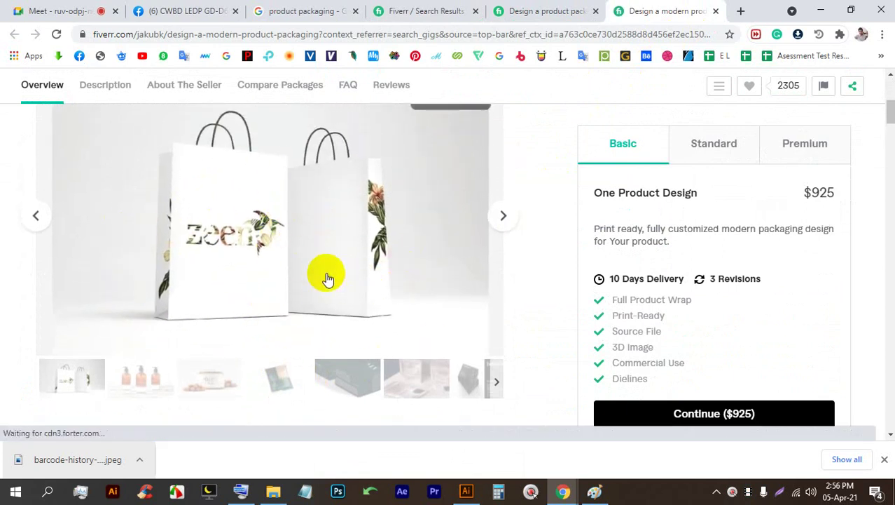
pyautogui.scroll(-3, 329, 259)
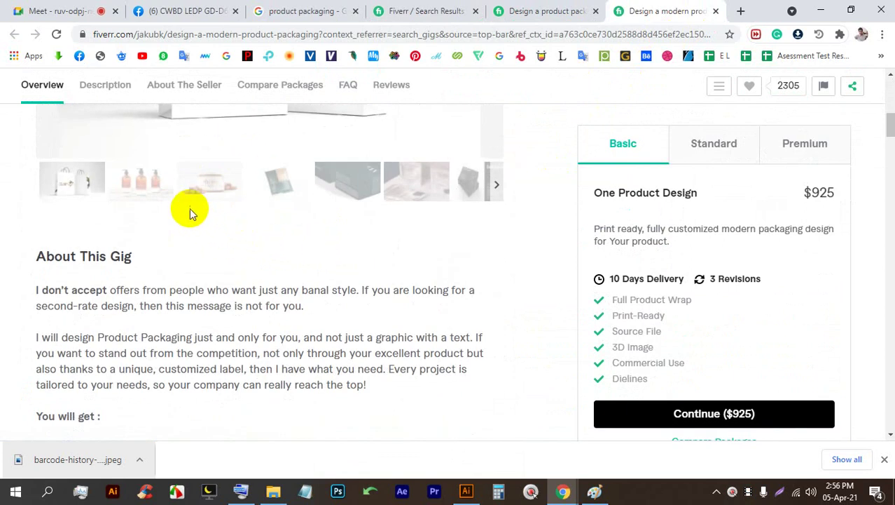
# - View the gig's gallery images of the paper bags, amber bottles and Buttery Nuts jar, and open its reviews
pyautogui.click(152, 197)
pyautogui.scroll(3, 105, 294)
pyautogui.click(80, 376)
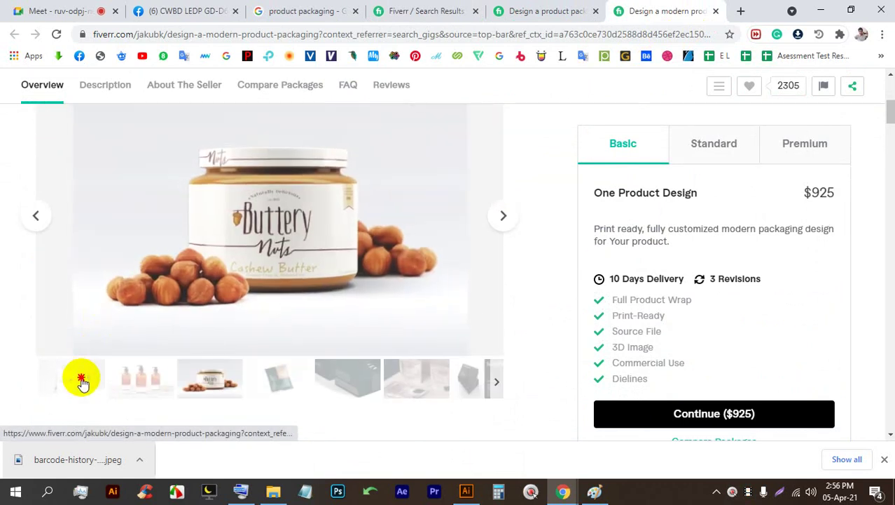
pyautogui.scroll(-2, 252, 273)
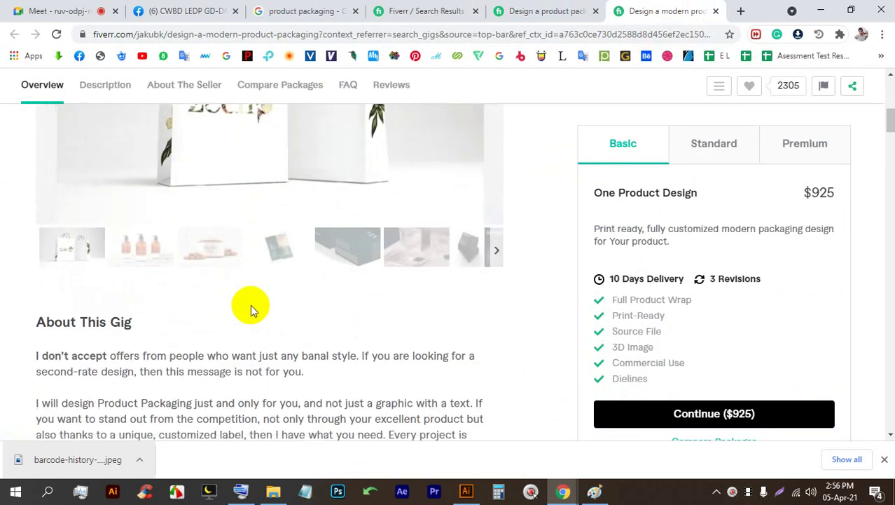
pyautogui.click(157, 264)
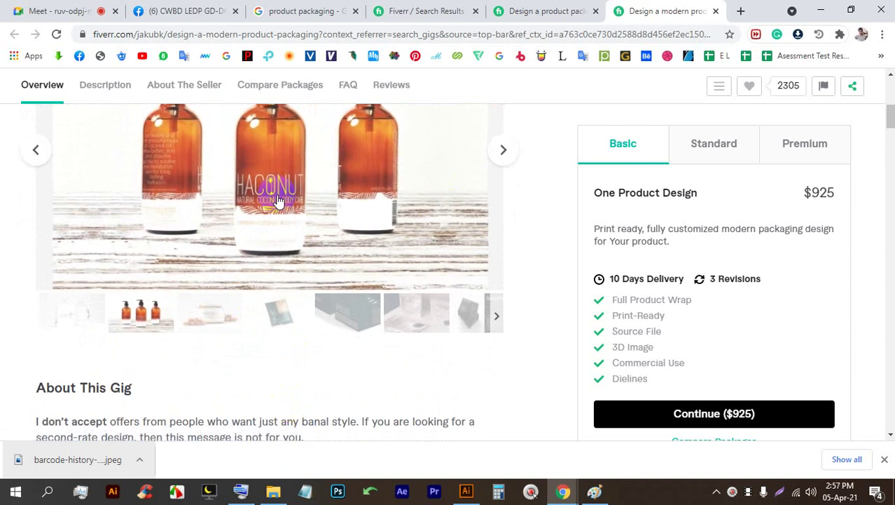
pyautogui.click(199, 308)
pyautogui.scroll(3, 260, 315)
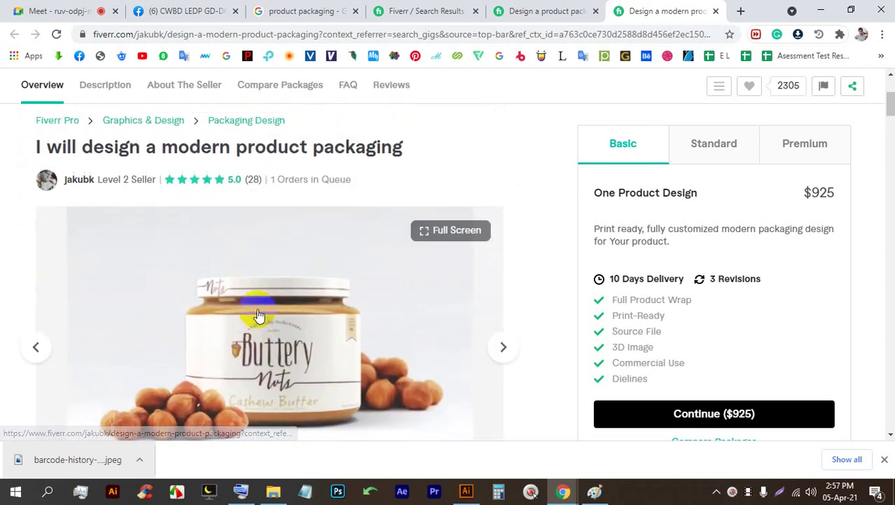
pyautogui.click(249, 183)
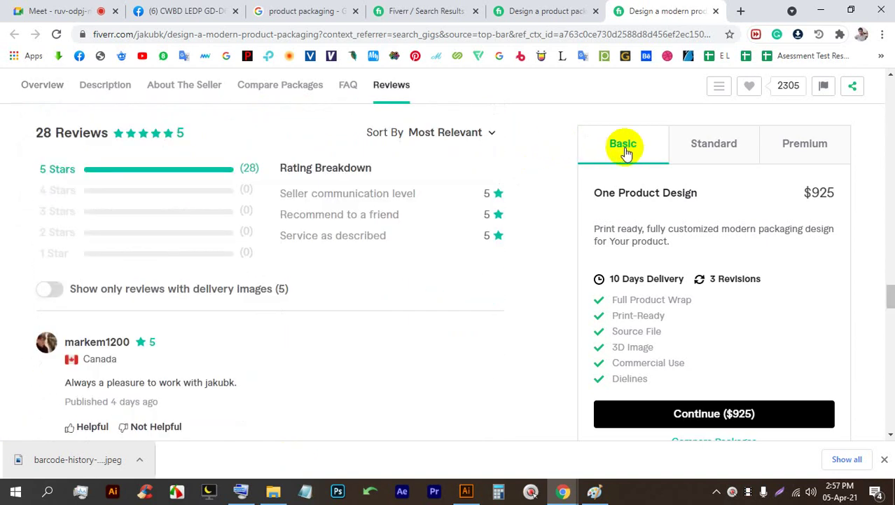
# - Compare the prices and inclusions of the Basic, Standard and Premium packages in the "I will design a modern product packaging" gig
pyautogui.moveTo(594, 195); pyautogui.dragTo(792, 192)
pyautogui.click(808, 192)
pyautogui.click(744, 150)
pyautogui.click(795, 153)
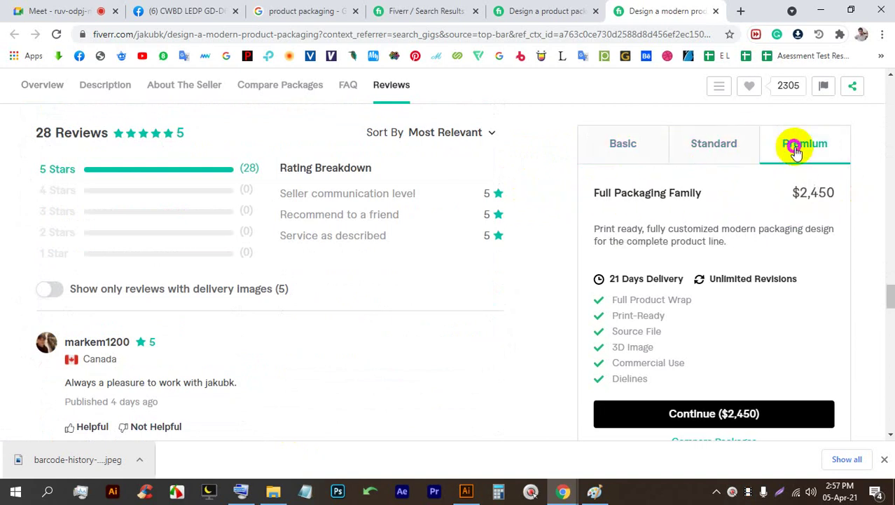
pyautogui.moveTo(851, 196); pyautogui.dragTo(635, 200)
# - Return to the gig's overview, show the Basic package again and highlight the number of orders in queue
pyautogui.scroll(2, 466, 251)
pyautogui.click(523, 211)
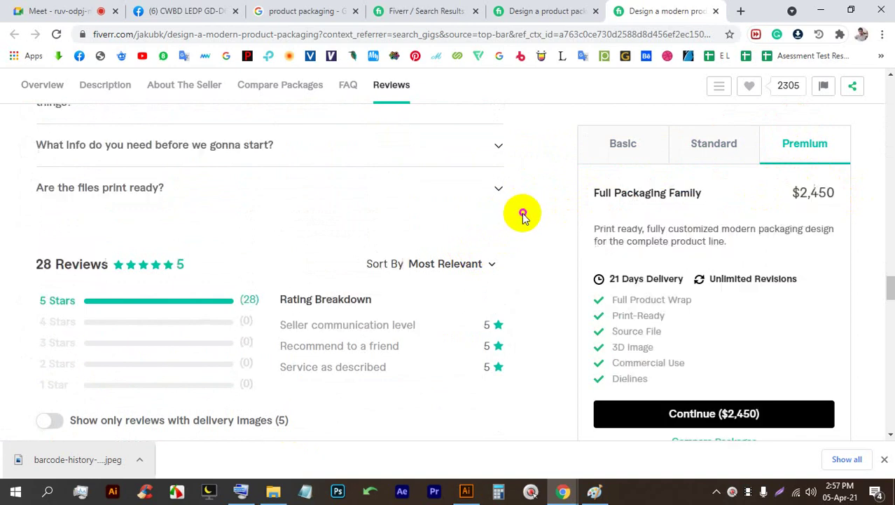
pyautogui.scroll(5, 420, 231)
pyautogui.scroll(10, 302, 256)
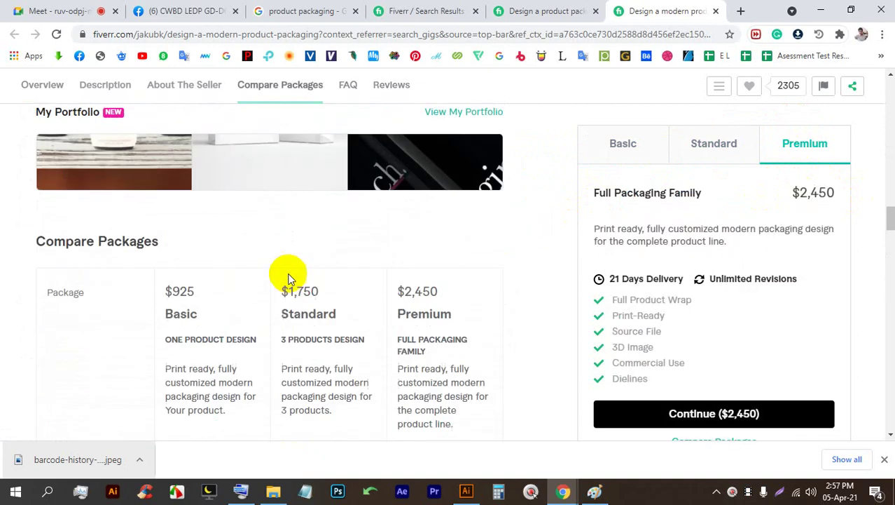
pyautogui.scroll(10, 291, 245)
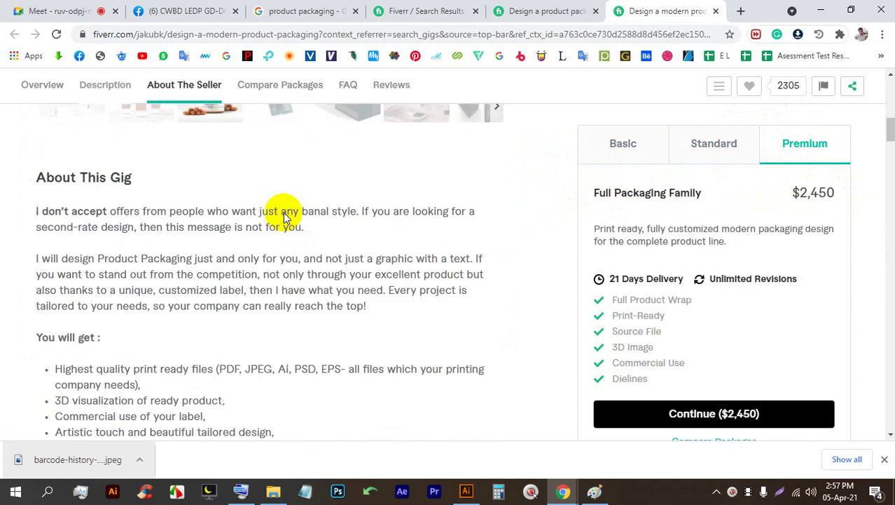
pyautogui.scroll(3, 301, 266)
pyautogui.scroll(-1, 644, 334)
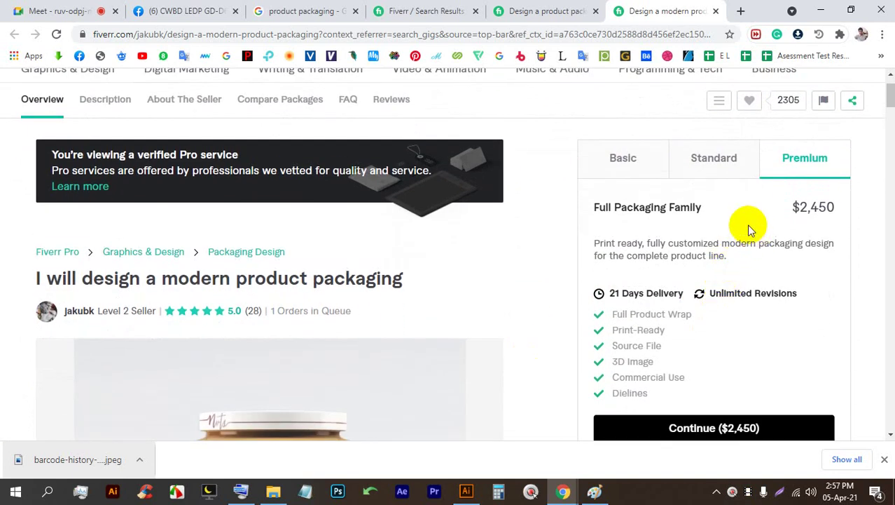
pyautogui.click(649, 170)
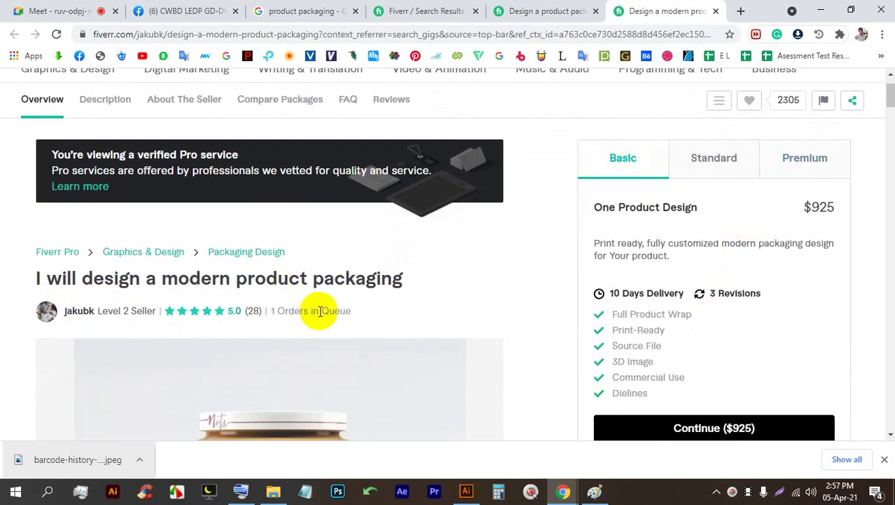
pyautogui.moveTo(366, 314); pyautogui.dragTo(268, 313)
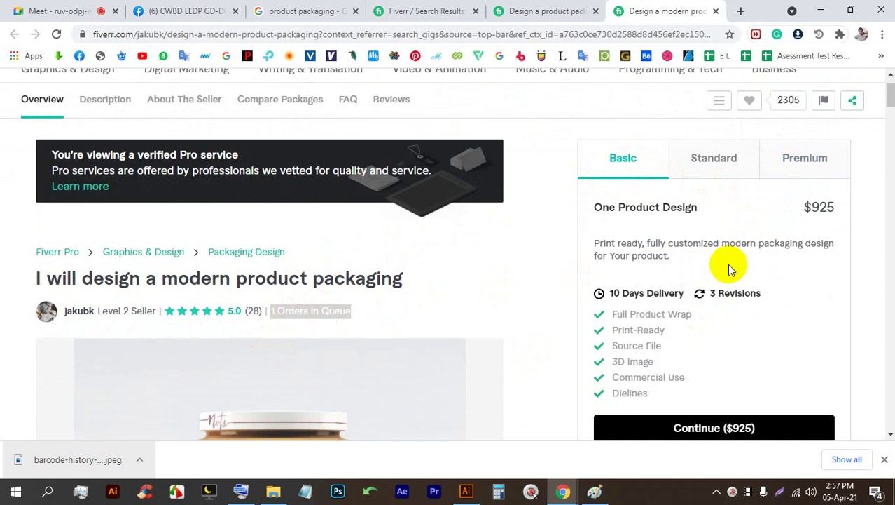
# - Open the packaging seller's profile in a new tab and review the seller's gigs, starting prices and ratings
pyautogui.scroll(-10, 274, 300)
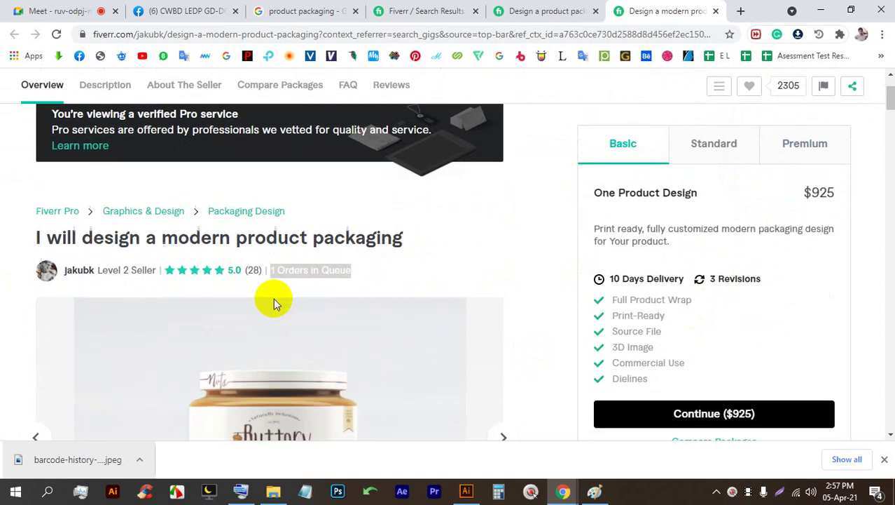
pyautogui.scroll(-6, 268, 302)
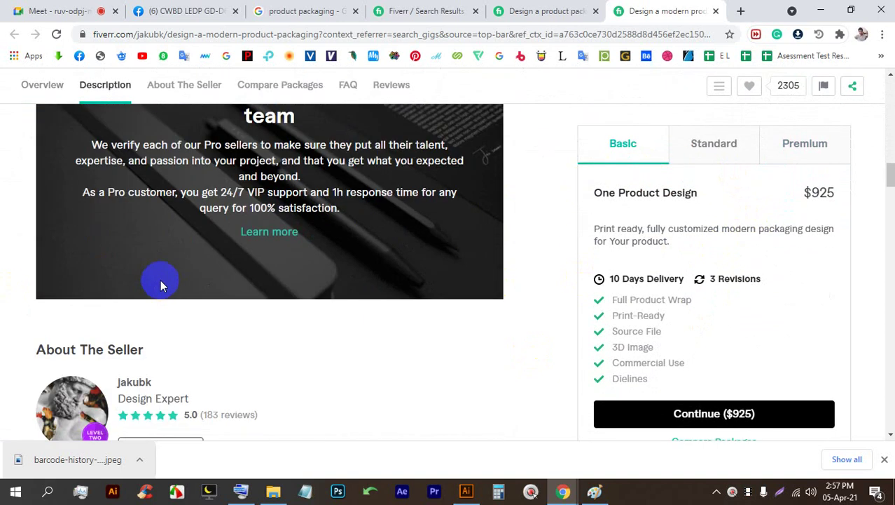
pyautogui.rightClick(140, 319)
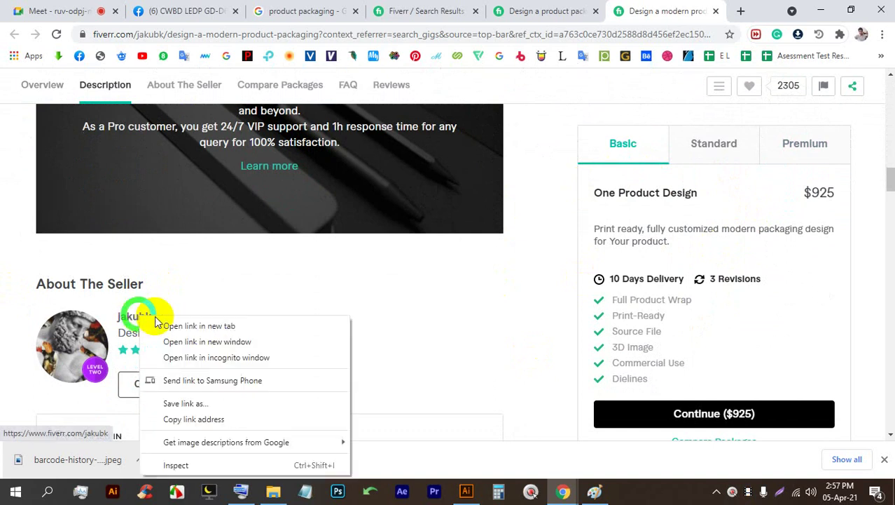
pyautogui.click(184, 324)
pyautogui.click(637, 9)
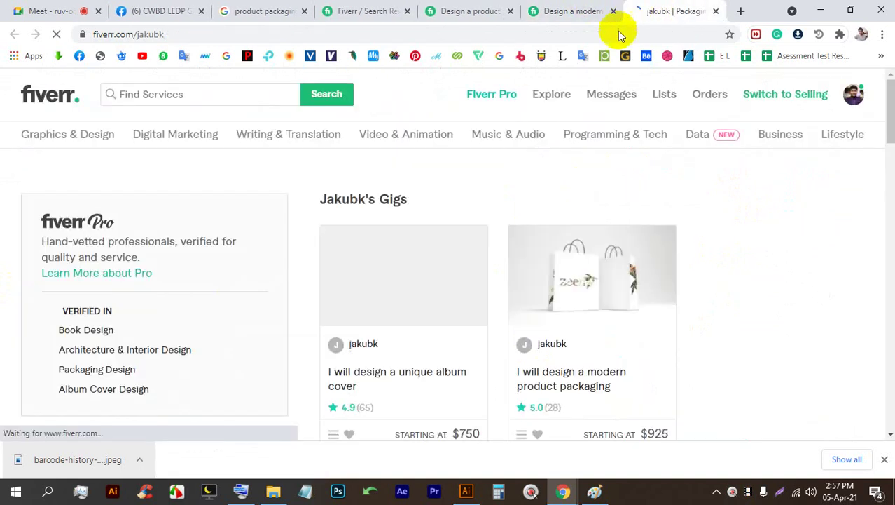
pyautogui.scroll(-1, 458, 169)
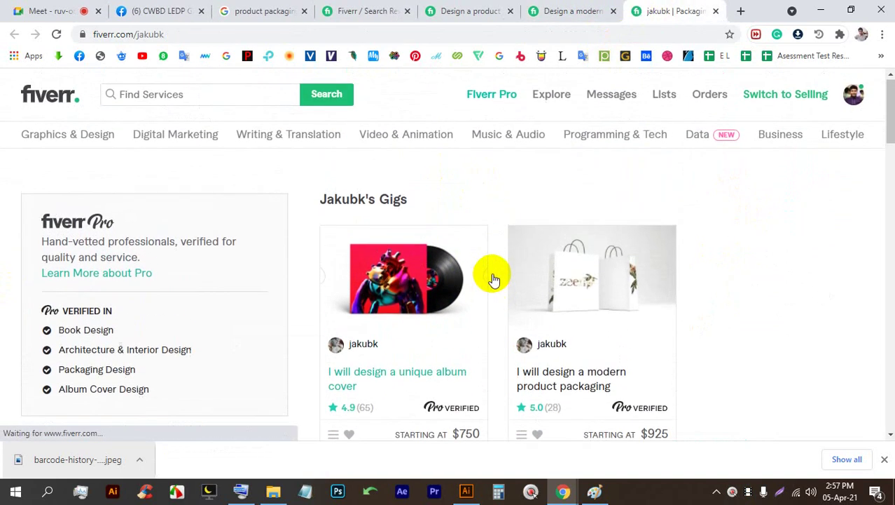
pyautogui.scroll(-4, 448, 260)
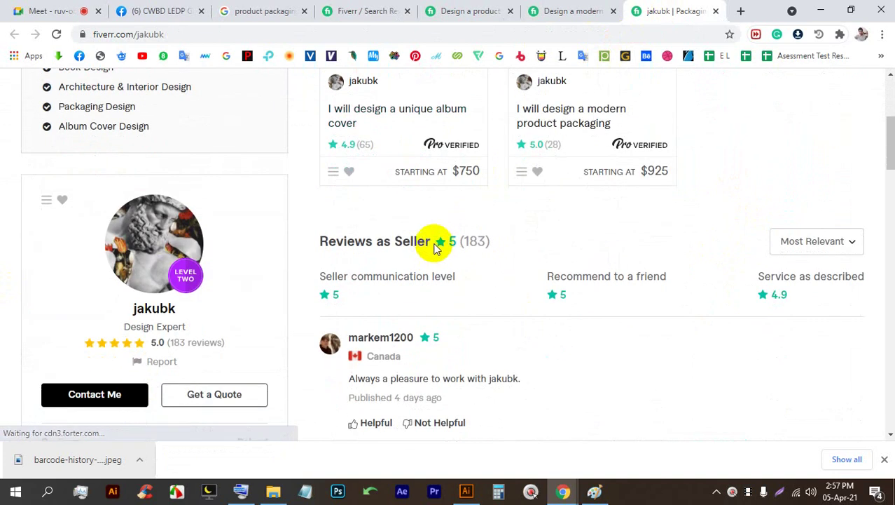
pyautogui.scroll(3, 434, 246)
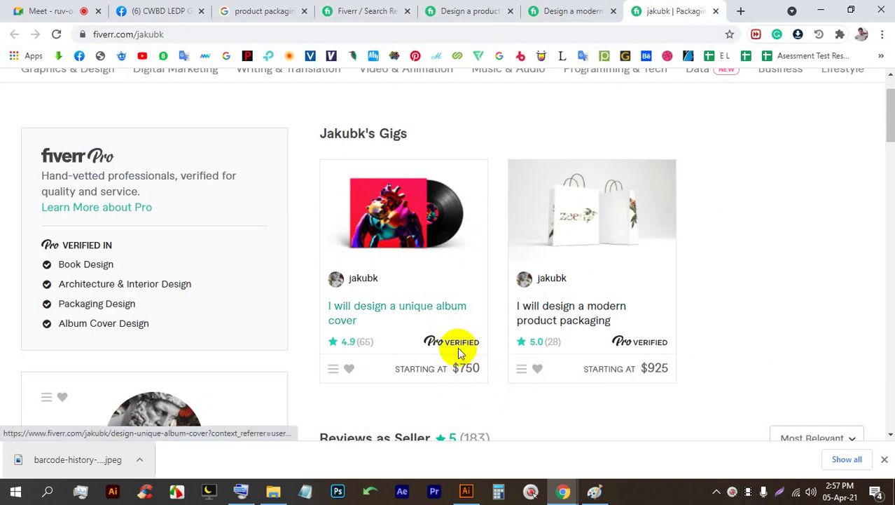
pyautogui.moveTo(666, 354)
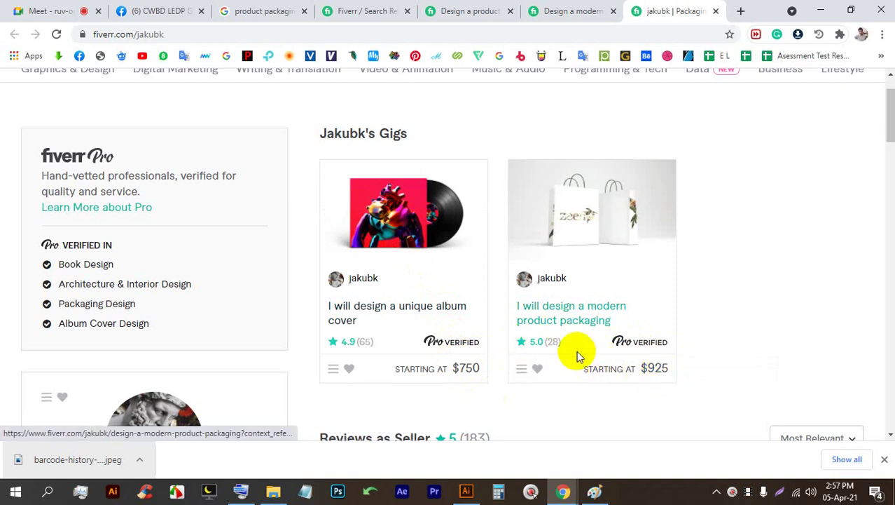
# - Open the "I will design a unique album cover" gig in a new tab and compare its Basic, Standard and Premium packages
pyautogui.rightClick(429, 224)
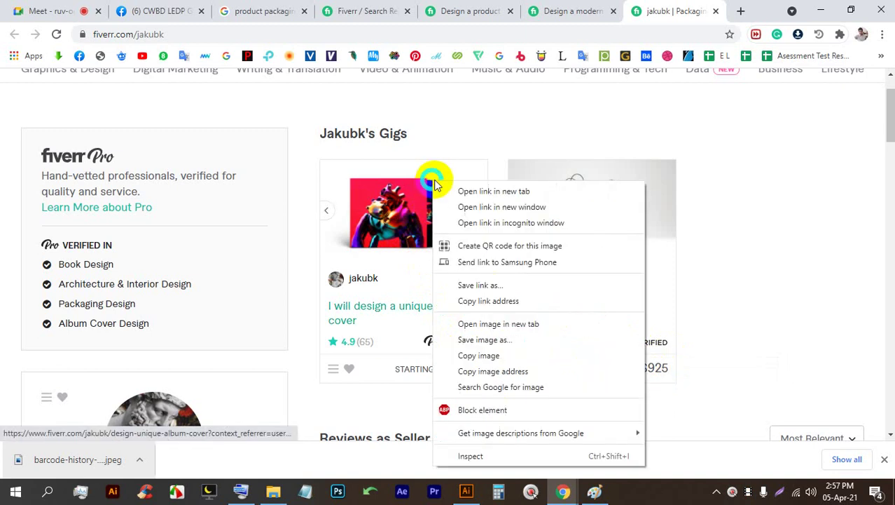
pyautogui.click(476, 191)
pyautogui.click(666, 16)
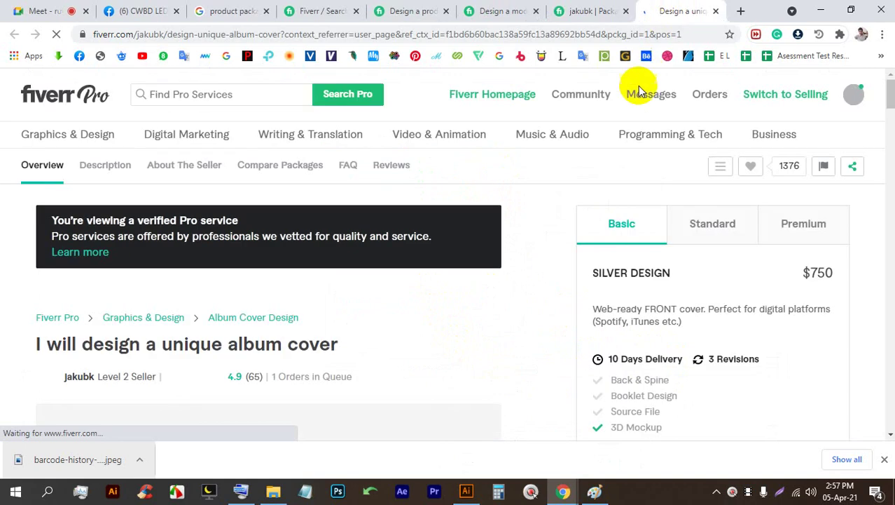
pyautogui.scroll(-2, 332, 251)
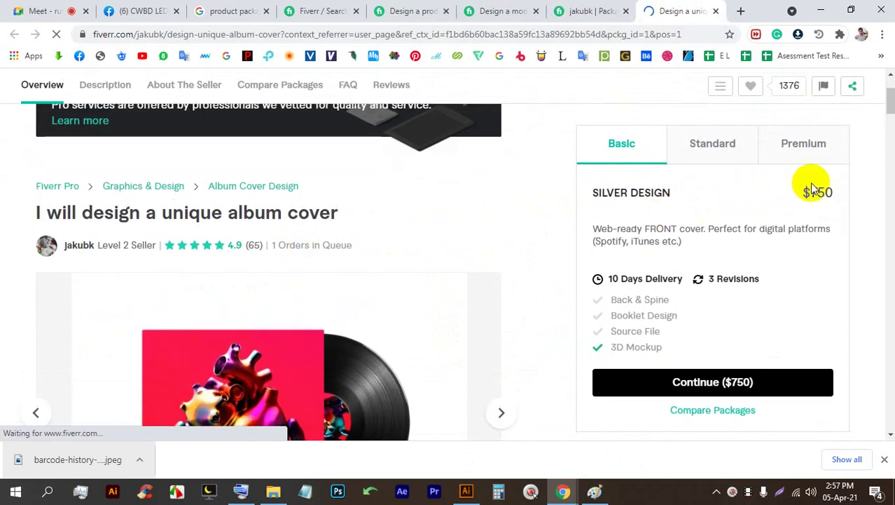
pyautogui.moveTo(834, 192); pyautogui.dragTo(801, 192)
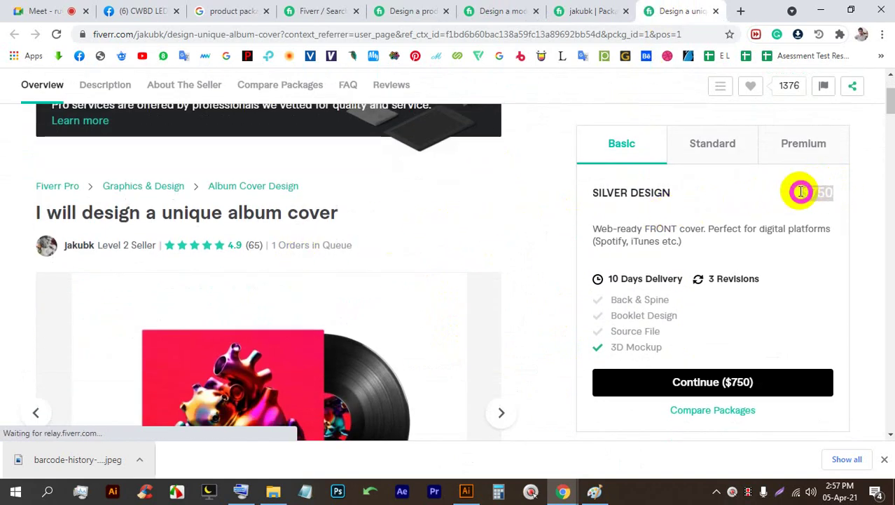
pyautogui.click(708, 147)
pyautogui.click(809, 150)
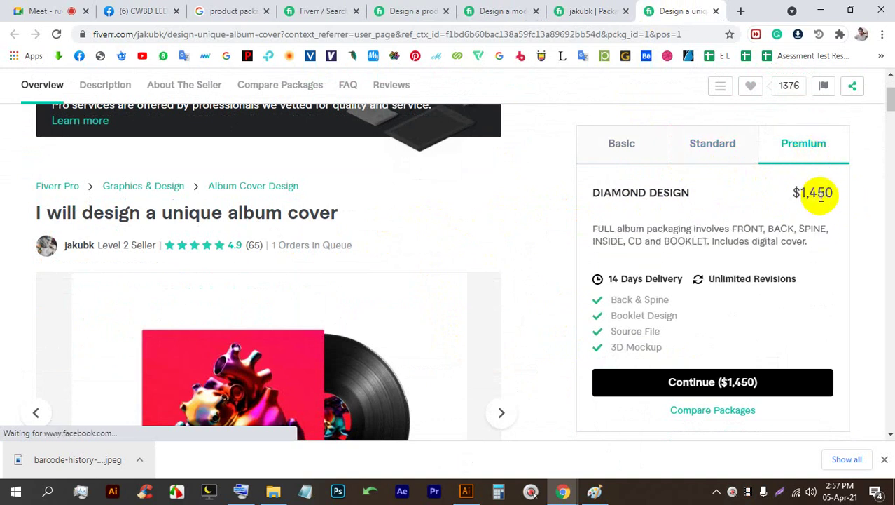
# - Read the album cover gig's description, open the seller's profile from About The Seller and examine the membership details and reviews
pyautogui.scroll(-5, 322, 294)
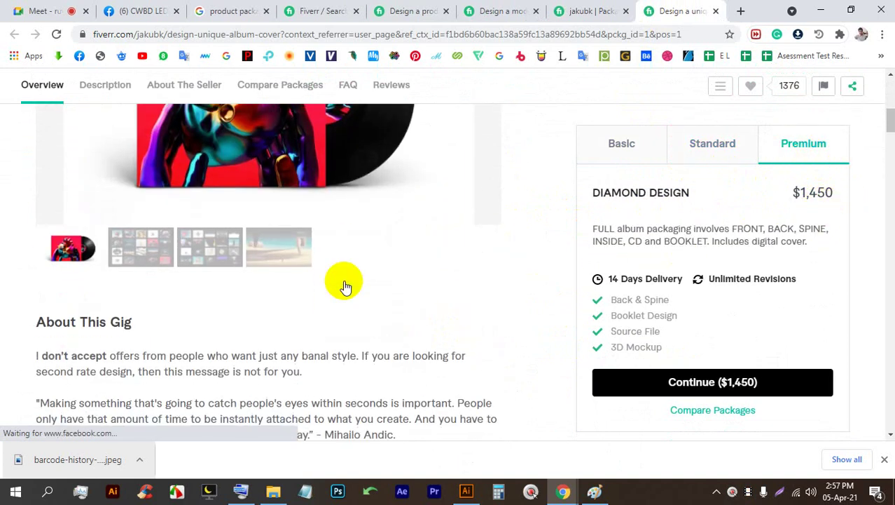
pyautogui.scroll(-10, 476, 291)
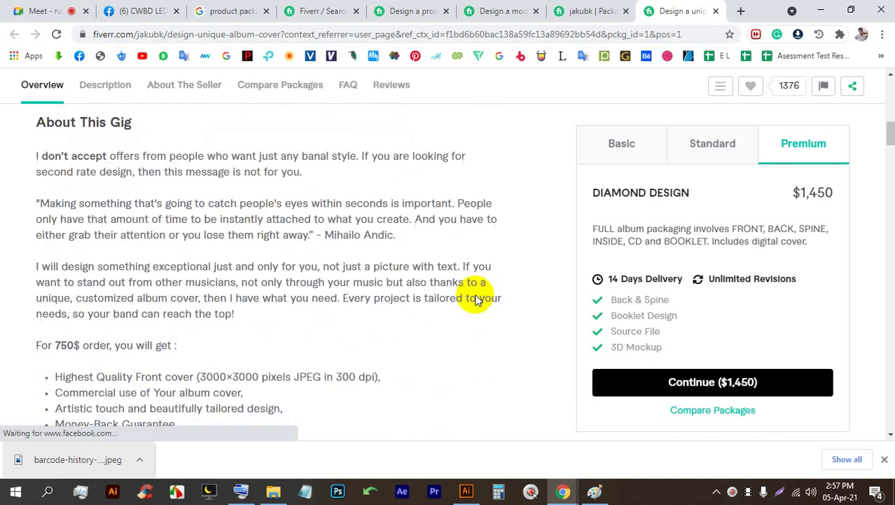
pyautogui.scroll(-5, 460, 287)
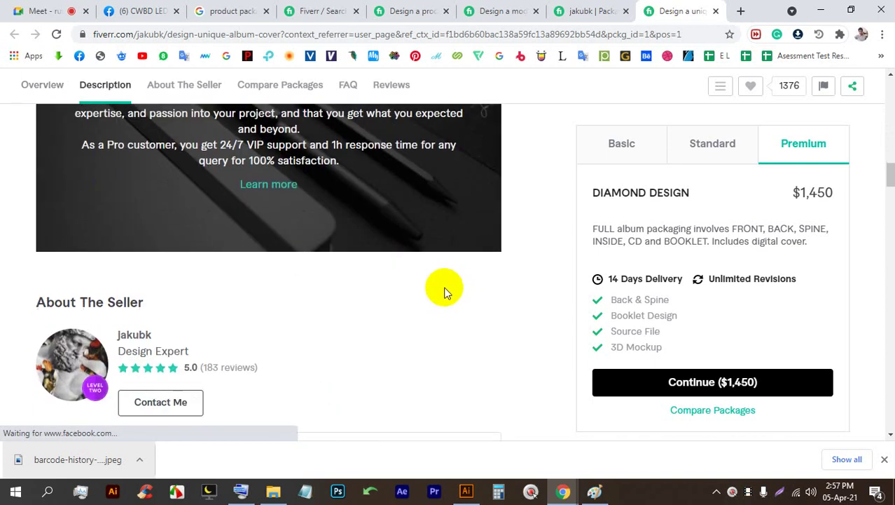
pyautogui.click(132, 339)
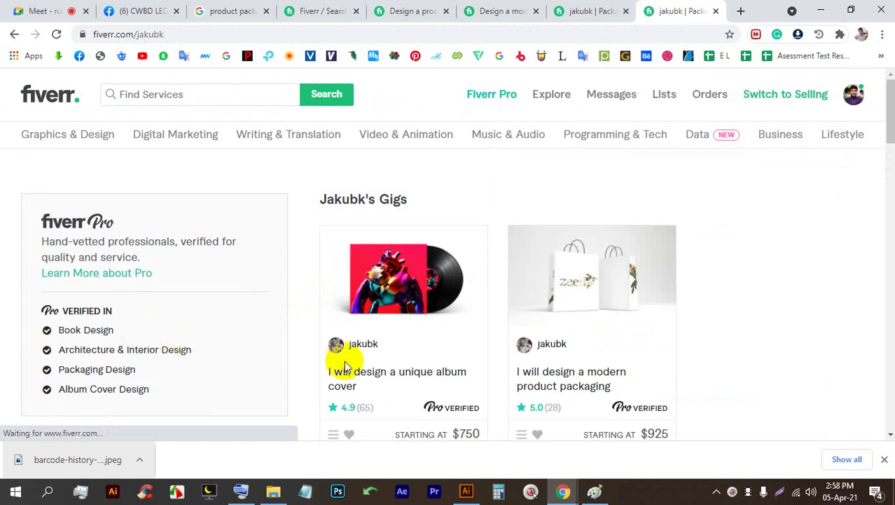
pyautogui.scroll(-4, 480, 390)
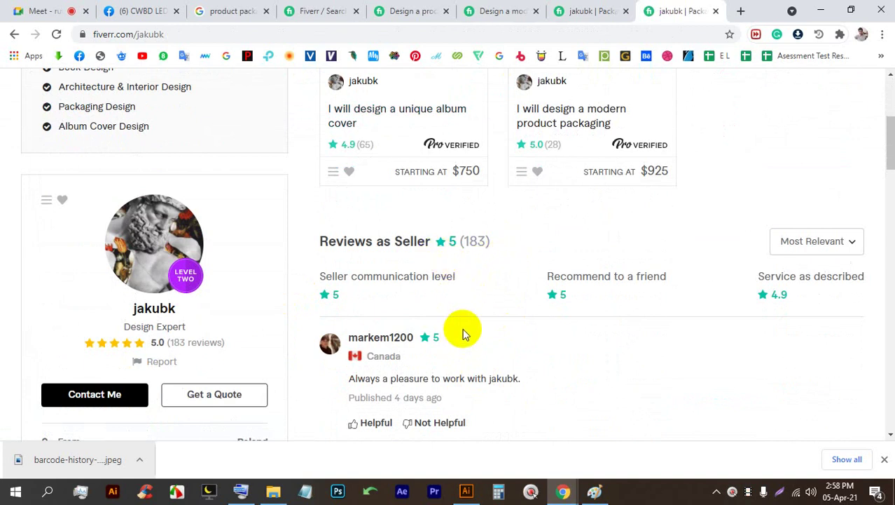
pyautogui.scroll(-2, 466, 292)
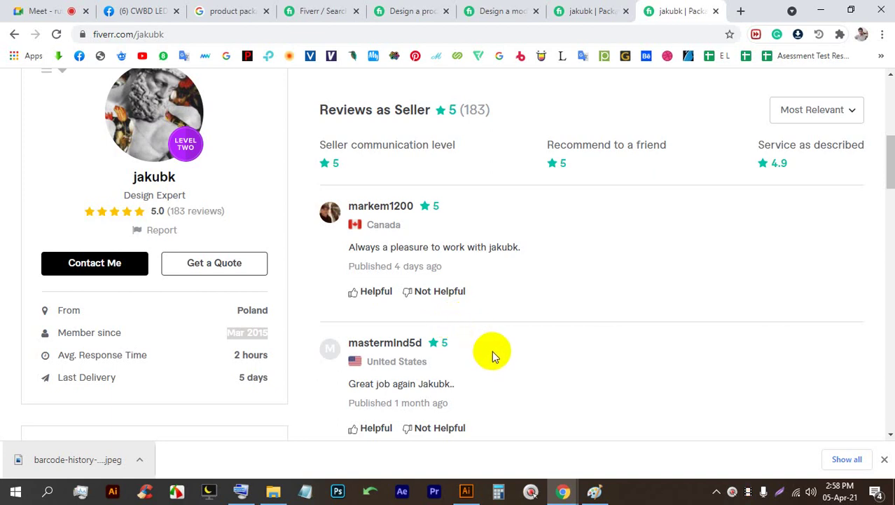
pyautogui.scroll(-5, 494, 350)
pyautogui.scroll(5, 504, 344)
pyautogui.scroll(3, 510, 345)
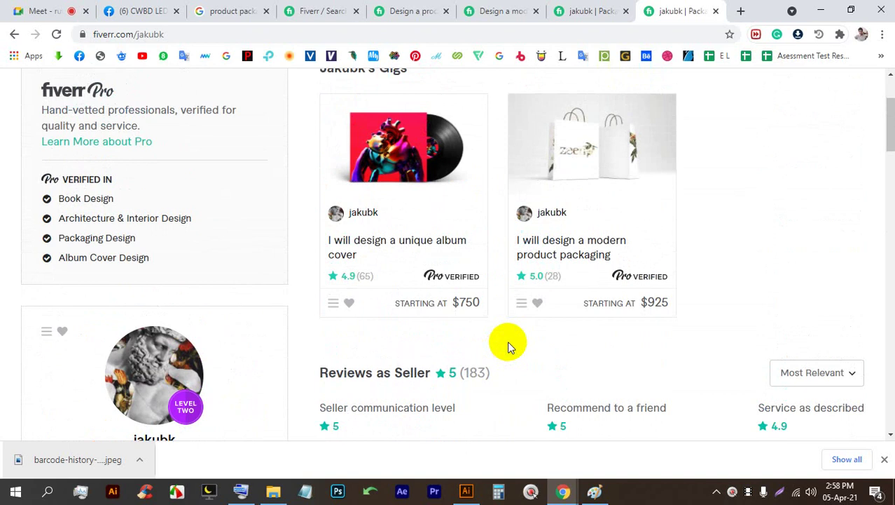
# - Check the Google Meet call and return to the seller's Fiverr profile
pyautogui.click(42, 11)
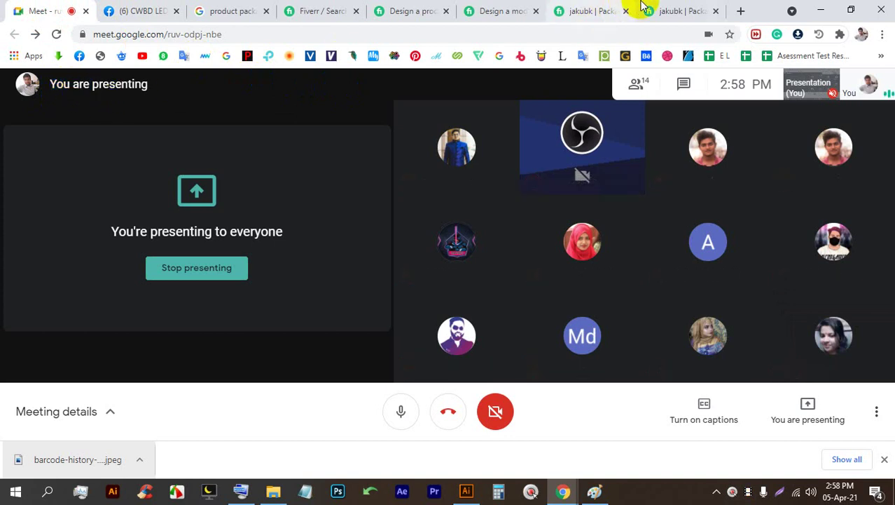
pyautogui.click(690, 8)
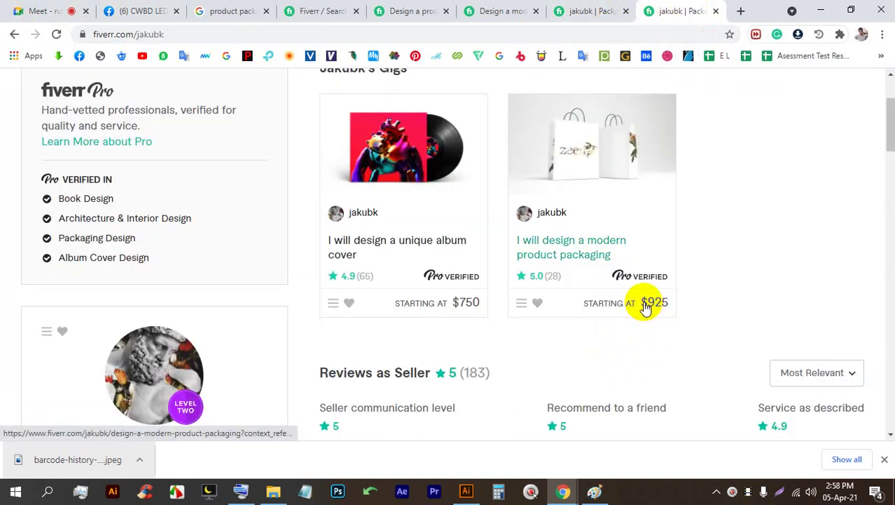
# - Open the "I will design a unique album cover" gig from the profile and view the first album cover collage in its gallery
pyautogui.click(413, 136)
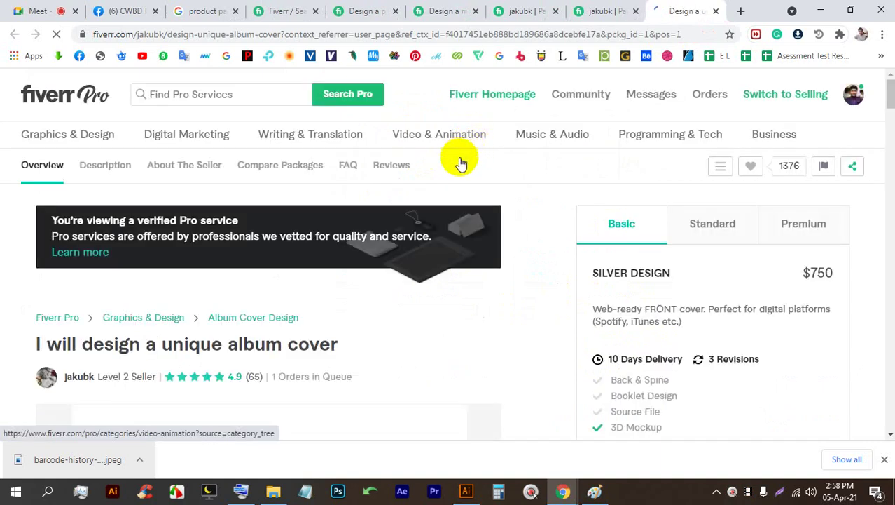
pyautogui.scroll(-2, 477, 175)
pyautogui.scroll(-3, 495, 210)
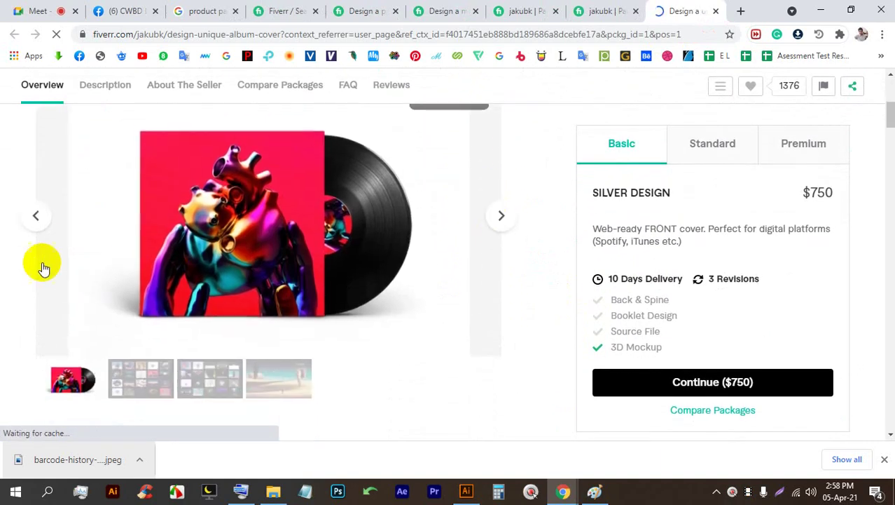
pyautogui.click(140, 384)
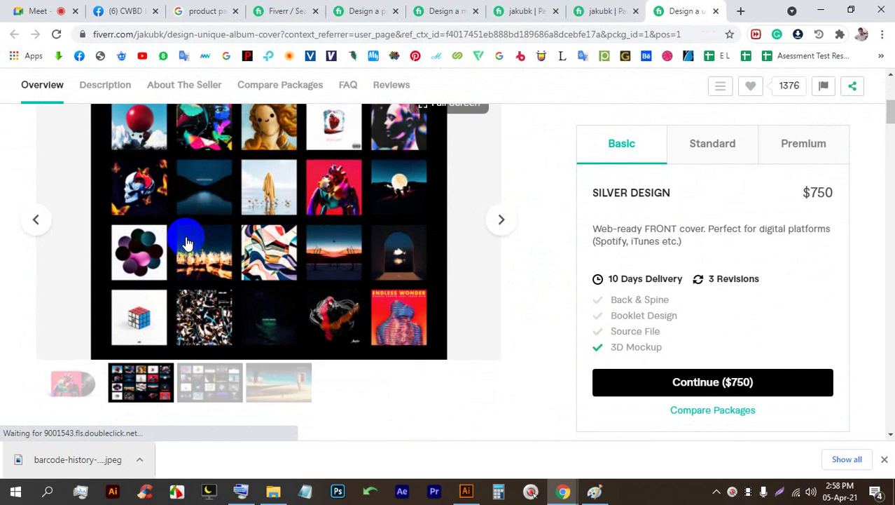
pyautogui.scroll(1, 186, 242)
pyautogui.scroll(-1, 239, 291)
# - View the gallery's second album cover collage in full screen and advance to the following image
pyautogui.click(200, 384)
pyautogui.scroll(1, 280, 276)
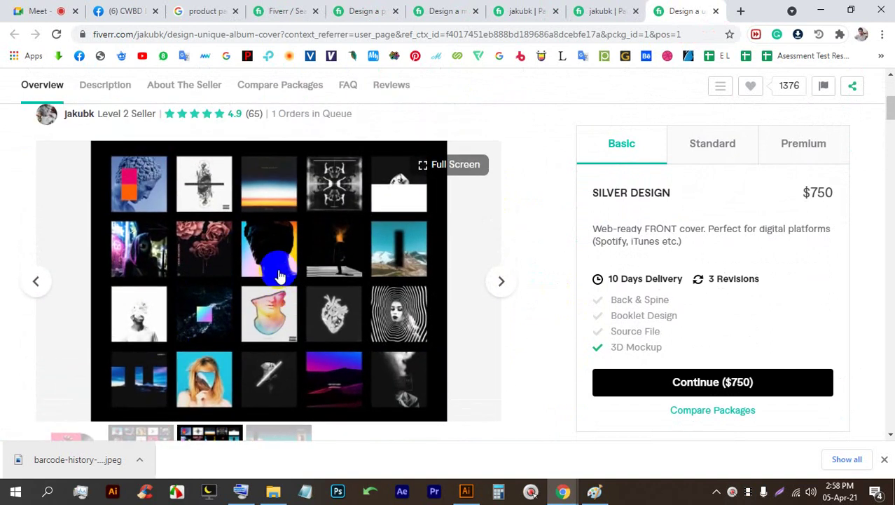
pyautogui.click(296, 274)
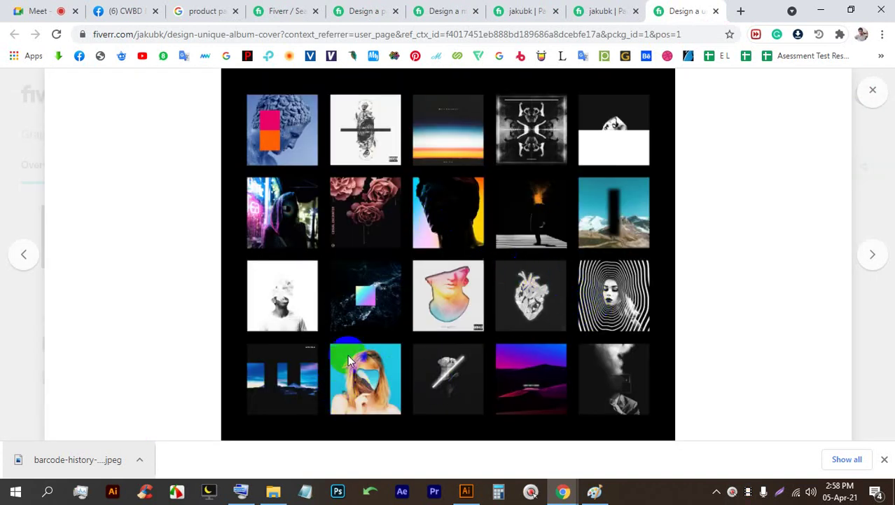
pyautogui.click(869, 254)
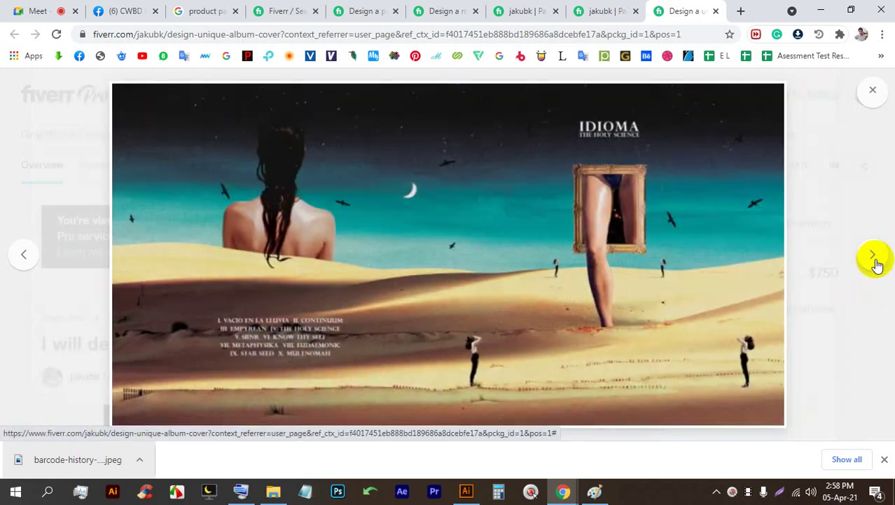
# - Leave the full-screen gallery after viewing its vinyl record mockup and open the seller's profile from About The Seller
pyautogui.click(874, 257)
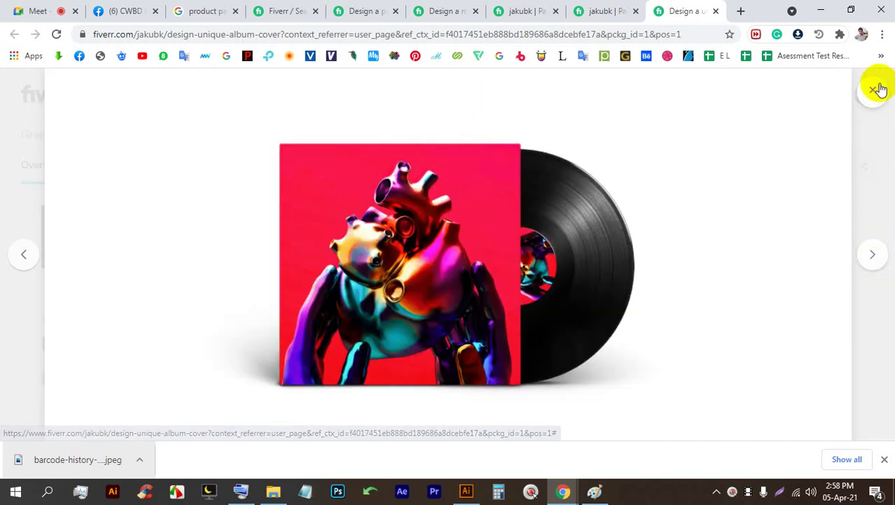
pyautogui.click(874, 93)
pyautogui.scroll(-8, 539, 315)
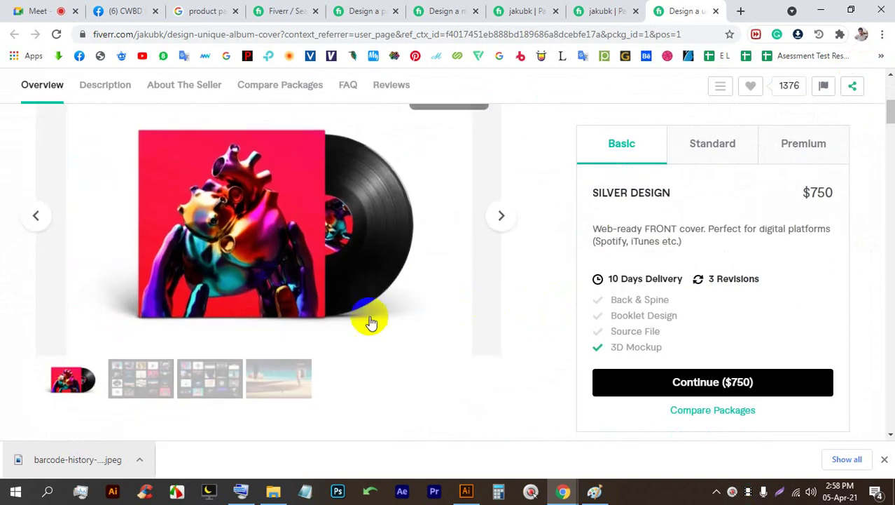
pyautogui.scroll(-12, 321, 300)
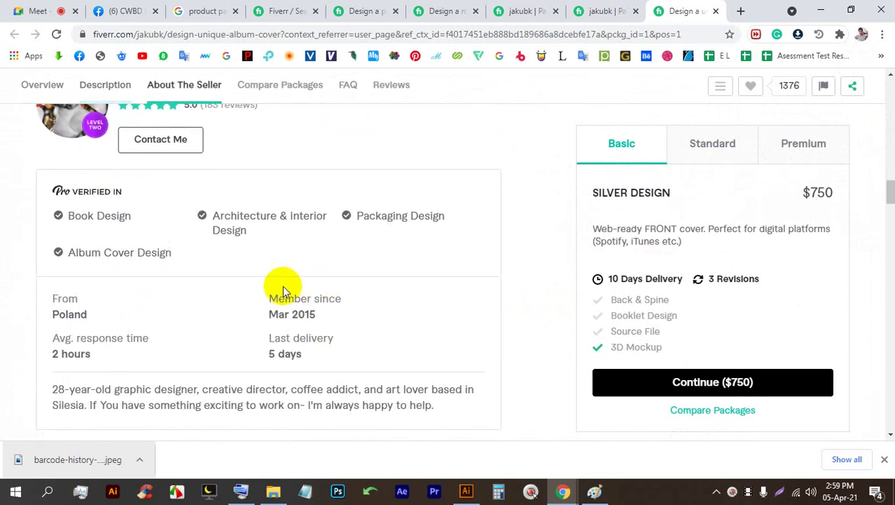
pyautogui.click(137, 203)
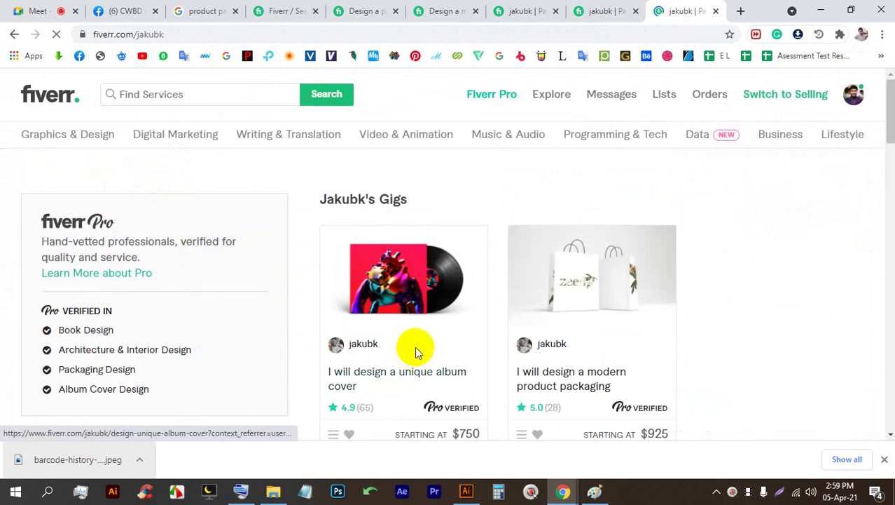
# - Read the seller's profile description, highlighting the whole text and its closing phrase "I'm always happy to help."
pyautogui.scroll(-5, 310, 260)
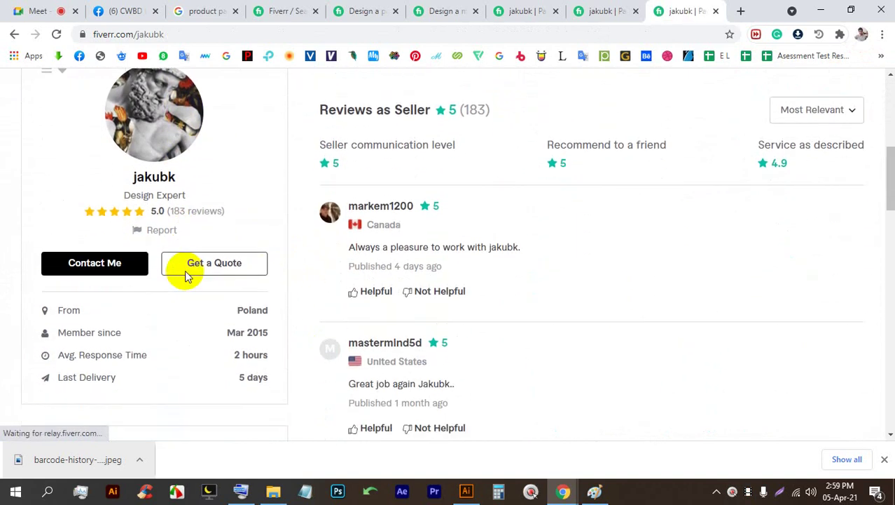
pyautogui.scroll(-6, 181, 292)
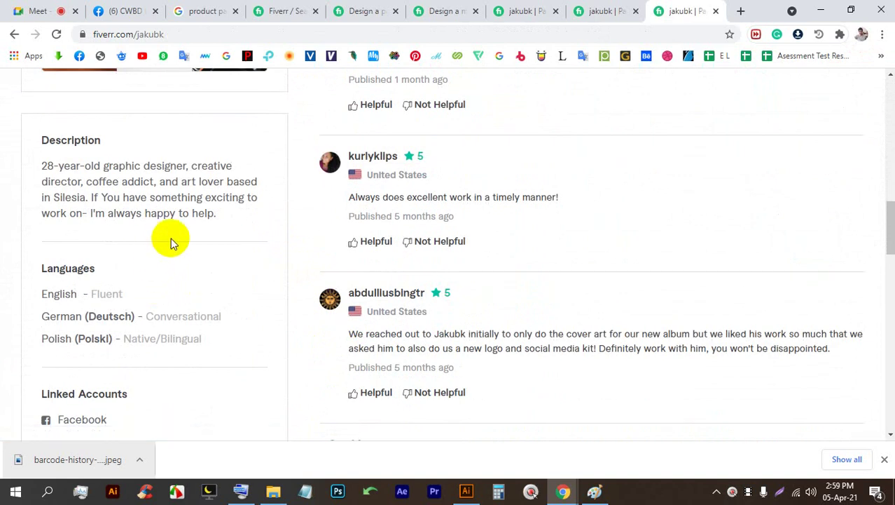
pyautogui.moveTo(42, 169); pyautogui.dragTo(236, 210)
pyautogui.click(136, 175)
pyautogui.click(58, 163)
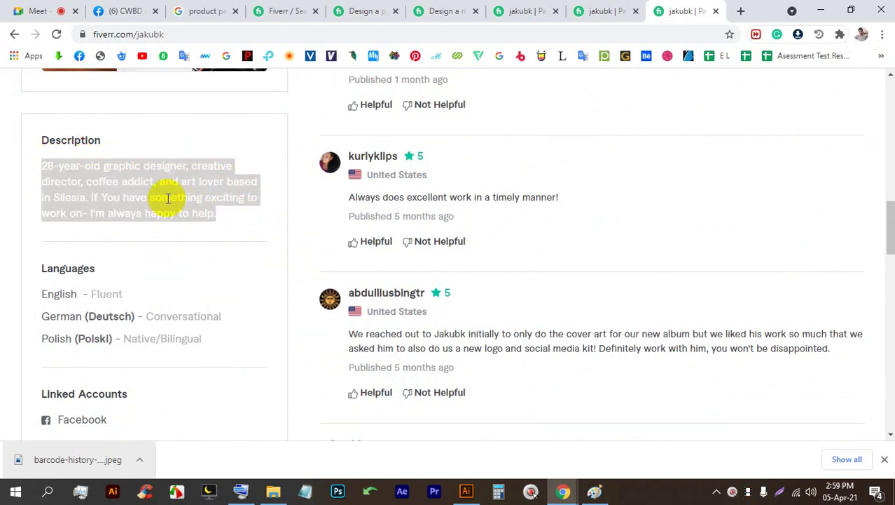
pyautogui.click(80, 216)
pyautogui.moveTo(82, 214); pyautogui.dragTo(236, 216)
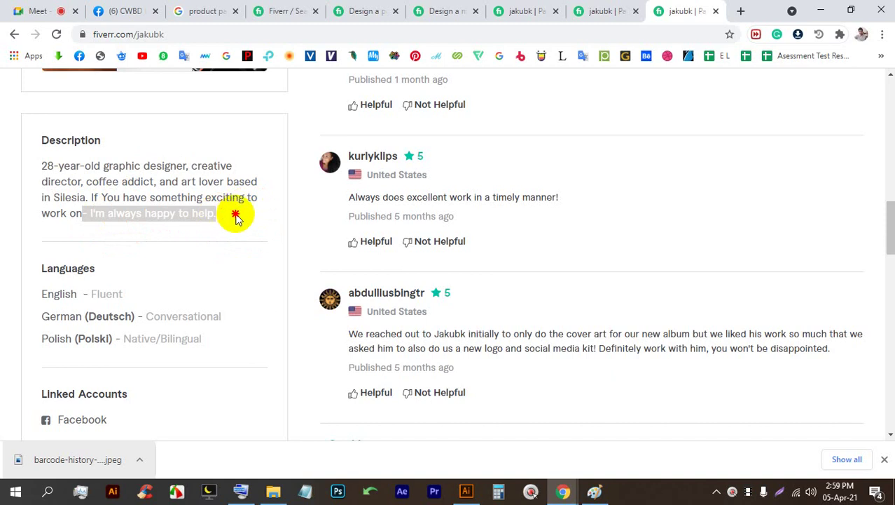
# - Examine the languages, skills, education and notable clients sections of the seller's profile
pyautogui.scroll(-2, 216, 223)
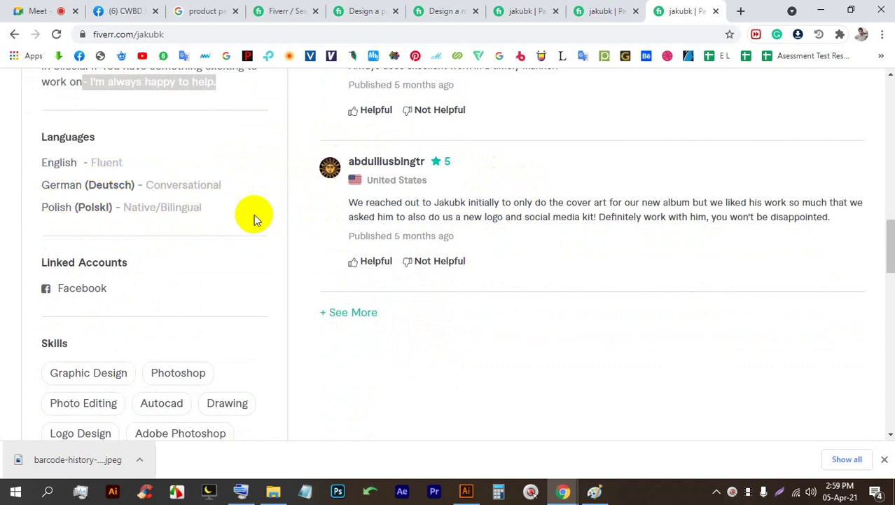
pyautogui.scroll(-8, 253, 216)
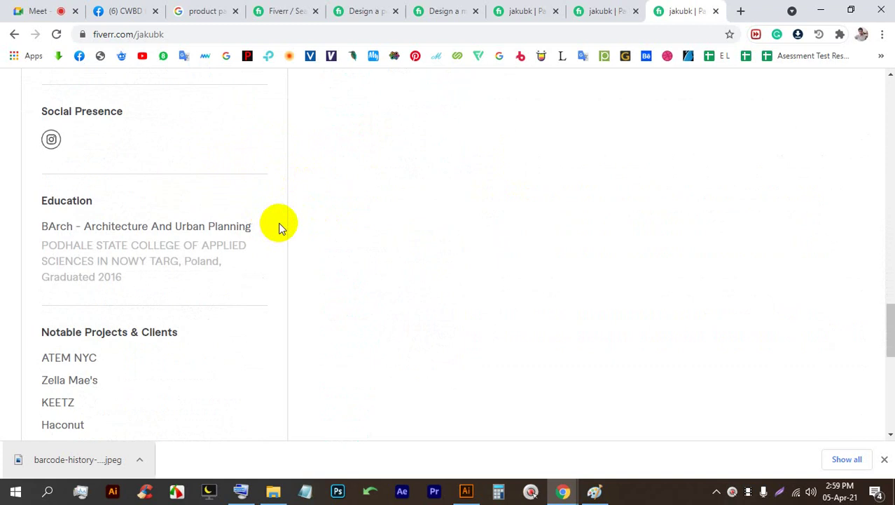
pyautogui.scroll(2, 101, 190)
pyautogui.scroll(-8, 170, 216)
pyautogui.scroll(1, 508, 254)
pyautogui.scroll(15, 490, 241)
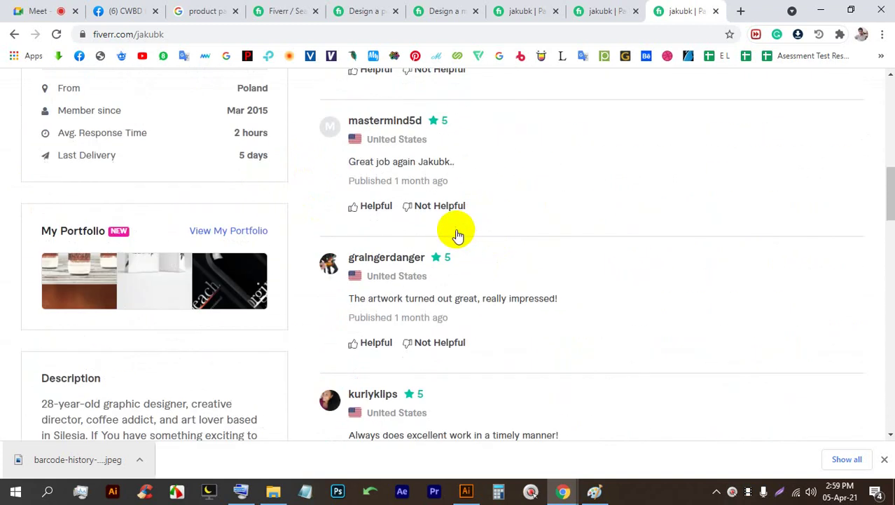
# - Go back through the open profile and packaging gig pages to the product packaging search results
pyautogui.click(539, 9)
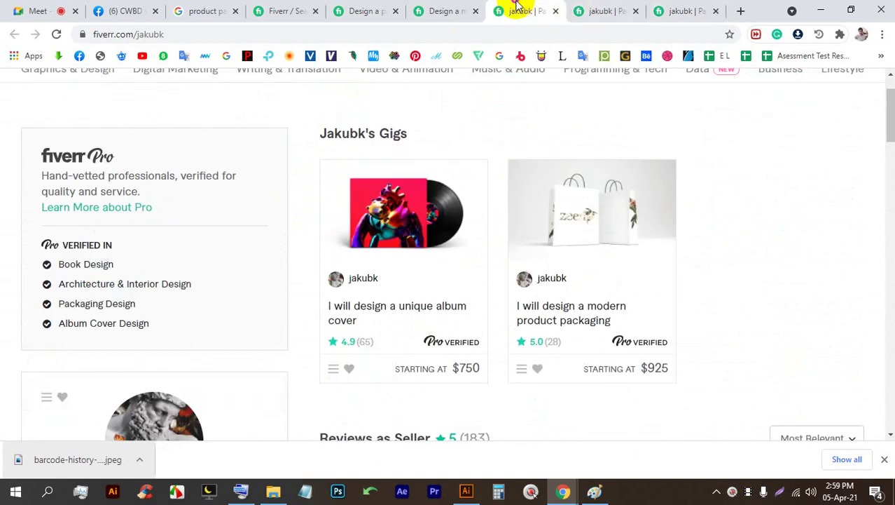
pyautogui.click(457, 10)
pyautogui.scroll(5, 385, 236)
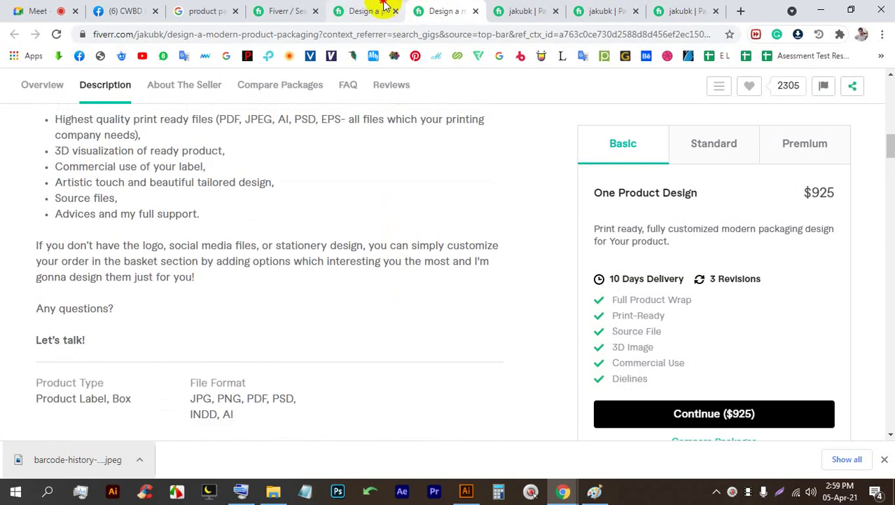
pyautogui.click(361, 9)
pyautogui.scroll(8, 266, 196)
pyautogui.click(277, 11)
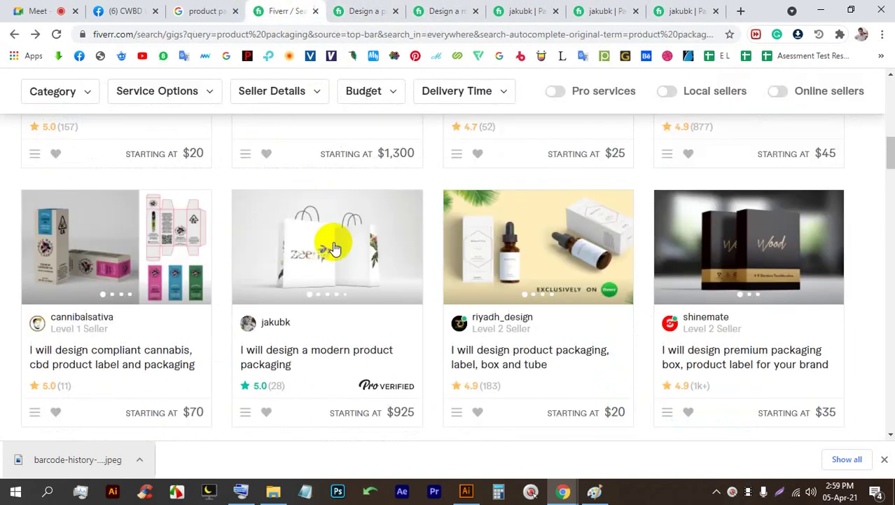
# - Browse the results and open the "I will design product label and packaging with all files in 24h" gig in a new tab
pyautogui.scroll(-2, 352, 317)
pyautogui.scroll(-5, 372, 291)
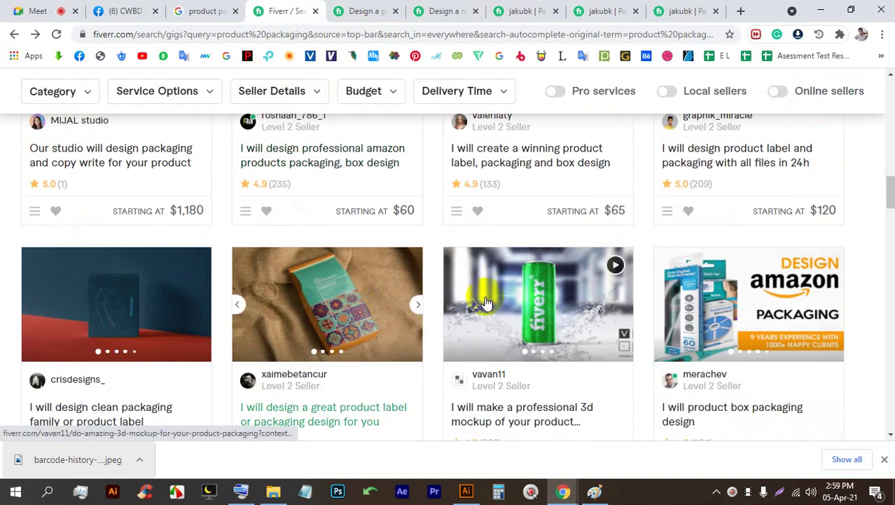
pyautogui.scroll(2, 599, 296)
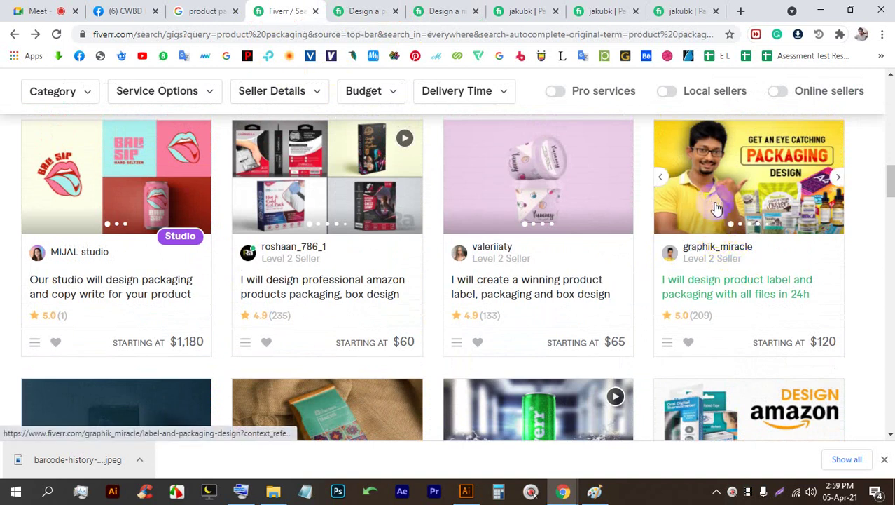
pyautogui.rightClick(715, 183)
pyautogui.click(746, 191)
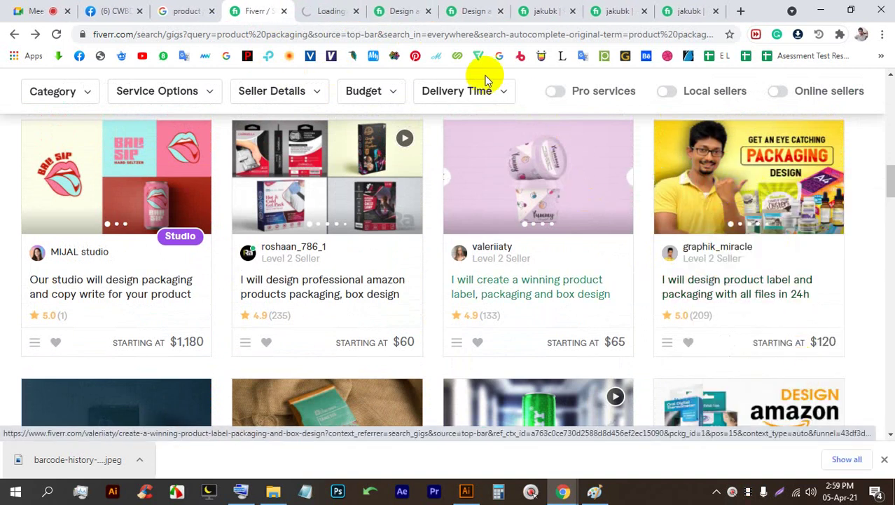
pyautogui.click(328, 8)
# - Read the label and packaging gig's description and its About The Seller details
pyautogui.scroll(-2, 339, 196)
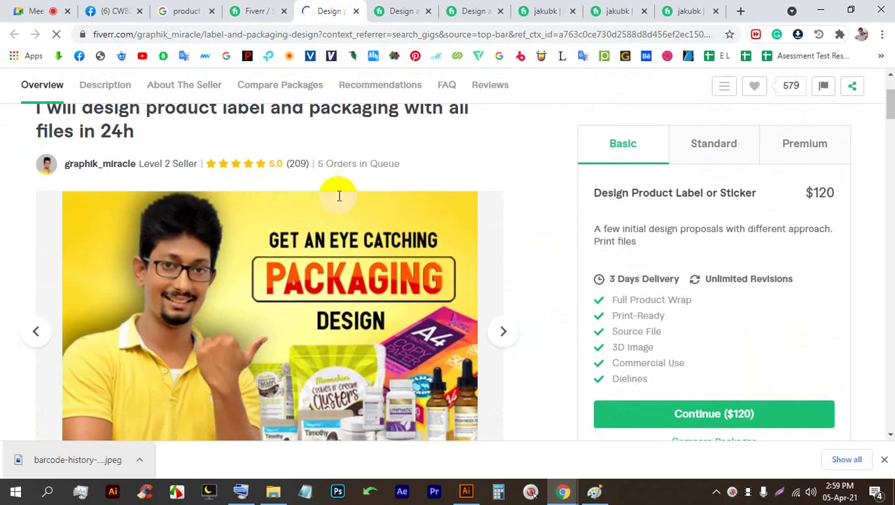
pyautogui.scroll(-10, 304, 212)
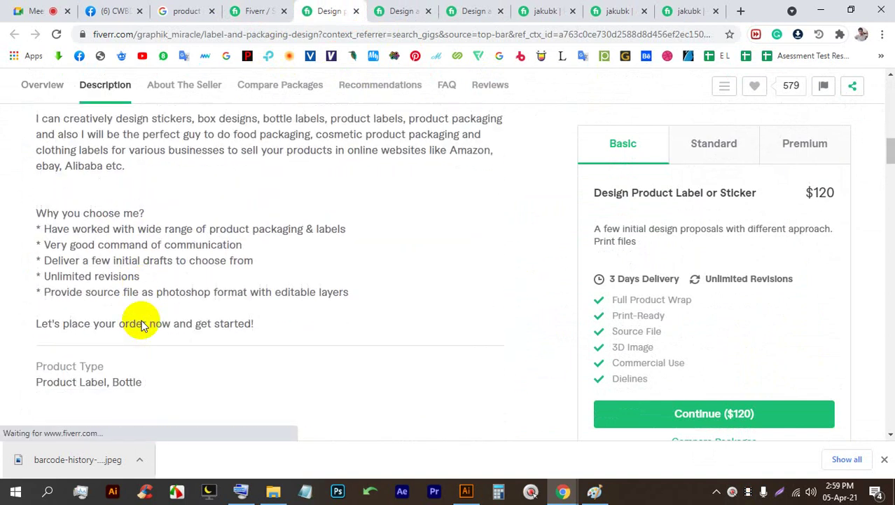
pyautogui.scroll(-1, 147, 301)
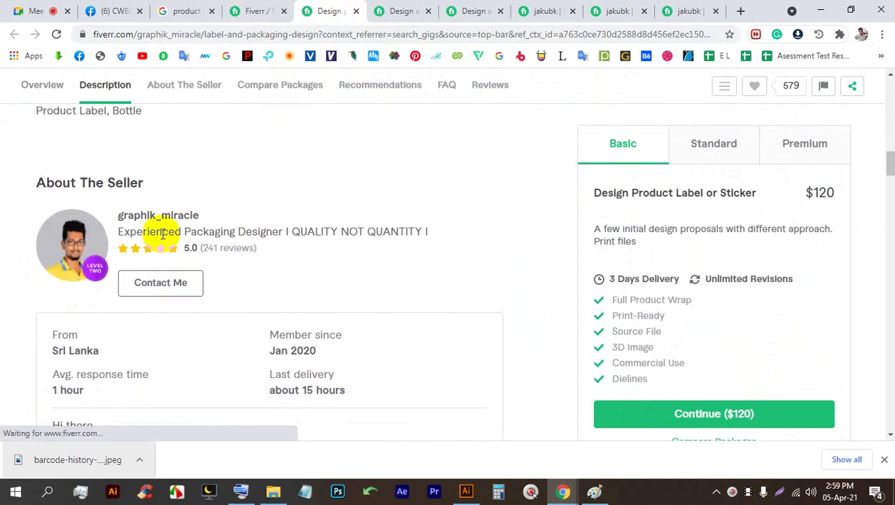
pyautogui.scroll(-2, 140, 252)
pyautogui.scroll(15, 147, 279)
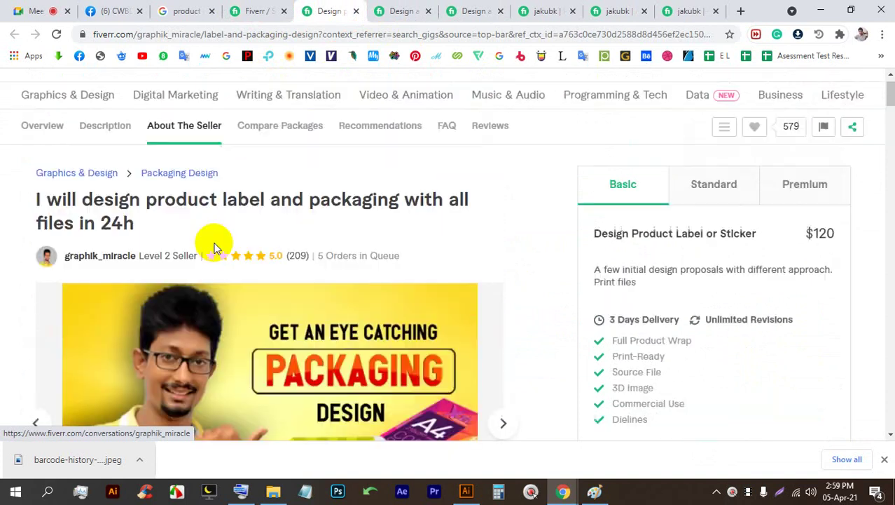
# - Look through the packaging design samples in the gig's image gallery
pyautogui.scroll(-1, 209, 246)
pyautogui.click(502, 330)
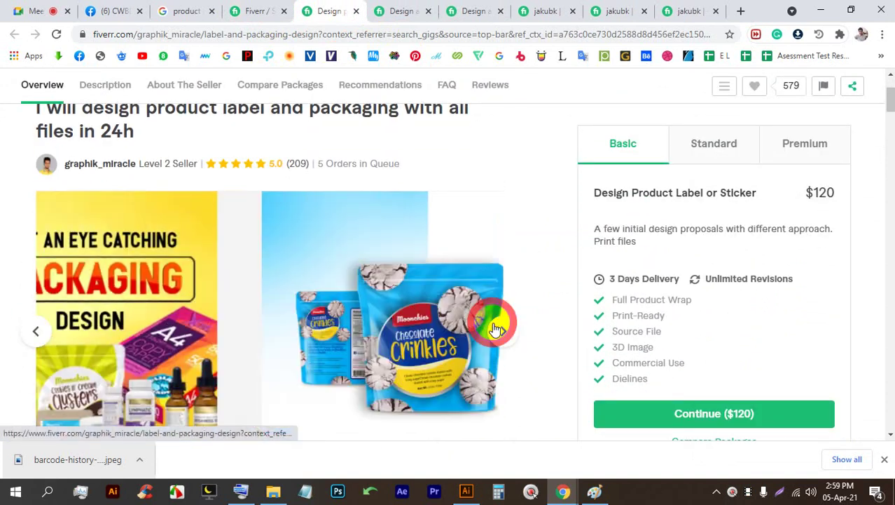
pyautogui.scroll(-2, 85, 289)
pyautogui.click(35, 200)
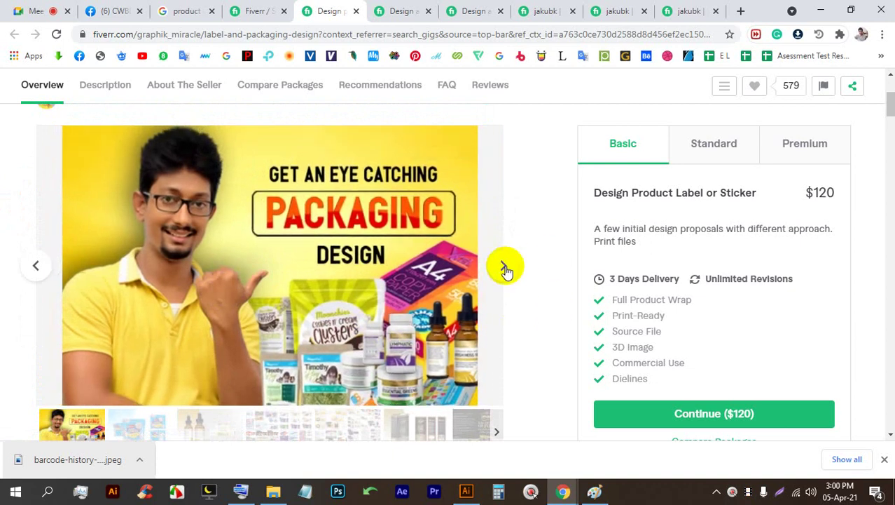
pyautogui.click(503, 266)
pyautogui.click(503, 266)
pyautogui.click(503, 266)
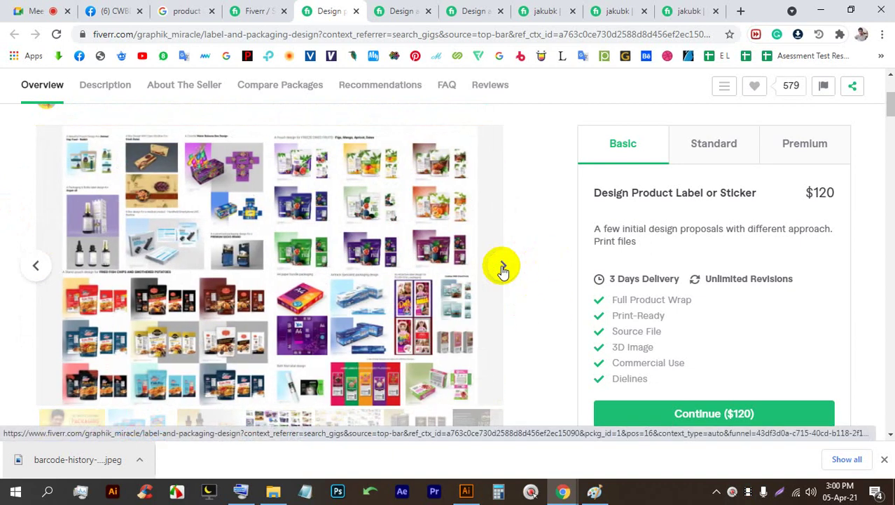
pyautogui.click(501, 267)
# - Stop presenting the screen in the Google Meet call and dismiss the browser's downloads bar
pyautogui.click(42, 9)
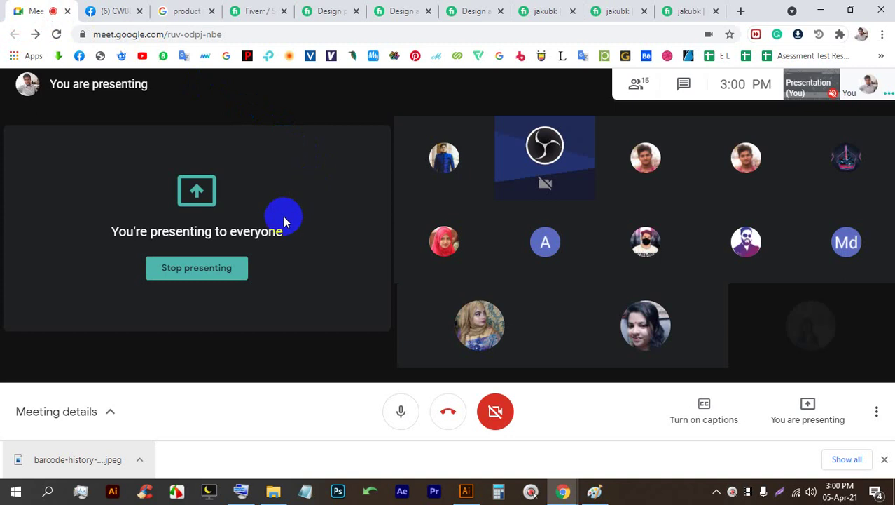
pyautogui.click(217, 270)
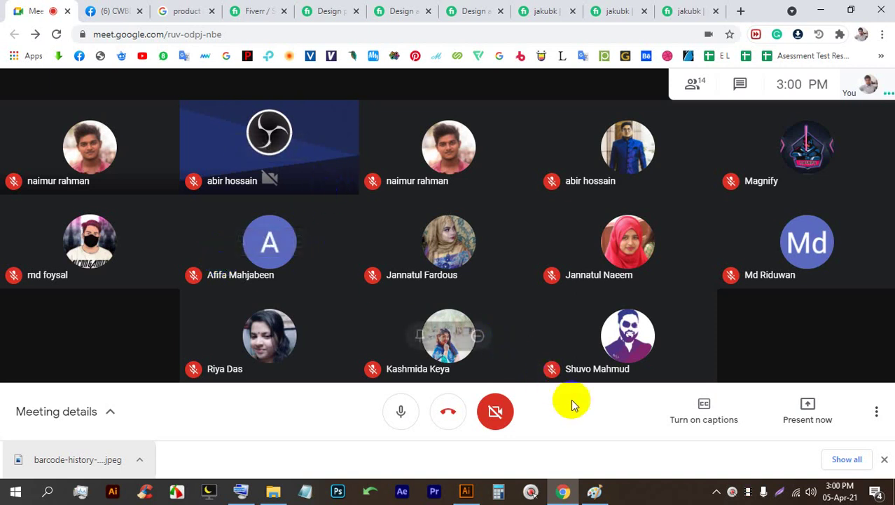
pyautogui.click(885, 457)
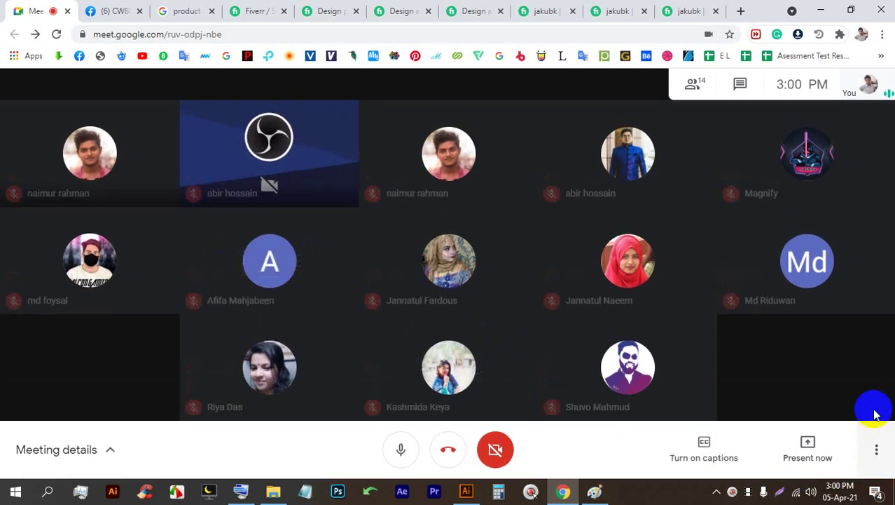